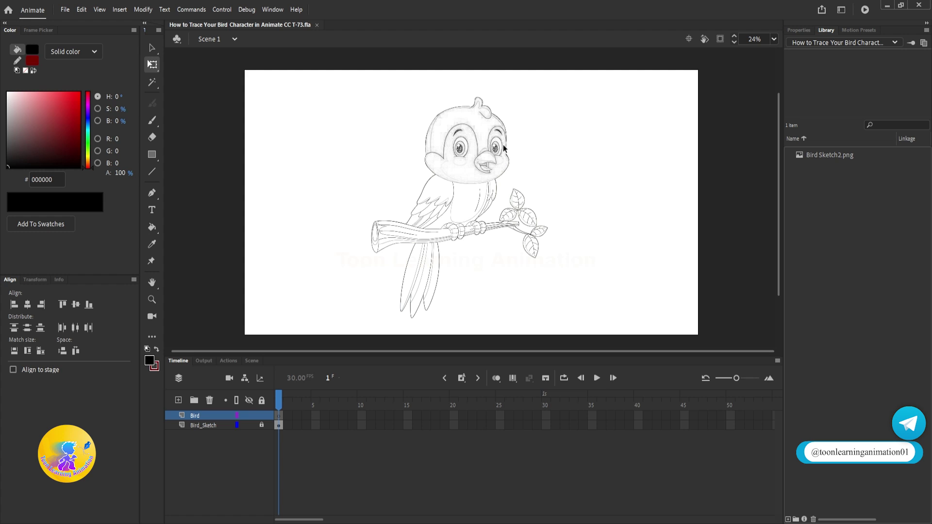
Activate the Line tool and set the stroke colour to red (#FF0000)
scroll(502, 114, up, 2)
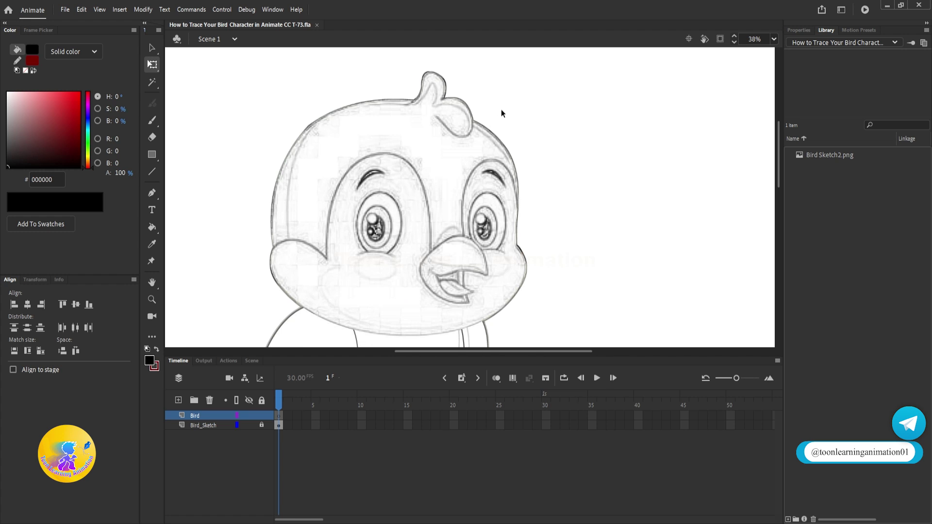
scroll(499, 116, down, 2)
click(150, 172)
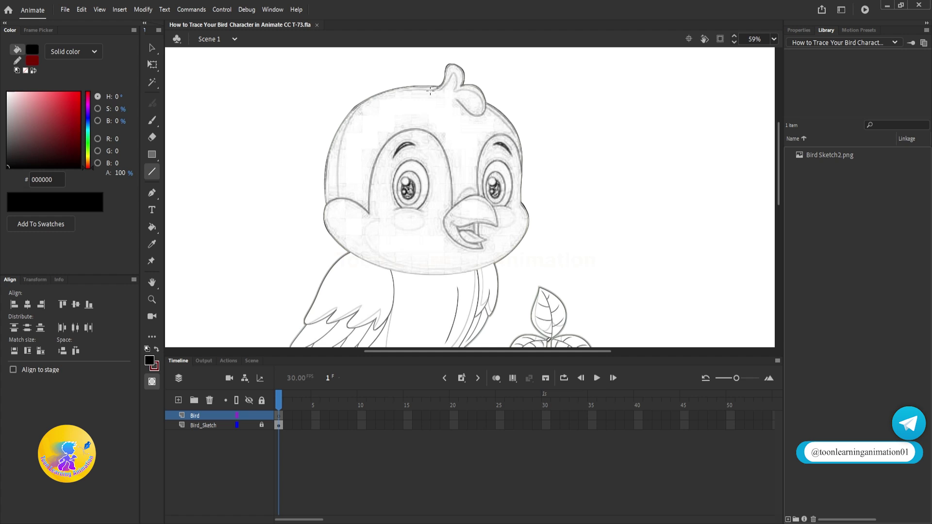
click(154, 365)
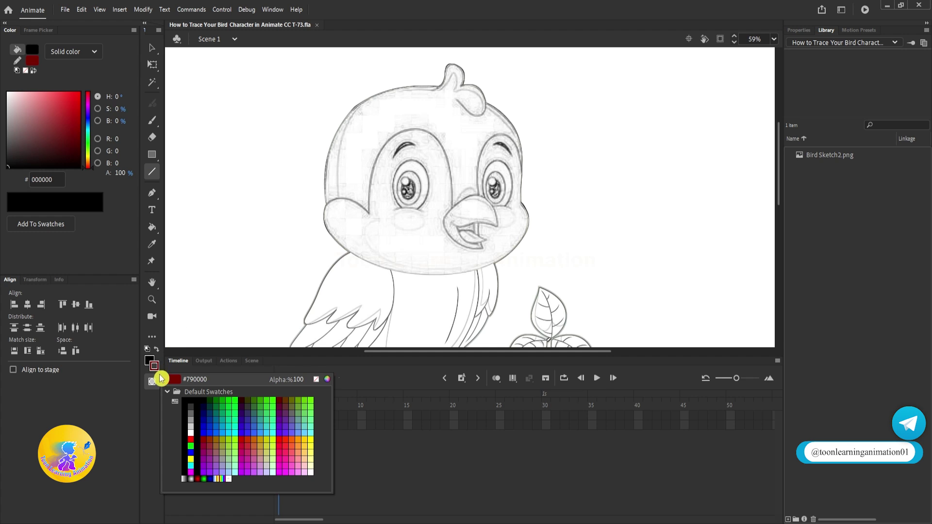
click(190, 439)
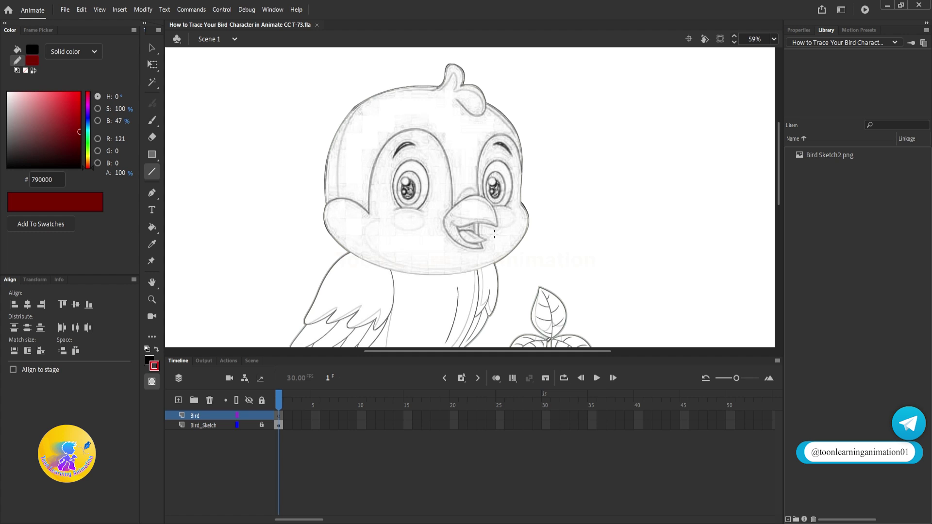
Trace the head outline from the tuft's right base down beside the right eye with a line bent to the sketch
scroll(507, 97, up, 4)
mouse_move(465, 120)
mouse_down()
mouse_move(430, 77)
mouse_move(509, 238)
mouse_up()
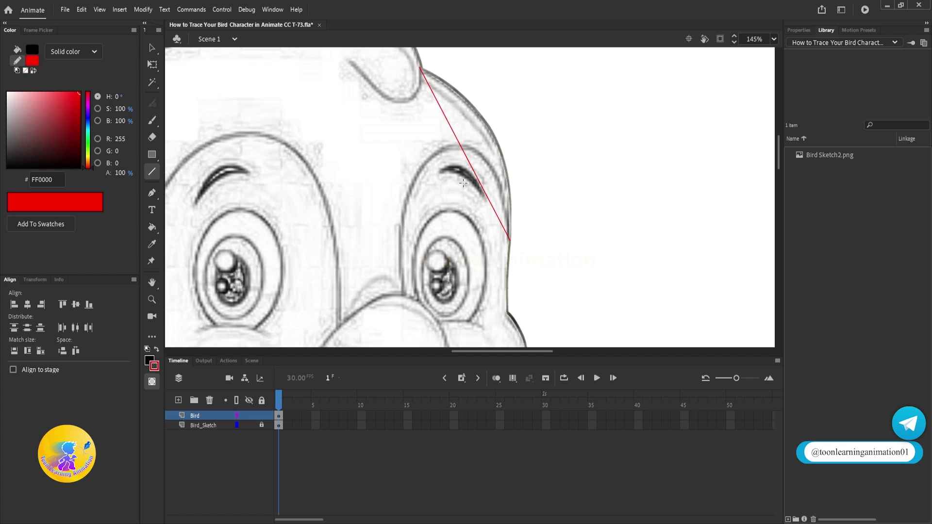
drag(462, 183, 502, 143)
Continue the head outline down past the right eye to the notch above the right cheek
scroll(529, 157, down, 5)
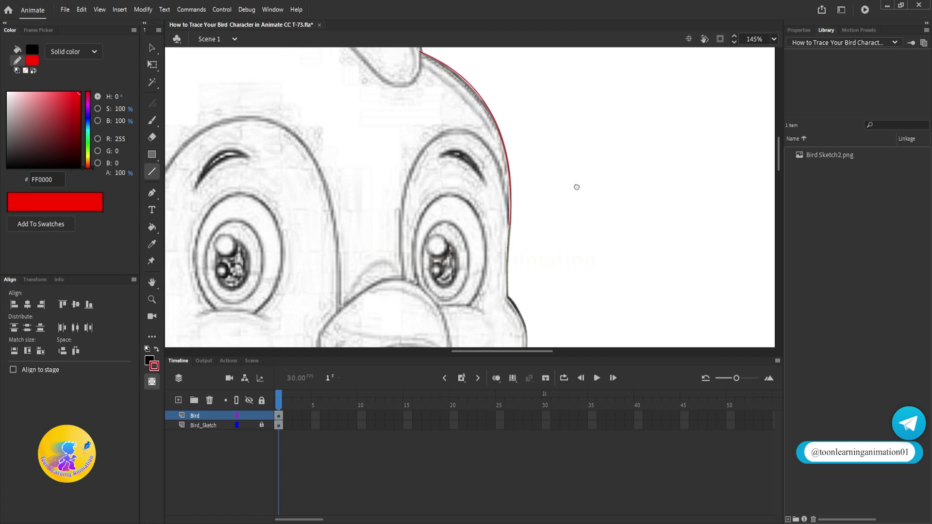
scroll(534, 202, up, 3)
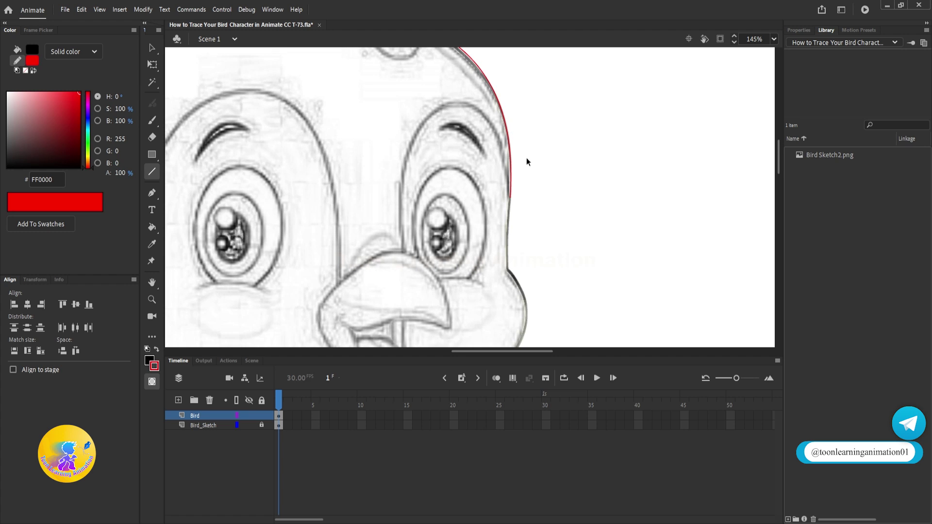
scroll(526, 158, up, 2)
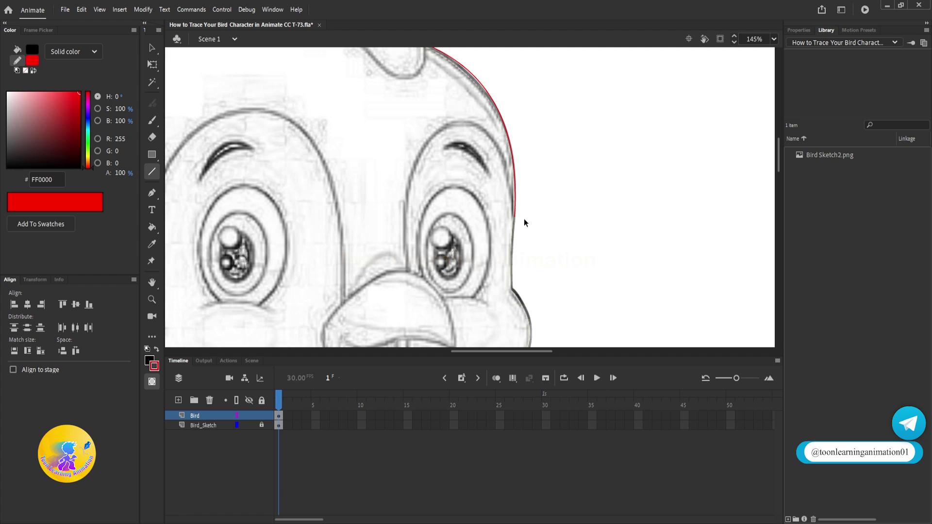
mouse_move(524, 219)
mouse_down()
mouse_move(534, 177)
mouse_move(523, 245)
mouse_up()
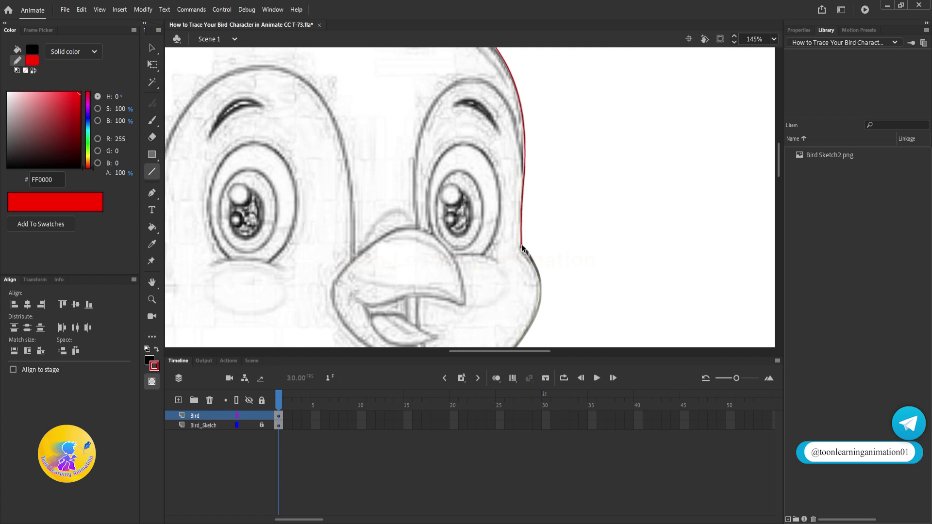
mouse_move(551, 256)
mouse_down()
mouse_move(542, 155)
mouse_move(533, 167)
mouse_move(539, 148)
mouse_up()
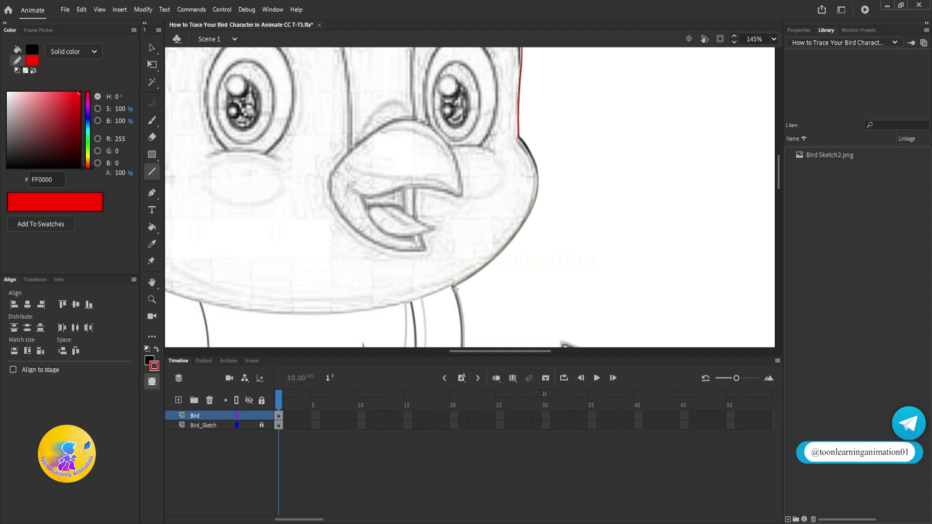
mouse_move(521, 136)
mouse_down()
mouse_move(483, 253)
mouse_move(452, 286)
mouse_up()
drag(482, 220, 530, 208)
key(ctrl+z)
key(ctrl+z)
Trace the right cheek in two line segments, bending the upper one outward and ending where the head meets the body
drag(518, 141, 520, 230)
drag(518, 191, 539, 187)
drag(518, 229, 453, 287)
Trace the underside of the head with a line bent along the chin, and align its right end with the body junction
drag(427, 280, 664, 235)
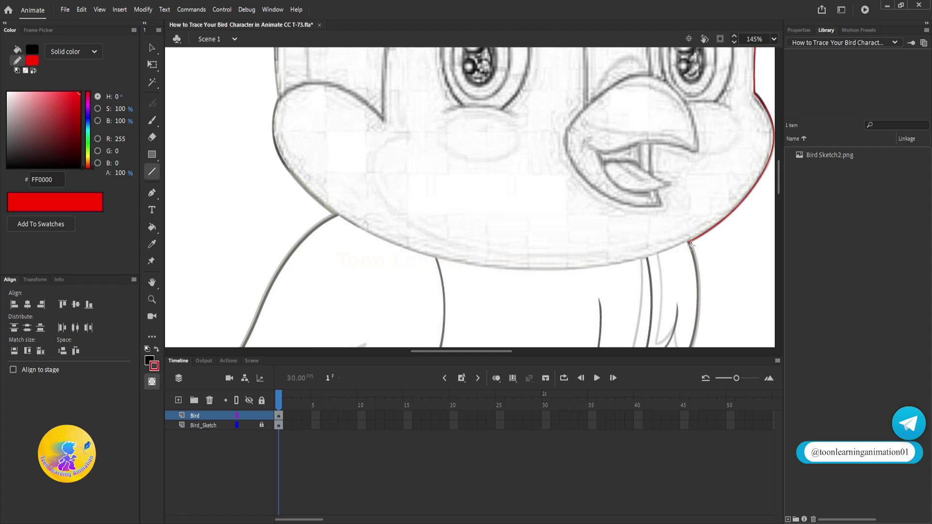
drag(688, 241, 323, 206)
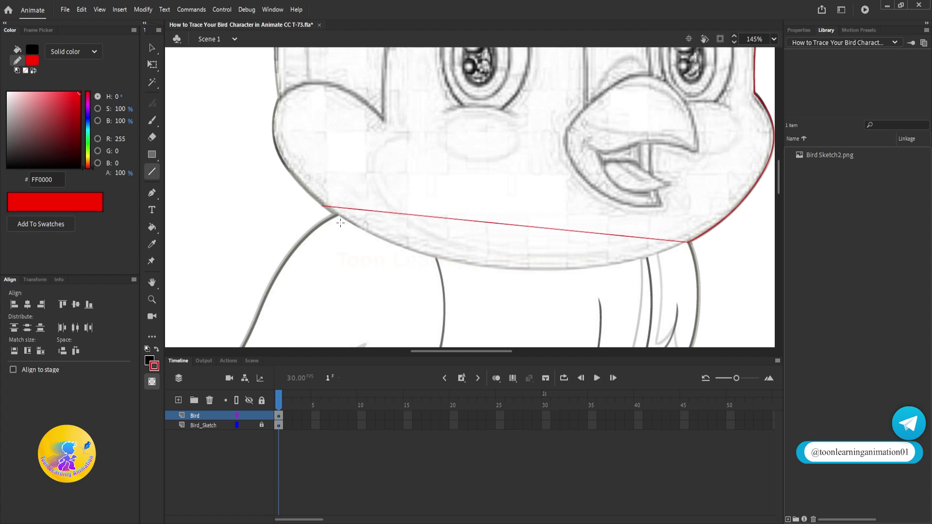
drag(516, 224, 508, 269)
scroll(696, 236, up, 5)
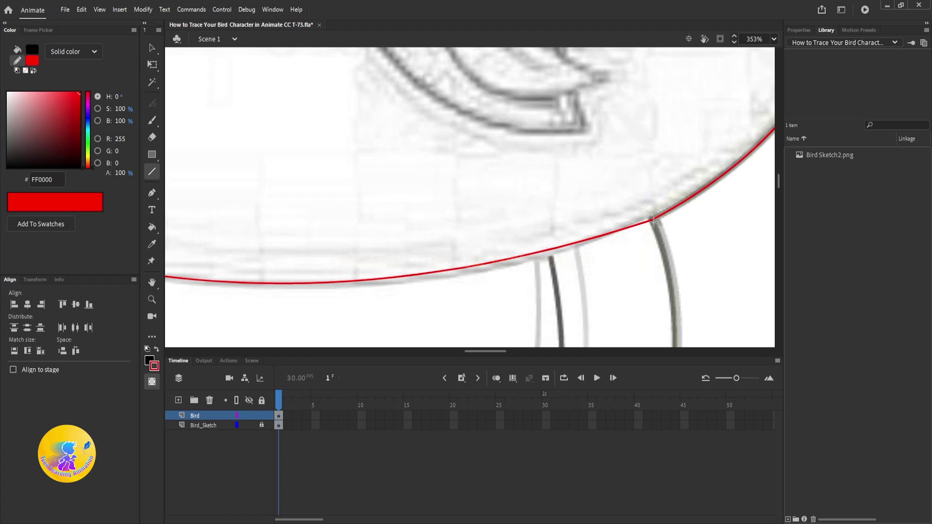
drag(651, 221, 650, 217)
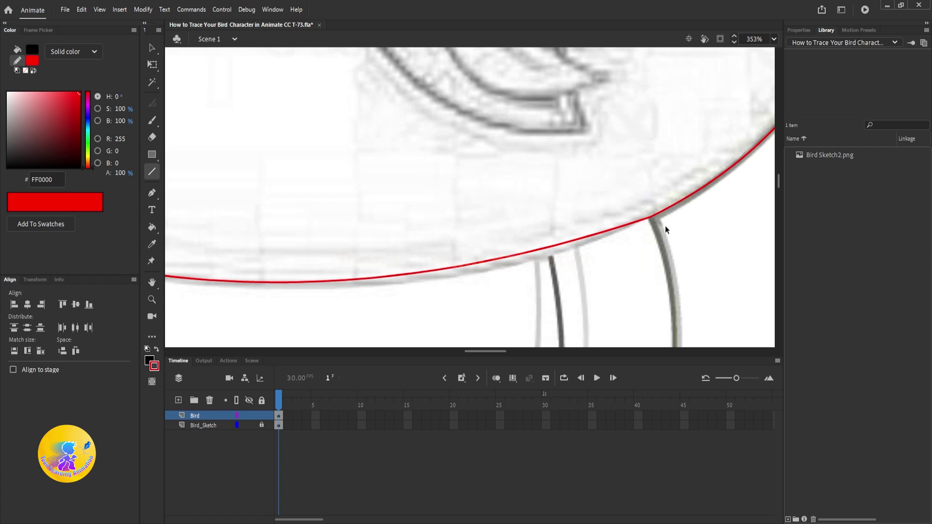
Refine the chin curve to follow the sketch, moving its left end to the wing junction and adjusting the bend
scroll(665, 226, down, 3)
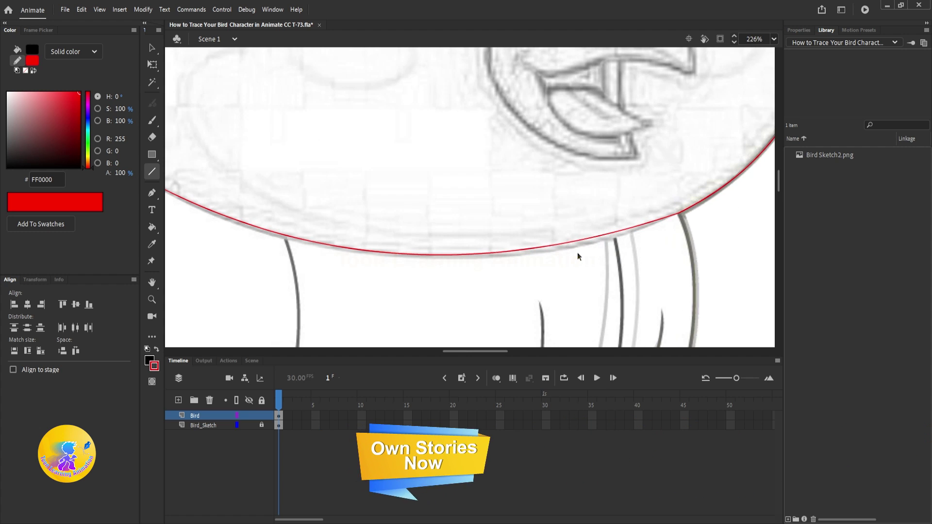
drag(547, 246, 569, 255)
scroll(572, 255, down, 3)
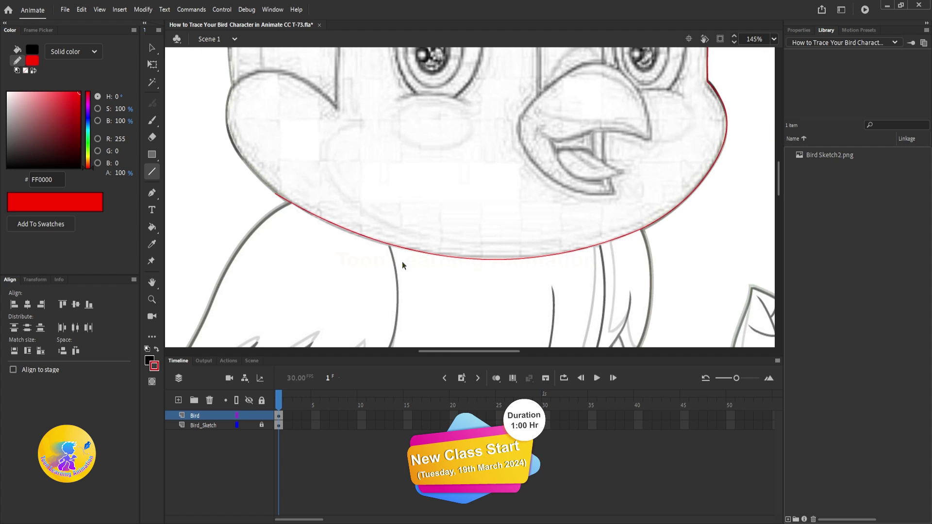
scroll(261, 198, up, 3)
drag(284, 191, 321, 213)
scroll(322, 214, down, 3)
scroll(458, 258, up, 3)
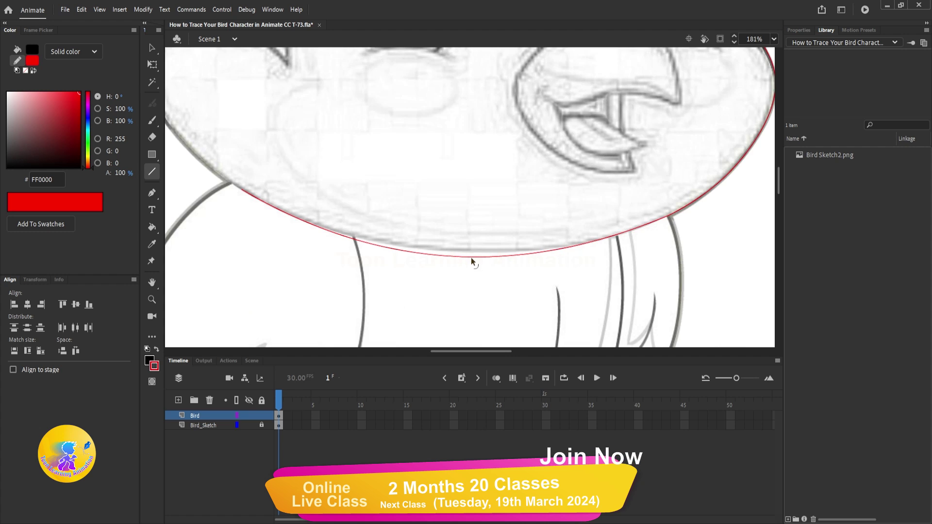
drag(474, 259, 473, 249)
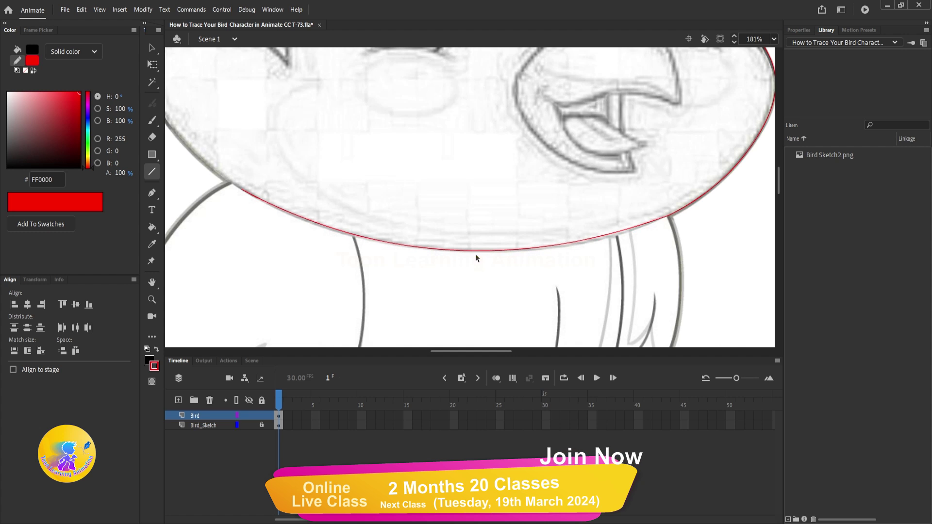
scroll(574, 257, down, 3)
scroll(540, 241, up, 4)
scroll(548, 245, down, 4)
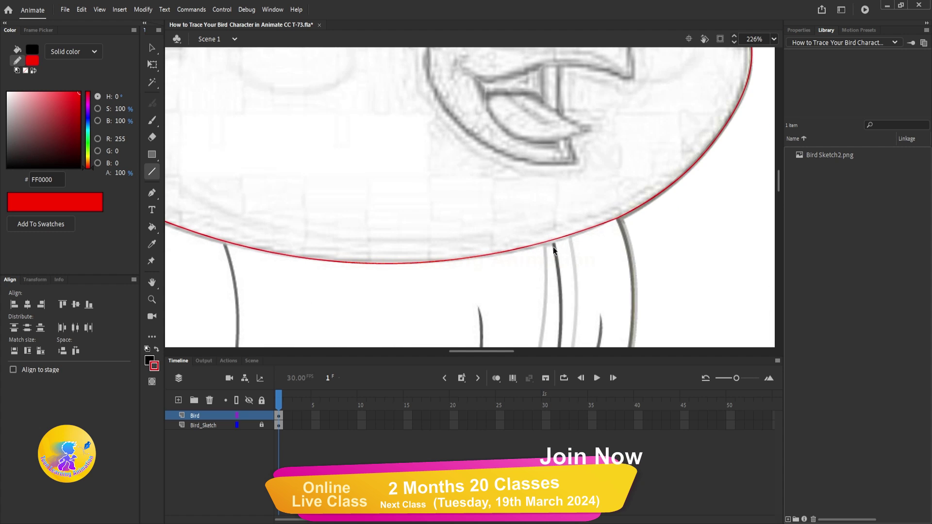
Trace the left cheek's outer edge from the wing junction up to the cheek's top corner
scroll(501, 246, up, 4)
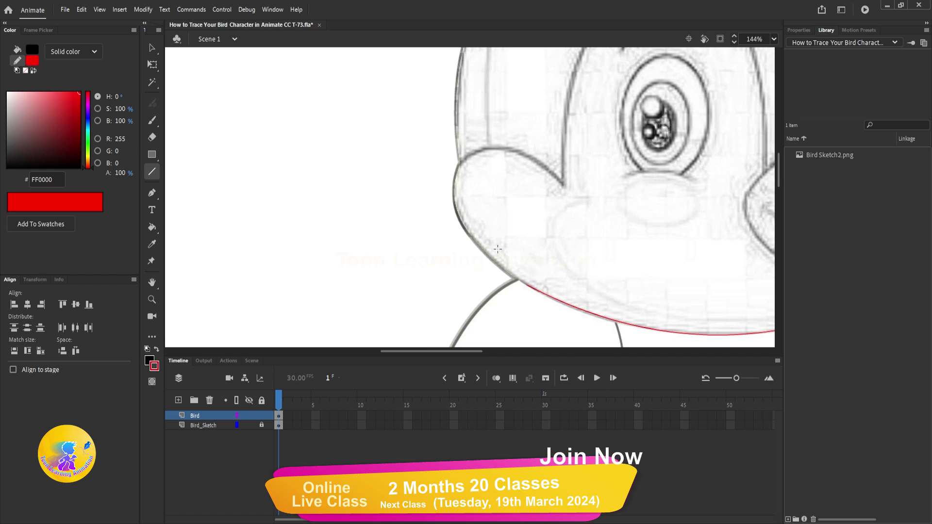
mouse_move(522, 282)
mouse_down()
mouse_move(455, 210)
mouse_move(461, 166)
mouse_up()
drag(495, 255, 492, 259)
Trace the left side and top of the head up to the tuft with two lines bent outward to the sketch
drag(458, 180, 499, 281)
scroll(434, 242, down, 5)
drag(470, 245, 602, 101)
scroll(433, 271, up, 3)
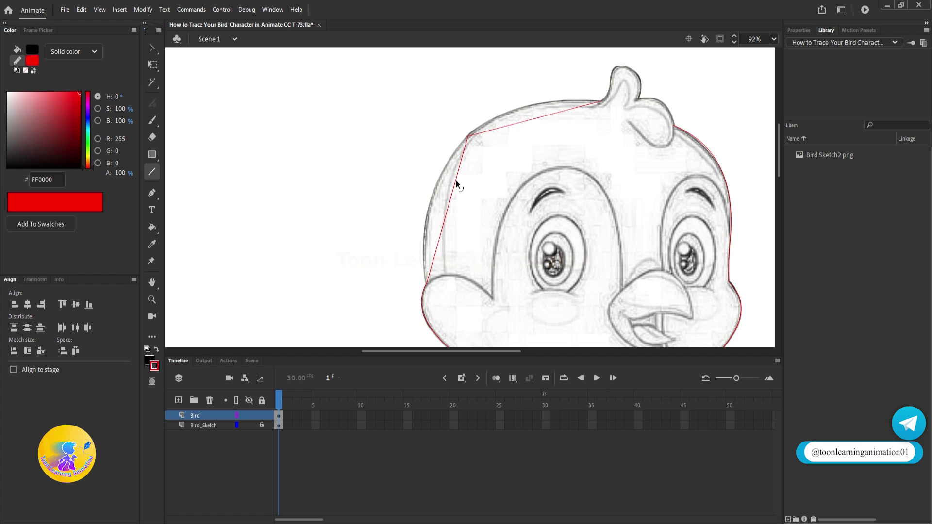
drag(456, 180, 432, 175)
drag(504, 127, 492, 113)
Close the head outline beneath the tuft with a slightly bent line joining the two open ends
scroll(495, 129, right, 5)
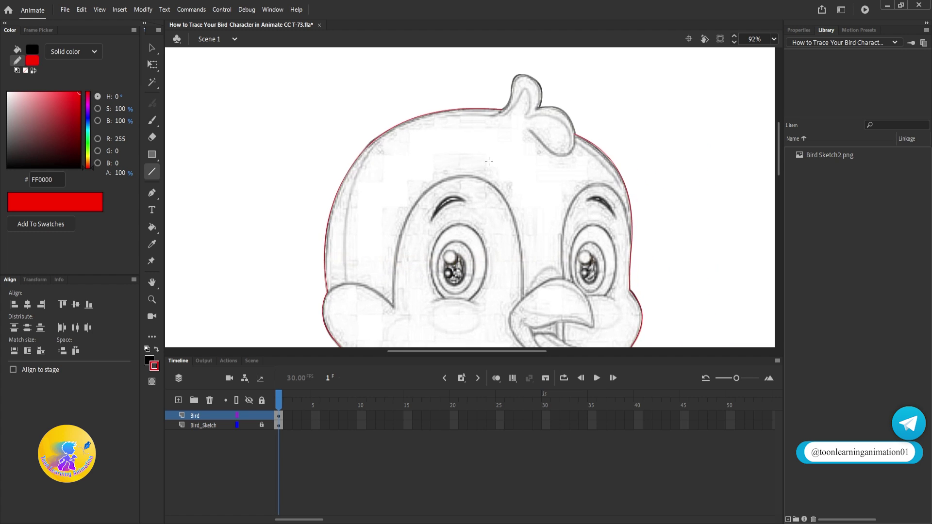
drag(504, 158, 493, 188)
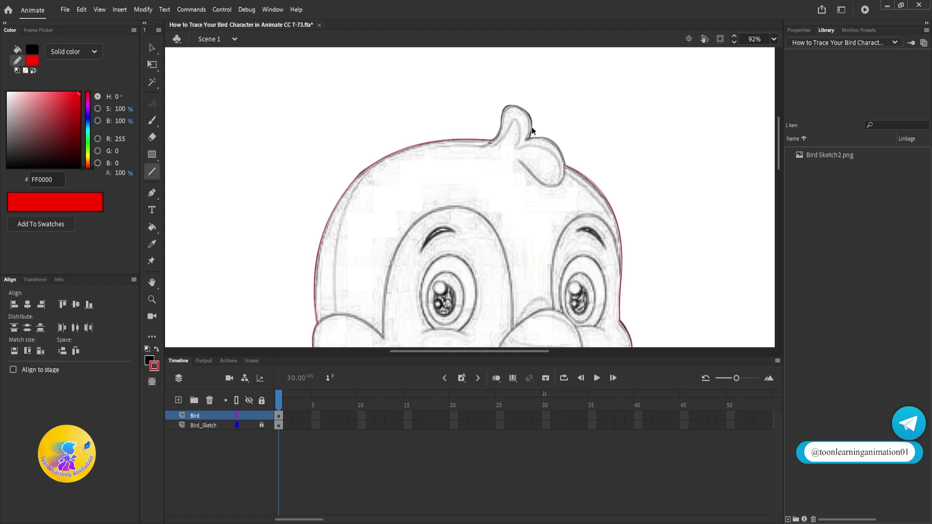
scroll(531, 126, up, 3)
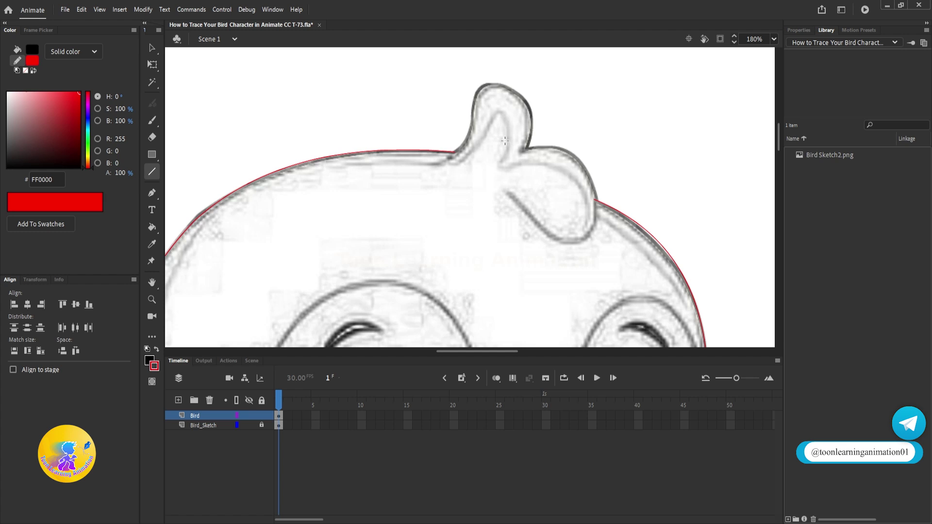
drag(595, 199, 453, 154)
drag(517, 173, 516, 166)
scroll(538, 148, down, 5)
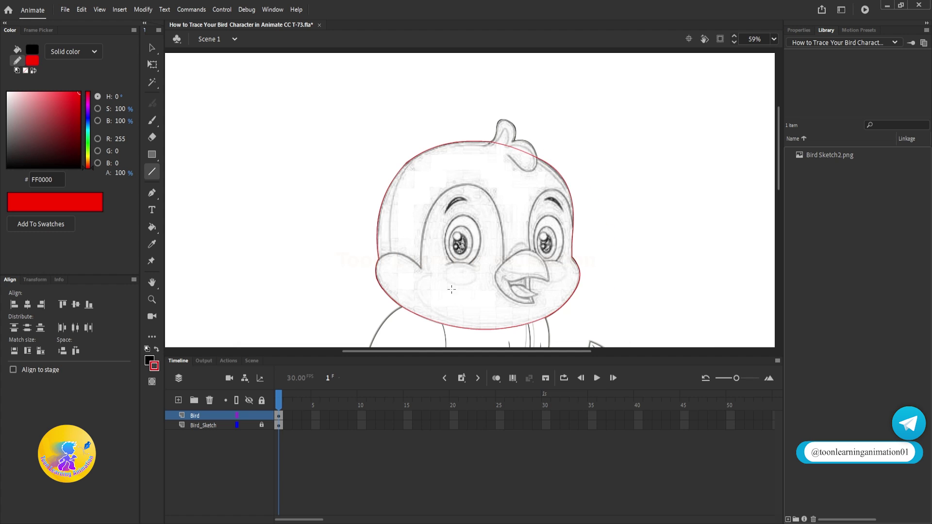
Trace the left cheek's upper edge and the outer side of the left eye patch with lines bent to the sketch
scroll(505, 243, down, 3)
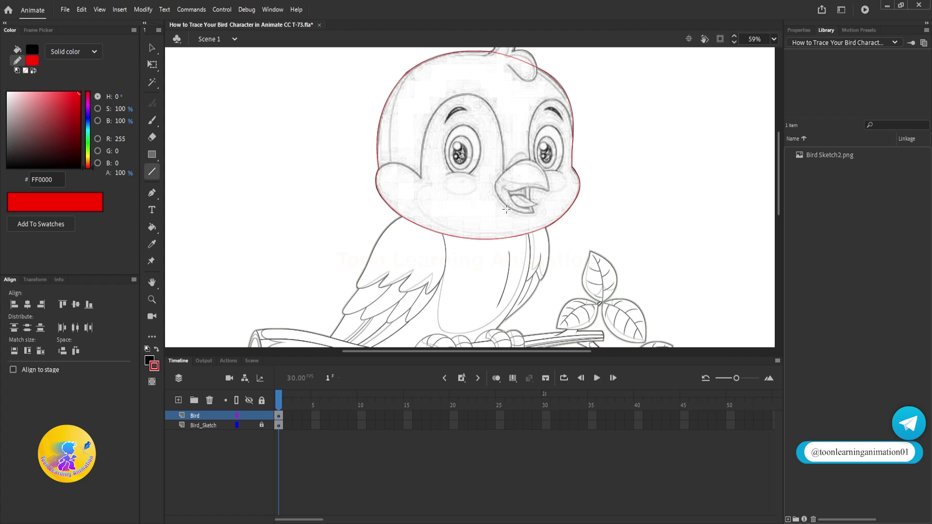
scroll(372, 197, up, 1)
scroll(482, 169, up, 2)
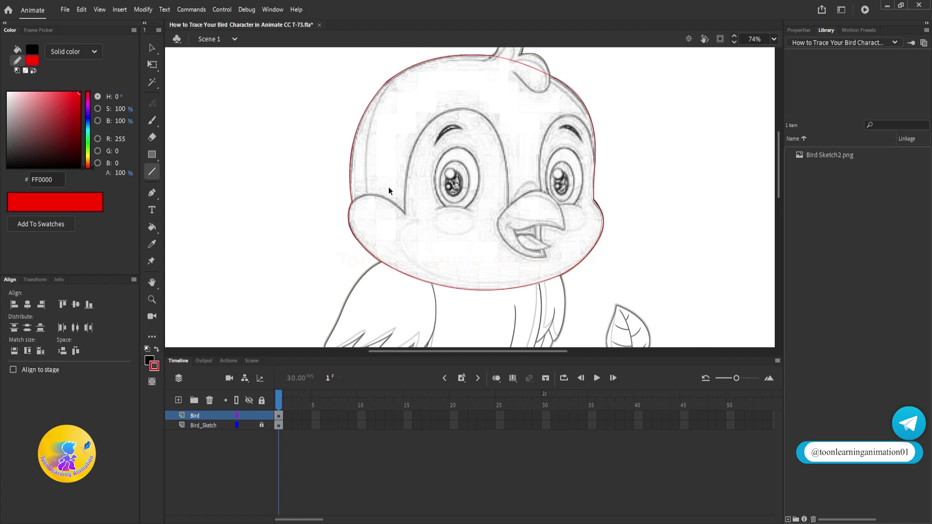
scroll(389, 187, up, 2)
scroll(435, 197, down, 2)
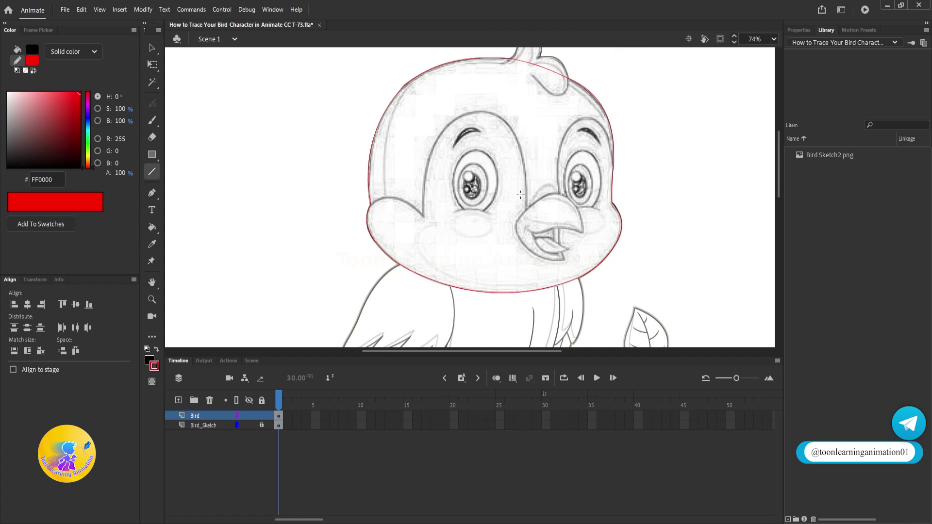
scroll(467, 150, up, 2)
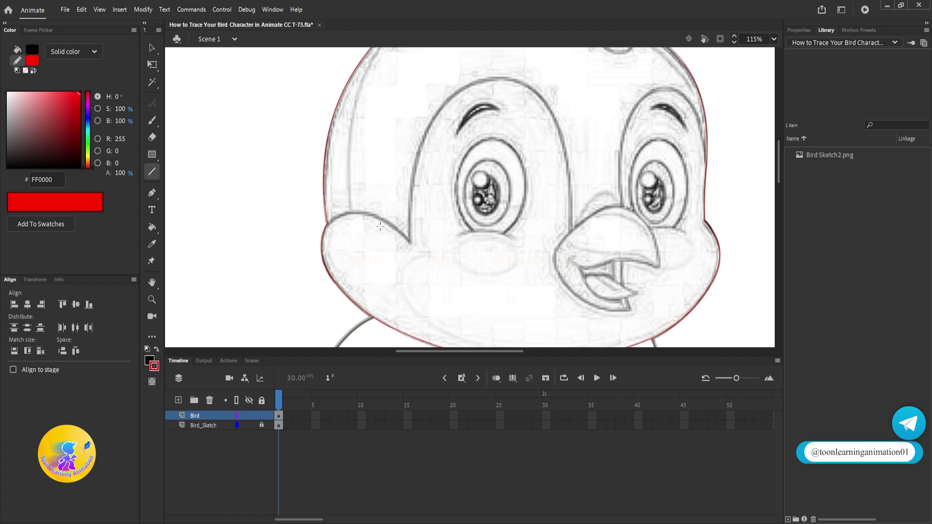
drag(327, 223, 381, 224)
mouse_move(379, 235)
mouse_down()
mouse_move(380, 219)
mouse_move(384, 277)
mouse_move(427, 126)
mouse_move(445, 123)
mouse_up()
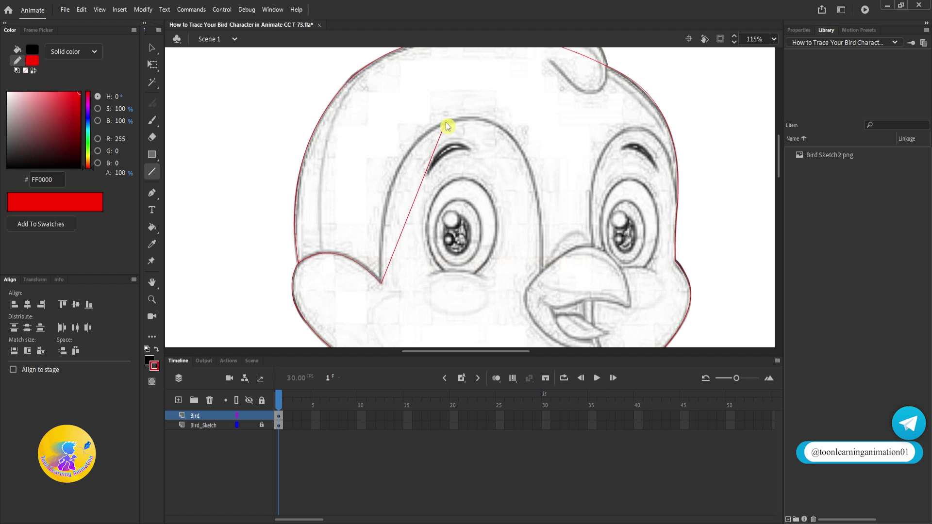
mouse_move(423, 194)
mouse_down()
mouse_move(392, 171)
mouse_move(397, 164)
mouse_up()
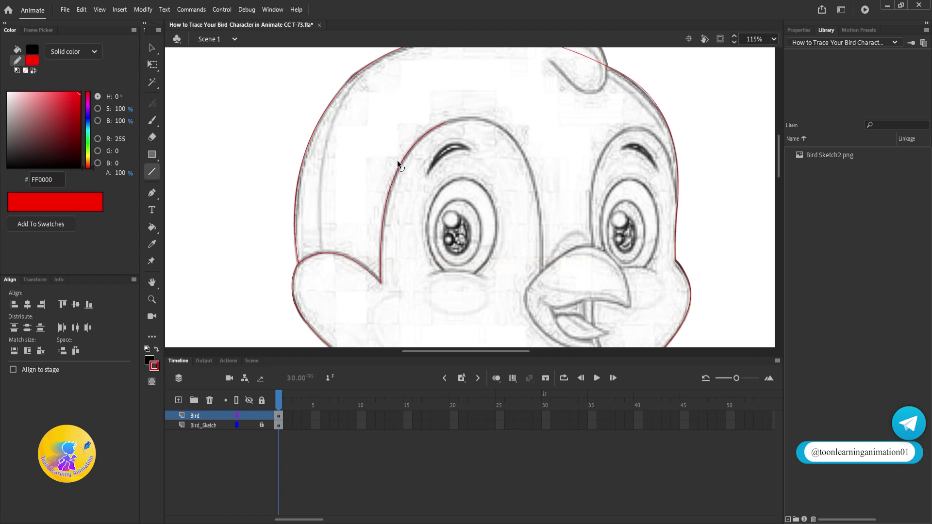
Trace the top and inner side of the left eye patch, extending the line down behind the beak
drag(467, 173, 427, 152)
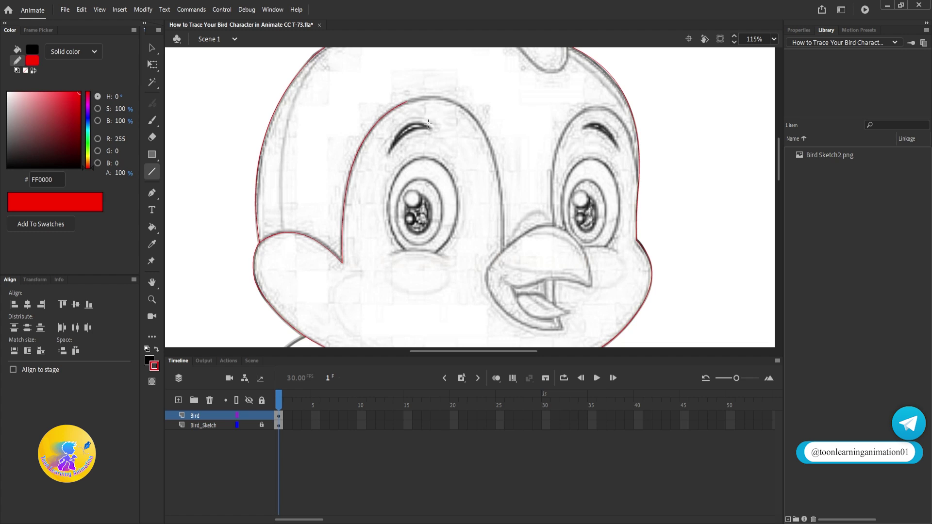
drag(449, 131, 430, 133)
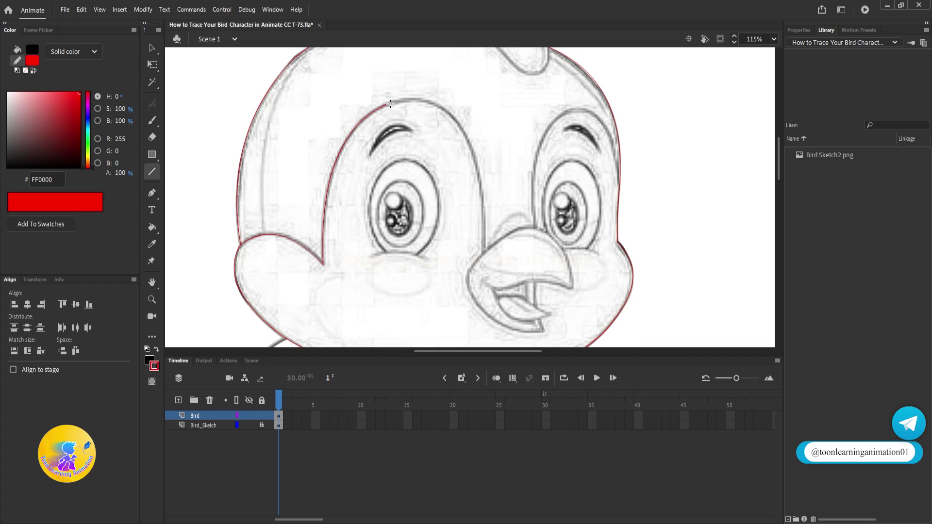
mouse_move(385, 104)
mouse_down()
mouse_move(458, 121)
mouse_move(430, 101)
mouse_move(484, 279)
mouse_up()
drag(474, 235, 489, 211)
Join the eye patches with a curve across the beak and trace the inner side of the right eye patch
drag(481, 276, 483, 258)
mouse_move(485, 258)
mouse_down()
mouse_move(511, 277)
mouse_move(538, 259)
mouse_move(495, 274)
mouse_up()
mouse_move(545, 264)
mouse_down()
mouse_move(507, 305)
mouse_move(509, 171)
mouse_up()
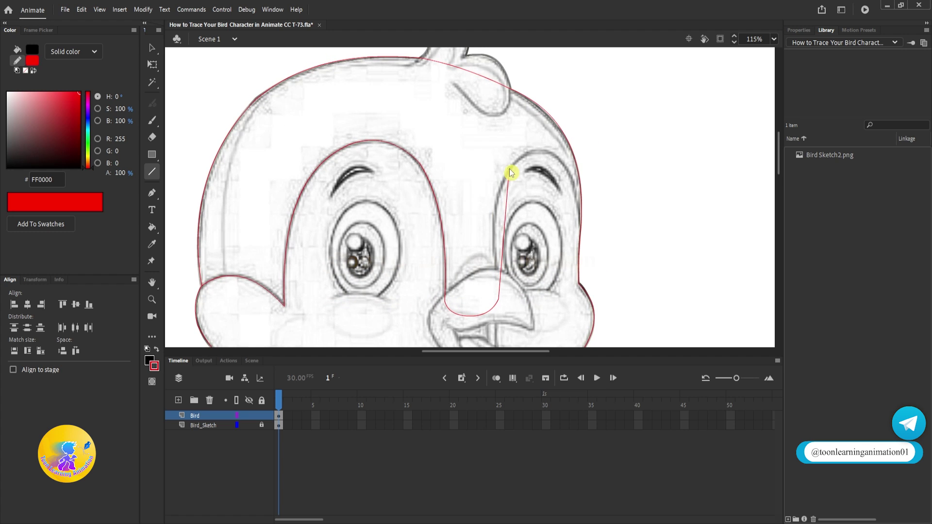
drag(503, 224, 491, 216)
scroll(496, 264, up, 4)
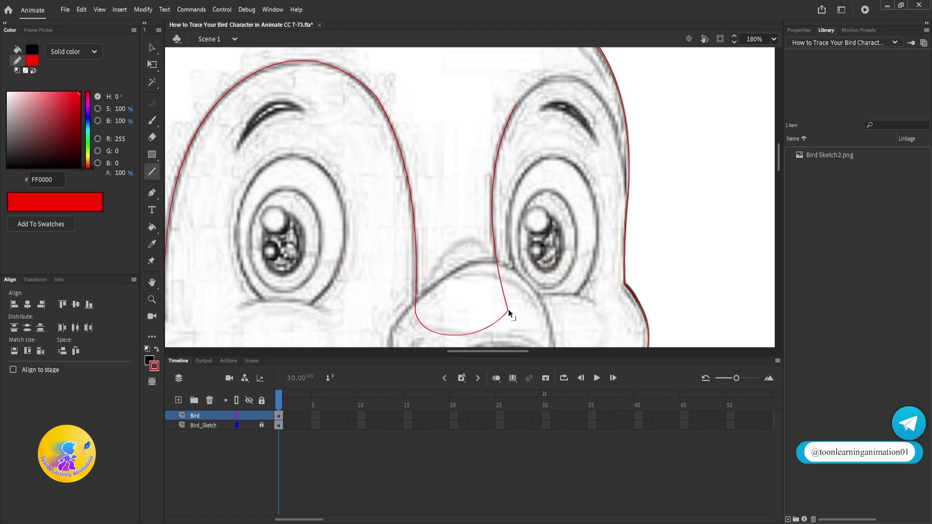
Trace the top of the right eye patch with a line bent to the sketch, ending at the head's right edge
scroll(503, 316, down, 2)
scroll(503, 316, down, 1)
scroll(524, 175, up, 2)
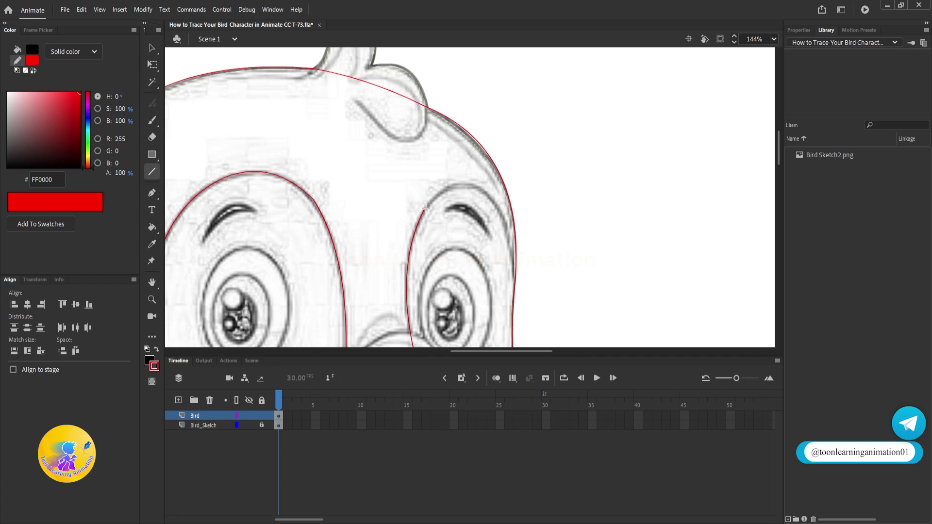
mouse_move(425, 207)
mouse_down()
mouse_move(487, 180)
mouse_move(515, 278)
mouse_up()
drag(458, 200, 473, 180)
drag(501, 231, 506, 221)
scroll(503, 217, down, 5)
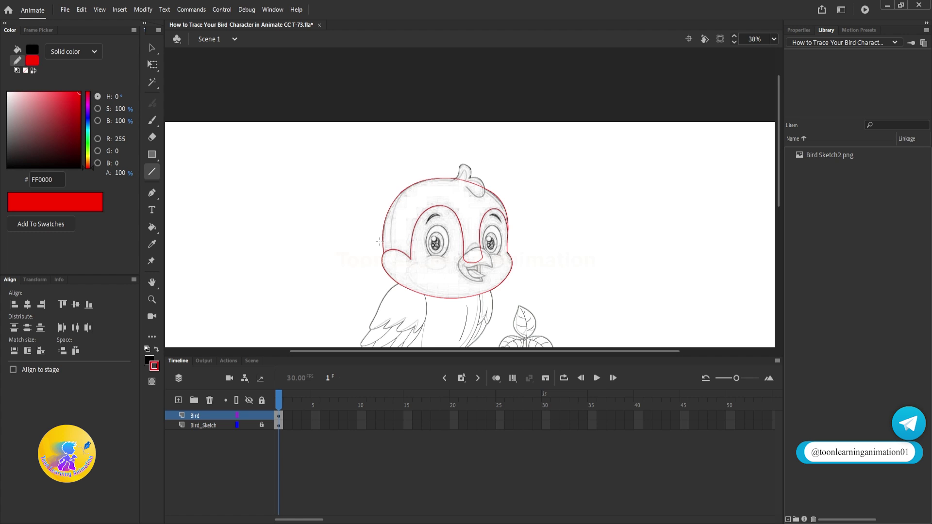
Trace the inner line along the head's left side with a bent line from the cheek's upper edge to the head outline
scroll(380, 241, up, 4)
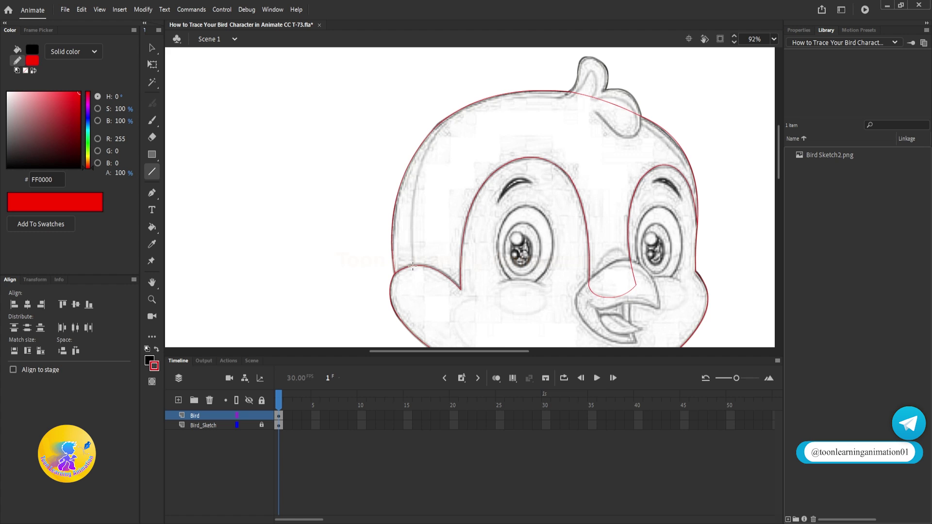
drag(412, 266, 476, 106)
drag(445, 175, 424, 148)
scroll(422, 196, down, 5)
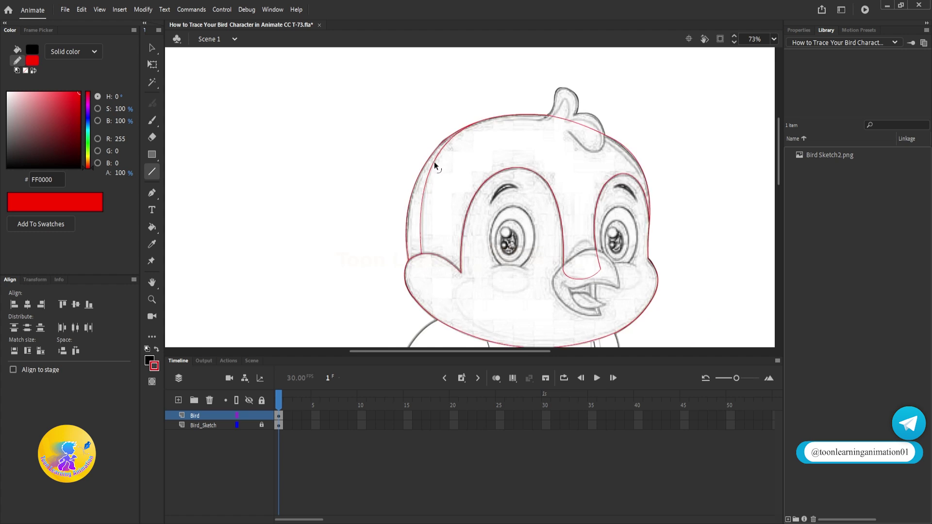
Trace the upper lobe of the head tuft with bent lines, extending both lower ends slightly inside the head outline
scroll(495, 180, up, 5)
key(v)
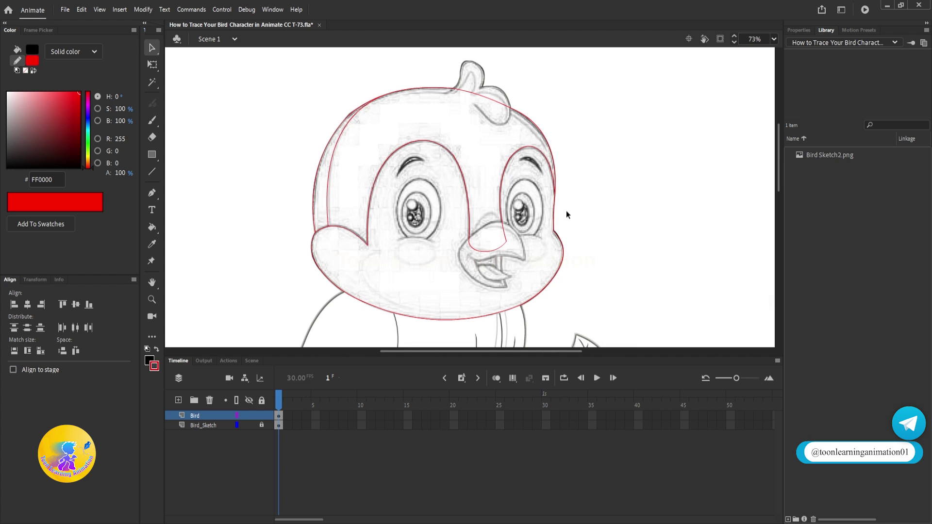
drag(547, 191, 502, 226)
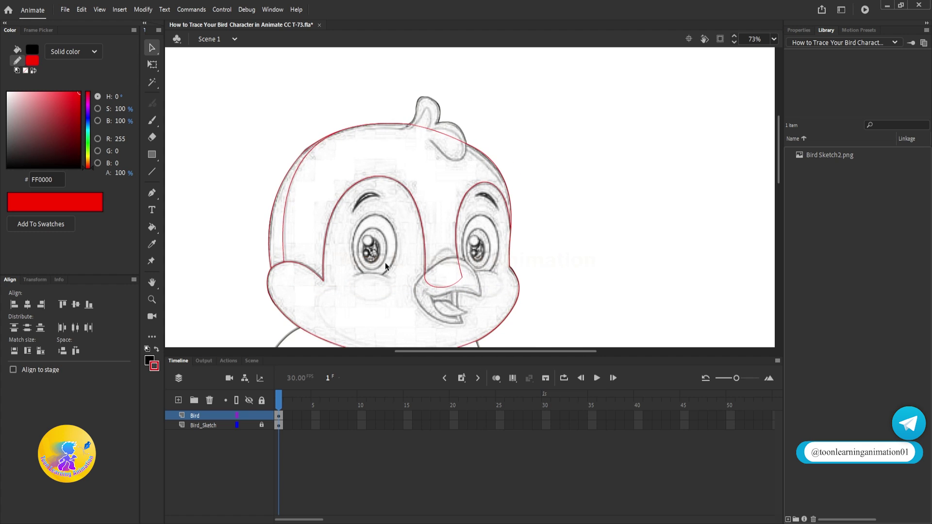
drag(448, 248, 449, 266)
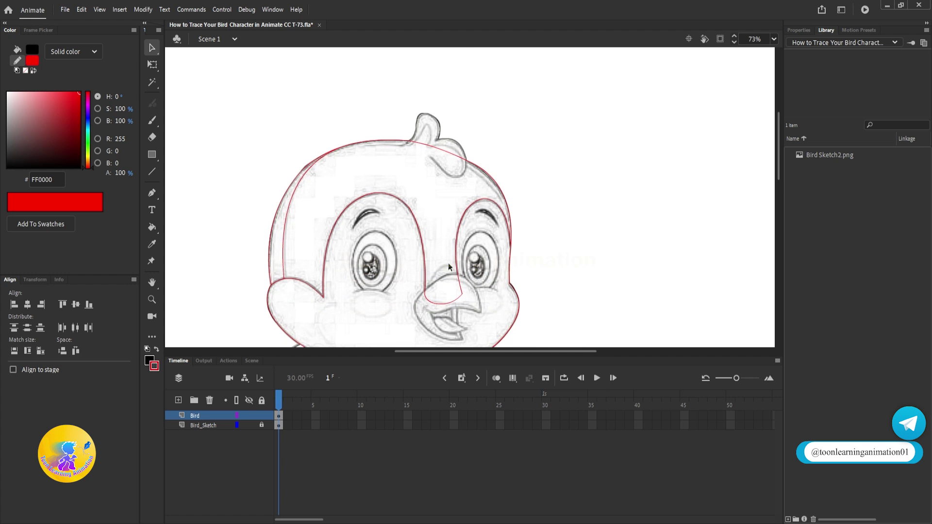
scroll(433, 122, up, 4)
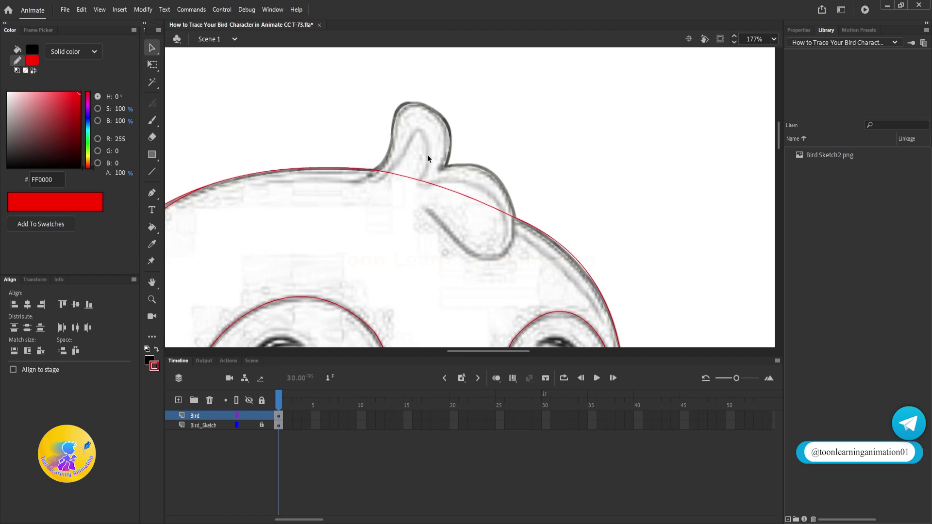
click(152, 172)
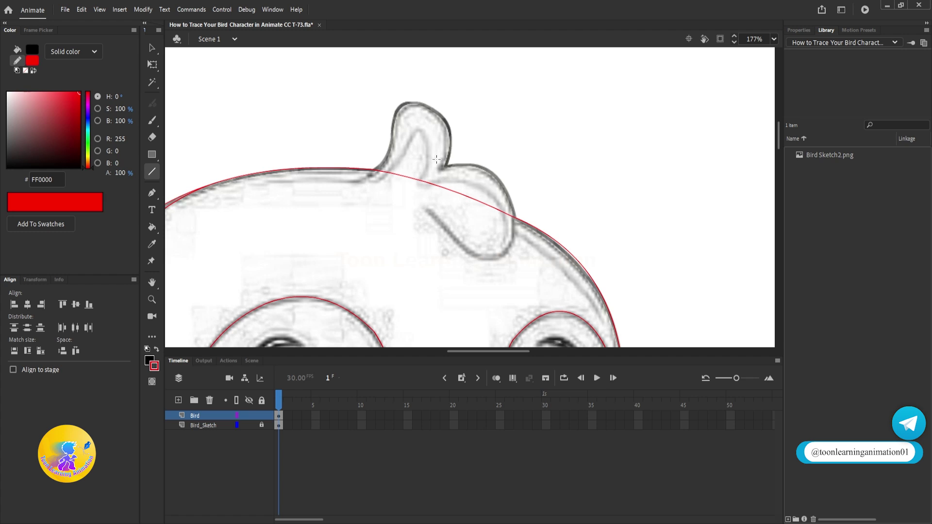
mouse_move(358, 183)
mouse_down()
mouse_move(420, 96)
mouse_move(420, 103)
mouse_up()
mouse_move(420, 103)
mouse_down()
mouse_move(453, 138)
mouse_move(445, 121)
mouse_move(444, 168)
mouse_up()
drag(443, 168, 403, 194)
Group the lines of the tuft's upper lobe and deselect the group
ctrl+click(431, 182)
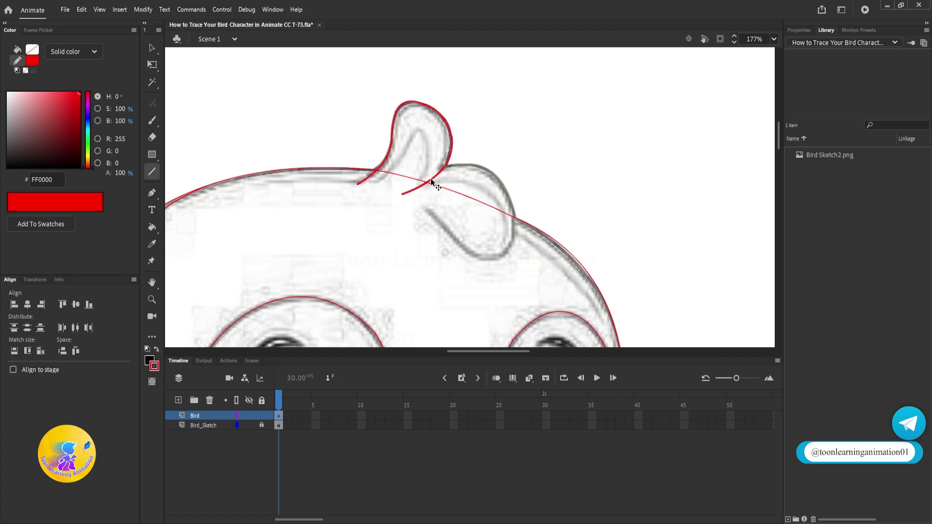
key(ctrl+g)
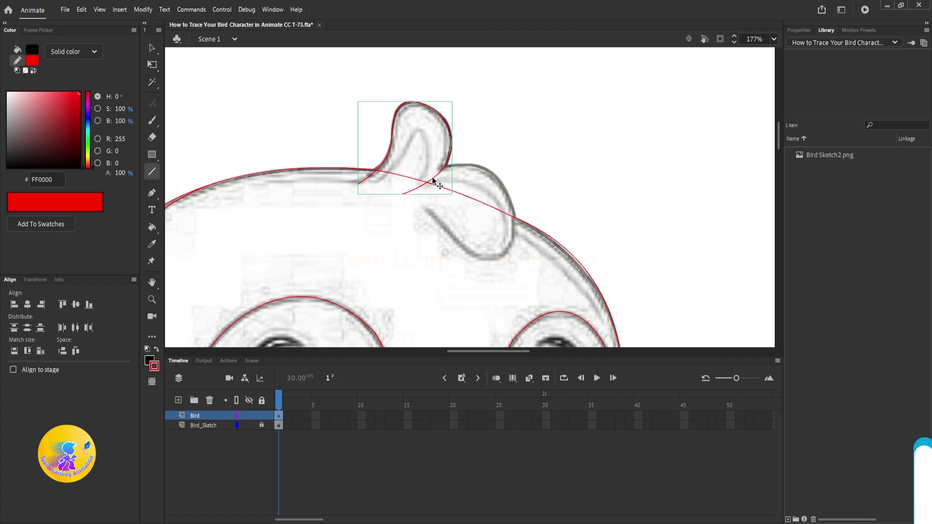
ctrl+click(526, 146)
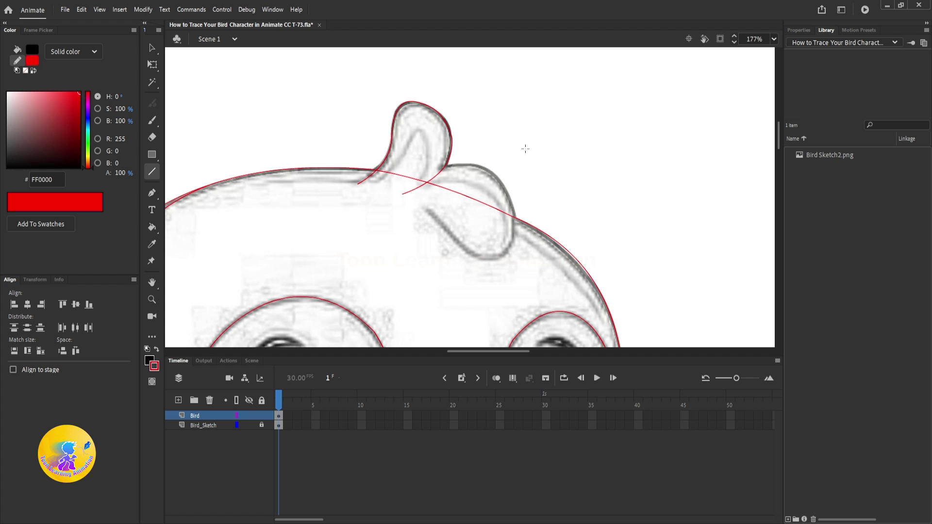
Trace the tuft's lower lobe with bent lines down to its inner tip and group its outline
drag(522, 150, 511, 123)
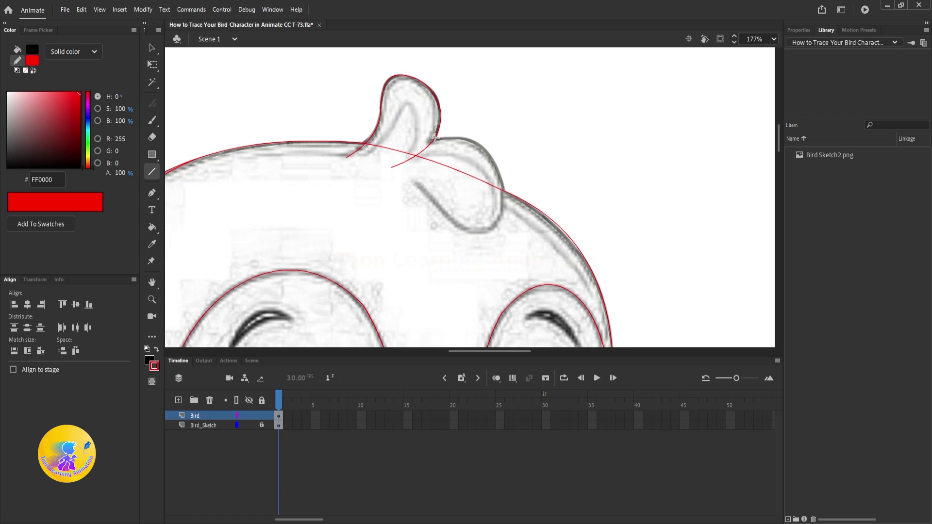
mouse_move(433, 141)
mouse_down()
mouse_move(500, 170)
mouse_move(490, 142)
mouse_move(486, 237)
mouse_move(412, 182)
mouse_move(437, 199)
mouse_up()
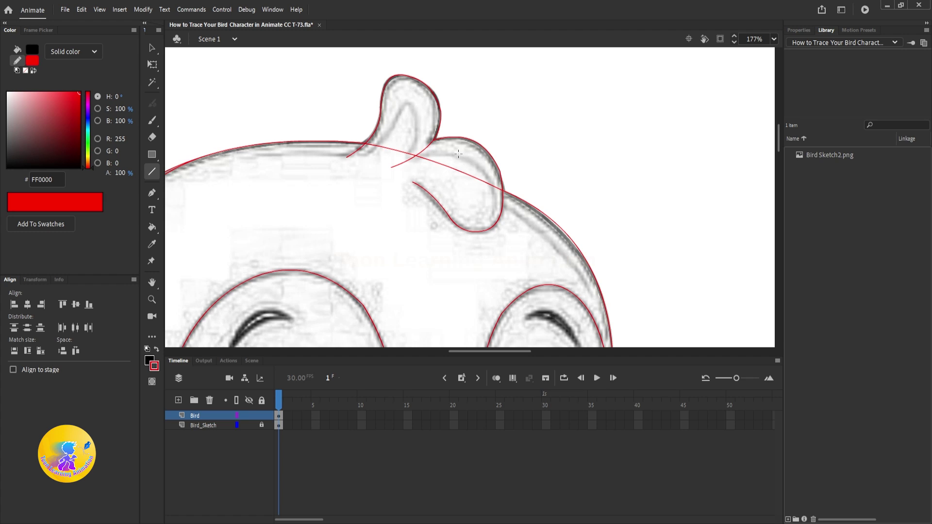
key(v)
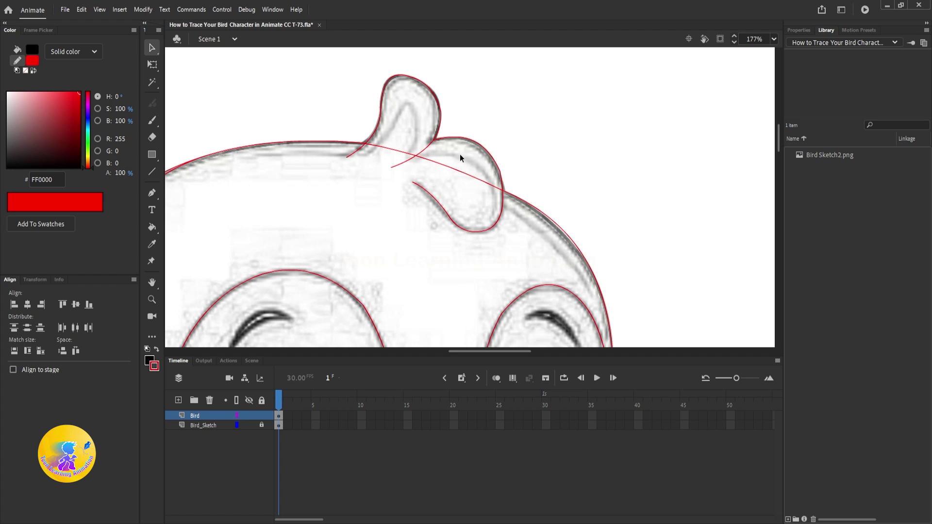
click(499, 217)
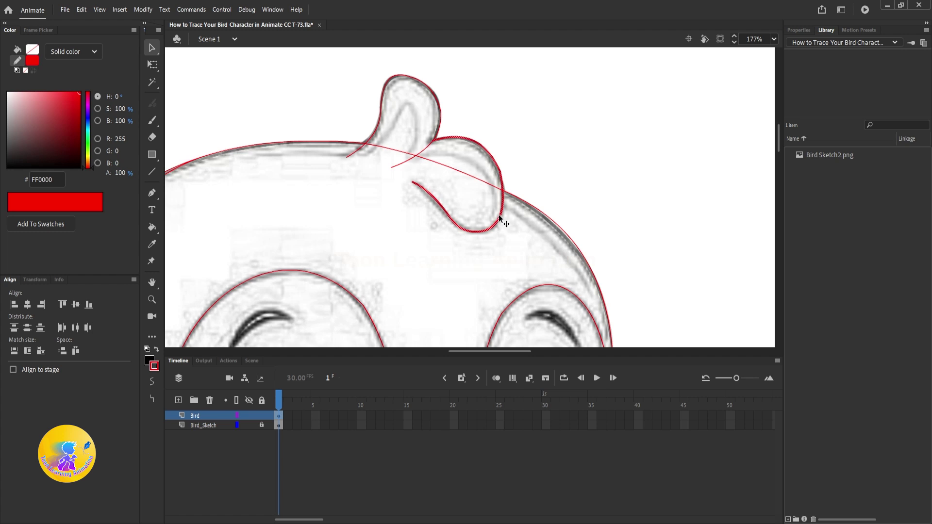
key(ctrl+g)
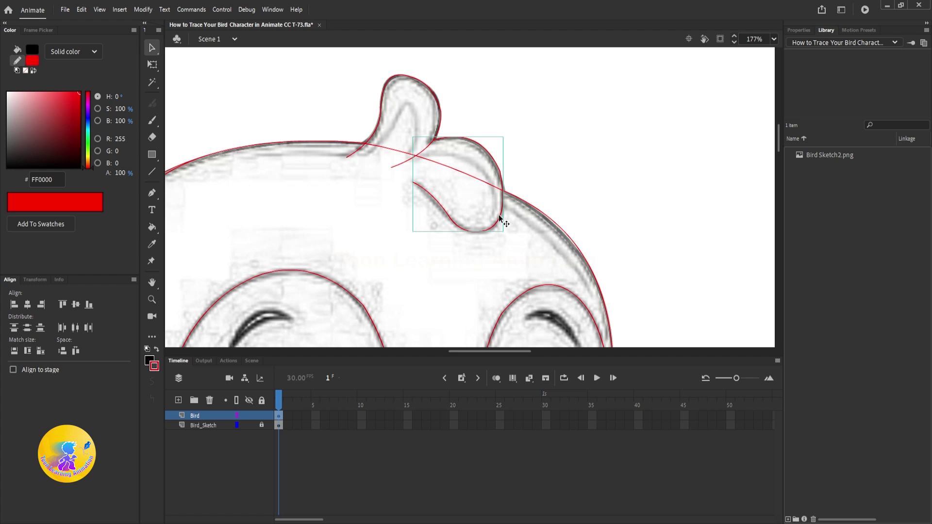
Inside the lower lobe's group, extend its upper end inward with a line past the upper lobe, and return to the scene
double_click(499, 216)
scroll(400, 162, up, 3)
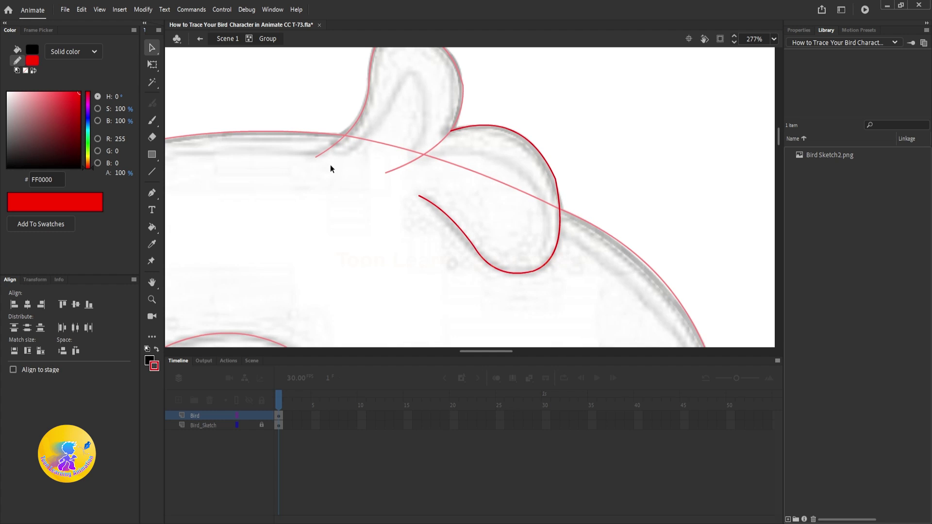
click(152, 172)
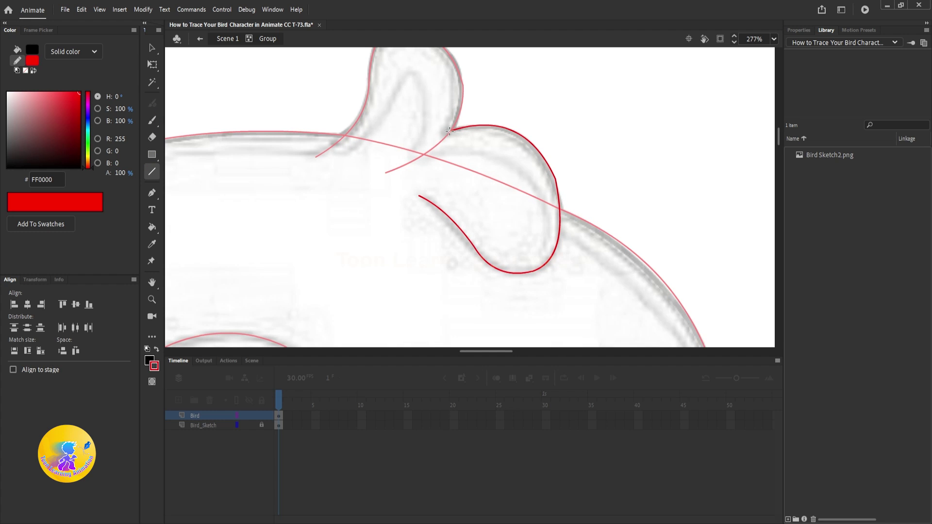
mouse_move(453, 130)
mouse_down()
mouse_move(389, 175)
mouse_move(398, 168)
mouse_up()
key(v)
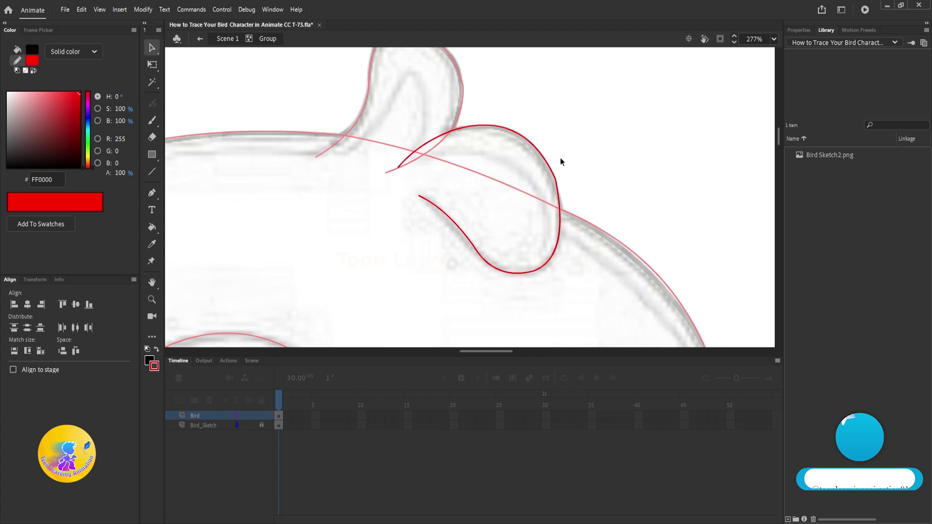
double_click(587, 149)
scroll(438, 186, down, 2)
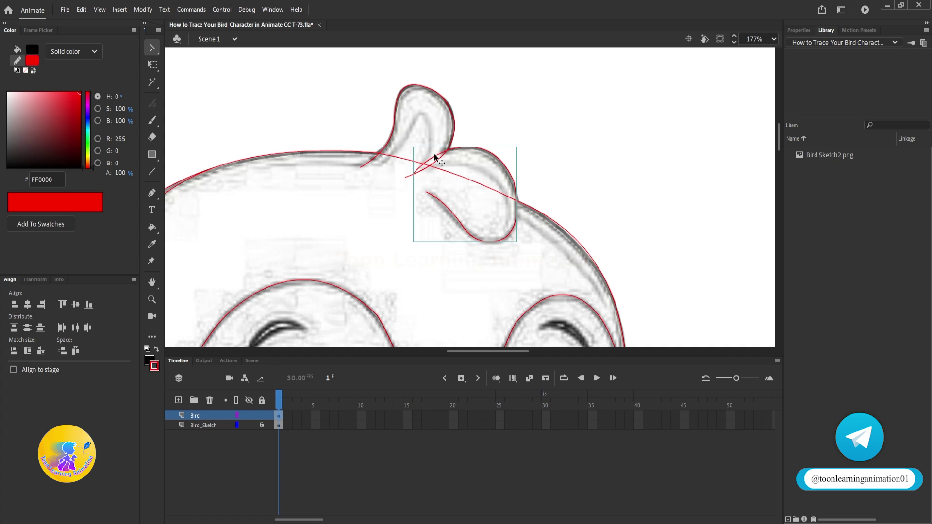
Draw an oval over the outer ring of the left eye and delete its black fill, keeping the red outline
drag(445, 149, 445, 174)
scroll(464, 147, down, 3)
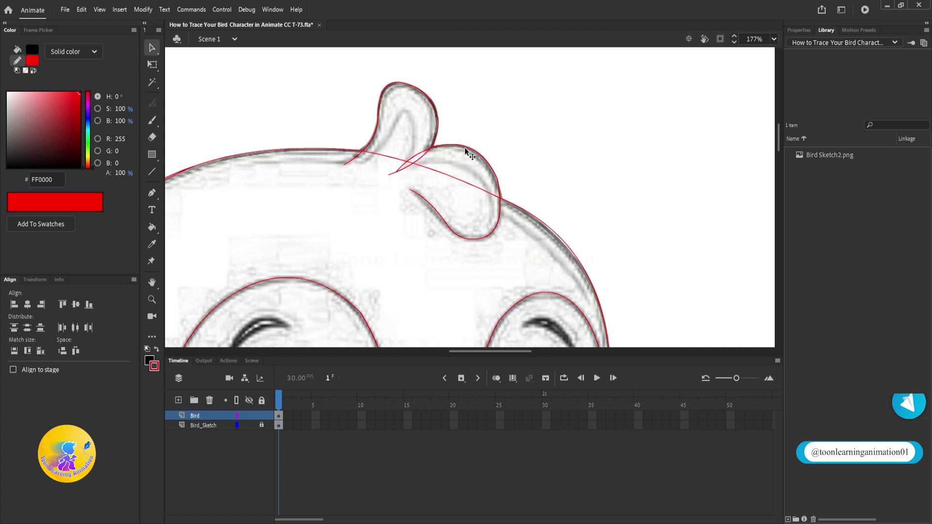
scroll(519, 195, down, 3)
scroll(518, 195, down, 2)
scroll(460, 182, up, 3)
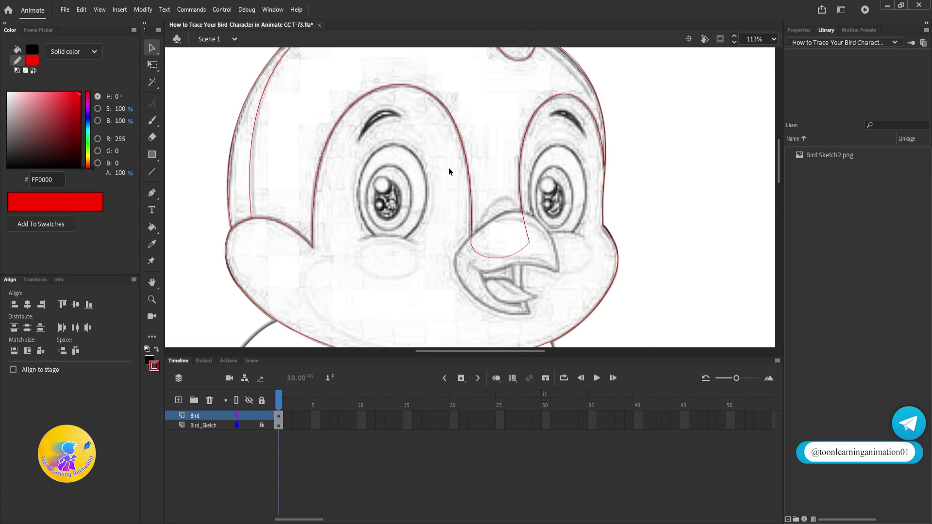
scroll(408, 186, up, 1)
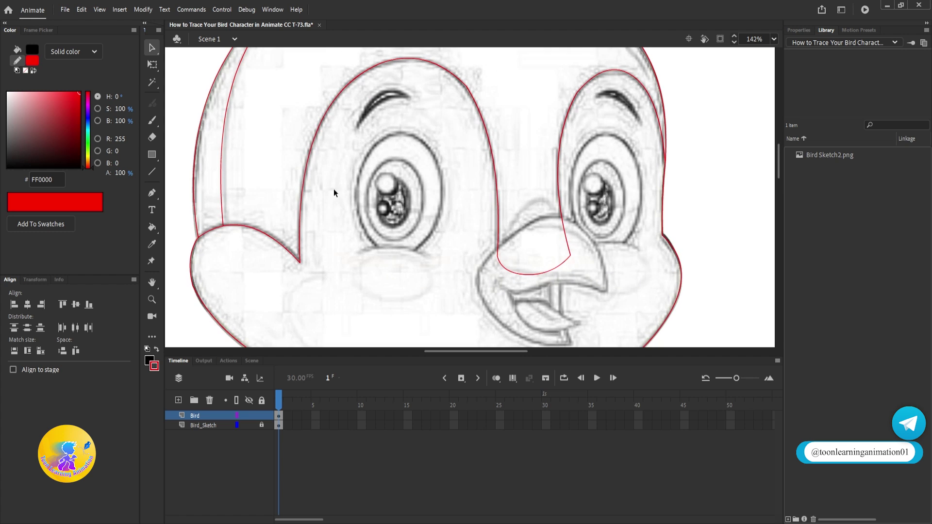
drag(157, 161, 198, 204)
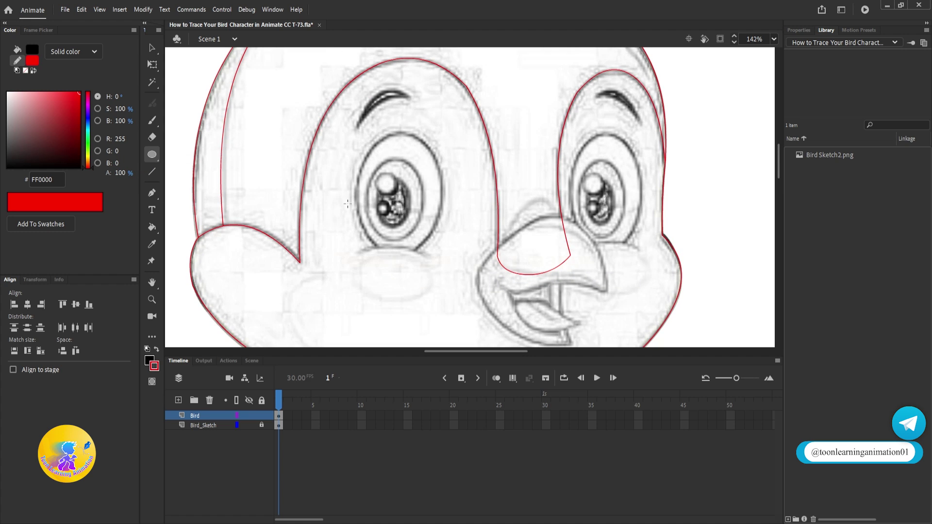
mouse_move(357, 138)
mouse_down()
mouse_move(425, 255)
mouse_move(443, 253)
mouse_up()
key(v)
click(420, 178)
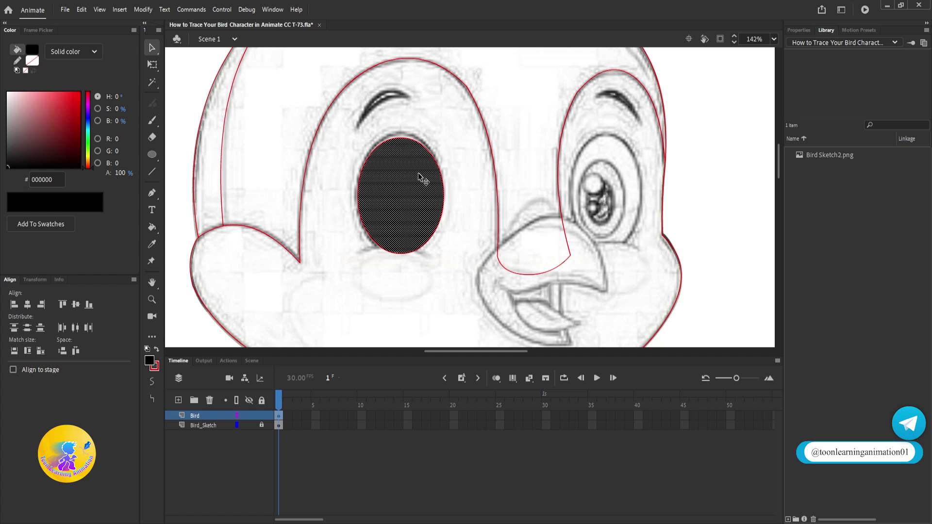
key(Delete)
Stretch the left eye oval at its top and bottom and rotate it slightly to match the sketched eye outline
click(404, 138)
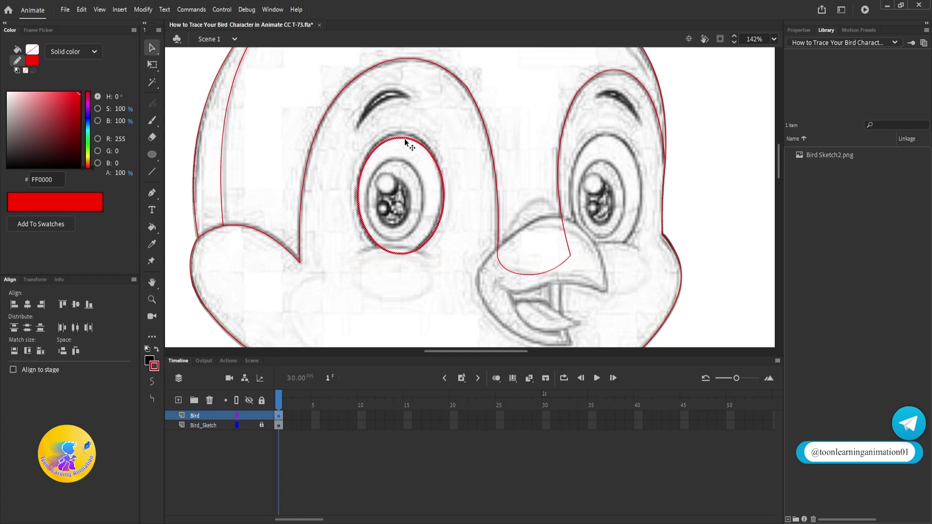
scroll(404, 137, up, 2)
click(152, 64)
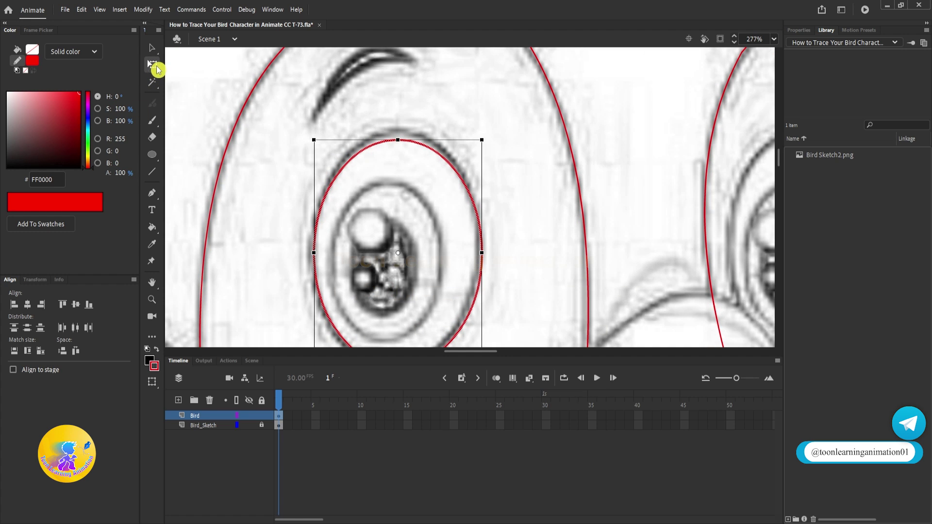
drag(397, 141, 398, 130)
scroll(407, 207, down, 2)
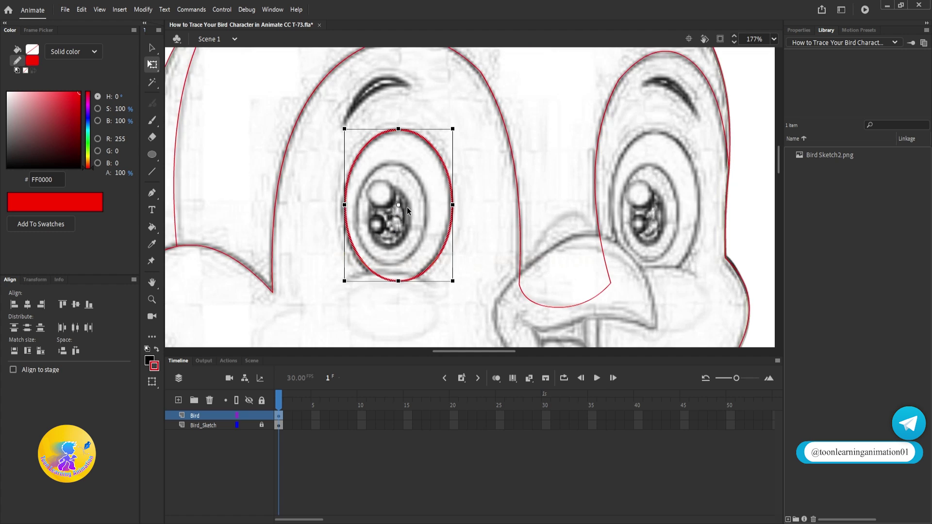
scroll(391, 299, up, 3)
drag(401, 301, 401, 307)
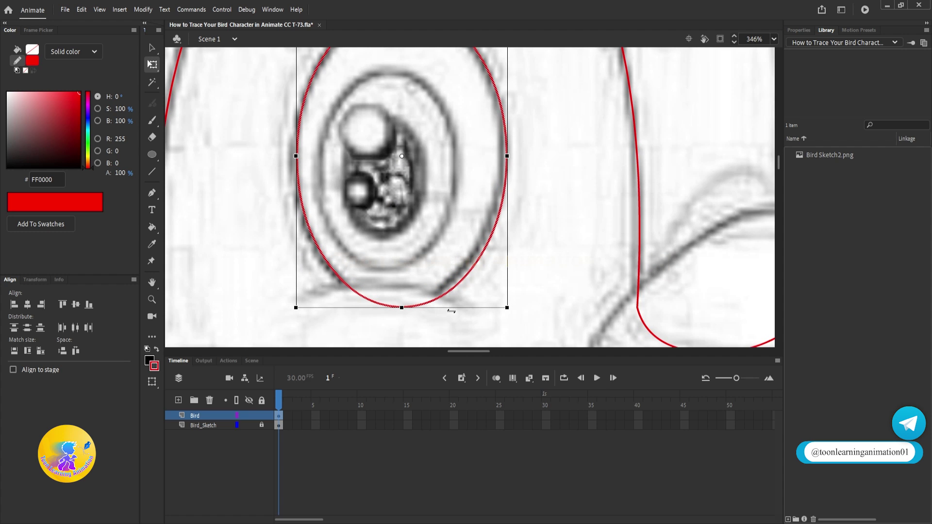
drag(451, 307, 447, 309)
scroll(446, 309, down, 2)
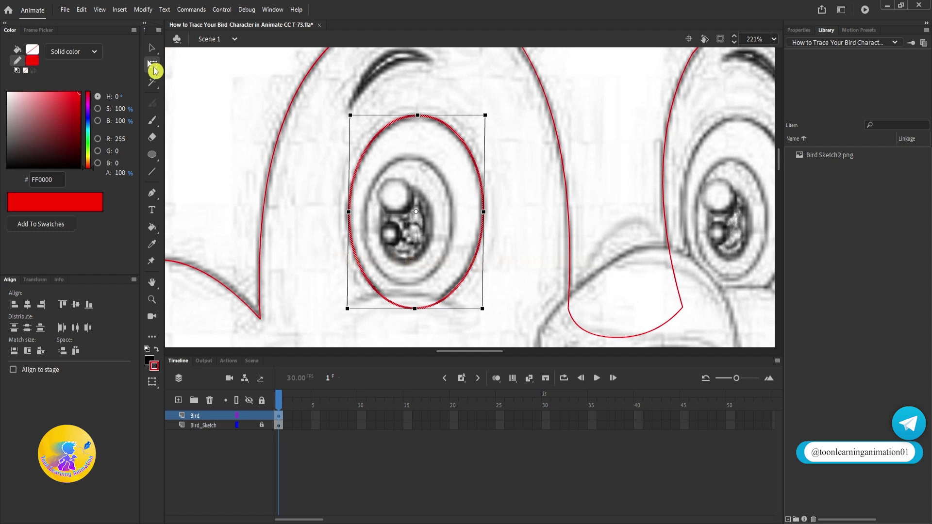
Scale down a copy of the left eye oval, then move and stretch it to fit the sketched iris ring
drag(482, 308, 460, 297)
scroll(447, 237, up, 2)
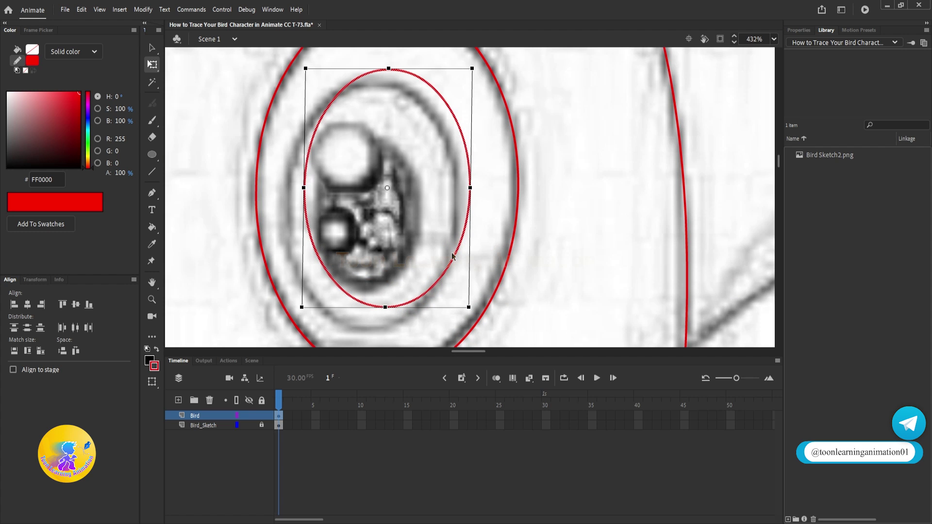
drag(454, 253, 439, 263)
drag(365, 164, 369, 93)
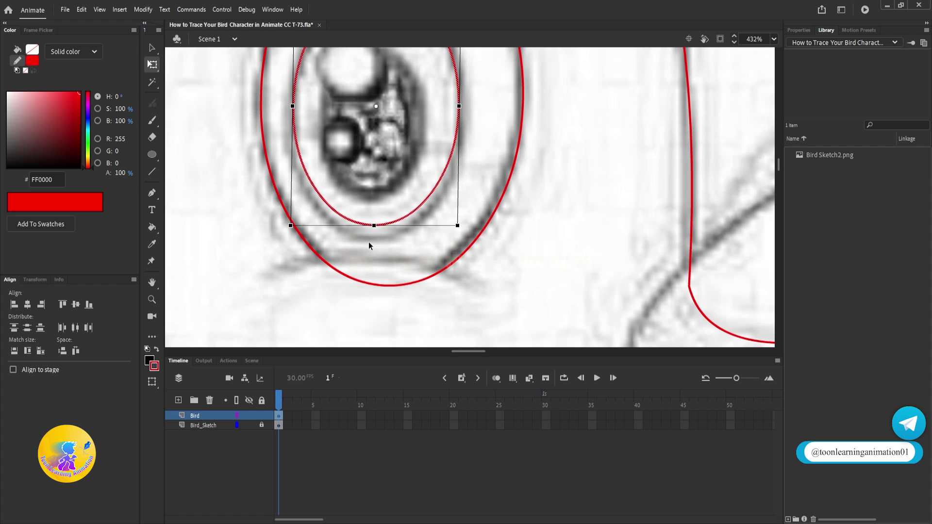
drag(374, 224, 374, 236)
scroll(374, 237, down, 3)
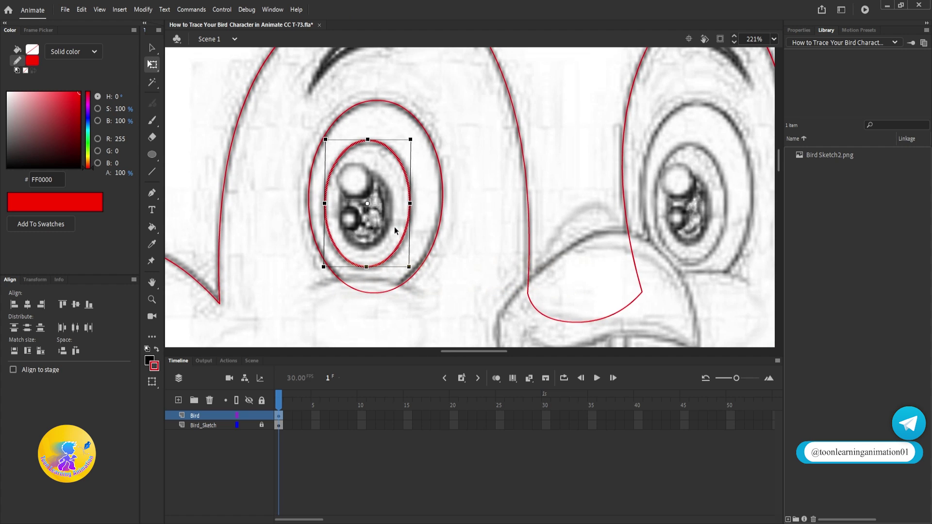
scroll(394, 226, up, 2)
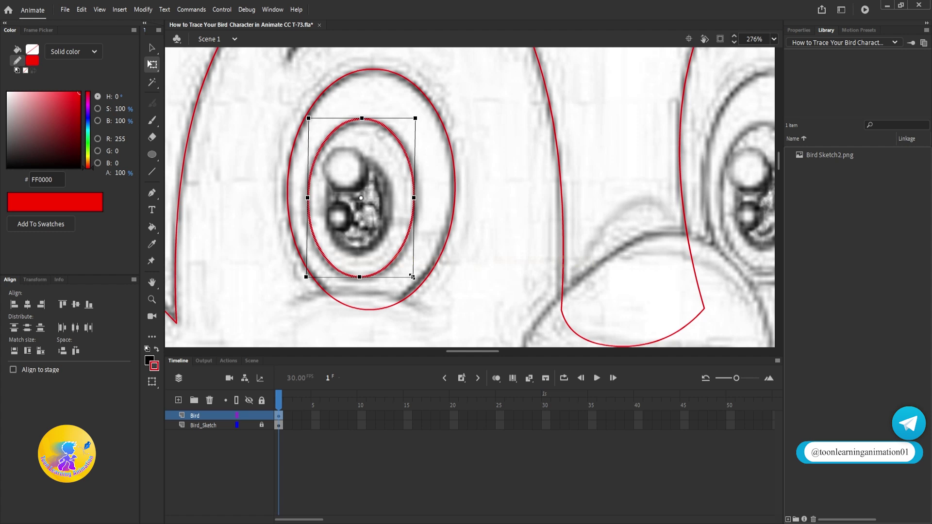
Scale down a copy of the left eye's iris oval to fit the sketched pupil
drag(412, 277, 393, 269)
scroll(364, 173, up, 3)
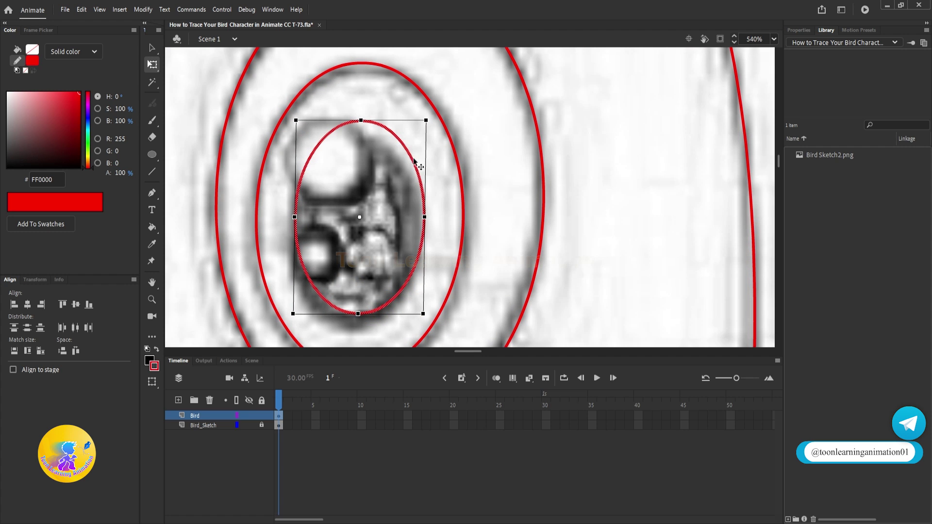
scroll(414, 159, down, 5)
key(v)
scroll(495, 171, down, 1)
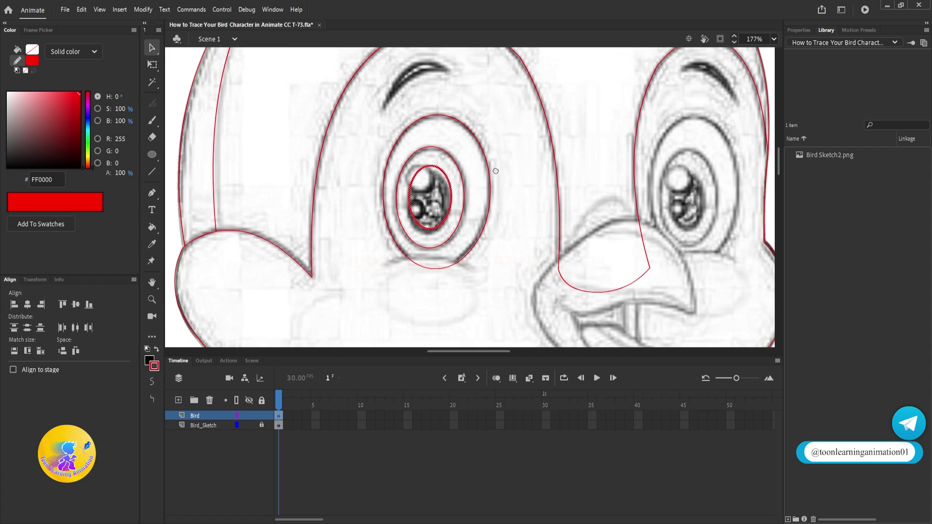
scroll(454, 174, up, 2)
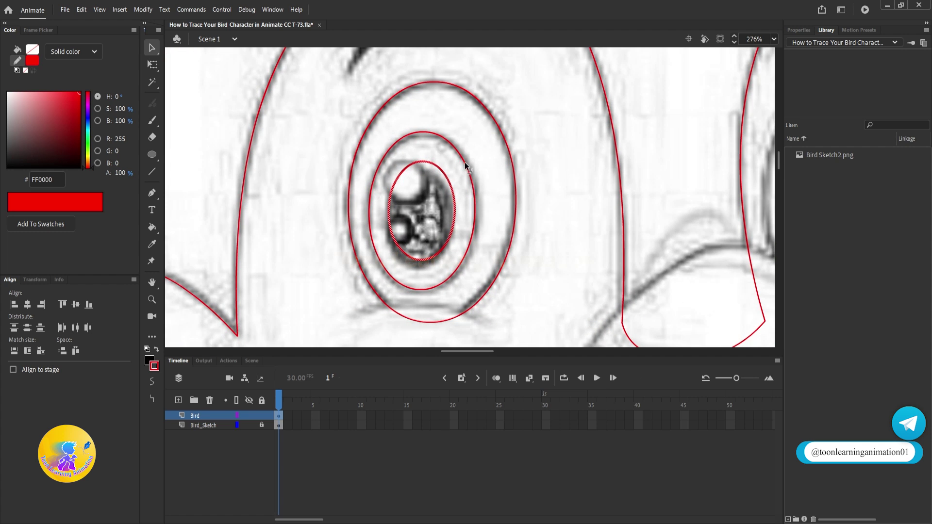
Group the left eye's iris oval and pupil oval separately
click(463, 162)
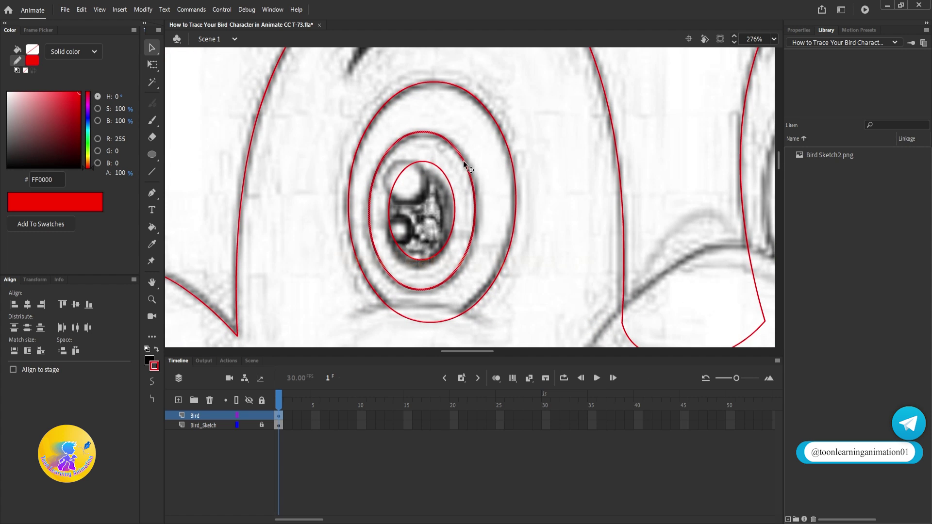
key(ctrl+g)
click(452, 188)
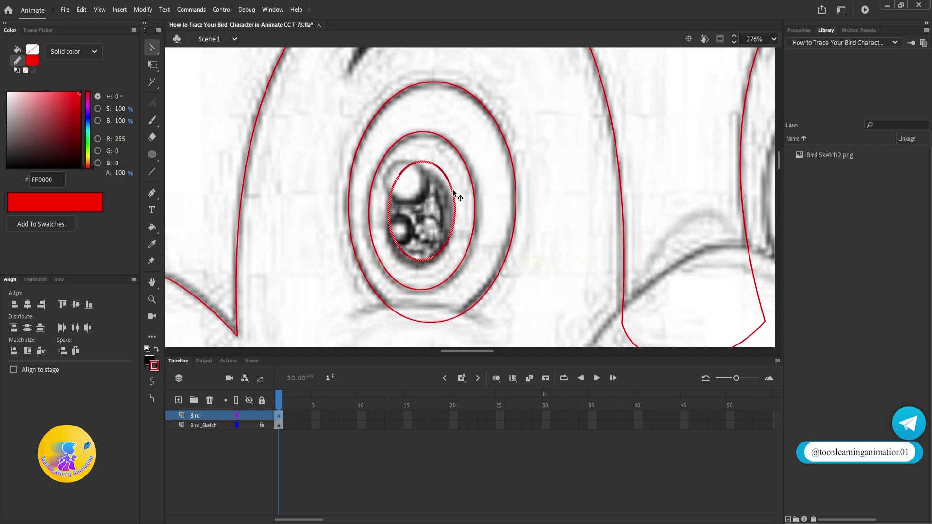
key(ctrl+g)
drag(469, 137, 415, 199)
scroll(443, 191, down, 2)
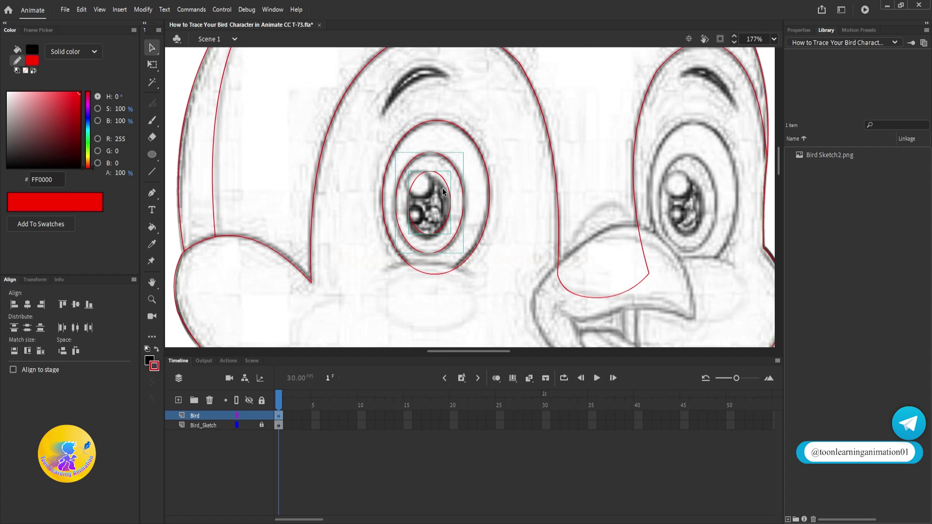
click(504, 193)
scroll(490, 173, up, 2)
scroll(478, 174, down, 3)
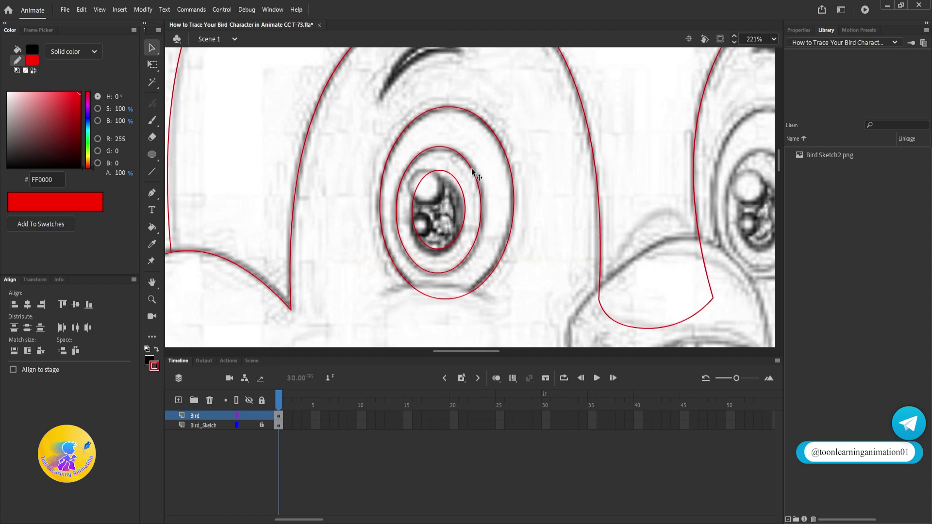
Inside the iris oval's group, fill the oval with solid blue #0080FF
double_click(473, 174)
click(456, 189)
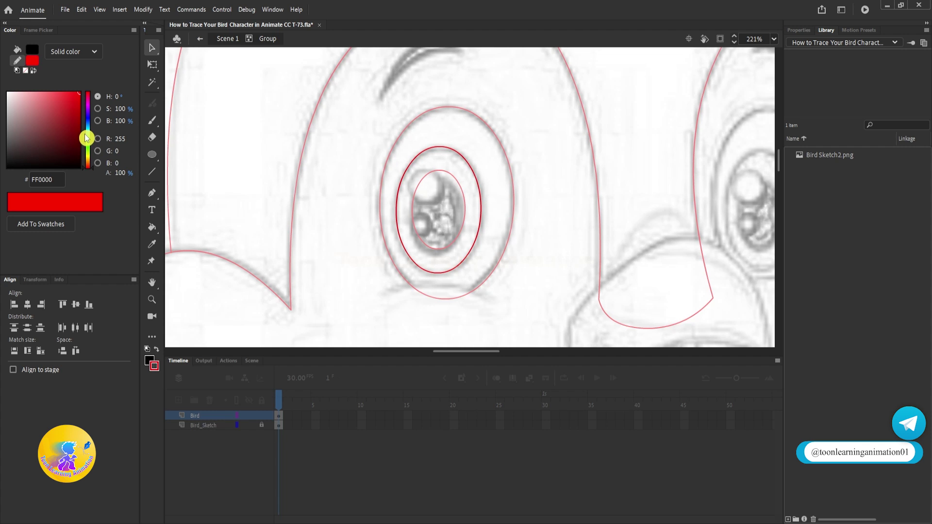
drag(90, 137, 89, 127)
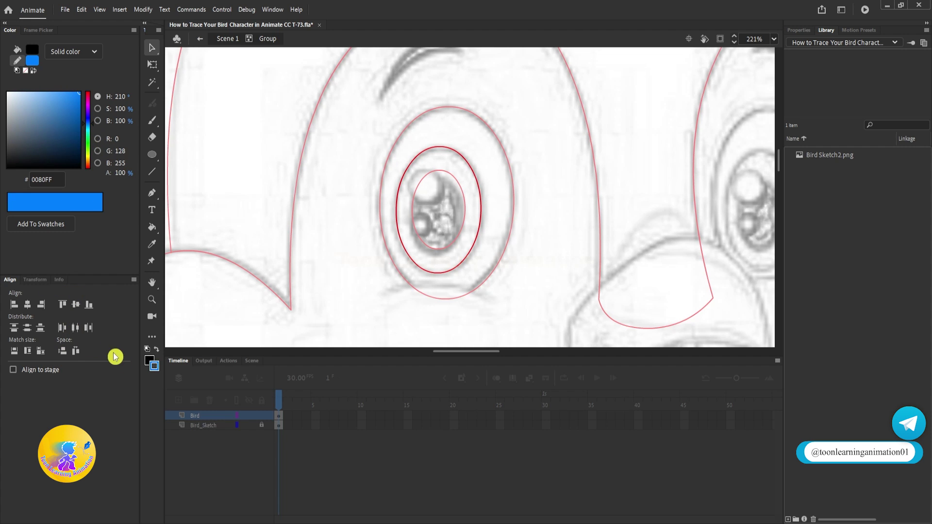
click(156, 349)
click(152, 226)
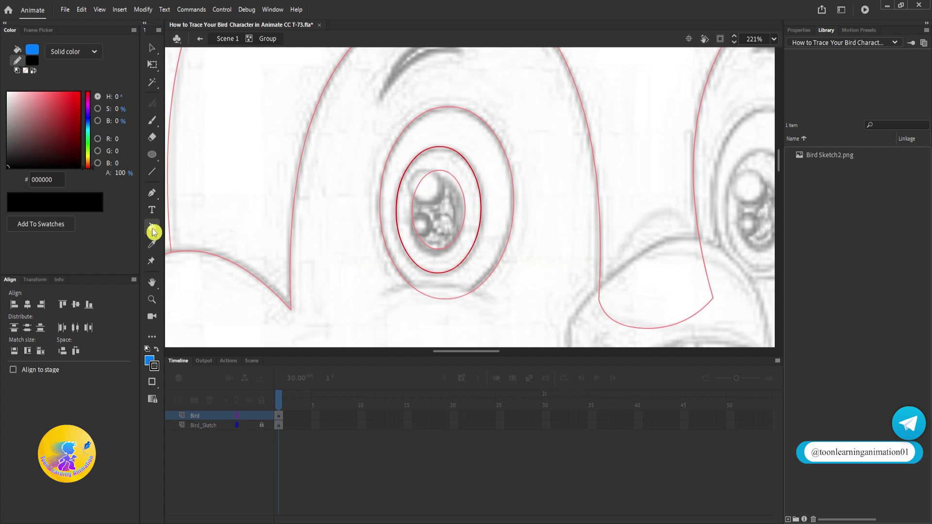
click(151, 362)
click(152, 358)
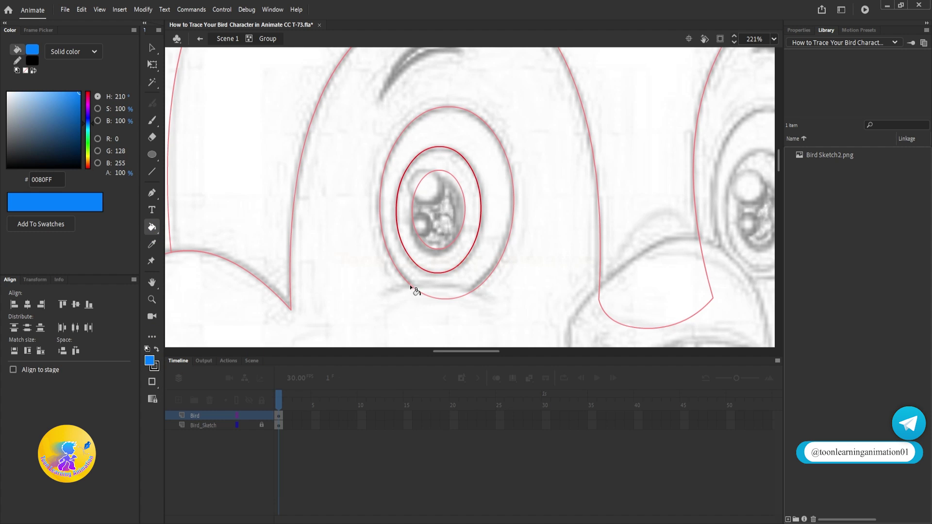
click(458, 172)
Change the iris fill to #00A8FF, delete its red outline, and return to the scene
key(v)
click(456, 168)
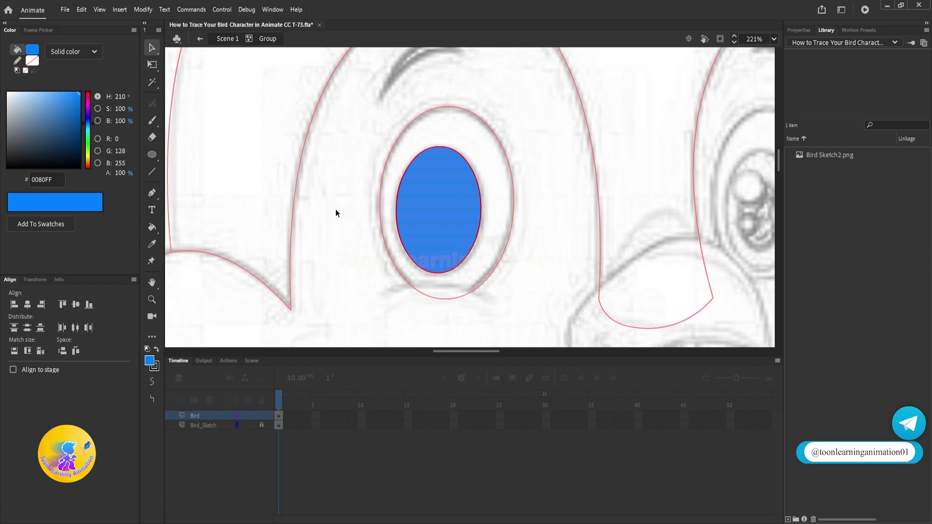
drag(90, 119, 90, 129)
click(484, 167)
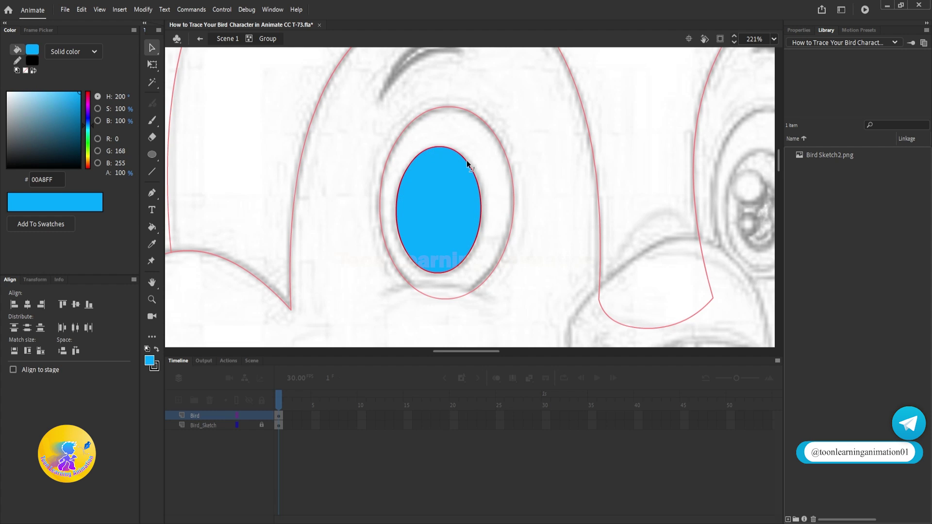
click(467, 161)
key(Delete)
double_click(548, 158)
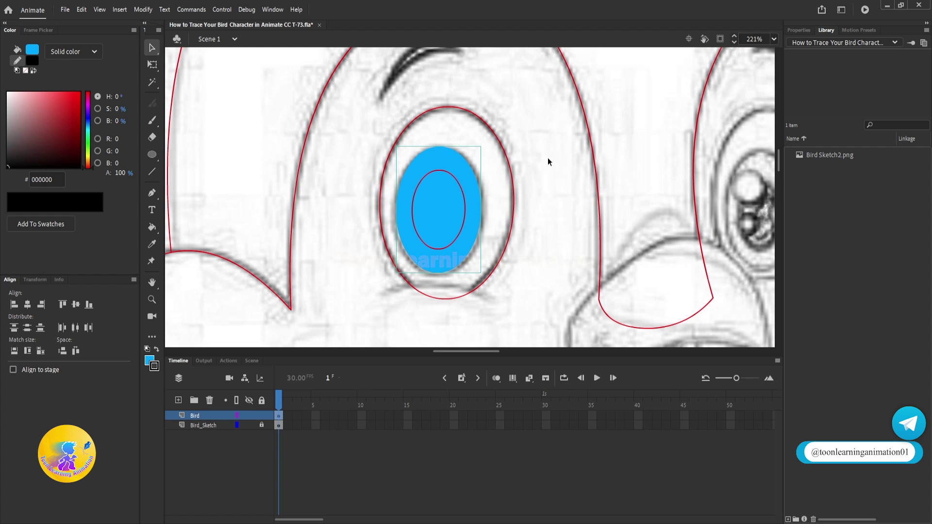
Inside the pupil oval's group, fill the oval with dark blue #002132
double_click(459, 185)
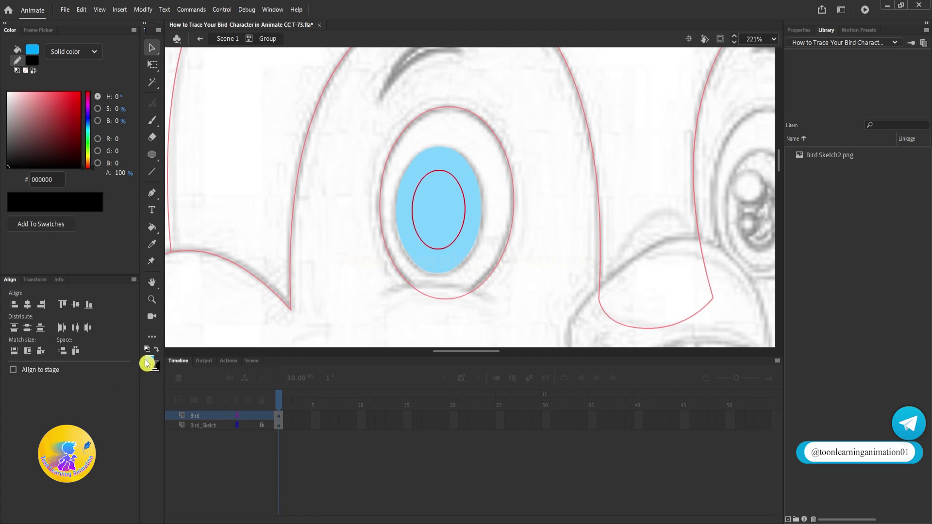
click(146, 362)
click(149, 363)
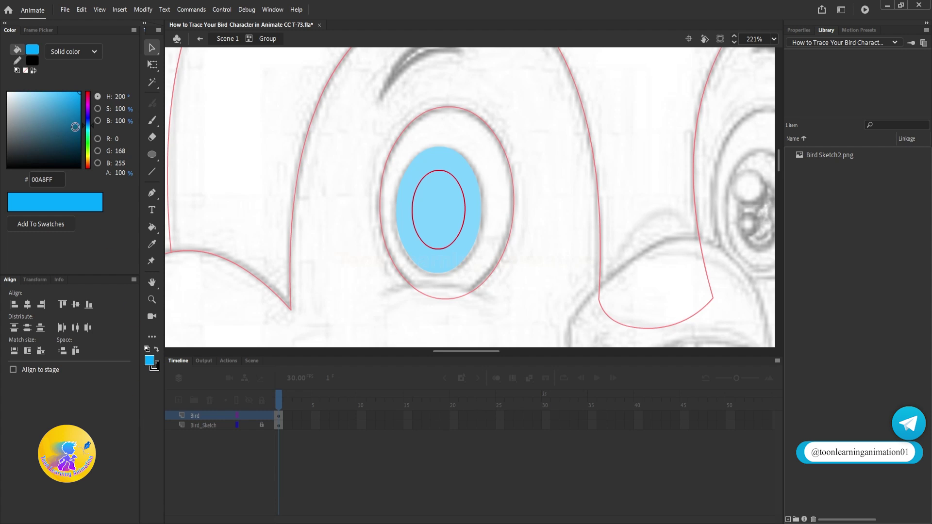
drag(63, 108, 107, 153)
click(152, 228)
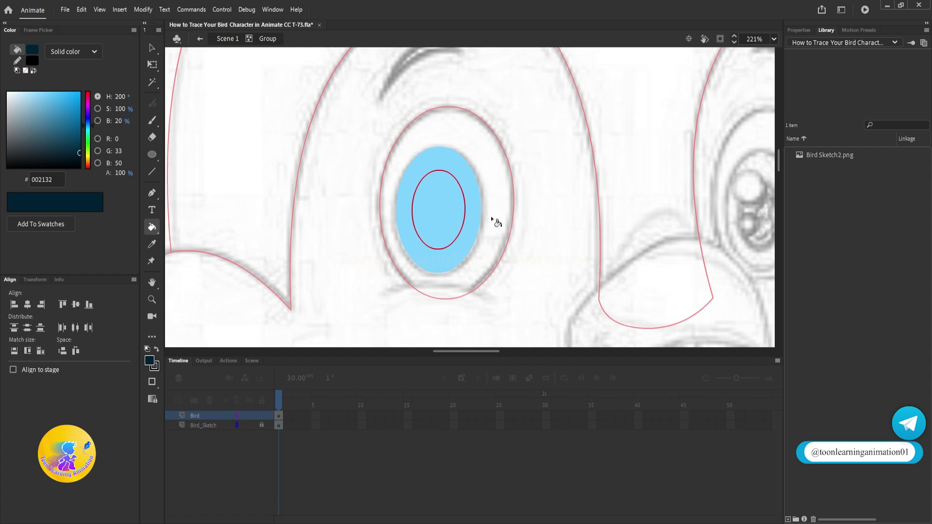
click(431, 203)
Delete the pupil's red outline and return to the scene
key(v)
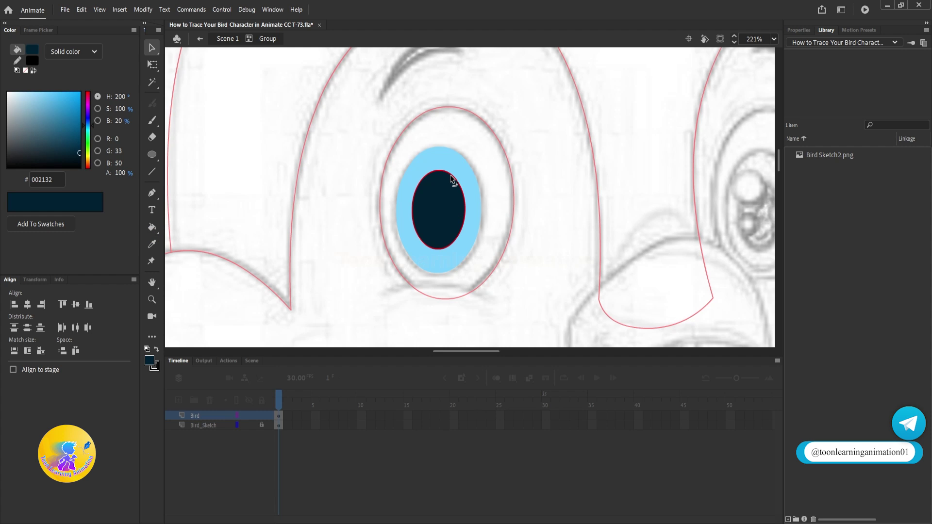
double_click(450, 174)
key(Delete)
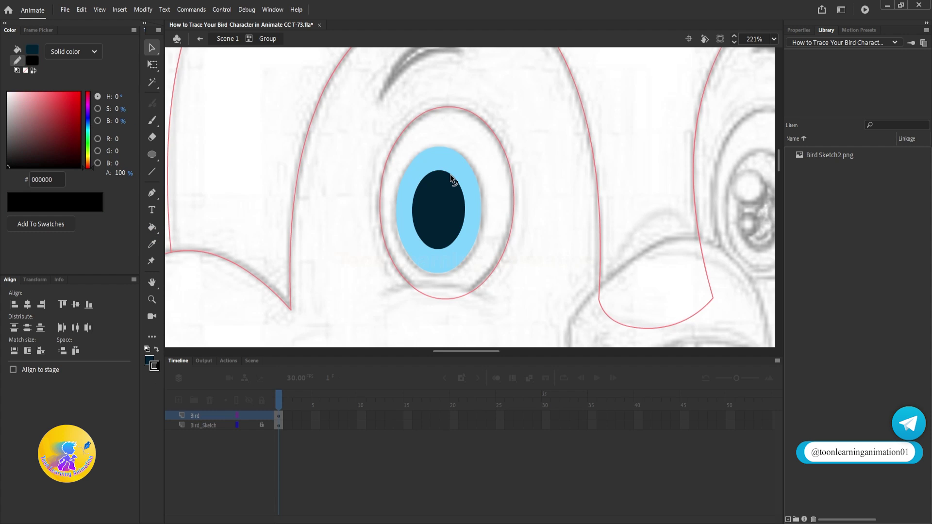
double_click(547, 141)
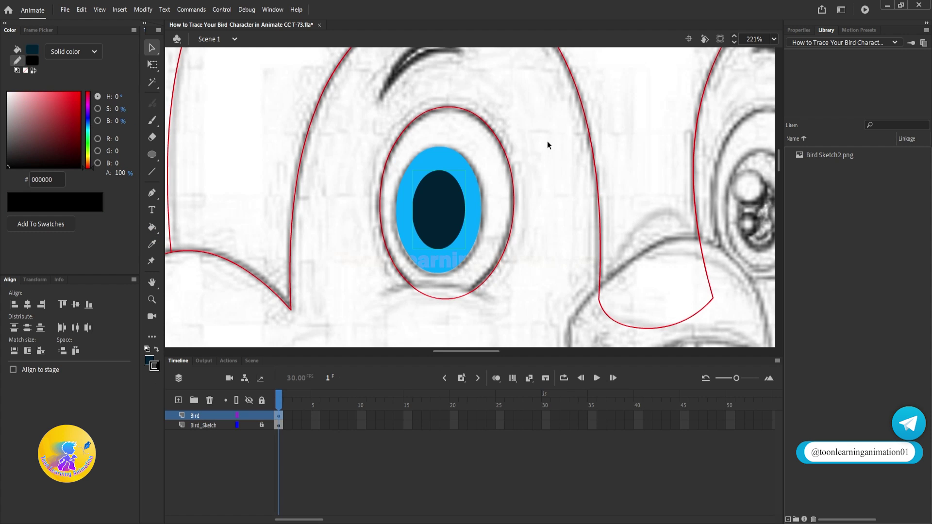
shift+click(457, 170)
drag(451, 202, 608, 163)
key(ctrl+z)
drag(441, 209, 561, 208)
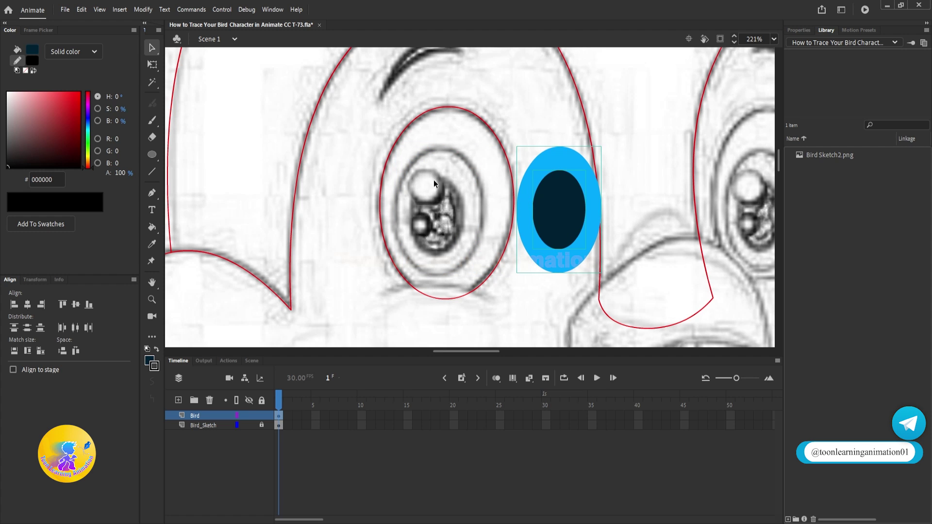
key(ctrl+z)
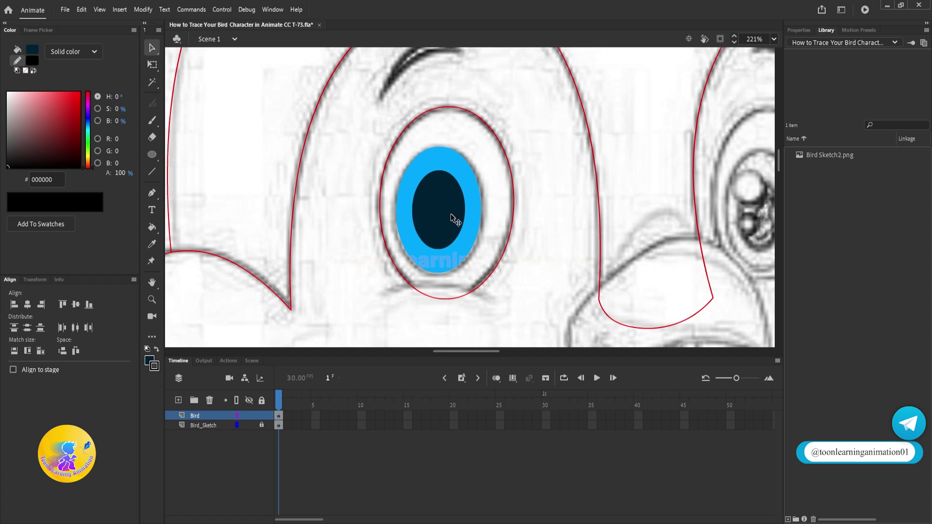
Draw a small circle on the blank area just right of the left eye for an eye highlight
click(156, 156)
drag(543, 164, 574, 195)
key(v)
click(562, 183)
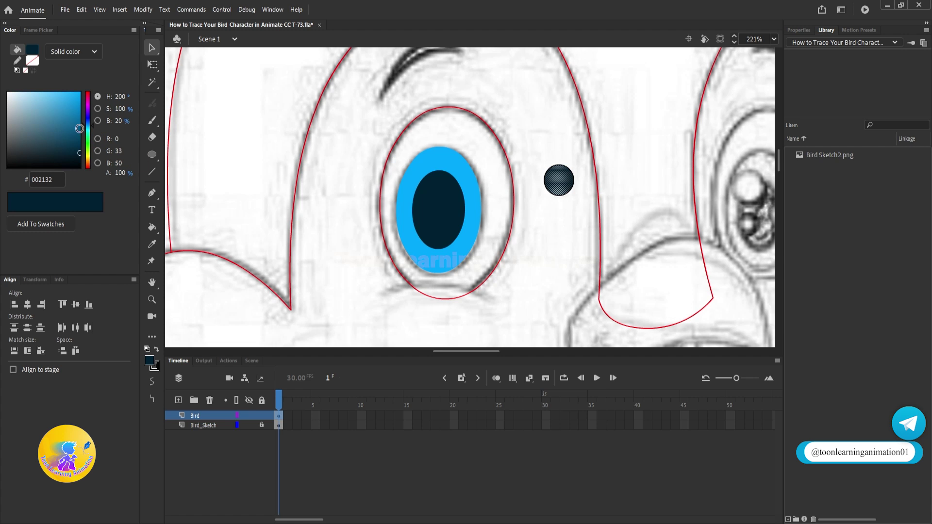
Recolor the small circle white #FFFFFF, delete its black outline, and group the circle
drag(79, 128, 1, 62)
click(572, 193)
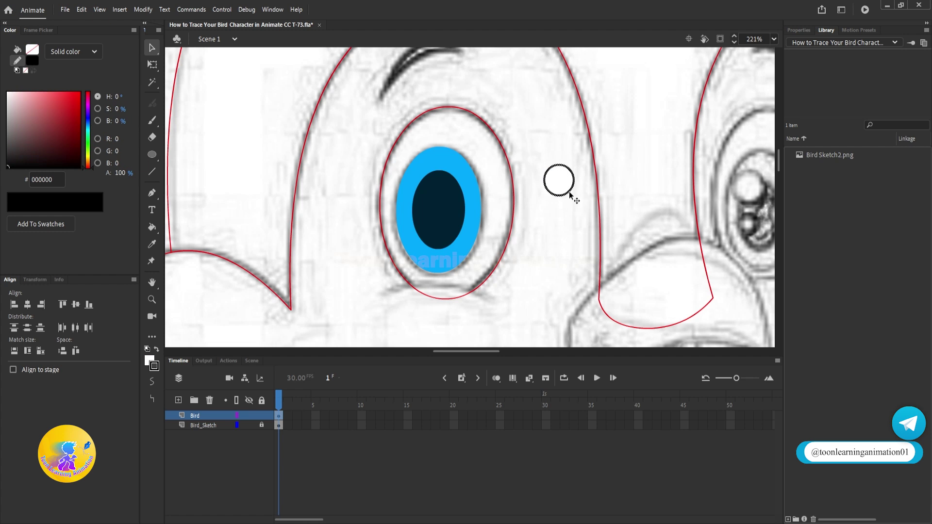
key(Delete)
click(565, 184)
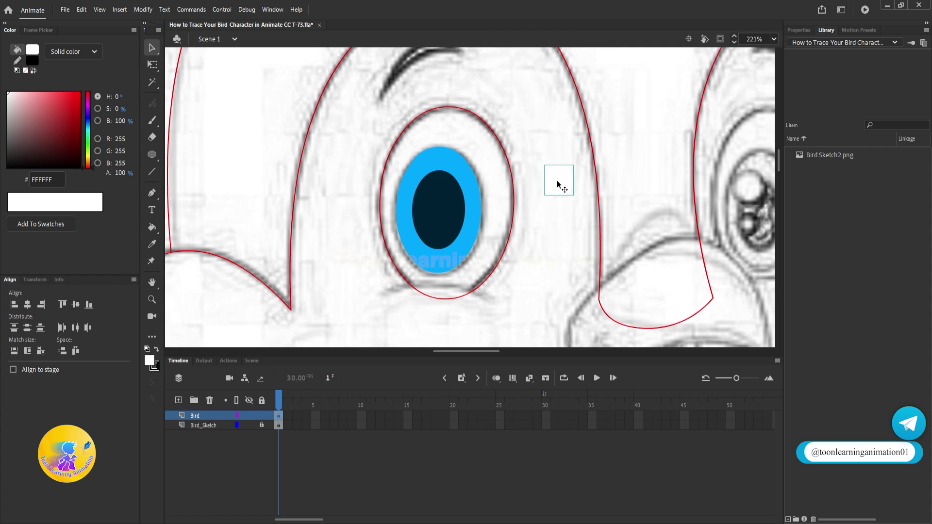
Move the white highlight circle onto the upper left of the iris and enlarge it slightly
drag(557, 183, 423, 171)
scroll(426, 173, up, 4)
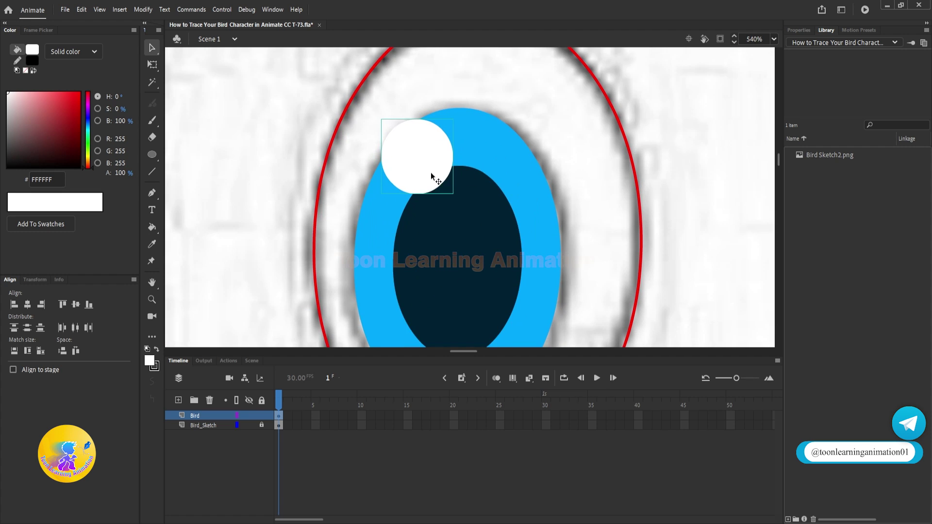
drag(492, 179, 467, 170)
key(q)
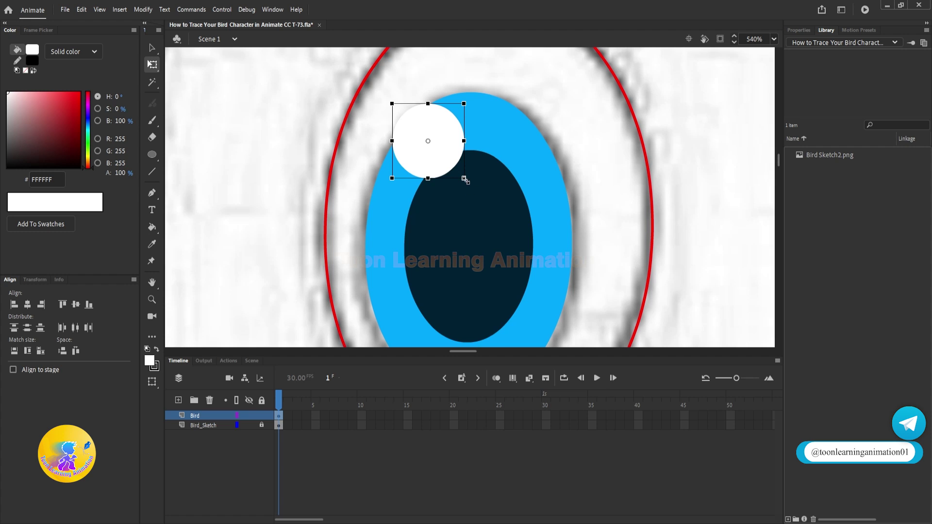
Place a smaller copy of the white highlight at the lower left of the pupil
scroll(466, 190, down, 3)
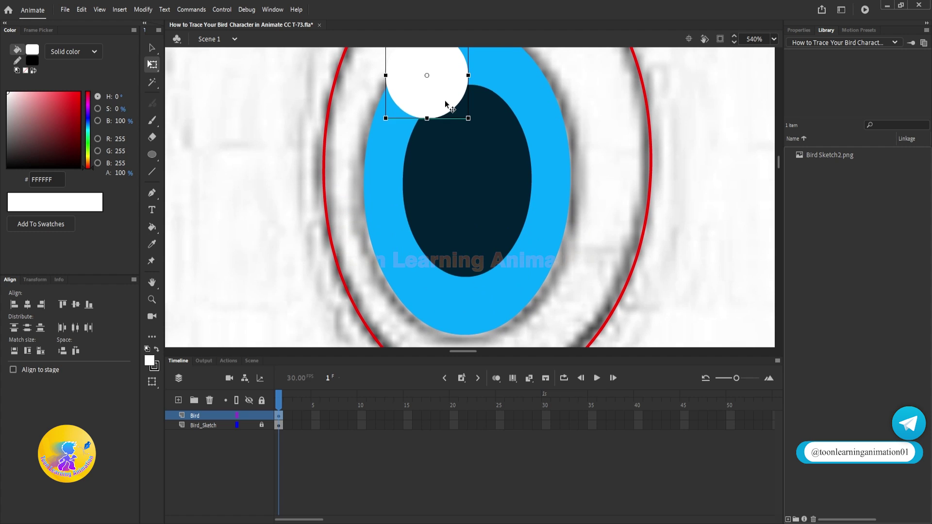
alt+drag(441, 108, 453, 307)
key(v)
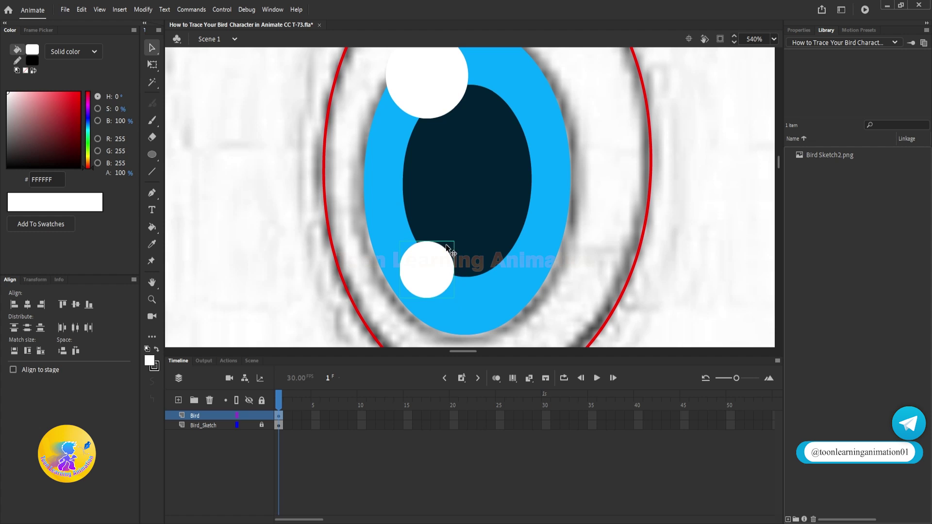
Group the left eye's iris, pupil and both white highlights together
scroll(442, 239, down, 4)
drag(495, 143, 435, 260)
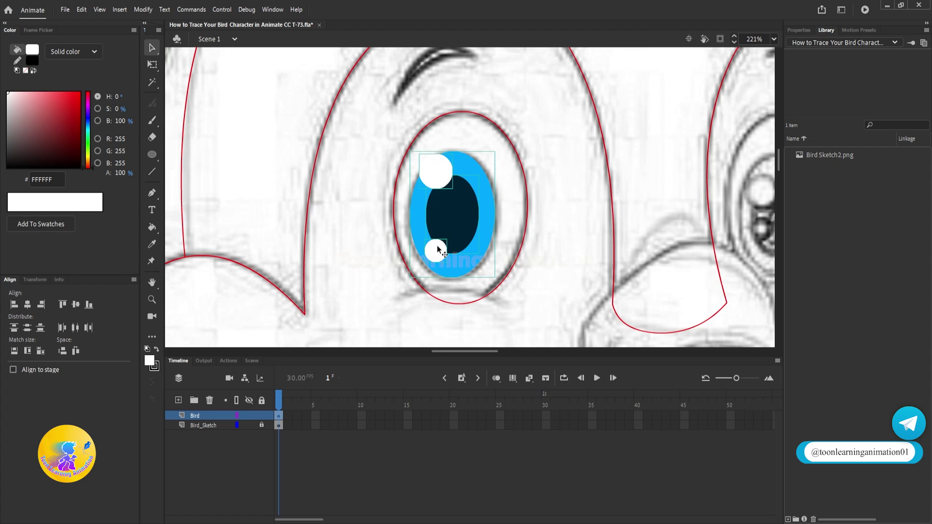
key(ctrl+g)
Group the outer red oval of the left eye
drag(568, 200, 372, 218)
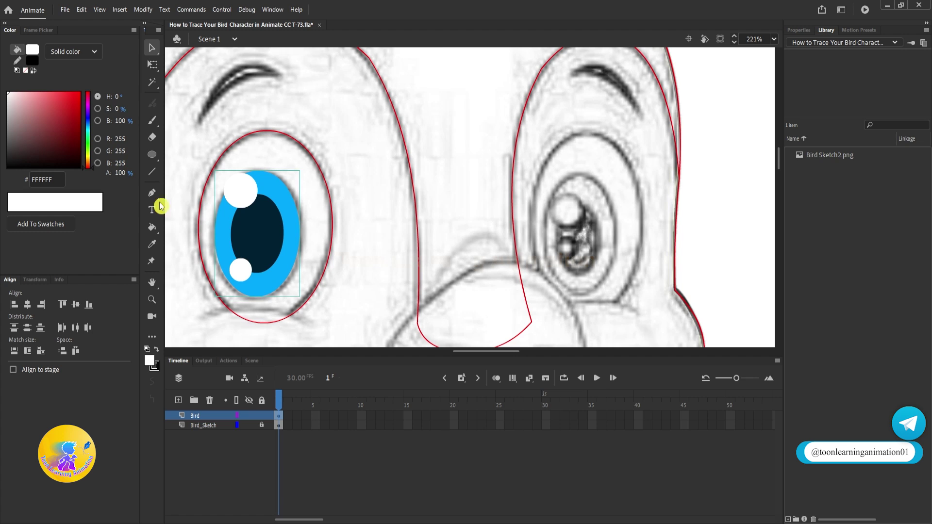
click(152, 154)
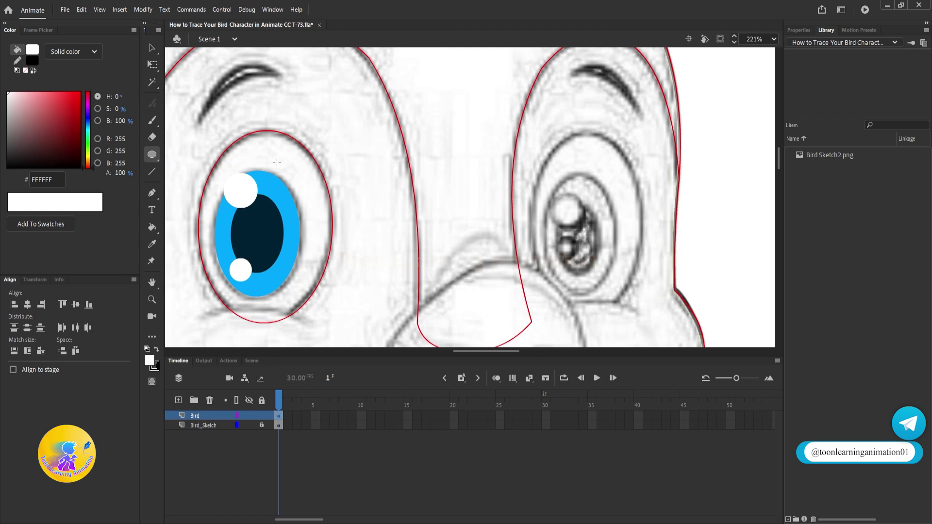
click(152, 48)
click(324, 175)
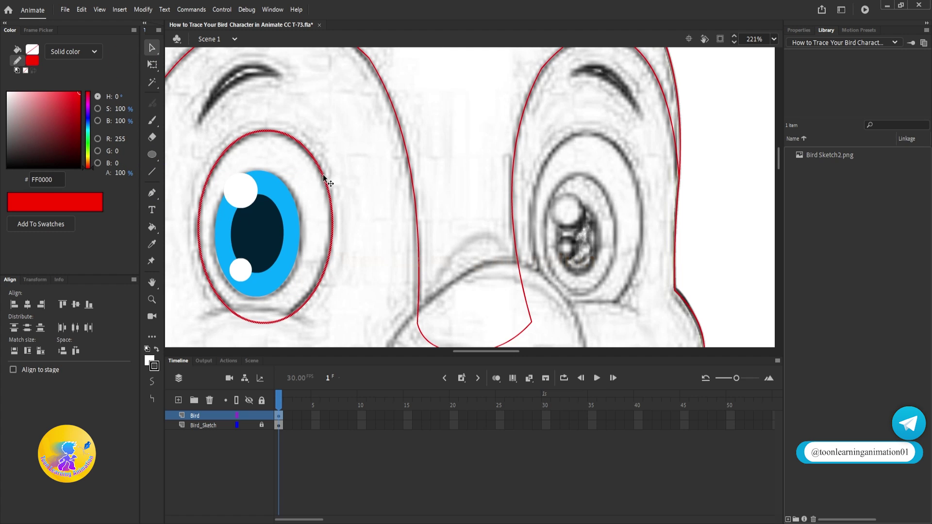
key(ctrl+g)
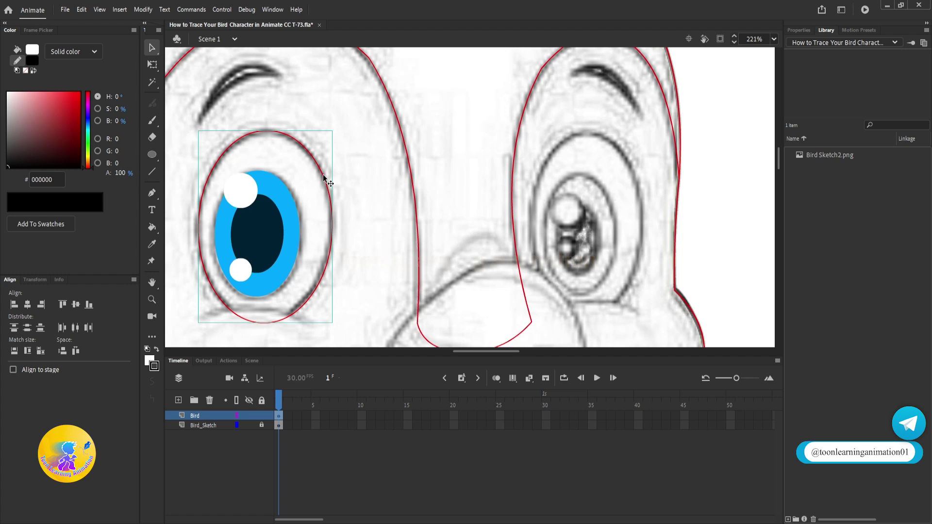
Copy the left eye's outer red oval onto the right eye and resize it to match the sketched eye outline
drag(321, 169, 643, 170)
click(152, 66)
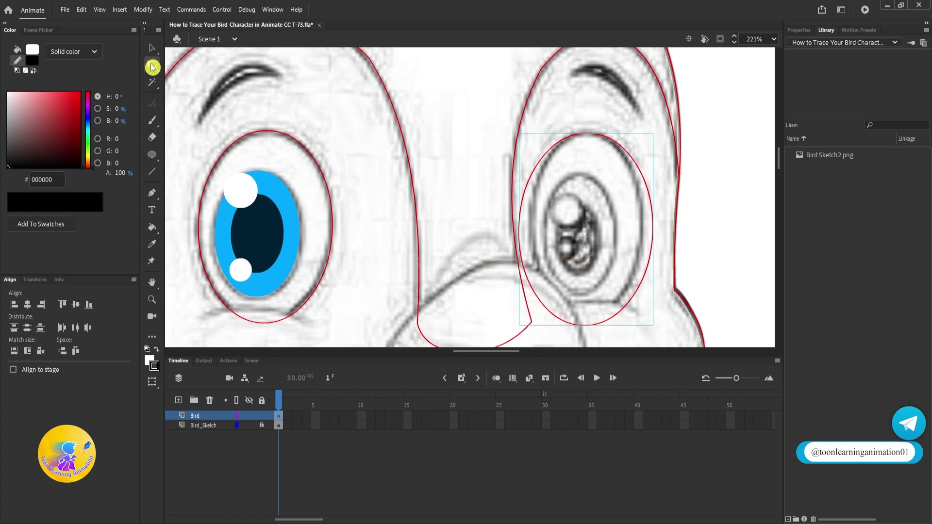
scroll(470, 197, down, 2)
drag(567, 283, 564, 270)
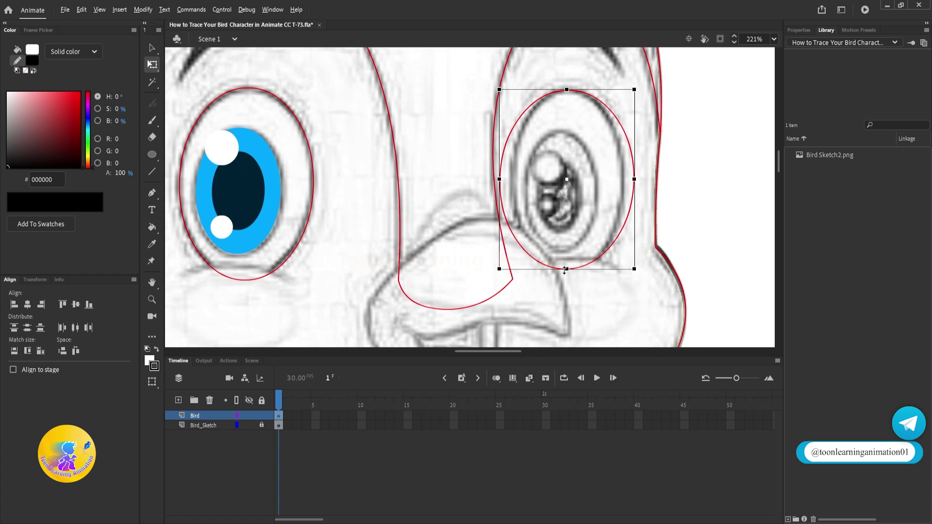
drag(635, 179, 623, 179)
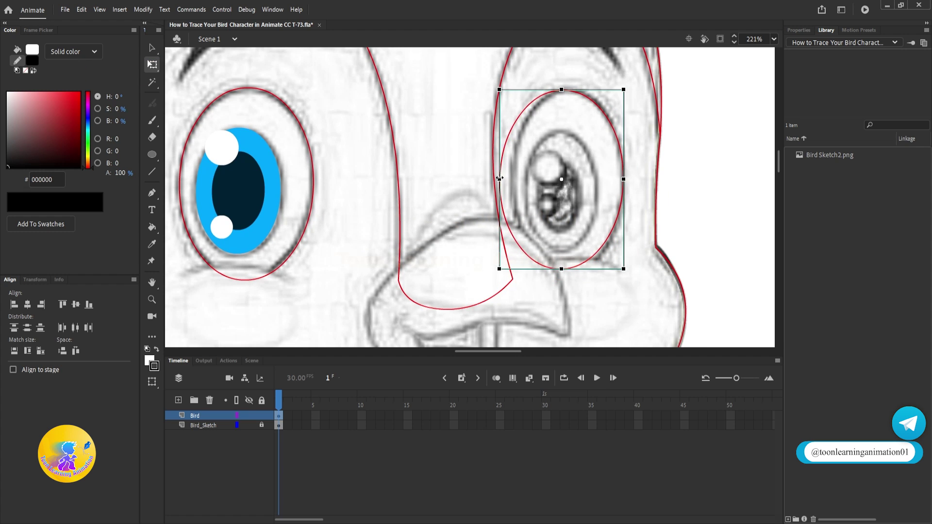
drag(499, 179, 512, 179)
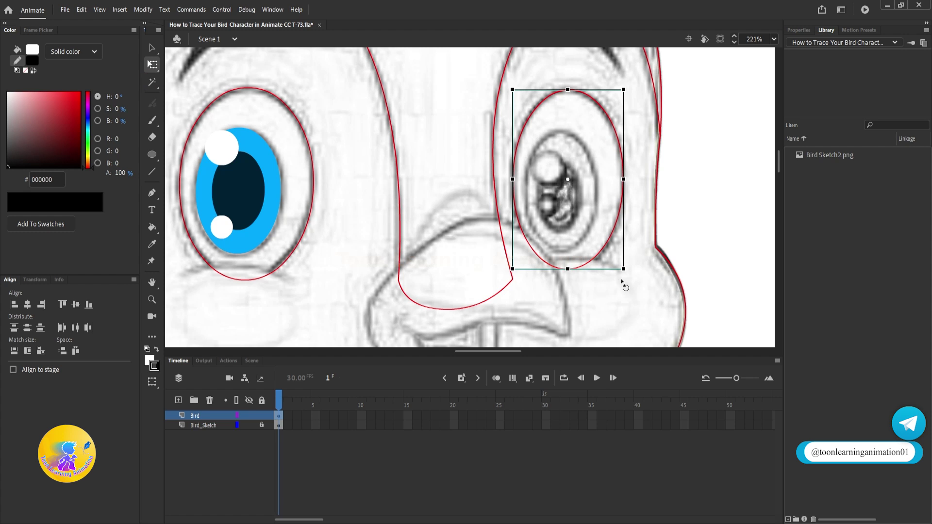
Add a smaller copy of the right eye's oval and fit it to the sketched iris outline
drag(624, 268, 586, 242)
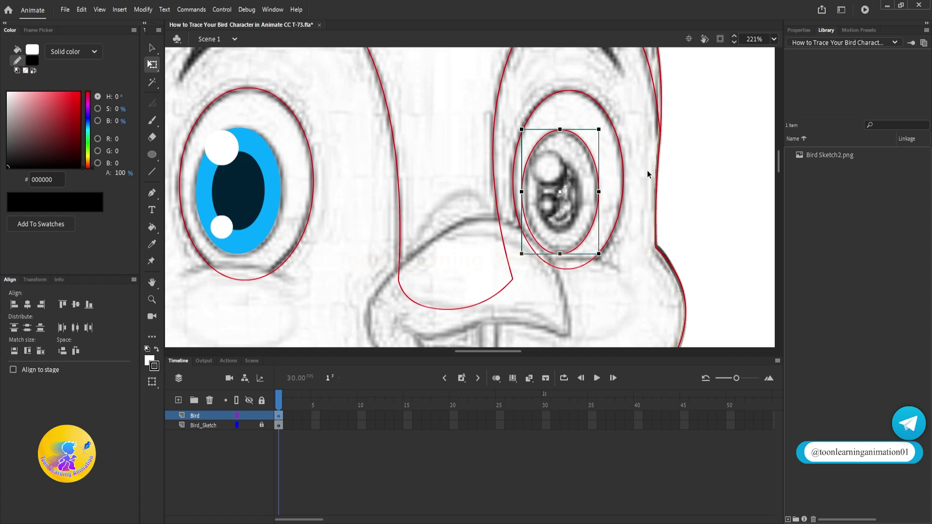
scroll(581, 249, up, 1)
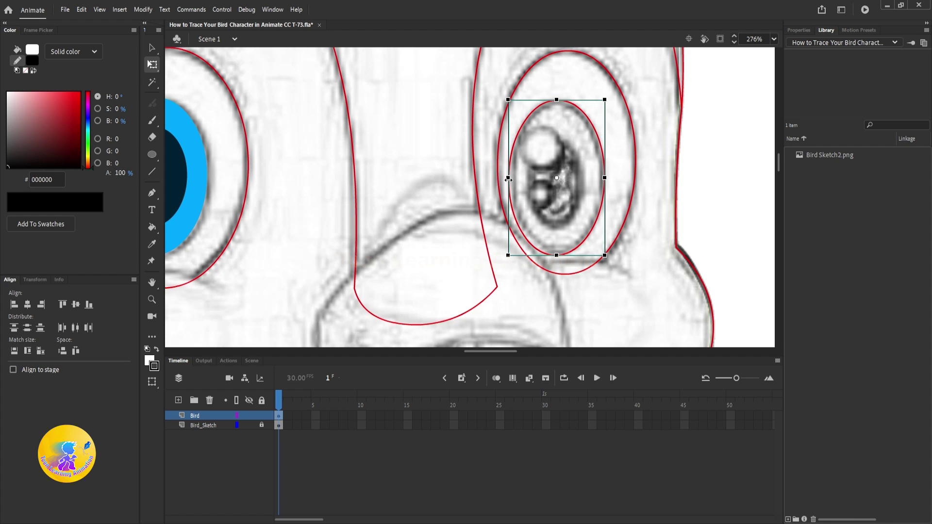
drag(508, 177, 512, 179)
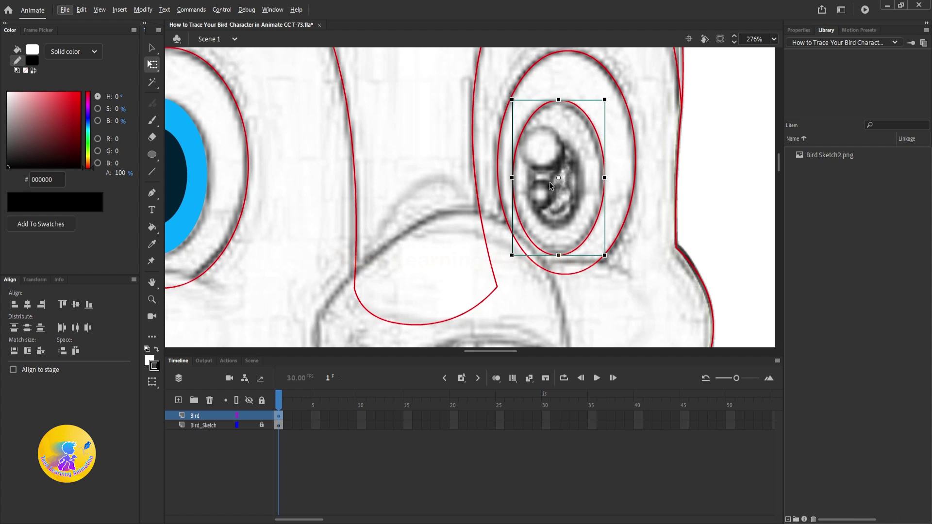
Add another smaller oval copy inside the right iris and fit it to the sketched pupil
key(alt)
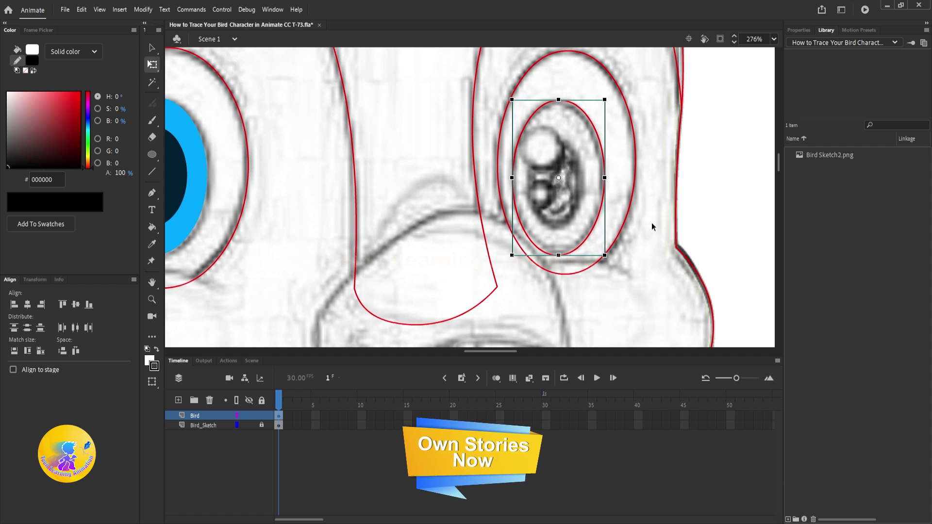
drag(604, 256, 589, 247)
scroll(558, 185, up, 3)
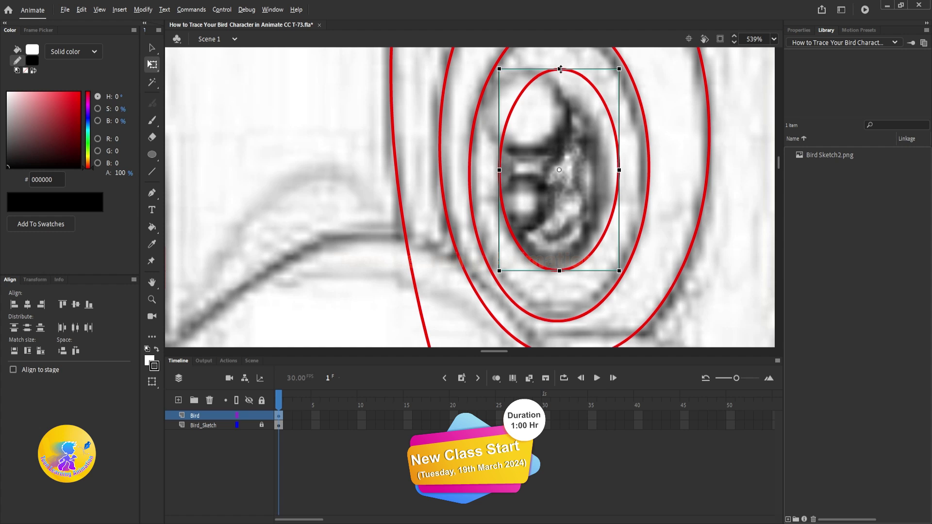
drag(560, 69, 560, 88)
drag(619, 179, 613, 180)
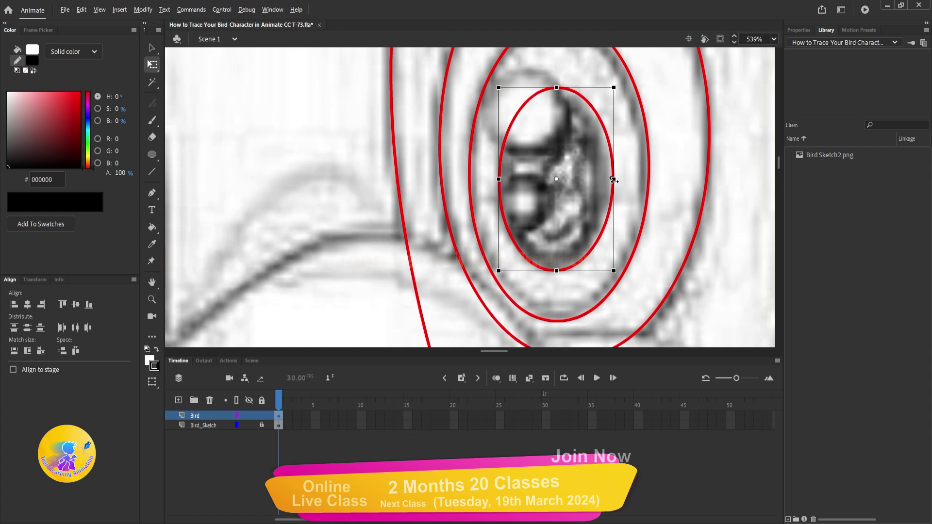
scroll(610, 184, down, 5)
click(693, 196)
key(v)
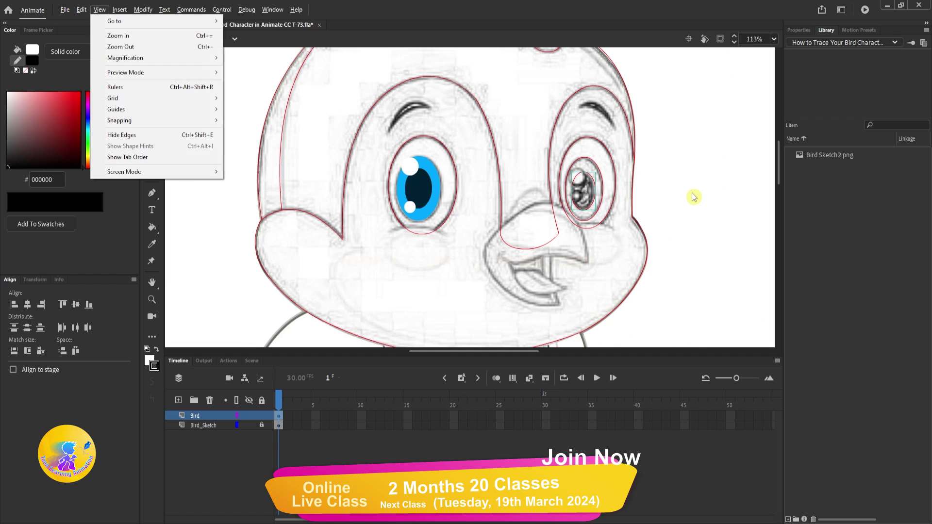
click(668, 202)
key(v)
scroll(628, 183, up, 2)
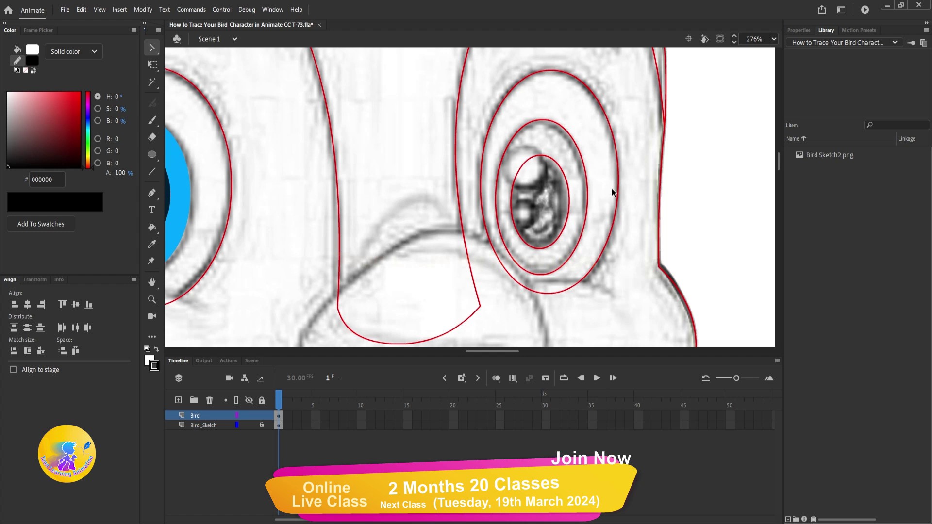
Fill the right iris oval with the blue sampled from the left iris and delete its red outline
scroll(612, 192, down, 2)
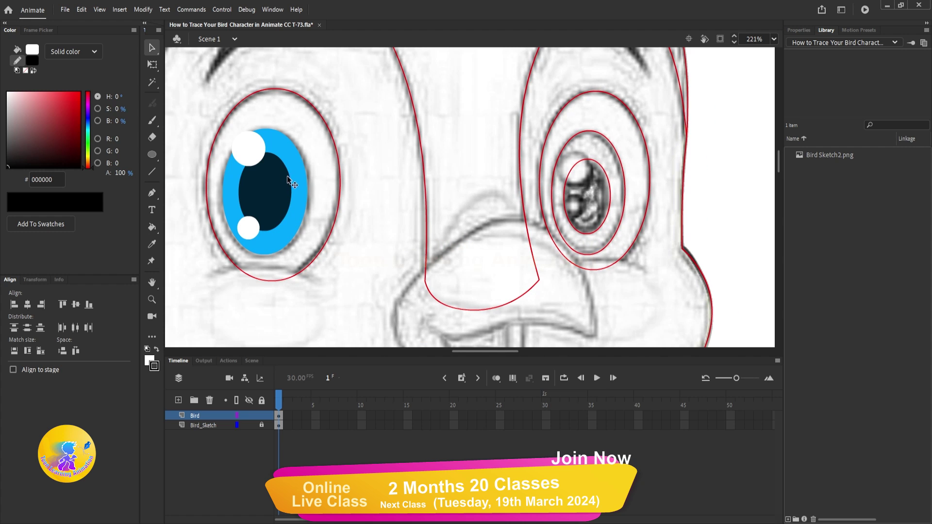
click(154, 243)
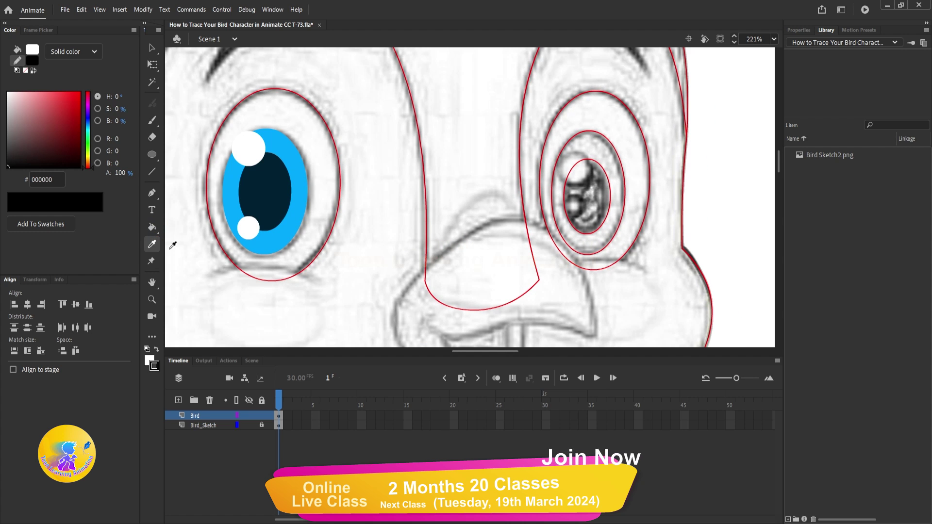
click(300, 165)
double_click(622, 173)
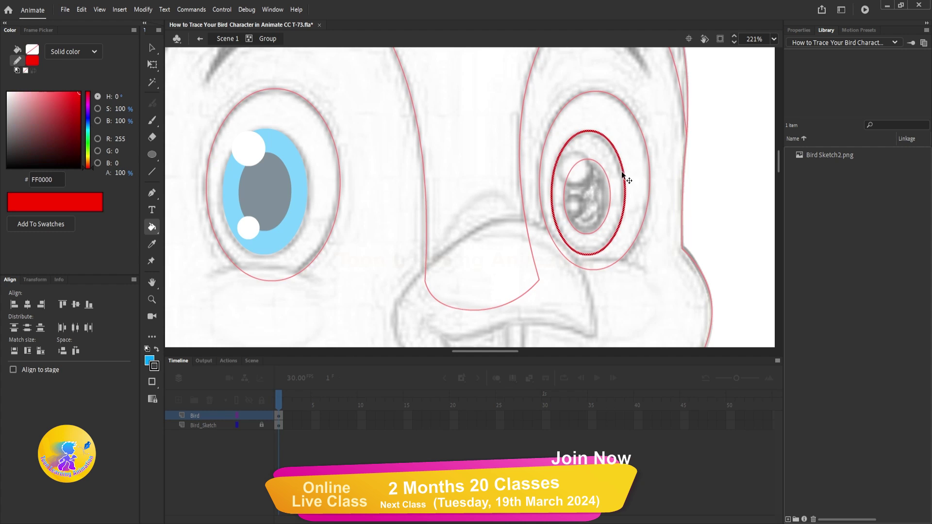
key(Escape)
click(598, 176)
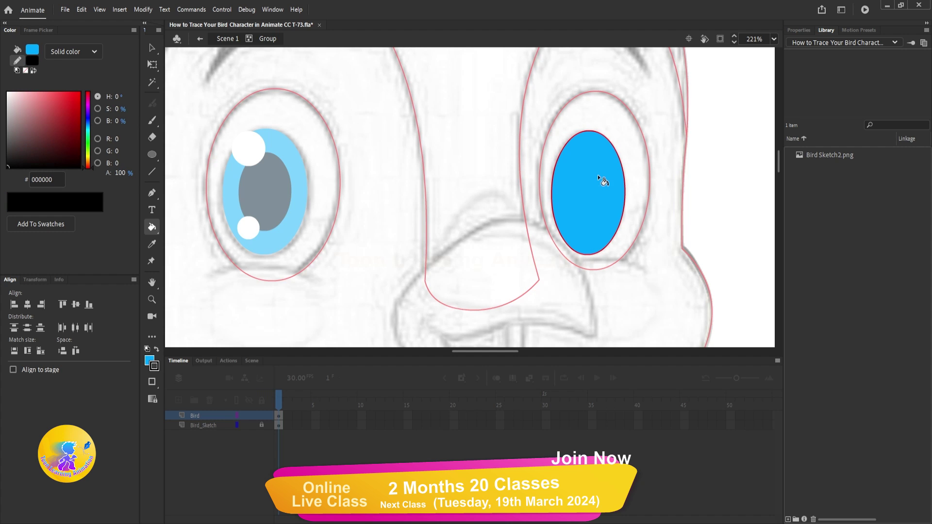
ctrl+click(625, 187)
key(Delete)
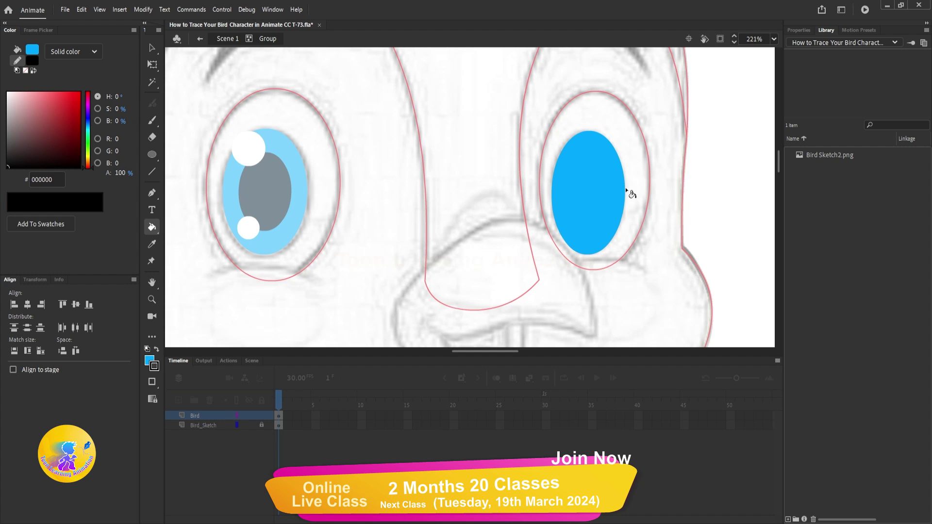
double_click(744, 223)
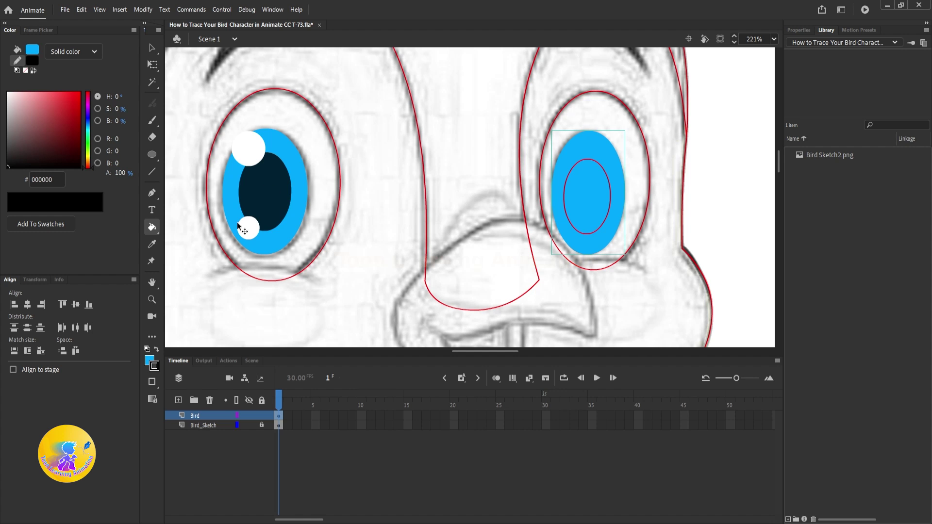
Fill the right pupil oval with the left pupil's dark color 002132 and delete its red outline
click(152, 243)
click(258, 195)
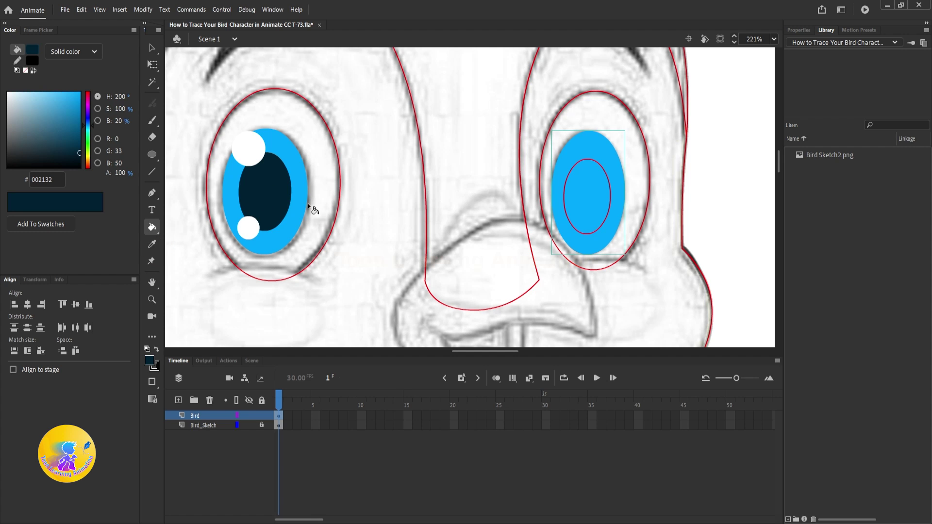
double_click(607, 216)
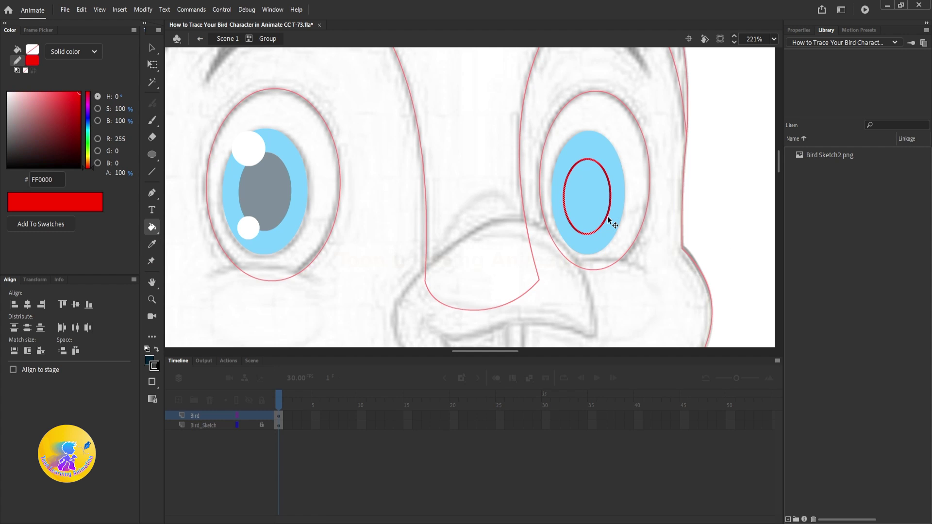
click(587, 192)
key(v)
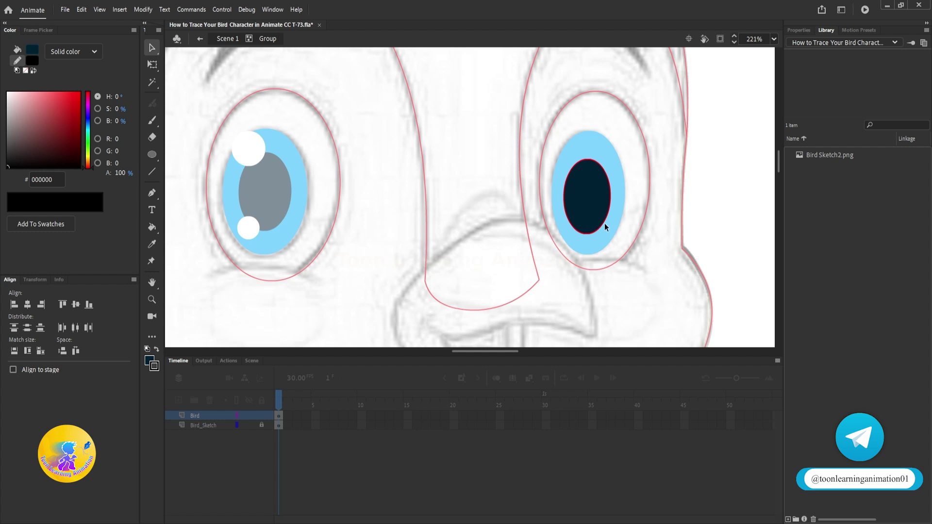
click(601, 223)
key(Delete)
double_click(709, 209)
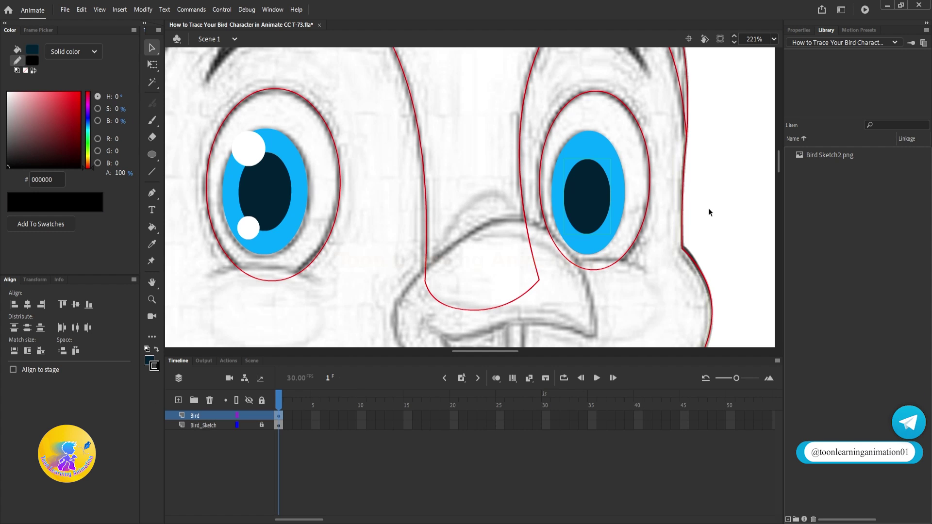
Copy the left eye's upper white highlight and place it on the upper left of the right iris
click(376, 155)
double_click(251, 144)
click(248, 146)
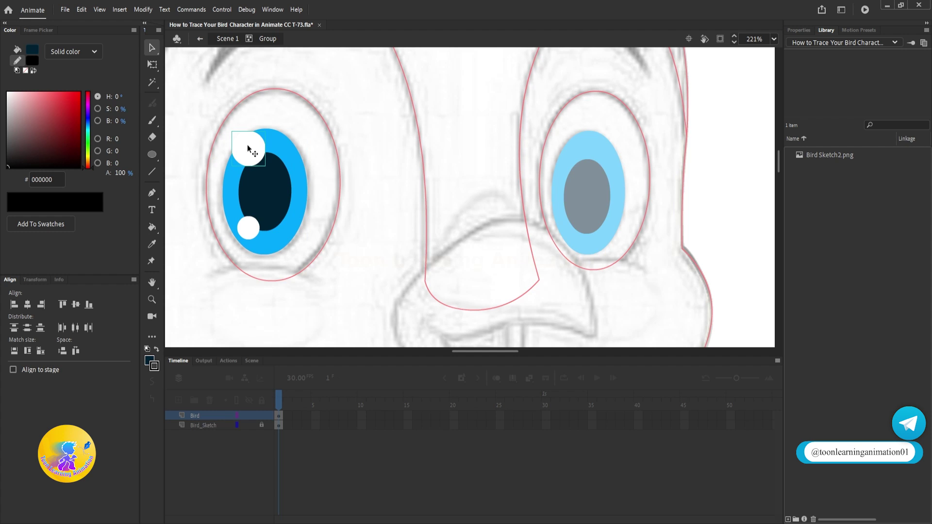
double_click(485, 141)
key(ctrl+v)
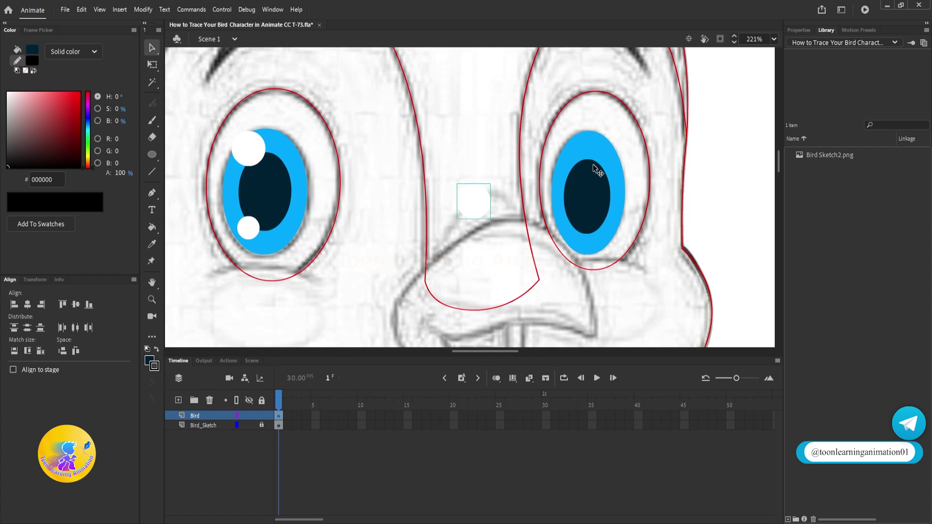
drag(471, 203, 567, 165)
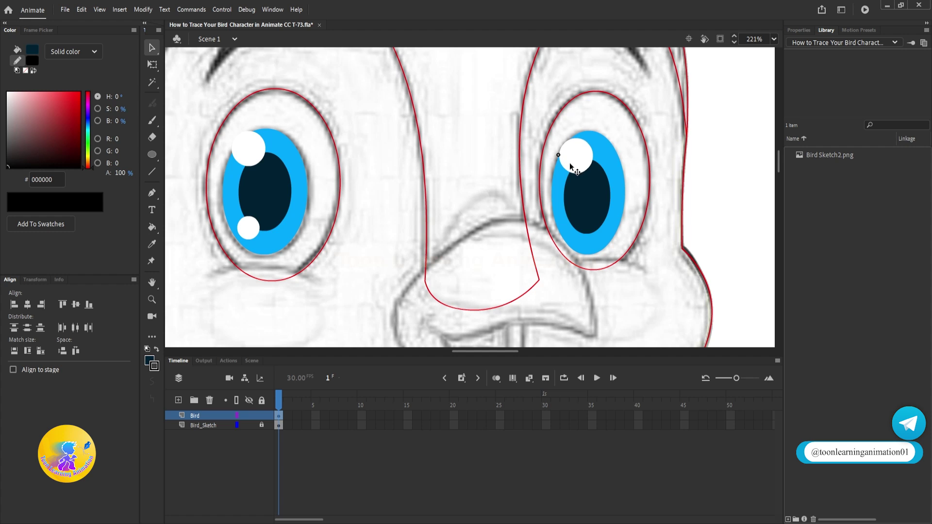
Scale down the right eye's upper highlight and place a smaller copy at the lower left of the pupil
scroll(579, 163, up, 2)
key(q)
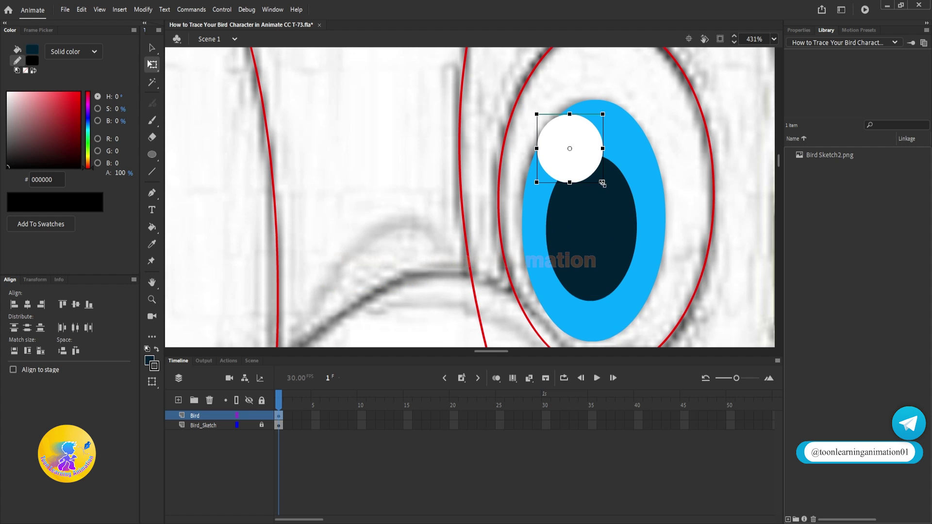
drag(601, 182, 575, 240)
scroll(582, 162, down, 2)
scroll(606, 295, up, 4)
scroll(539, 204, down, 5)
drag(567, 114, 536, 209)
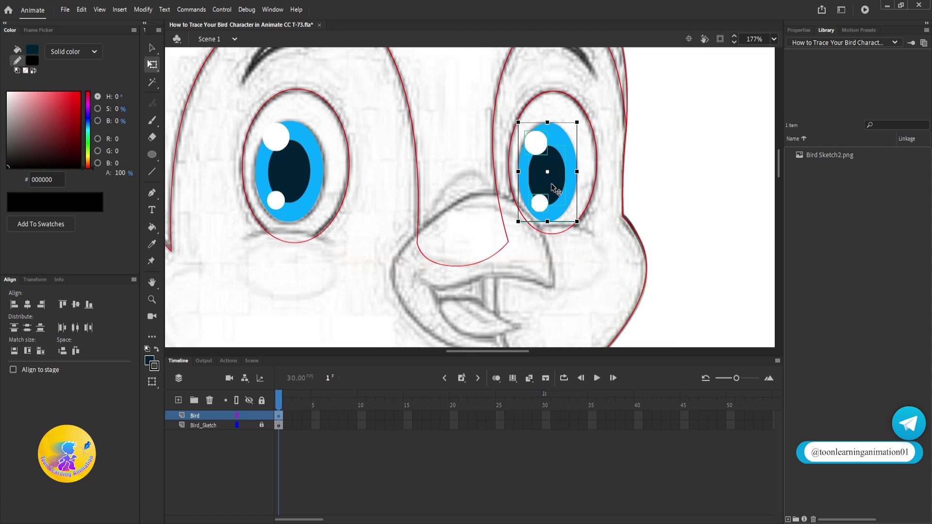
click(735, 158)
Trace the upper edge of the left eyebrow with a straight line bent into an arc along the sketch
scroll(548, 213, up, 5)
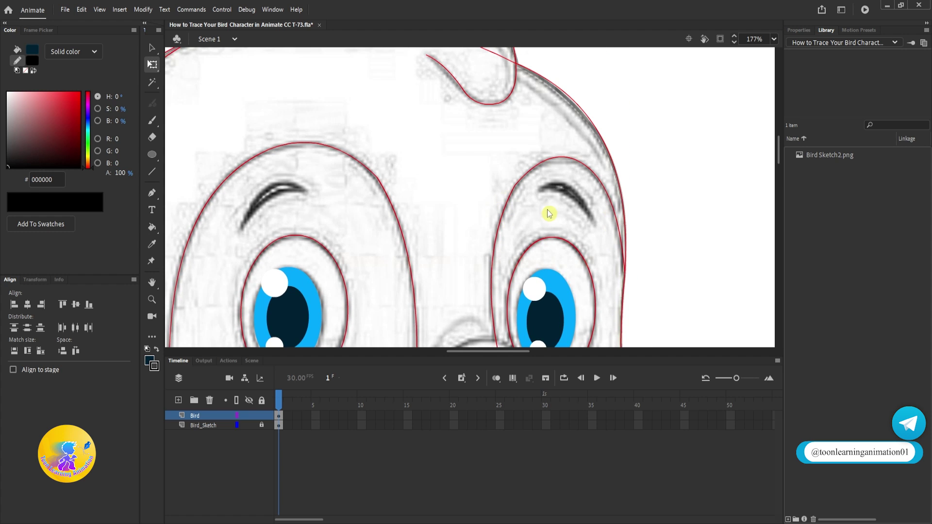
drag(518, 245, 515, 150)
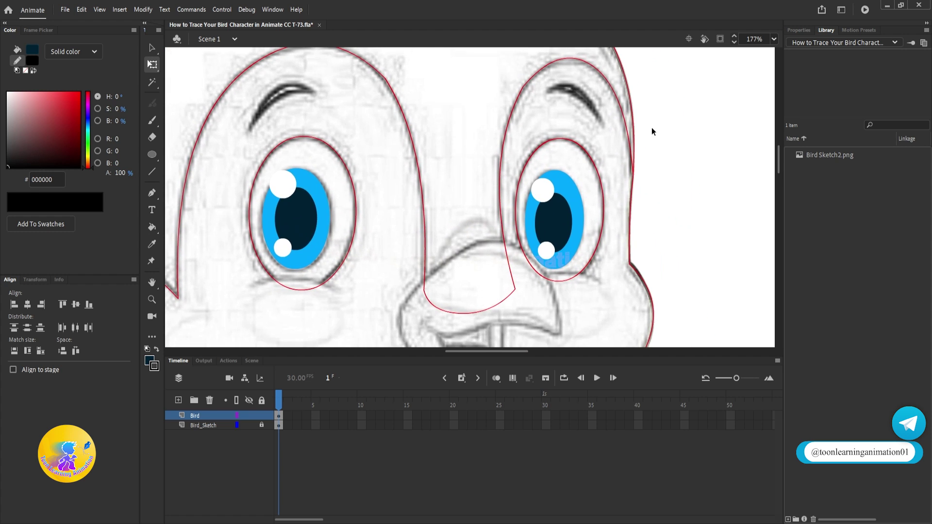
scroll(447, 129, up, 5)
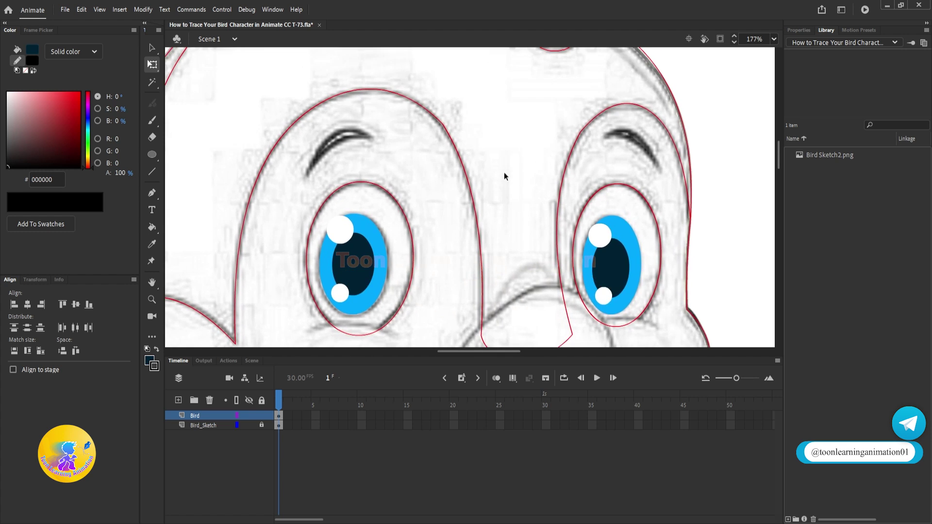
click(152, 171)
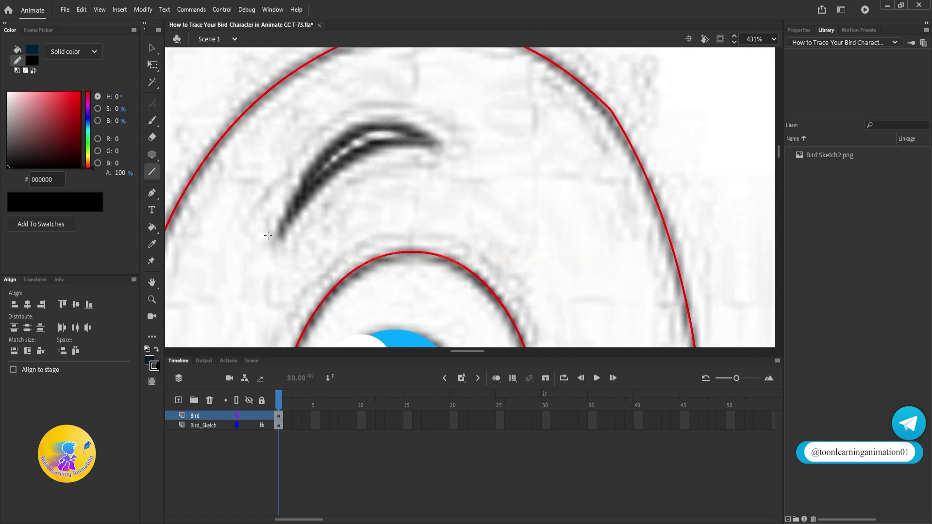
mouse_move(279, 237)
mouse_down()
mouse_move(386, 121)
mouse_move(437, 141)
mouse_up()
mouse_move(393, 165)
mouse_down()
mouse_move(380, 152)
mouse_move(374, 101)
mouse_up()
click(369, 126)
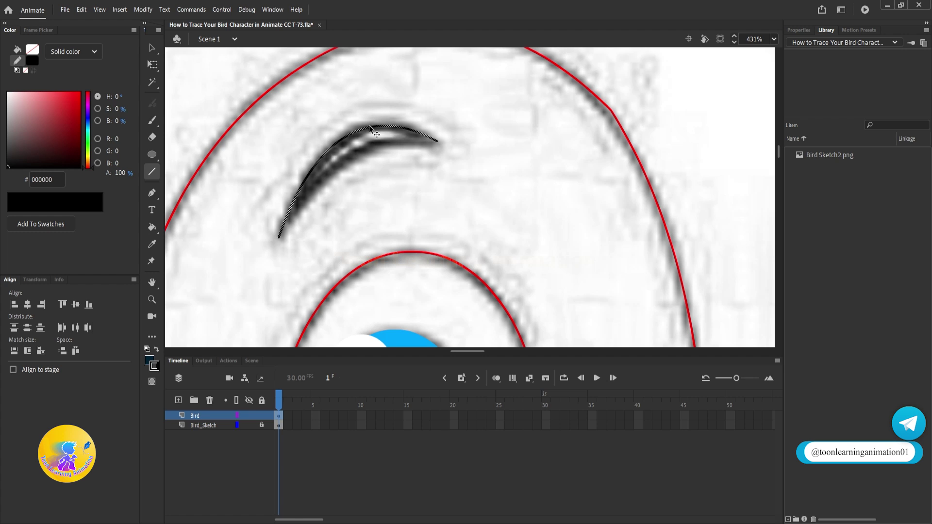
Recolor the left eyebrow's upper curve red (FF0000) and trace the eyebrow's lower edge with a second curved line
click(153, 366)
click(191, 439)
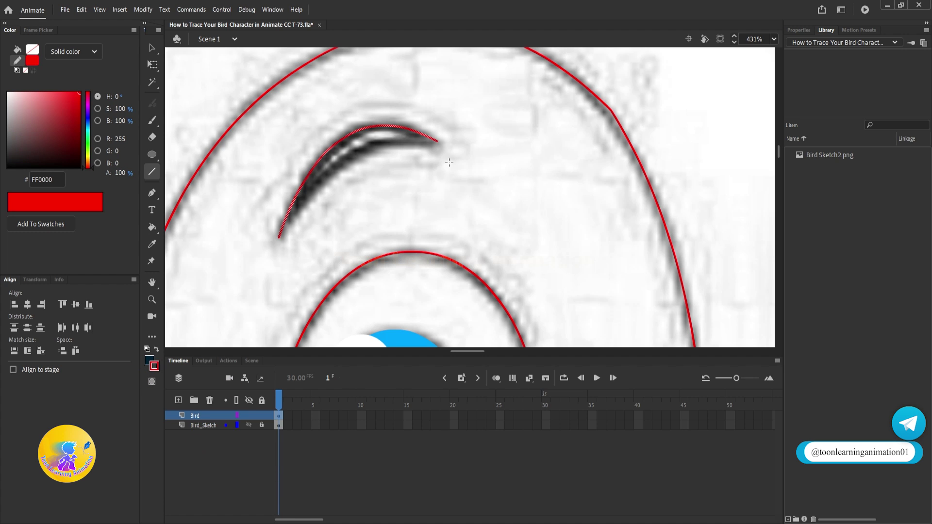
click(360, 118)
drag(279, 238, 436, 141)
drag(368, 182, 360, 147)
Trace the upper edge of the right eyebrow with a red line bent to follow the sketch
scroll(359, 147, down, 5)
drag(608, 139, 448, 133)
scroll(448, 133, up, 5)
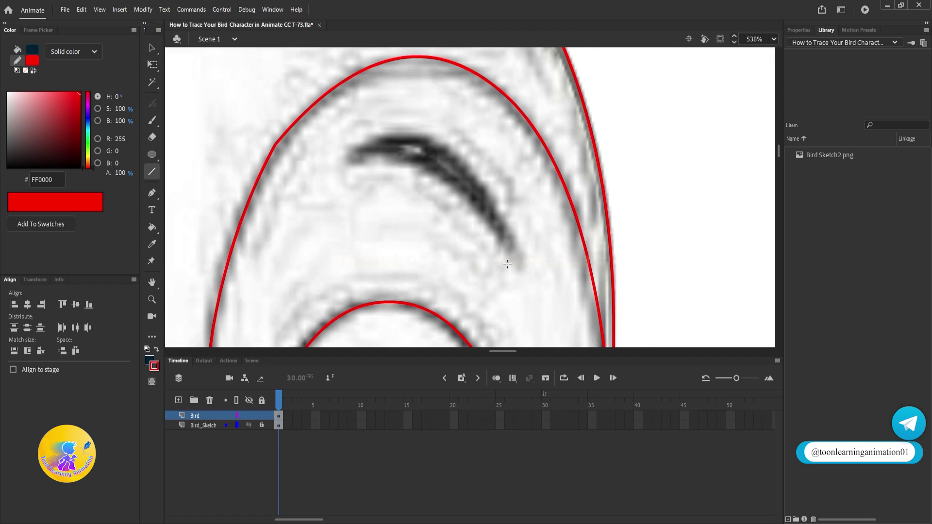
drag(521, 261, 354, 156)
drag(424, 202, 440, 137)
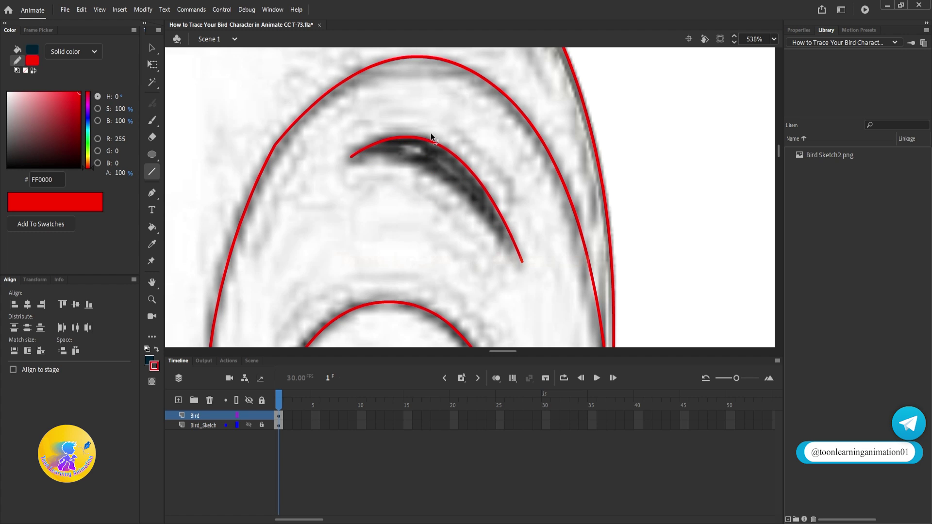
Trace the lower edge of the right eyebrow with a red line bent upward along the sketch
mouse_move(351, 156)
mouse_down()
mouse_move(530, 270)
mouse_move(522, 262)
mouse_up()
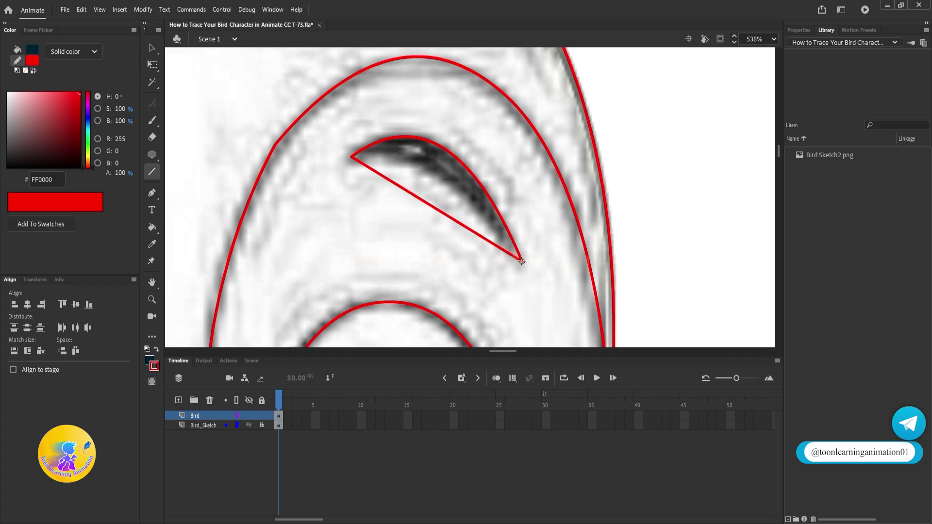
drag(439, 210, 443, 172)
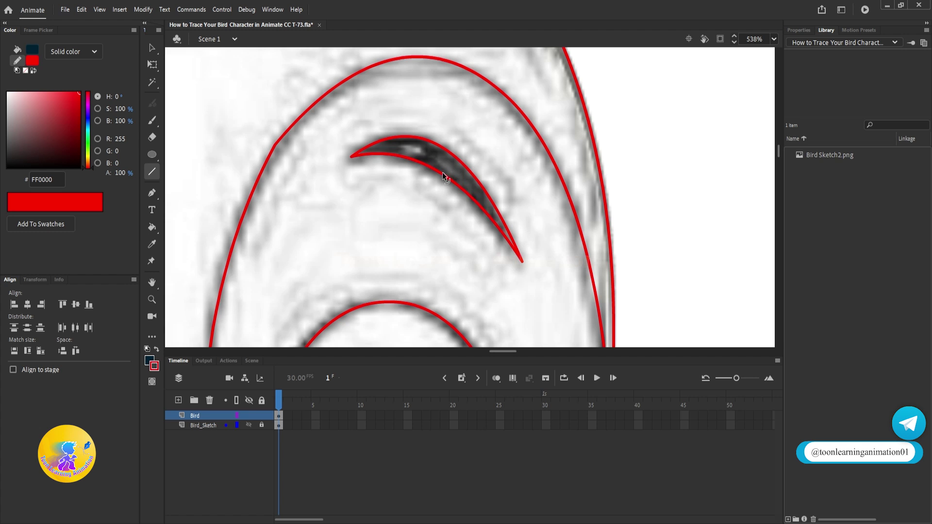
Trace the crease beneath each eye with a straight red line bent upward into a shallow arc
scroll(490, 194, down, 10)
scroll(490, 193, up, 3)
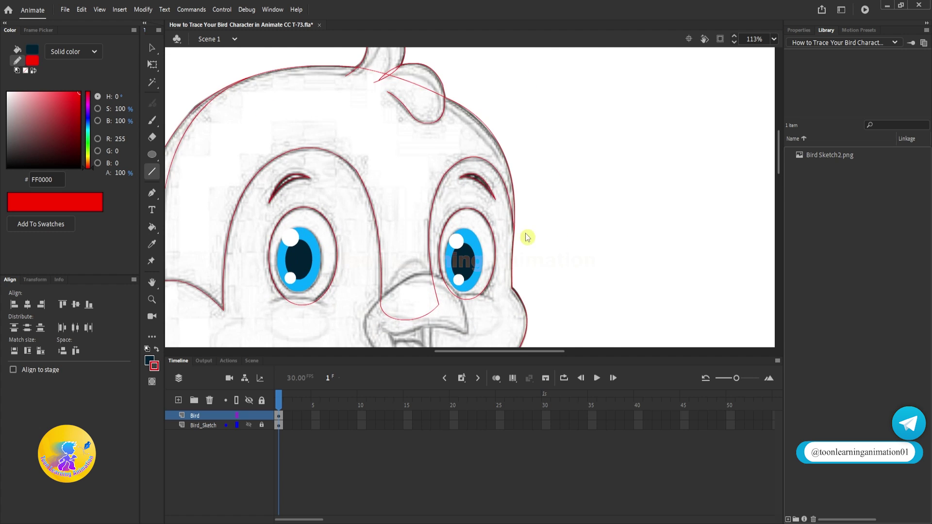
drag(568, 52, 570, 134)
drag(339, 329, 407, 112)
scroll(366, 147, up, 1)
scroll(368, 144, up, 3)
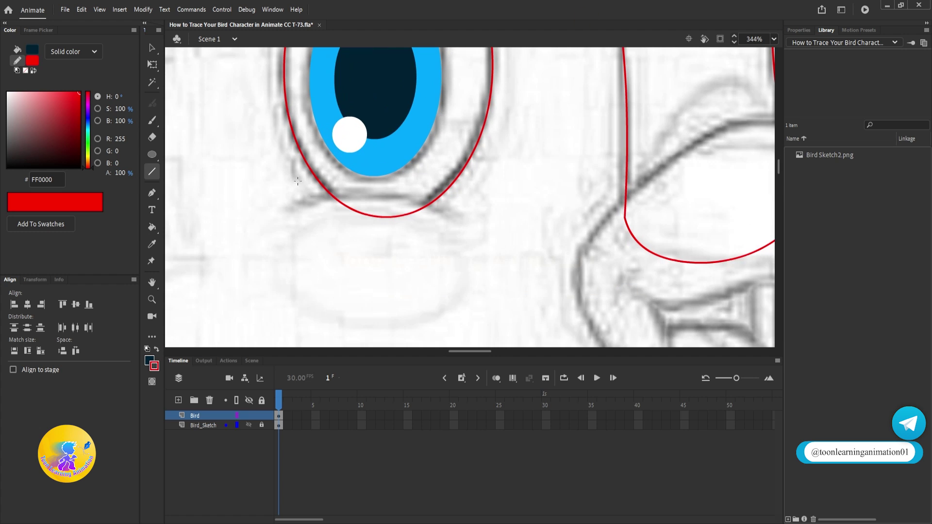
scroll(382, 201, down, 3)
scroll(399, 212, up, 2)
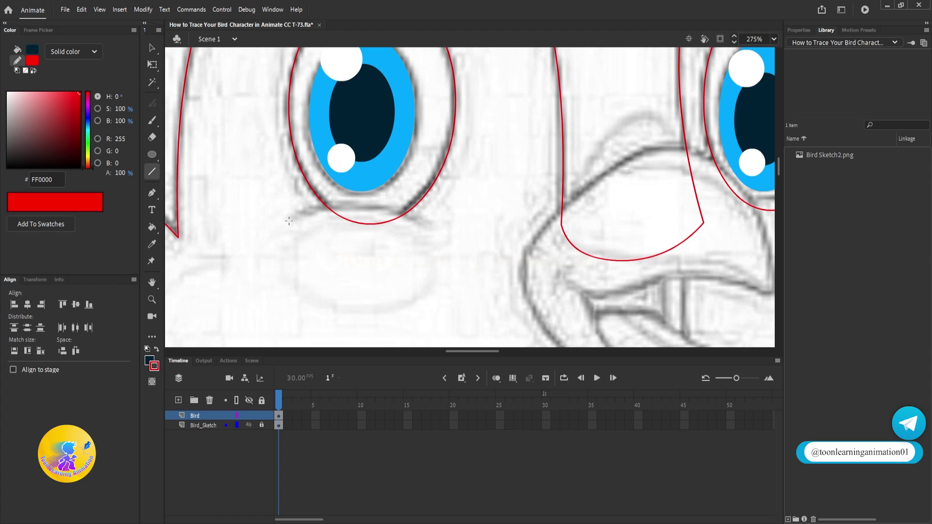
drag(285, 221, 390, 208)
drag(614, 214, 321, 210)
mouse_move(544, 209)
mouse_down()
mouse_move(447, 200)
mouse_move(430, 209)
mouse_up()
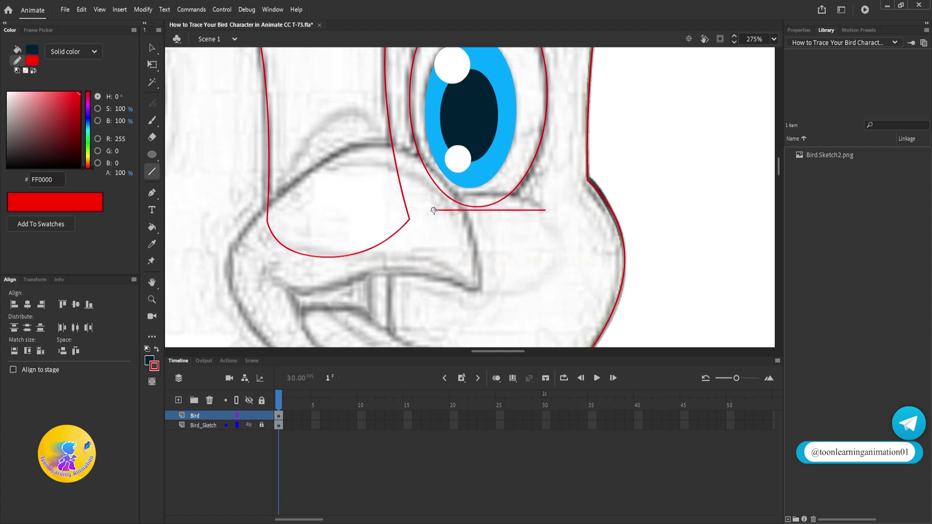
drag(490, 210, 485, 192)
Close the crease shape beneath each eye with a second line joining the arc's ends and bent downward
scroll(532, 209, down, 5)
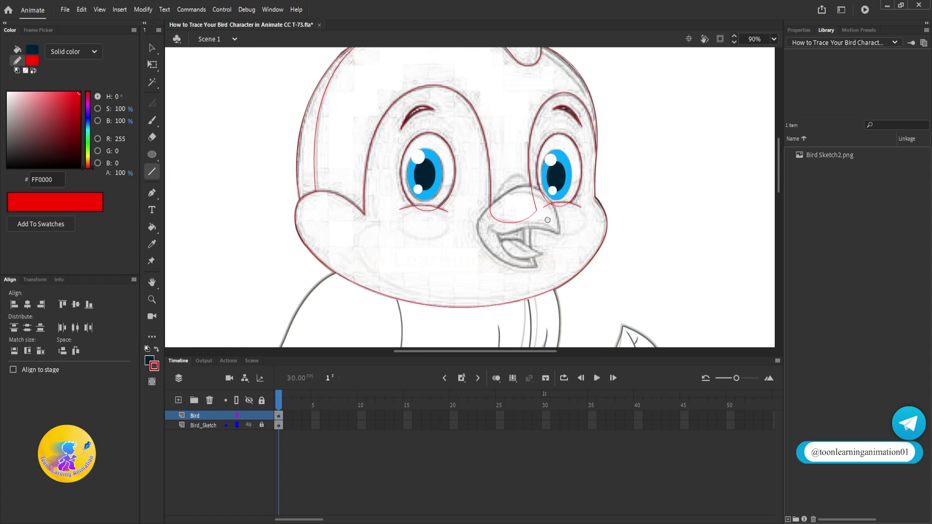
scroll(447, 217, up, 5)
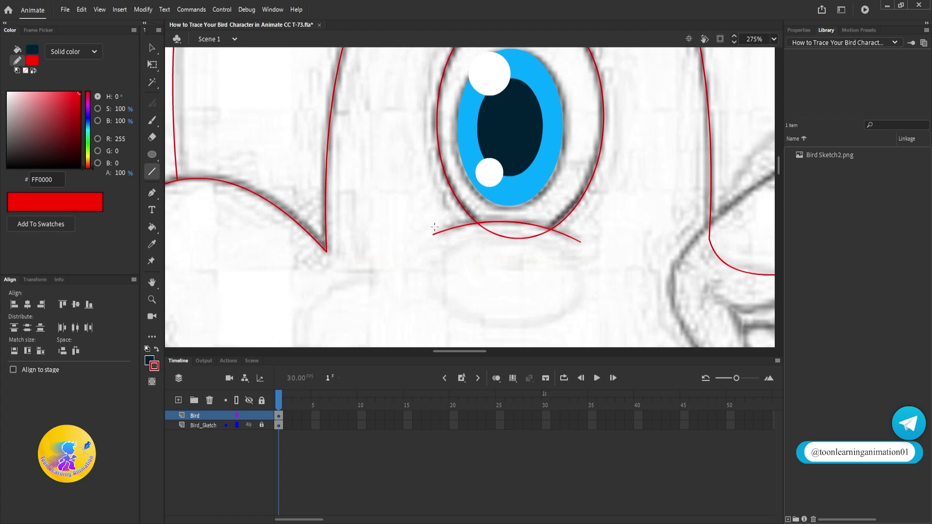
mouse_move(431, 233)
mouse_down()
mouse_move(581, 241)
mouse_move(546, 266)
mouse_move(552, 282)
mouse_move(539, 262)
mouse_up()
scroll(484, 248, down, 5)
scroll(543, 212, up, 6)
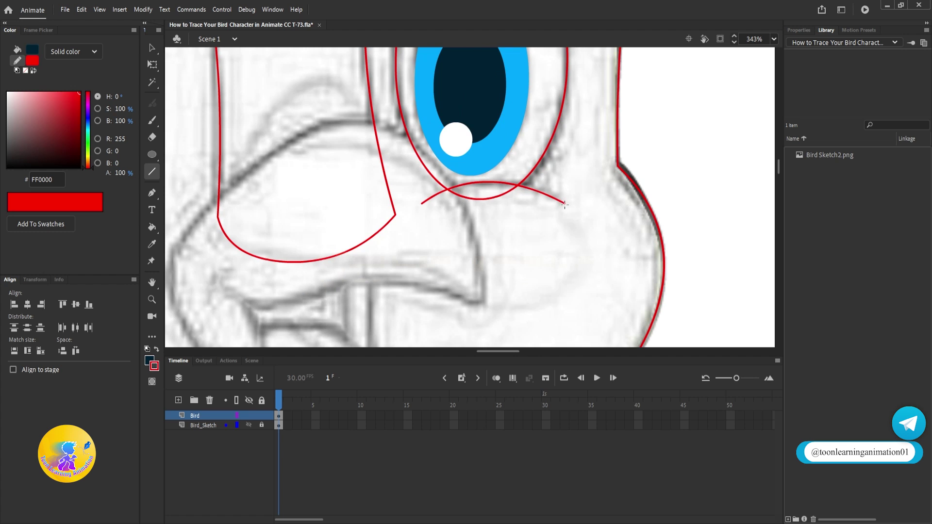
drag(564, 204, 422, 203)
drag(492, 204, 492, 231)
Trace the beak's upper edge with two connected red lines and bend them to follow the sketch down to the tip
scroll(492, 231, down, 5)
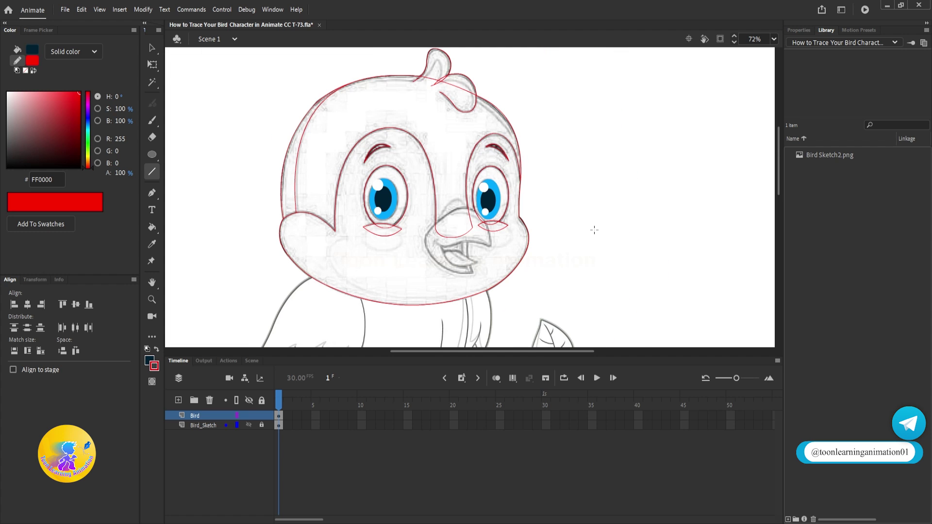
key(v)
drag(549, 231, 576, 239)
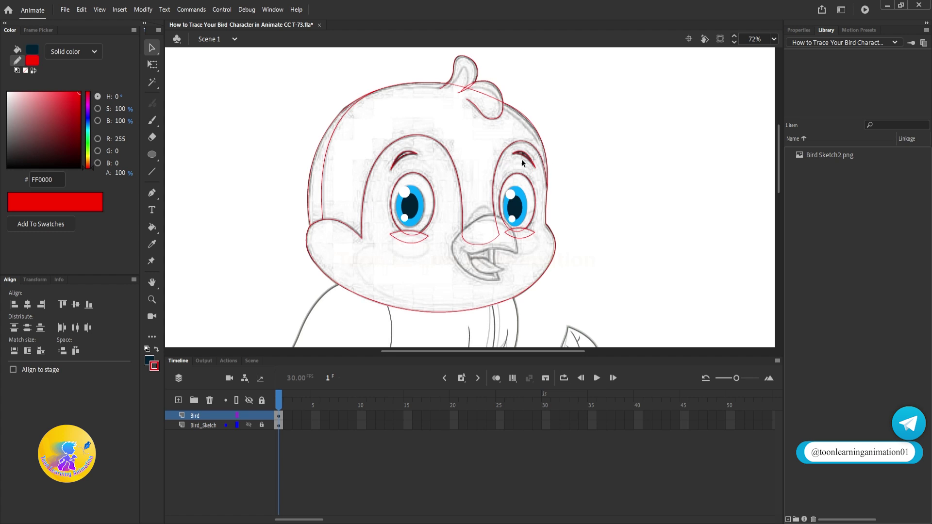
drag(564, 176, 541, 147)
scroll(465, 216, up, 3)
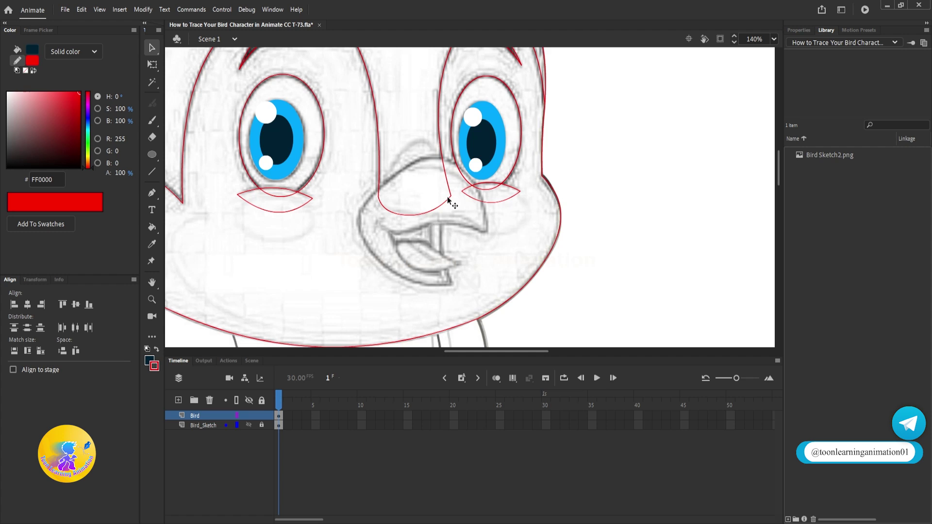
drag(447, 199, 451, 196)
click(151, 172)
scroll(444, 192, up, 2)
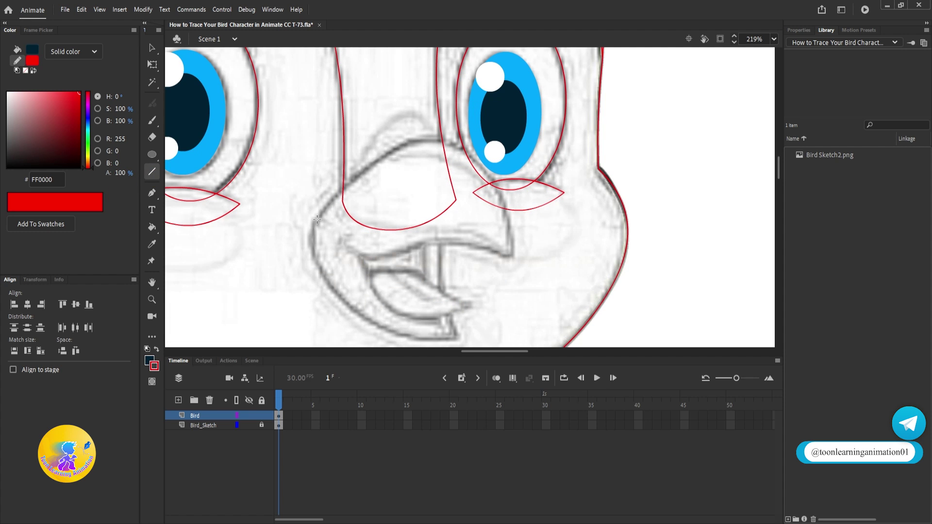
mouse_move(317, 219)
mouse_down()
mouse_move(409, 142)
mouse_move(523, 255)
mouse_move(510, 254)
mouse_up()
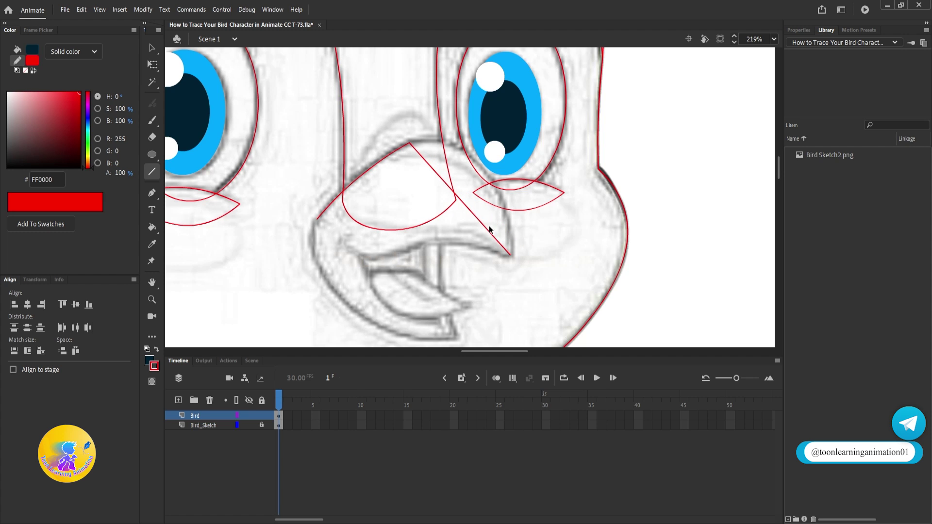
drag(466, 208, 489, 173)
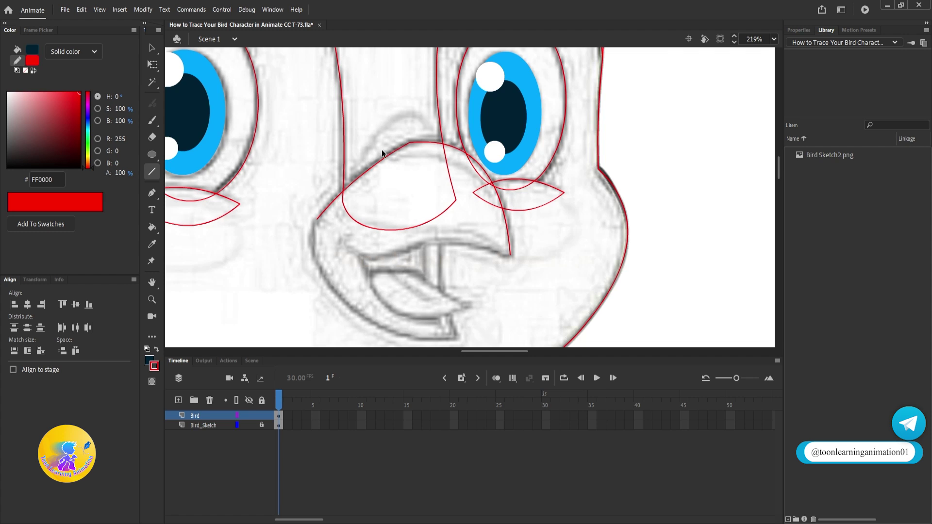
drag(377, 159, 383, 151)
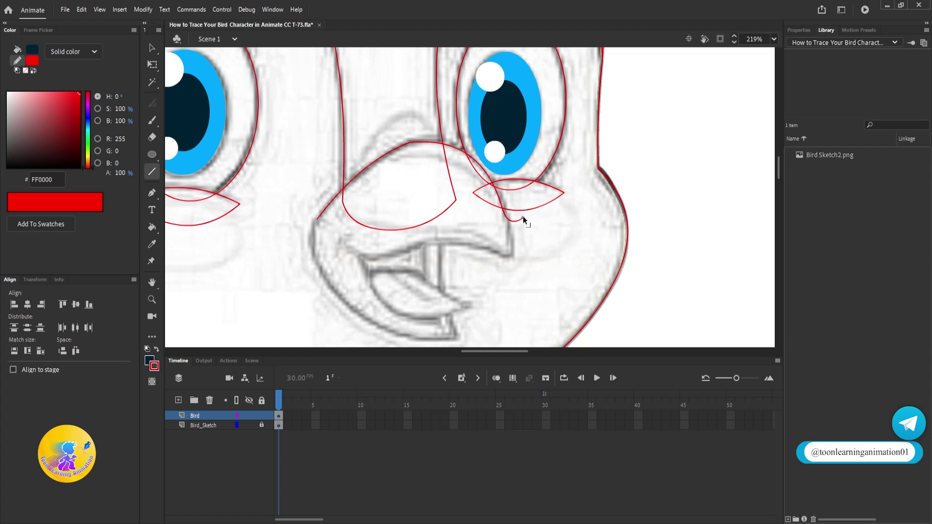
Try to reshape the beak's front edge below the right eye's crease and delete that segment
drag(507, 233, 510, 256)
key(v)
click(524, 209)
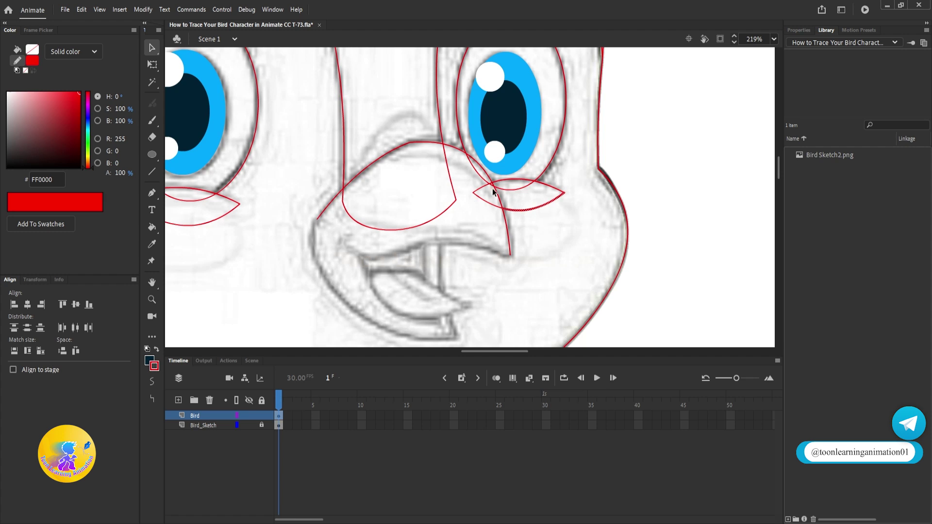
click(510, 180)
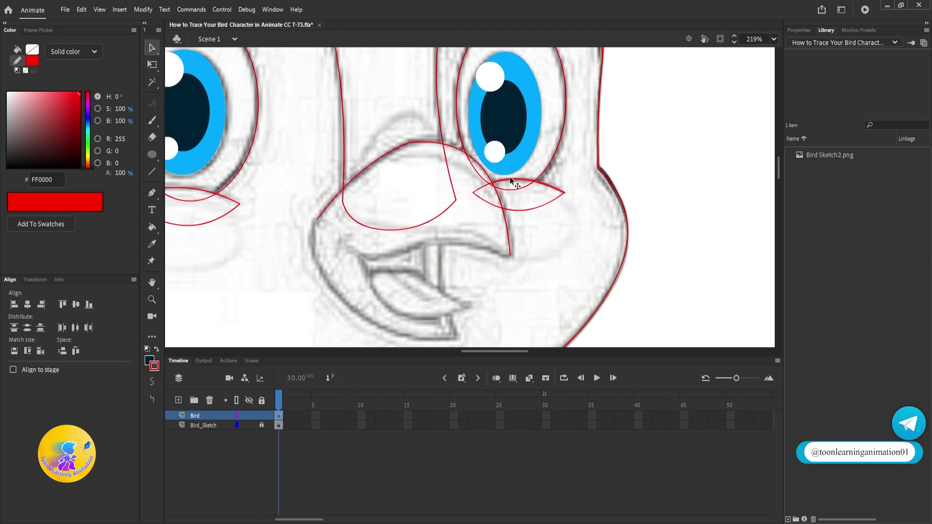
click(508, 234)
key(Delete)
Undo the edits back through the beak's front curve, keeping the traced line on its upper left edge
key(ctrl+z)
key(ctrl+z)
key(ctrl+z)
key(ctrl+z)
key(ctrl+z)
key(ctrl+z)
key(ctrl+z)
key(ctrl+z)
key(ctrl+z)
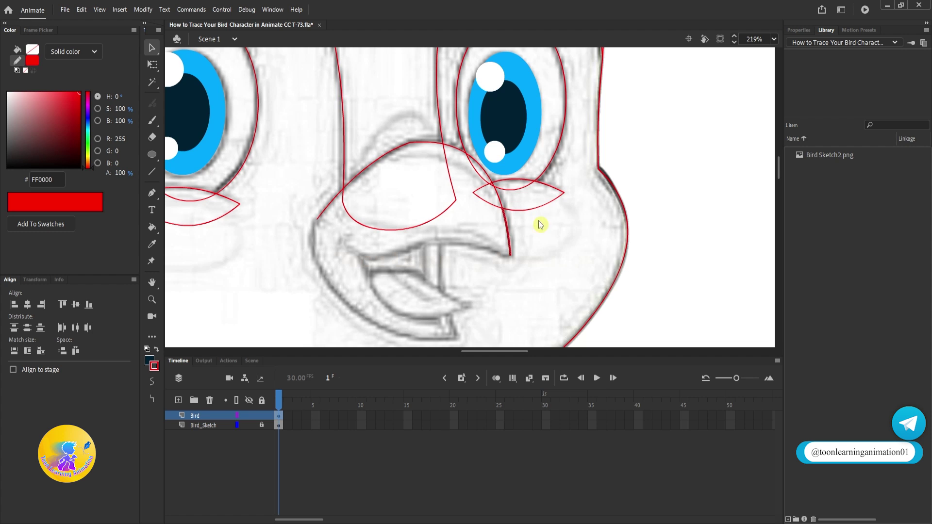
key(ctrl+z)
Group the crease outline beneath the right eye, and group the one beneath the left eye separately
double_click(528, 210)
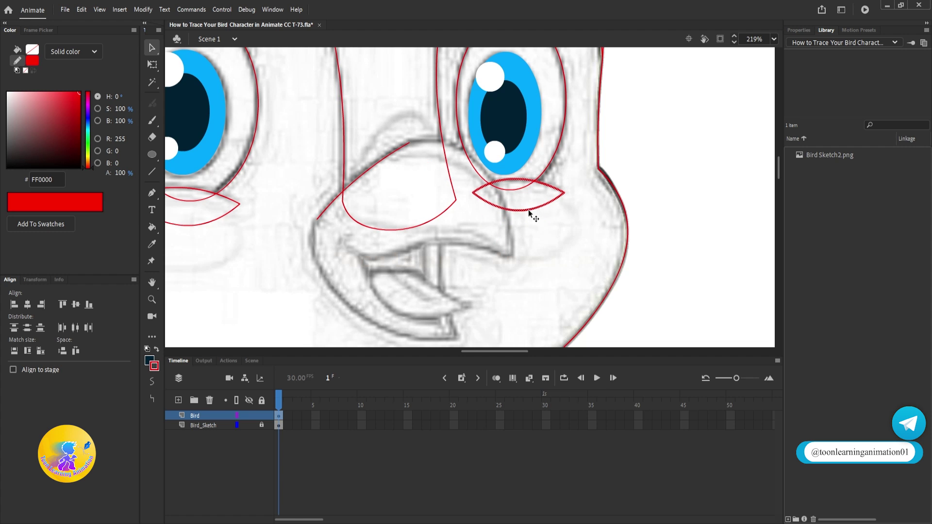
key(ctrl+g)
scroll(465, 240, left, 5)
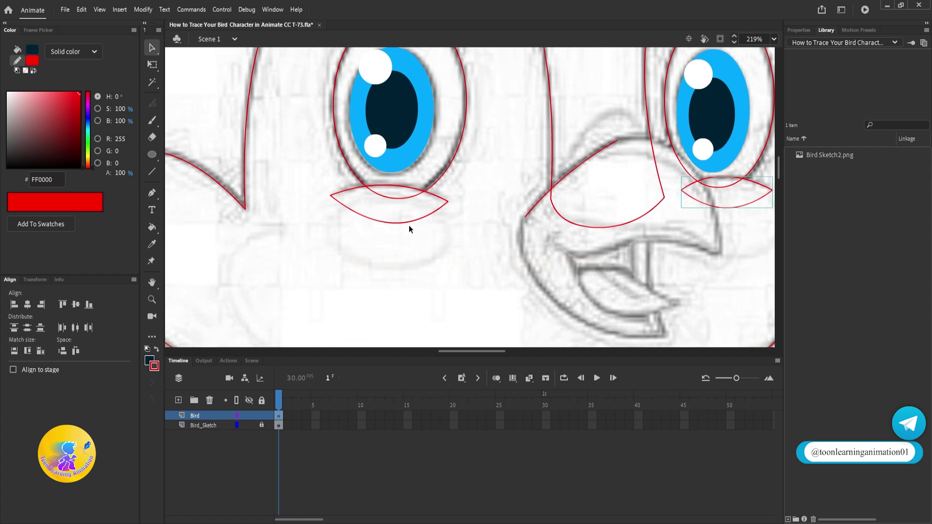
double_click(410, 222)
key(ctrl+g)
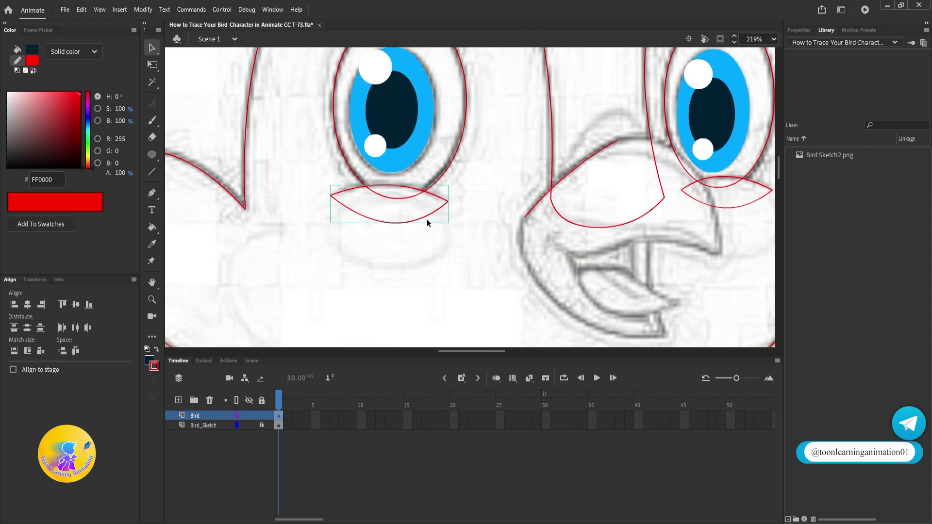
Retrace the beak's front edge from the end of its upper left line to the tip, bending it along the sketch
scroll(427, 219, down, 2)
scroll(519, 232, right, 3)
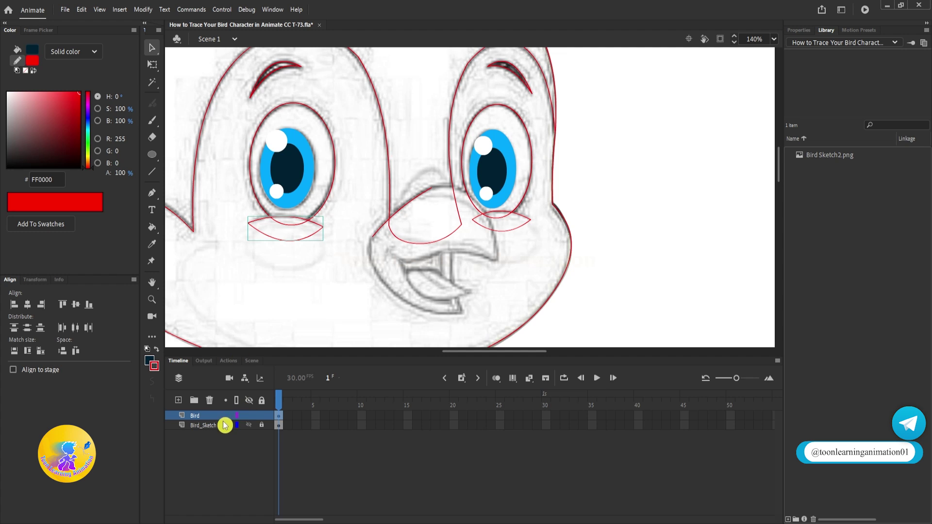
scroll(546, 241, up, 1)
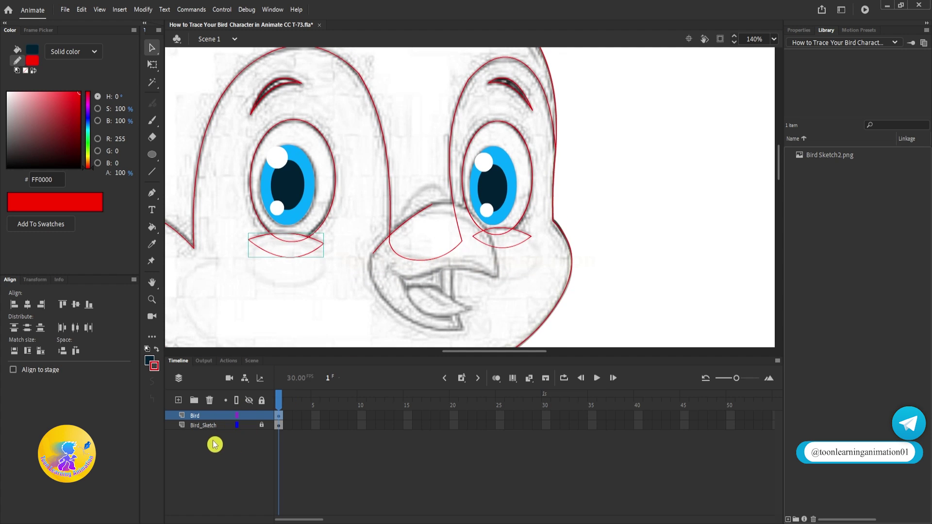
drag(500, 252, 499, 255)
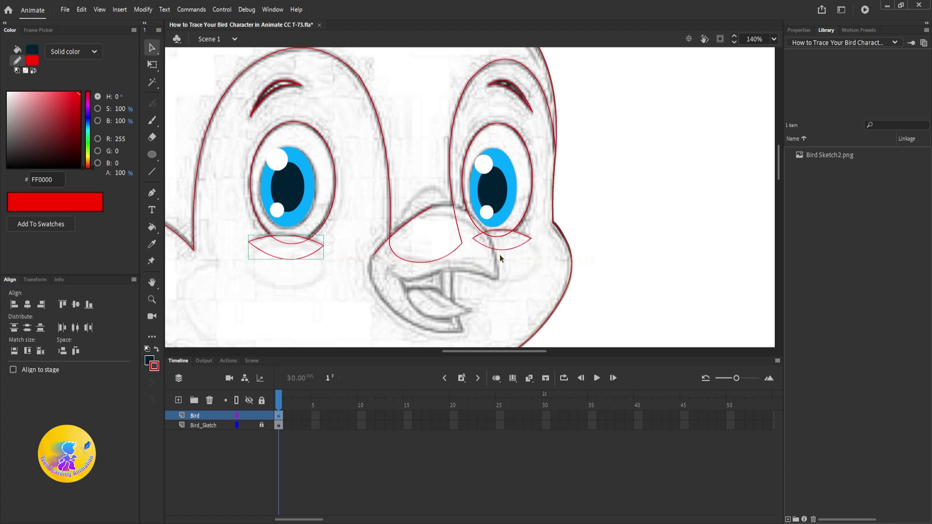
scroll(437, 225, up, 5)
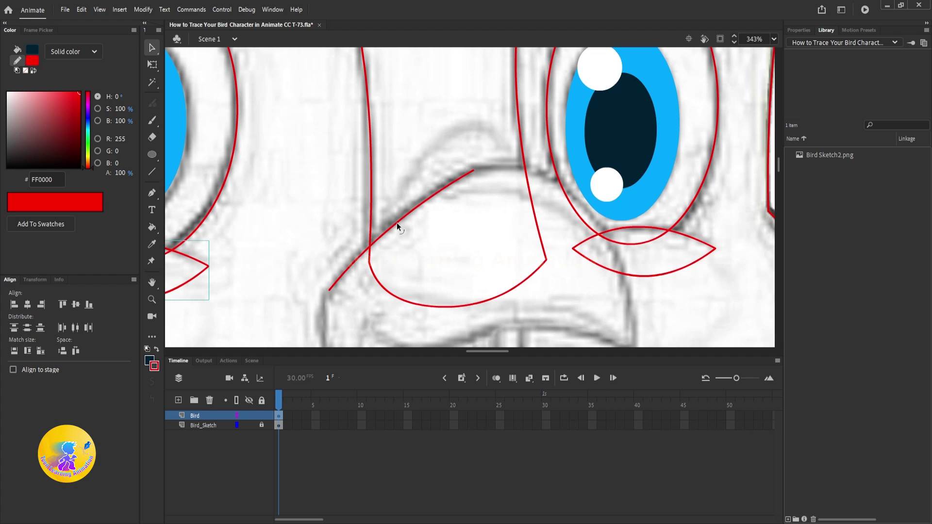
scroll(396, 222, down, 1)
scroll(425, 224, right, 3)
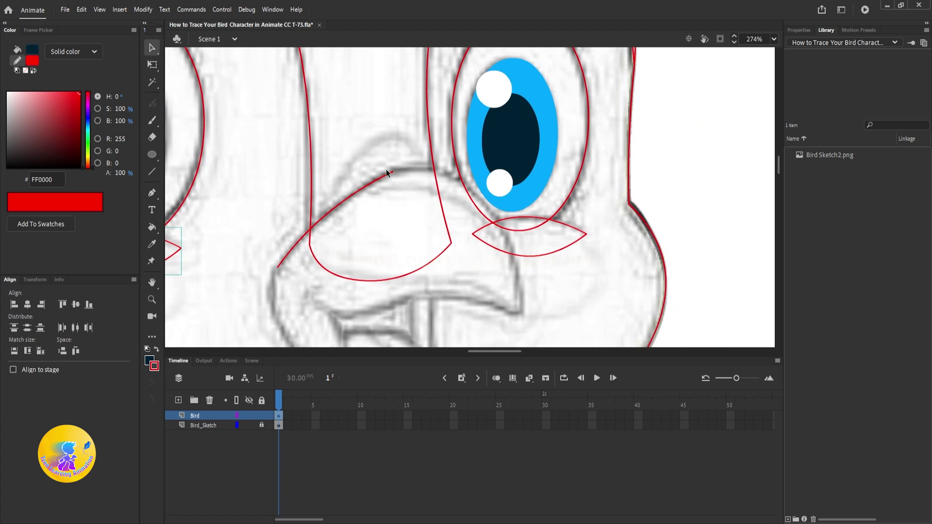
click(152, 172)
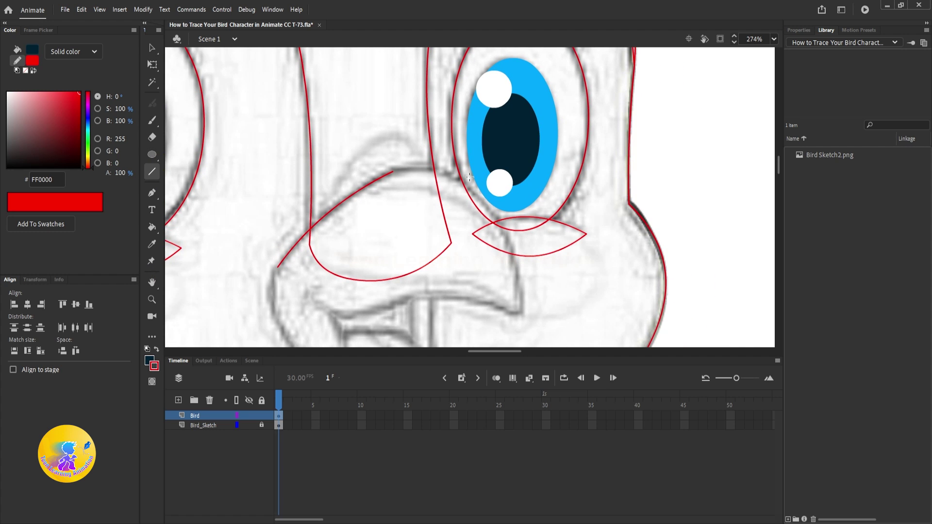
mouse_move(393, 171)
mouse_down()
mouse_move(507, 228)
mouse_move(469, 188)
mouse_move(474, 181)
mouse_up()
drag(507, 234, 532, 225)
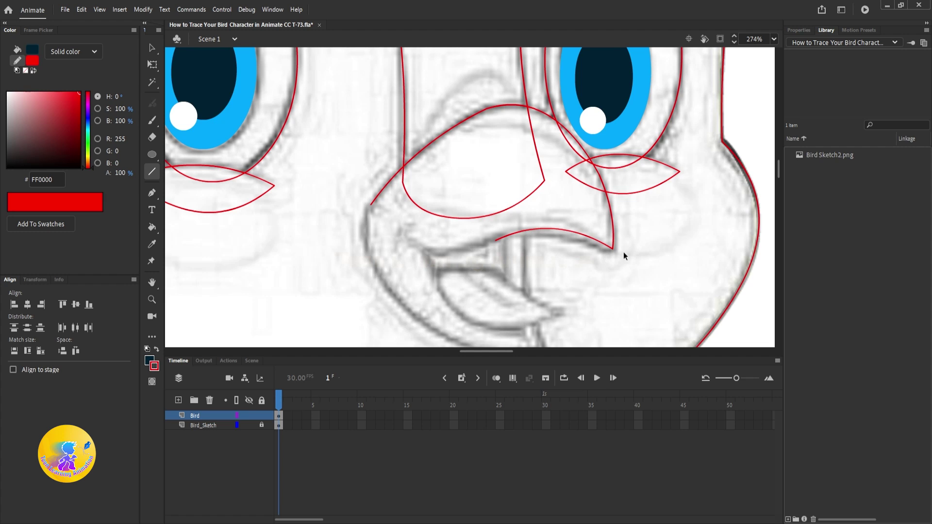
Undo the beak's lower curve, retrace the lower edge from a rounded tip to the mouth corner, and close the outline
key(ctrl+z)
key(ctrl+z)
mouse_move(613, 249)
mouse_down()
mouse_move(493, 240)
mouse_move(536, 234)
mouse_up()
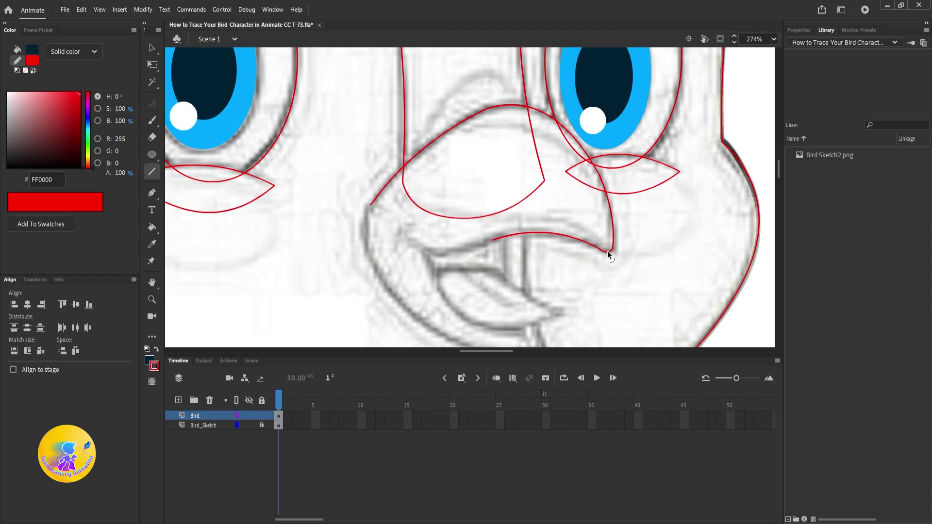
drag(608, 250, 607, 252)
mouse_move(492, 240)
mouse_down()
mouse_move(419, 246)
mouse_move(440, 256)
mouse_move(433, 256)
mouse_up()
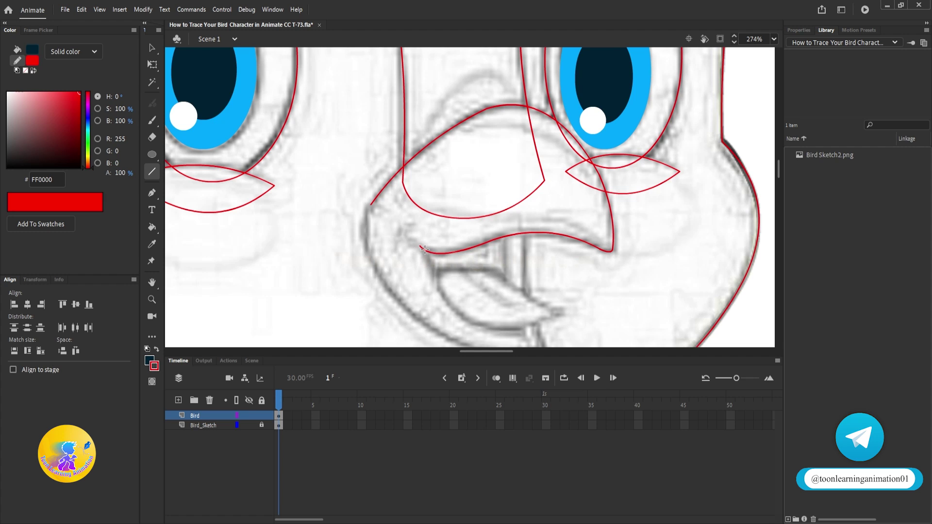
drag(420, 246, 371, 204)
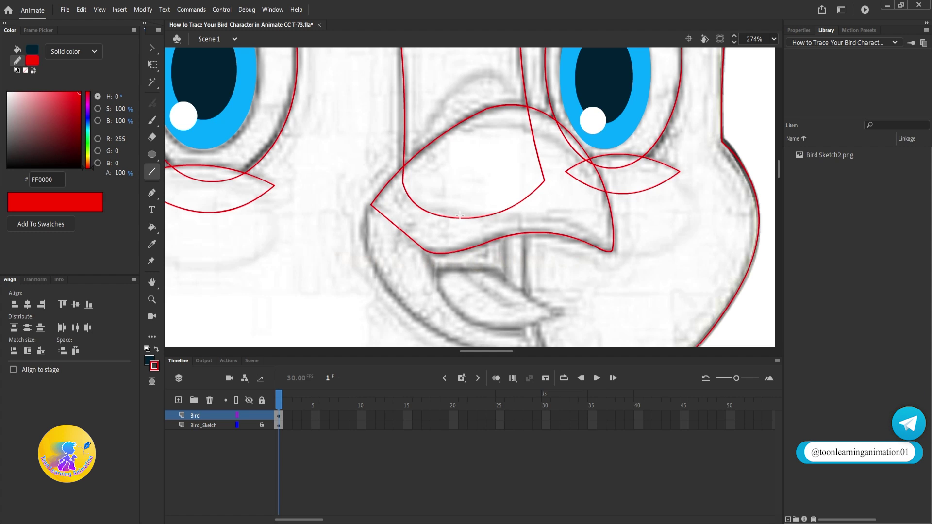
Group the complete upper beak outline and open the group for editing
double_click(463, 249)
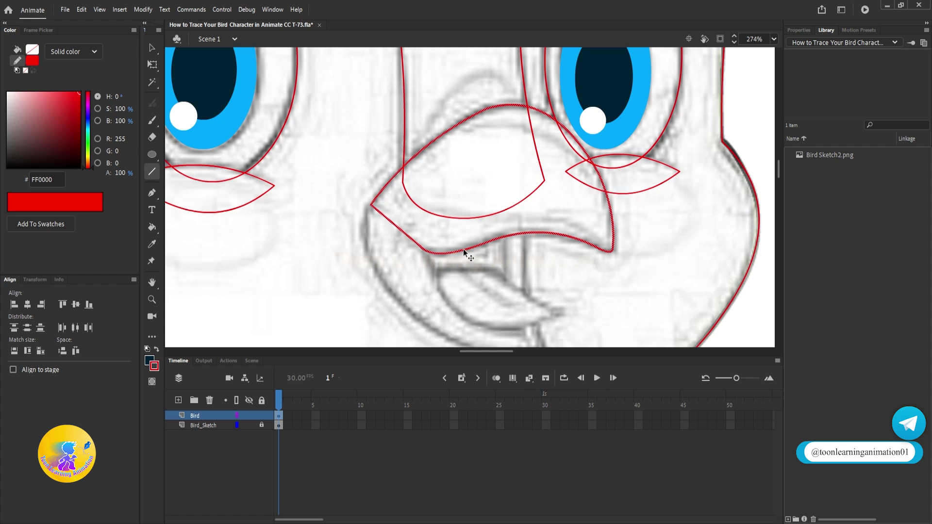
key(ctrl+g)
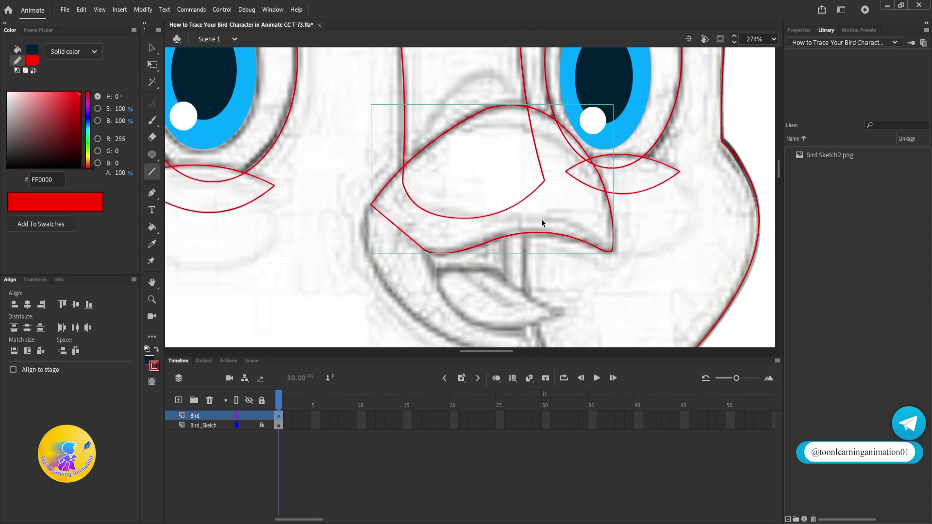
double_click(610, 207)
click(459, 112)
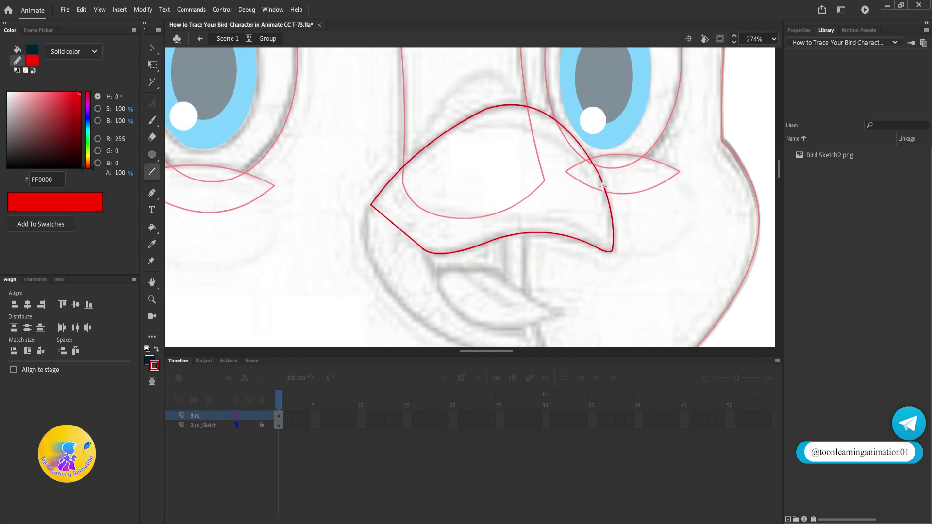
Add a curved contour line inside the upper beak, from its right edge to its upper left edge, and leave the group
mouse_move(604, 189)
mouse_down()
mouse_move(575, 159)
mouse_move(454, 127)
mouse_move(510, 125)
mouse_move(508, 111)
mouse_move(480, 111)
mouse_up()
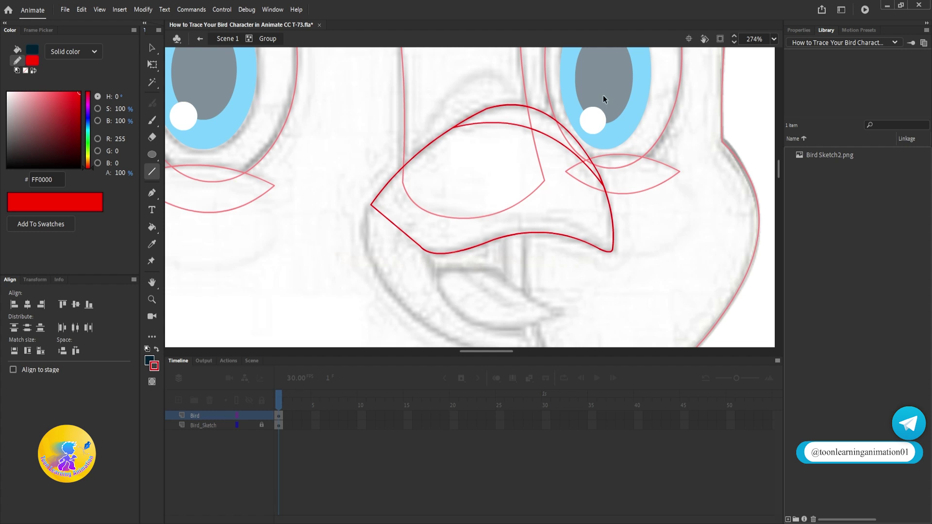
ctrl+double_click(663, 235)
ctrl+click(642, 269)
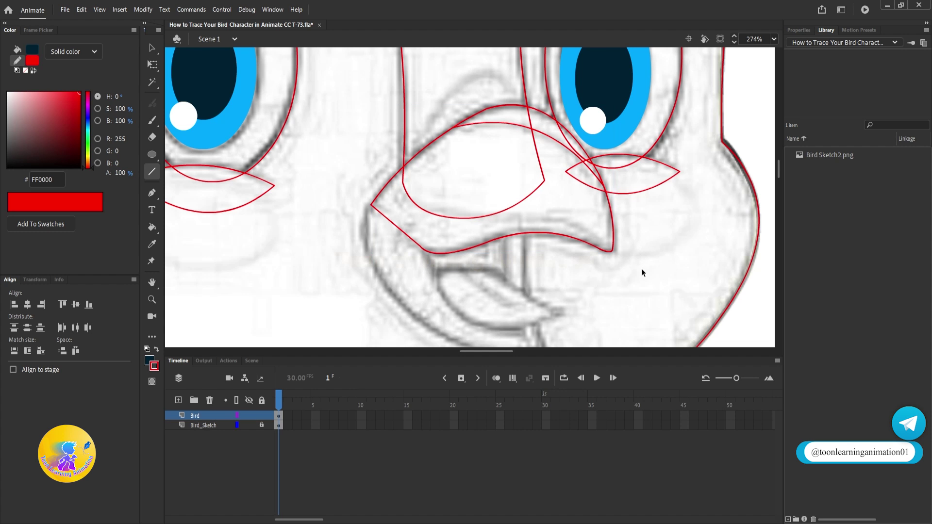
Trace the lower beak's outer edge from the upper beak's left corner down to the chin tip, bending it along the sketch
scroll(642, 269, down, 2)
mouse_move(371, 157)
mouse_down()
mouse_move(385, 239)
mouse_move(368, 210)
mouse_move(431, 272)
mouse_move(545, 301)
mouse_up()
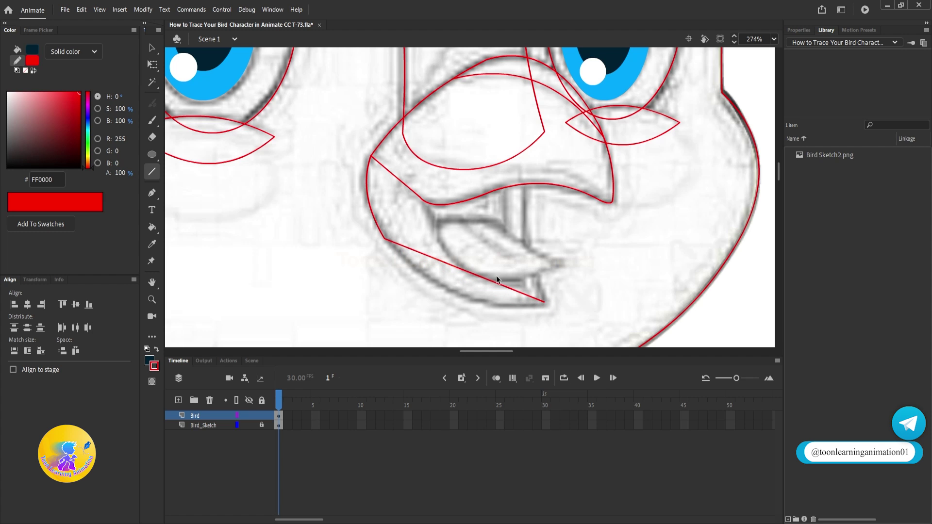
drag(495, 281, 496, 322)
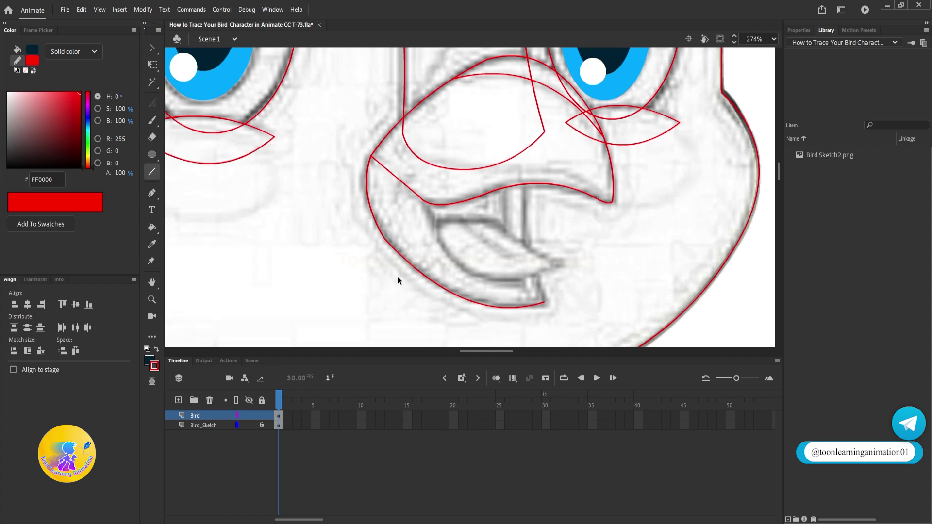
drag(450, 292, 441, 287)
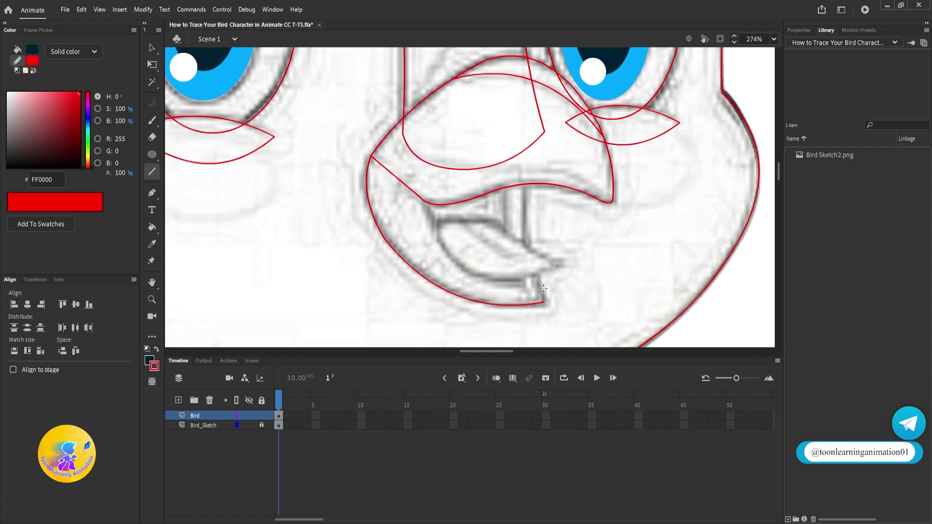
Trace the lower beak's right edge up to the upper beak, and close the outline with an upward-bowed line to the left corner
drag(527, 185, 543, 302)
drag(538, 261, 530, 262)
drag(526, 183, 372, 156)
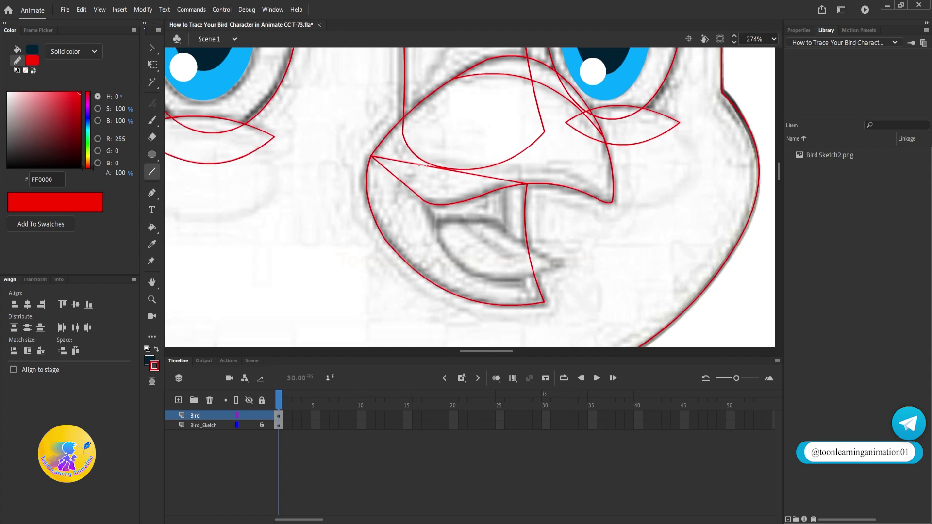
drag(471, 173, 479, 127)
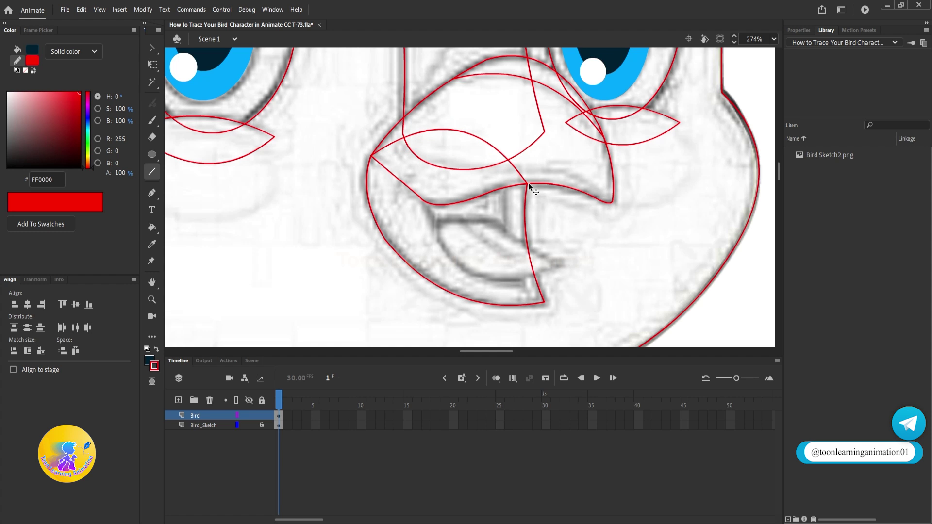
Reshape the lower beak's closing line behind the upper beak into a fuller, smooth arch
scroll(527, 182, up, 4)
scroll(530, 193, down, 4)
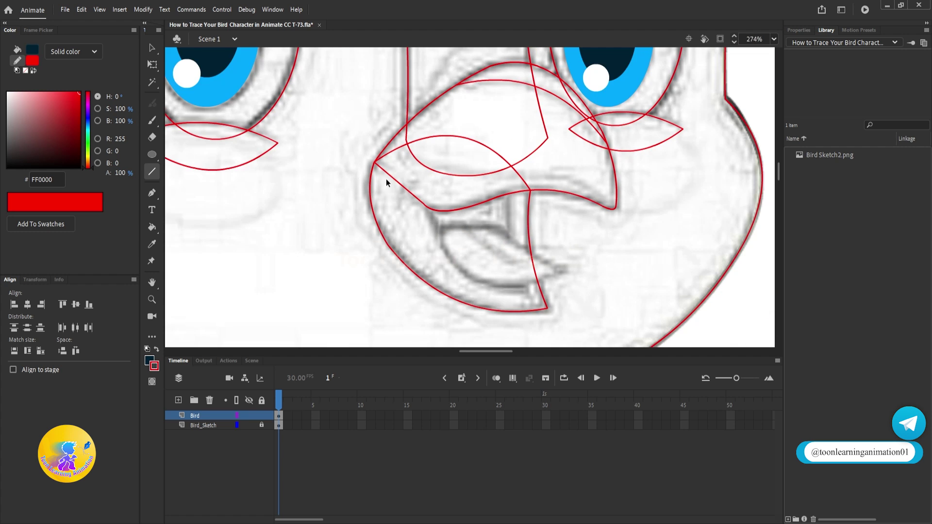
scroll(516, 147, up, 3)
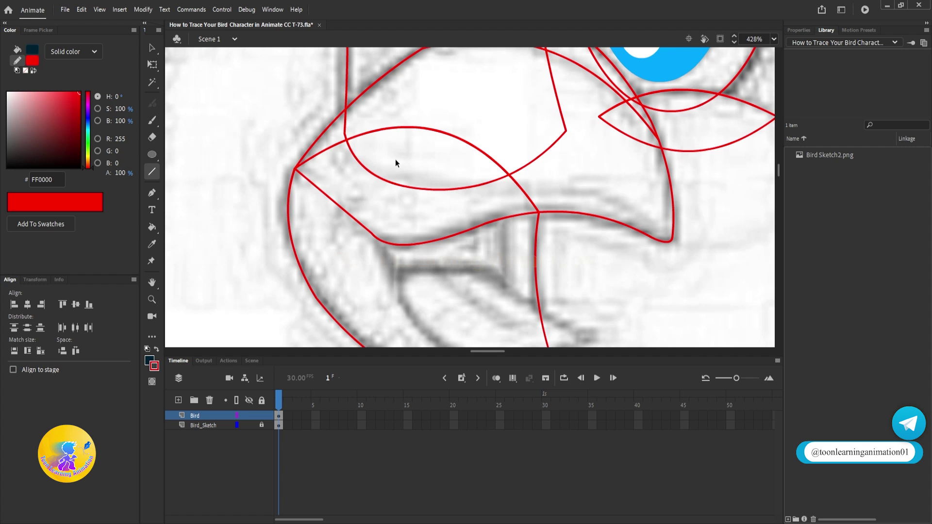
scroll(395, 160, up, 1)
scroll(400, 160, down, 1)
click(158, 48)
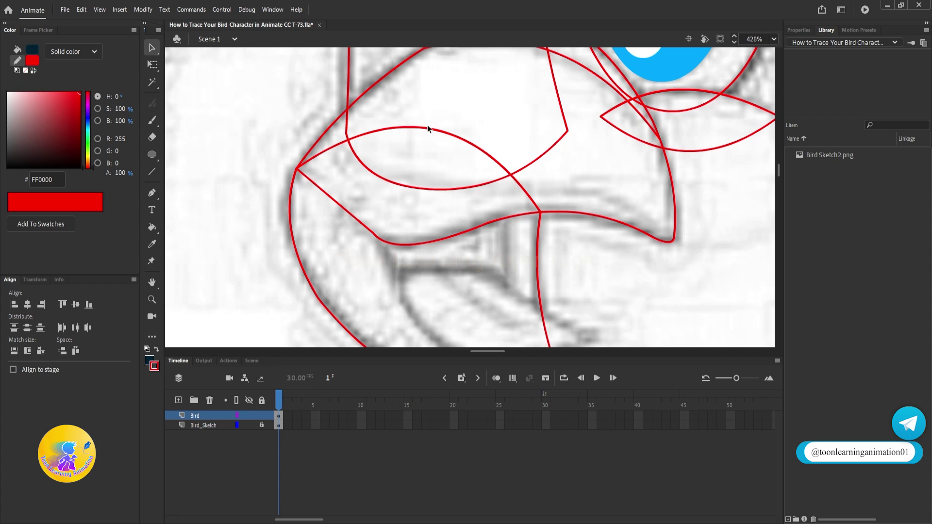
drag(428, 128, 427, 144)
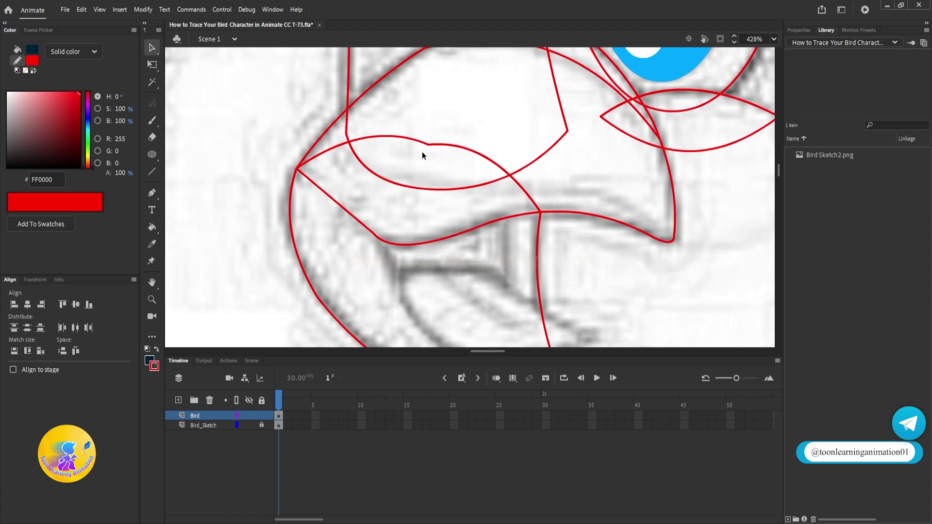
drag(489, 162, 515, 159)
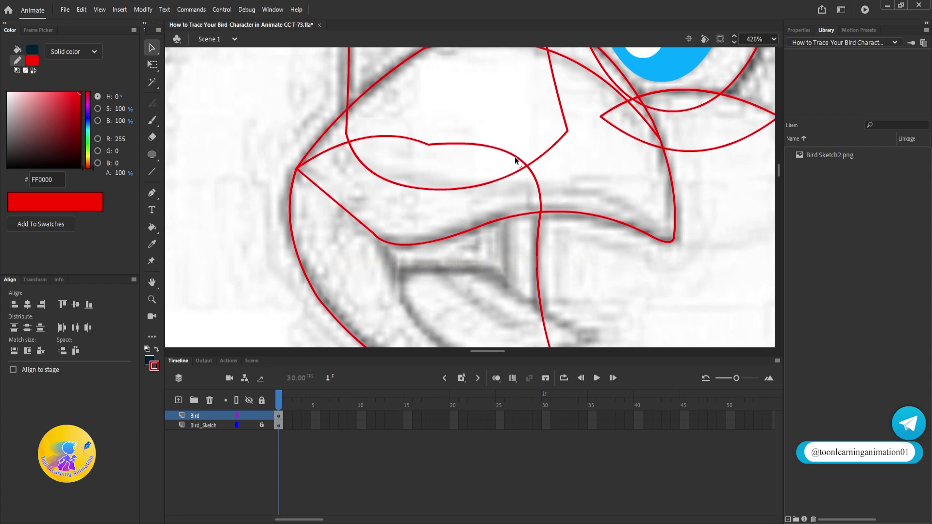
drag(379, 136, 366, 137)
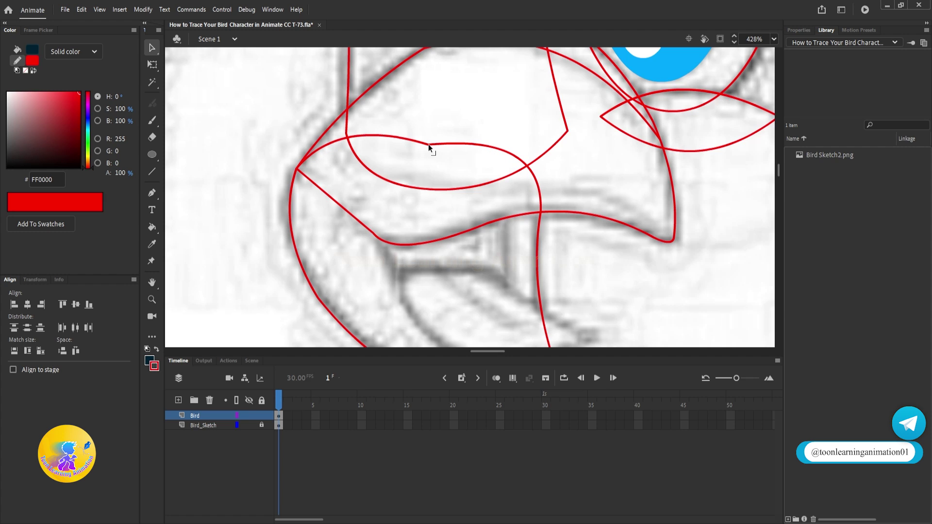
drag(428, 143, 430, 124)
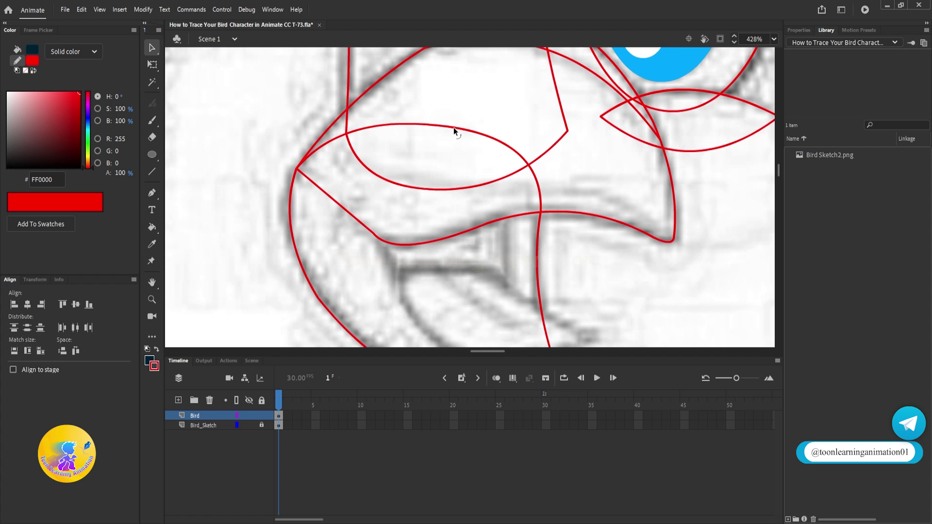
Group the complete lower beak outline and deselect it
scroll(473, 157, down, 5)
scroll(496, 189, up, 3)
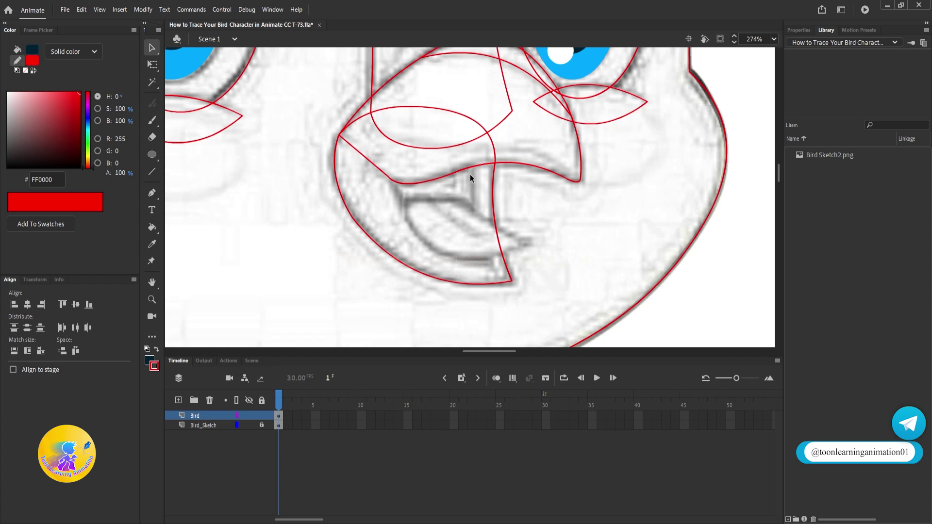
click(493, 210)
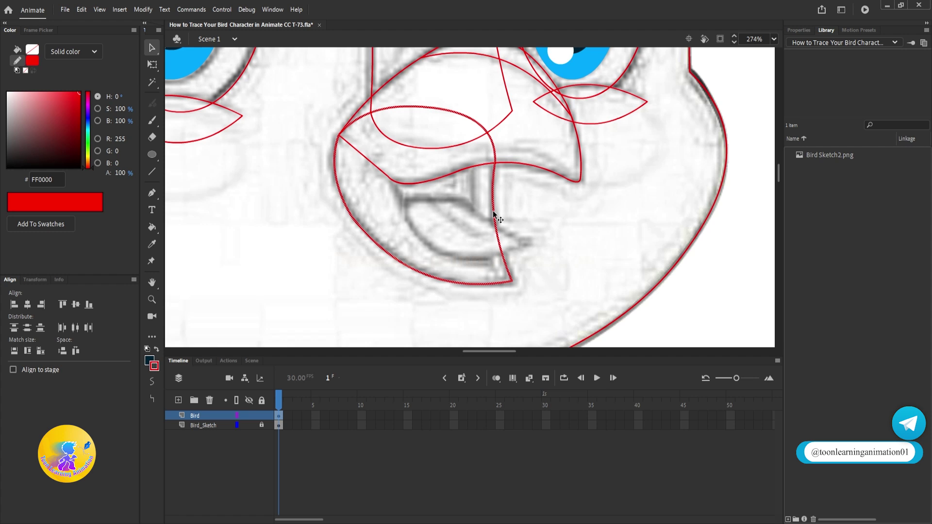
key(ctrl+g)
click(528, 221)
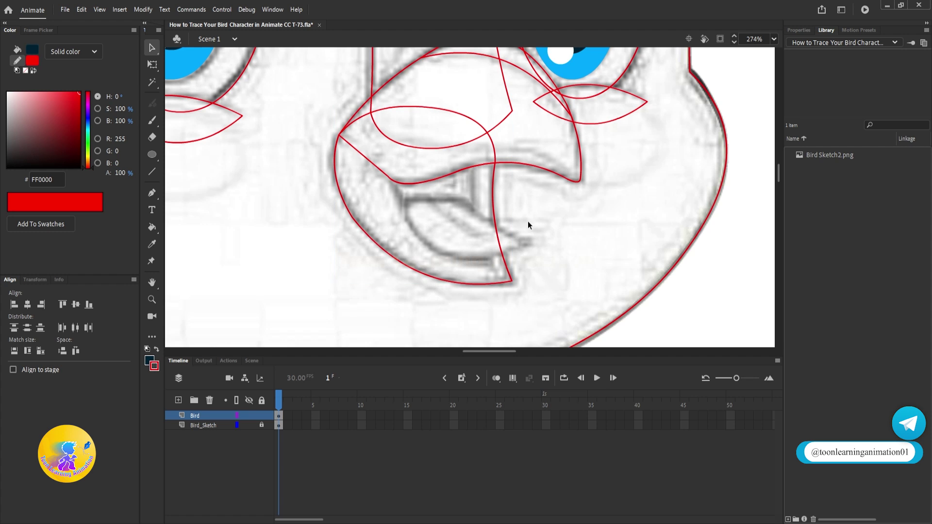
Trace the mouth opening's right edge from the upper beak down to its lower corner, curving it along the sketch
key(ctrl+equal)
click(152, 171)
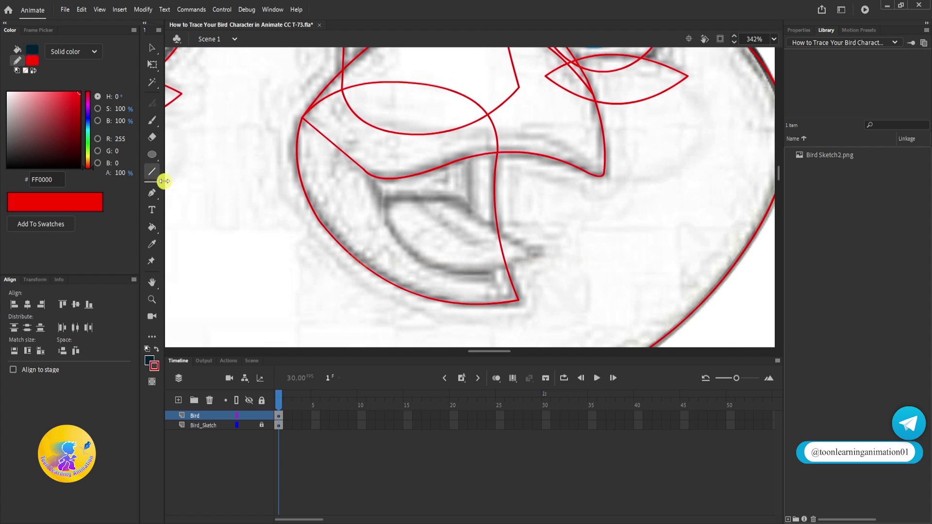
drag(467, 151, 491, 280)
drag(482, 238, 472, 239)
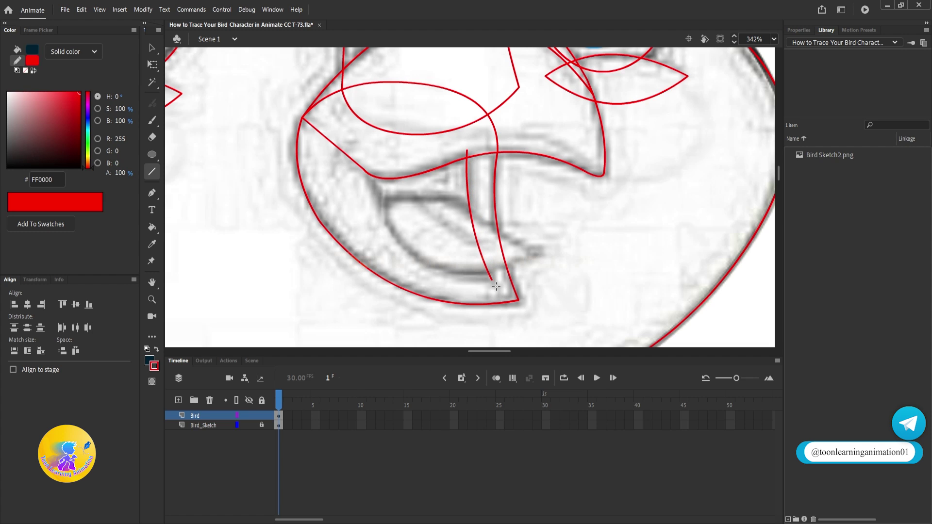
Trace the mouth opening's lower curve and left side up to the upper beak, and close the top with a straight line
drag(491, 280, 383, 214)
drag(433, 245, 416, 259)
drag(490, 278, 489, 275)
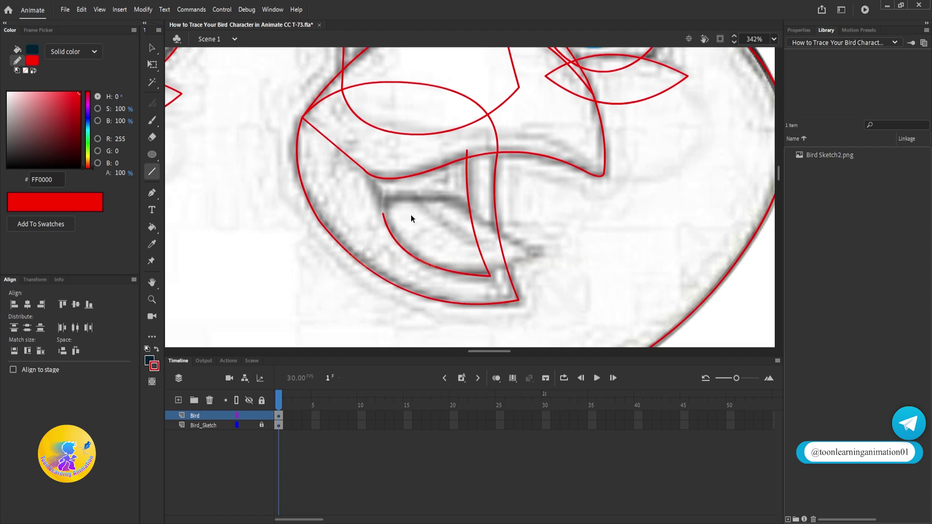
drag(383, 214, 365, 172)
drag(466, 152, 357, 166)
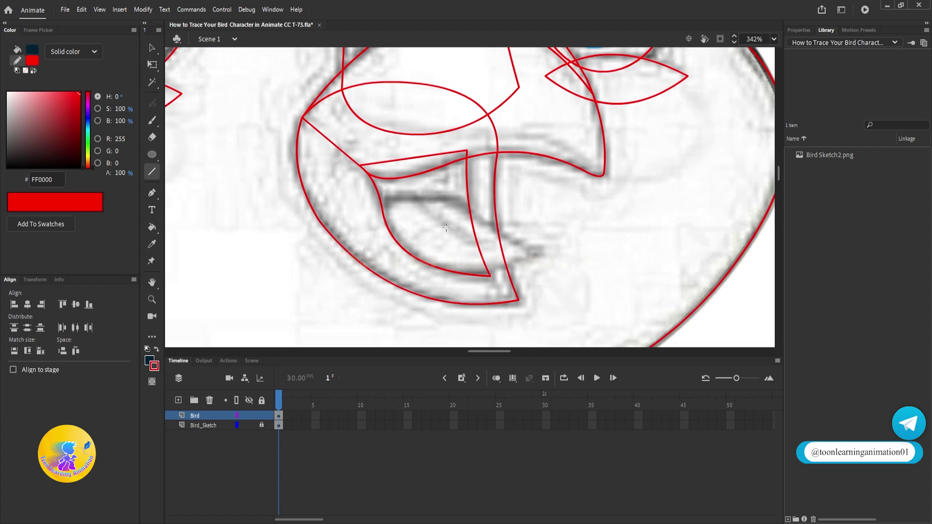
Group the mouth opening outline, bend its top line into a rounded arch behind the upper beak, and leave the group
key(v)
double_click(468, 220)
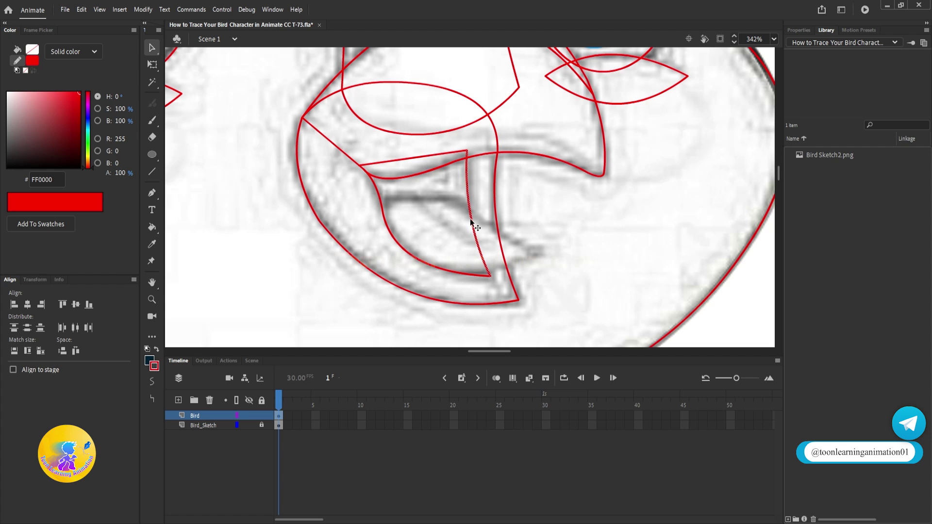
key(ctrl+g)
double_click(470, 218)
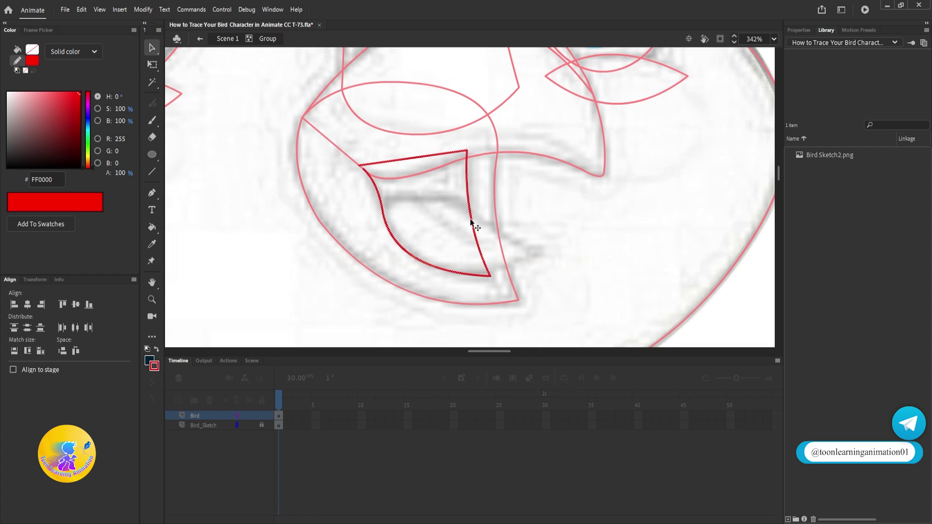
ctrl+scroll(368, 164, up, 2)
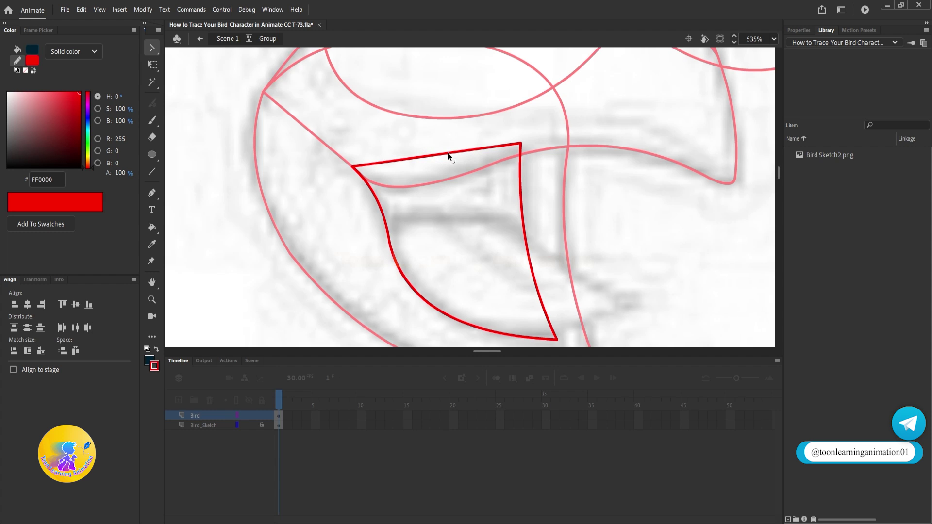
drag(444, 153, 470, 99)
drag(417, 116, 373, 101)
scroll(357, 186, down, 1)
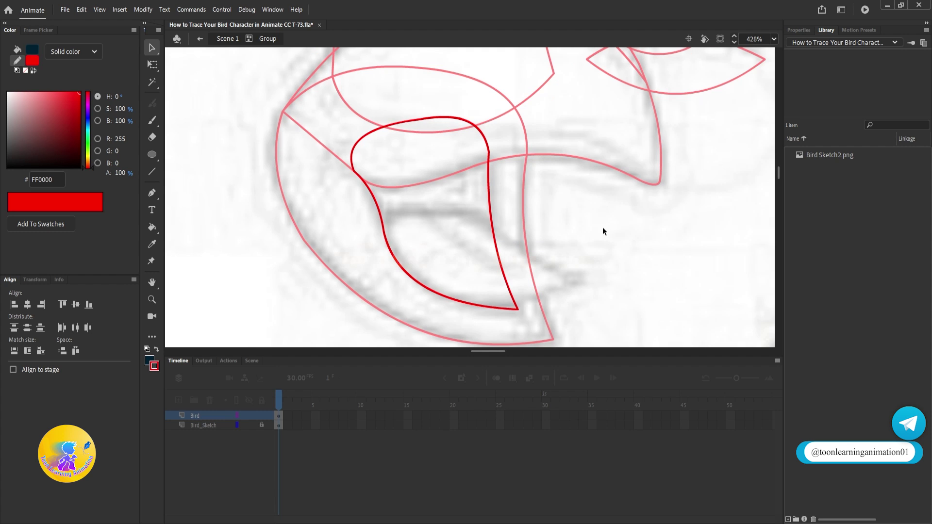
double_click(602, 227)
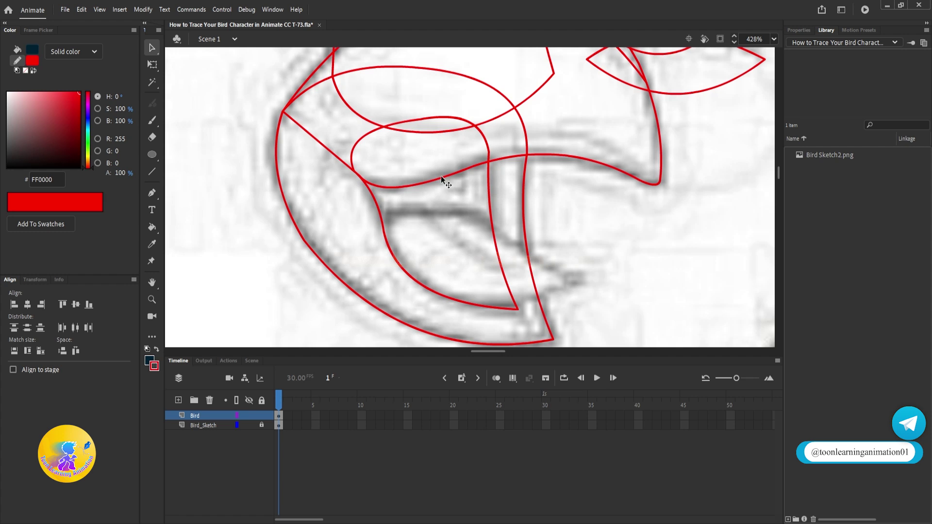
Trace the tongue inside the mouth with a curved lower edge, pointed tip, two-lobed top and central crease
drag(442, 180, 426, 175)
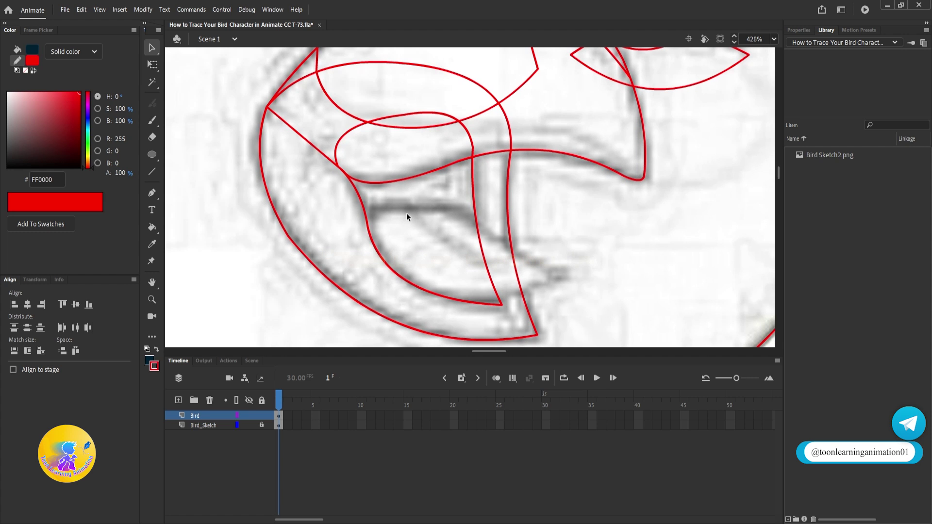
click(152, 171)
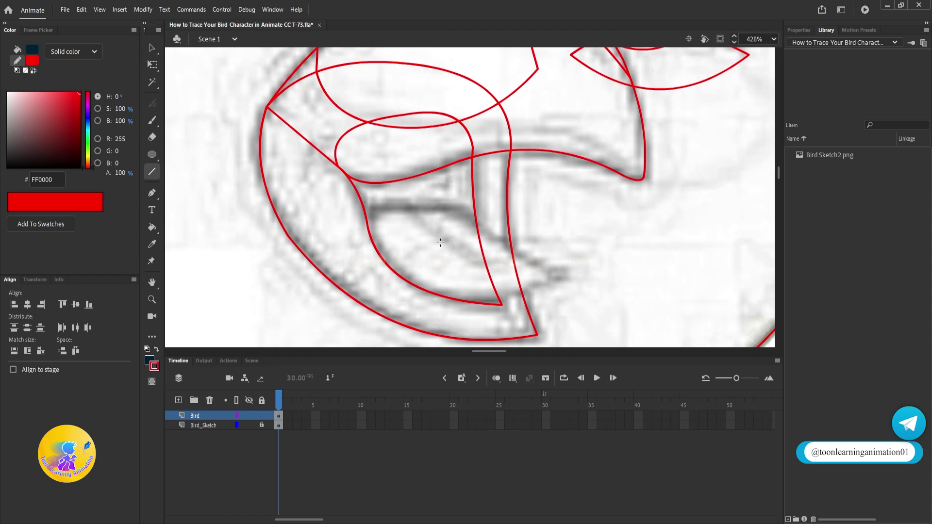
mouse_move(370, 206)
mouse_down()
mouse_move(460, 284)
mouse_move(564, 276)
mouse_up()
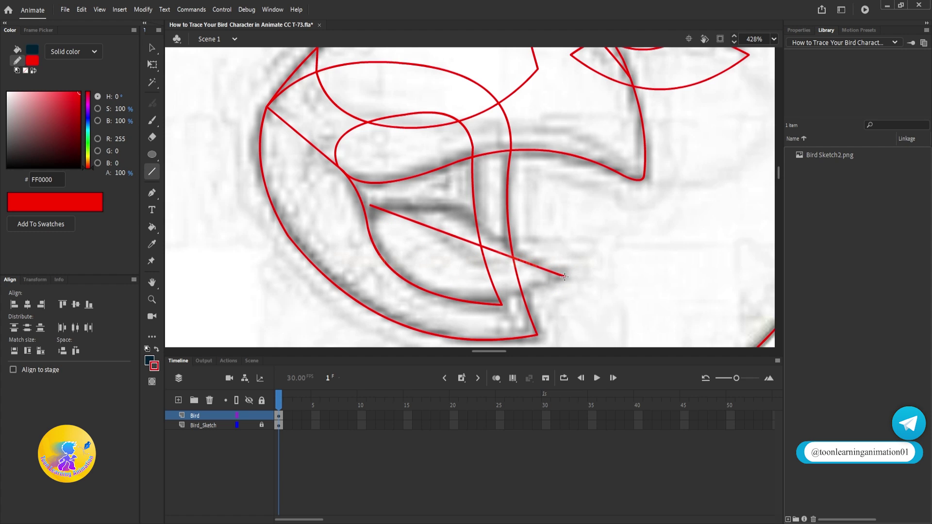
drag(474, 245, 431, 290)
mouse_move(564, 276)
mouse_down()
mouse_move(459, 200)
mouse_move(491, 233)
mouse_up()
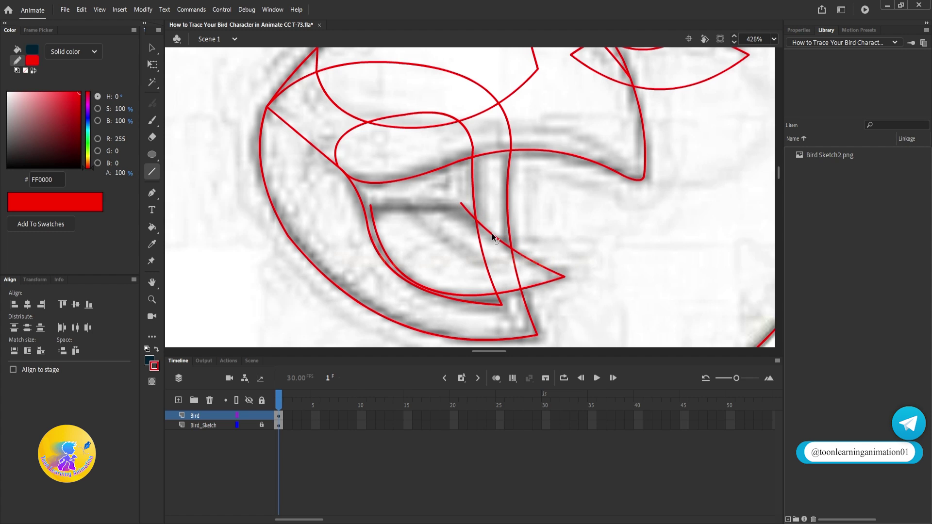
drag(461, 206, 372, 206)
drag(445, 201, 456, 253)
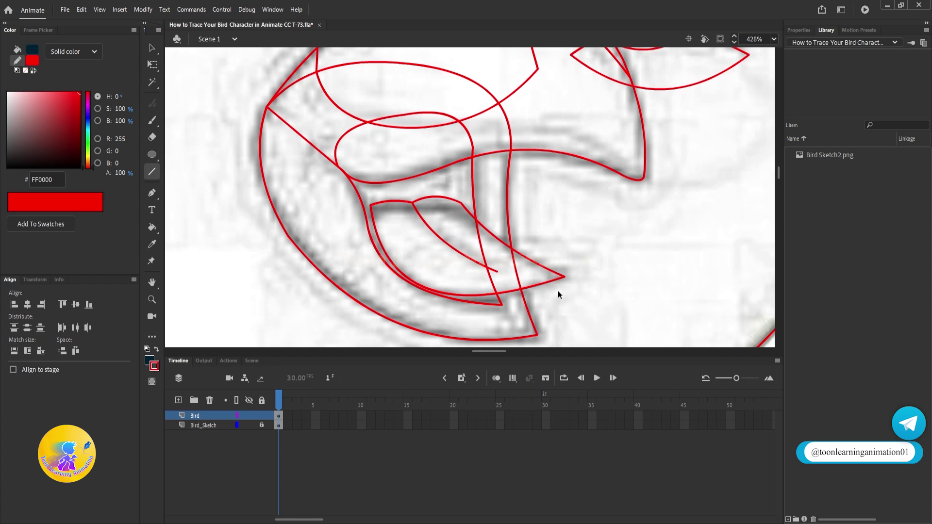
Group the tongue outline with its crease and open the group for line editing at the tip
double_click(546, 282)
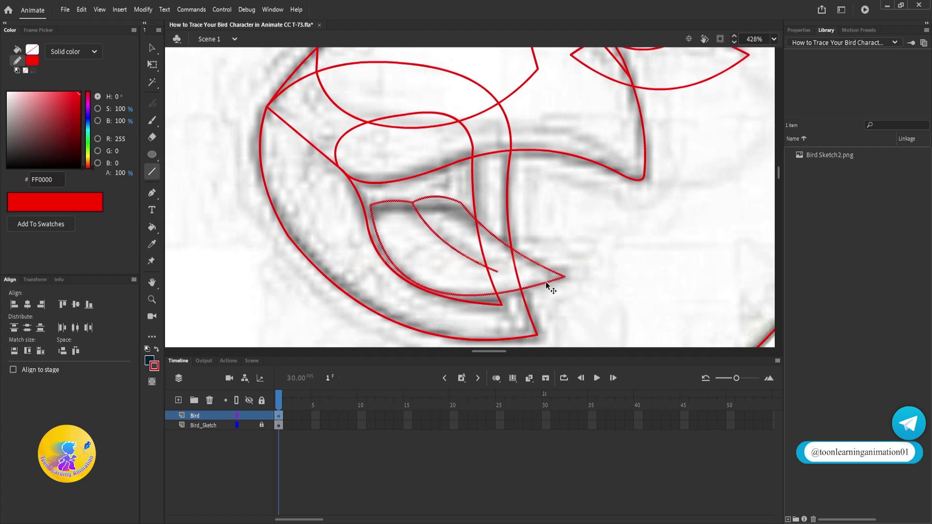
key(ctrl+g)
double_click(548, 281)
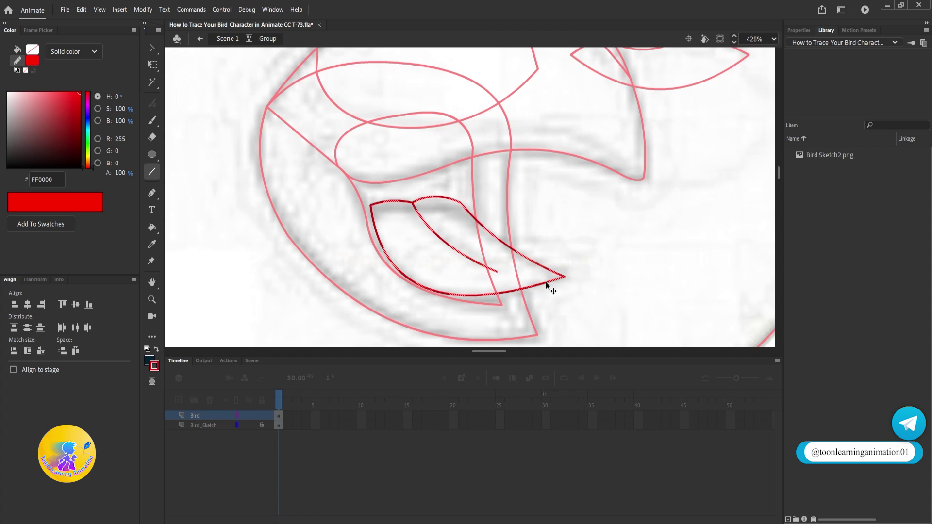
scroll(564, 275, up, 3)
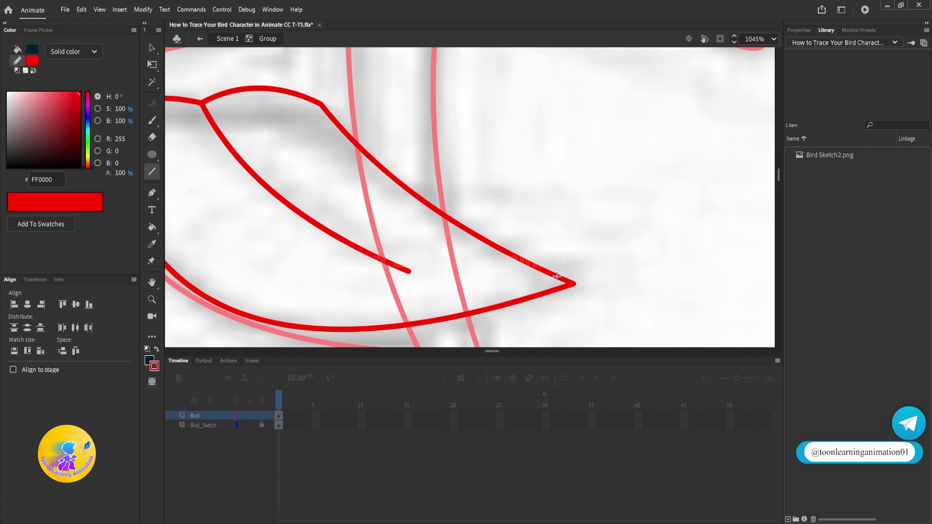
key(v)
click(154, 173)
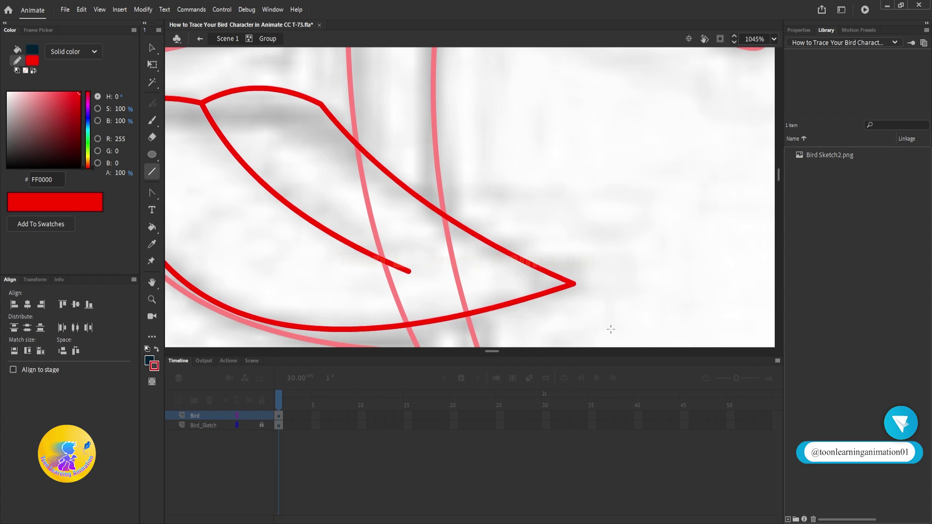
Cut off the sharp point of the tongue, bend the short end line into a rounded tip, and leave the group
ctrl+click(570, 281)
key(Delete)
ctrl+click(568, 286)
key(Delete)
key(v)
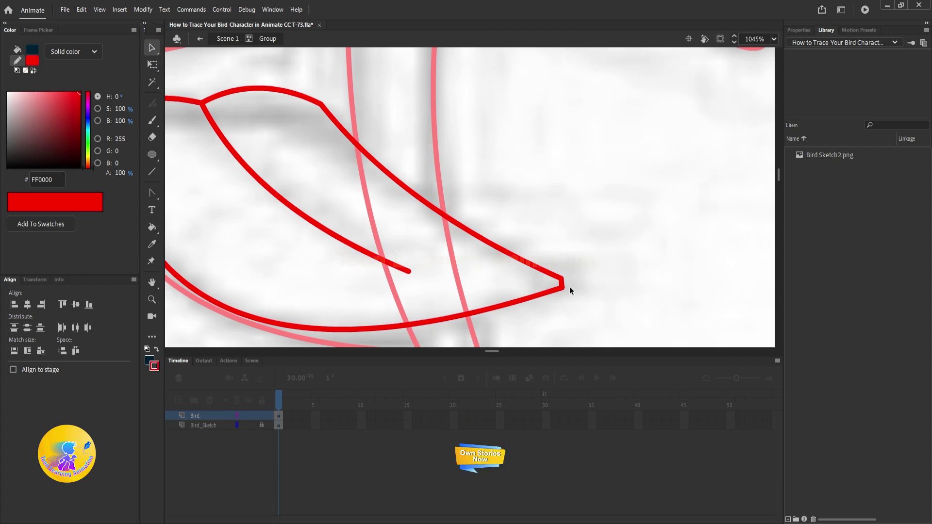
drag(561, 283, 567, 284)
scroll(515, 256, down, 5)
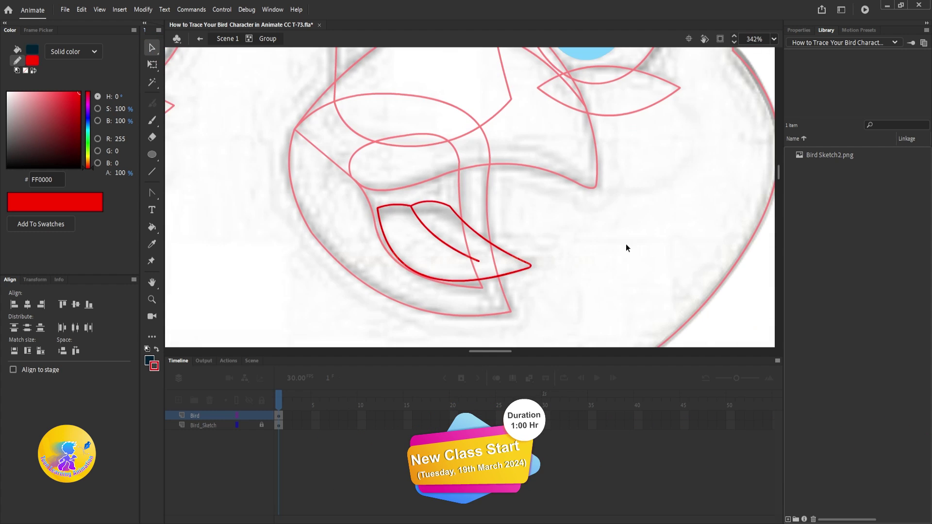
double_click(555, 261)
scroll(505, 283, down, 3)
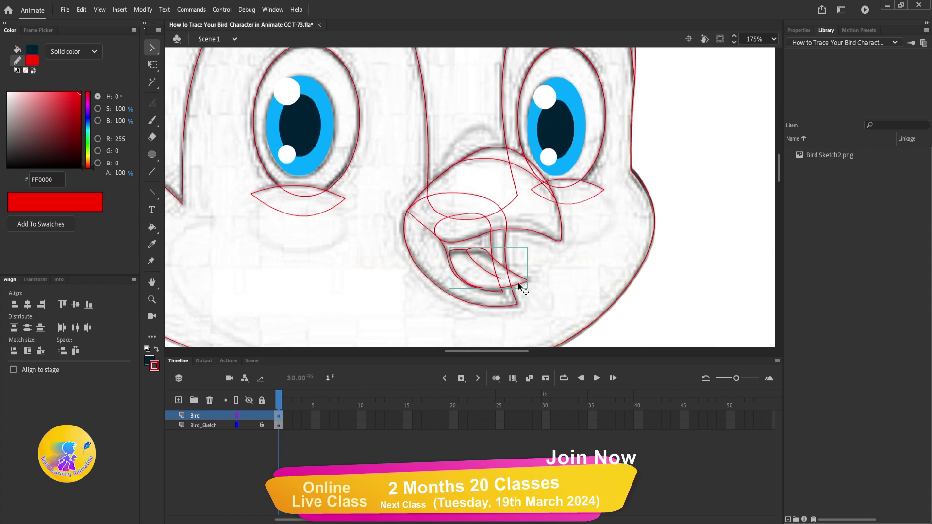
Group the beak, mouth and tongue outlines, try moving the whole beak aside, and undo the move
drag(556, 304, 461, 261)
drag(531, 257, 676, 207)
key(ctrl+g)
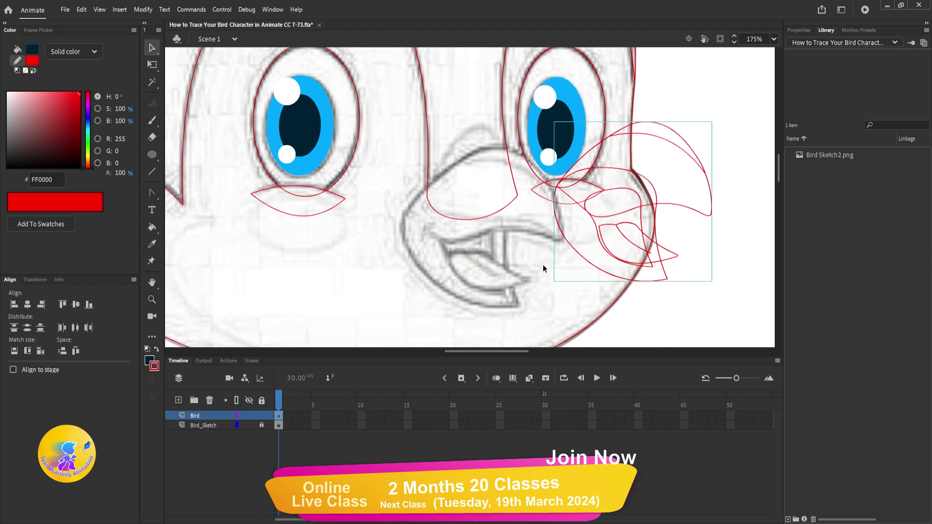
key(ctrl+z)
Open the head group and draw a line across the chin, curved to run just above the lower head outline
scroll(435, 217, down, 5)
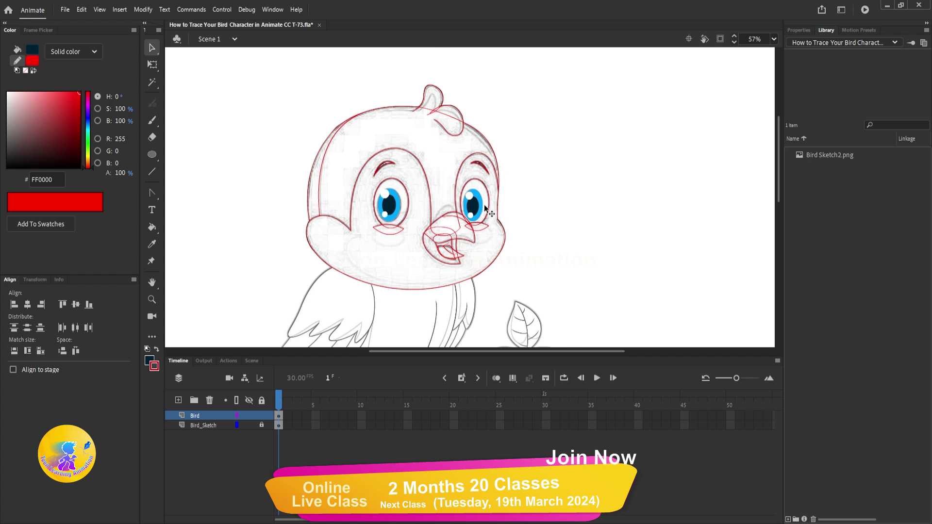
scroll(404, 215, up, 2)
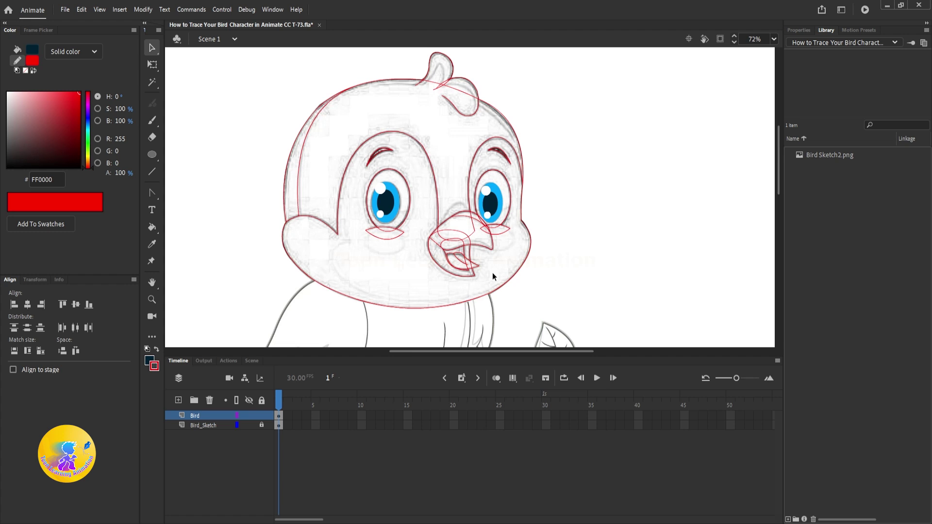
scroll(490, 301, up, 1)
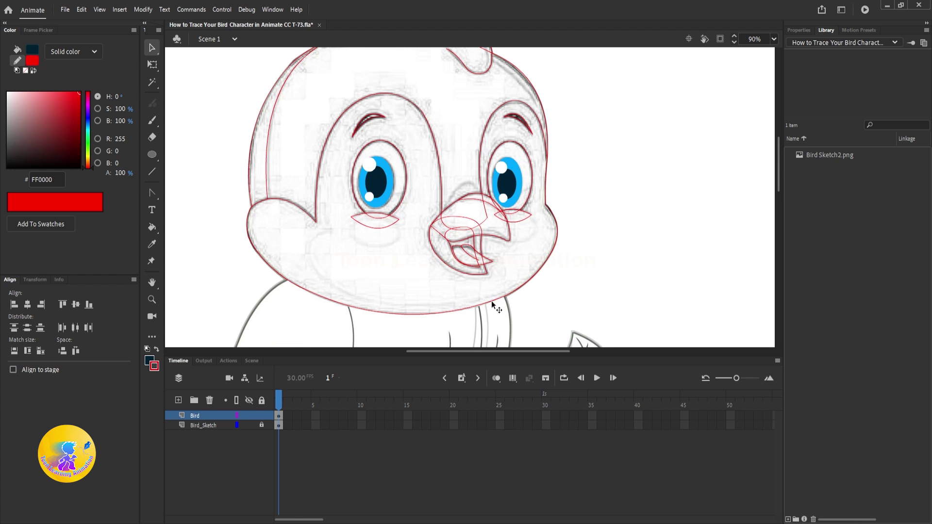
double_click(490, 299)
click(151, 172)
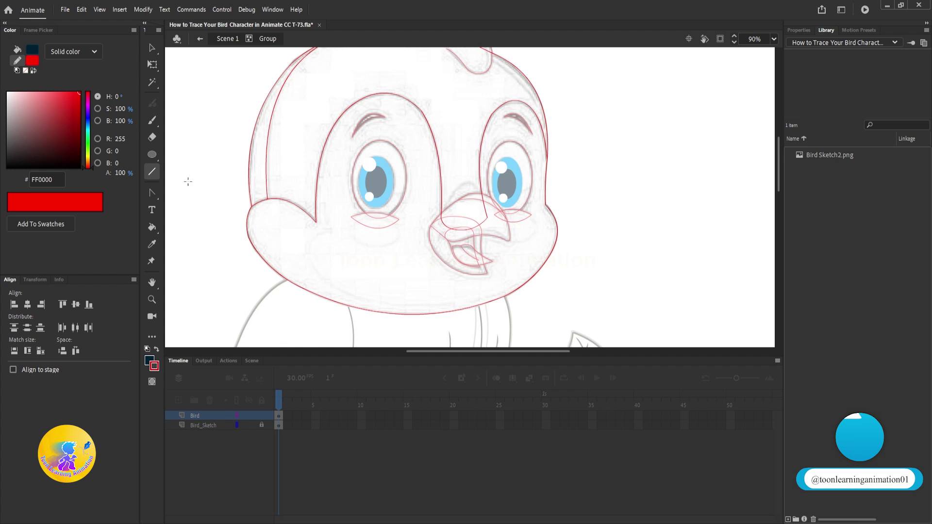
mouse_move(539, 270)
mouse_down()
mouse_move(307, 284)
mouse_move(333, 286)
mouse_up()
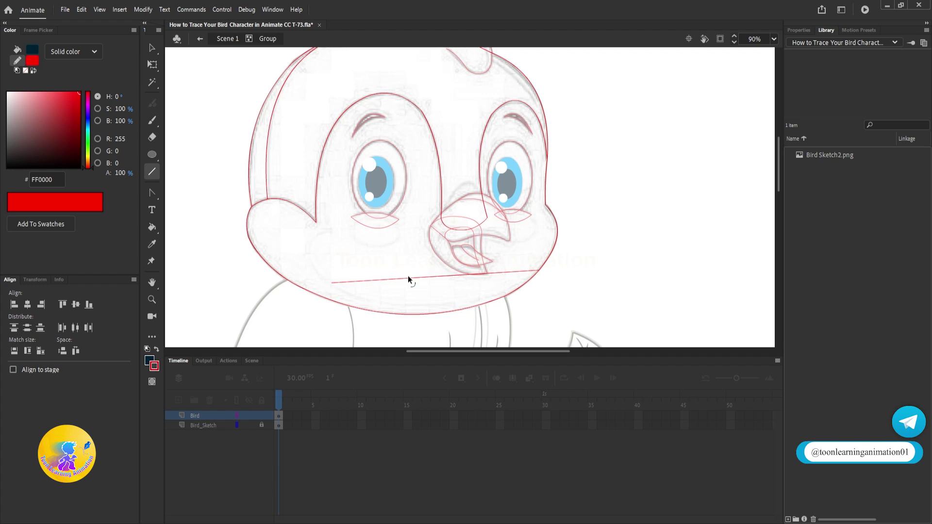
mouse_move(410, 275)
mouse_down()
mouse_move(406, 306)
mouse_move(425, 309)
mouse_up()
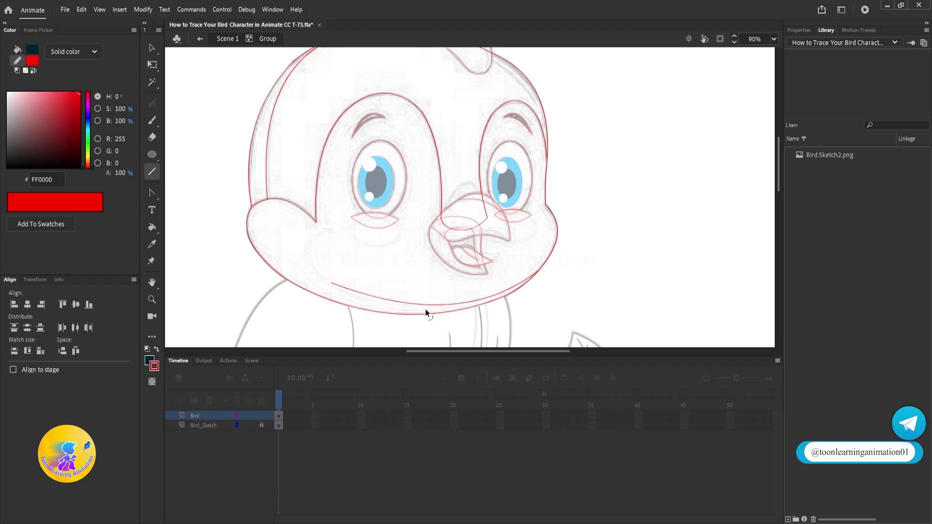
mouse_move(331, 283)
mouse_down()
mouse_move(315, 242)
mouse_move(331, 232)
mouse_up()
scroll(321, 285, up, 5)
key(ctrl+z)
key(ctrl+z)
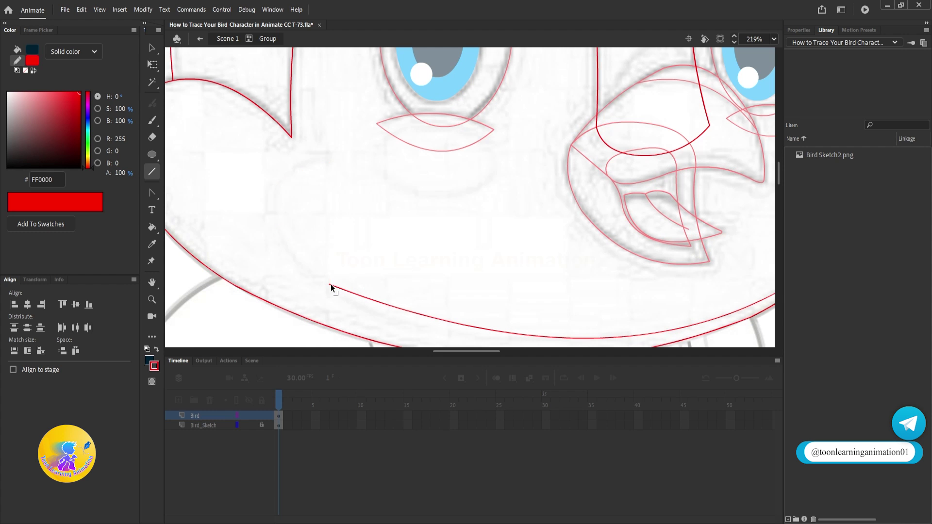
Continue the inner face line with a rounded cheek bulge and a curve up to the left eye arch, then leave the group
mouse_move(329, 284)
mouse_down()
mouse_move(274, 235)
mouse_move(327, 155)
mouse_up()
mouse_move(297, 198)
mouse_down()
mouse_move(285, 183)
mouse_move(272, 188)
mouse_up()
scroll(405, 124, down, 4)
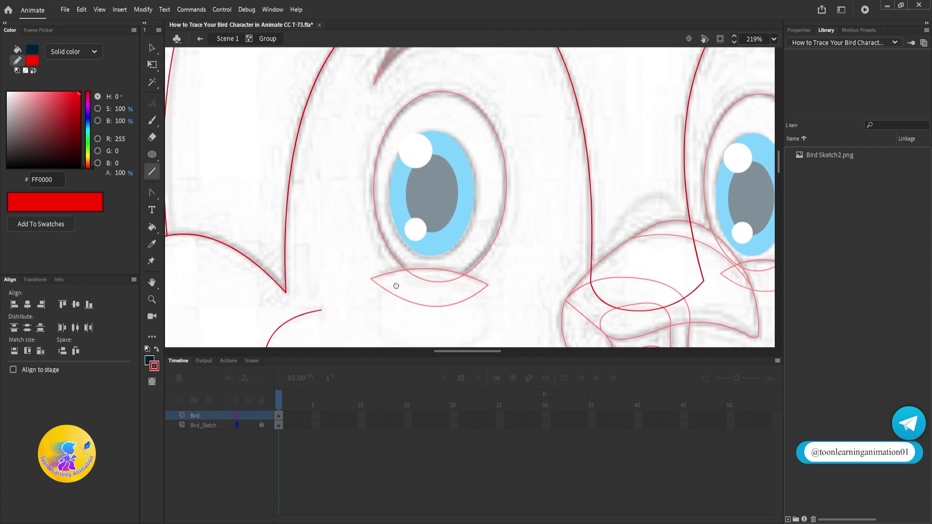
mouse_move(318, 296)
mouse_down()
mouse_move(318, 242)
mouse_move(351, 104)
mouse_up()
drag(341, 190, 307, 184)
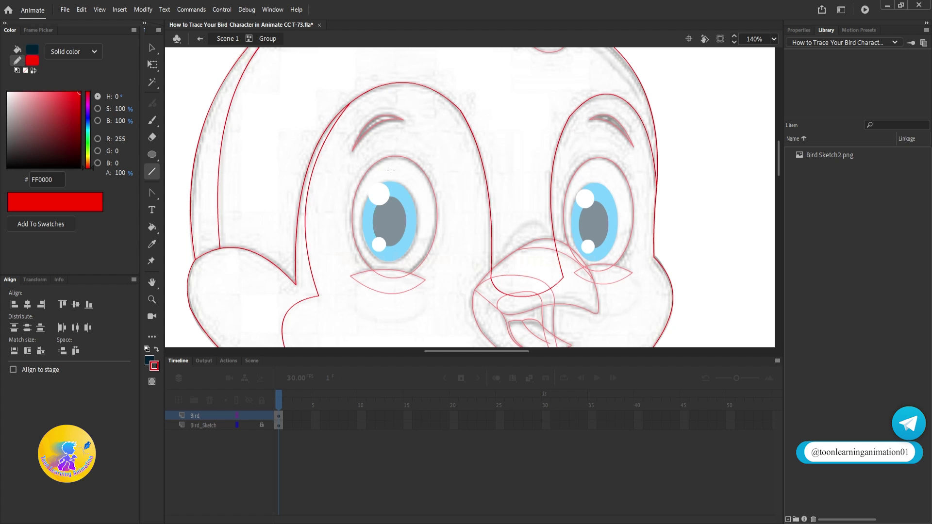
ctrl+double_click(460, 176)
Stretch the oval outline of the left eye upward and widen it slightly beyond the sketched eye edge
scroll(389, 148, down, 6)
scroll(402, 183, up, 5)
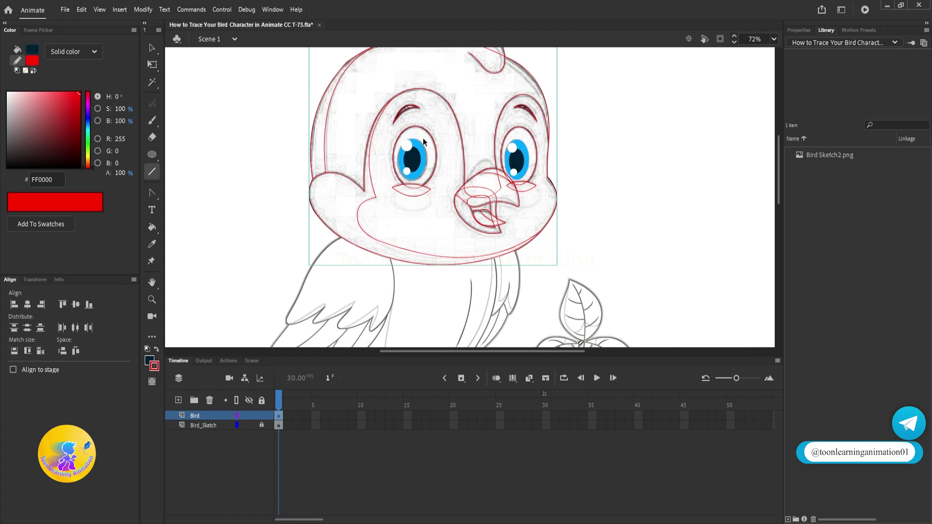
scroll(416, 209, up, 2)
scroll(415, 209, up, 5)
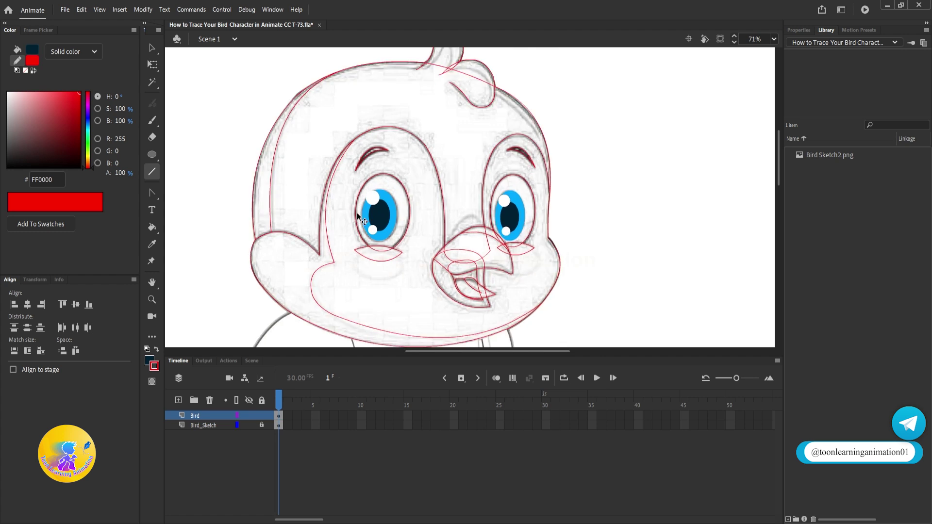
key(v)
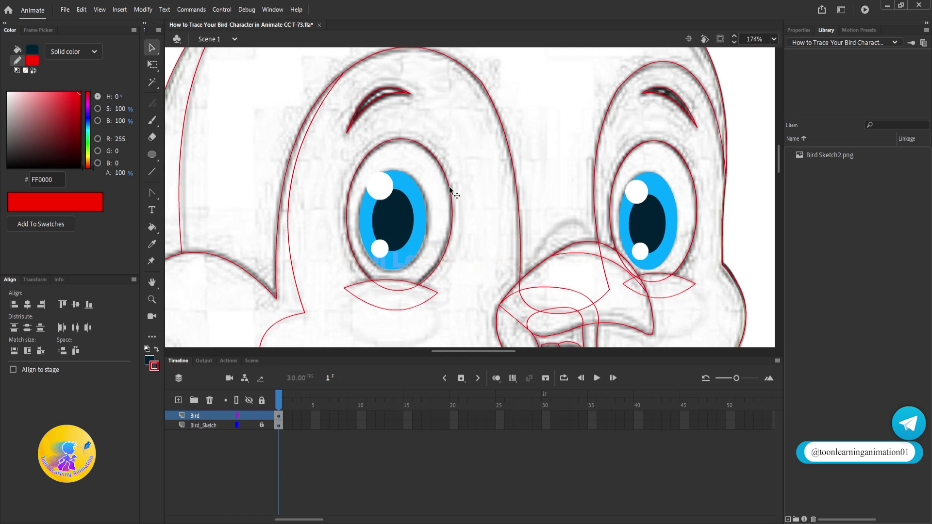
drag(455, 156, 439, 177)
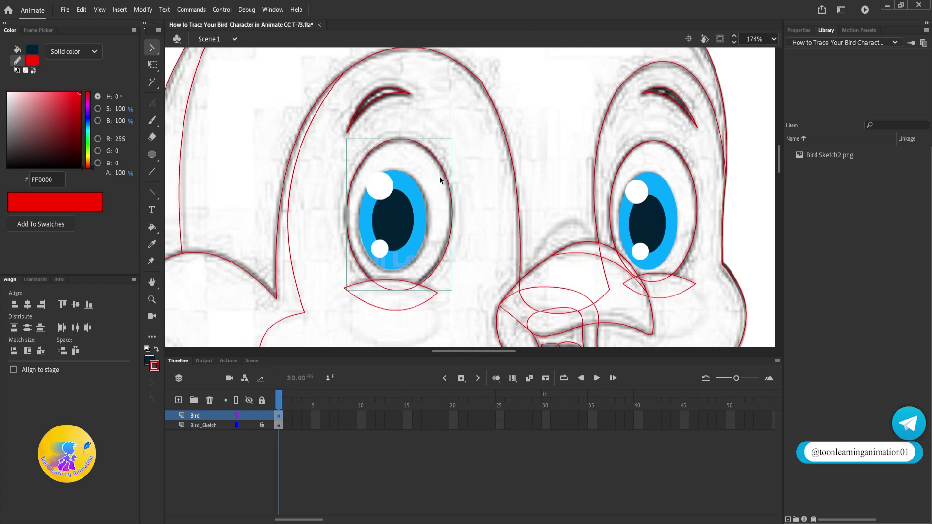
click(152, 64)
drag(399, 139, 400, 127)
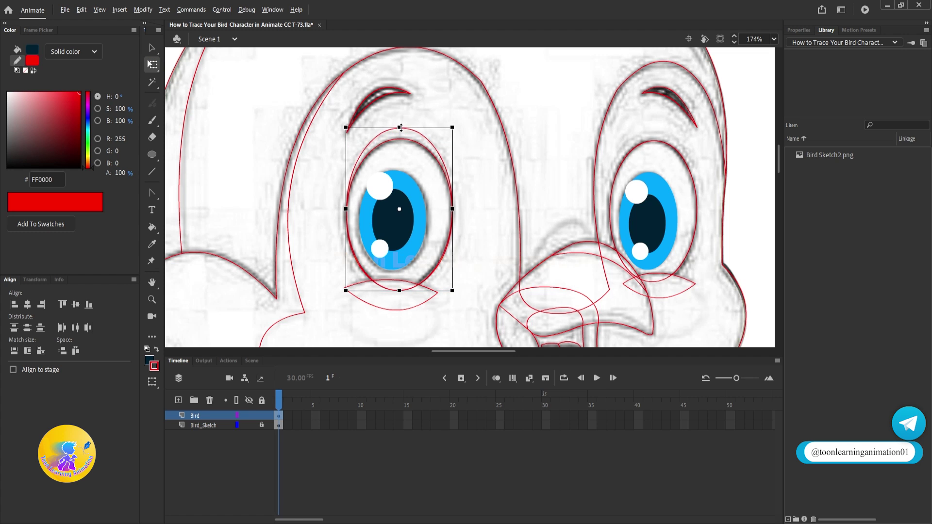
key(alt)
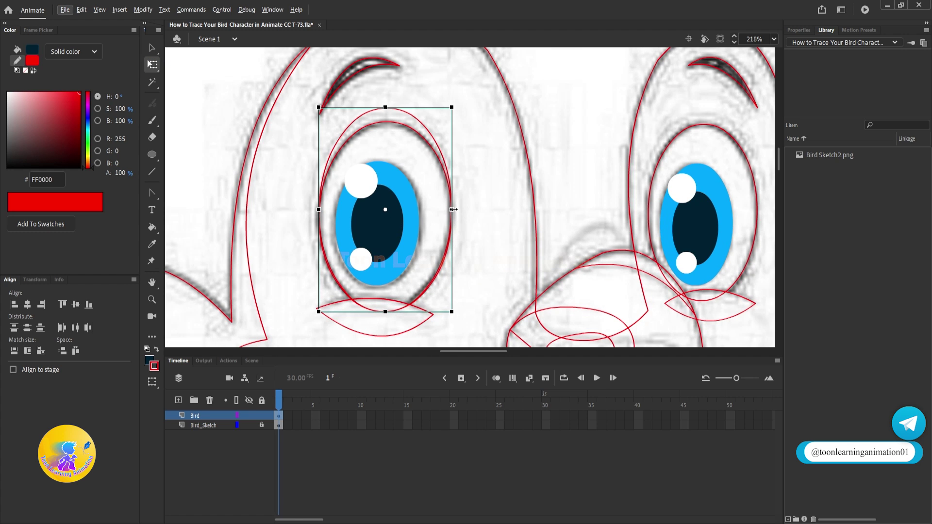
drag(452, 209, 458, 208)
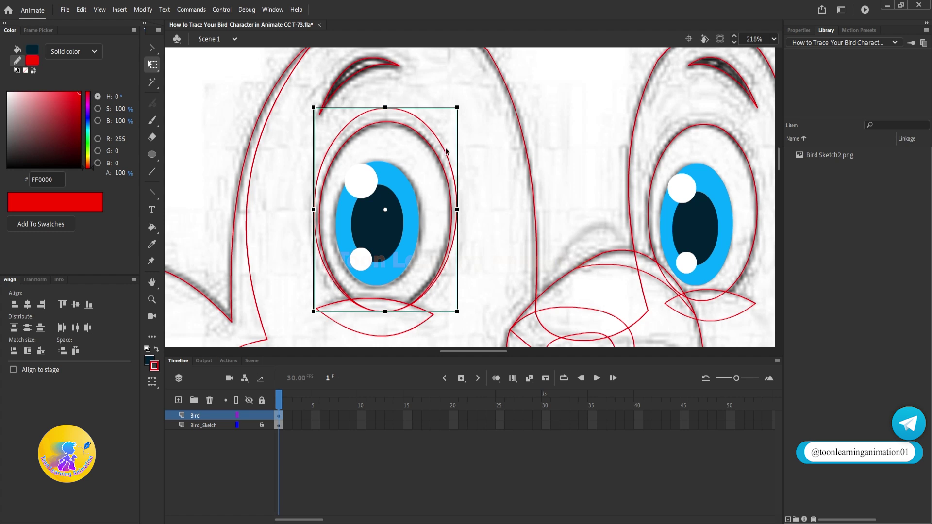
scroll(318, 215, down, 2)
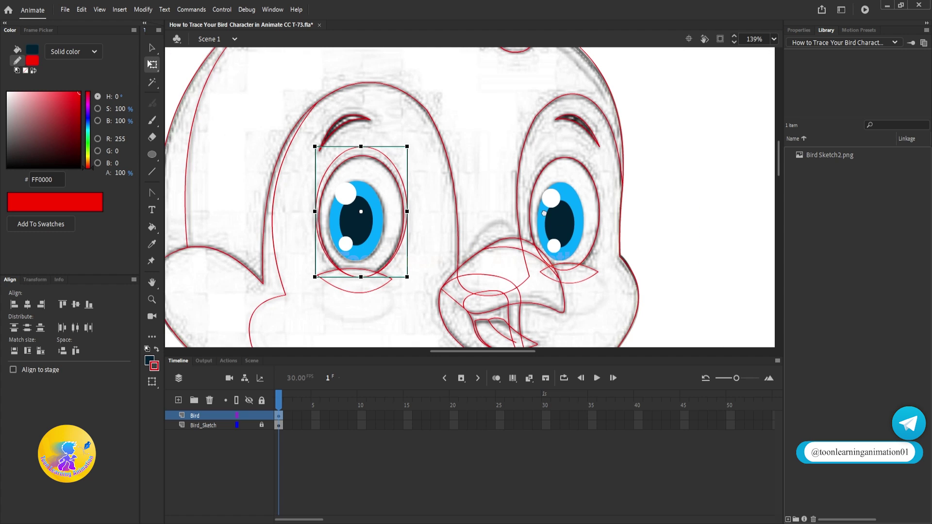
Stretch the oval outline of the right eye upward, widen it slightly to match the left one, and deselect it
drag(360, 145, 278, 156)
scroll(269, 153, up, 4)
scroll(278, 154, down, 4)
drag(543, 187, 494, 192)
scroll(454, 191, up, 3)
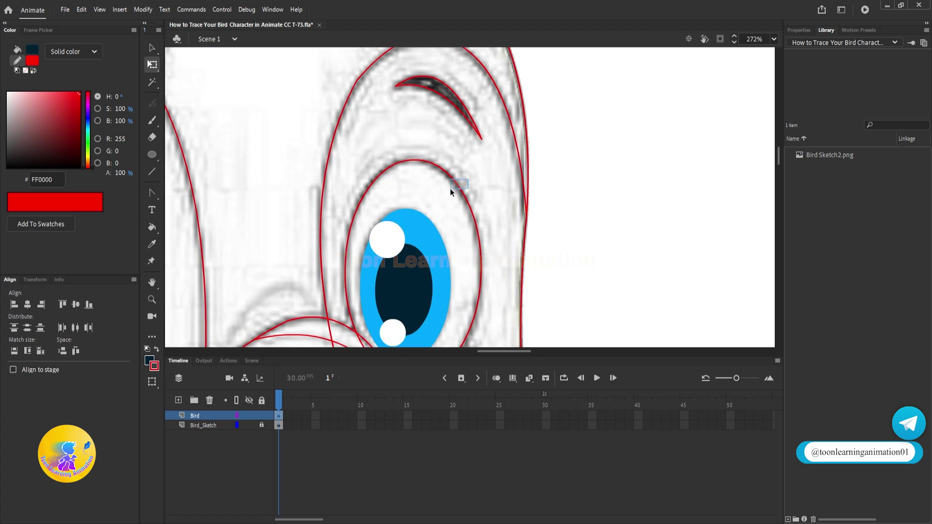
click(450, 191)
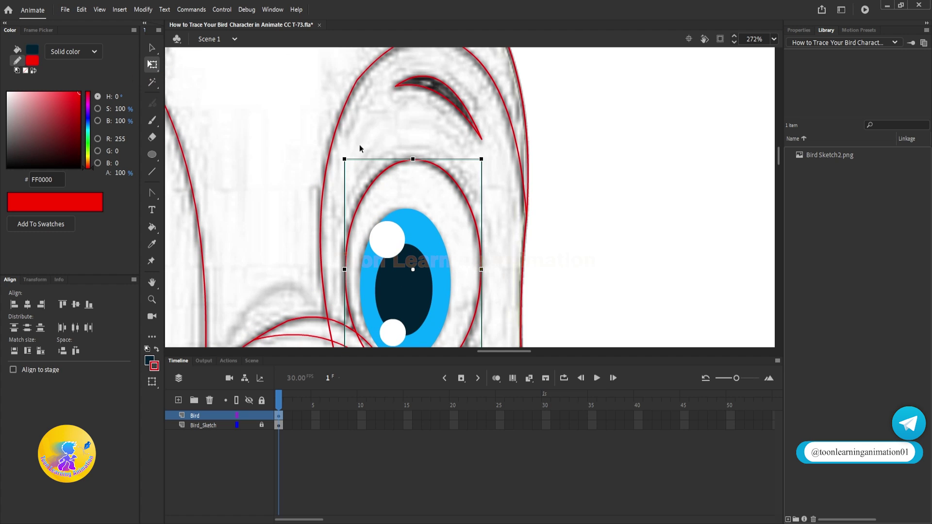
drag(413, 159, 412, 136)
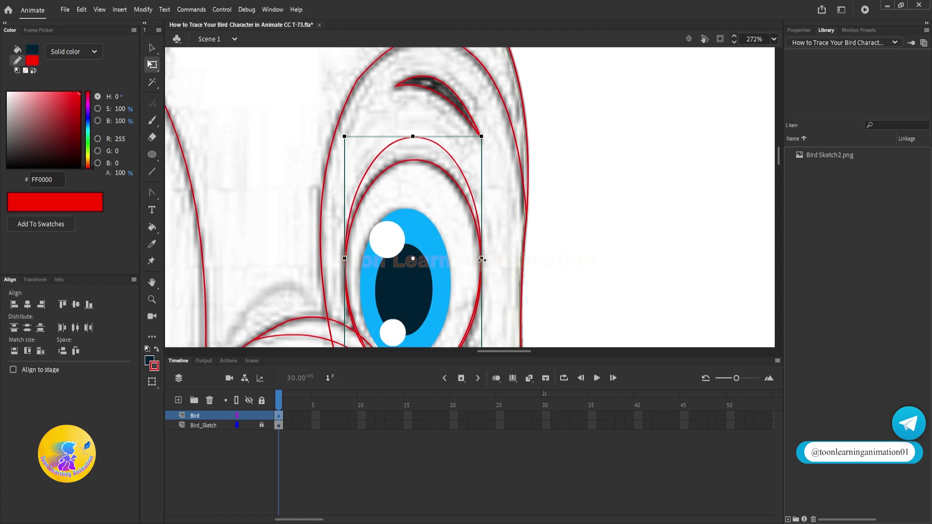
drag(482, 259, 487, 260)
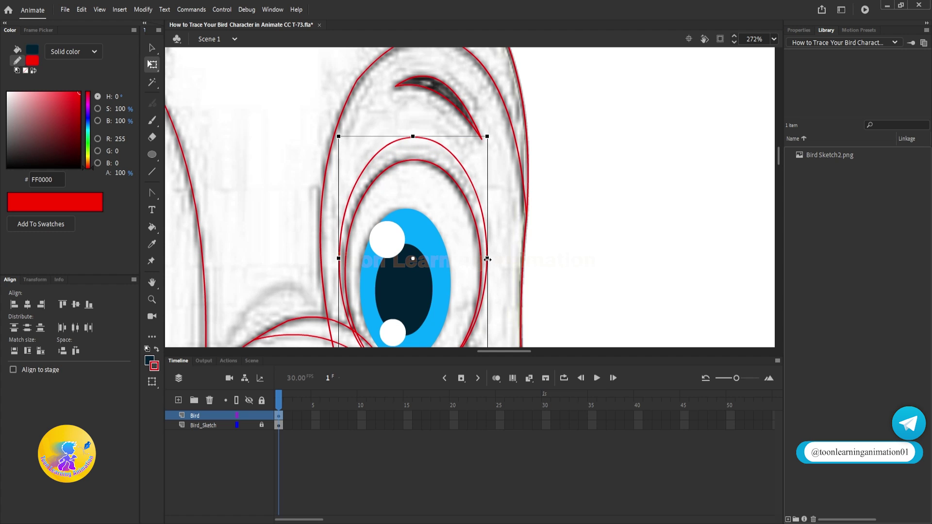
scroll(444, 196, down, 6)
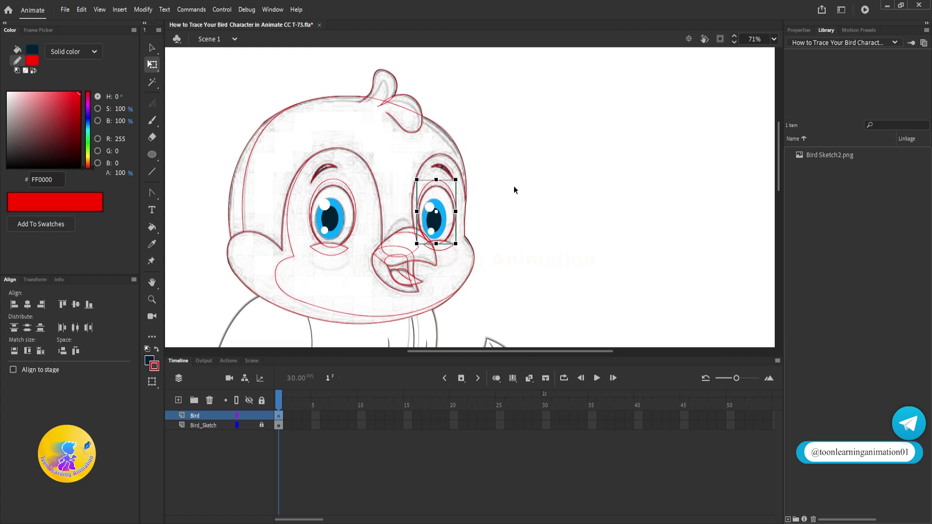
key(v)
click(525, 222)
Open the head group and set the stroke colour to yellow and the fill colour to FFFF00
drag(531, 234, 559, 245)
scroll(339, 189, down, 6)
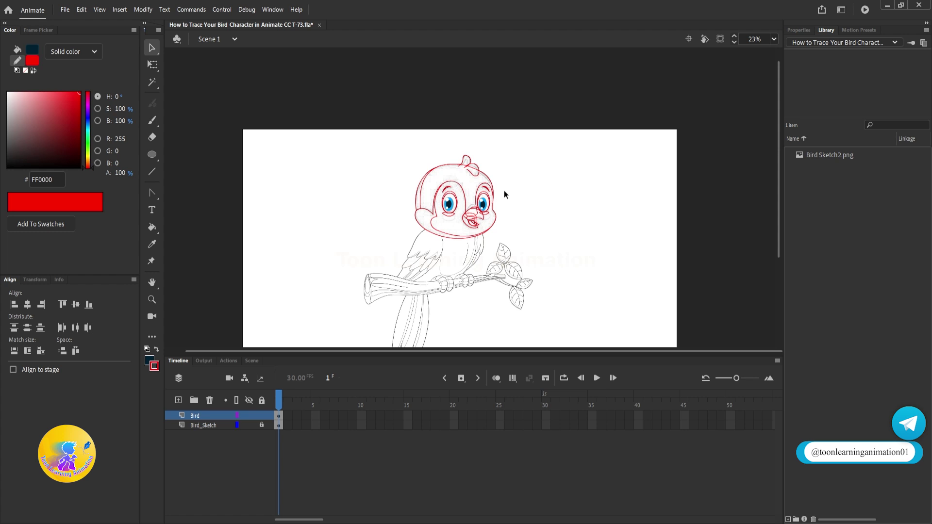
scroll(503, 199, up, 6)
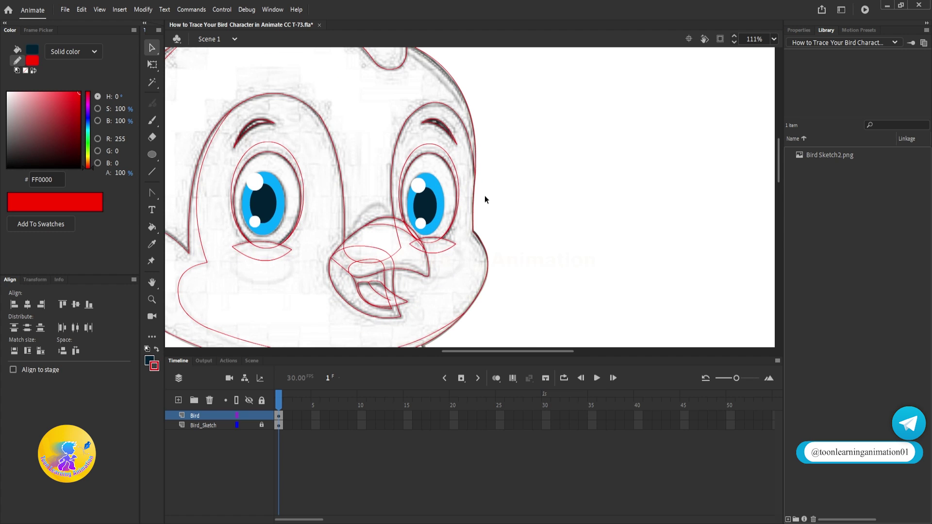
scroll(484, 195, down, 1)
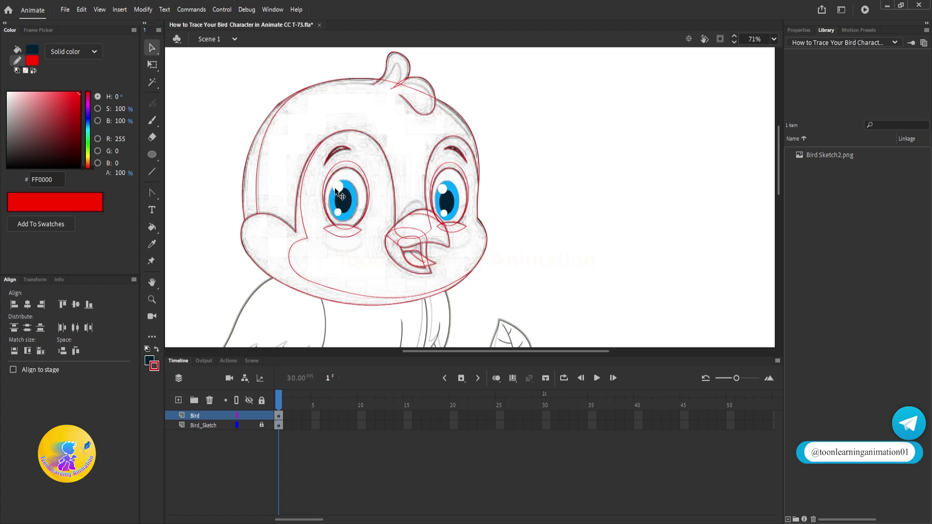
double_click(311, 87)
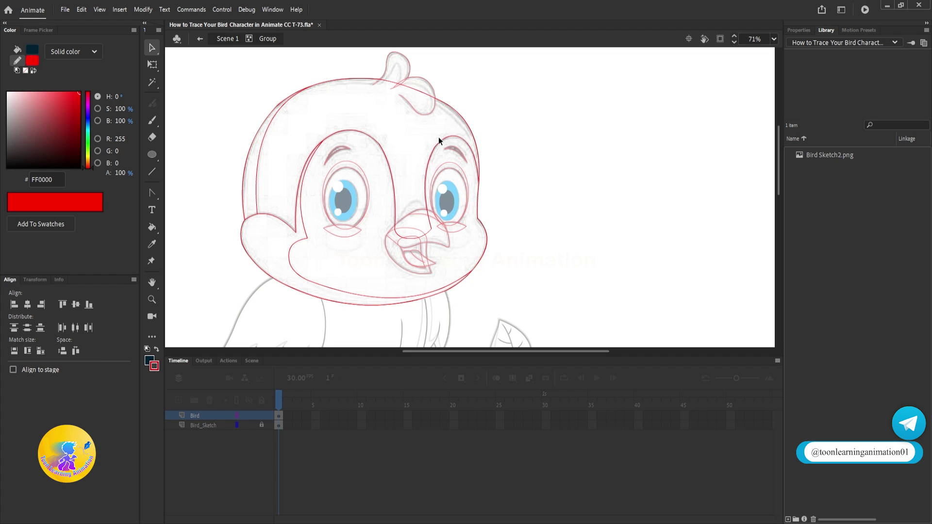
click(88, 162)
drag(87, 158, 87, 155)
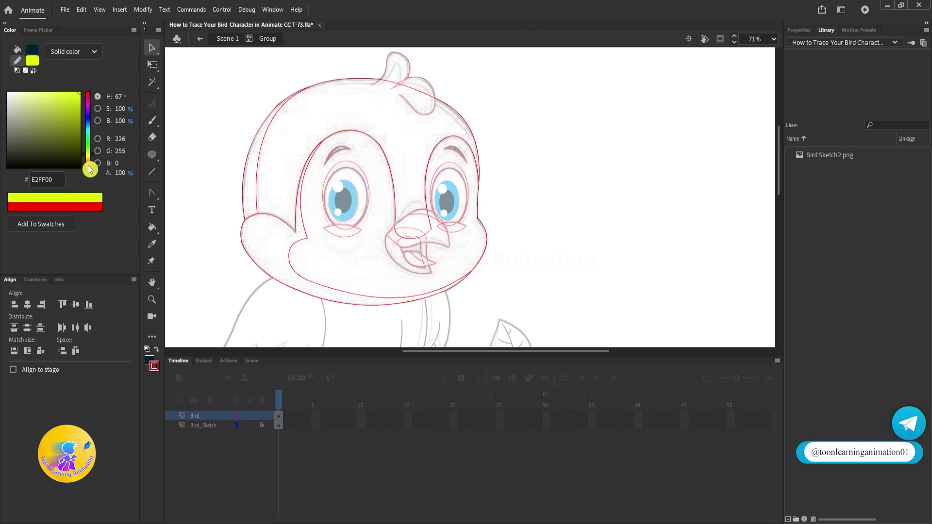
click(150, 361)
click(192, 461)
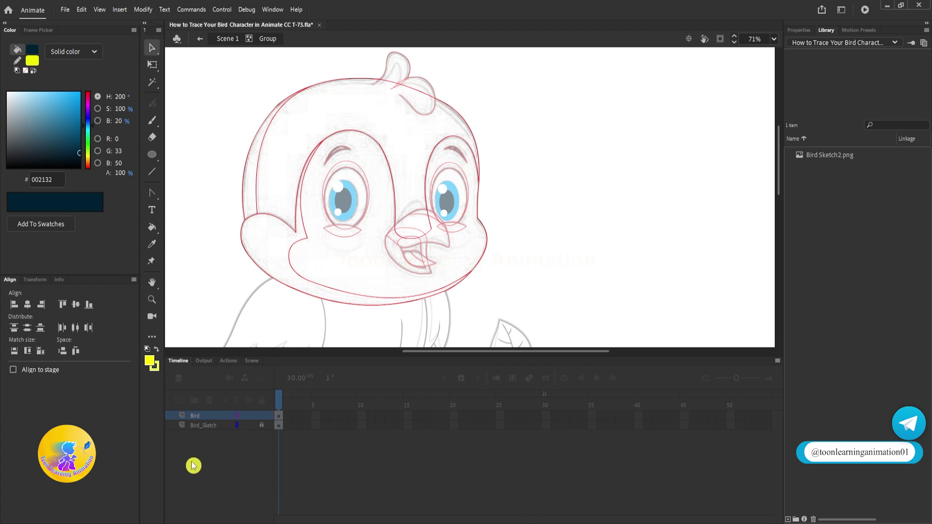
Change the fill colour to FFF300 and fill the head cap, the cheek band and the inner face area with it
click(152, 228)
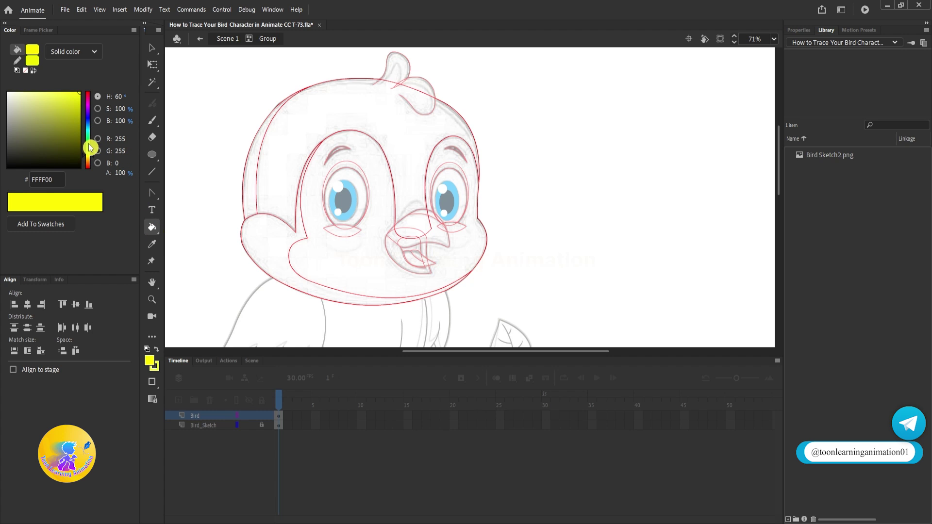
click(90, 160)
click(387, 118)
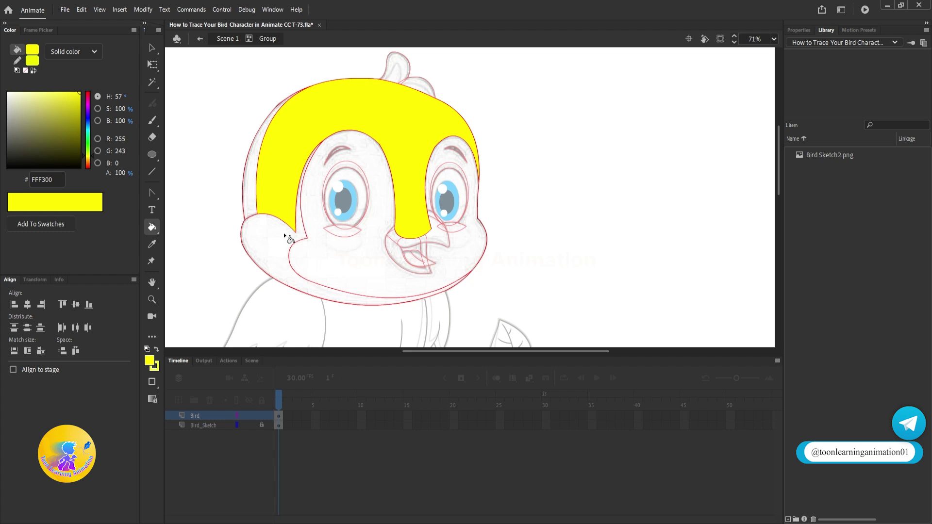
click(275, 245)
click(467, 217)
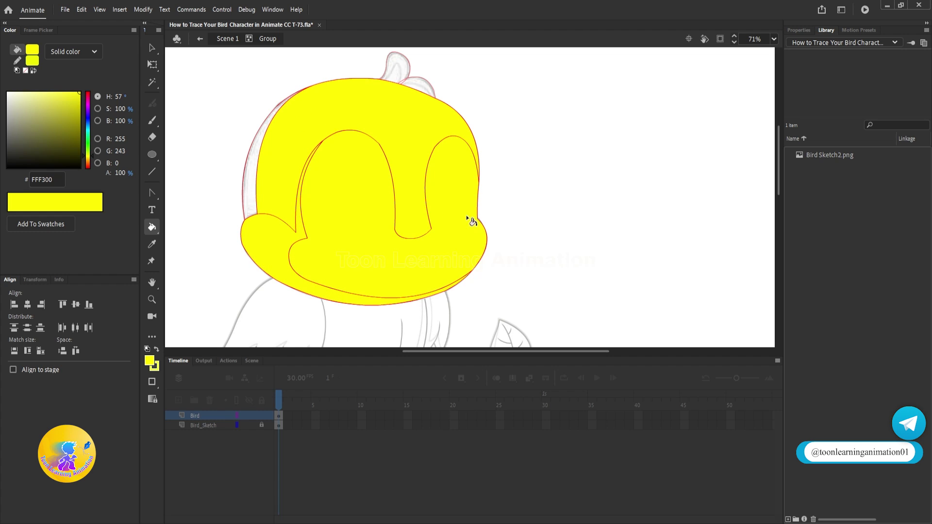
Fill the narrow strip along the back of the head with FFF300 and set the stroke colour to the same yellow
click(255, 163)
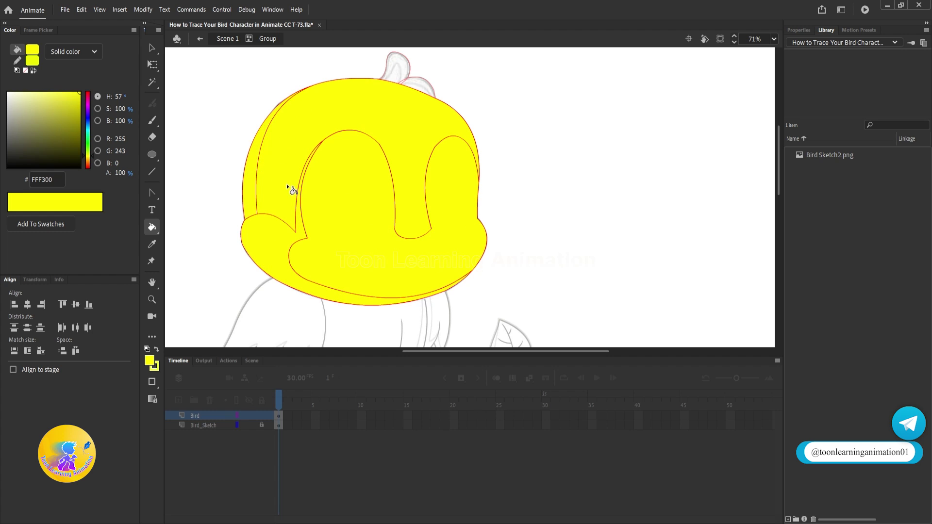
click(158, 367)
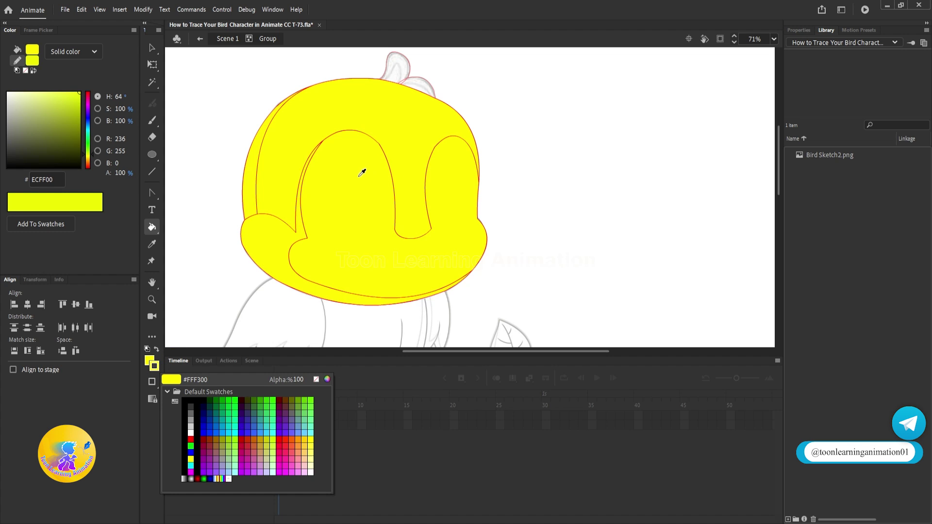
click(359, 176)
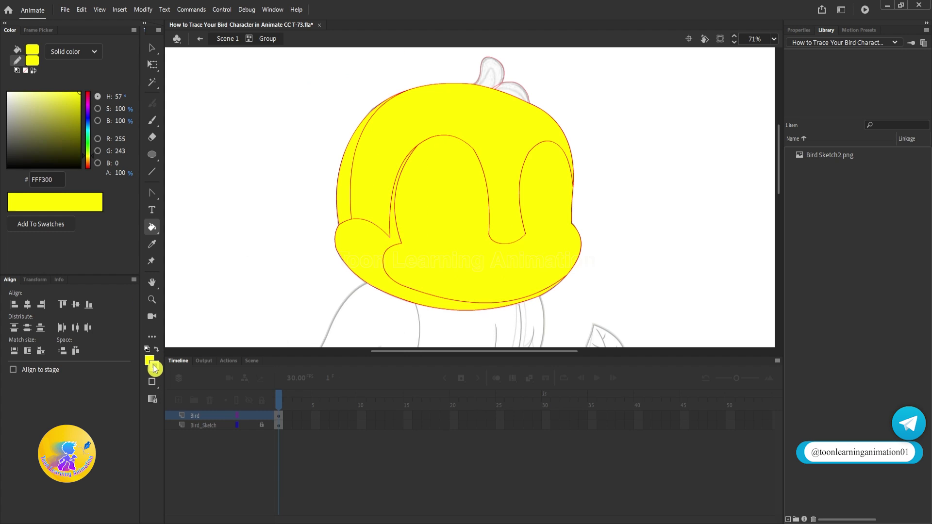
Set the stroke colour to the dark yellow BE9C00
click(154, 367)
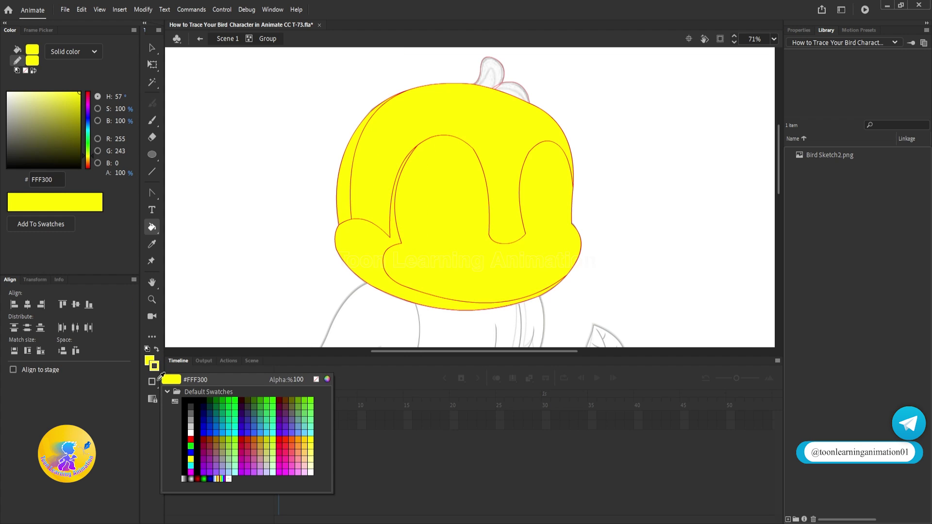
click(329, 385)
click(751, 234)
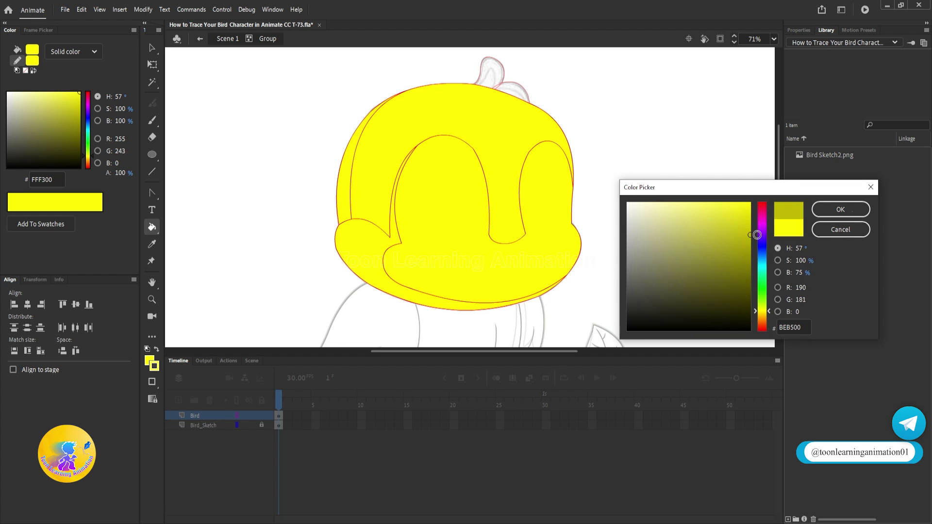
click(764, 313)
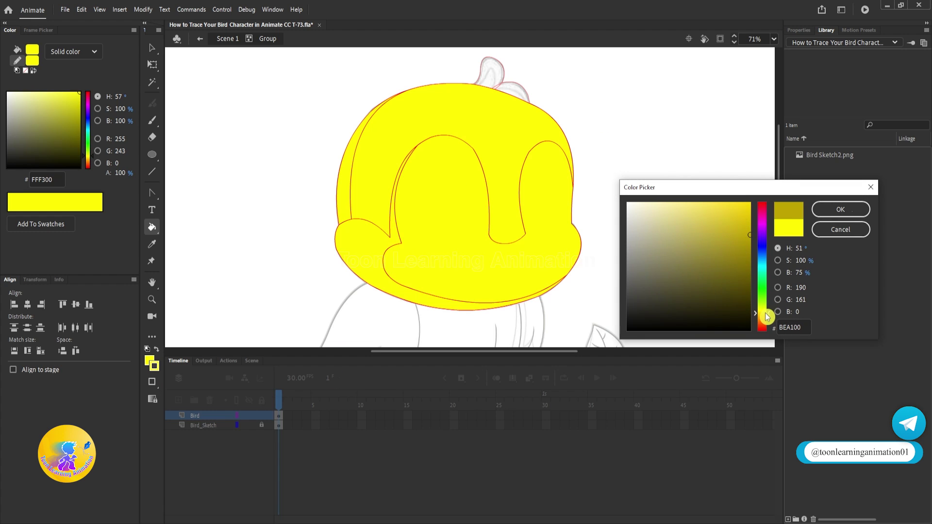
drag(765, 313, 764, 313)
click(840, 209)
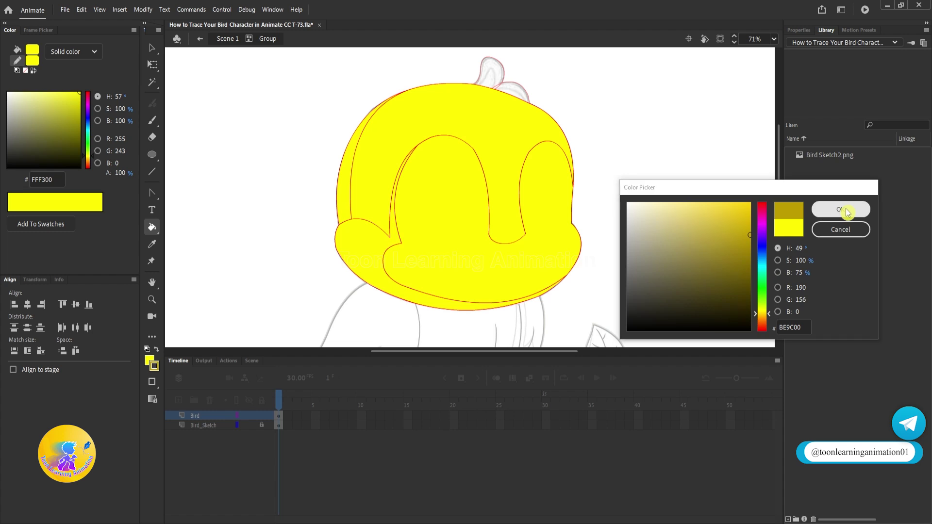
Recolour the outlines of the face area, head cap, back strip and cheek band to BE9C00 with the Ink Bottle tool
click(152, 227)
click(187, 245)
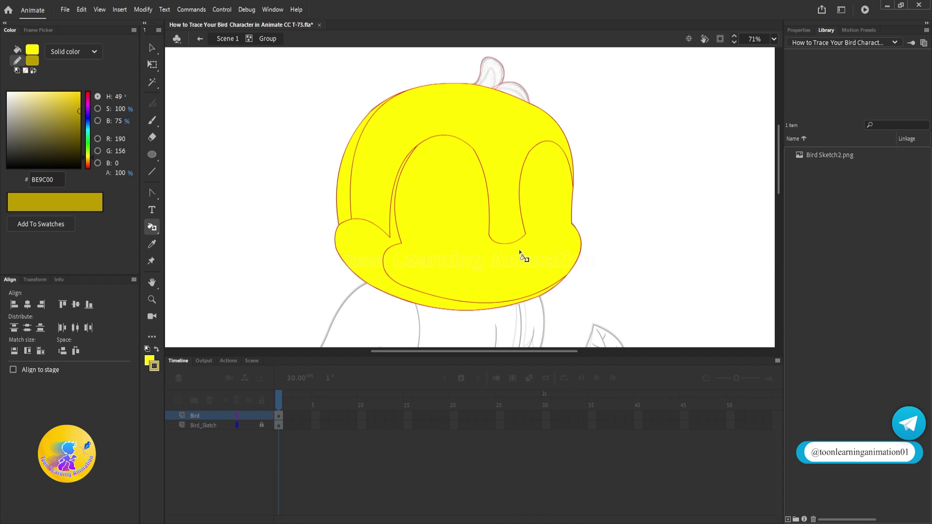
click(470, 213)
click(459, 127)
click(351, 149)
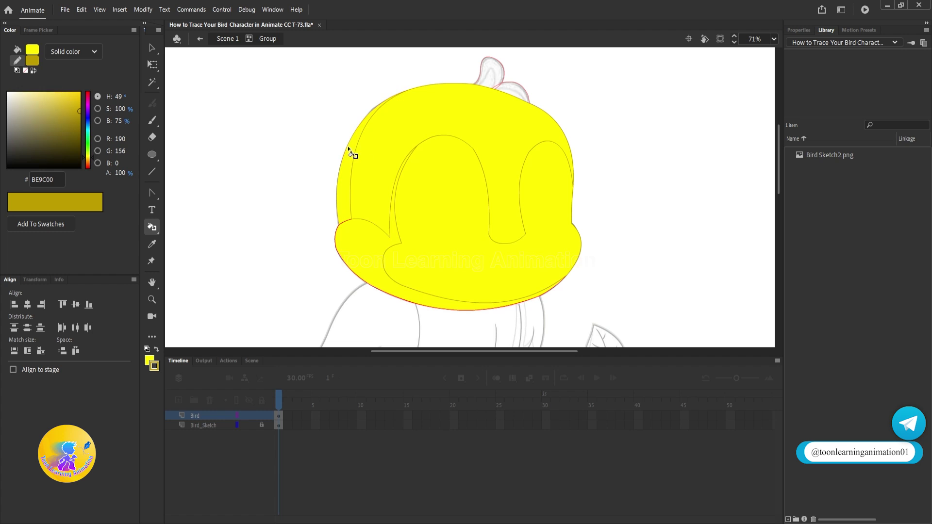
click(416, 301)
Set the Ink Bottle's stroke size to 2 and apply it to the outlines of the head cap, face area and cheek band
click(794, 29)
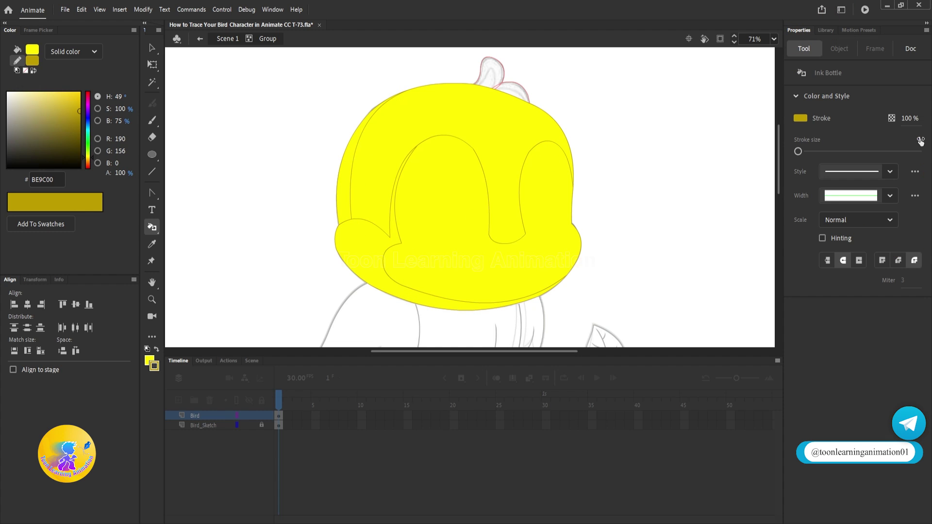
click(918, 139)
text(2)
click(453, 123)
click(436, 256)
click(374, 266)
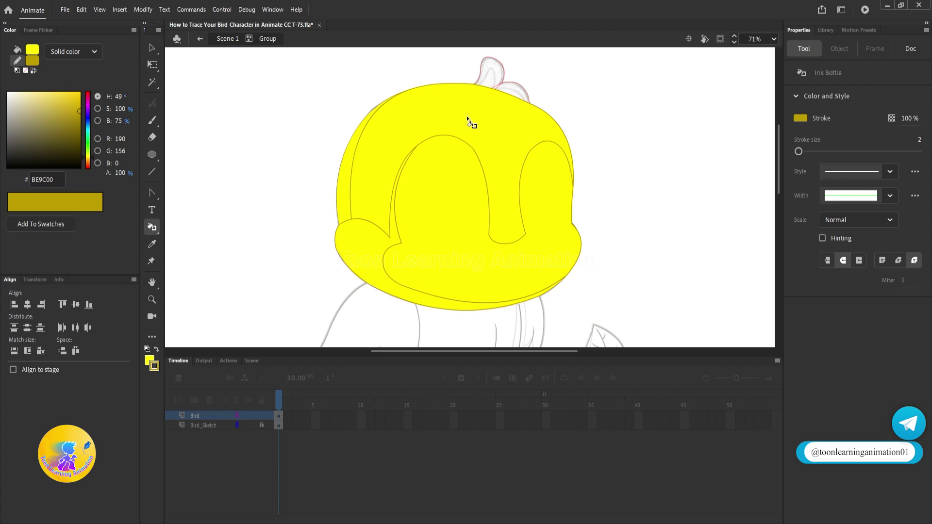
Change the fill of the inner face area to the pale yellow FFF767
click(152, 48)
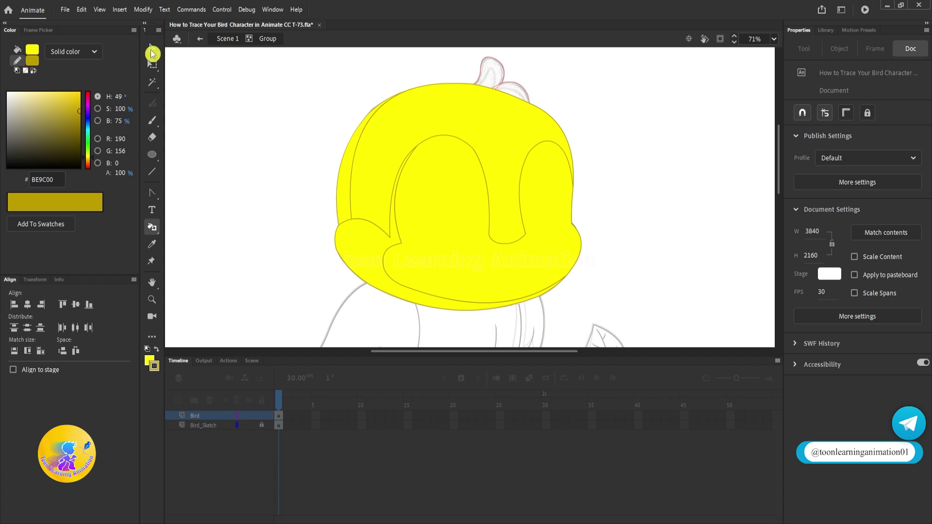
click(454, 192)
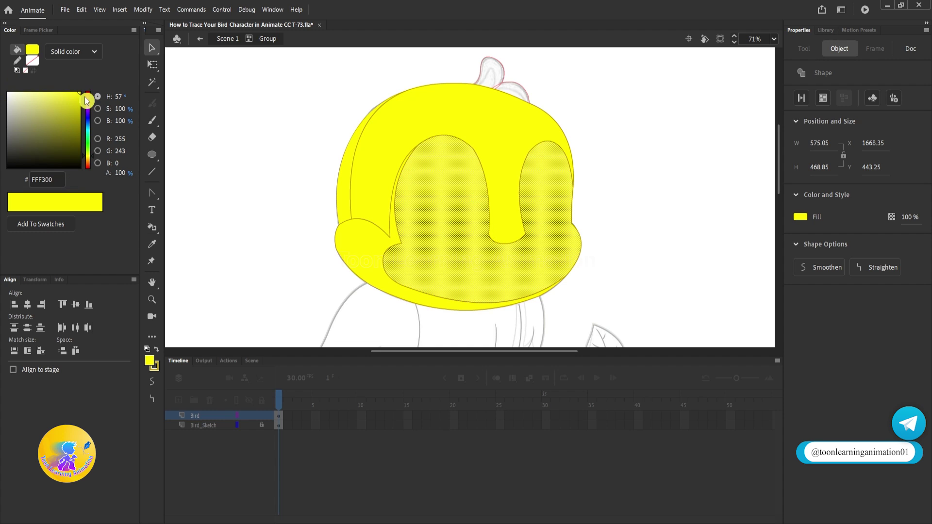
drag(80, 91, 50, 86)
click(660, 155)
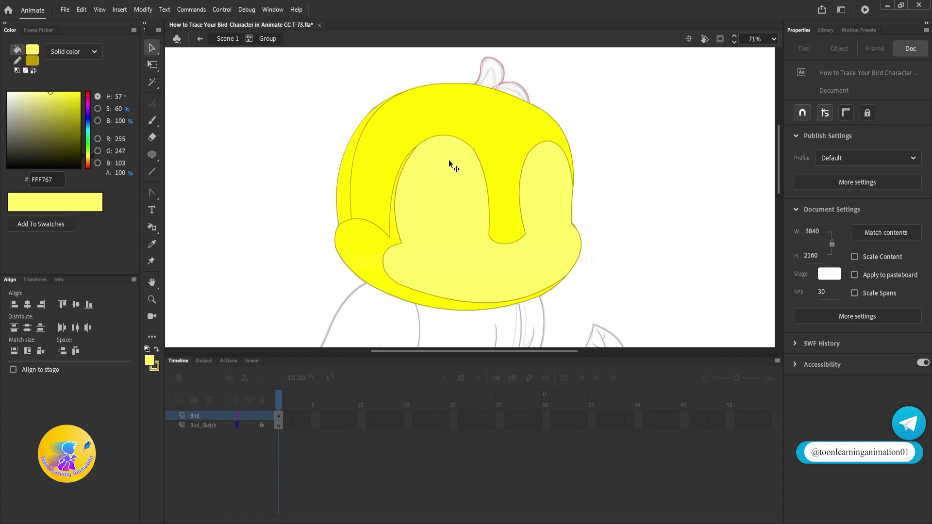
Change the fill of the cheek band to EEE553, a slightly darker shade based on the inner face colour
key(i)
click(417, 128)
key(v)
click(368, 250)
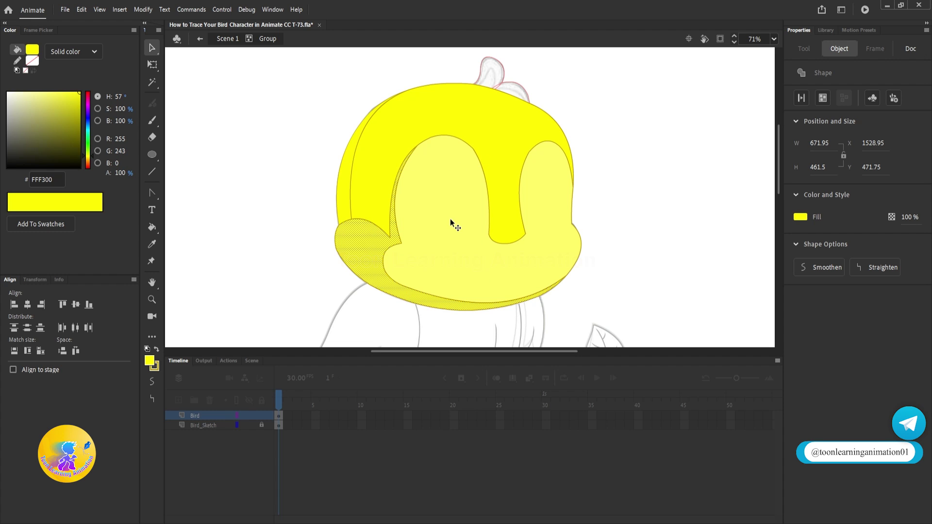
click(150, 360)
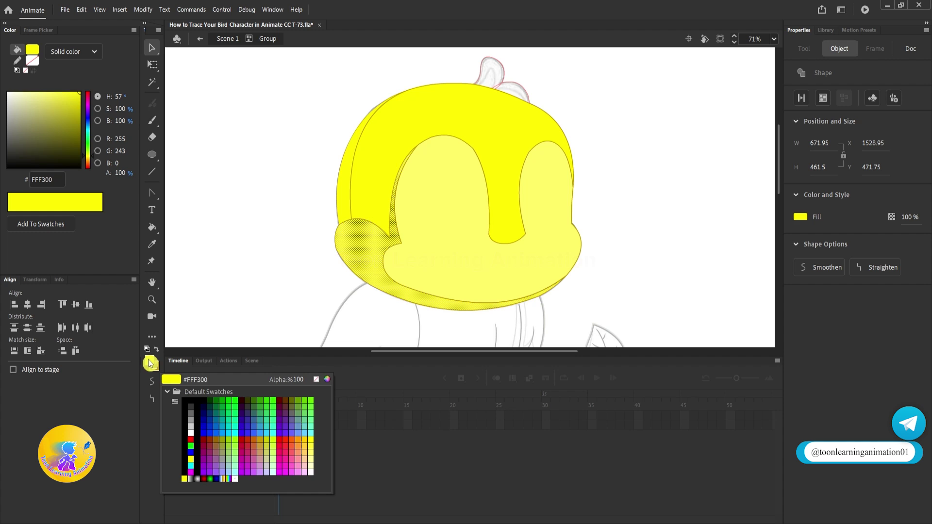
click(432, 216)
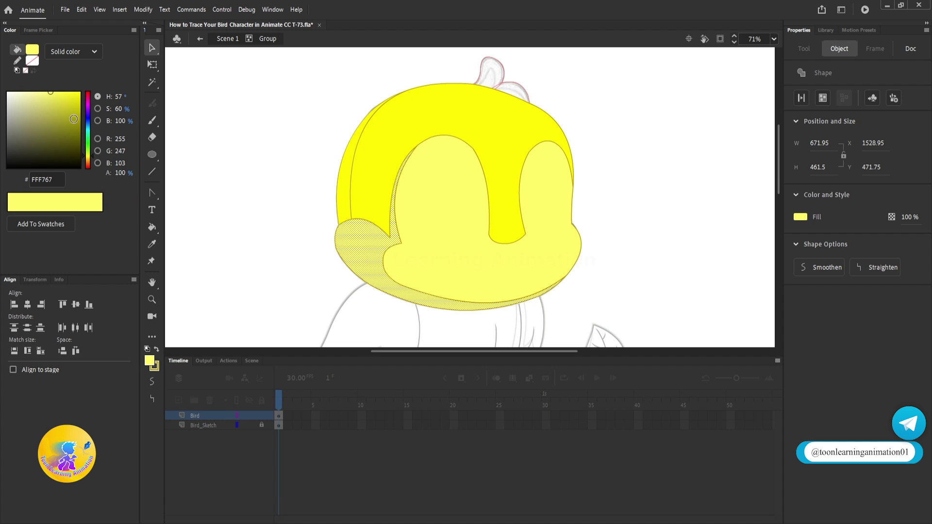
drag(53, 94, 55, 97)
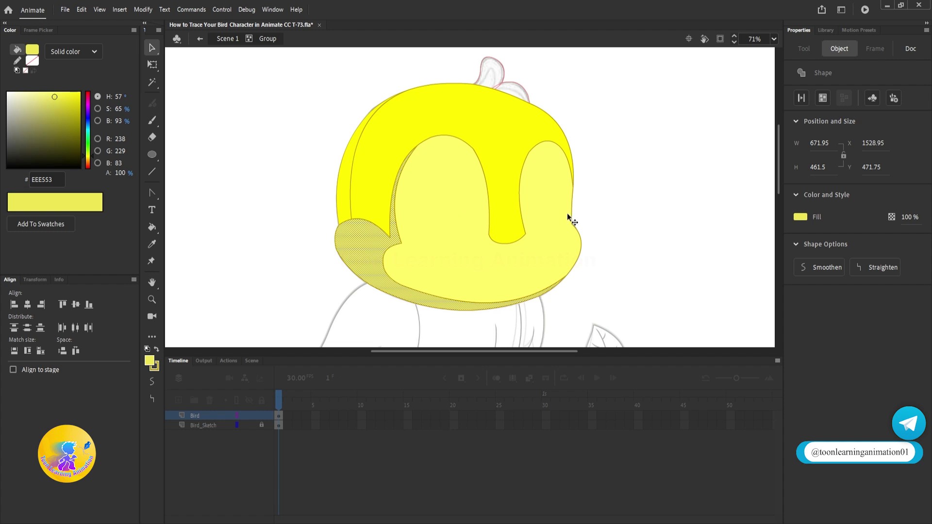
click(654, 192)
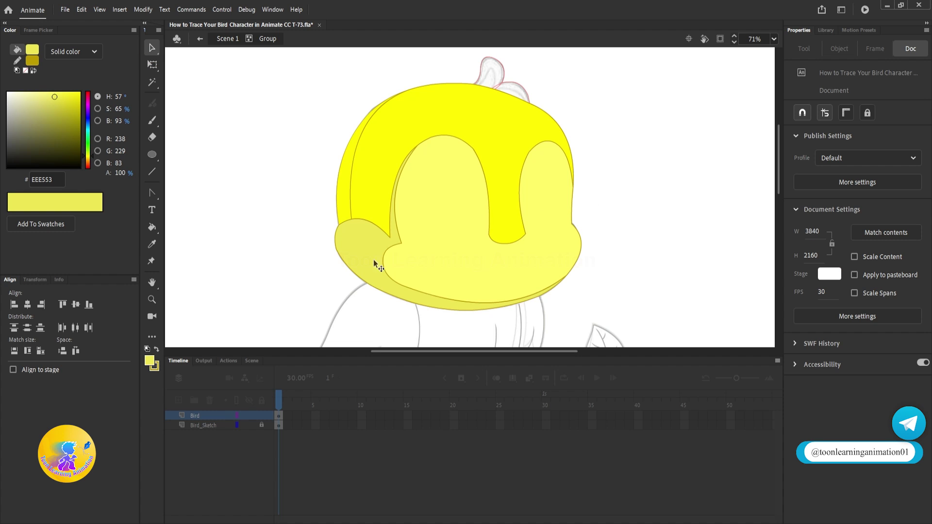
Change the fill of the narrow strip along the back of the head to FFDE00
click(345, 183)
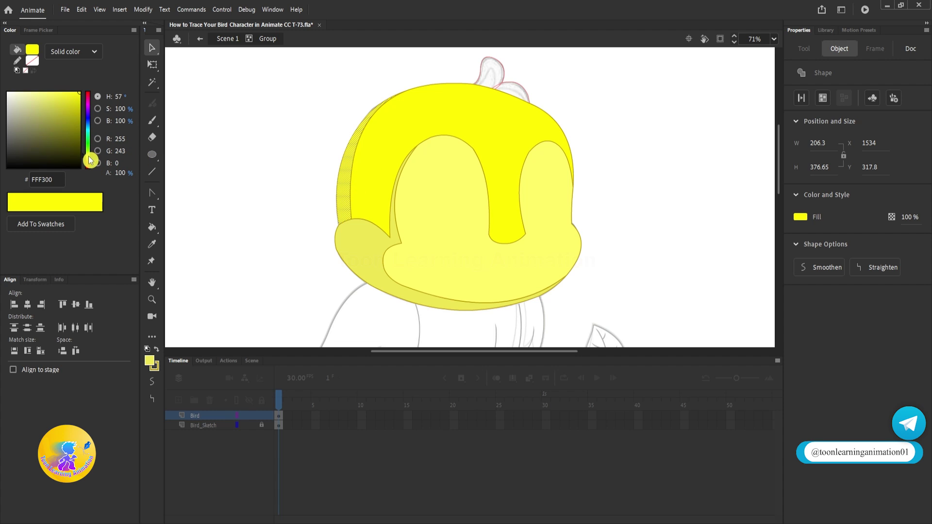
drag(88, 156, 89, 158)
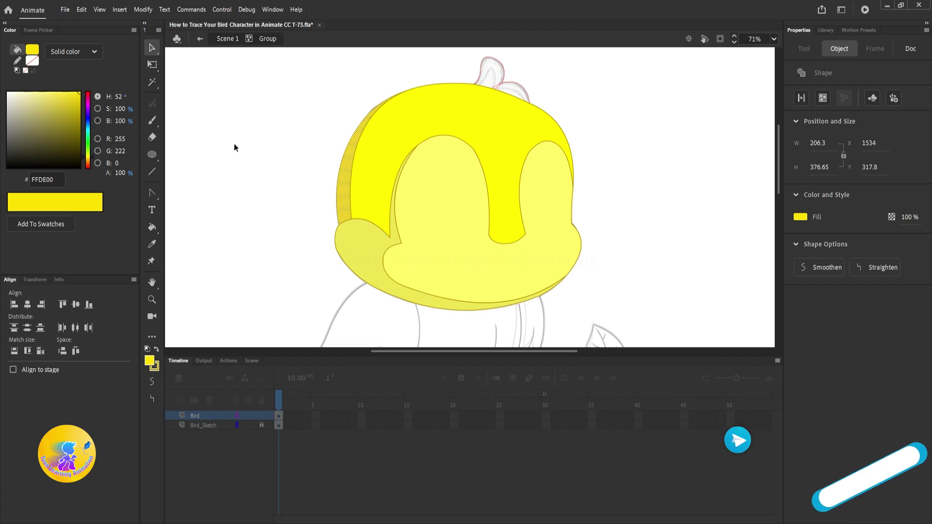
click(253, 142)
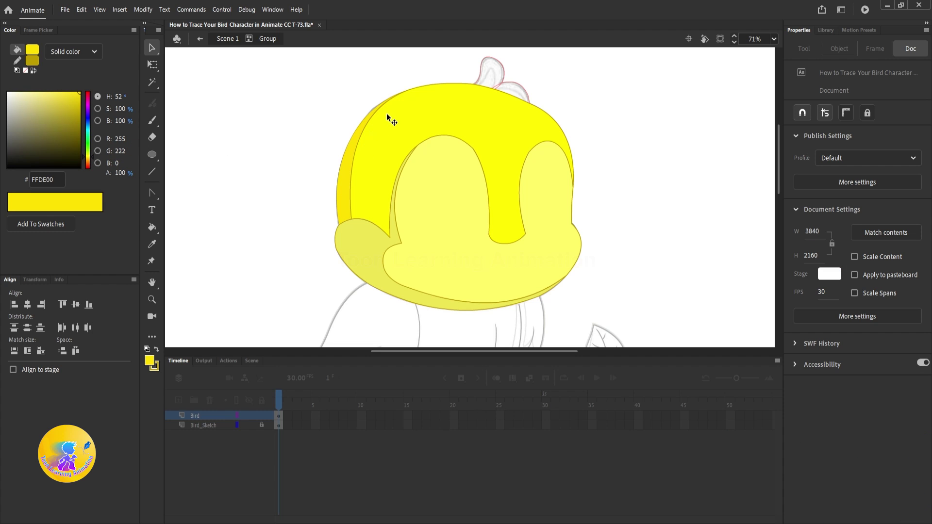
Delete the shading lines between the back strip and head cap and between the cheek band and inner face area
click(351, 175)
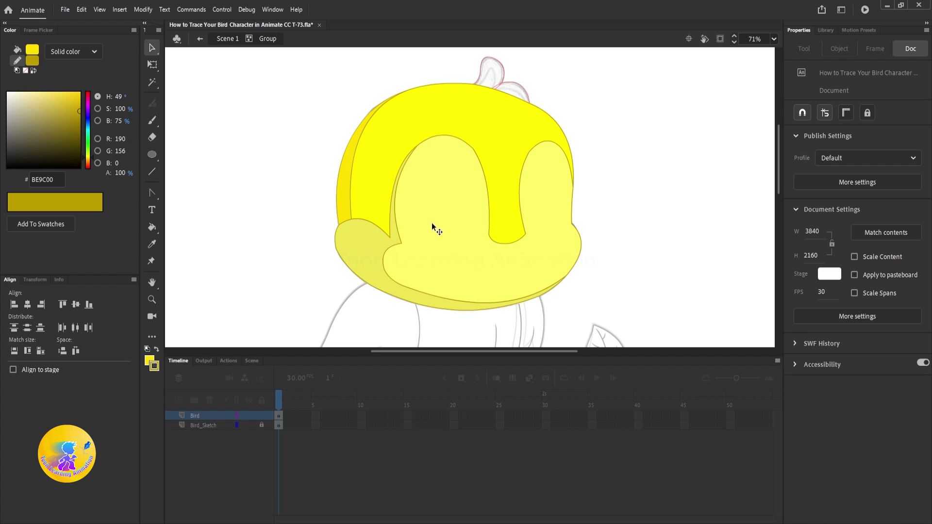
click(350, 199)
key(Delete)
click(397, 226)
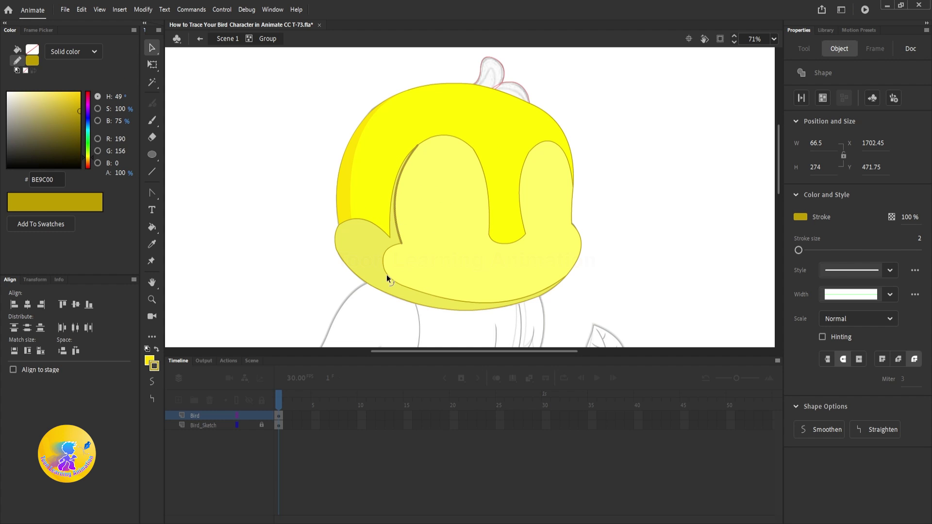
key(Delete)
click(551, 274)
key(Delete)
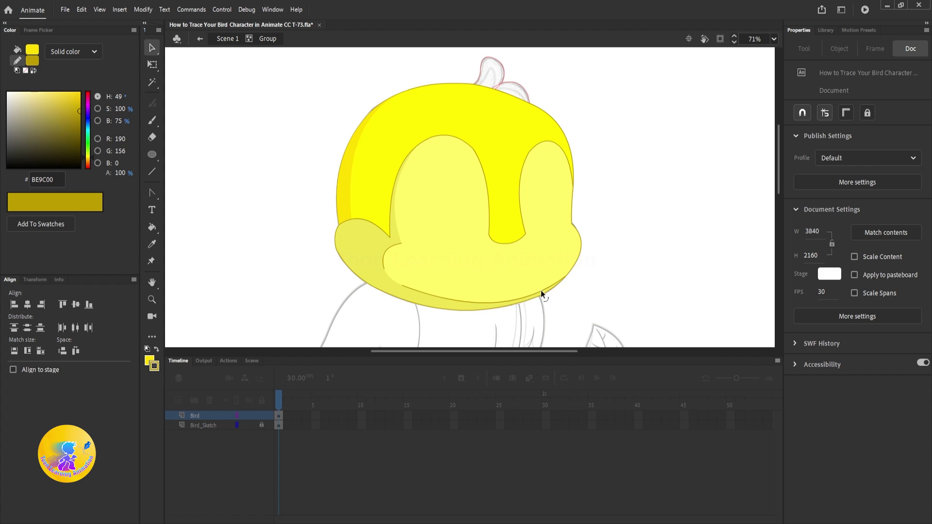
click(540, 289)
key(Delete)
Change the stroke colour of all line segments dividing the head cap and back strip from the face to CEC424
scroll(551, 113, up, 5)
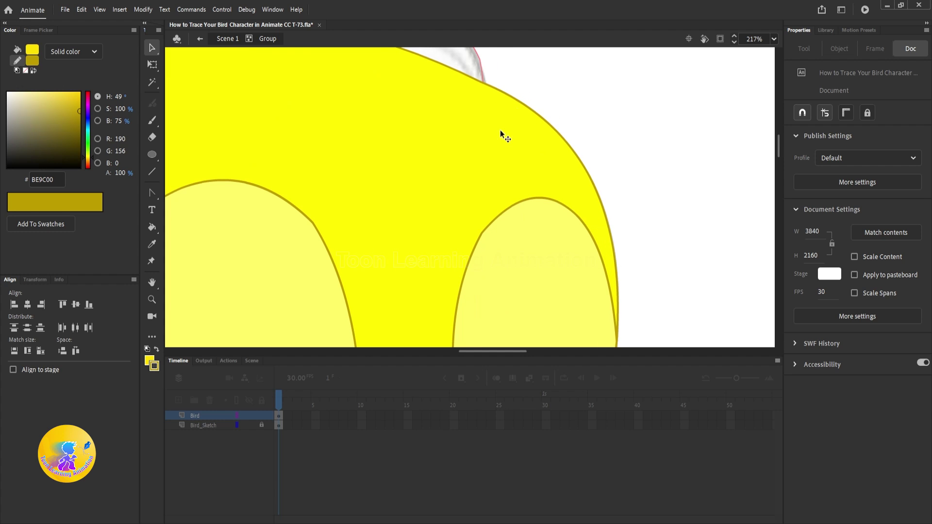
scroll(530, 133, down, 5)
scroll(363, 233, up, 3)
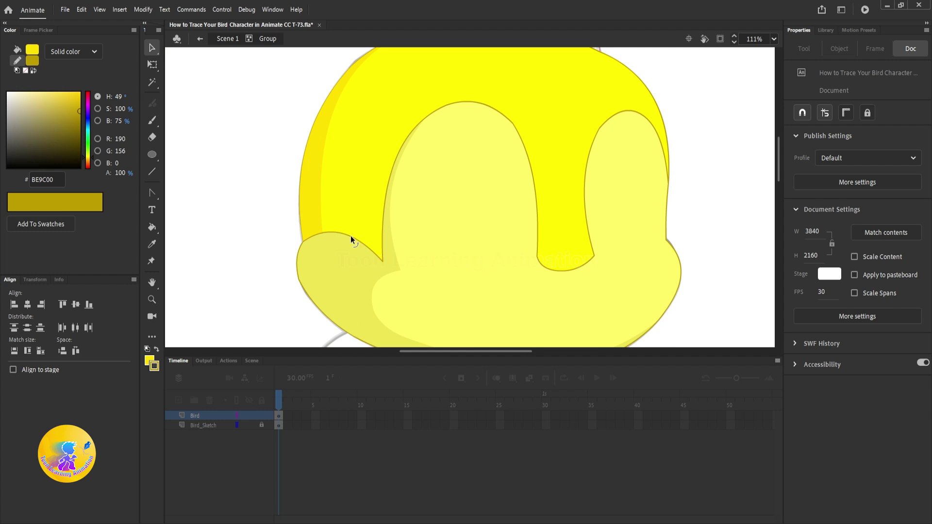
click(350, 235)
shift+click(311, 238)
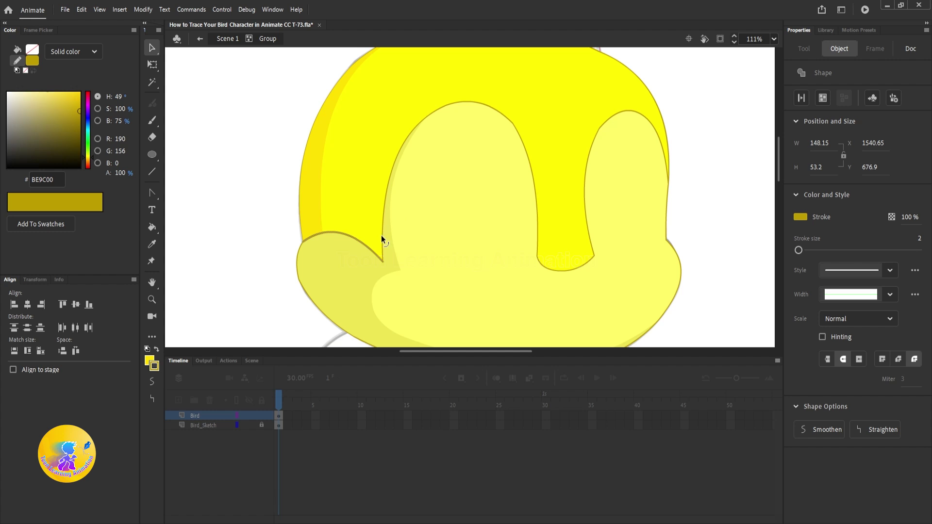
shift+click(381, 235)
shift+click(437, 111)
shift+click(488, 103)
shift+click(534, 191)
shift+click(558, 271)
shift+click(587, 157)
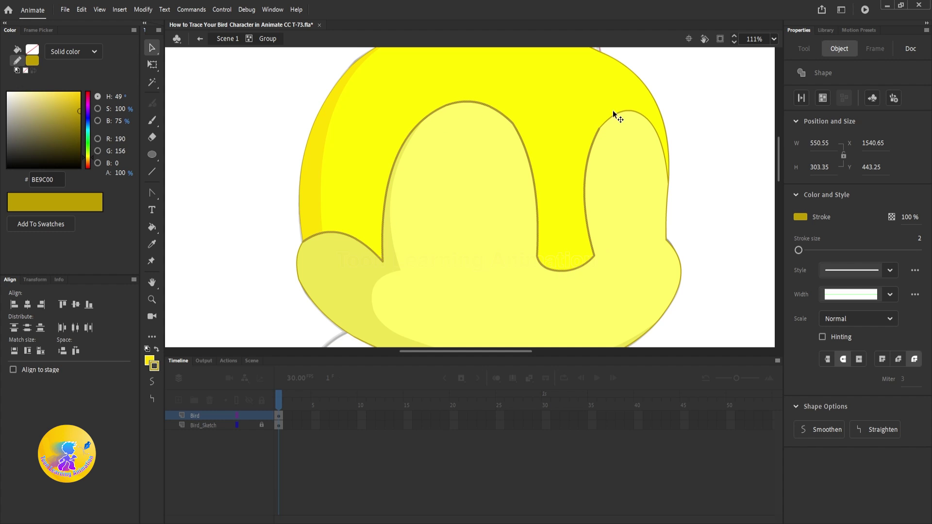
shift+click(619, 113)
shift+click(662, 146)
drag(691, 203, 679, 158)
click(153, 370)
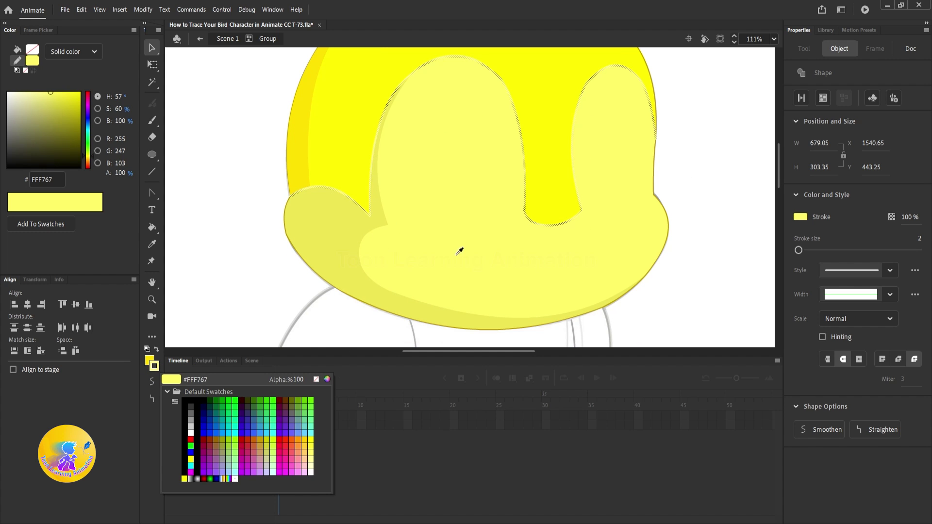
click(338, 210)
drag(56, 95, 67, 106)
click(706, 193)
Change the stroke colour of the outer outline around the cheek and lower face to CEC424, sampled from the dividing line inside the face
scroll(437, 141, up, 2)
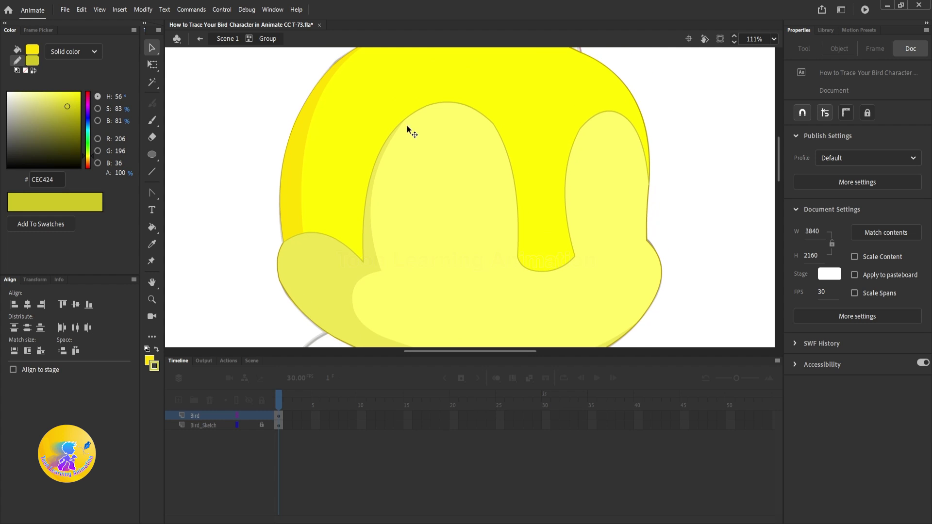
scroll(347, 271, down, 3)
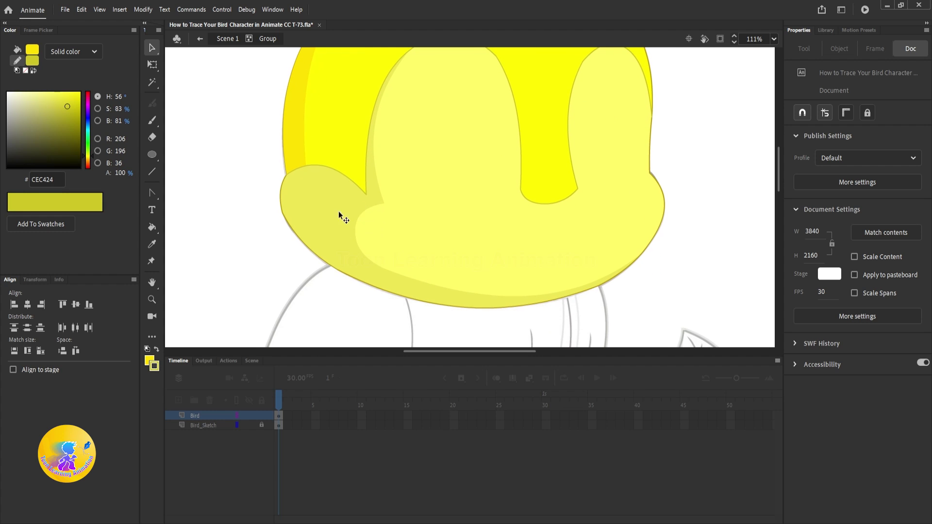
double_click(306, 249)
scroll(326, 312, down, 2)
scroll(611, 224, up, 3)
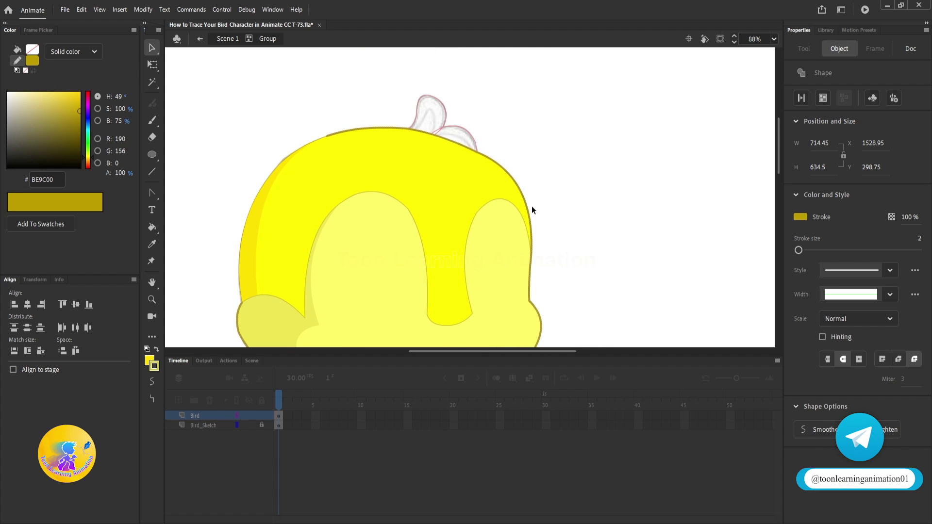
scroll(531, 206, up, 2)
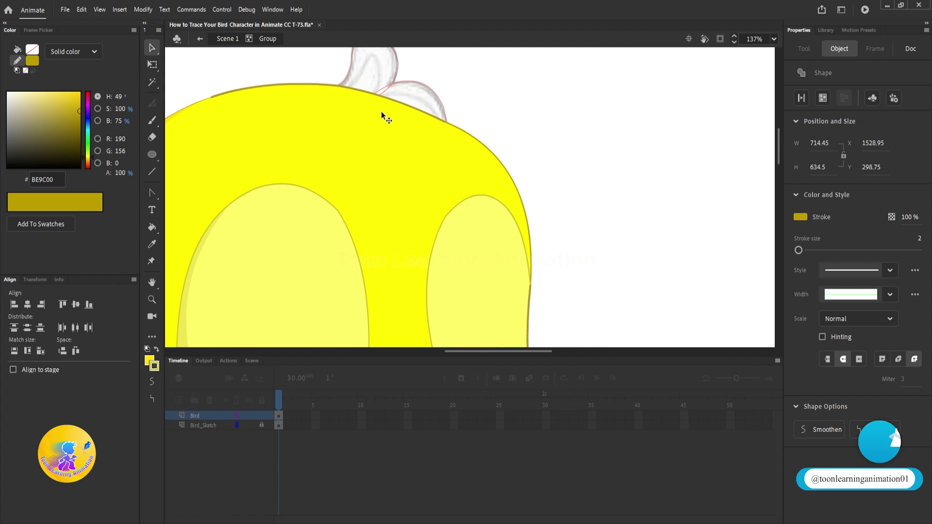
click(398, 82)
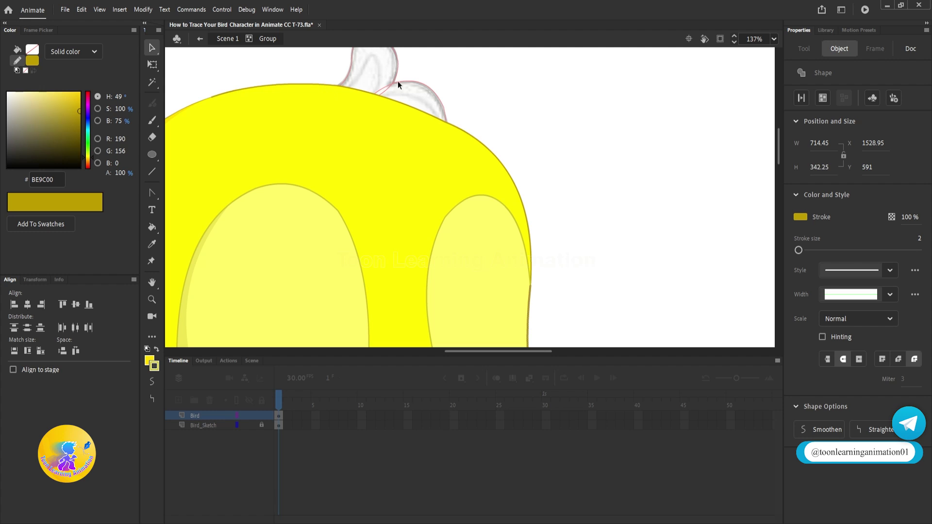
scroll(504, 234, down, 4)
scroll(486, 223, up, 2)
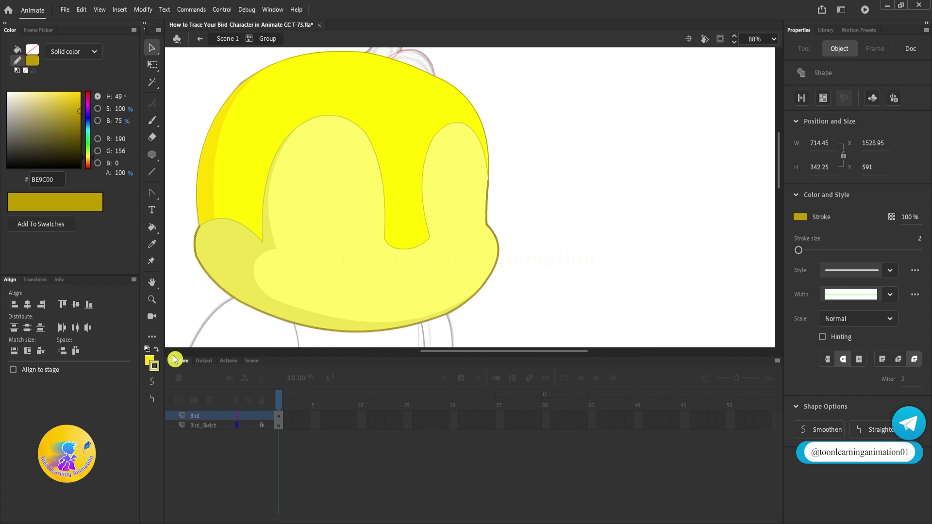
click(152, 369)
scroll(422, 182, up, 5)
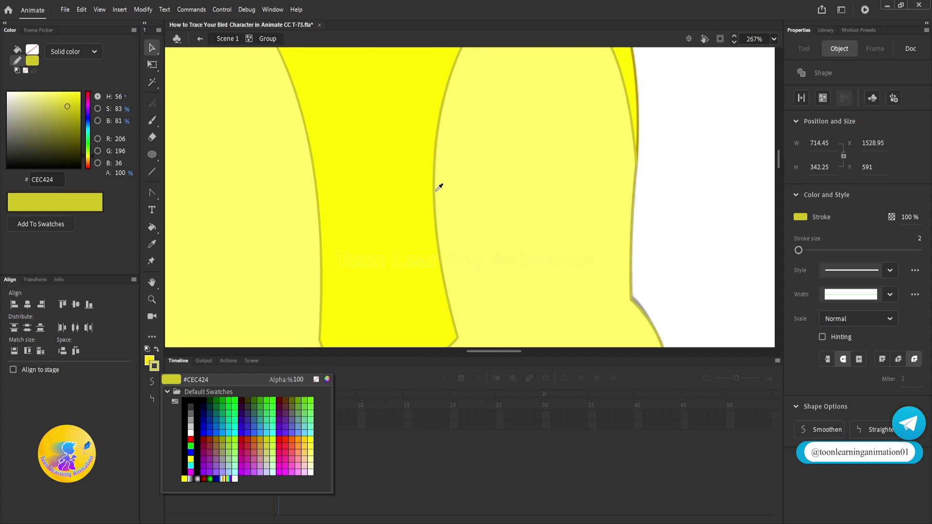
click(435, 190)
scroll(434, 189, down, 8)
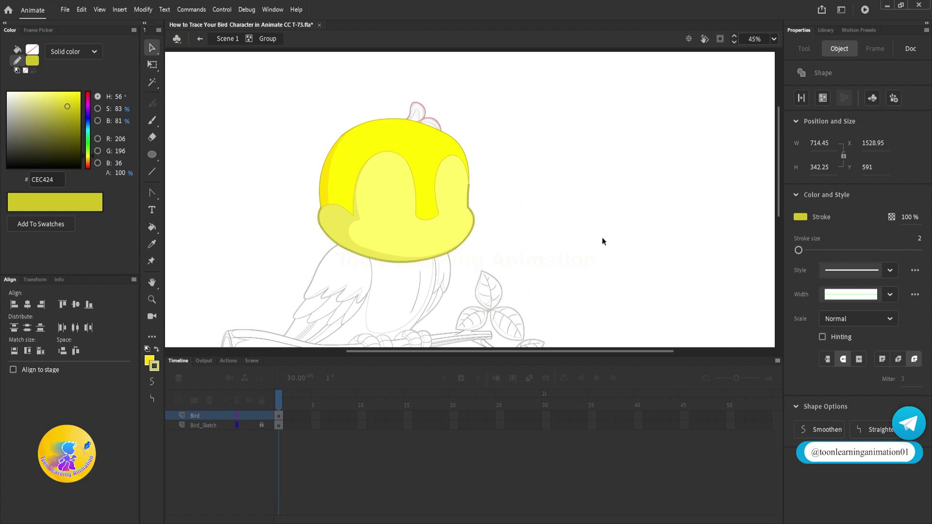
Examine the outline at the face's front edge and cheek, where the head cap outline meets the recoloured lower outline
click(602, 236)
drag(517, 182, 518, 233)
scroll(485, 241, up, 5)
scroll(436, 295, up, 4)
scroll(459, 204, down, 4)
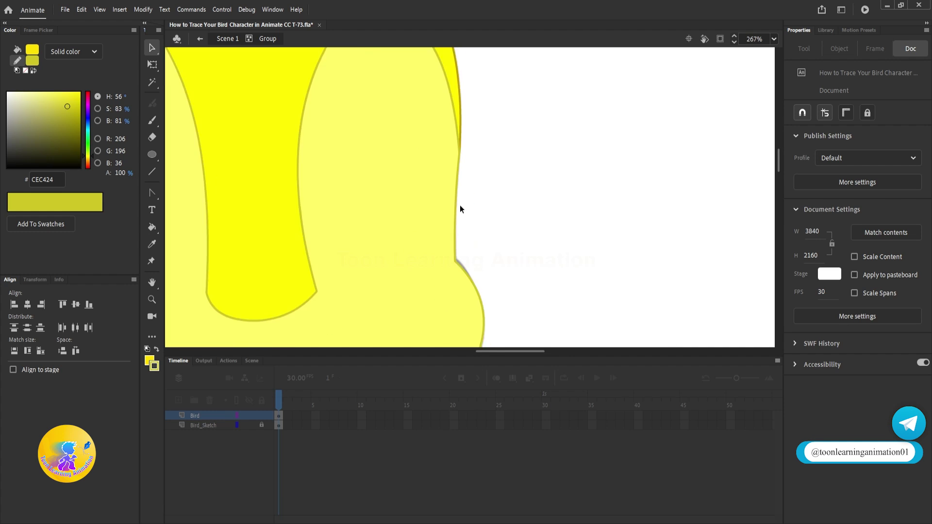
scroll(456, 260, down, 2)
scroll(456, 260, down, 3)
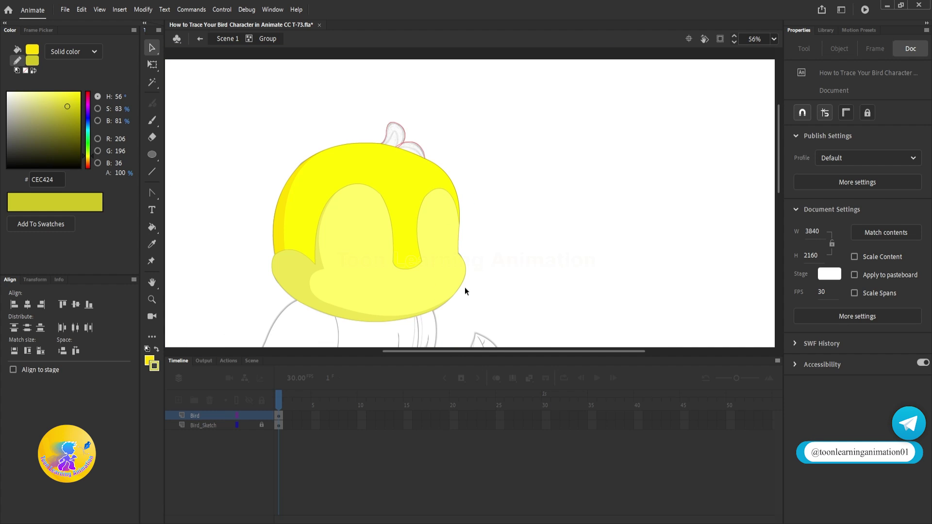
double_click(459, 286)
drag(474, 229, 551, 261)
click(505, 270)
scroll(505, 270, up, 1)
Select the whole head drawing, give all its outlines one uniform stroke size, and leave the head group
click(482, 166)
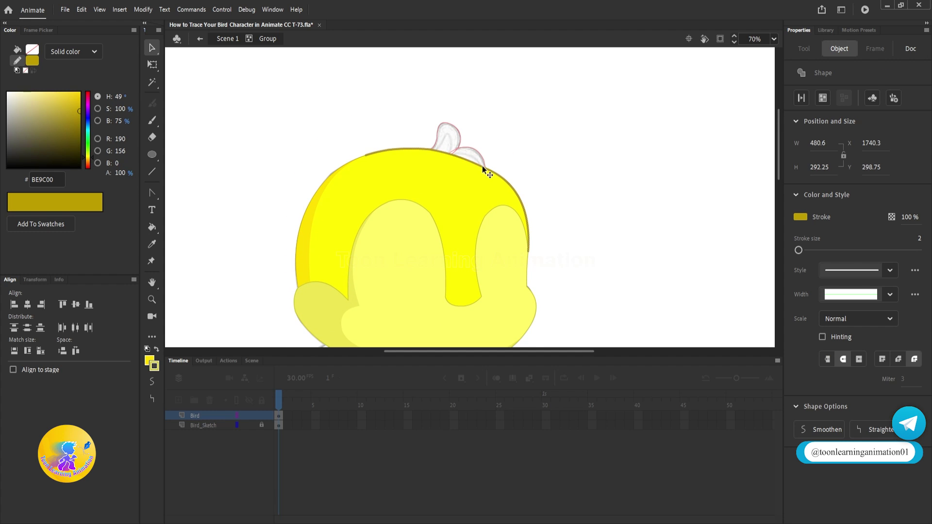
scroll(344, 162, up, 5)
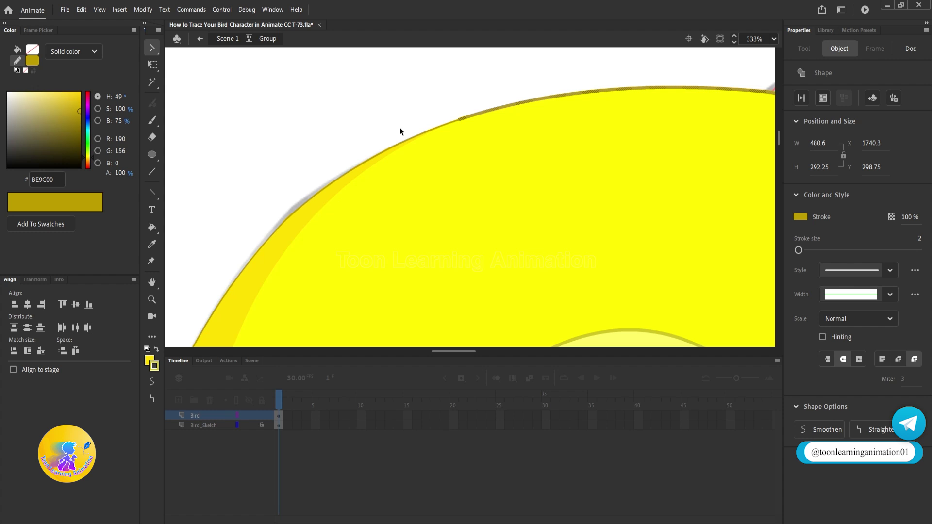
scroll(400, 127, up, 4)
shift+click(457, 127)
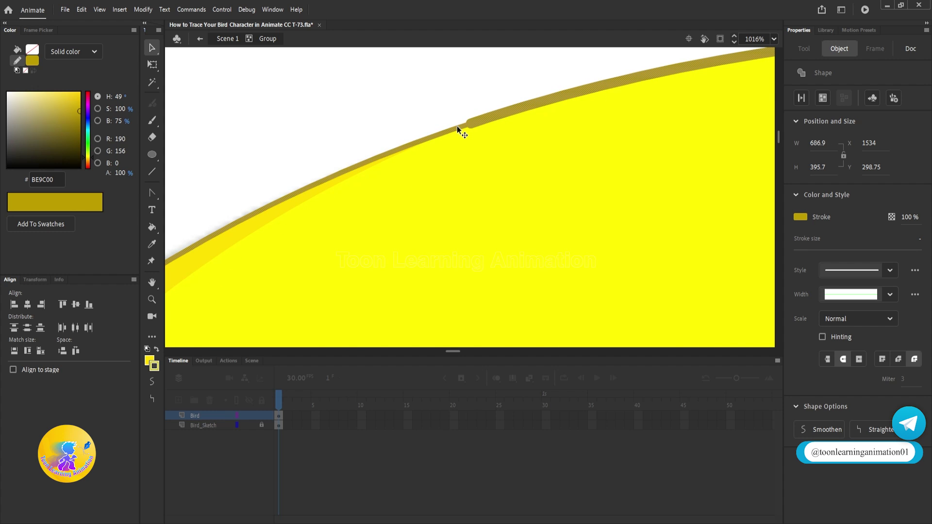
scroll(457, 127, down, 4)
scroll(388, 131, down, 2)
scroll(389, 131, down, 2)
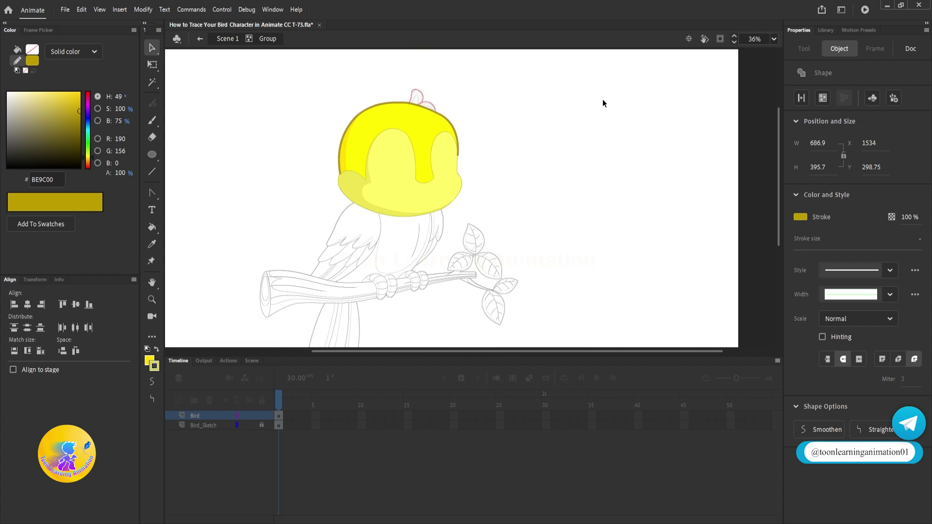
drag(595, 80, 216, 262)
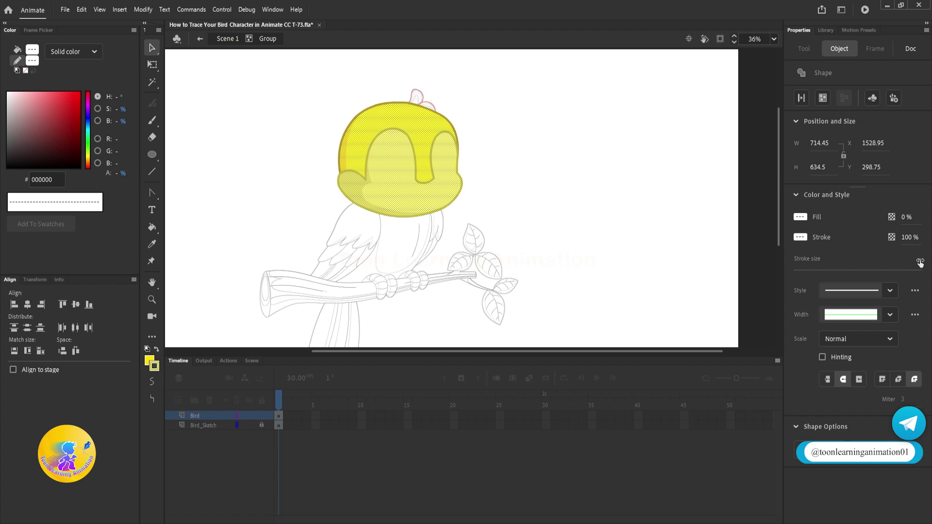
click(572, 172)
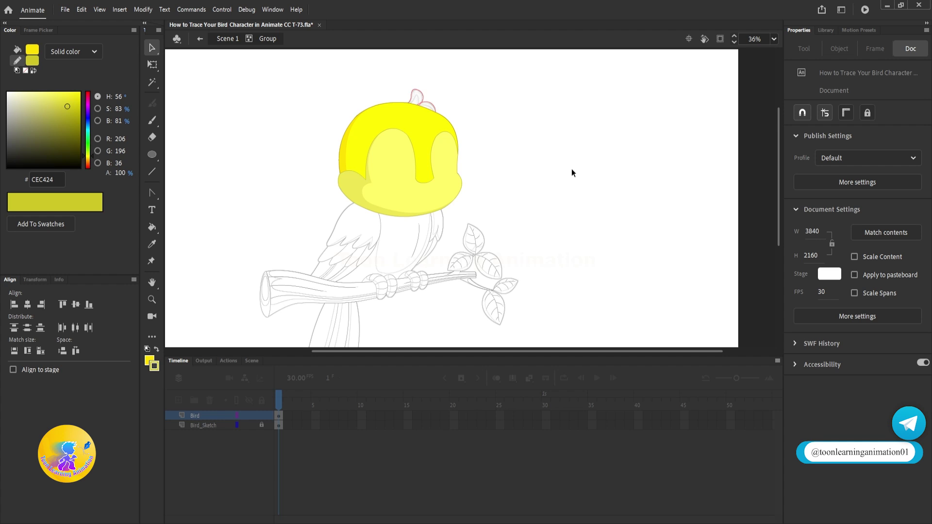
scroll(423, 125, up, 2)
scroll(423, 125, down, 2)
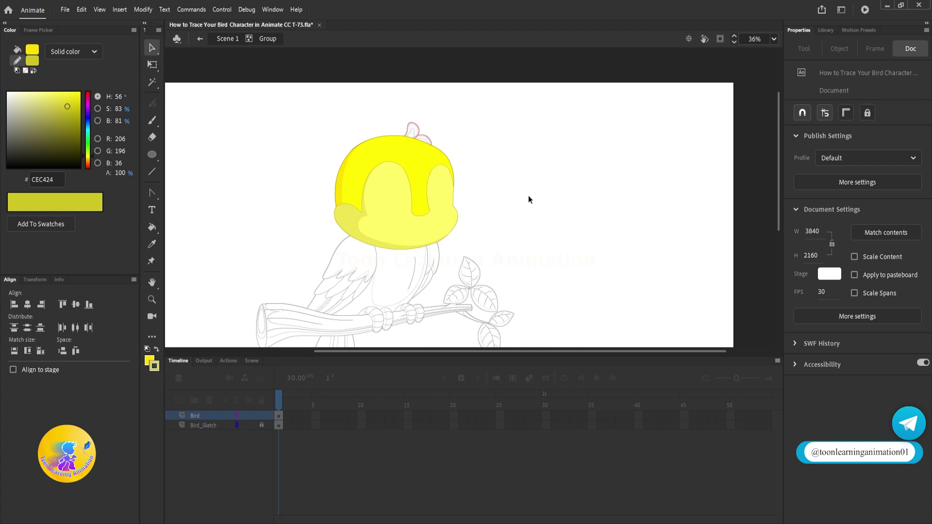
double_click(528, 200)
Set the fill colour to the head cap's yellow FFF300 and the stroke colour to the head outline's BE9C00
scroll(404, 182, up, 5)
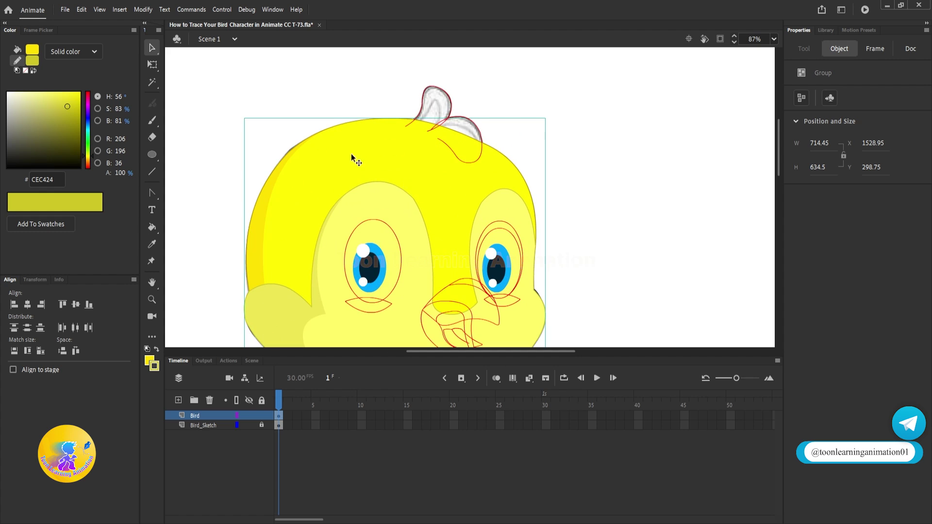
scroll(369, 154, down, 3)
scroll(360, 197, up, 6)
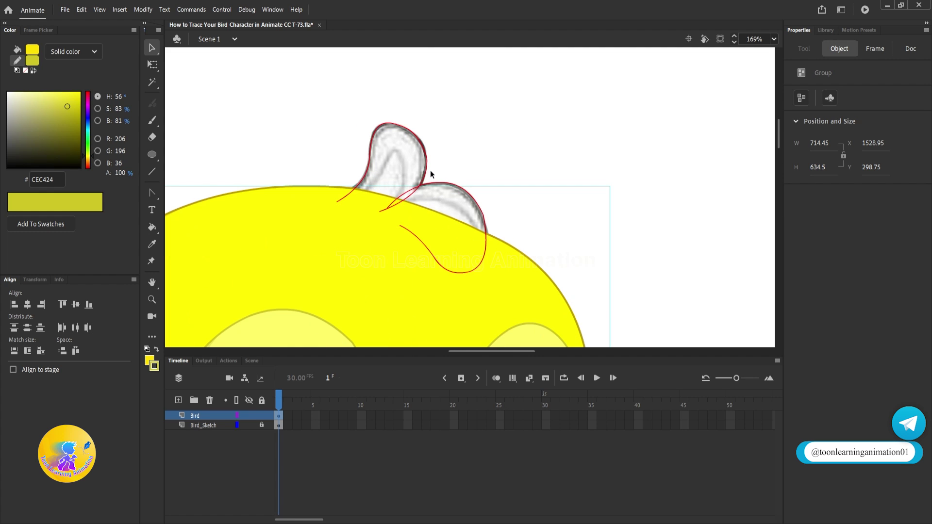
click(482, 162)
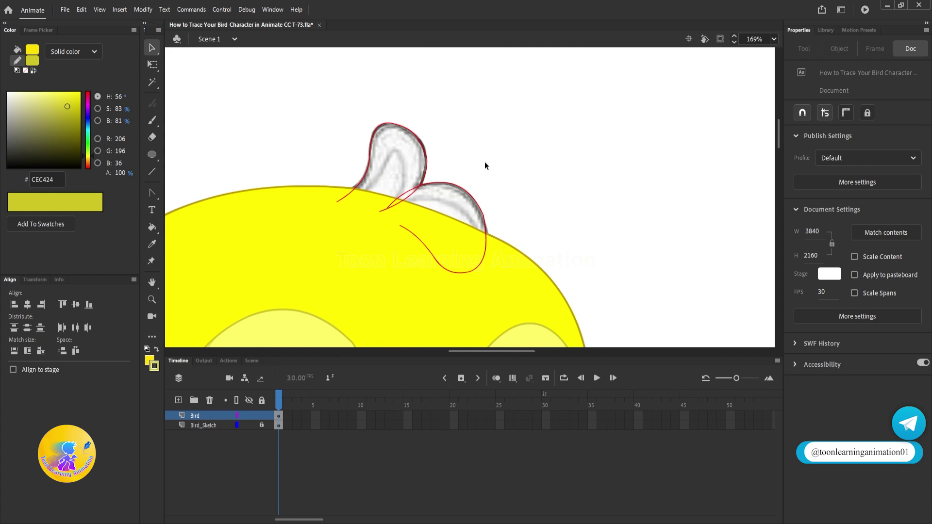
drag(484, 161, 475, 112)
scroll(532, 218, up, 2)
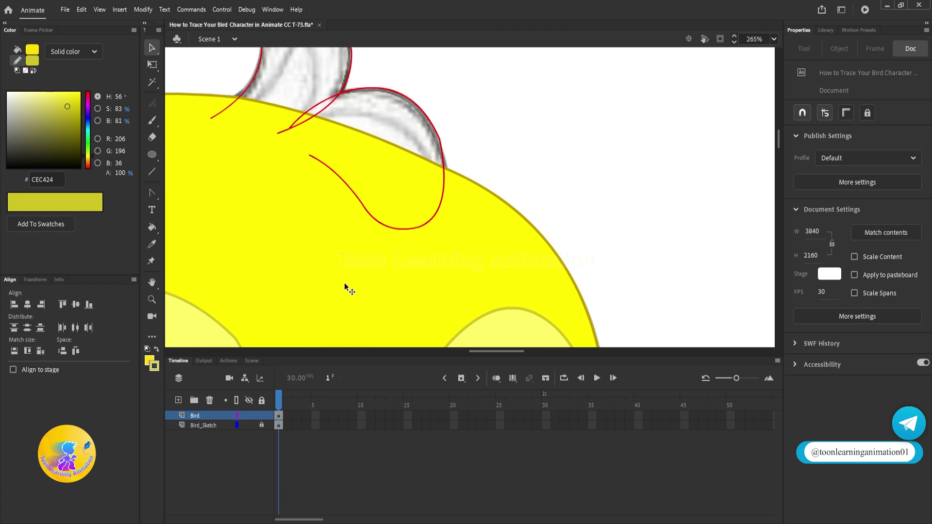
click(149, 361)
click(459, 259)
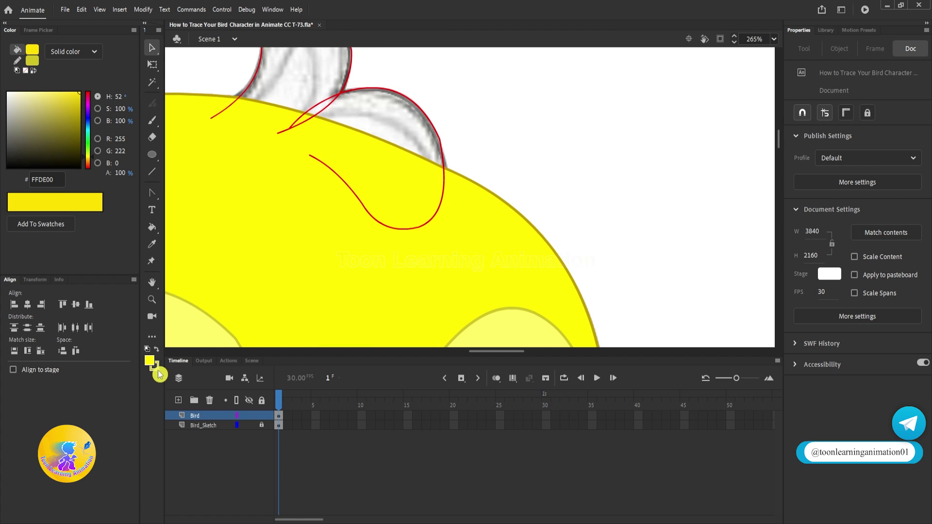
click(155, 365)
scroll(500, 204, up, 3)
click(496, 218)
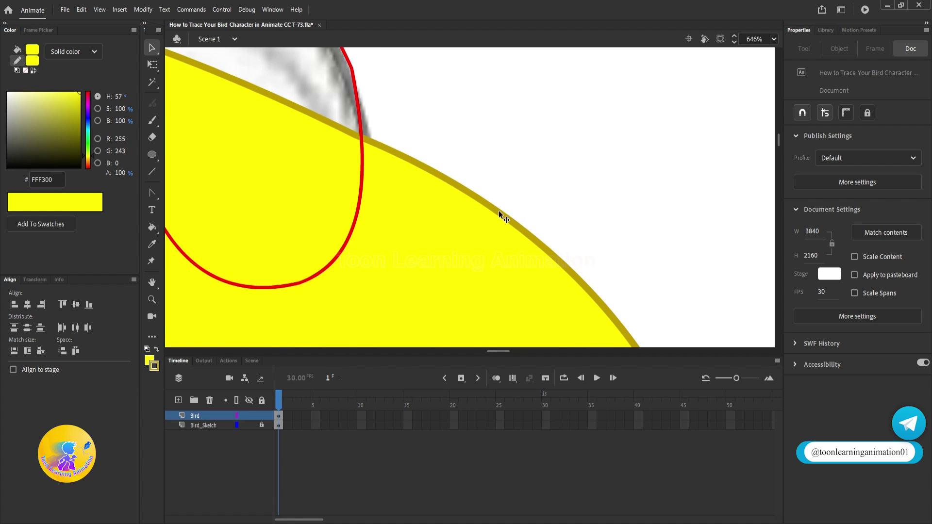
scroll(498, 212, down, 4)
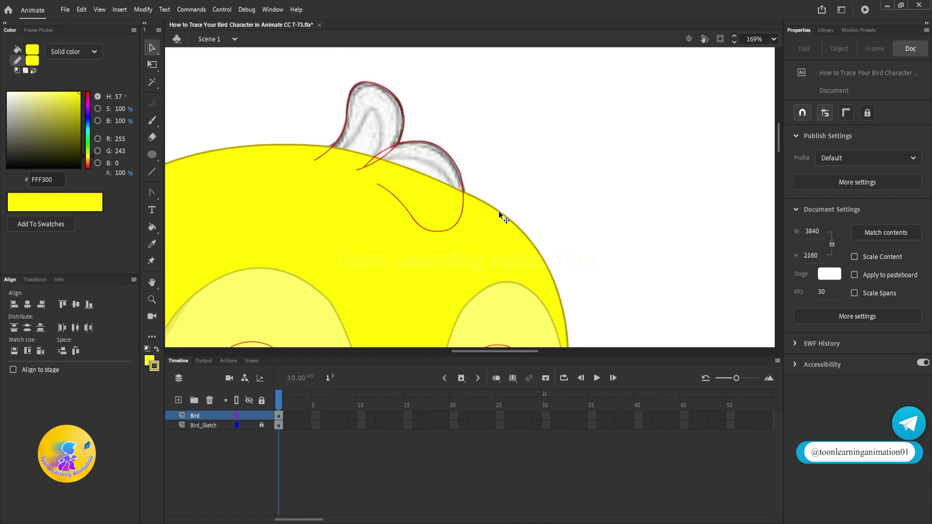
Inside the upper crest feather group, close the feather's open base with a curved line and fill the feather with FFF300
double_click(401, 137)
scroll(394, 209, up, 2)
scroll(394, 209, up, 1)
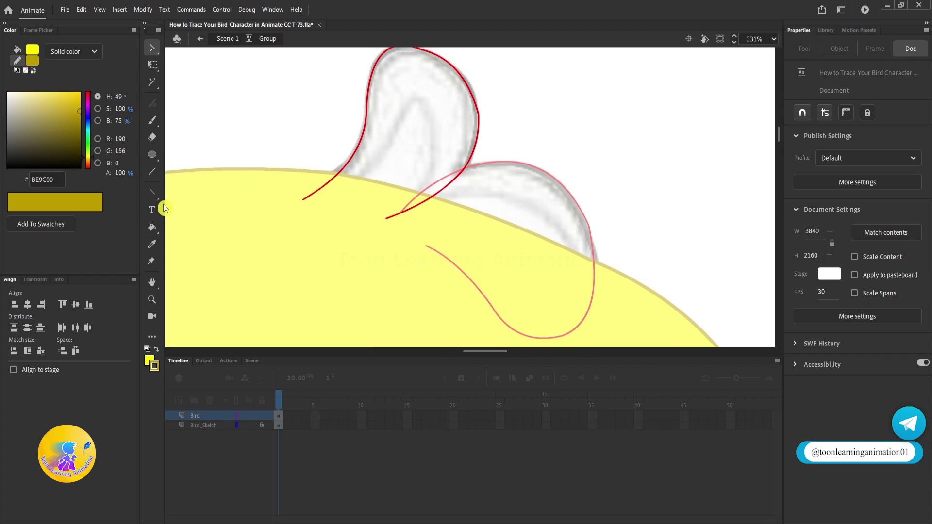
click(152, 171)
mouse_move(315, 206)
mouse_down()
mouse_move(388, 216)
mouse_move(343, 230)
mouse_up()
click(152, 226)
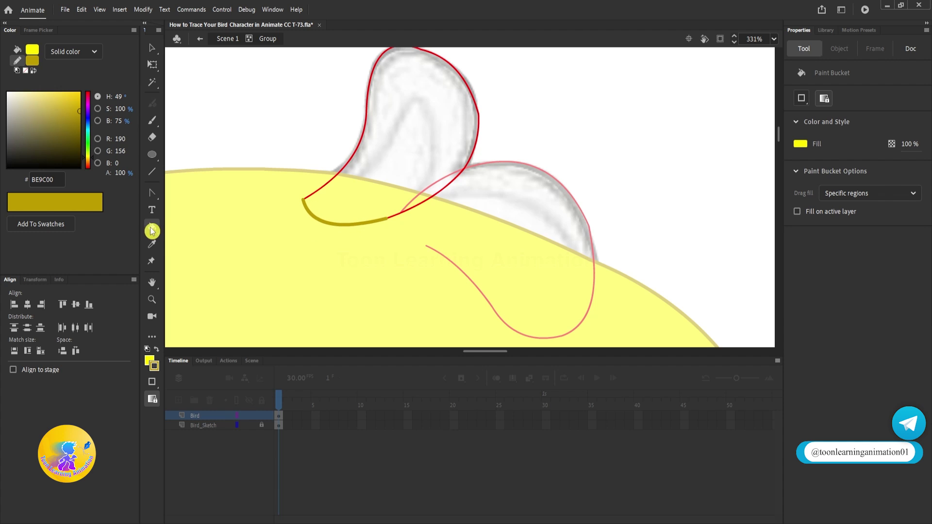
click(392, 126)
Recolour the upper crest feather's outline to BE9C00 with the Ink Bottle tool and delete the closing line at its base
click(151, 227)
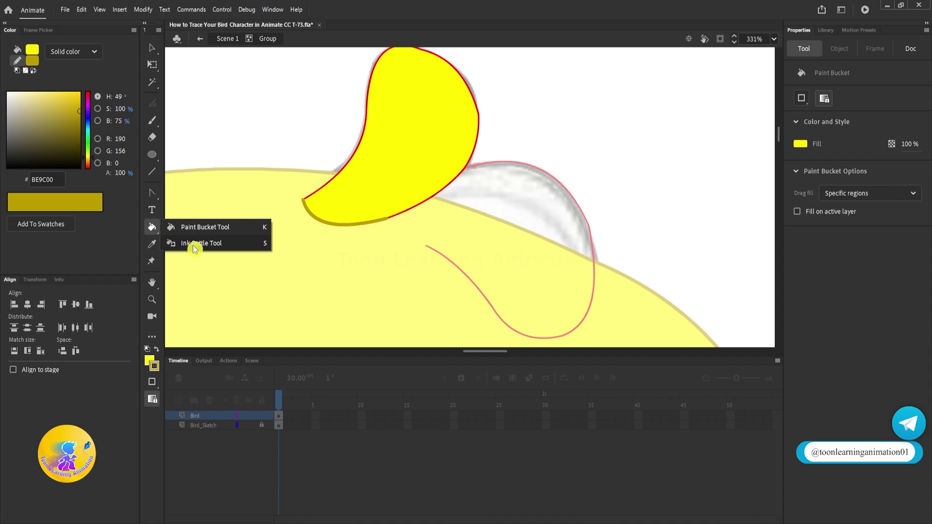
click(193, 245)
click(443, 144)
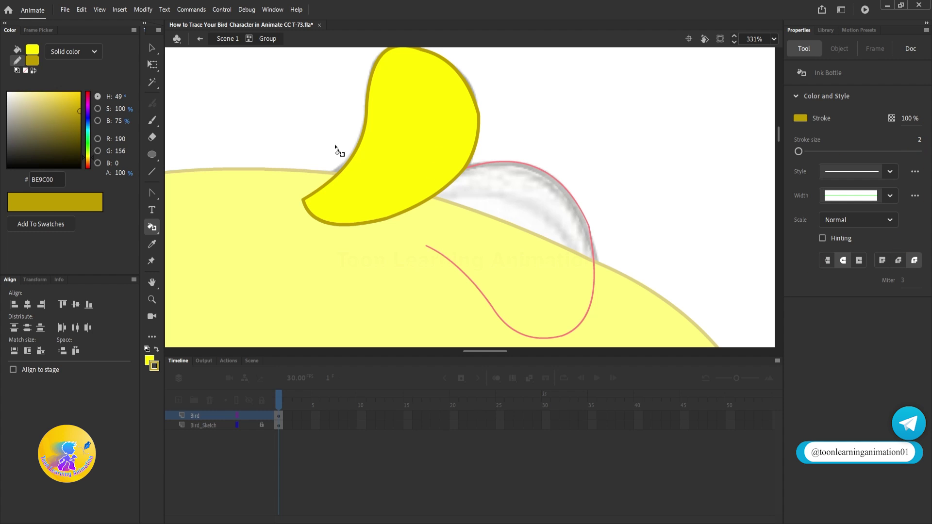
click(152, 47)
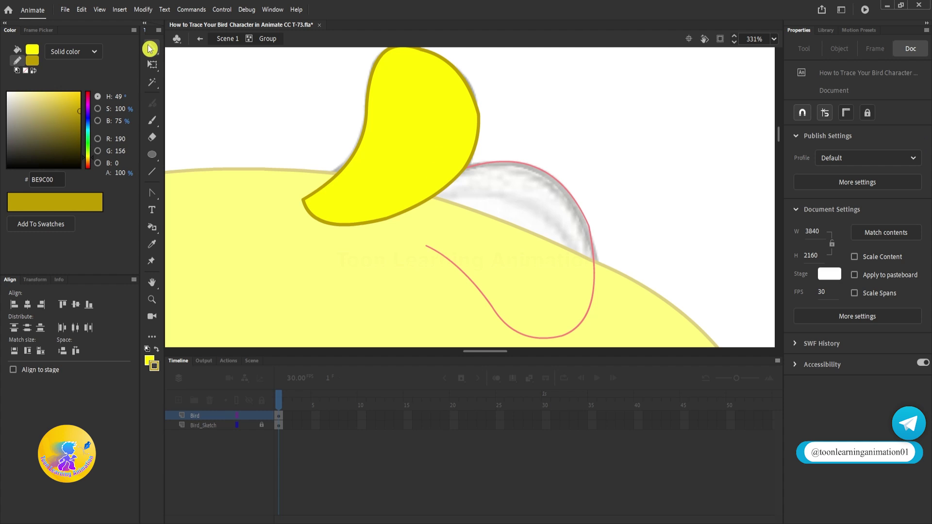
click(319, 222)
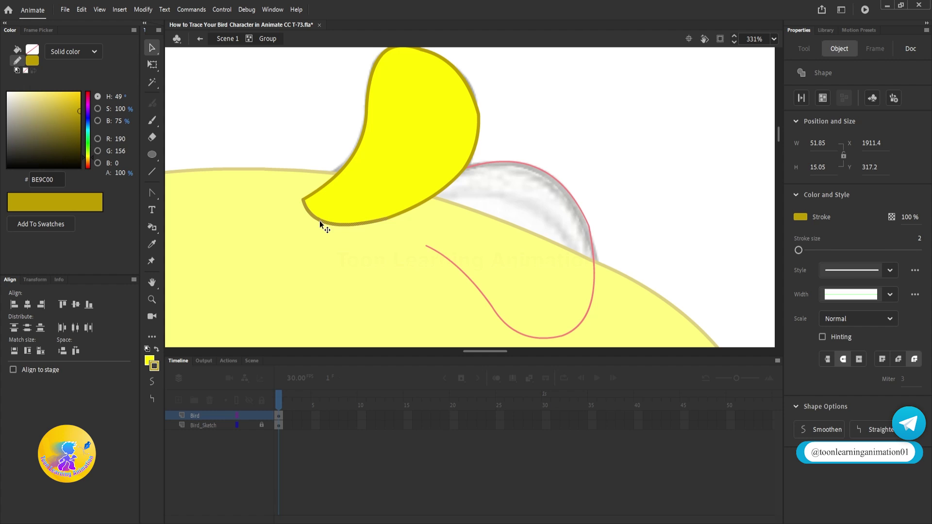
key(Delete)
double_click(590, 156)
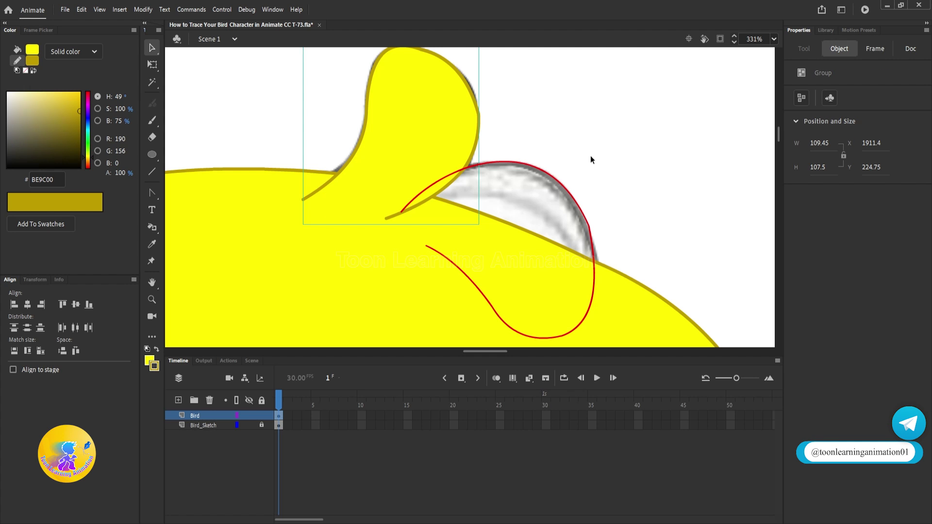
Inside the lower crest feather group, close the feather's open end with a straight line and fill the feather with FFF300
double_click(548, 176)
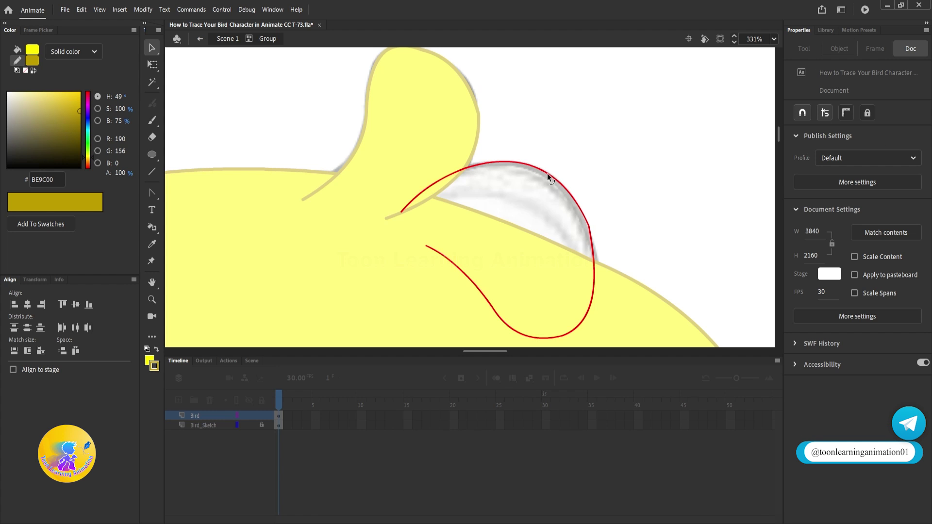
click(151, 171)
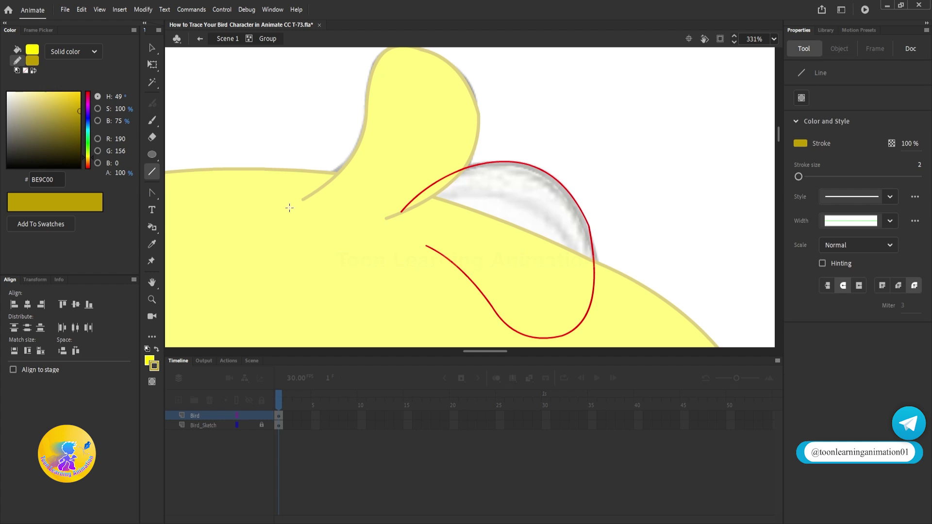
drag(405, 212, 427, 247)
click(152, 229)
click(183, 225)
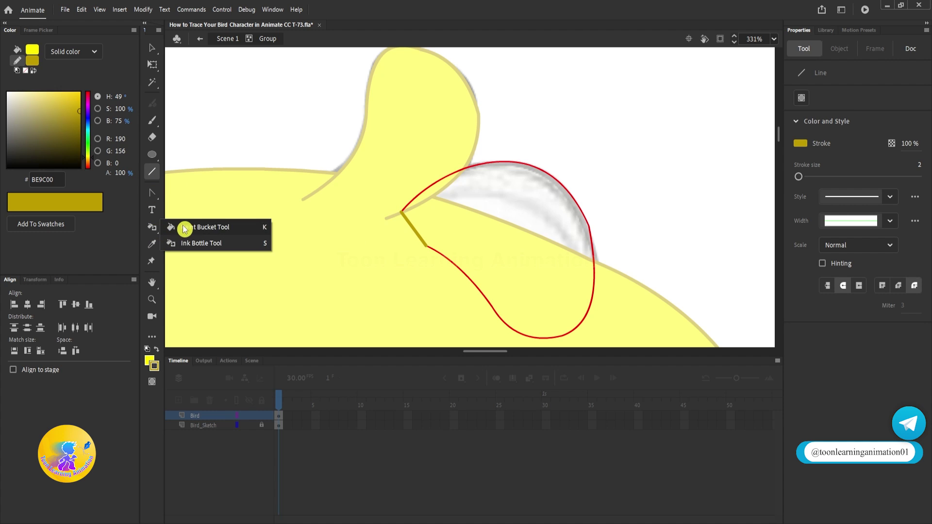
click(518, 219)
Recolour the lower crest feather's outline to BE9C00 with the Ink Bottle tool, remove its closing line and leave the group
click(152, 226)
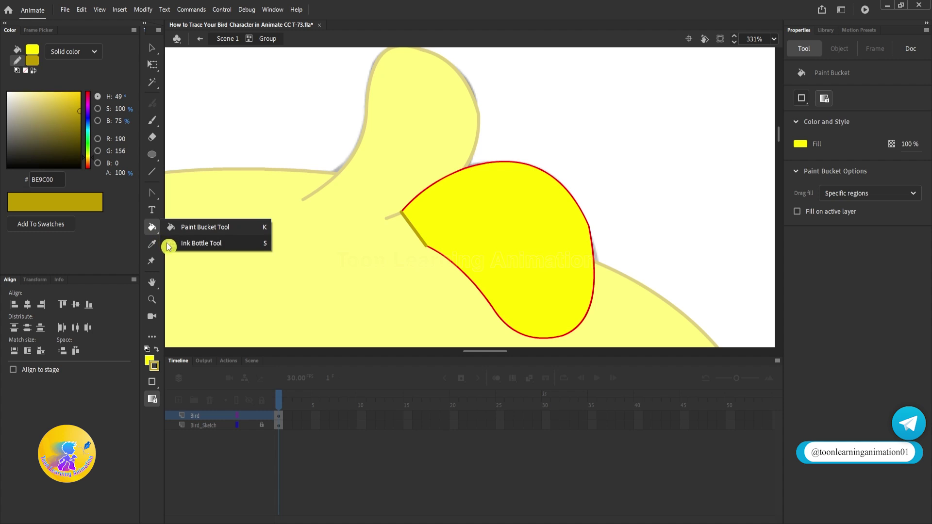
click(170, 241)
click(568, 248)
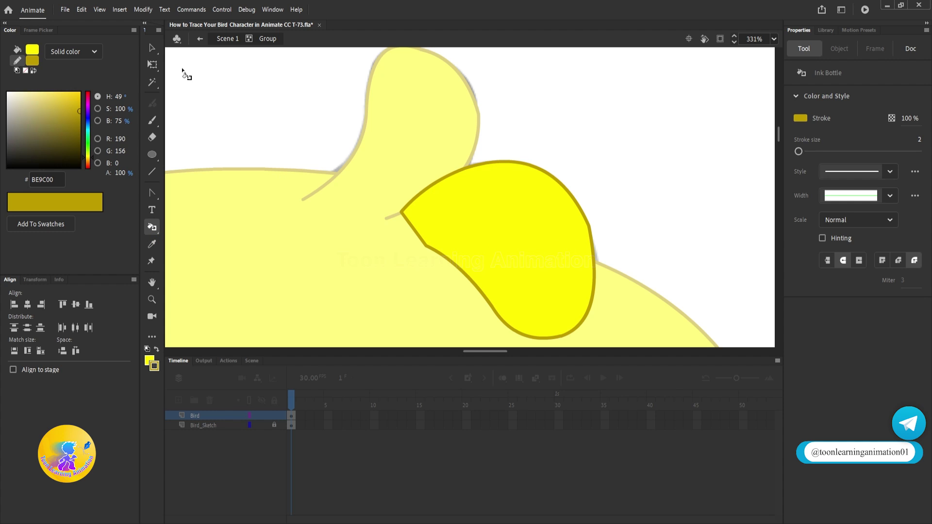
click(150, 51)
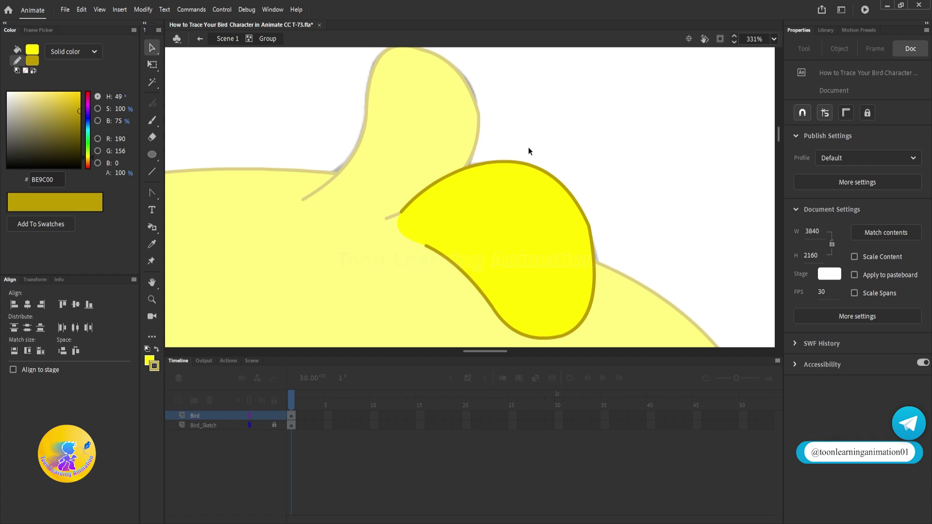
double_click(594, 194)
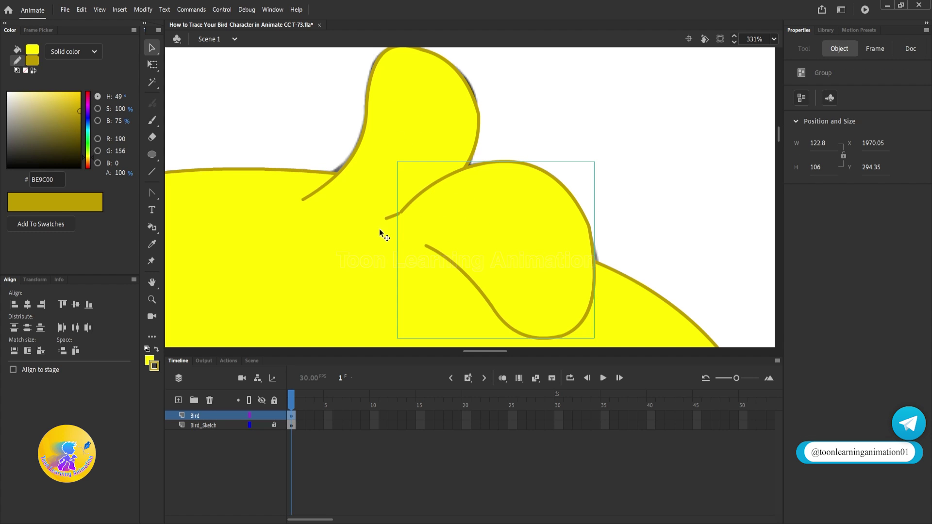
Inside the upper crest feather group, move the loose end of the lower outline underneath the lower crest feather
scroll(389, 216, up, 3)
double_click(390, 216)
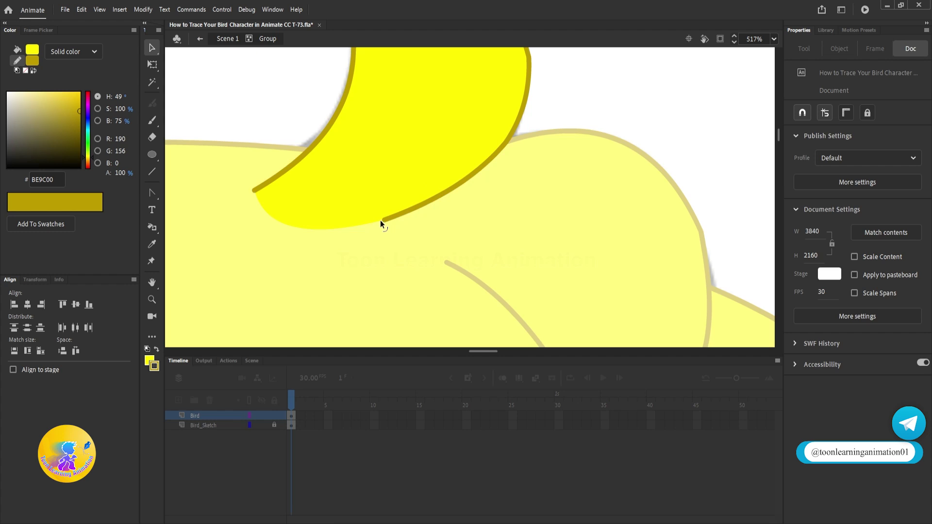
drag(384, 219, 432, 246)
scroll(432, 246, down, 4)
double_click(343, 166)
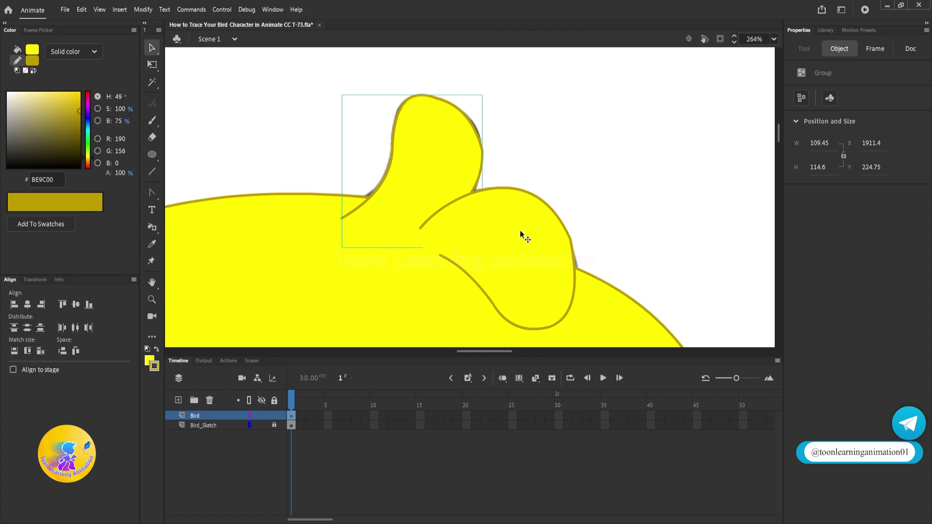
Try moving the crest feathers and rotating the upper one, undoing each change
drag(523, 229, 521, 228)
key(ctrl+z)
drag(435, 178, 430, 145)
key(ctrl+z)
key(q)
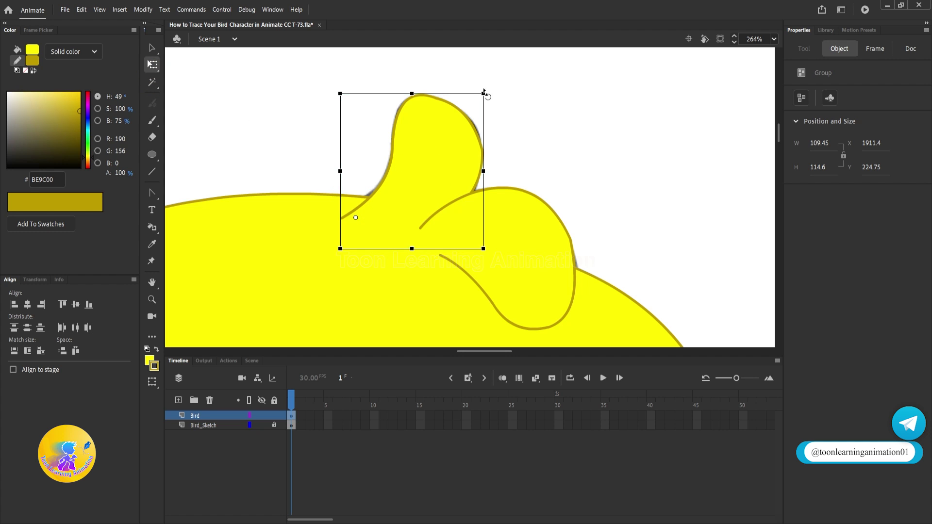
drag(484, 92, 438, 96)
key(ctrl+z)
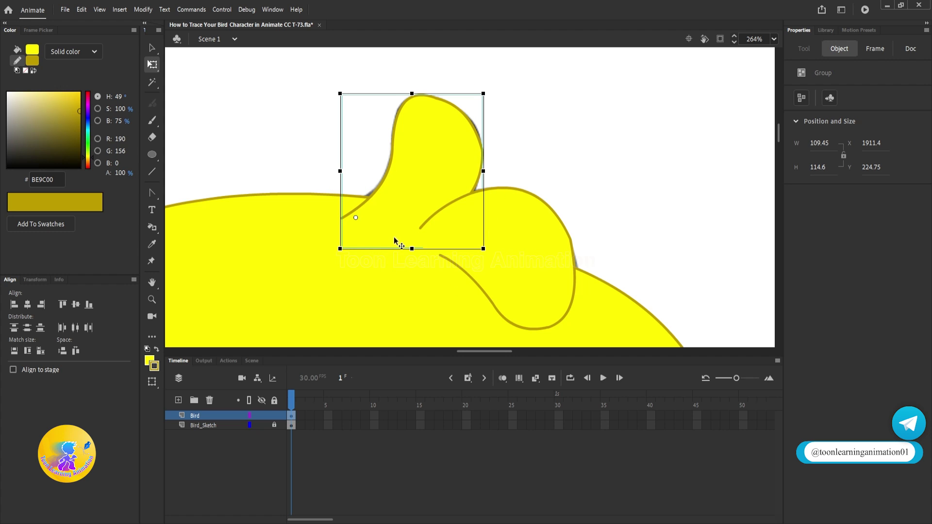
Reopen the upper crest feather group, pull the outline's loose end slightly upward beneath the lower feather and leave the group
key(v)
double_click(399, 181)
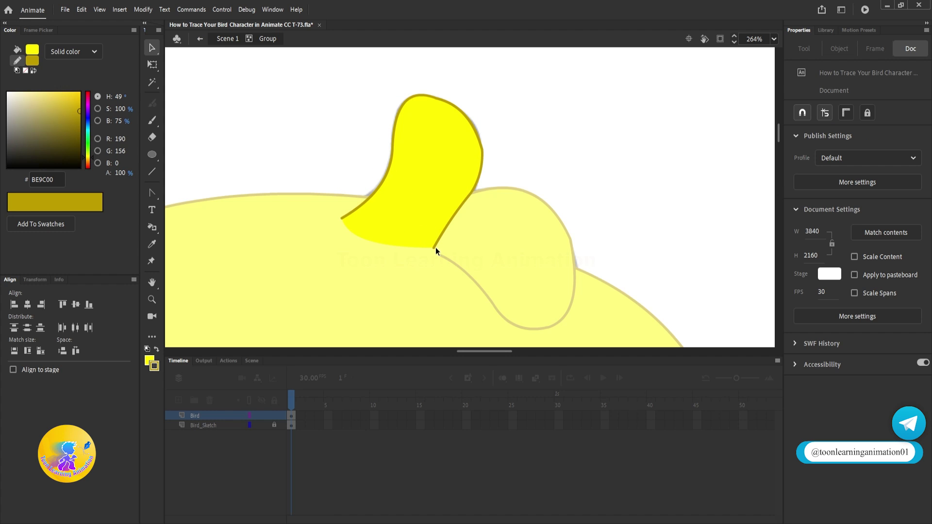
drag(433, 249, 437, 227)
double_click(611, 171)
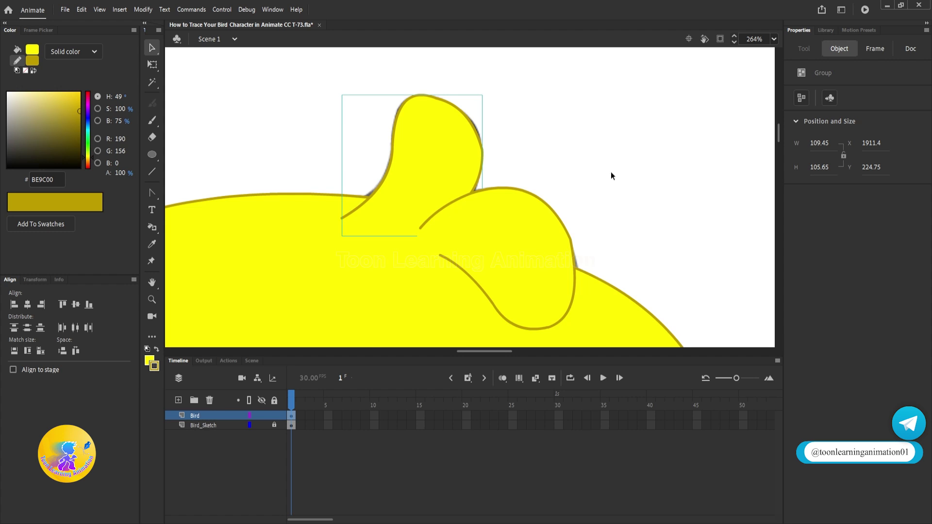
Send the head group to the back of the stacking order so the facial outlines lie above it
scroll(602, 174, down, 4)
click(521, 194)
scroll(416, 148, down, 4)
scroll(418, 171, up, 4)
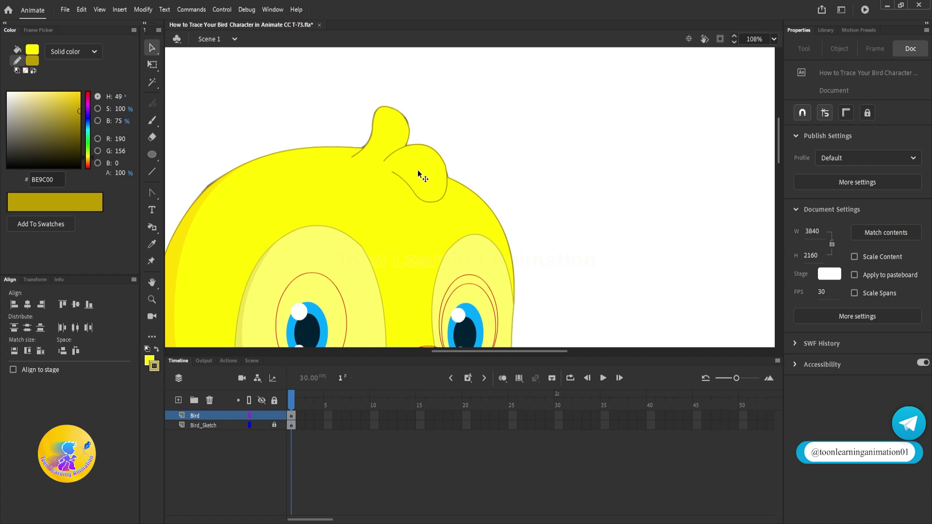
scroll(406, 168, down, 3)
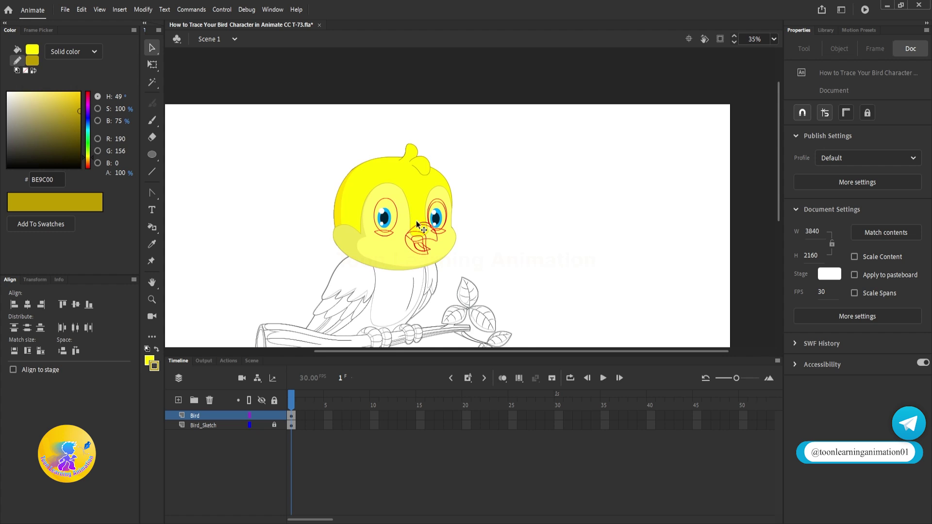
scroll(398, 223, up, 2)
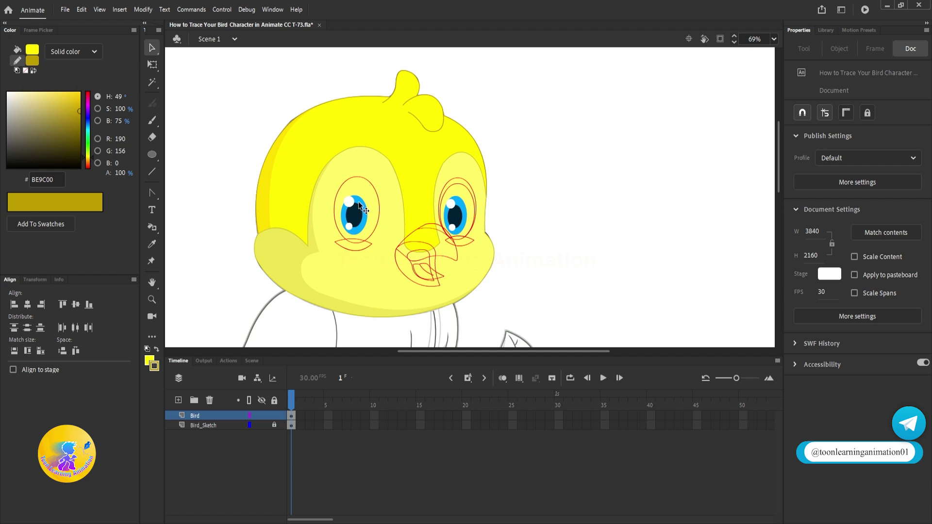
click(406, 142)
scroll(381, 192, up, 2)
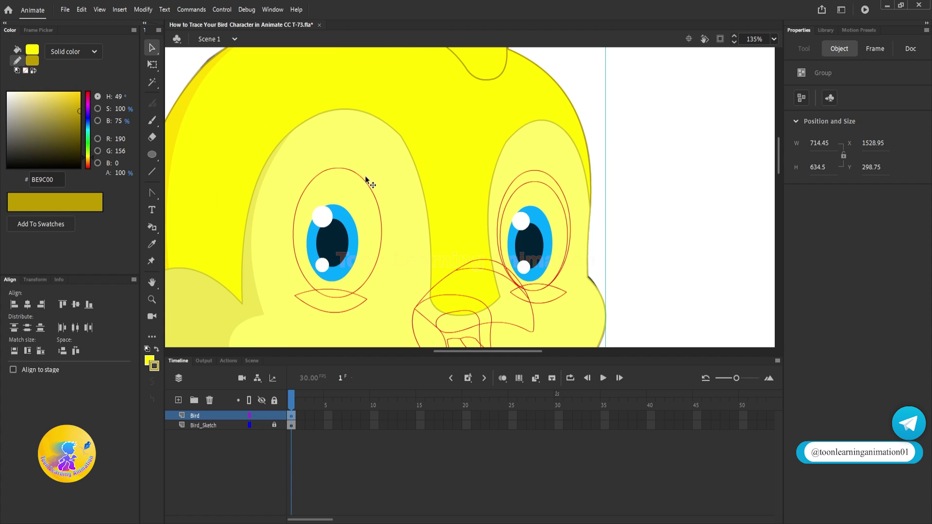
scroll(343, 214, down, 2)
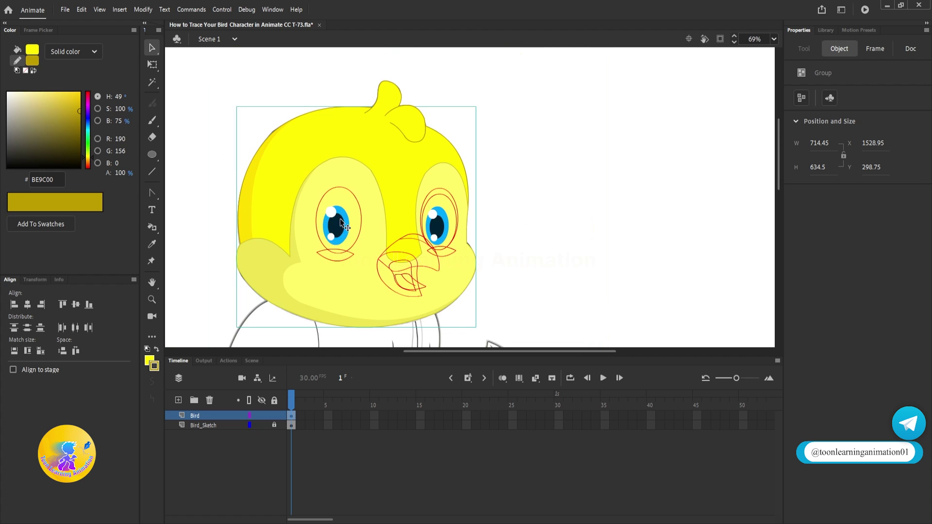
scroll(334, 209, up, 1)
right_click(379, 184)
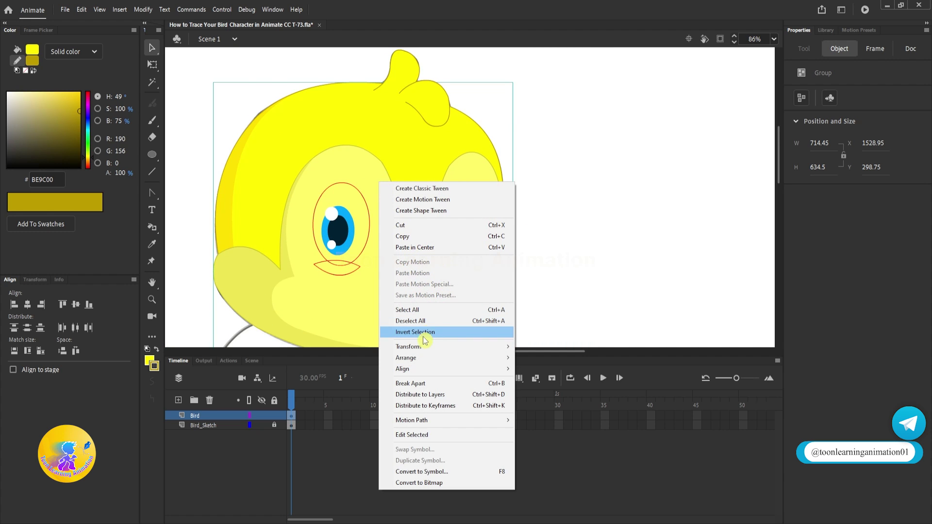
mouse_move(507, 359)
click(549, 396)
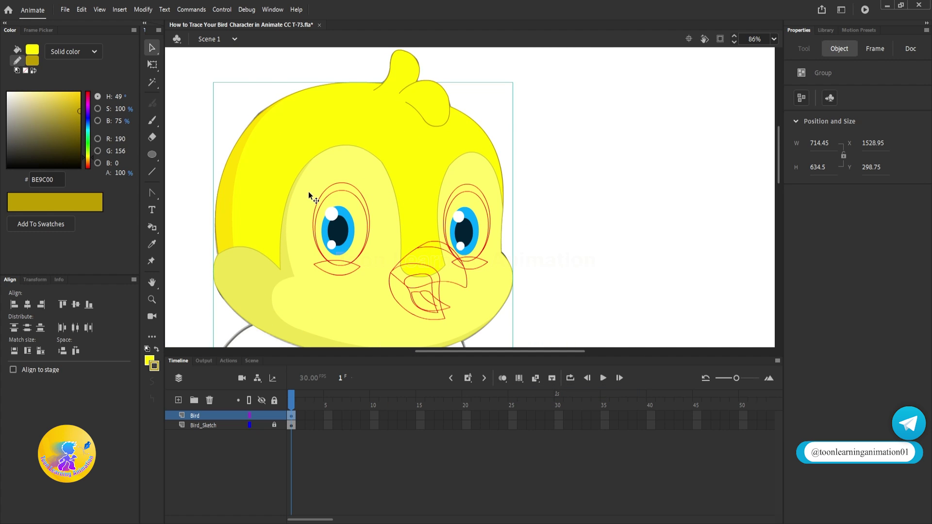
right_click(366, 155)
mouse_move(403, 330)
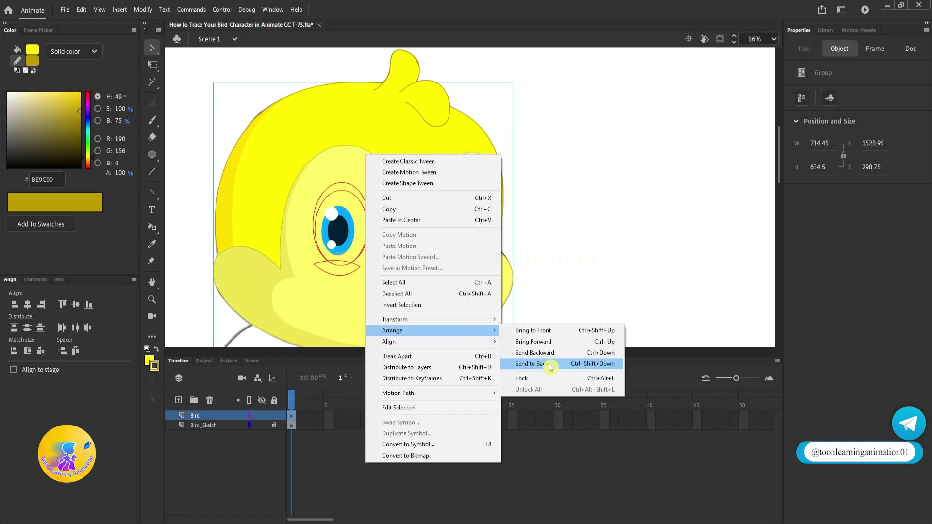
click(575, 379)
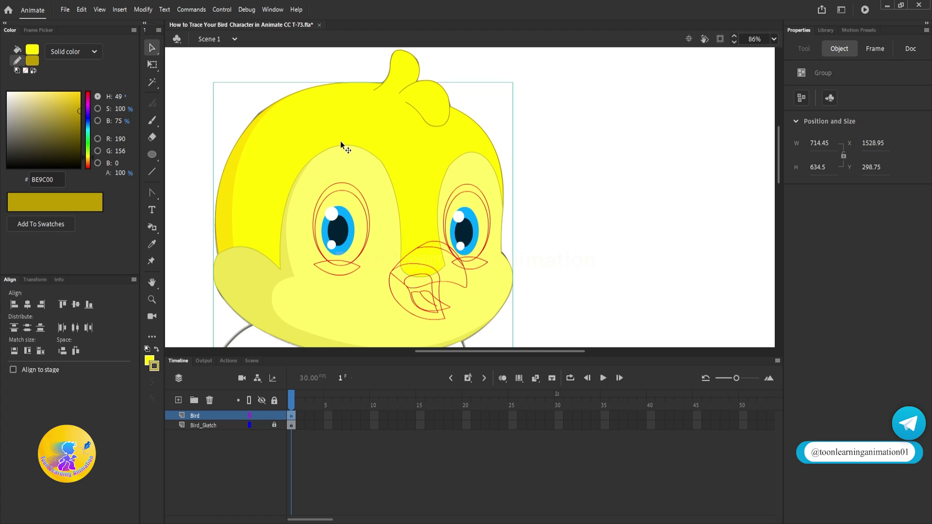
Cut the head group off the stage and group the lines of each eyebrow separately
key(Delete)
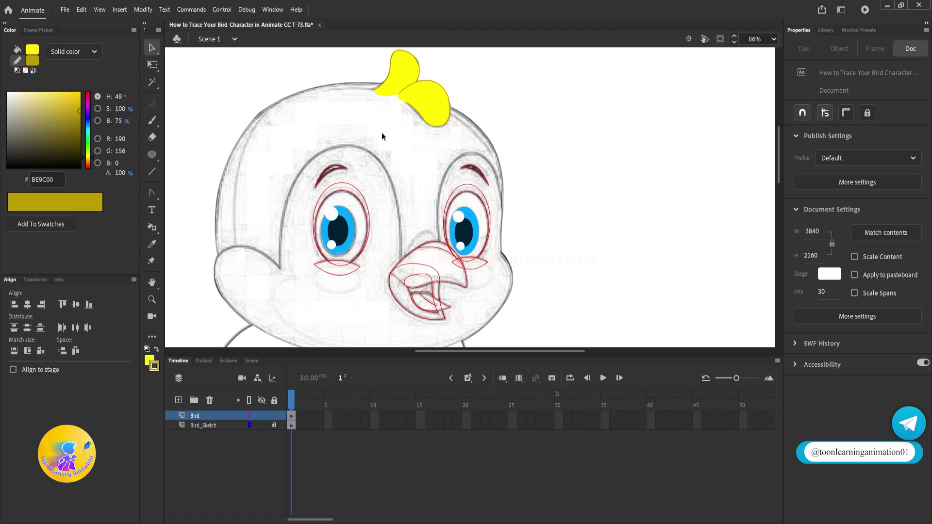
click(332, 171)
scroll(331, 169, up, 3)
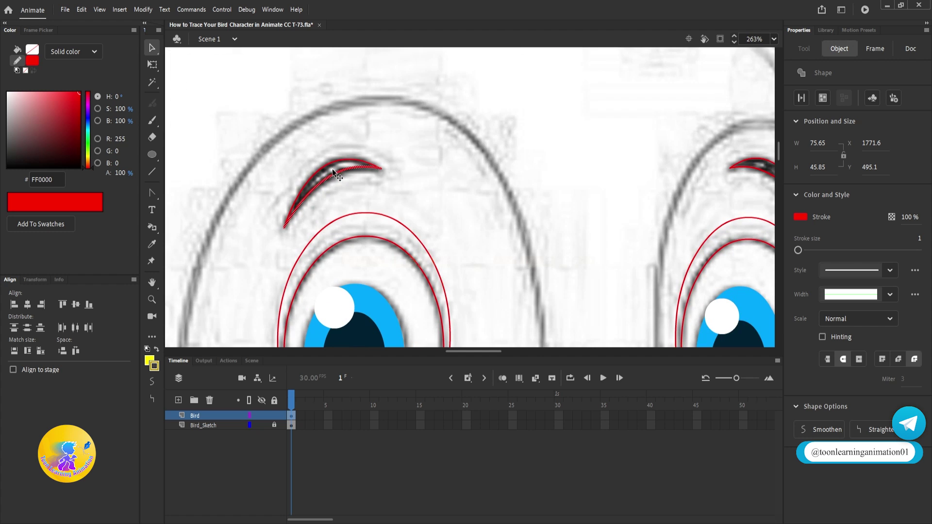
double_click(328, 176)
key(ctrl+g)
scroll(327, 176, down, 3)
scroll(560, 173, up, 1)
scroll(560, 172, up, 2)
double_click(550, 183)
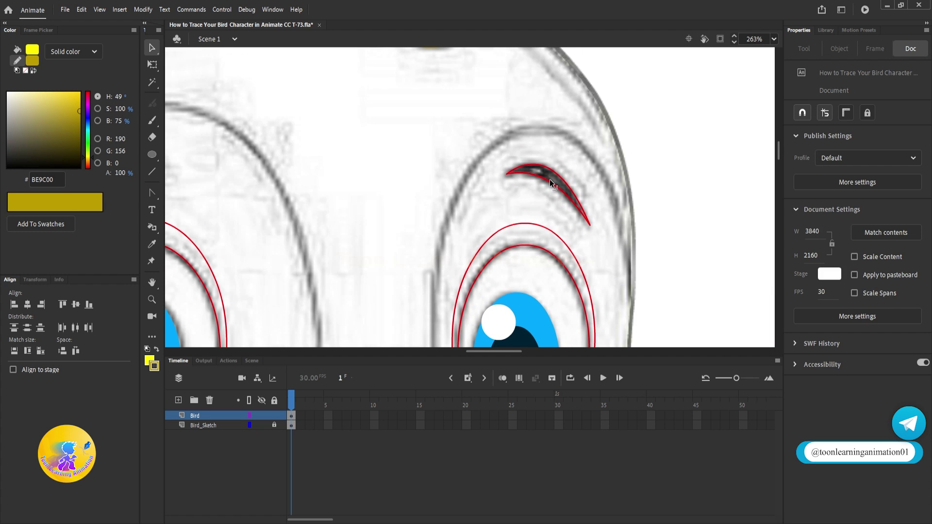
key(ctrl+g)
scroll(437, 185, down, 3)
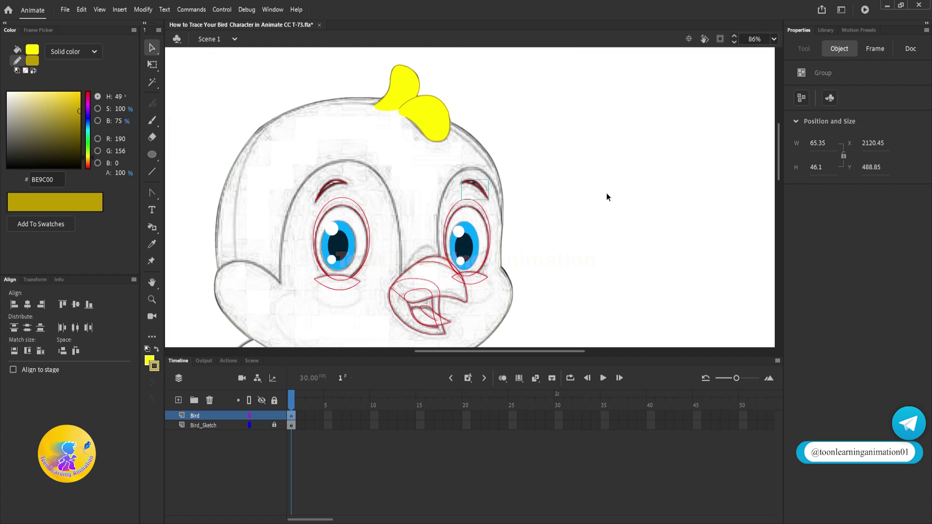
Paste the head group back in its original place and arrange it behind all the facial features and crest feathers
click(590, 197)
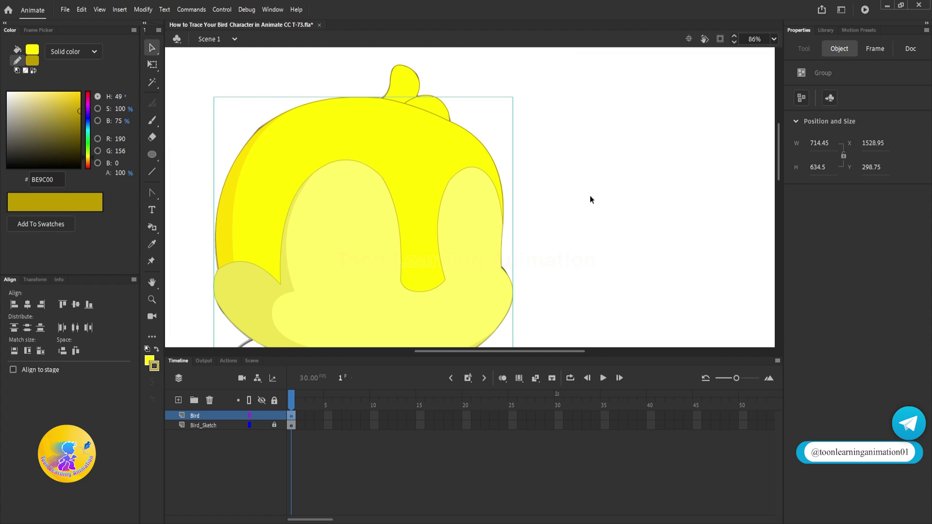
right_click(401, 138)
mouse_move(528, 314)
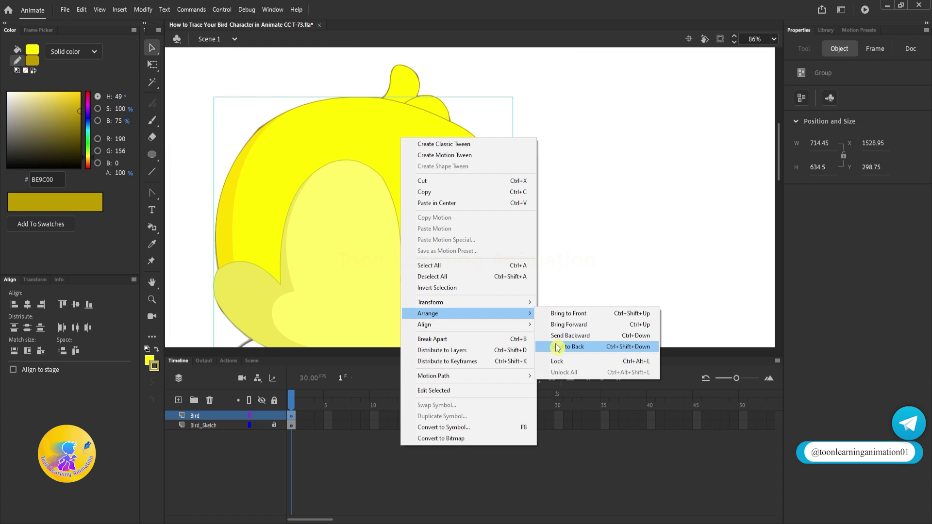
click(562, 347)
click(569, 205)
scroll(553, 145, down, 3)
drag(549, 131, 577, 197)
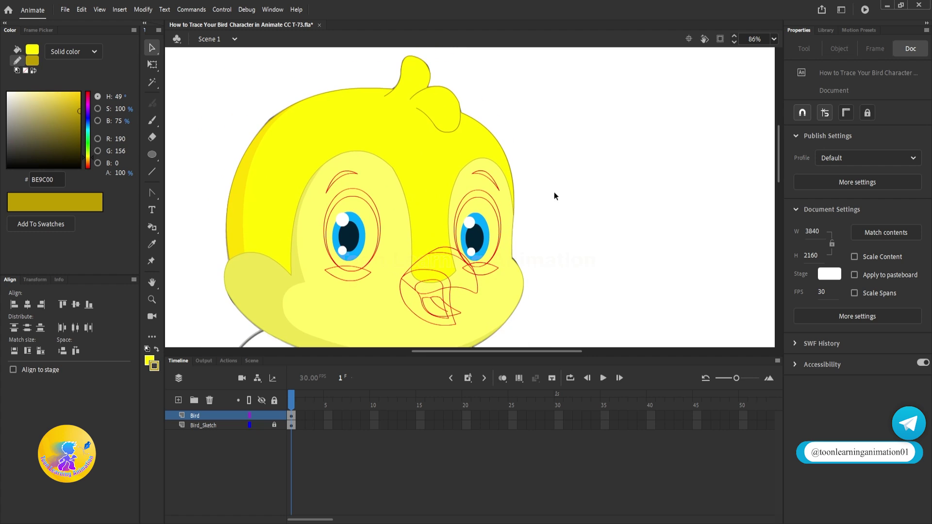
Select both eyes with their outlines, eyebrows and lower eyelids, and combine them into one group
click(350, 220)
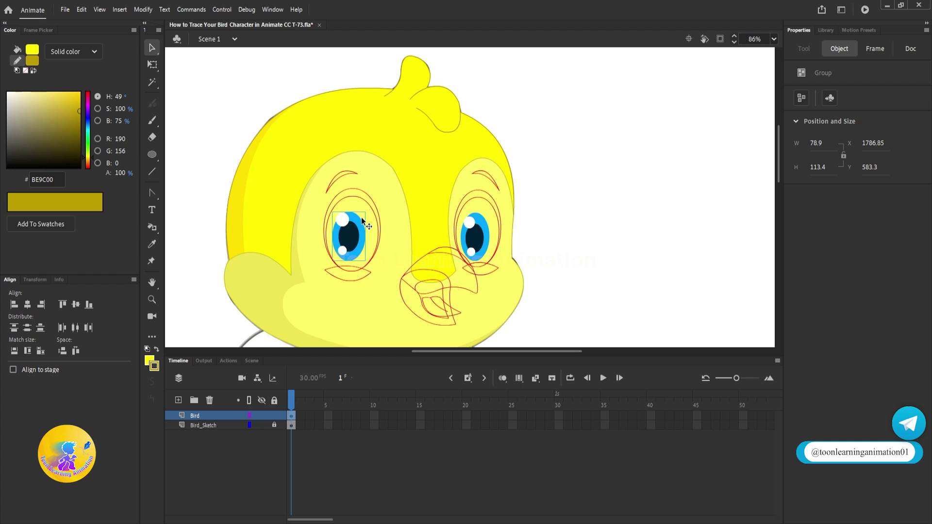
scroll(363, 216, up, 1)
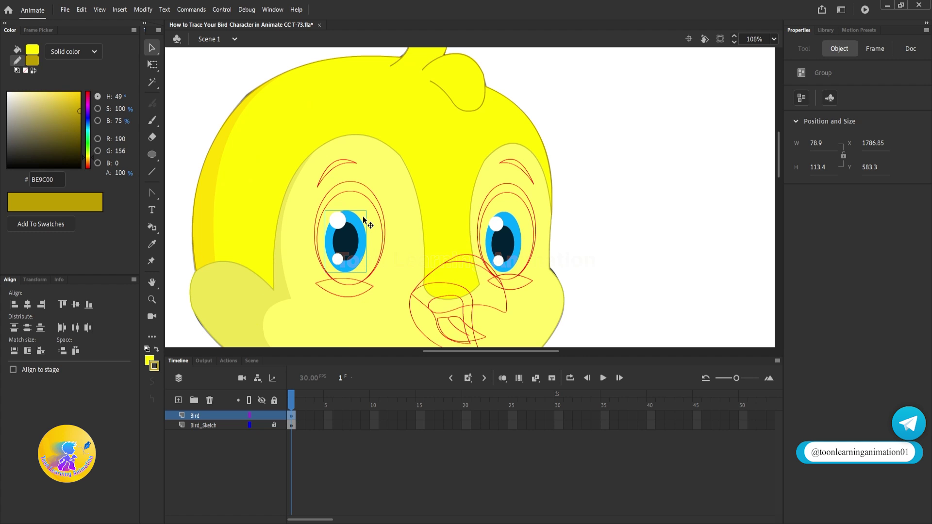
shift+click(351, 191)
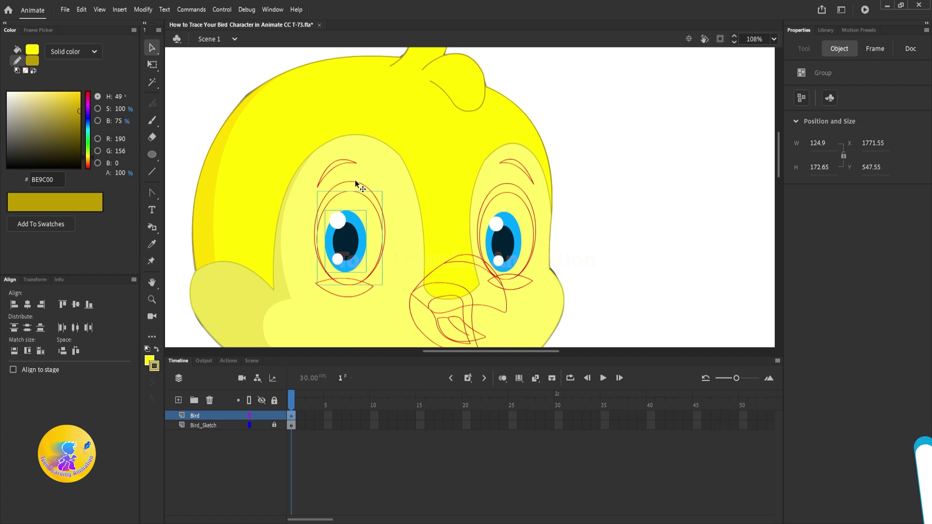
shift+click(342, 161)
shift+click(346, 296)
shift+click(515, 289)
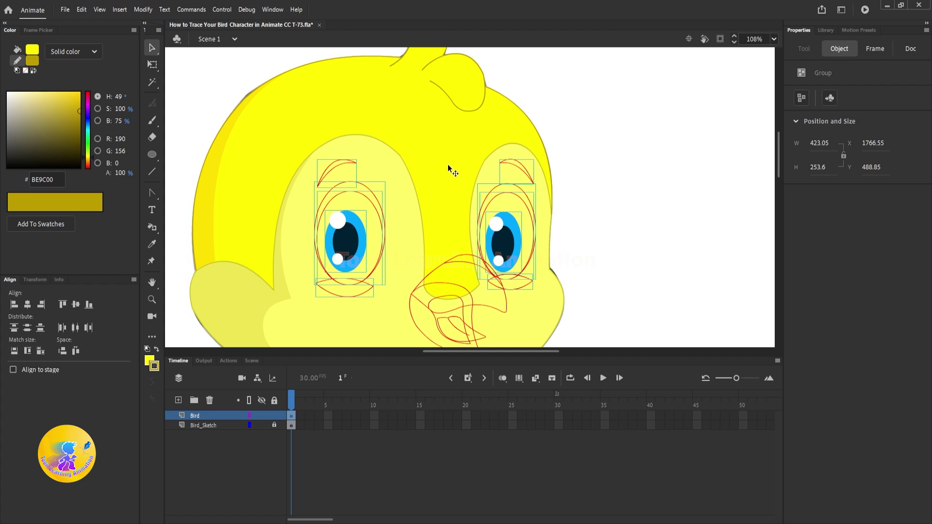
key(ctrl+g)
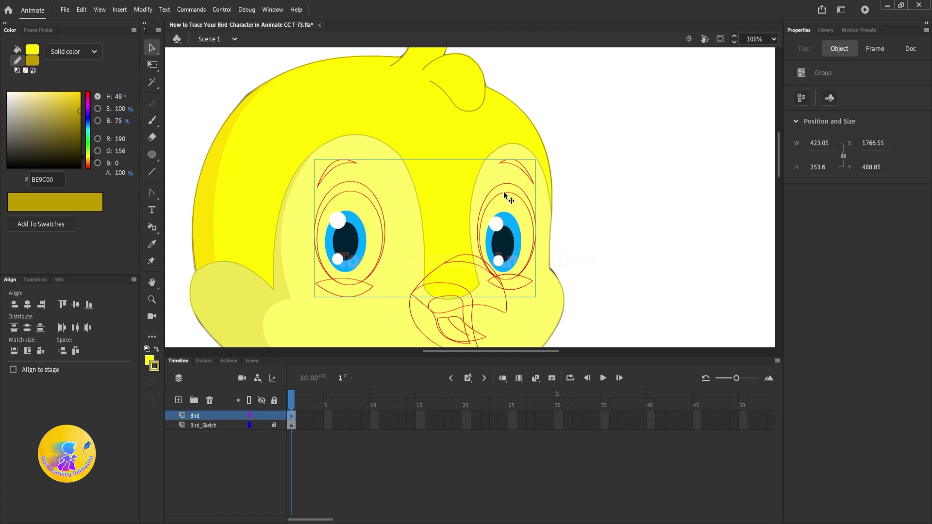
Inside the eyes group, fill the inner oval of the left-hand eye with white (FFFFFF) using the Paint Bucket
double_click(503, 192)
click(628, 196)
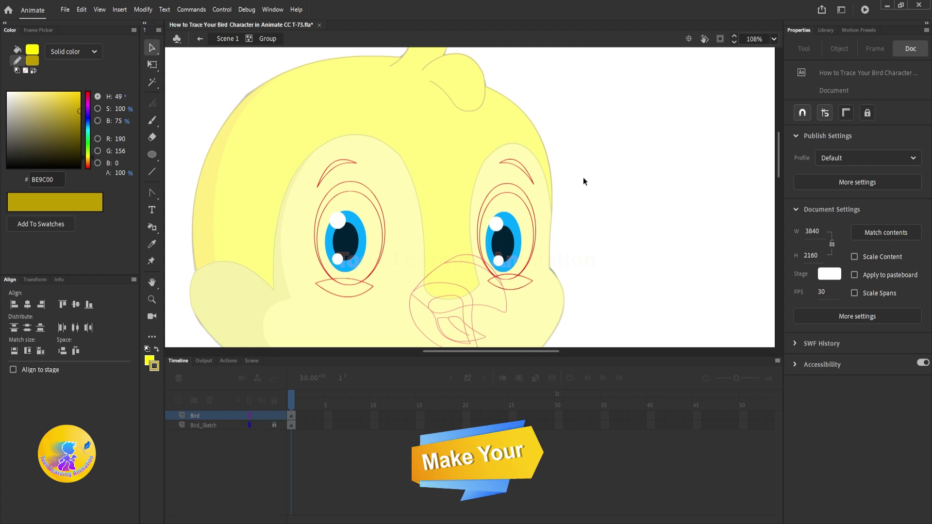
scroll(388, 196, up, 4)
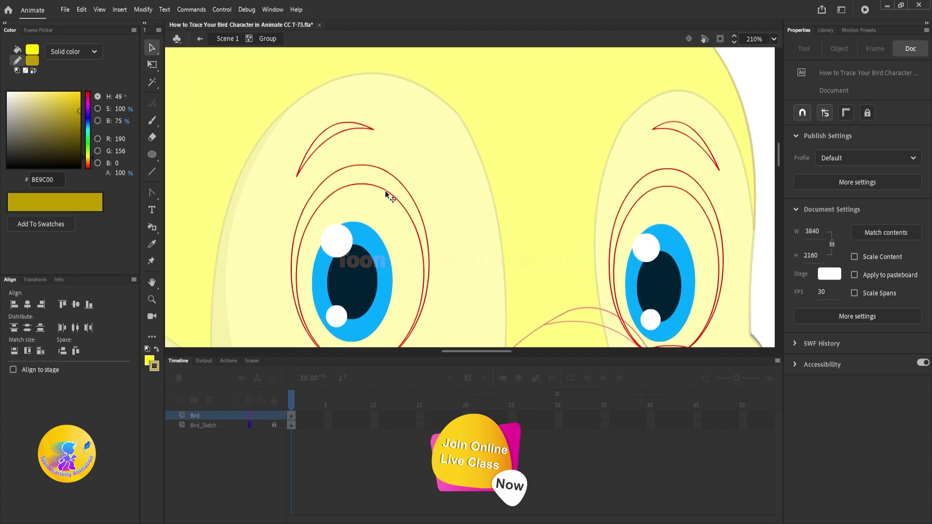
double_click(385, 188)
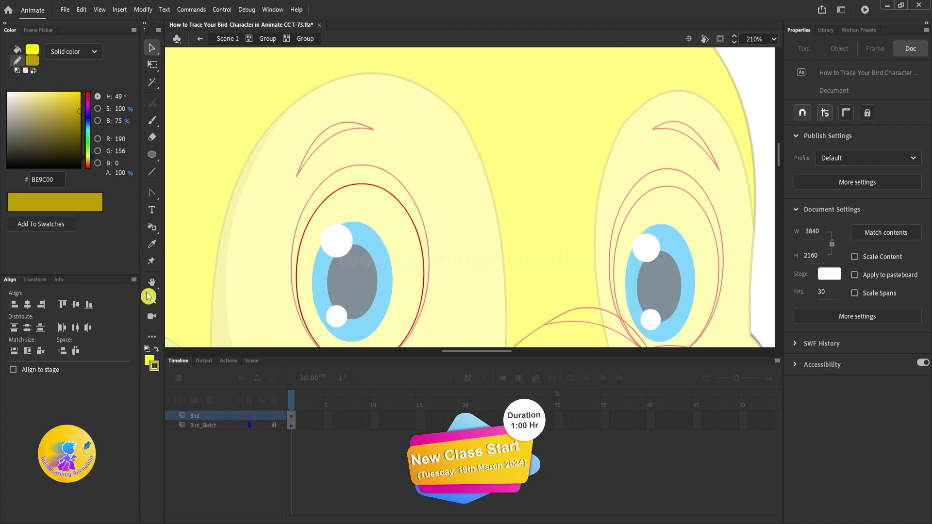
click(158, 226)
click(157, 226)
click(197, 229)
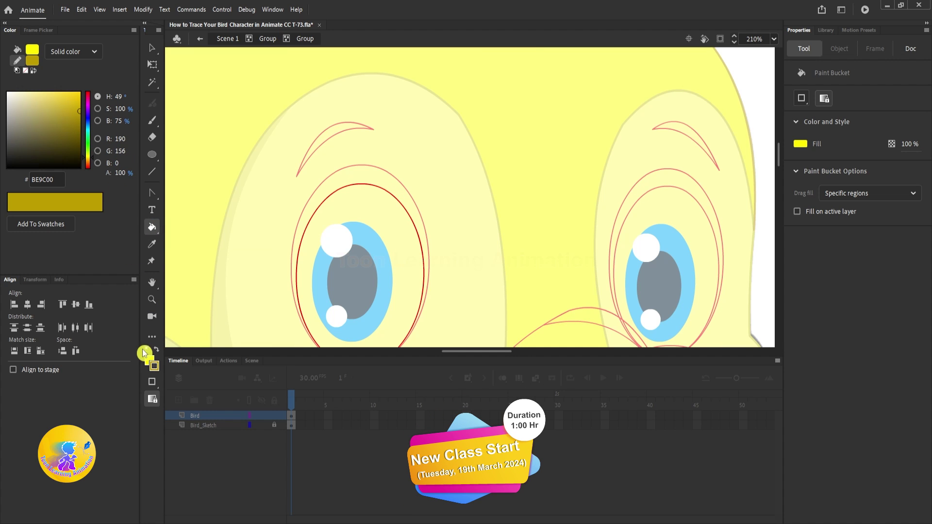
click(148, 362)
click(248, 400)
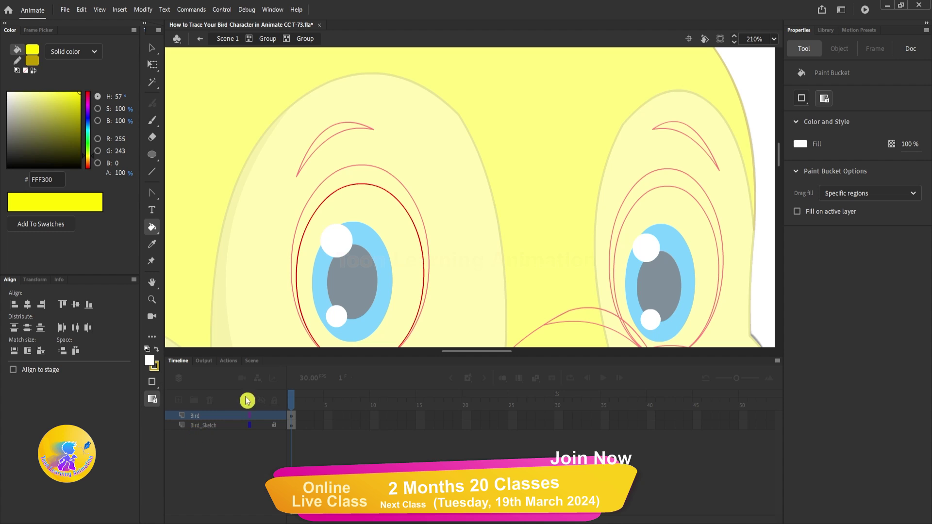
click(385, 224)
scroll(413, 221, down, 2)
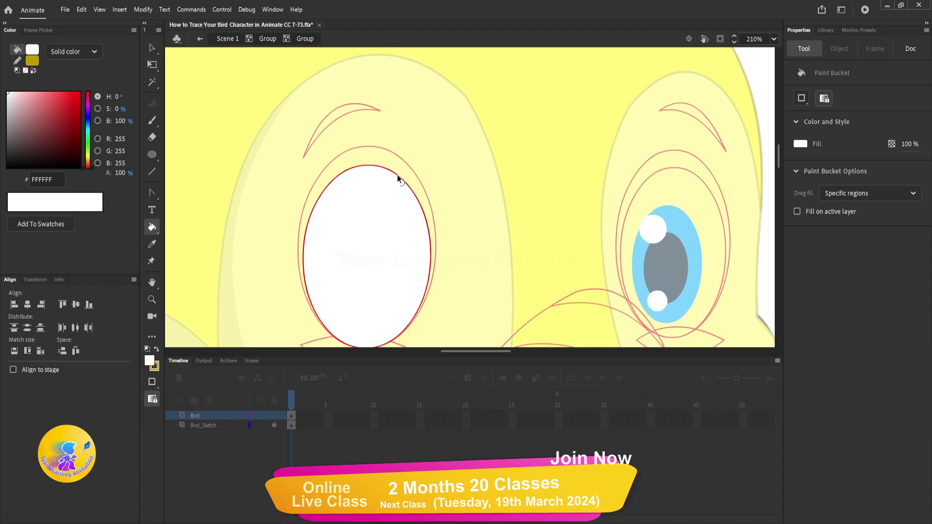
Exit the nested eye groups and set the stroke colour to CEC424, sampled from the outline around the left-hand eye patch
click(404, 39)
click(133, 68)
key(ctrl+shift+v)
click(153, 50)
scroll(328, 144, down, 4)
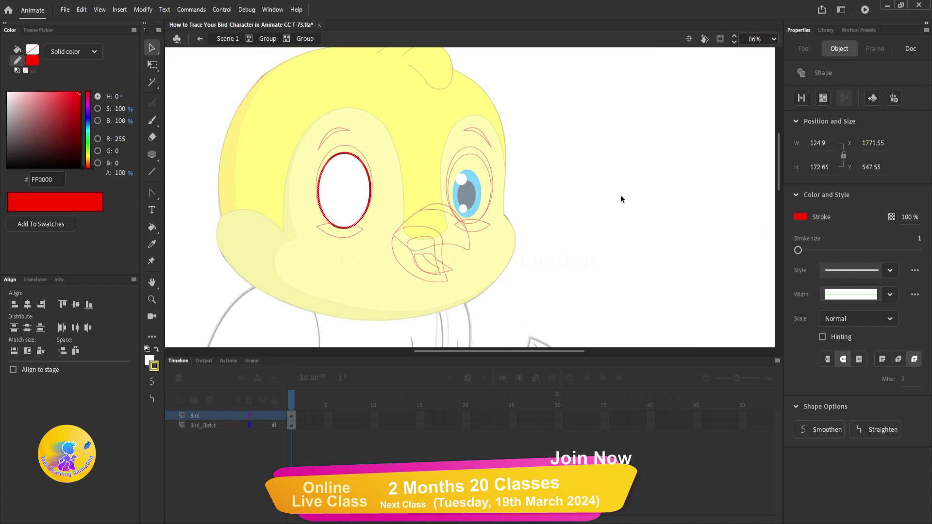
double_click(603, 195)
click(603, 195)
double_click(656, 161)
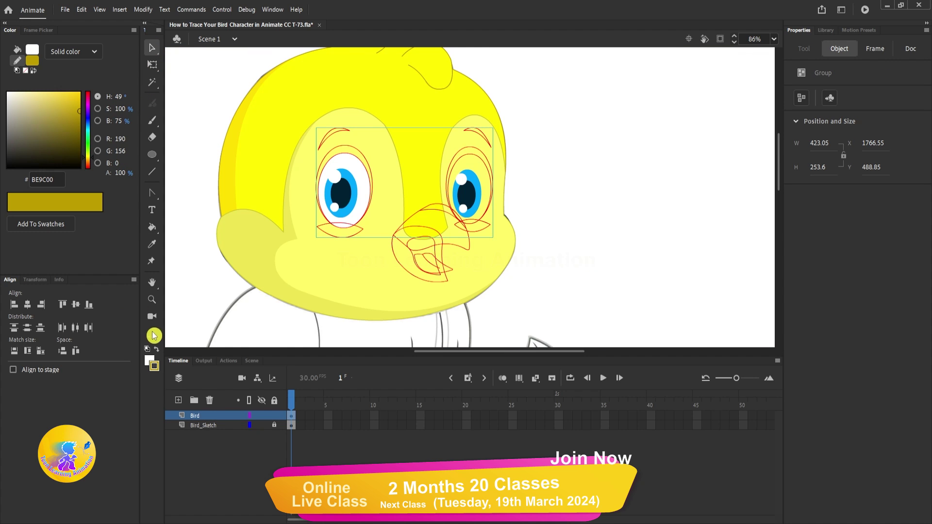
click(126, 381)
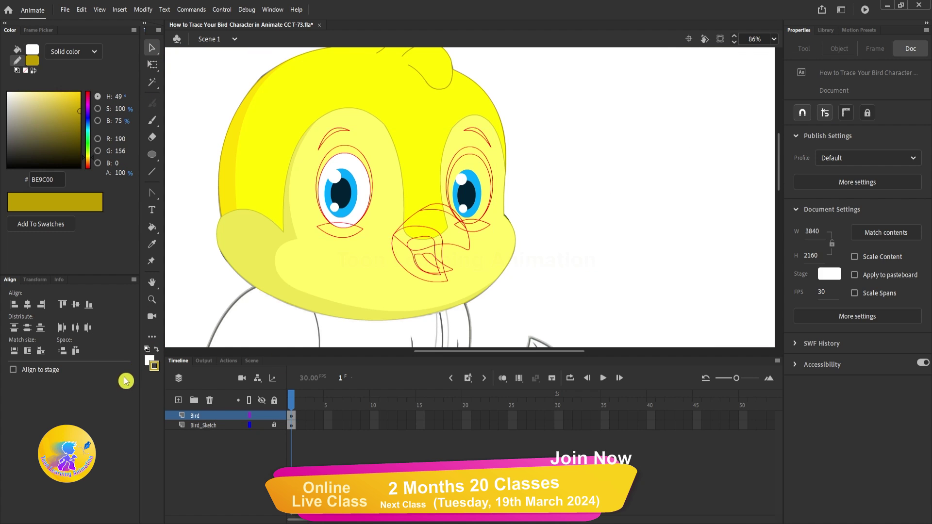
click(154, 366)
scroll(296, 156, up, 5)
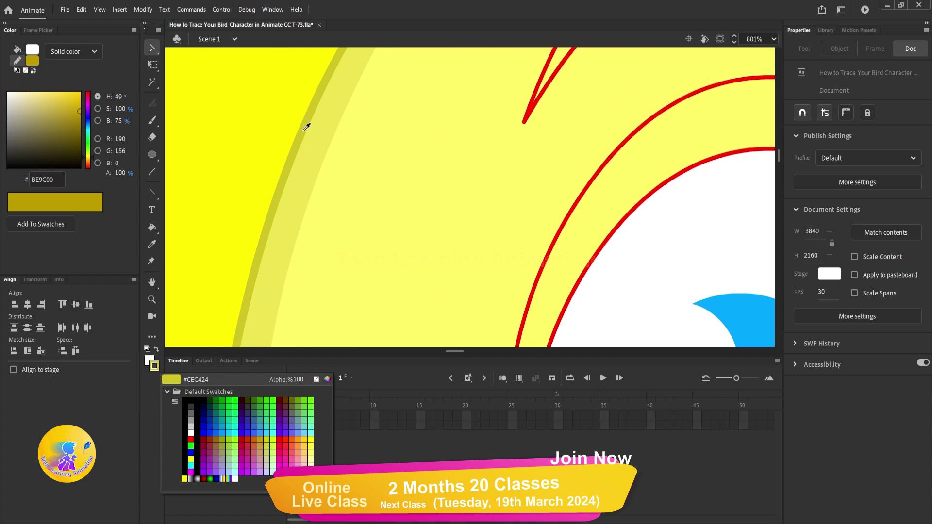
click(305, 128)
scroll(306, 158, down, 3)
scroll(307, 165, down, 2)
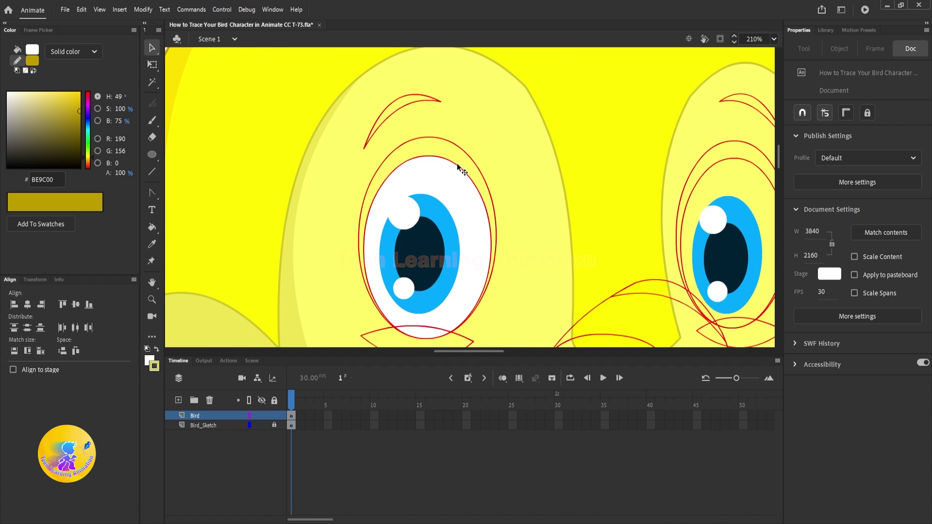
Recolour the white eye oval's red outline with stroke colour CEC424, and return to the main scene
double_click(459, 169)
double_click(458, 169)
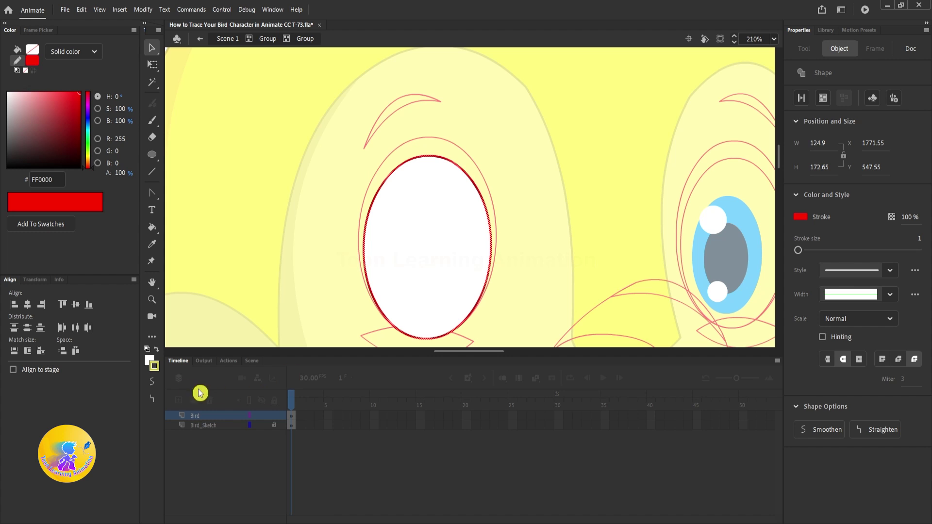
click(154, 365)
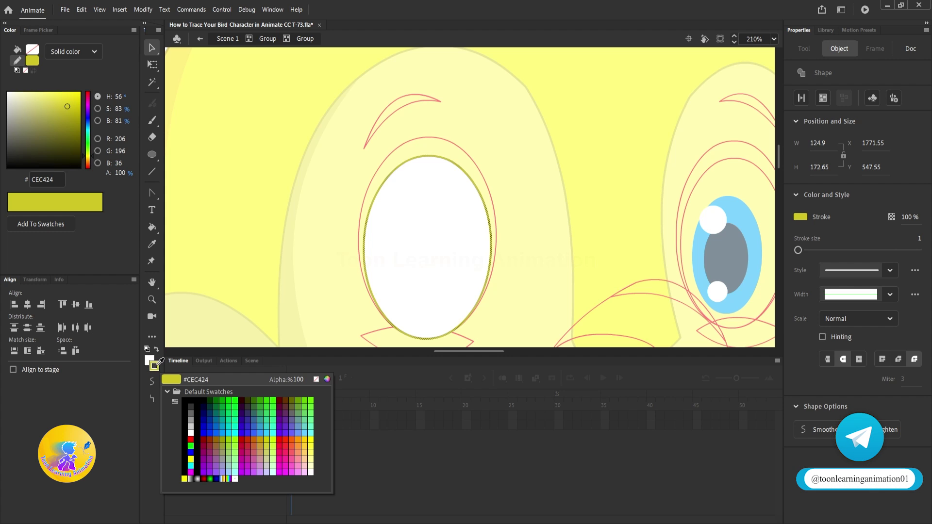
click(157, 364)
click(642, 149)
scroll(446, 159, up, 2)
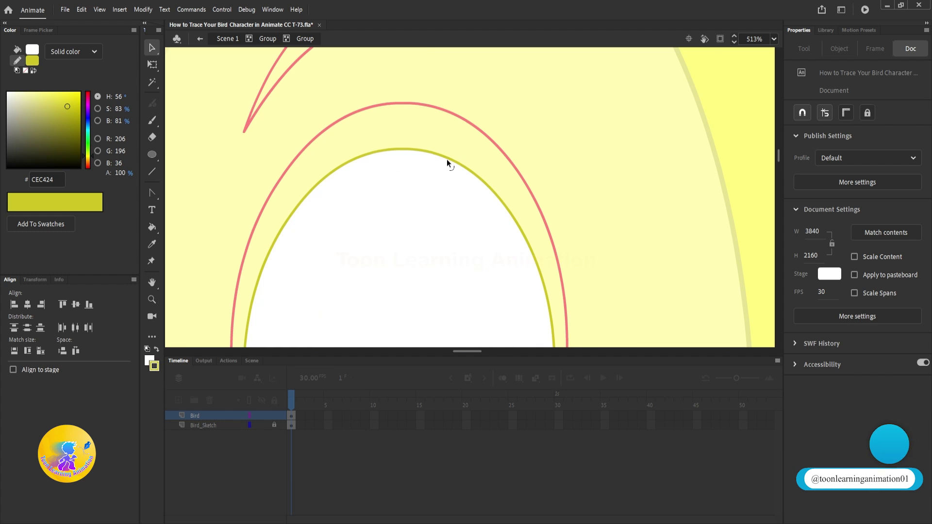
scroll(444, 156, down, 3)
scroll(432, 149, up, 1)
scroll(432, 149, down, 1)
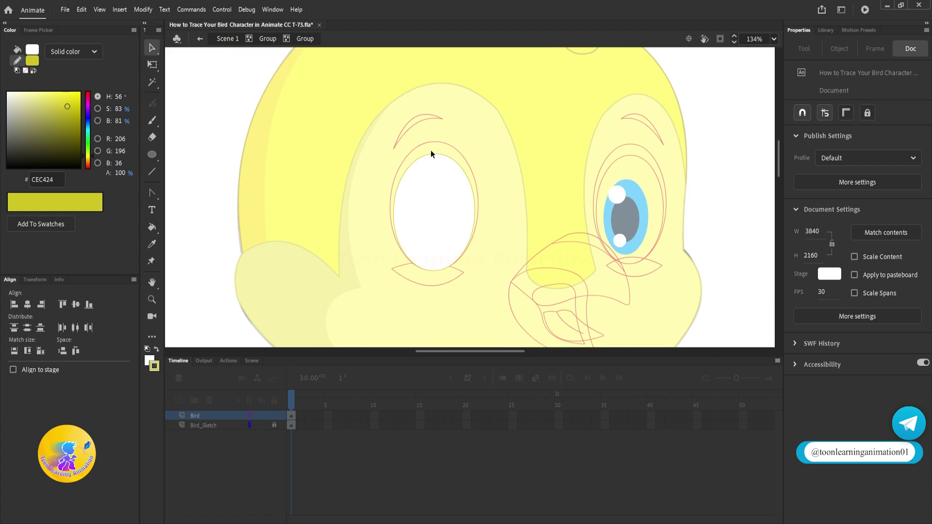
scroll(431, 146, down, 1)
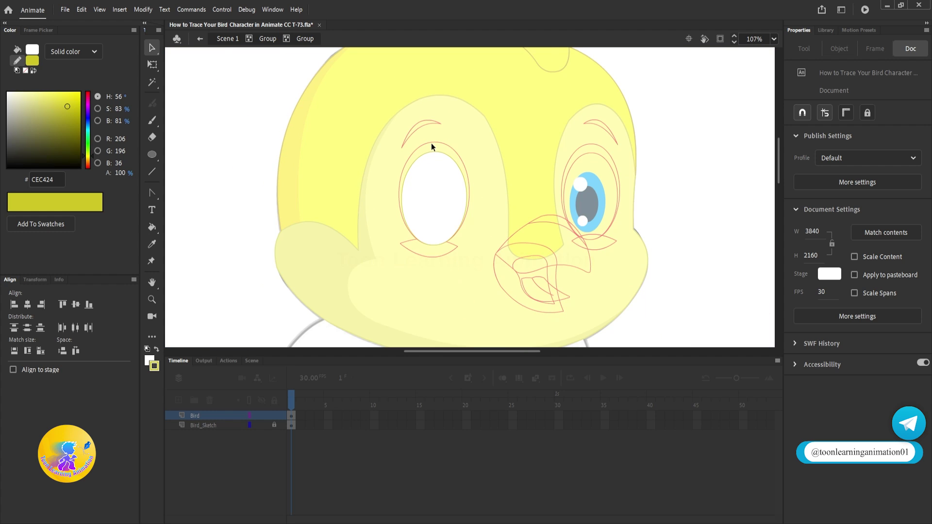
scroll(447, 140, up, 2)
double_click(758, 107)
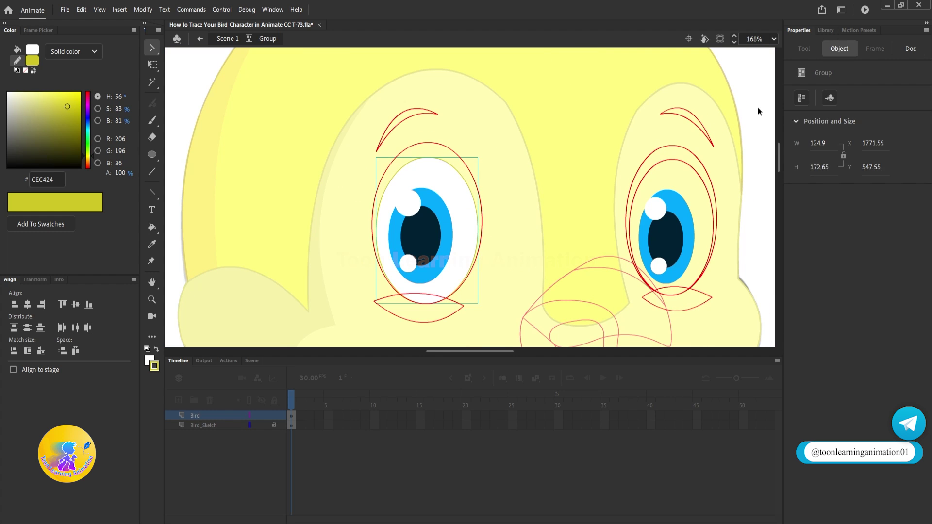
double_click(757, 107)
scroll(342, 146, down, 3)
scroll(342, 145, down, 1)
key(Escape)
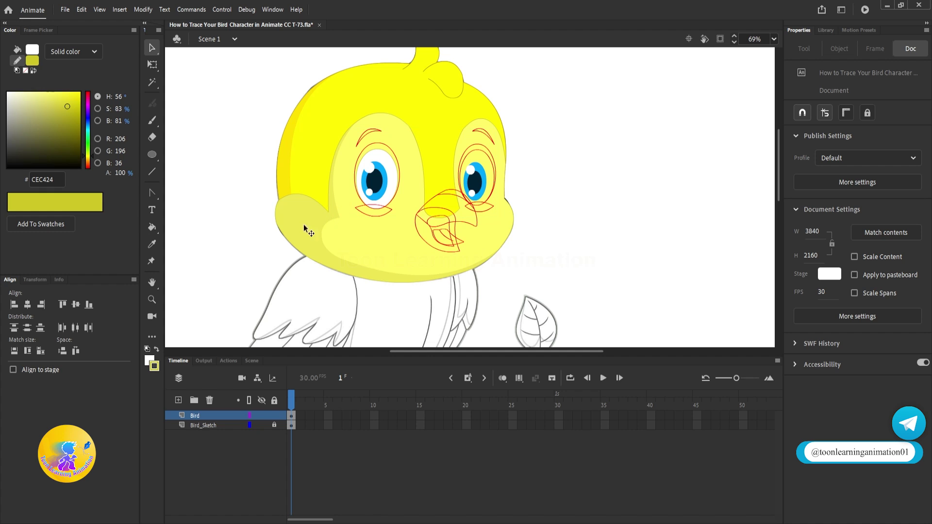
Sample the shaded cheek colour EEE553 and fill the left-hand eye's outer oval with it
click(152, 244)
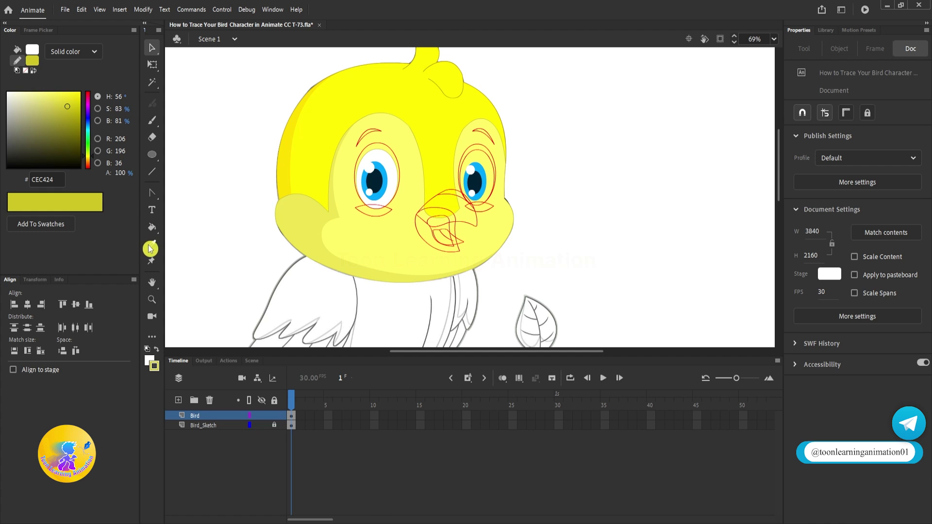
click(296, 211)
scroll(387, 156, up, 3)
click(388, 156)
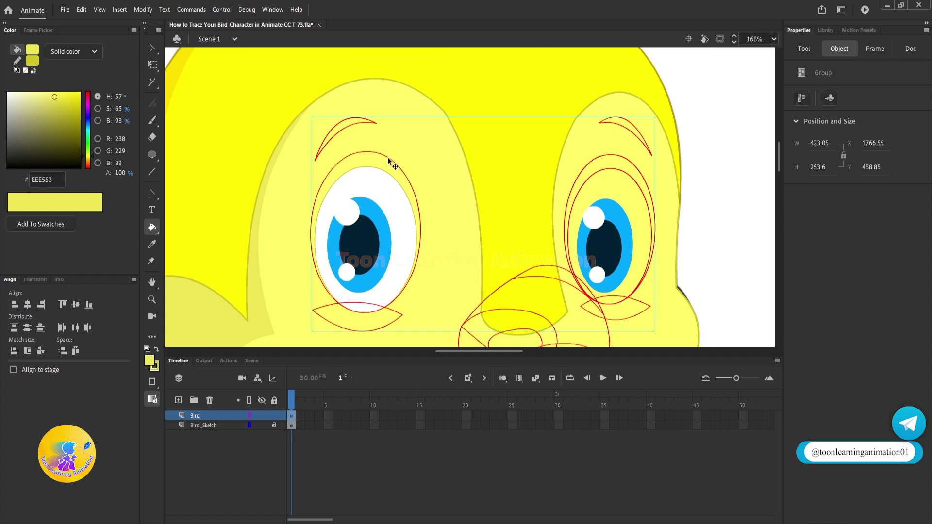
double_click(387, 157)
double_click(387, 156)
key(Escape)
click(377, 187)
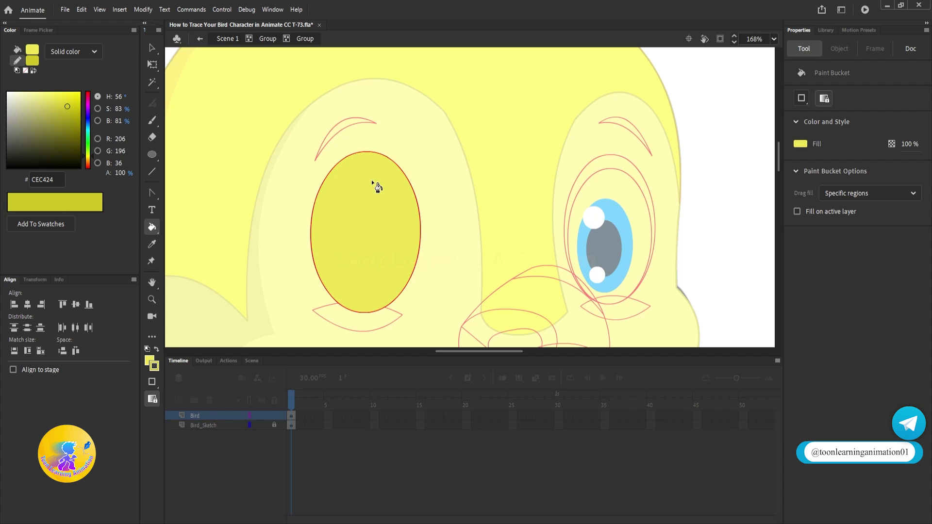
Delete the red outline around the filled outer oval of the left-hand eye, and exit the eye groups
key(v)
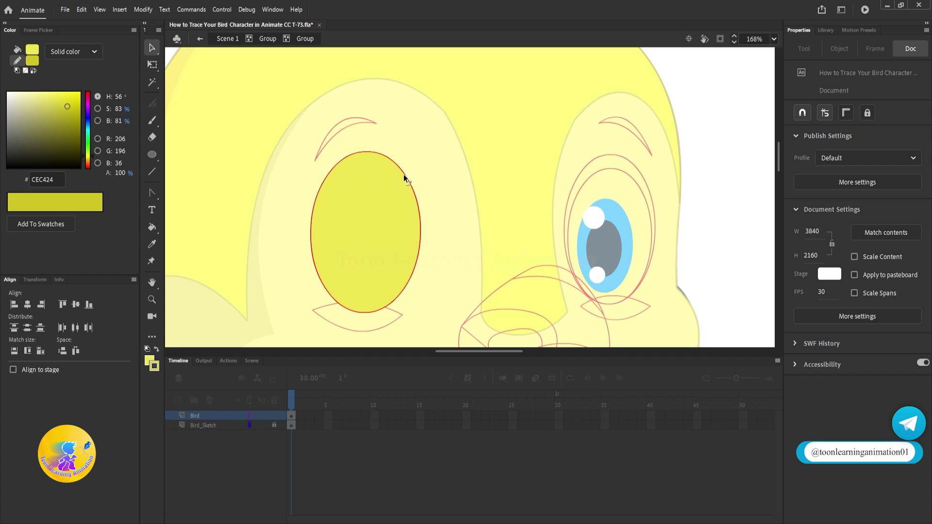
click(395, 164)
key(Delete)
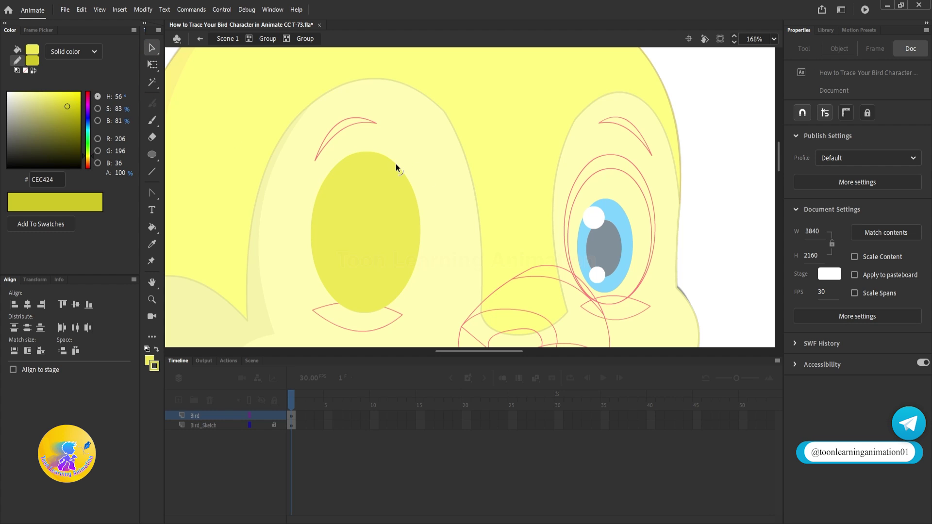
scroll(356, 165, down, 3)
double_click(634, 189)
double_click(634, 189)
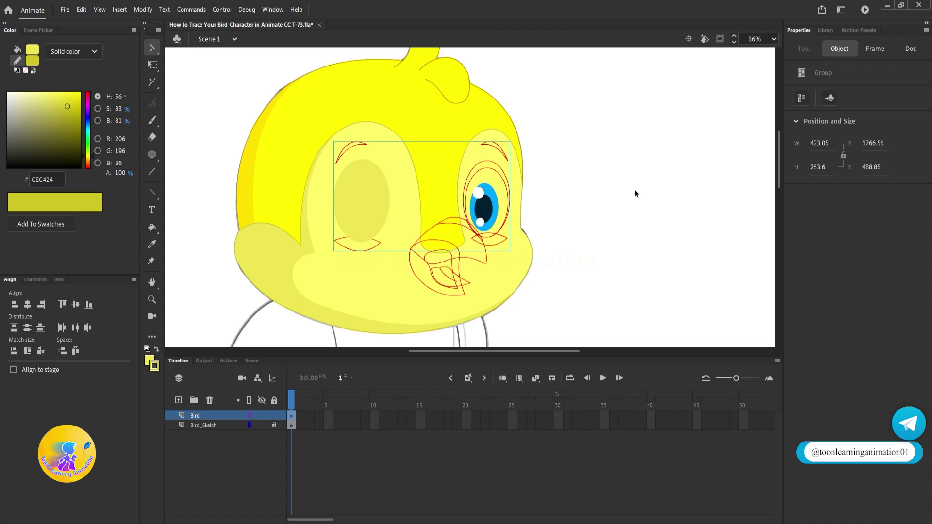
click(581, 189)
Within the eyes group, send the left-hand eye's yellow outer oval to the back so it lies behind the eye
scroll(367, 189, up, 3)
double_click(367, 189)
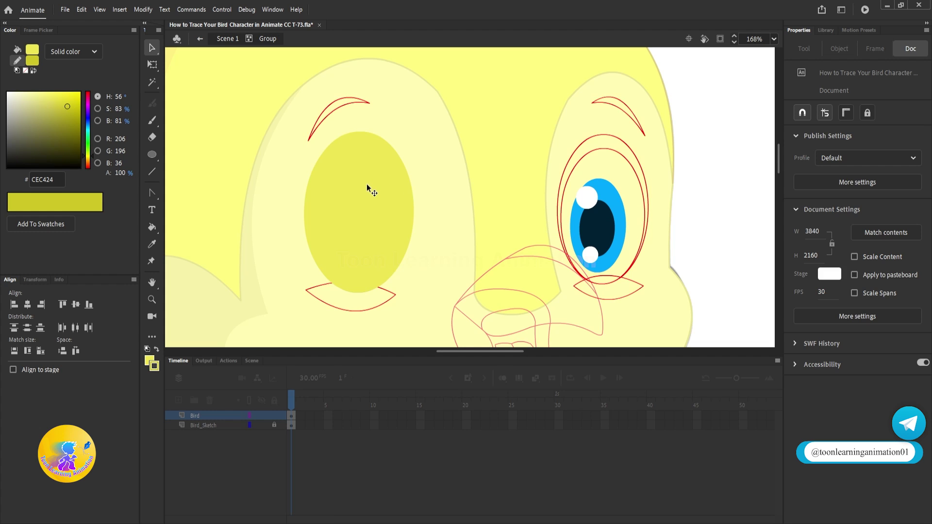
click(367, 189)
right_click(366, 186)
mouse_move(407, 361)
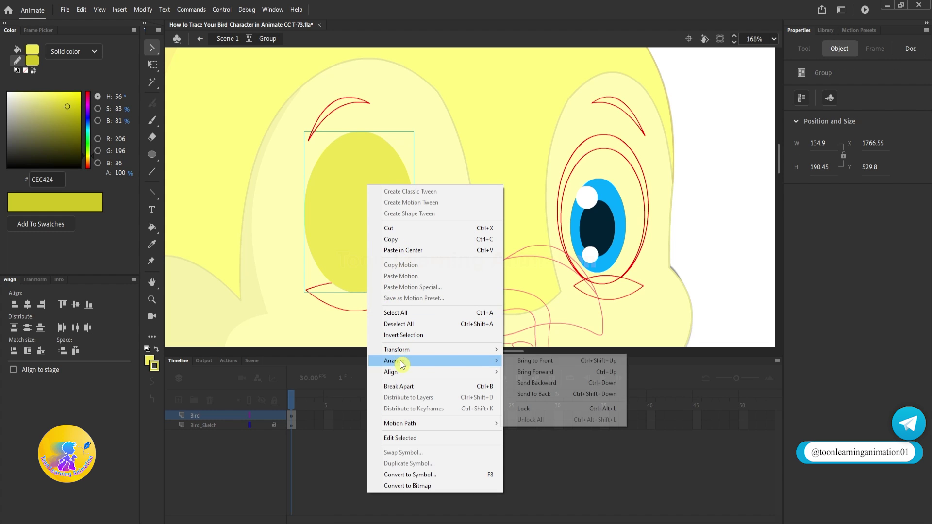
click(555, 395)
Open the right-hand eye's outer oval group and fill the oval with the same yellow, EEE553
scroll(538, 166, right, 5)
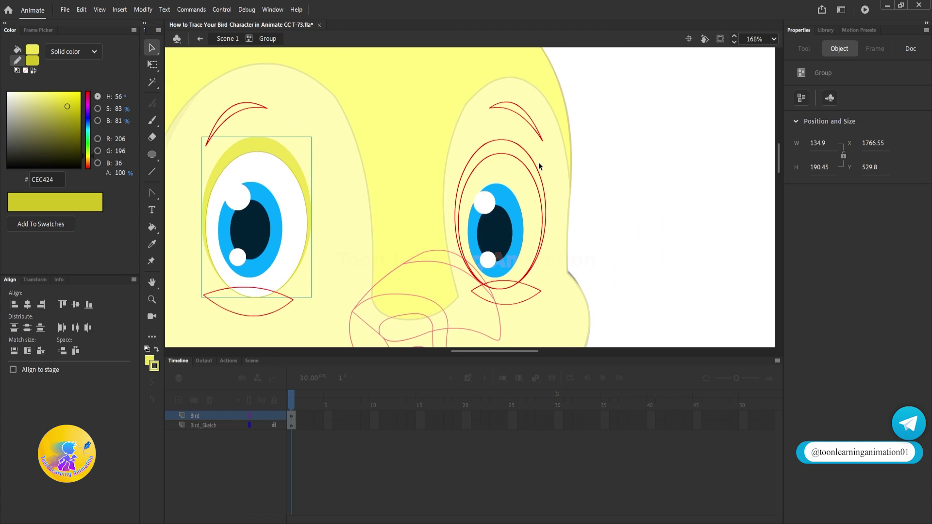
click(533, 160)
double_click(532, 157)
click(302, 130)
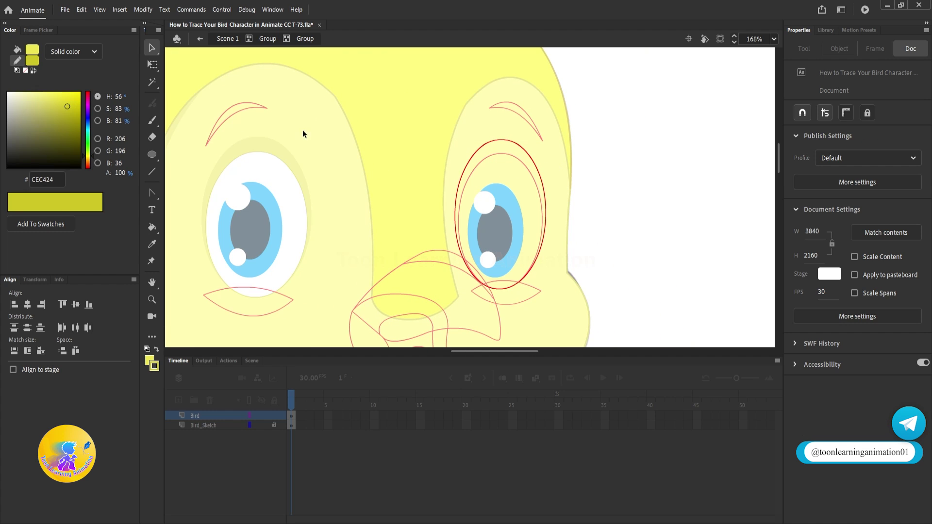
click(152, 227)
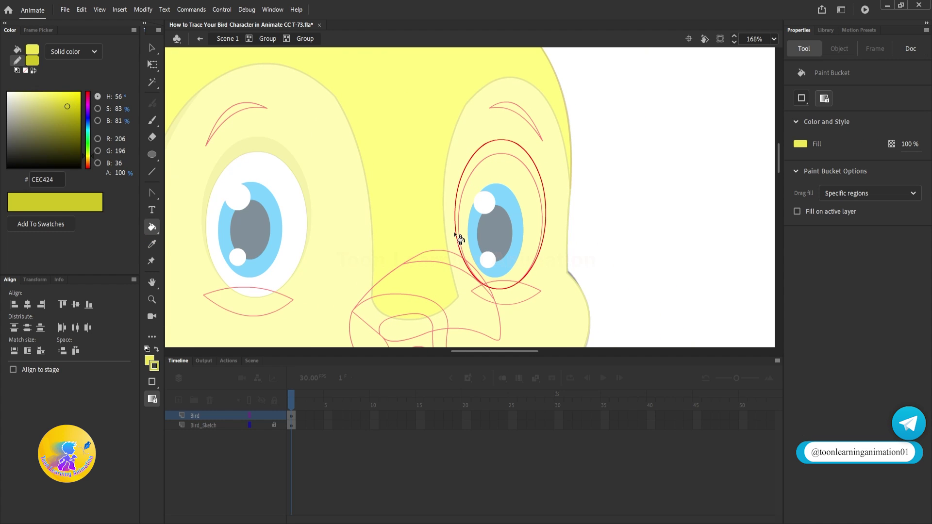
click(491, 207)
key(v)
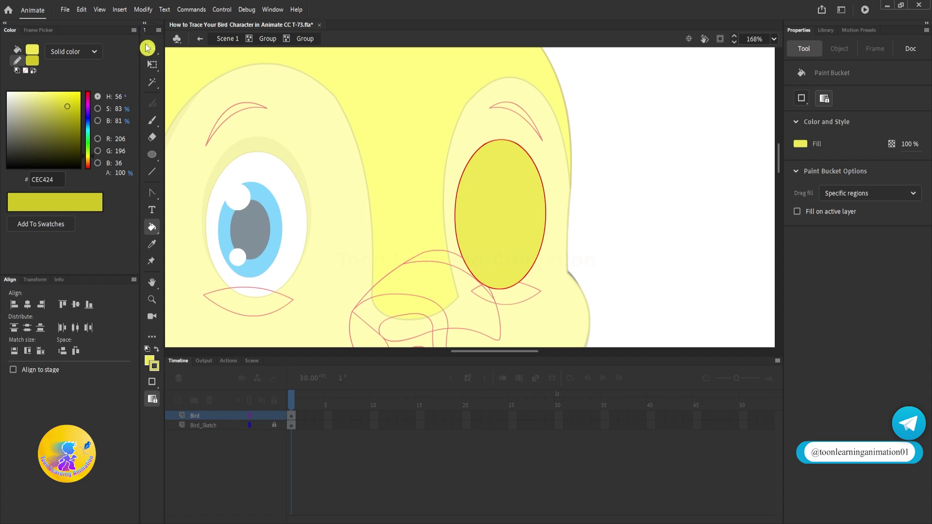
Delete the red outline of the right-hand eye's yellow shadow oval and send the oval behind the other eye shapes
click(515, 140)
key(Delete)
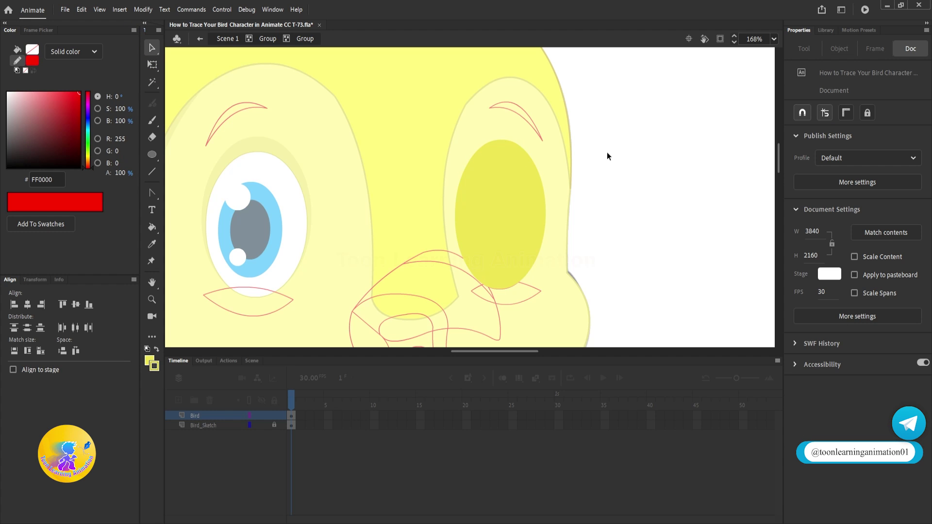
double_click(623, 158)
click(520, 211)
right_click(514, 205)
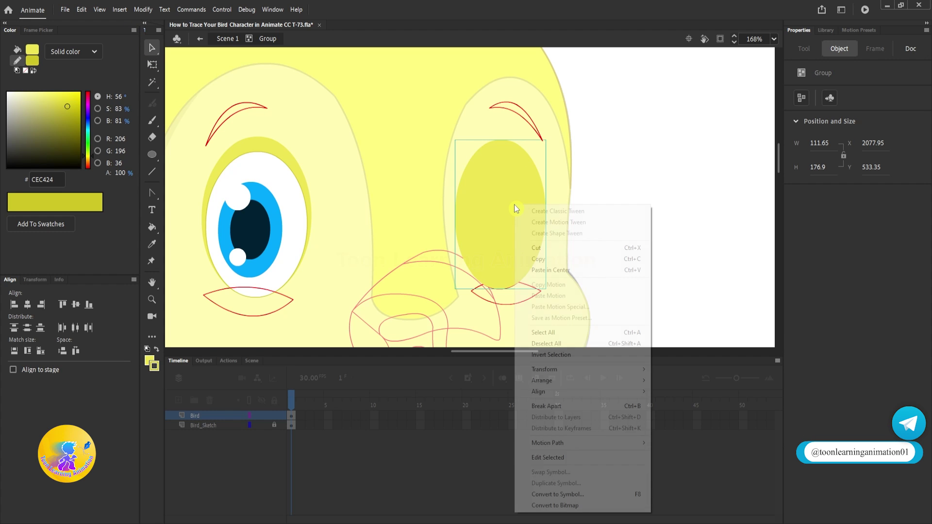
mouse_move(553, 384)
click(677, 413)
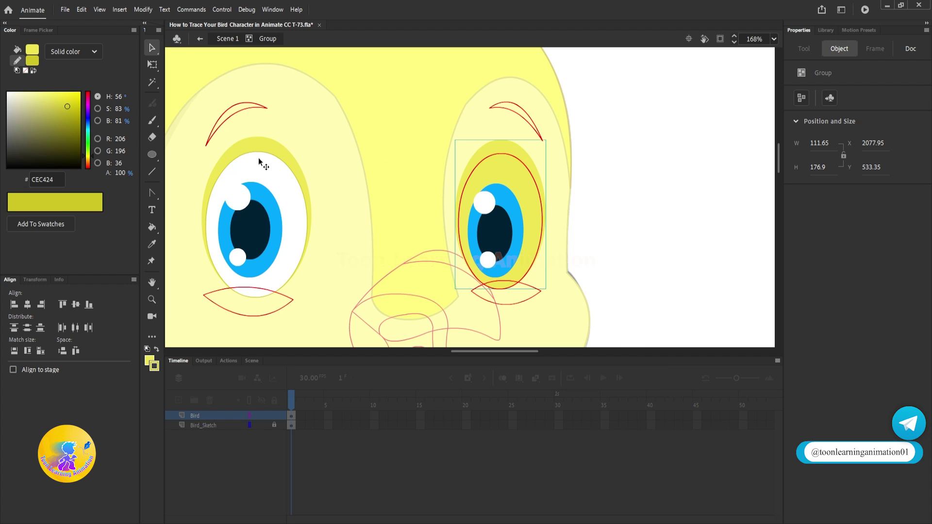
scroll(249, 160, up, 5)
click(148, 360)
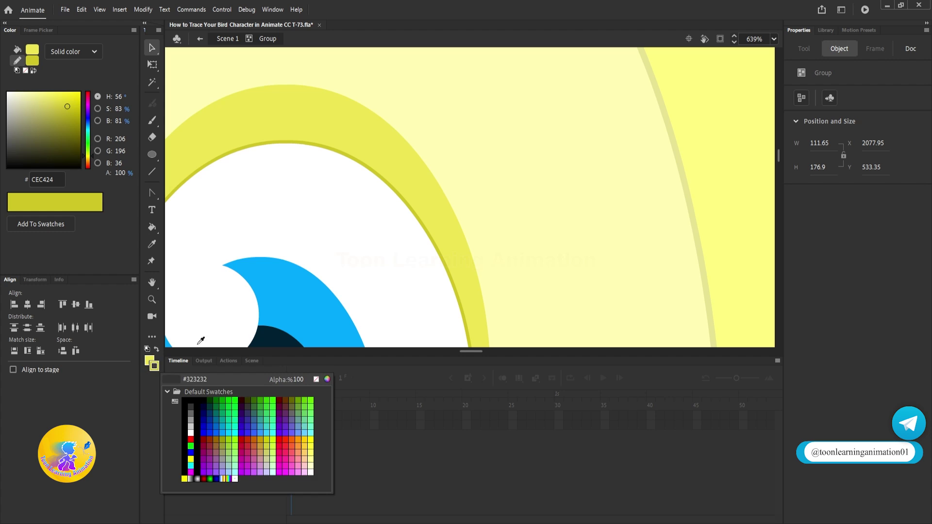
click(308, 142)
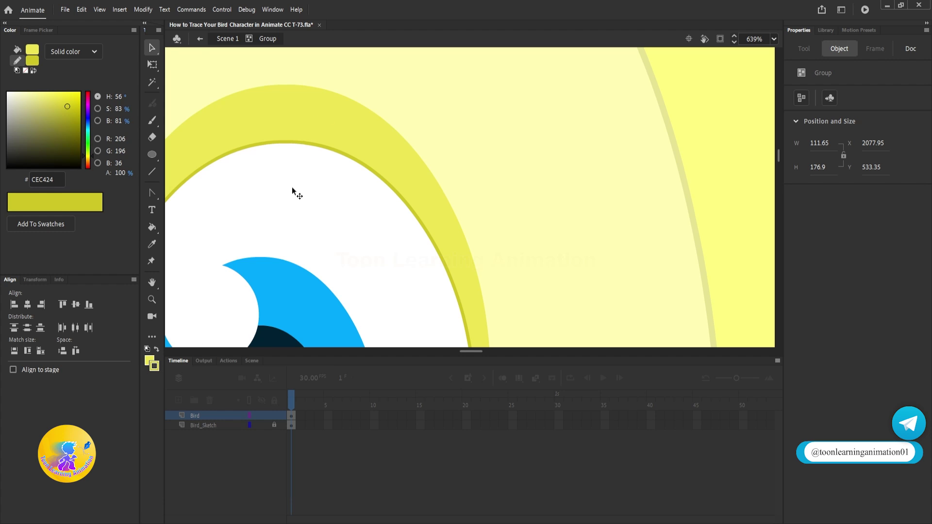
Fill the inner oval of the right-hand eye, inside its own group, with white (#FFFFFF)
scroll(296, 192, down, 5)
double_click(557, 194)
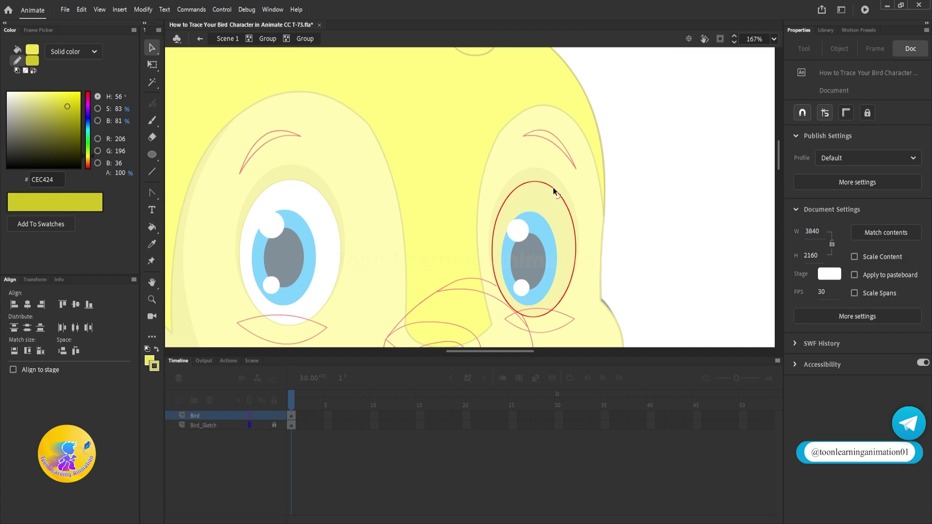
click(556, 192)
click(607, 220)
click(148, 362)
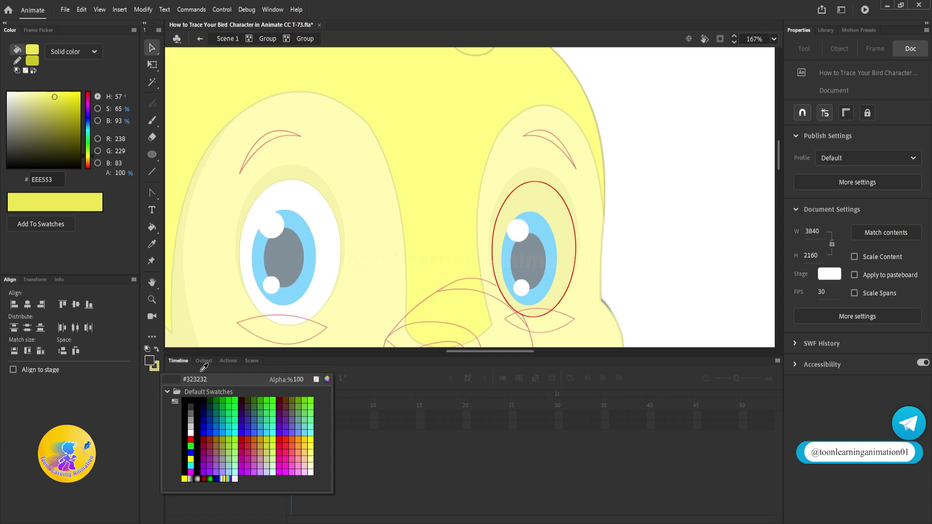
click(192, 430)
click(159, 225)
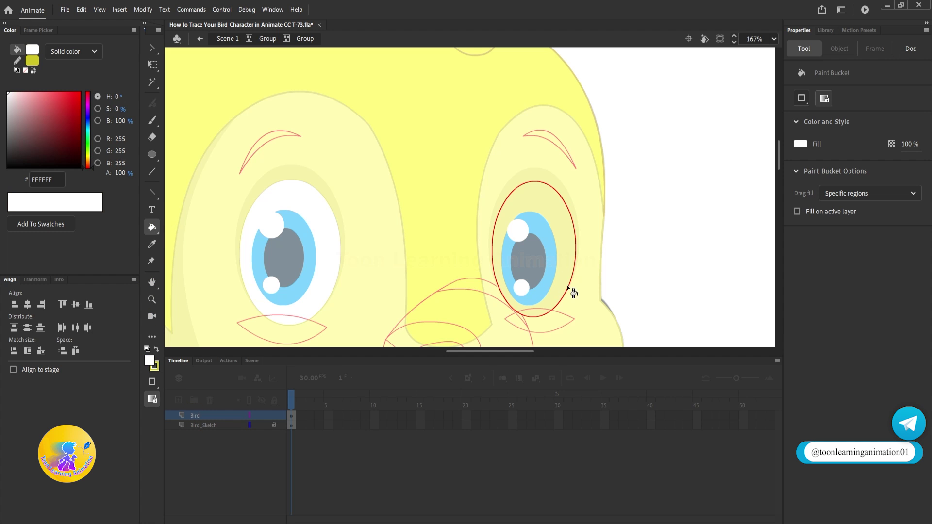
click(544, 241)
Recolour the white oval's outline with the #CEC424 stroke at size 2 using the Ink Bottle, and return to the main scene
drag(152, 227, 181, 251)
click(552, 240)
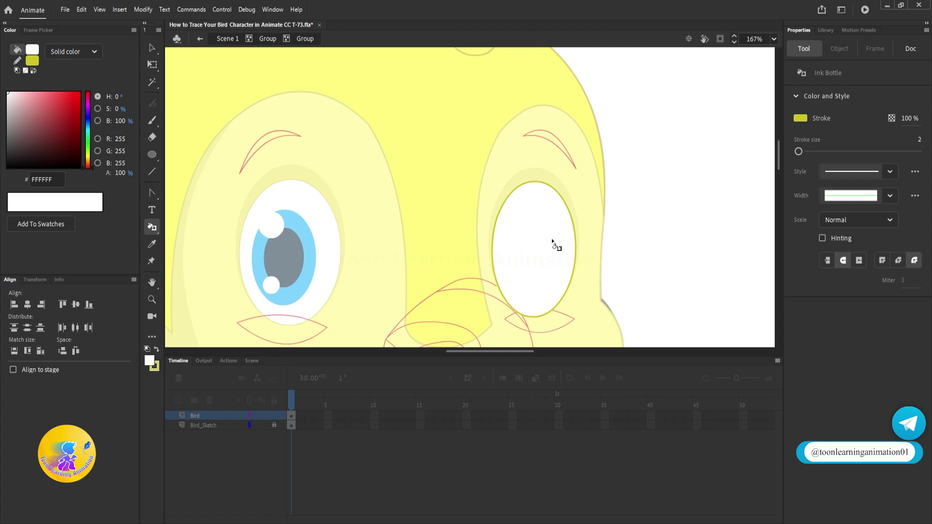
click(152, 48)
double_click(675, 223)
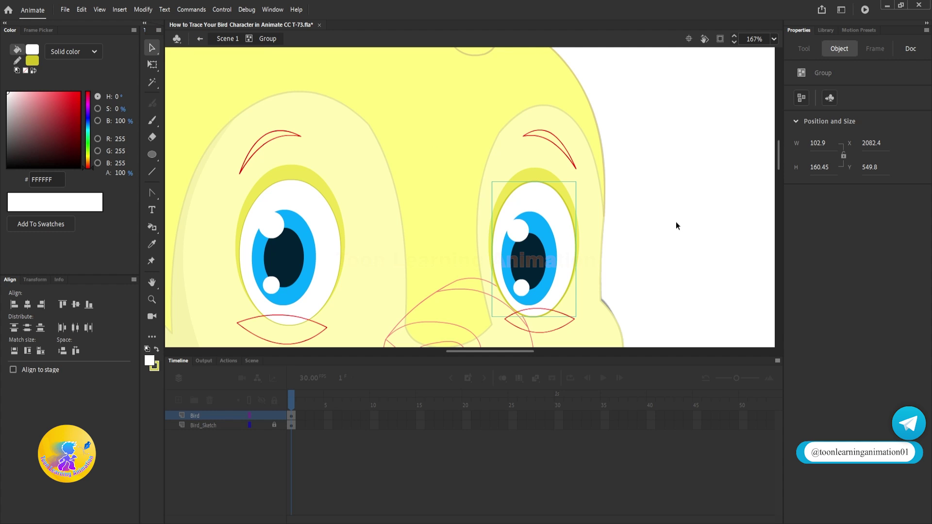
double_click(640, 214)
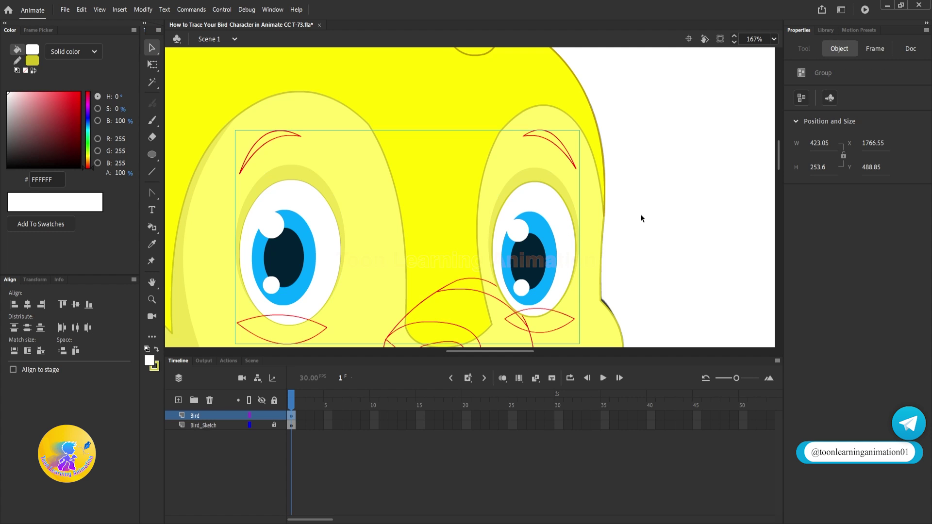
click(624, 190)
Adjust the corner on the light face patch's outline above the right-hand eye, and return to the main scene
scroll(592, 199, up, 5)
scroll(564, 196, down, 5)
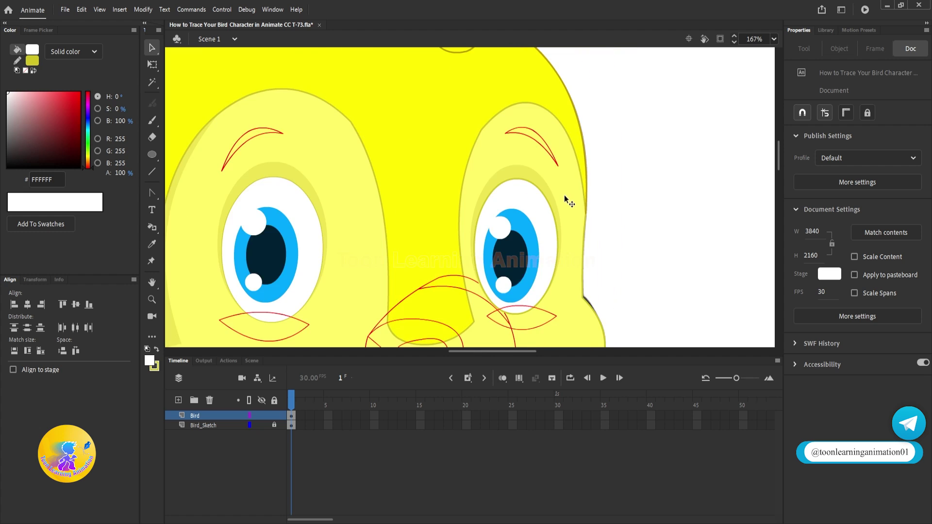
scroll(470, 257, down, 2)
scroll(500, 165, up, 5)
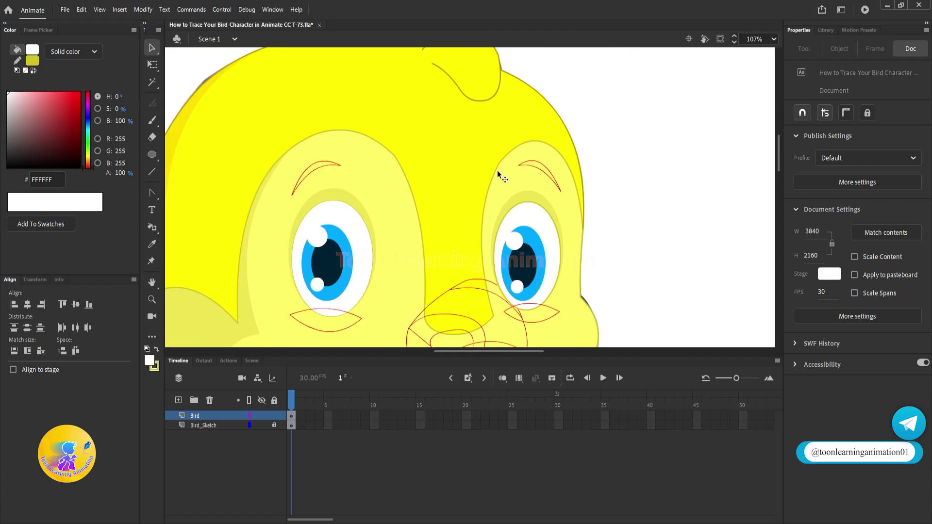
double_click(502, 150)
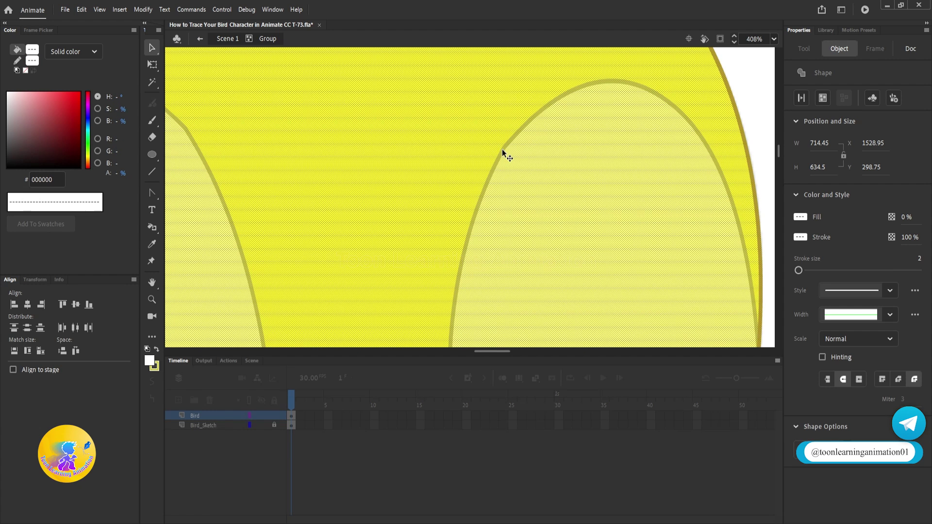
click(768, 93)
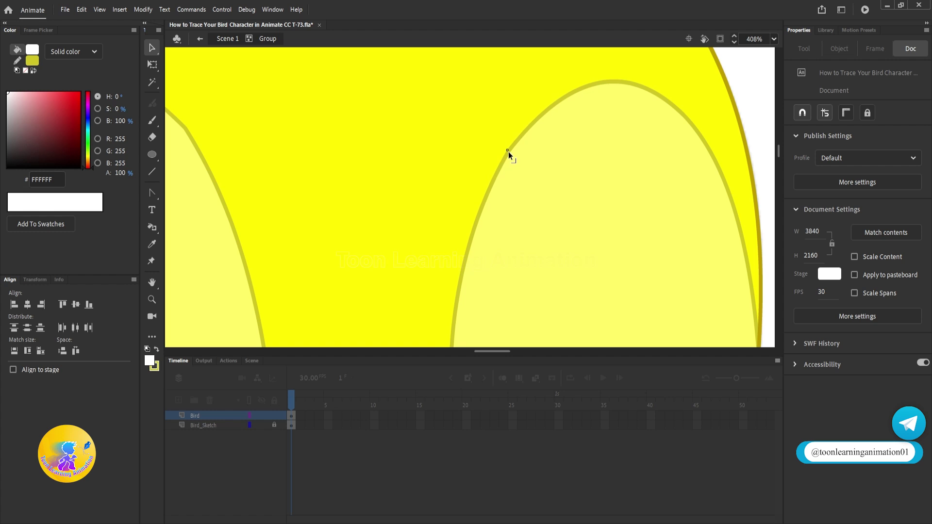
scroll(504, 153, down, 6)
double_click(627, 168)
click(627, 167)
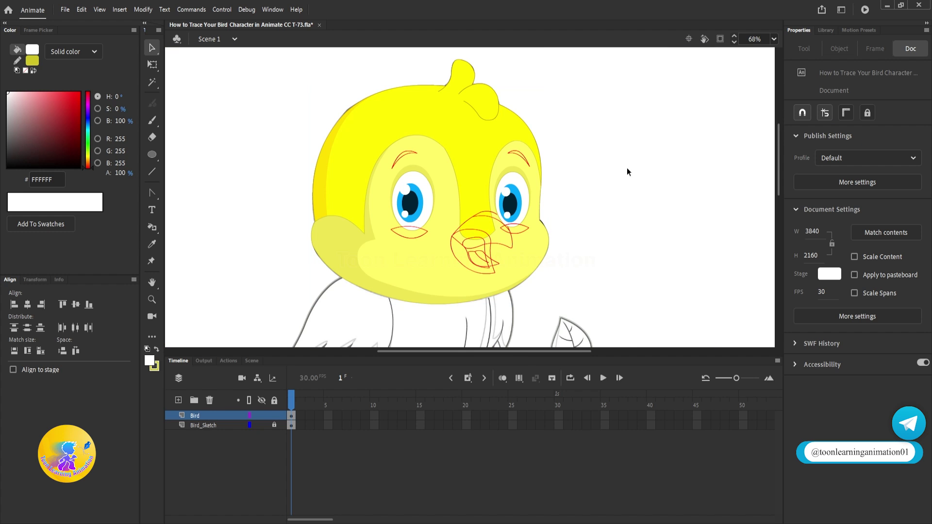
Fill the lower eyelid shape under the right-hand eye with the light yellow (#FFF767) sampled from the cheek
scroll(593, 206, up, 1)
scroll(504, 243, up, 1)
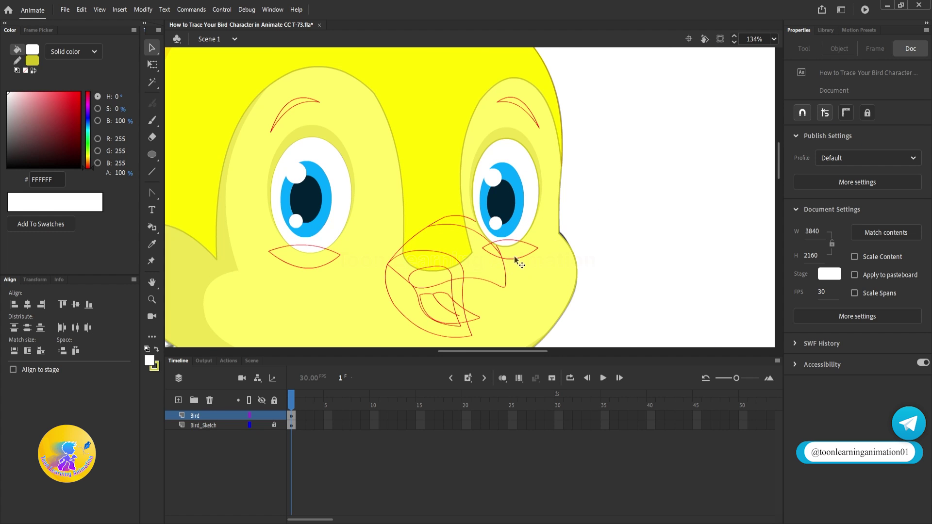
scroll(514, 255, up, 3)
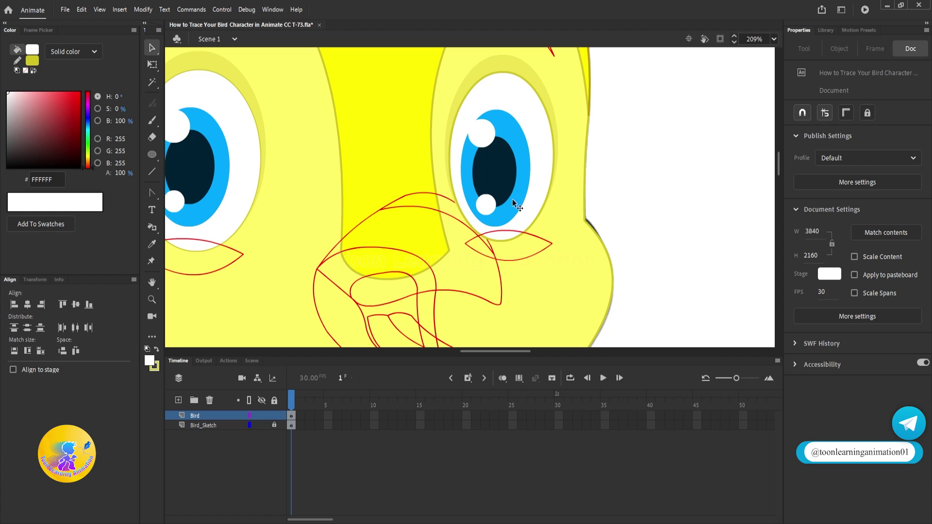
drag(653, 188, 656, 188)
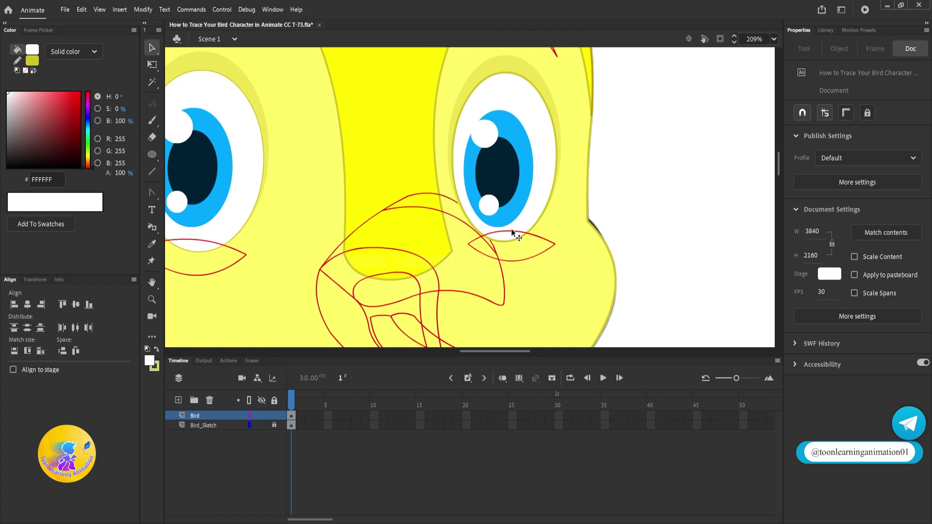
drag(609, 222, 607, 222)
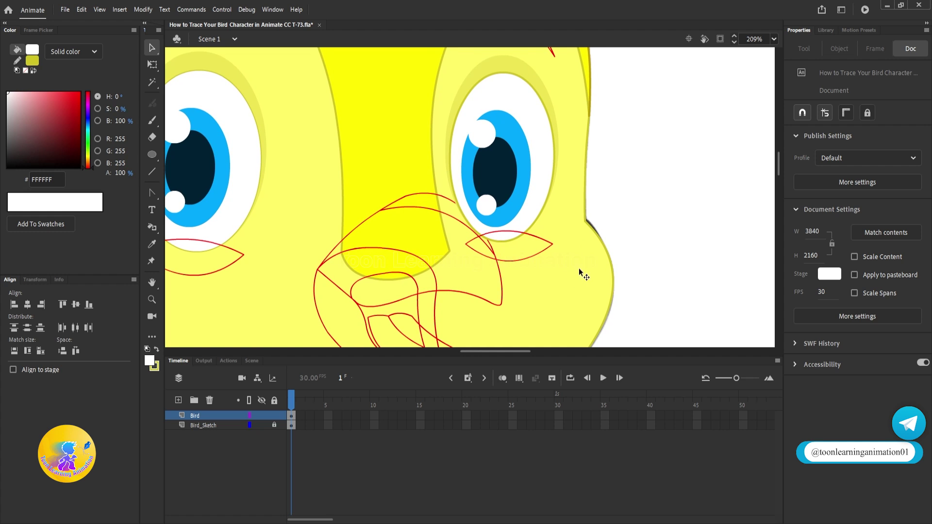
click(149, 360)
click(542, 299)
scroll(611, 260, up, 3)
scroll(617, 258, down, 2)
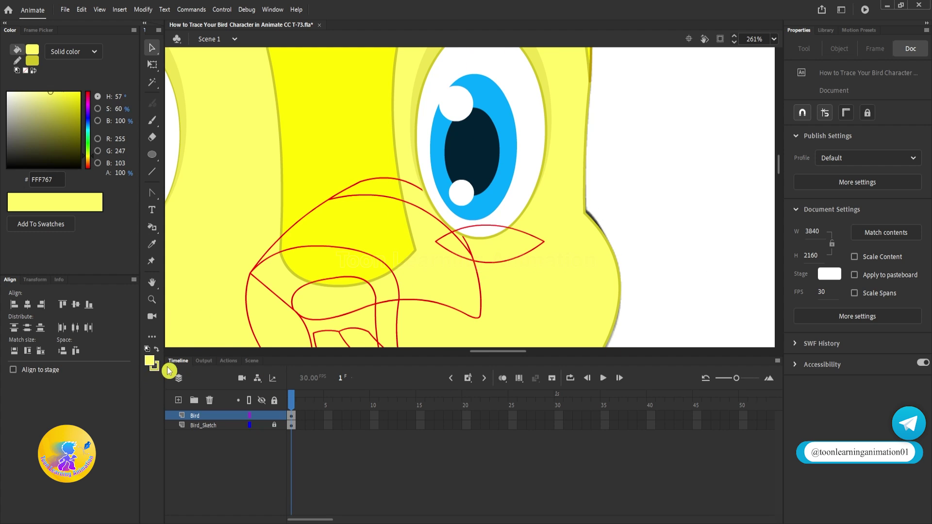
double_click(519, 254)
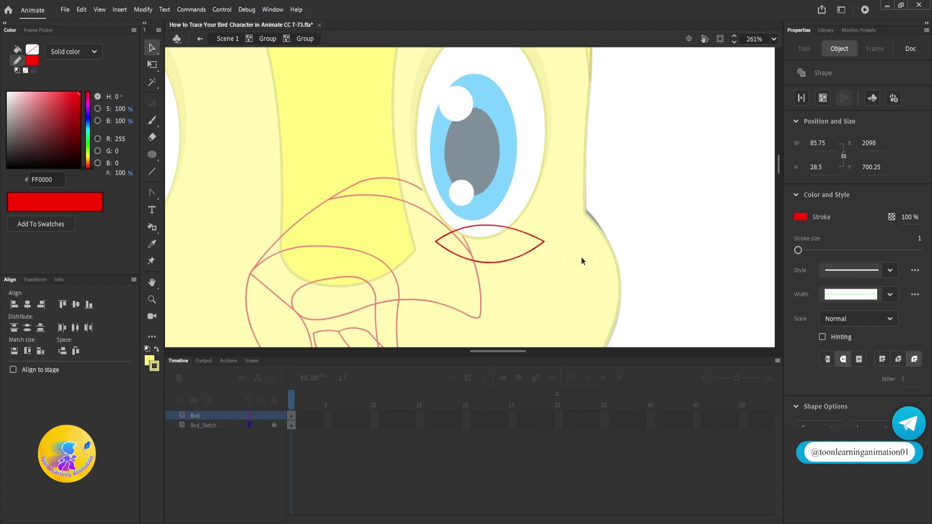
click(152, 227)
click(184, 227)
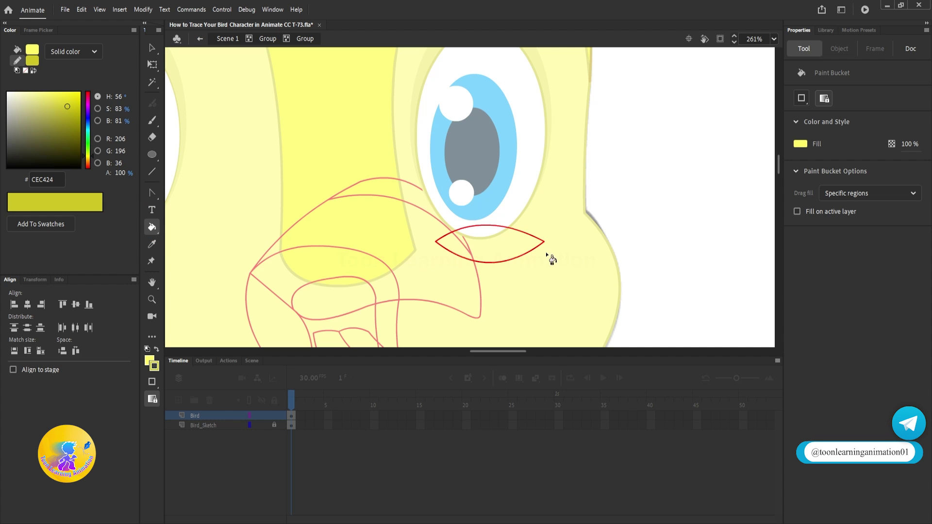
click(529, 248)
Outline the right-hand lower eyelid with the #CEC424 stroke at size 2 and delete its bottom curve
click(152, 227)
click(183, 244)
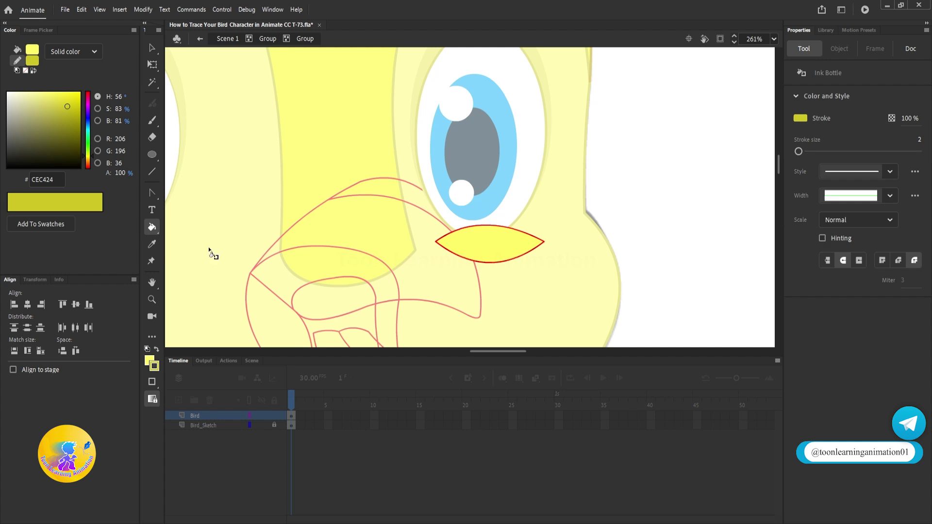
click(515, 250)
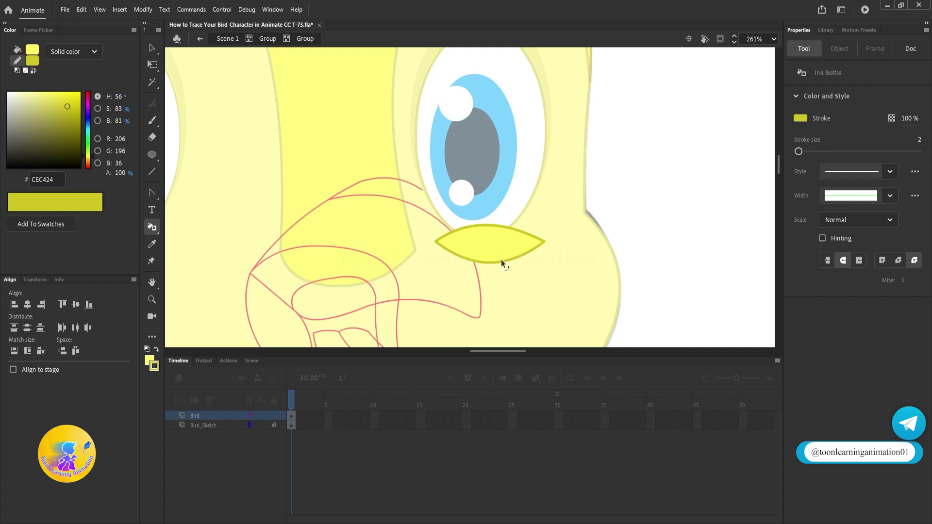
ctrl+click(500, 260)
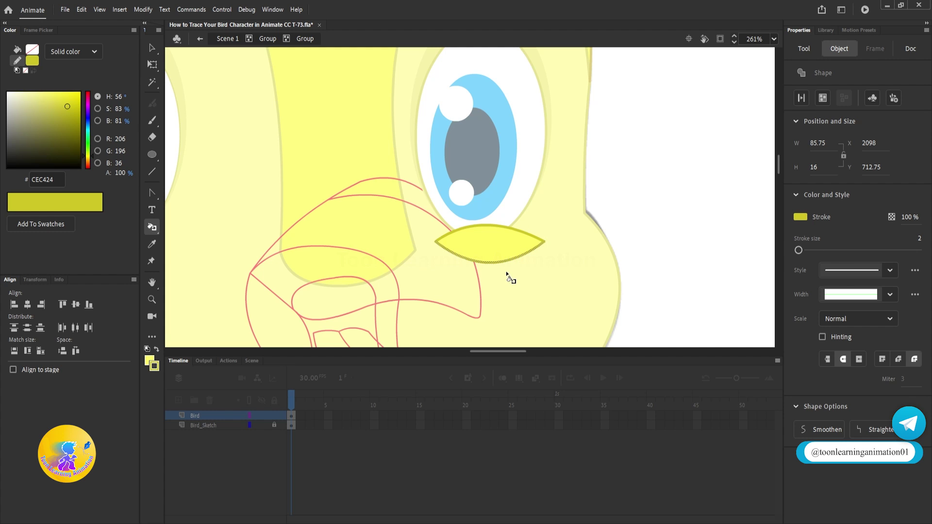
key(Delete)
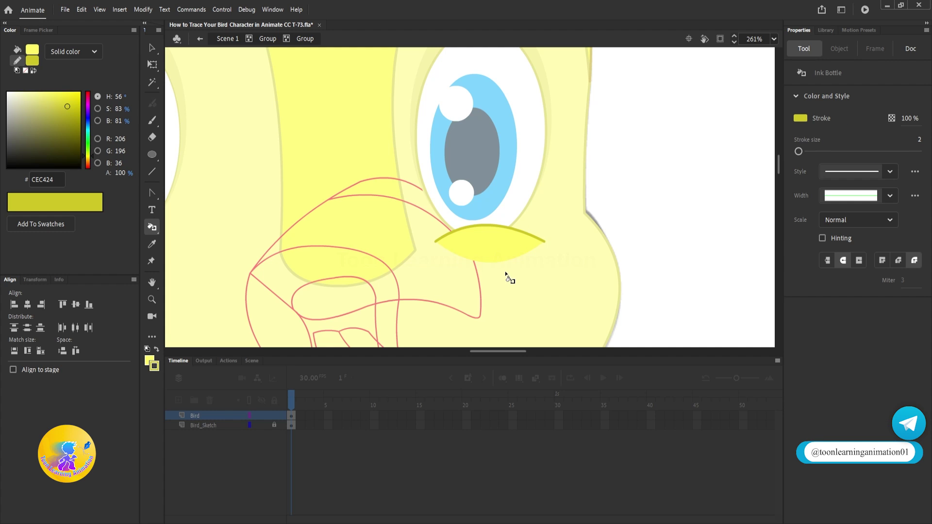
Give the eyelid's remaining top curve a width profile tapered at both ends, and return to the main scene
ctrl+click(495, 225)
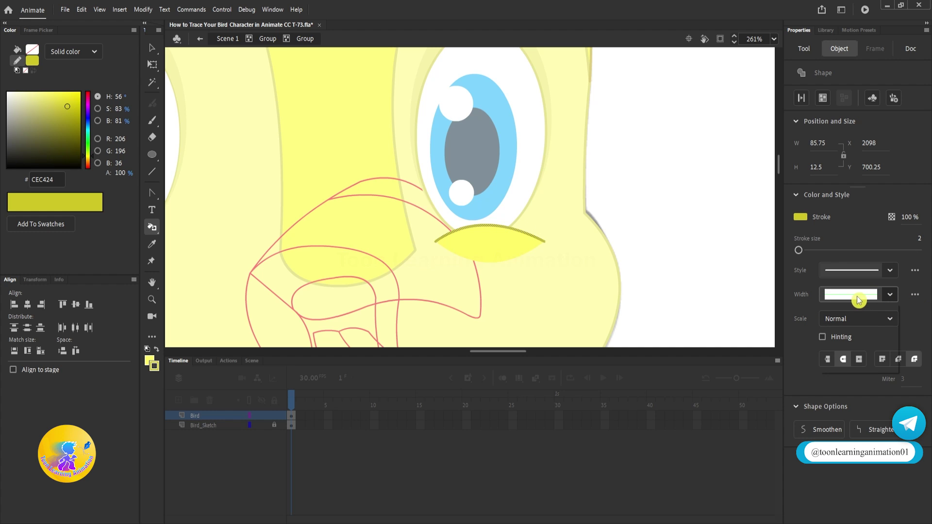
click(868, 294)
click(860, 324)
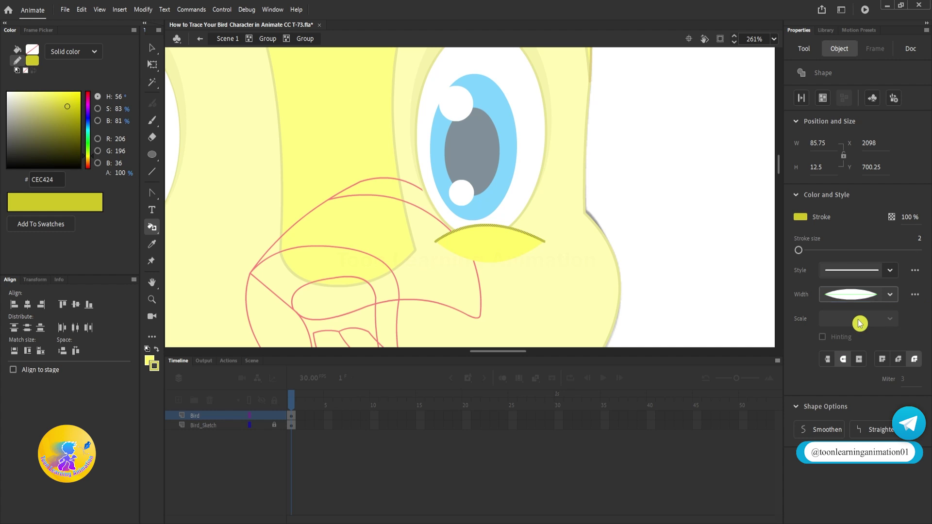
double_click(693, 229)
double_click(704, 232)
Open the lower eyelid group under the left-hand eye and fill its shape with light yellow #FFF767
scroll(453, 249, up, 3)
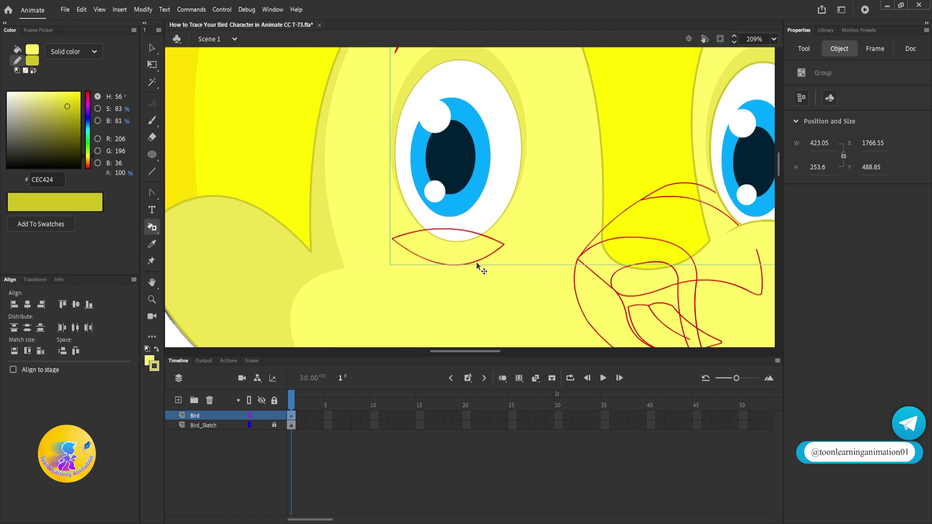
ctrl+double_click(476, 260)
ctrl+double_click(476, 260)
ctrl+click(529, 270)
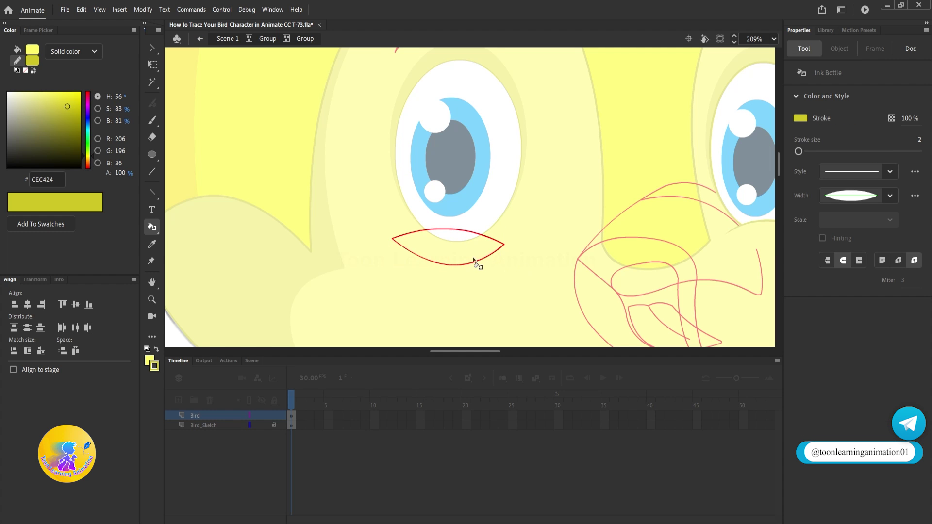
click(152, 226)
click(197, 230)
click(447, 246)
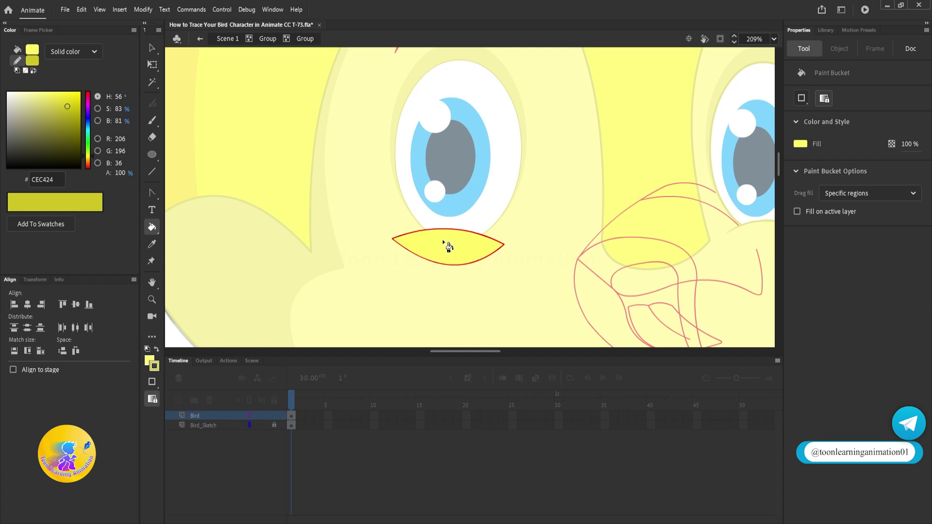
Outline the left-hand lower eyelid with the #CEC424 stroke at size 2, delete its bottom curve, and return to the main scene
click(152, 226)
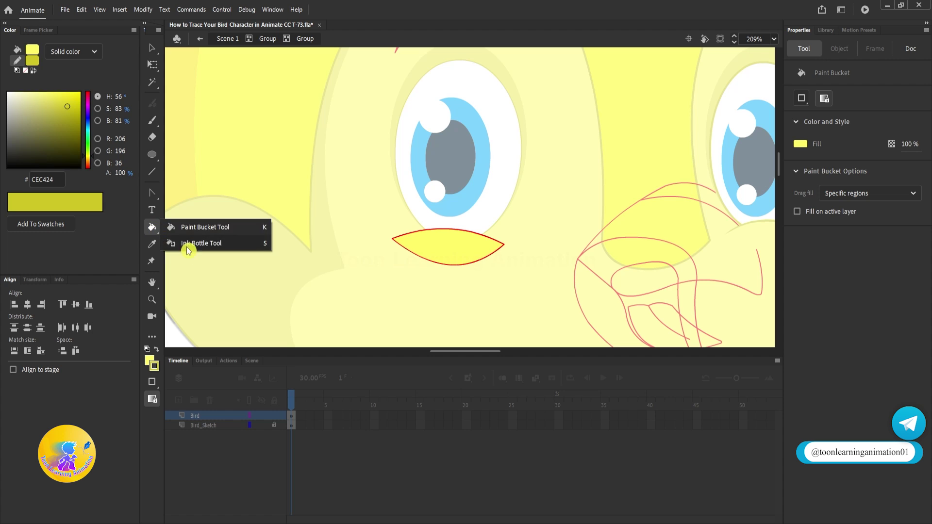
click(199, 245)
click(459, 260)
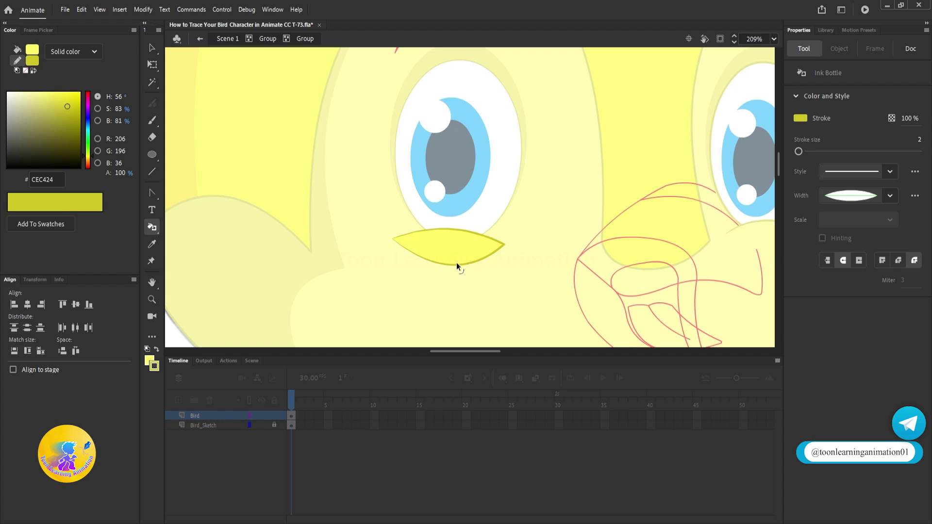
ctrl+click(455, 263)
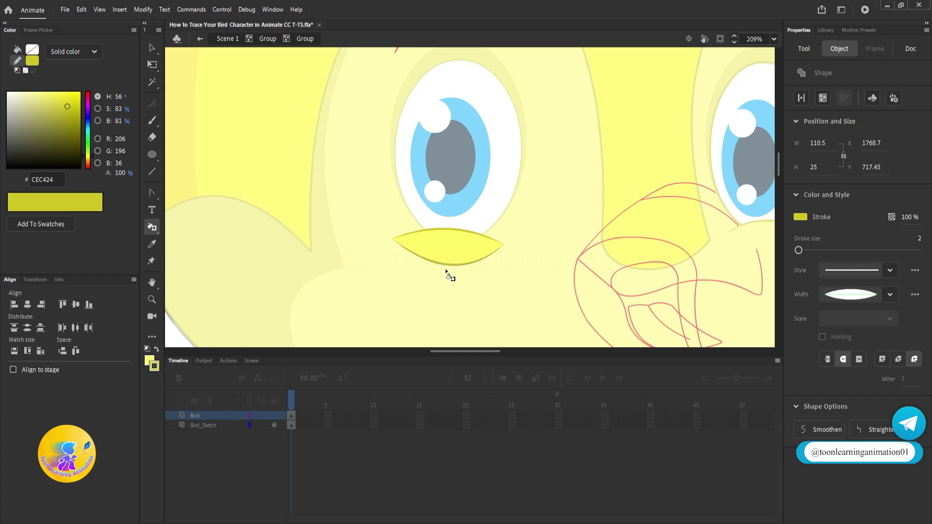
key(Delete)
scroll(364, 255, down, 5)
ctrl+double_click(636, 247)
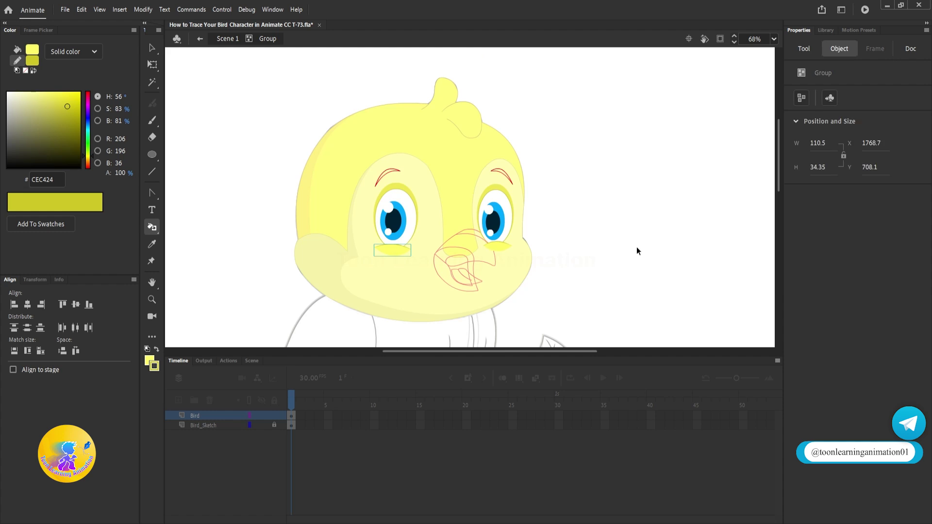
ctrl+double_click(636, 247)
ctrl+click(635, 247)
scroll(463, 239, up, 3)
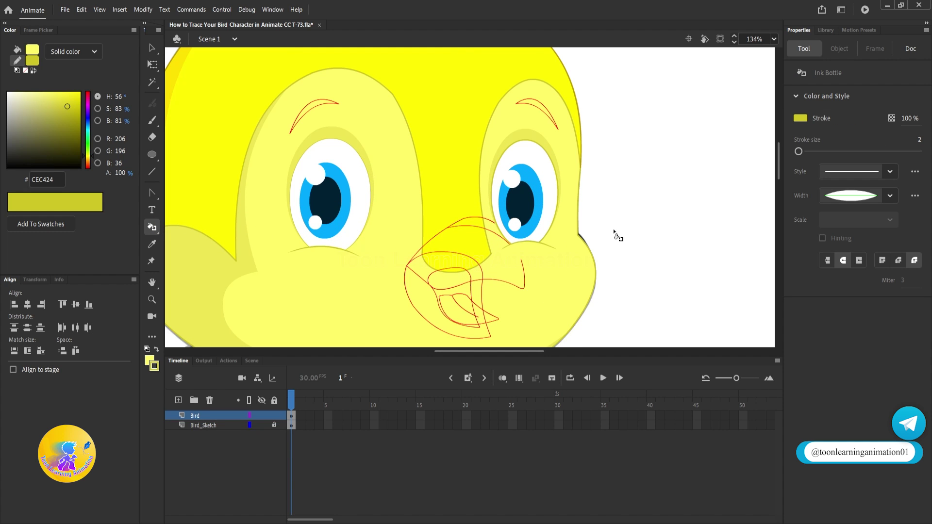
Set the fill colour to the dark olive #373400 for the eyebrows
click(152, 48)
scroll(692, 179, up, 3)
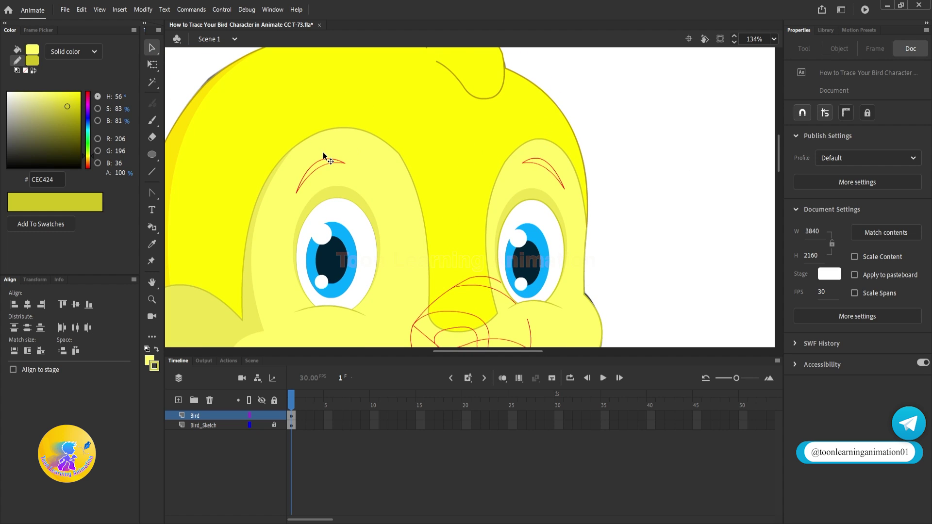
scroll(422, 164, up, 2)
scroll(422, 164, left, 2)
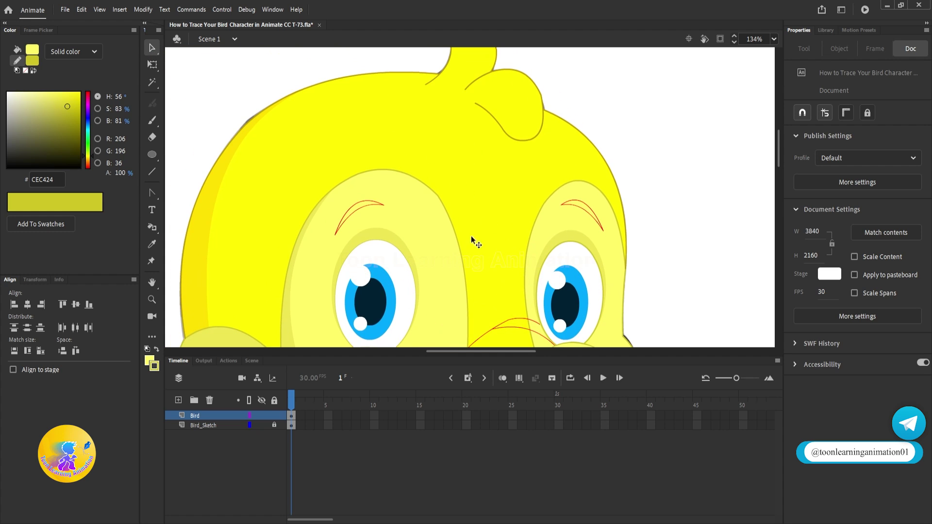
click(150, 360)
click(416, 214)
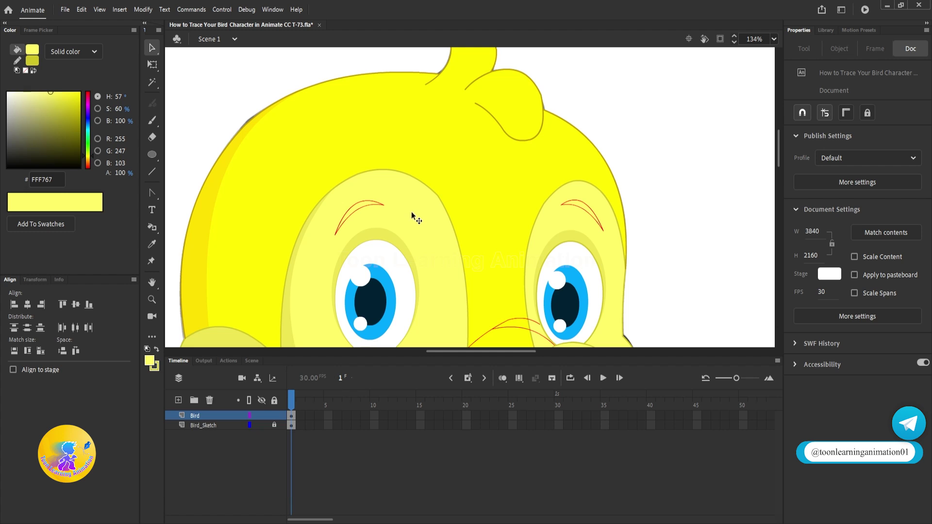
mouse_move(84, 124)
mouse_down()
mouse_move(80, 146)
mouse_move(104, 151)
mouse_move(79, 151)
mouse_up()
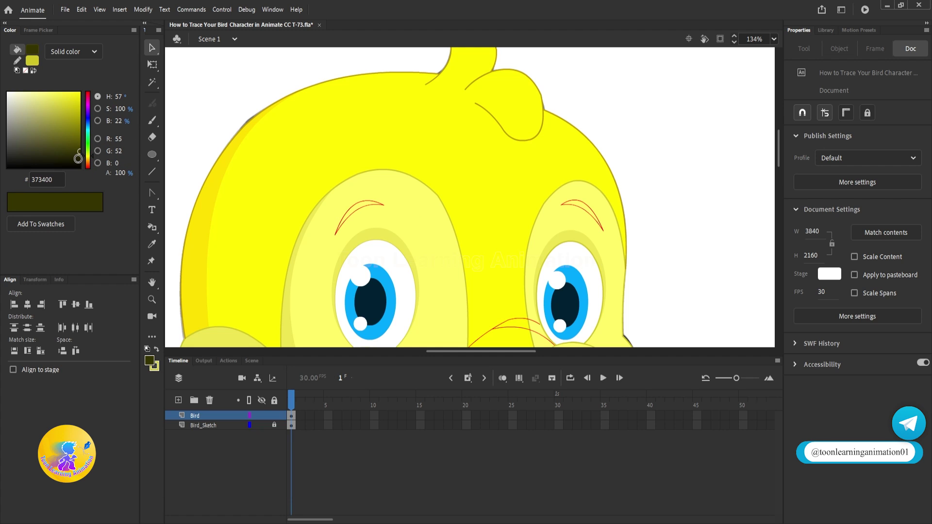
click(154, 366)
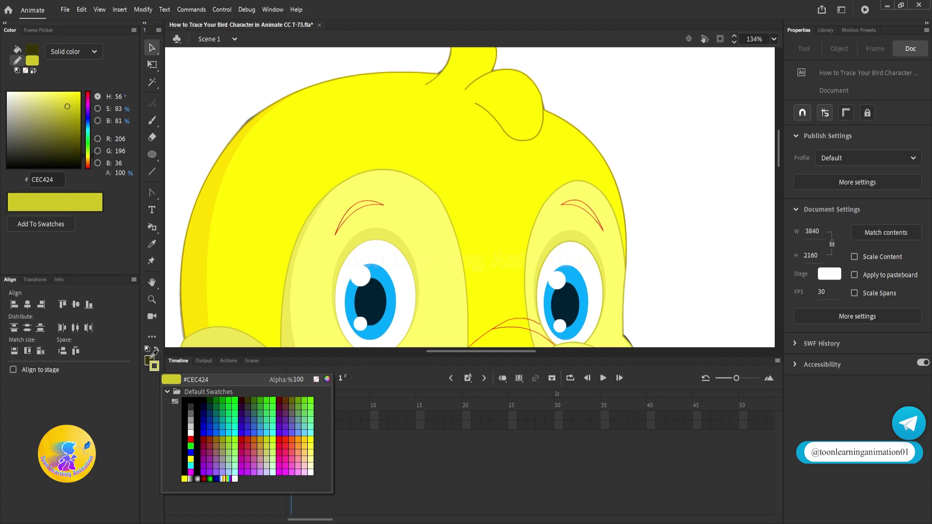
click(154, 368)
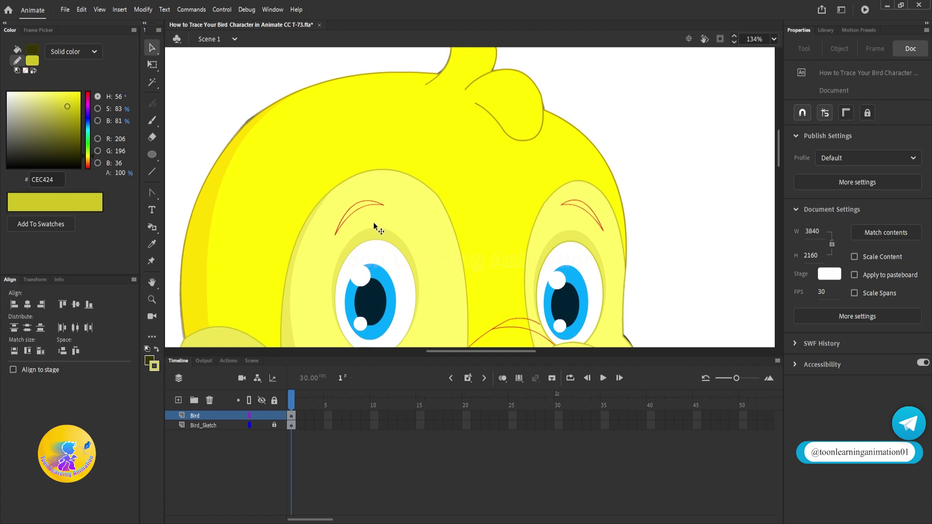
Open the group of the left-hand eyebrow and fill its shape with the dark olive #373400
scroll(363, 208, up, 3)
double_click(360, 207)
double_click(359, 207)
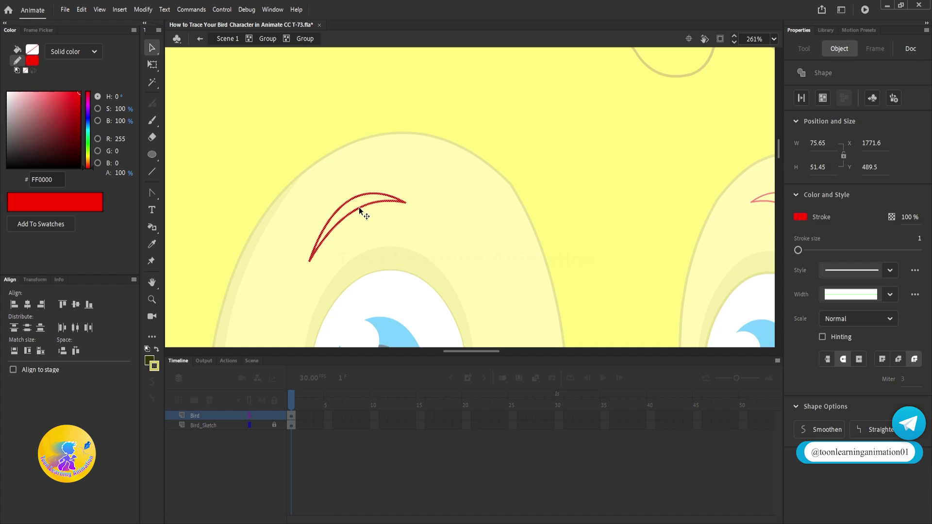
click(494, 156)
drag(152, 226, 180, 230)
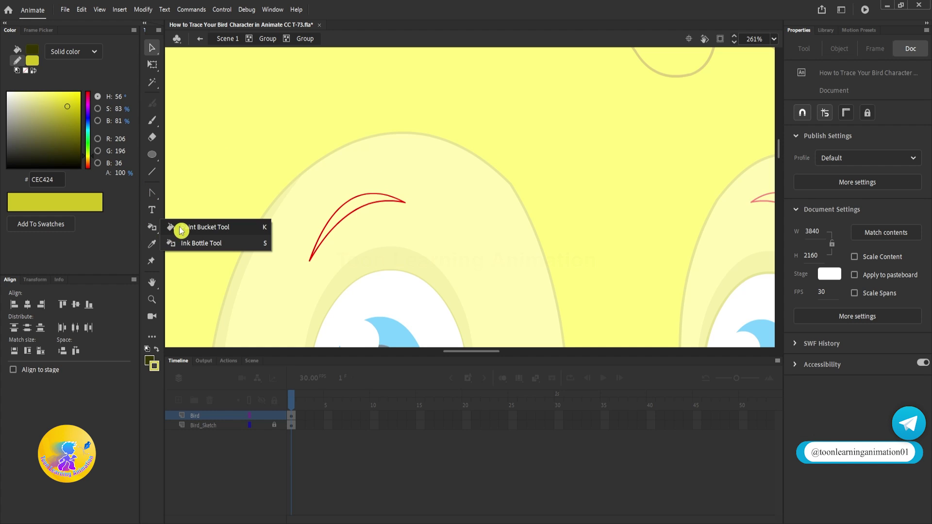
click(180, 230)
click(381, 201)
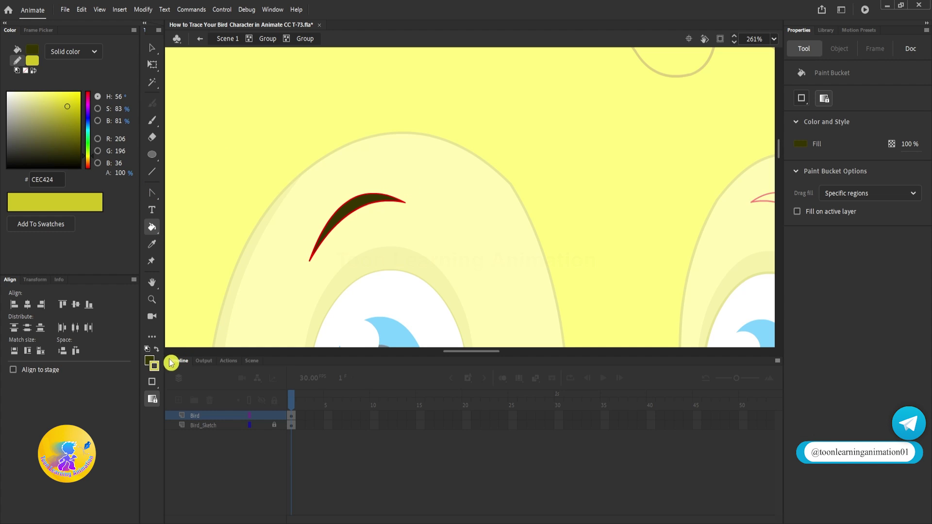
Sample the eyebrow's fill as the stroke colour and darken it to #141300
click(153, 367)
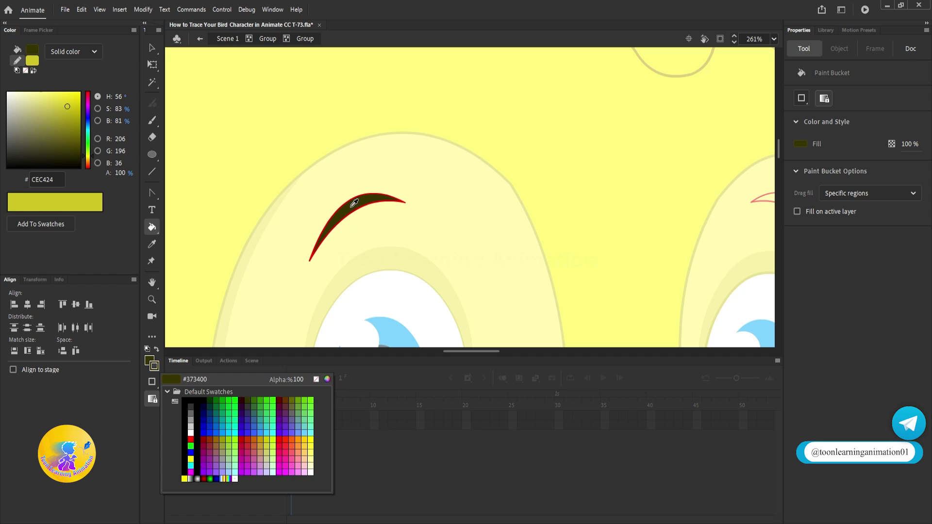
click(354, 203)
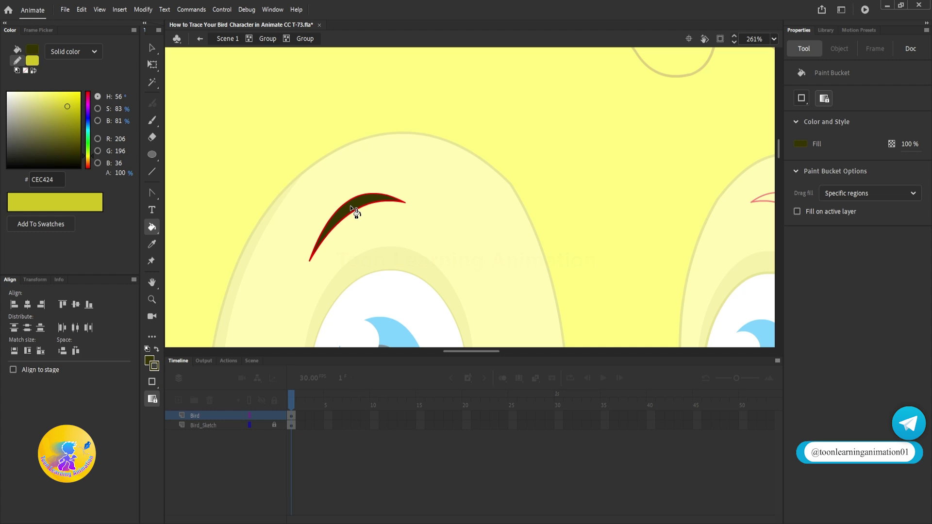
click(153, 366)
click(327, 379)
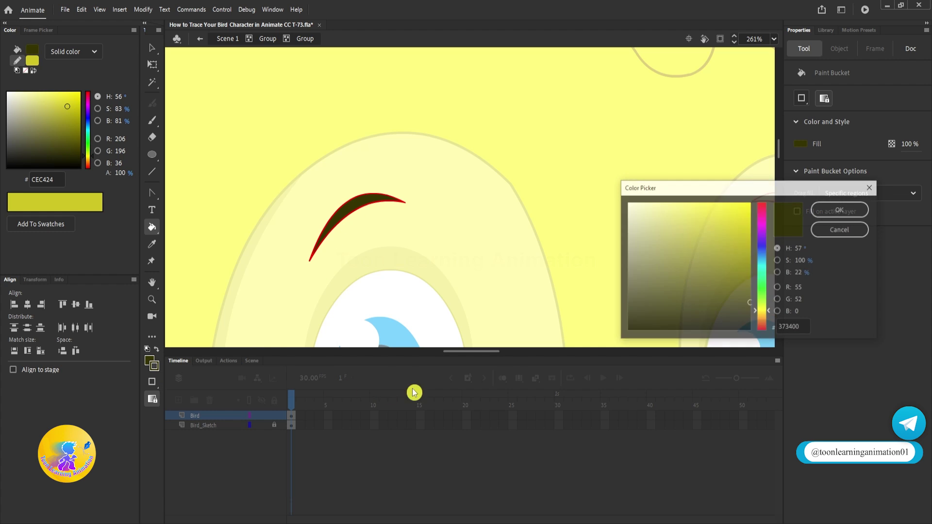
drag(749, 303, 750, 320)
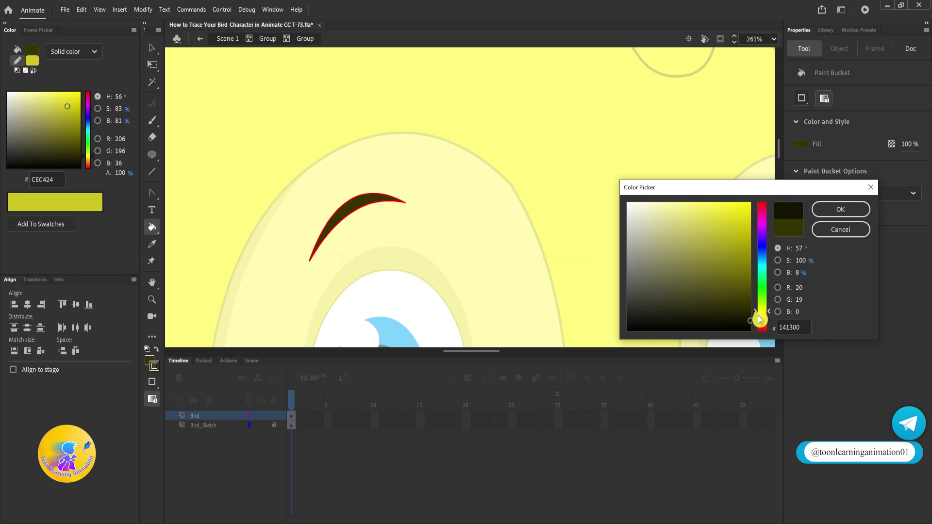
click(836, 213)
Outline the left-hand eyebrow with the #141300 stroke at size 2 and leave its group
click(152, 226)
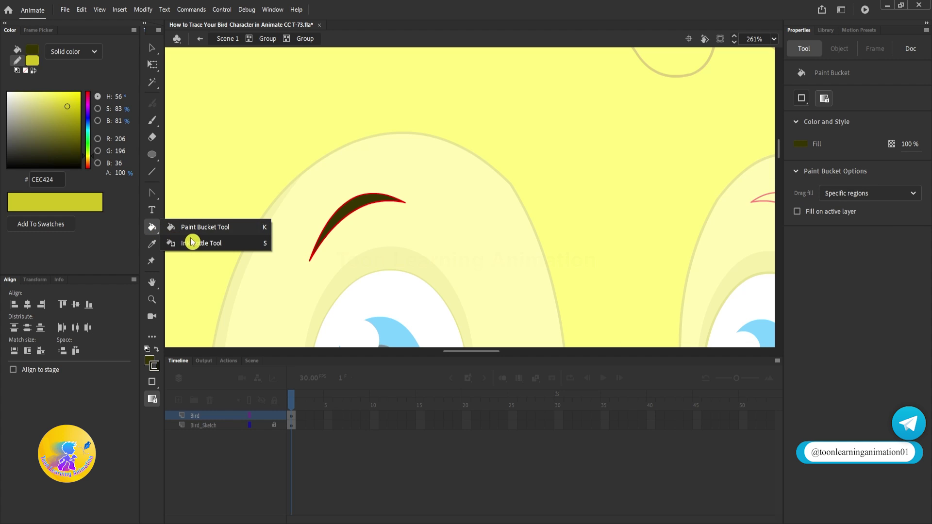
click(191, 243)
click(369, 198)
scroll(357, 198, down, 6)
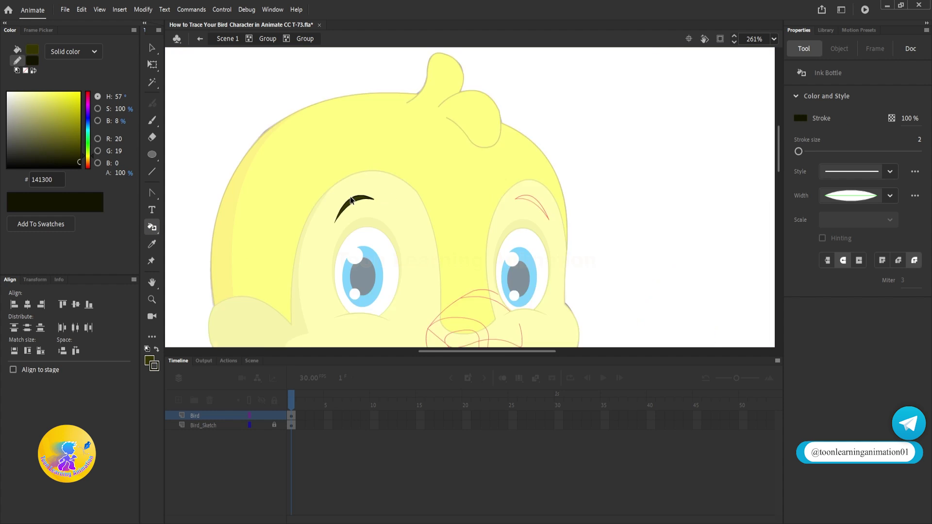
double_click(573, 164)
Open the group of the right-hand eyebrow and fill its shape with the dark olive #373400
scroll(482, 200, up, 4)
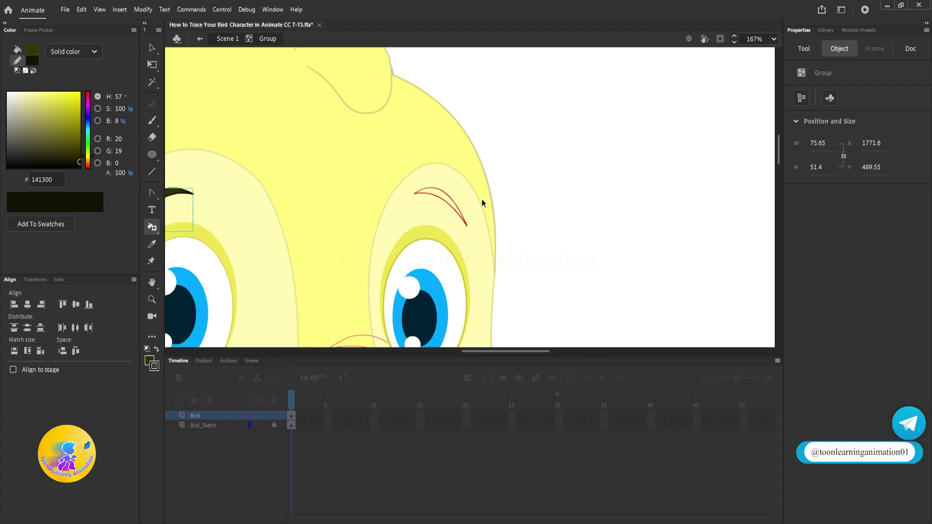
double_click(440, 195)
scroll(442, 192, up, 3)
click(152, 226)
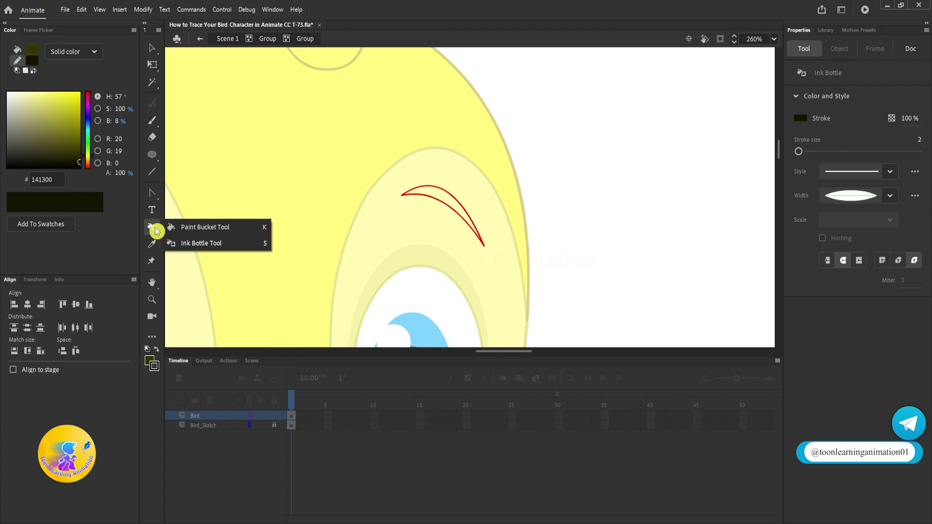
click(191, 226)
click(441, 194)
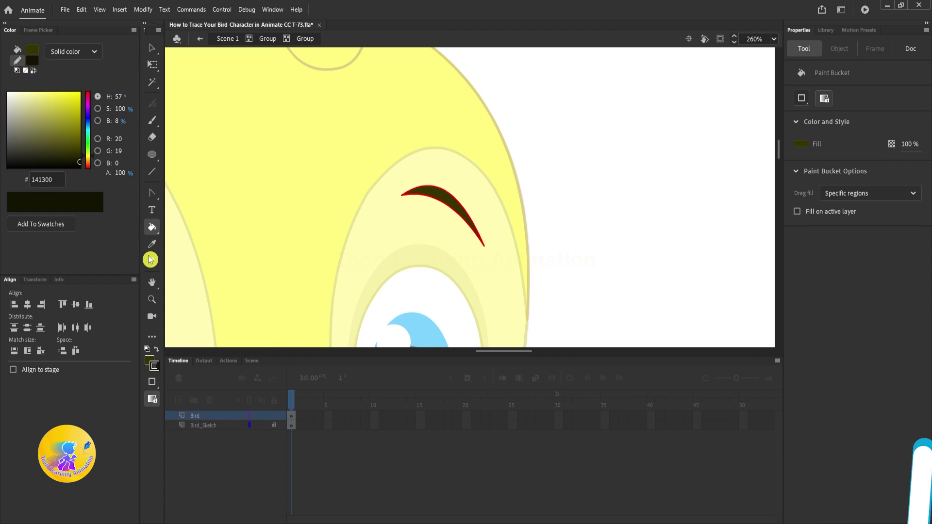
Outline the right-hand eyebrow with the #141300 stroke at size 2 and return to the main scene
click(152, 226)
click(182, 244)
click(443, 196)
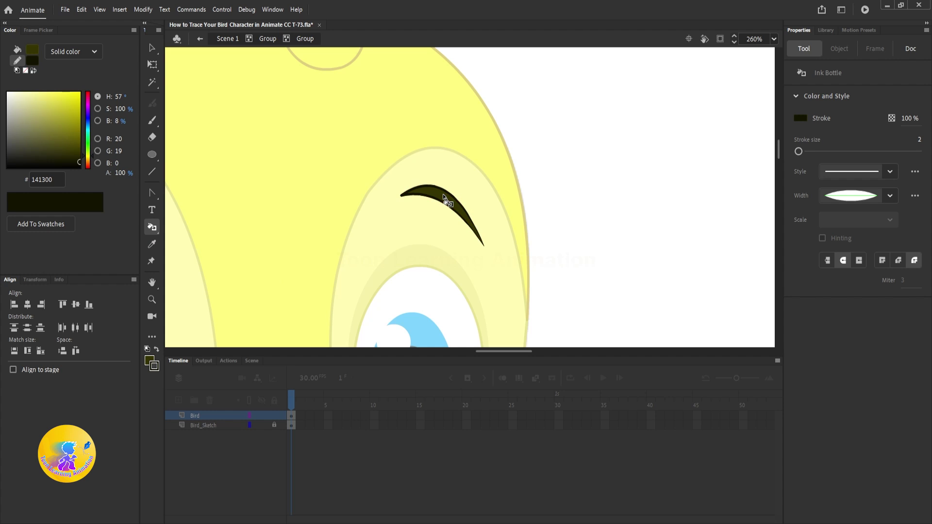
click(152, 48)
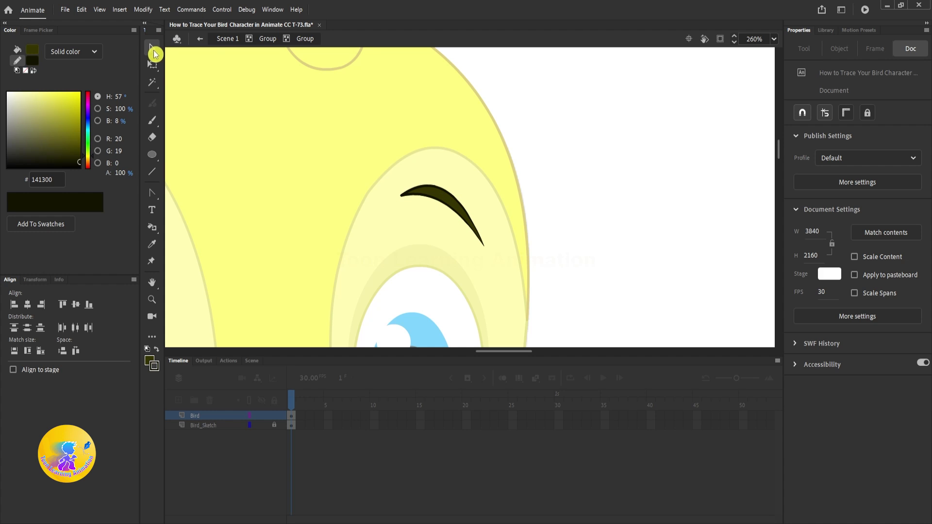
double_click(600, 179)
double_click(600, 179)
click(599, 179)
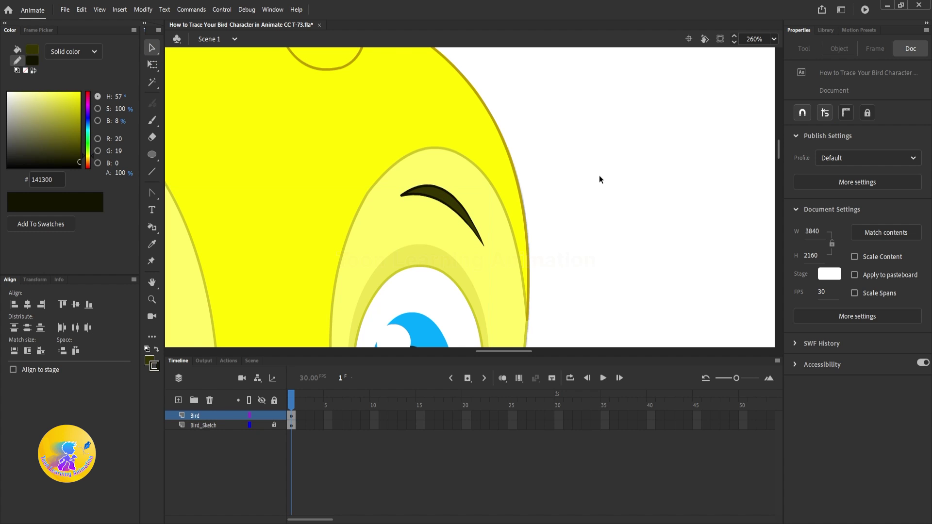
Open the group holding the red beak outlines for editing
scroll(506, 196, down, 5)
scroll(507, 199, down, 3)
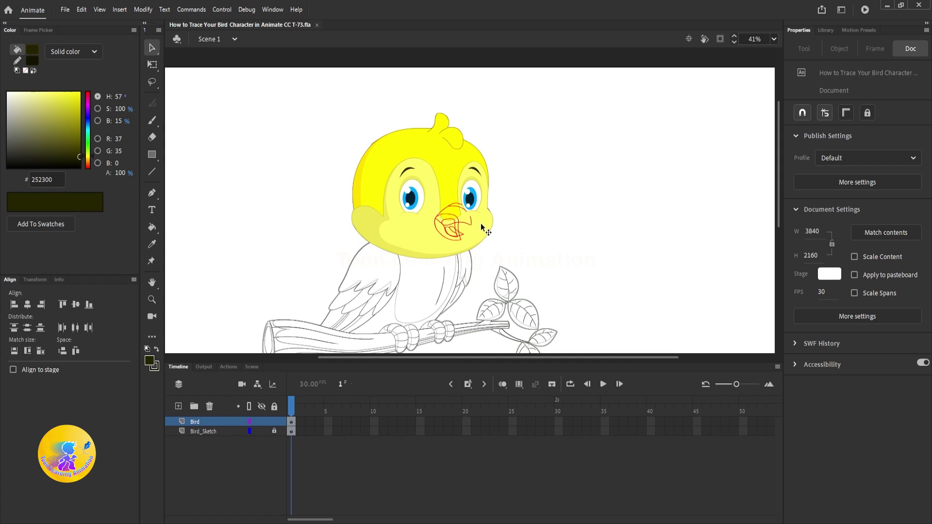
scroll(458, 224, up, 4)
double_click(454, 224)
click(524, 197)
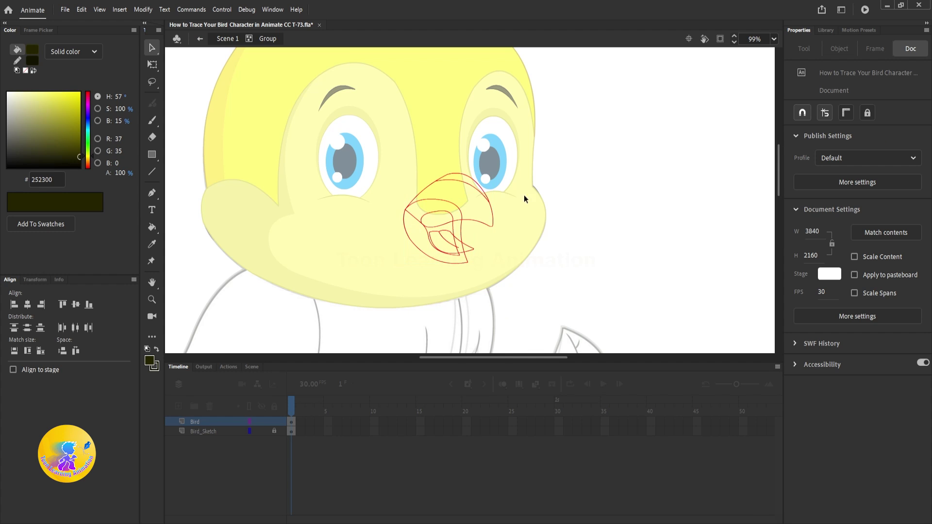
scroll(492, 187, up, 2)
drag(508, 166, 461, 155)
key(ctrl+z)
drag(498, 257, 356, 313)
drag(426, 284, 428, 315)
key(ctrl+z)
click(562, 217)
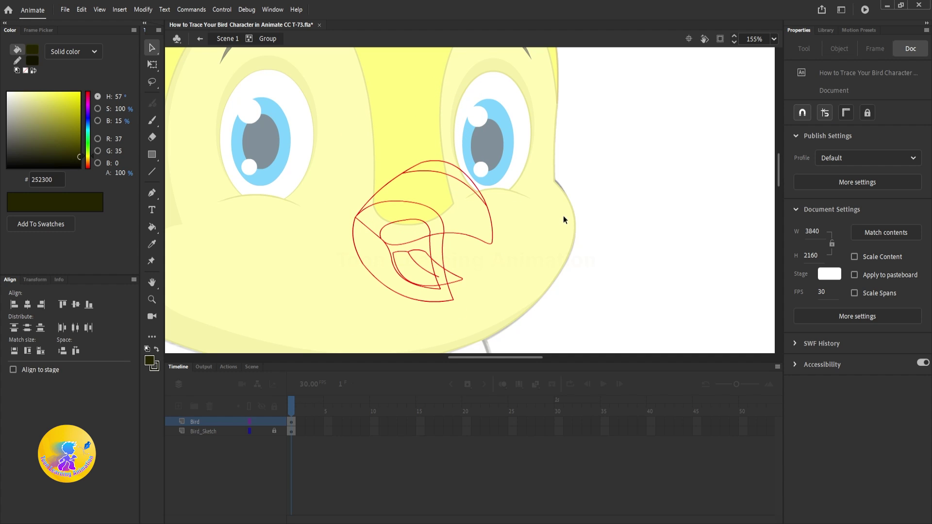
Open the upper beak's nested group for editing and deselect its outlines
click(488, 246)
double_click(493, 247)
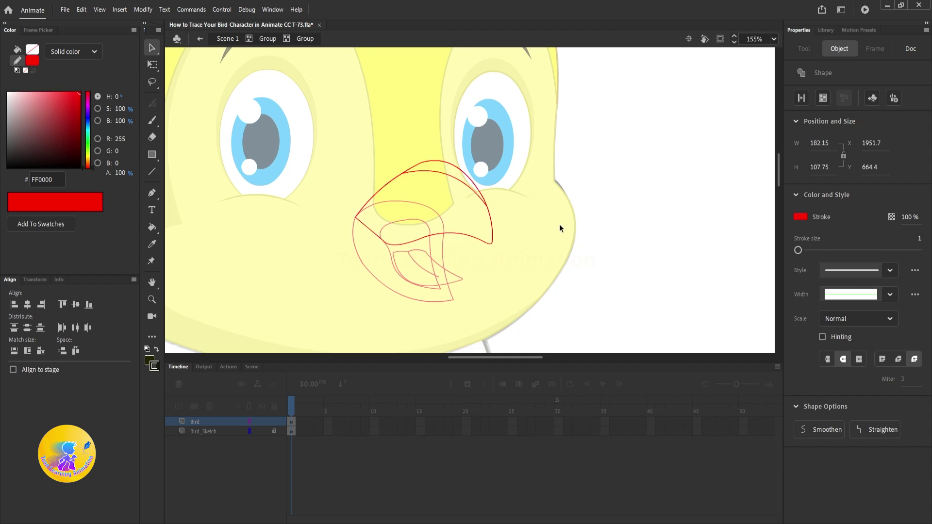
scroll(451, 220, up, 1)
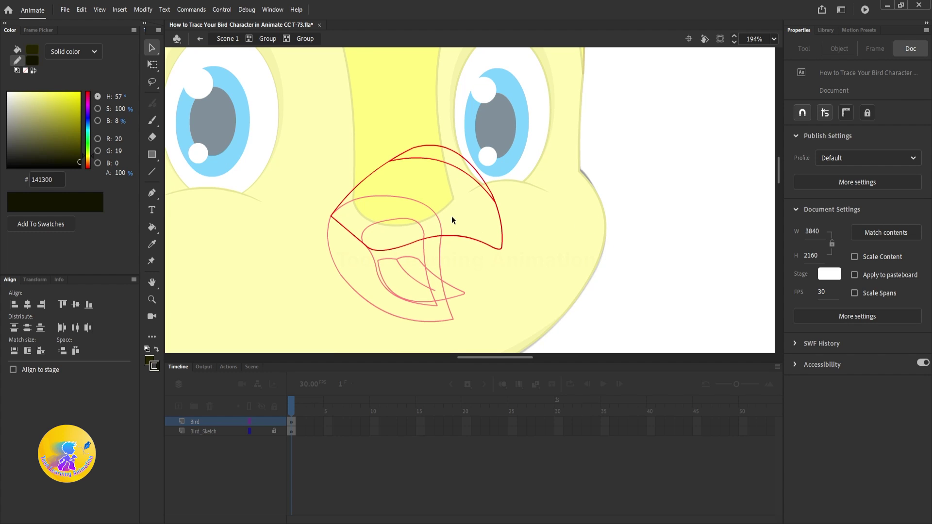
Set the fill colour to orange #FF6E00 and fill the main area of the upper beak with it
click(149, 361)
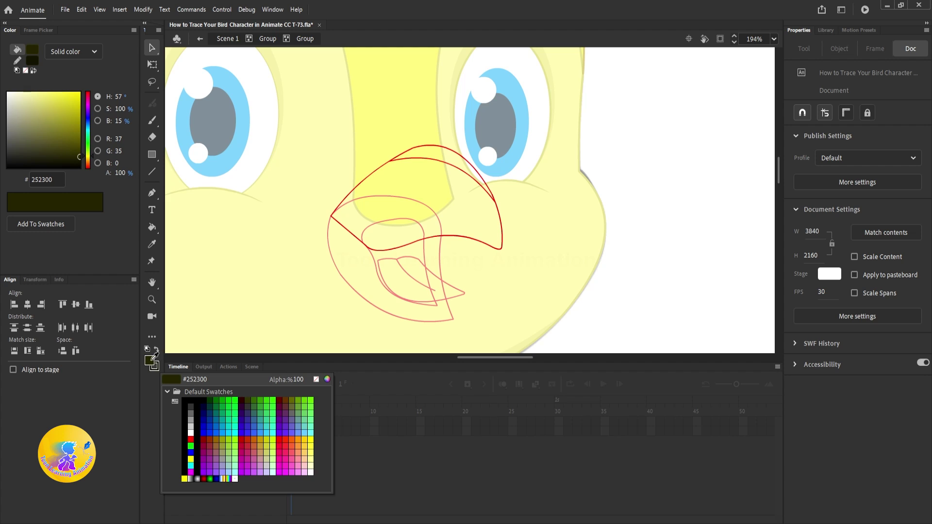
click(152, 359)
click(89, 164)
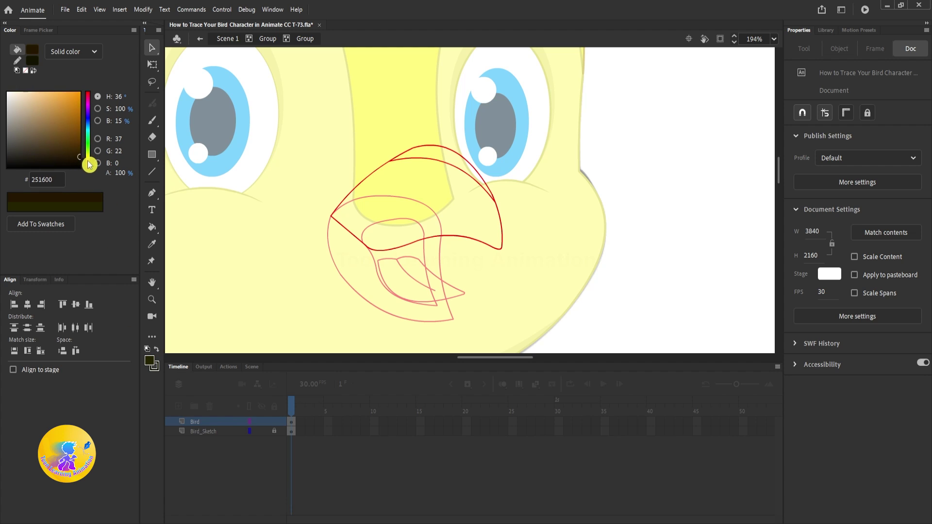
drag(88, 161, 92, 85)
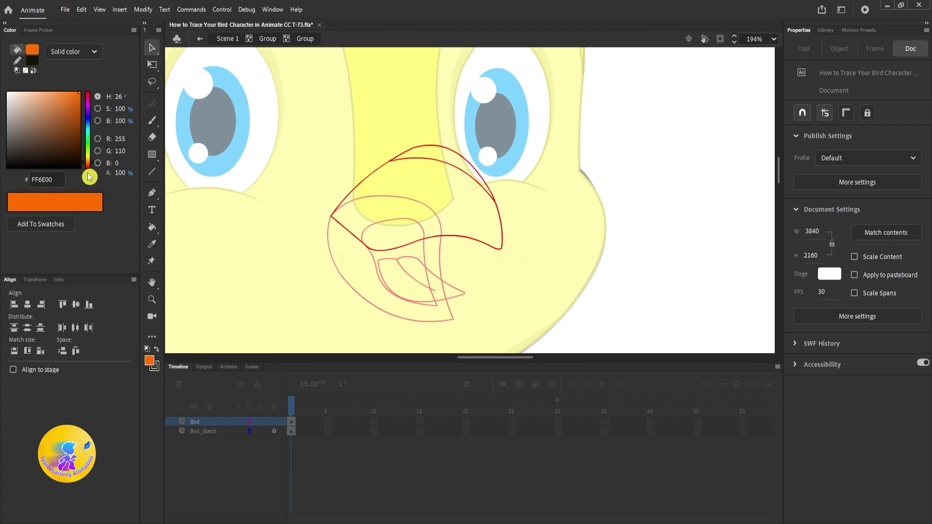
click(151, 226)
click(417, 199)
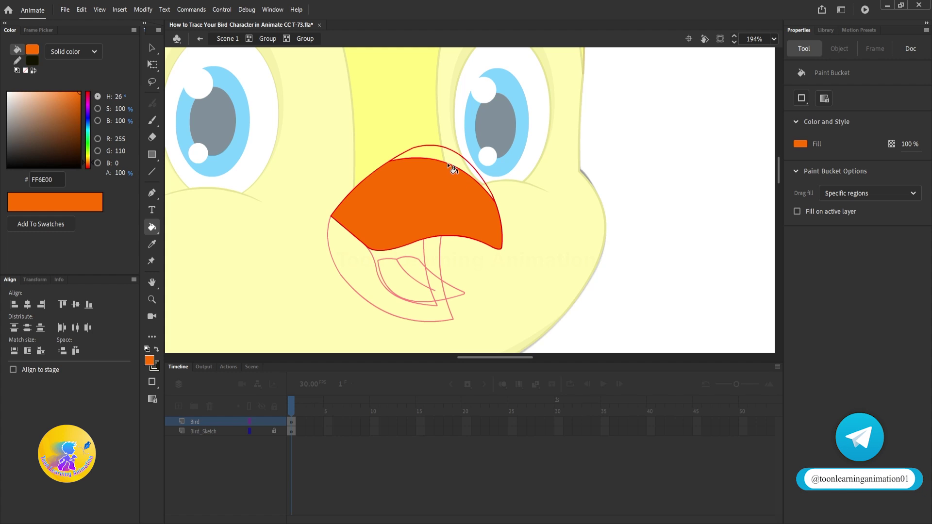
Set the fill colour to lighter orange #FF862B and fill the highlight strip along the upper beak's top edge
click(77, 95)
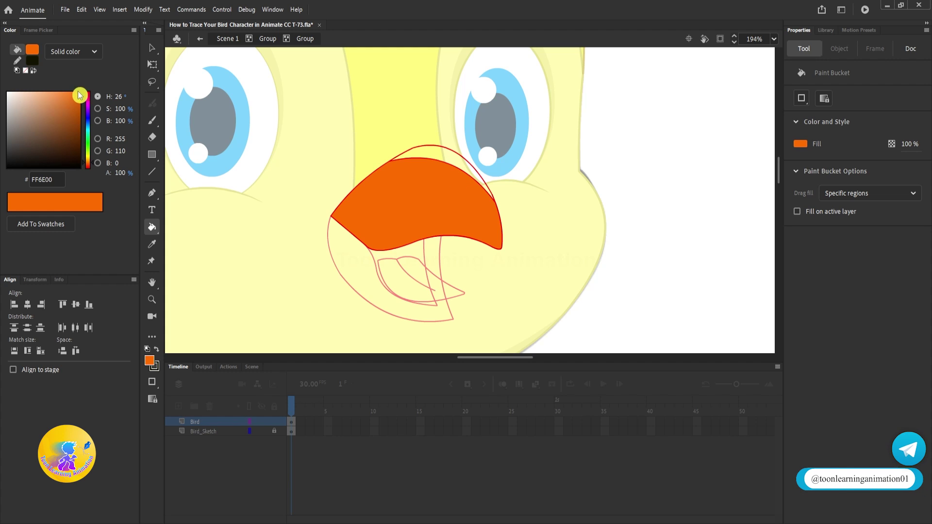
drag(76, 95, 68, 91)
click(435, 154)
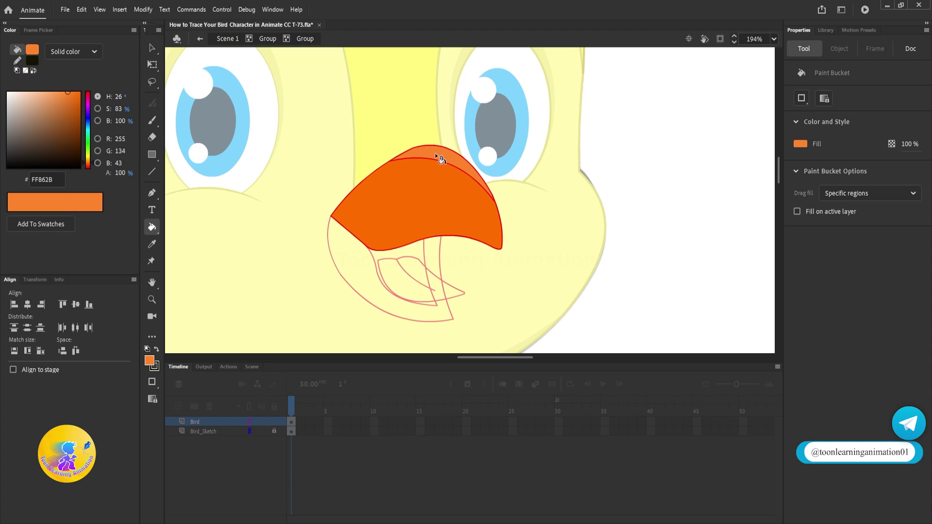
Recolour all of the upper beak's red outlines to dark orange-brown #9E4400, sampling the beak's orange and darkening it
click(151, 48)
double_click(456, 237)
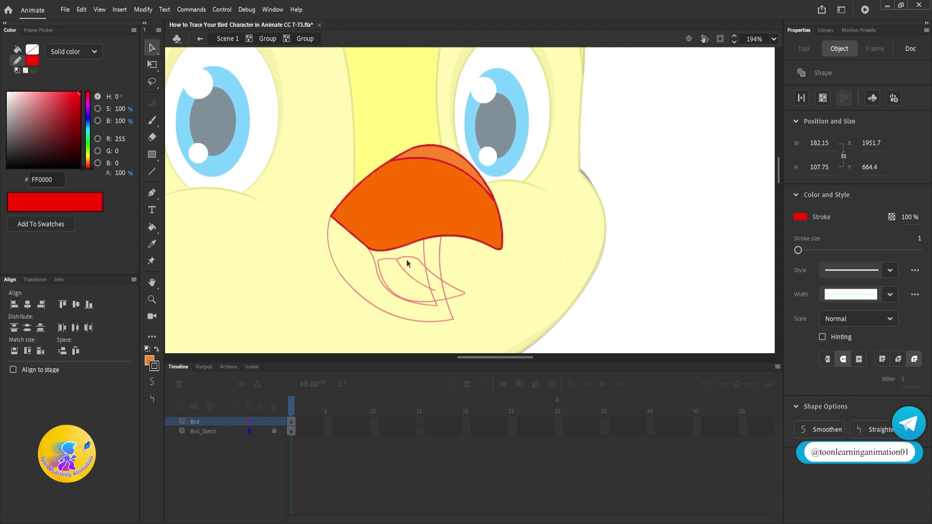
click(154, 365)
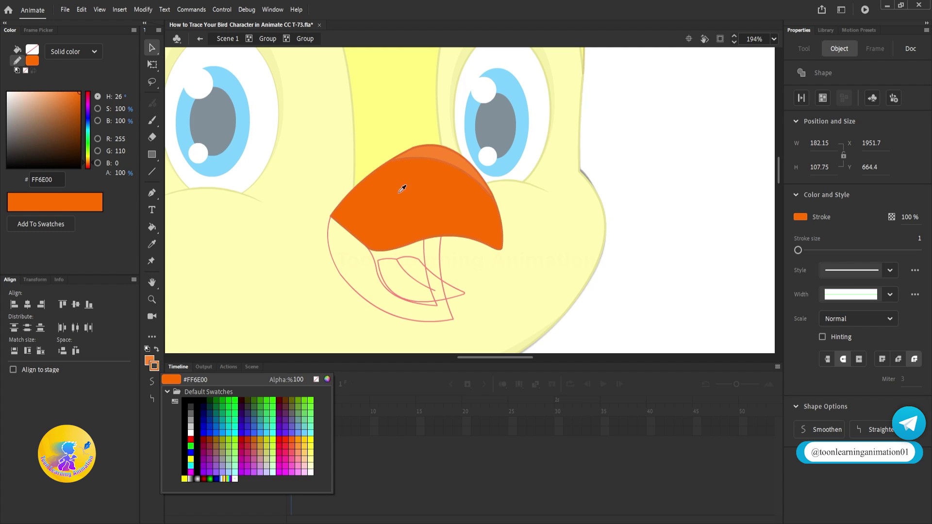
click(435, 193)
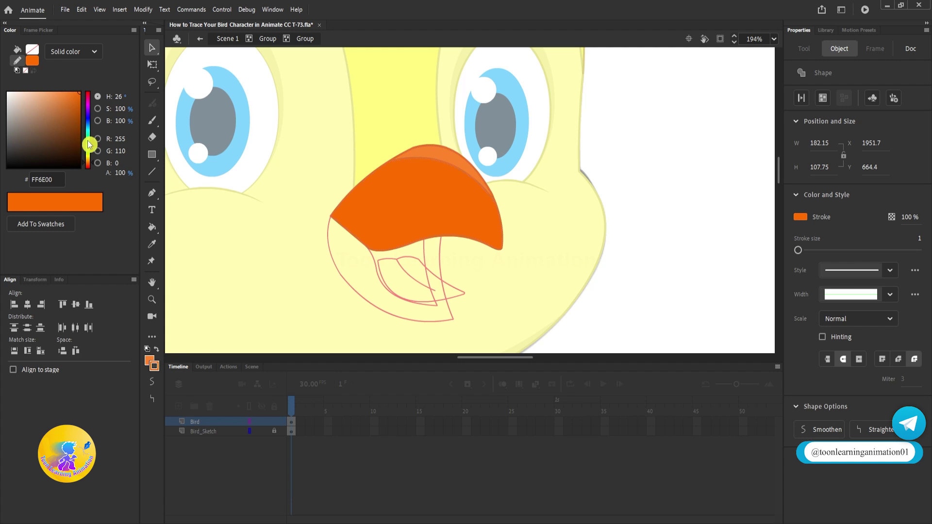
click(83, 107)
drag(83, 107, 112, 141)
click(640, 177)
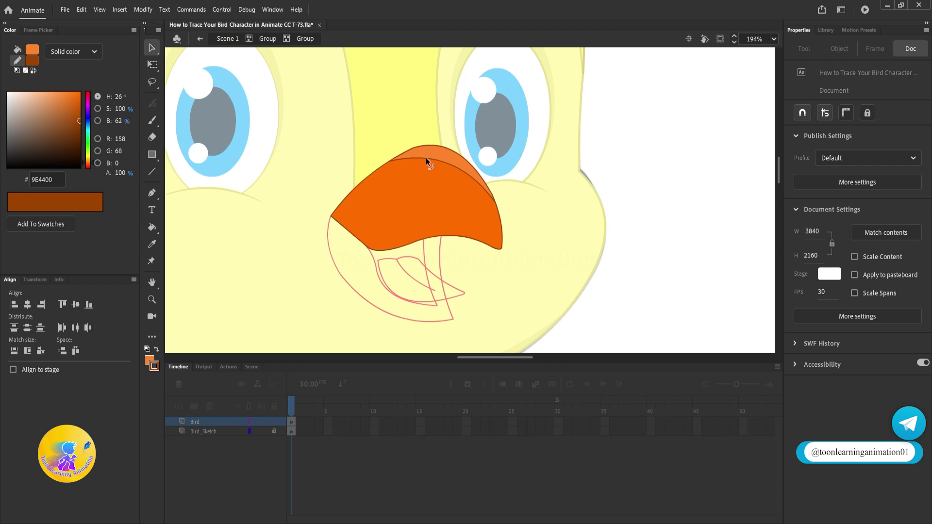
Delete the line dividing the upper beak's highlight from its main area and return to the main scene
click(426, 157)
key(Delete)
double_click(672, 188)
double_click(673, 189)
Bring the beak group to the front of the face artwork and deselect it
scroll(412, 229, down, 5)
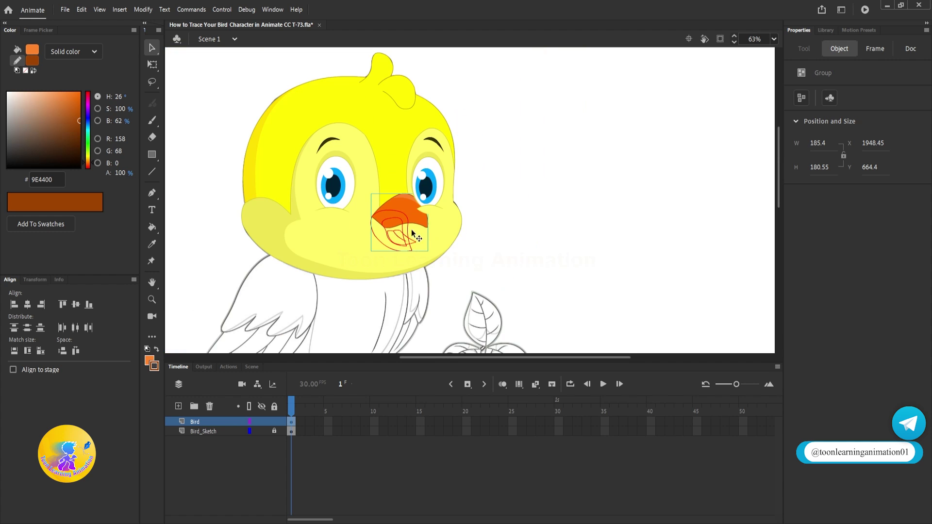
scroll(409, 214, up, 2)
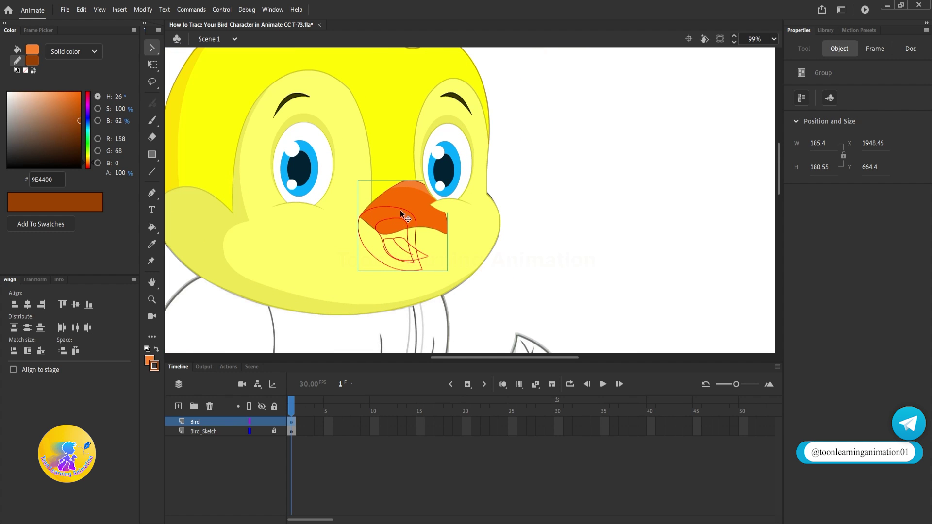
right_click(408, 205)
mouse_move(448, 377)
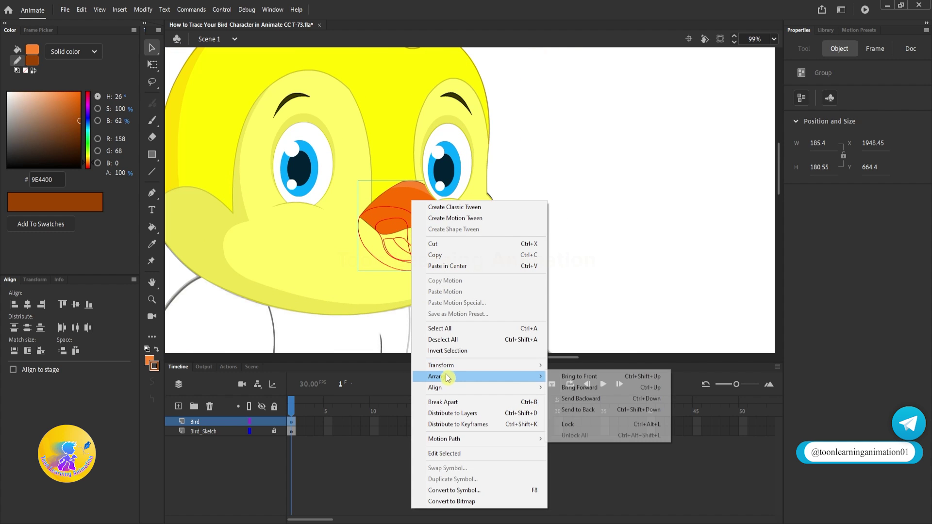
click(589, 376)
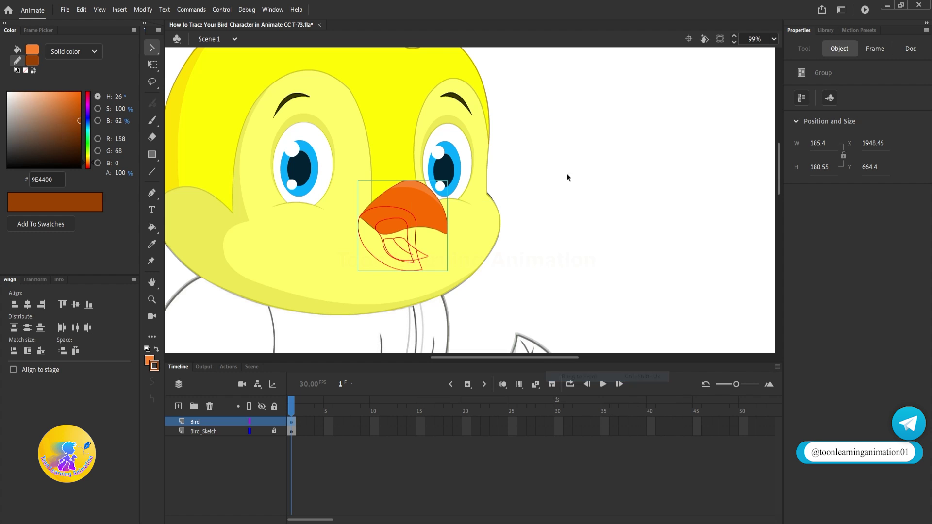
click(566, 175)
scroll(416, 214, down, 3)
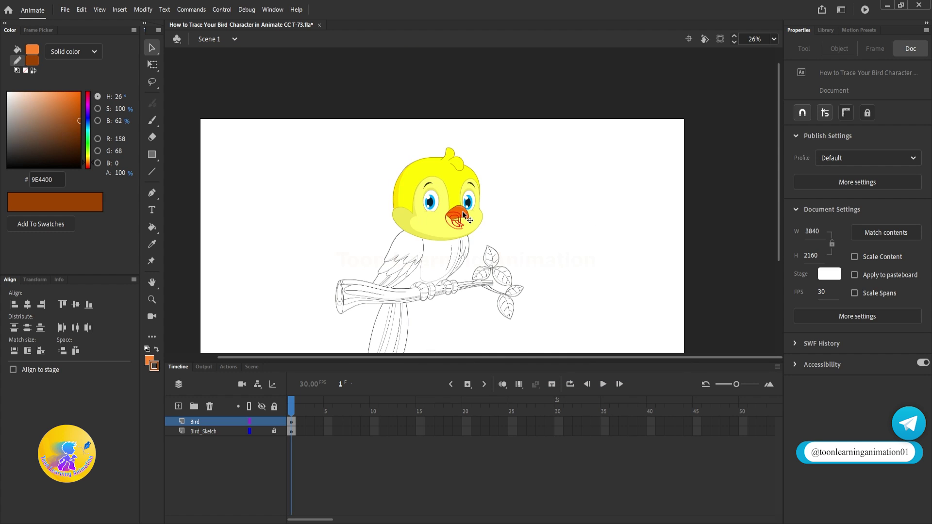
Reopen the upper beak's nested group and change its main fill to yellower orange #FF8D00
scroll(477, 214, up, 3)
scroll(477, 213, up, 3)
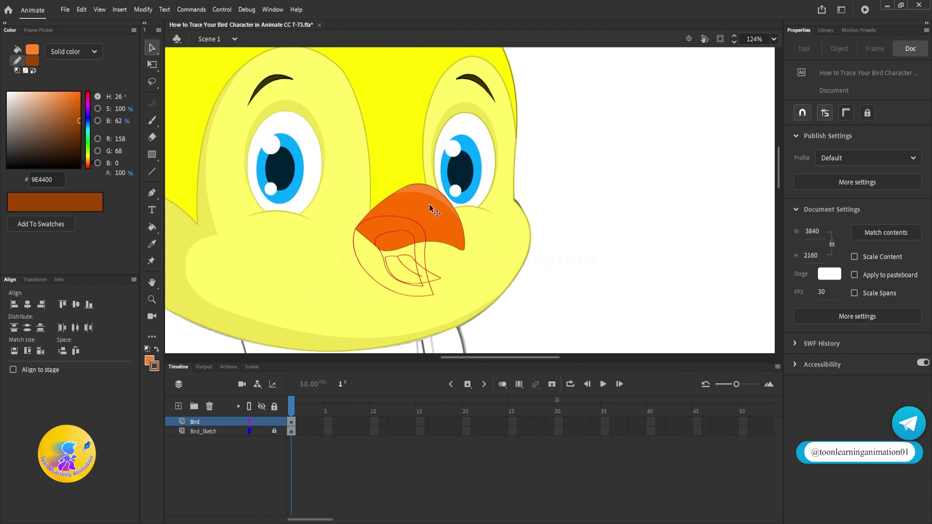
double_click(438, 218)
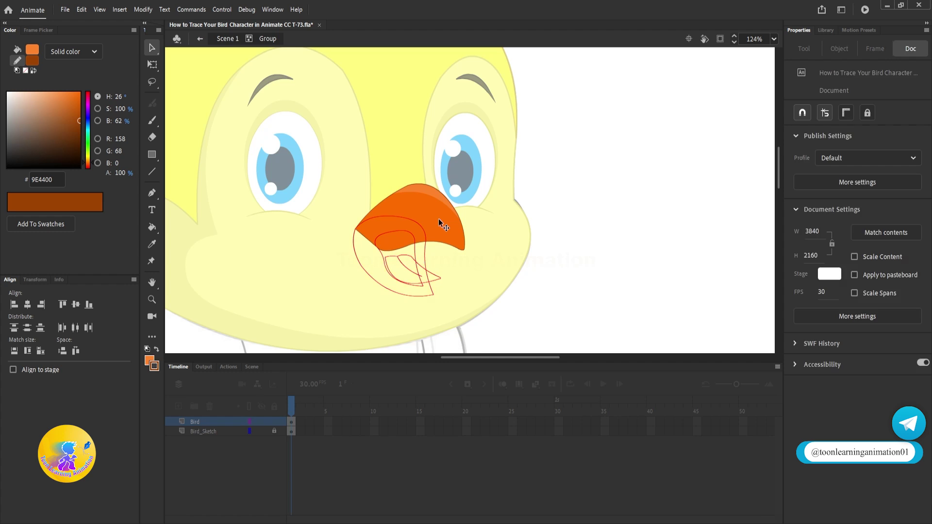
double_click(438, 218)
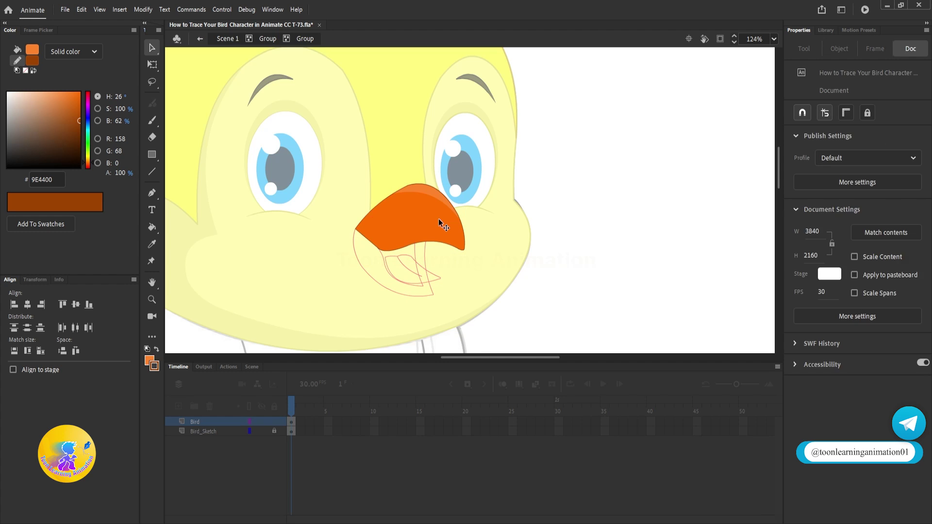
click(90, 164)
drag(89, 165, 89, 166)
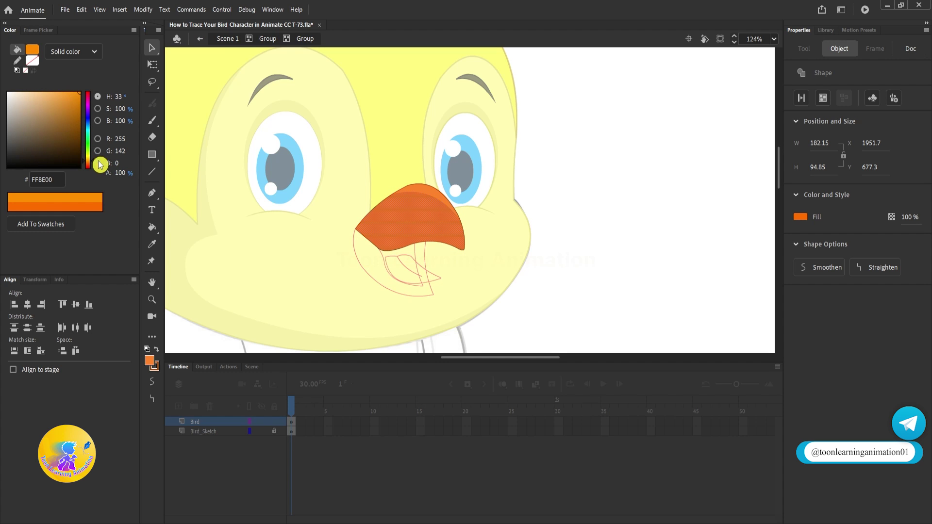
click(556, 219)
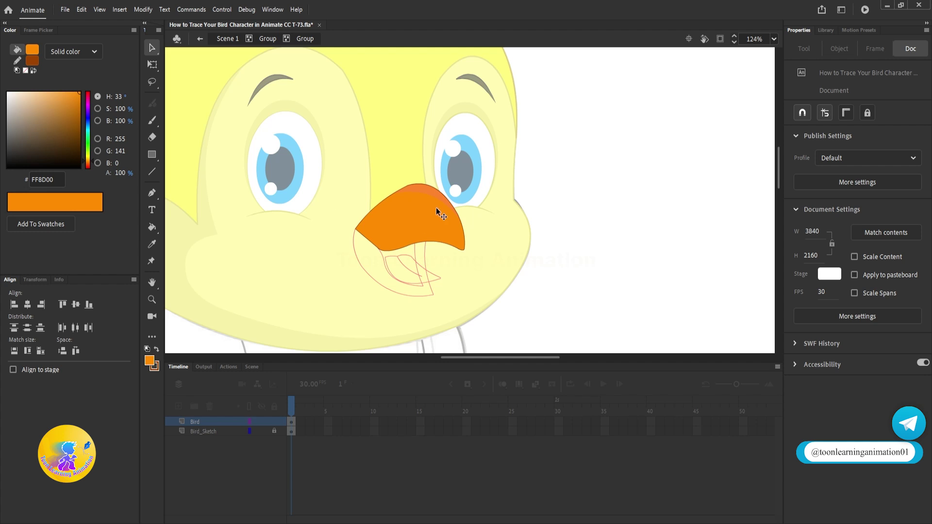
Recolour the upper beak's highlight strip to pale orange #FFA765
scroll(436, 208, up, 3)
click(412, 179)
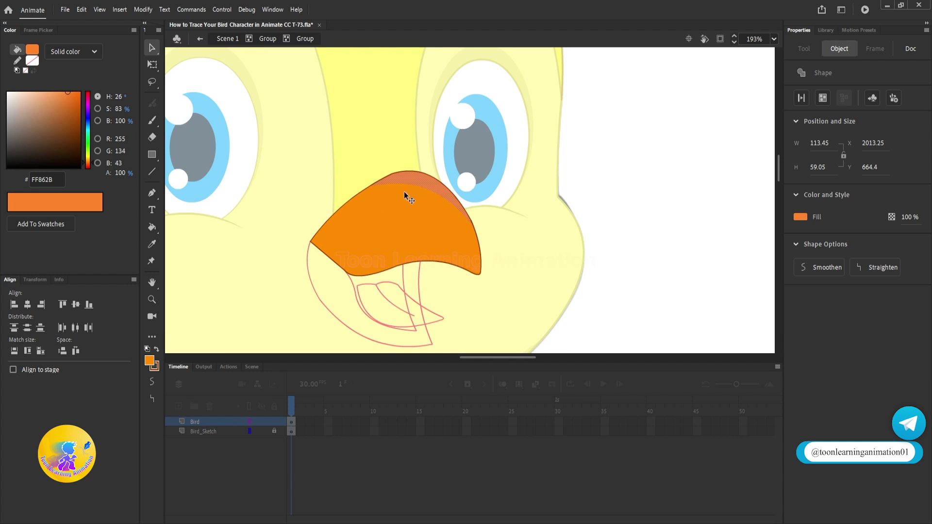
click(149, 365)
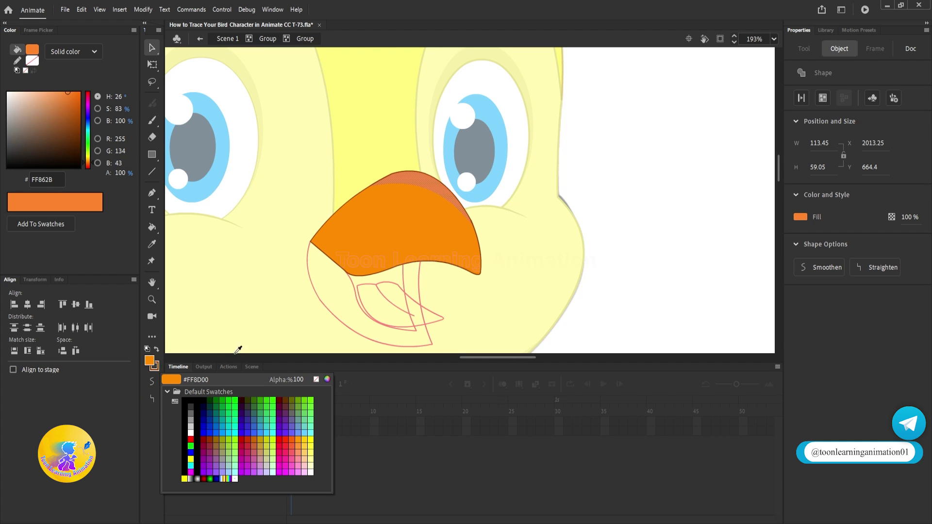
click(373, 230)
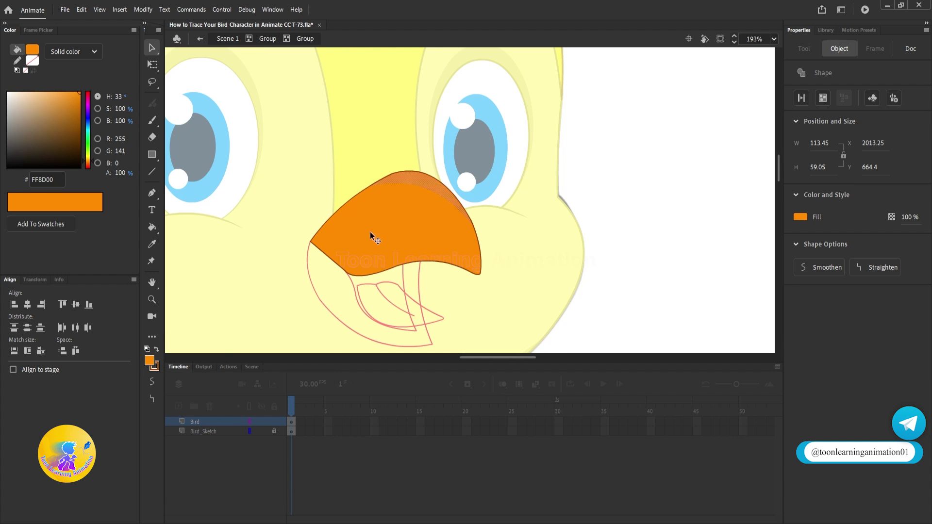
click(55, 88)
drag(56, 88, 51, 92)
click(494, 267)
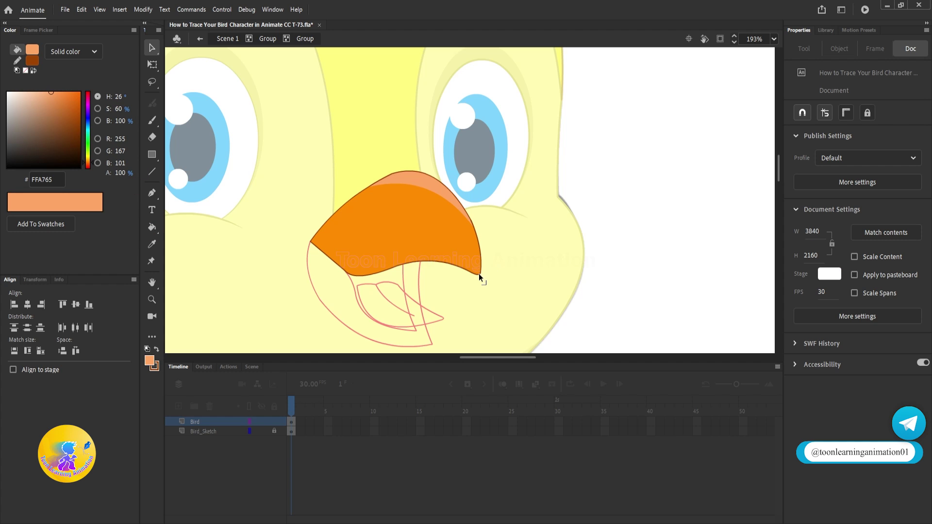
Recolour the upper beak's outline to brown #AC5F00 and return to the enclosing beak group
double_click(478, 273)
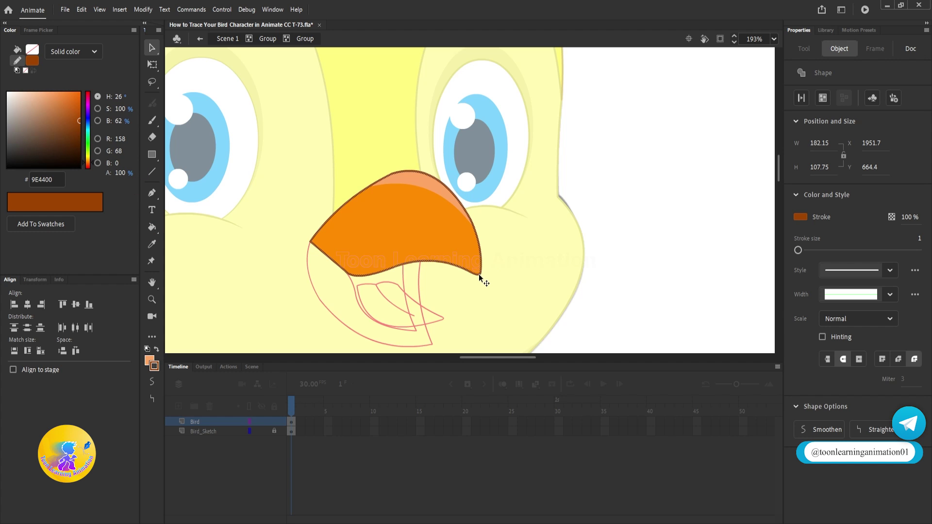
click(154, 368)
click(432, 251)
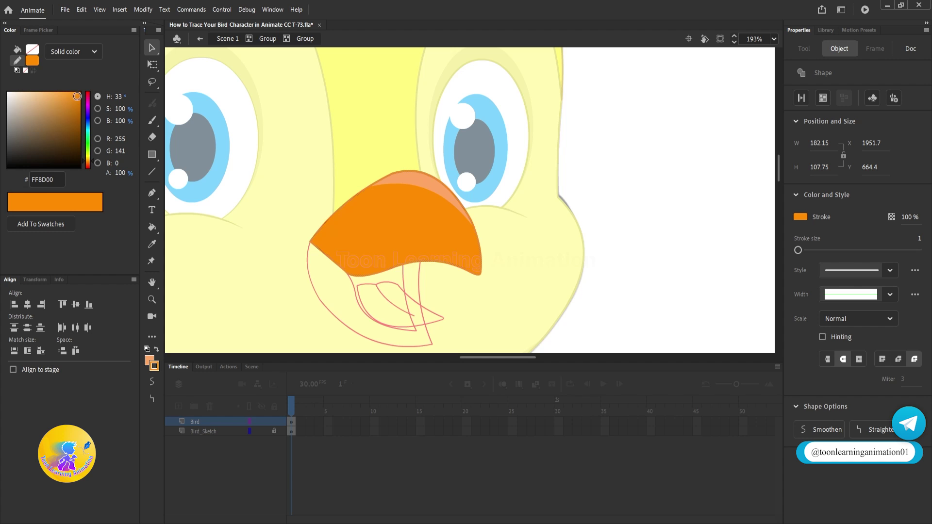
drag(78, 96, 79, 117)
click(633, 211)
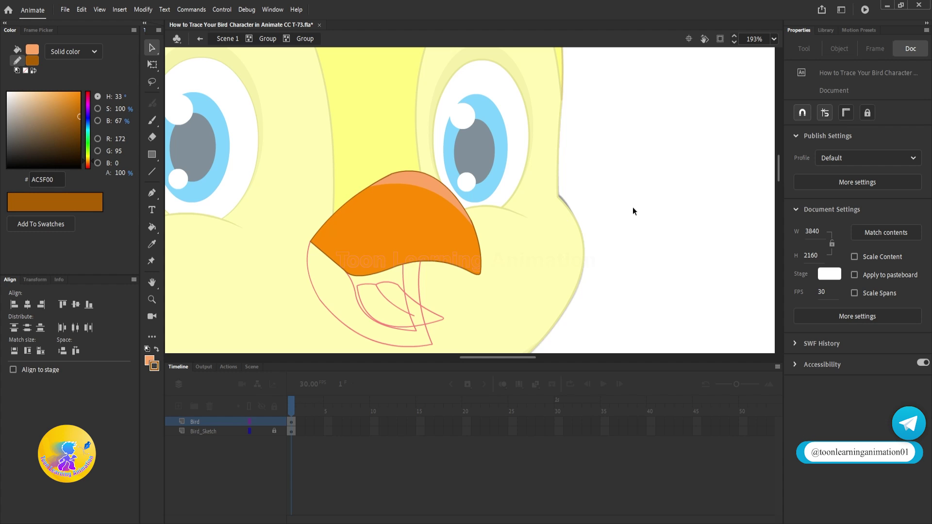
double_click(682, 209)
click(682, 207)
Sample orange #FF8D00 from the upper beak and fill the lower beak shape with it inside its nested group
scroll(416, 249, down, 3)
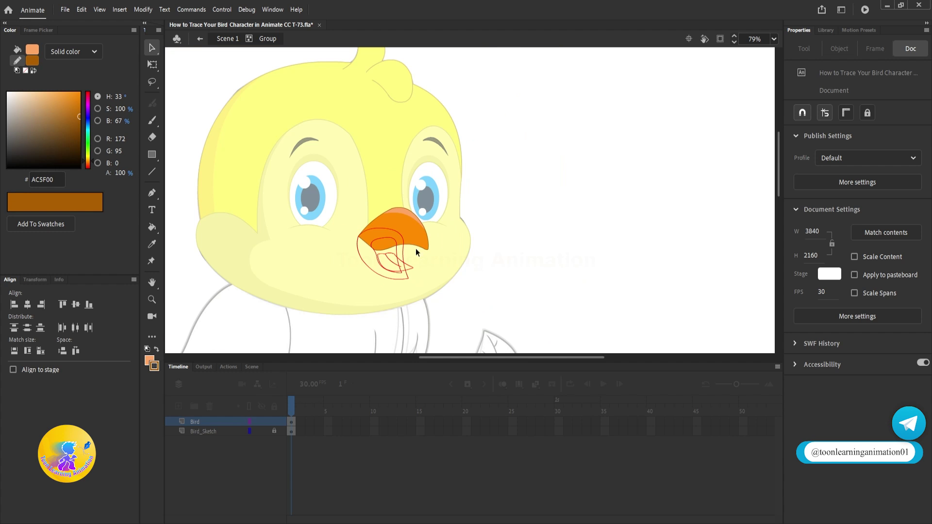
scroll(397, 271, up, 3)
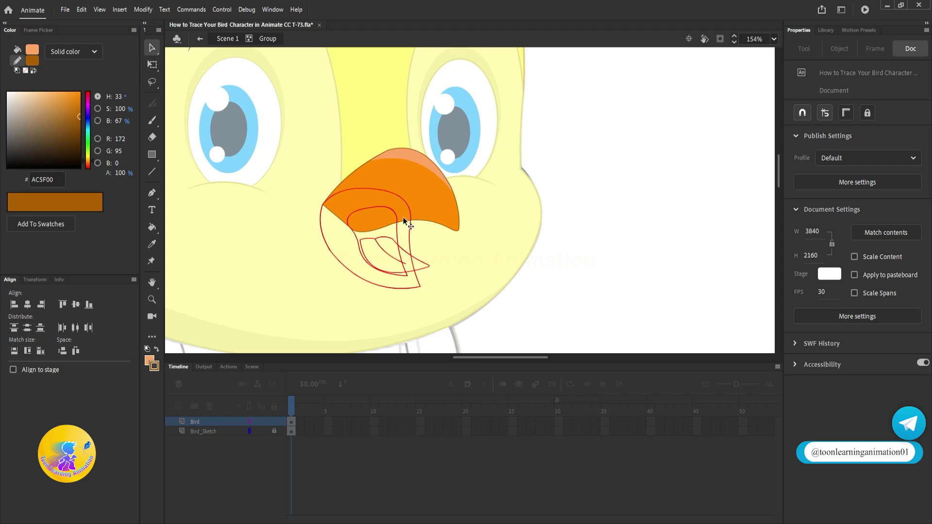
double_click(320, 228)
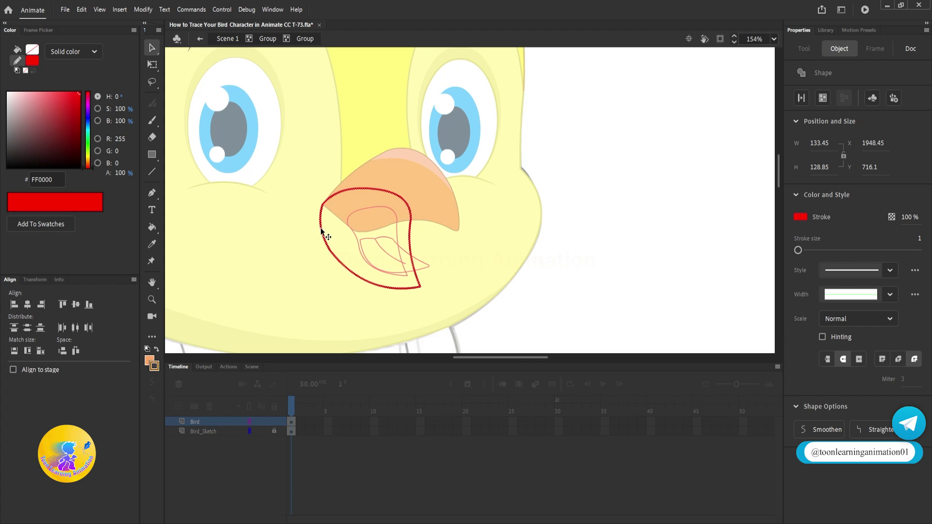
double_click(503, 229)
scroll(388, 204, up, 2)
click(134, 258)
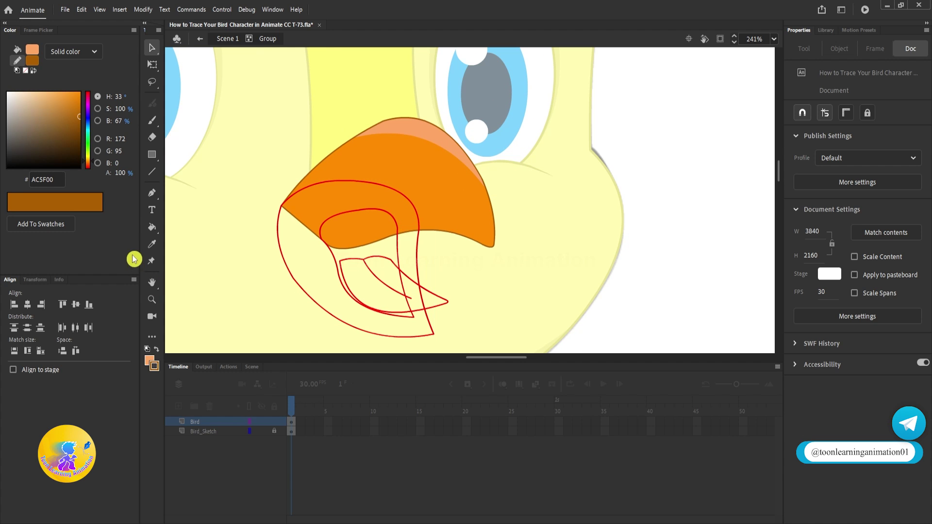
click(154, 248)
click(450, 168)
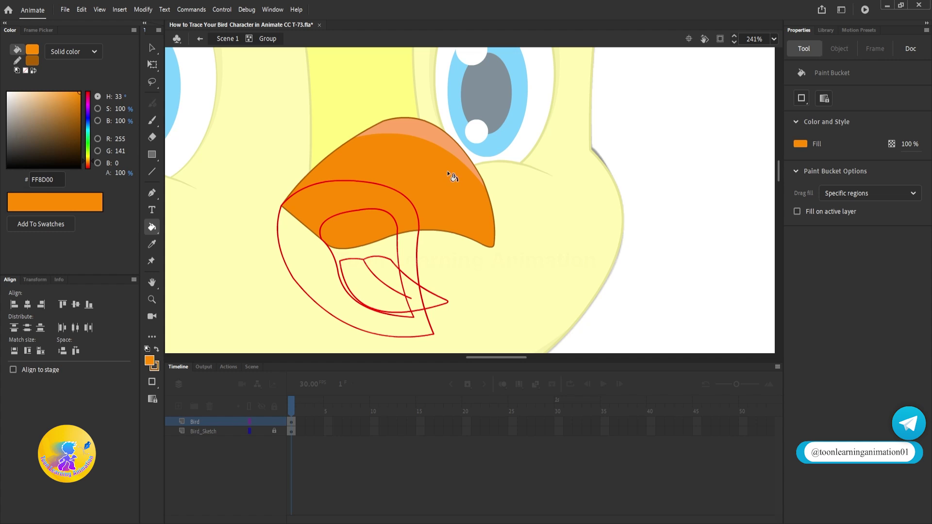
double_click(319, 307)
click(321, 262)
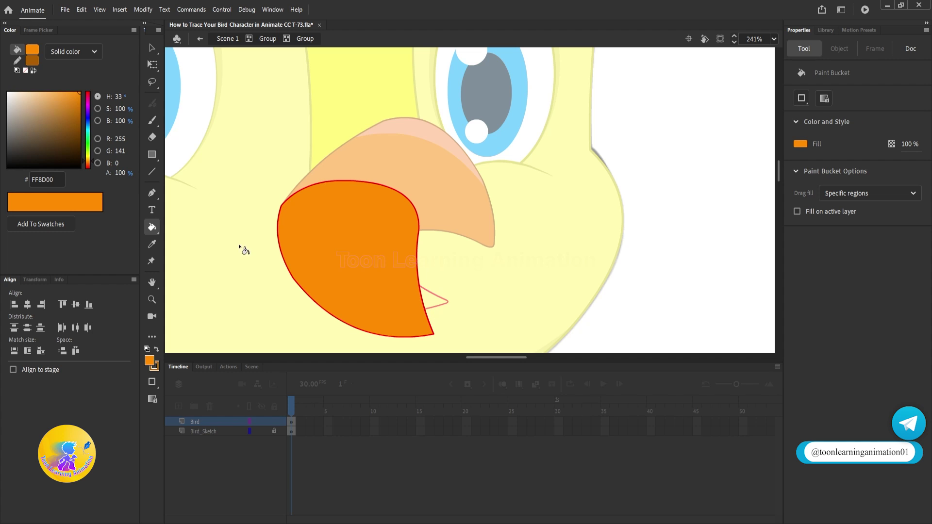
Outline the lower beak with the #AC5F00 stroke using the Ink Bottle tool and return to the beak group
click(151, 227)
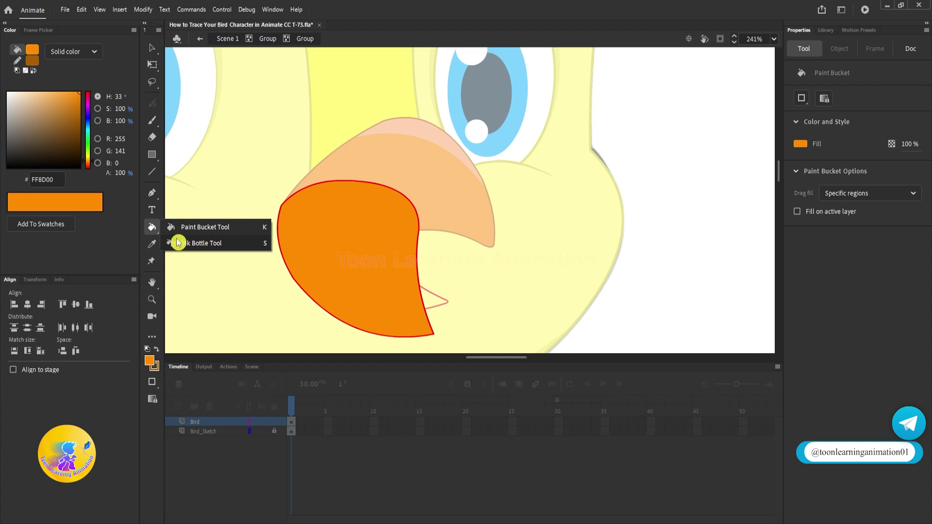
click(184, 243)
click(284, 252)
double_click(630, 249)
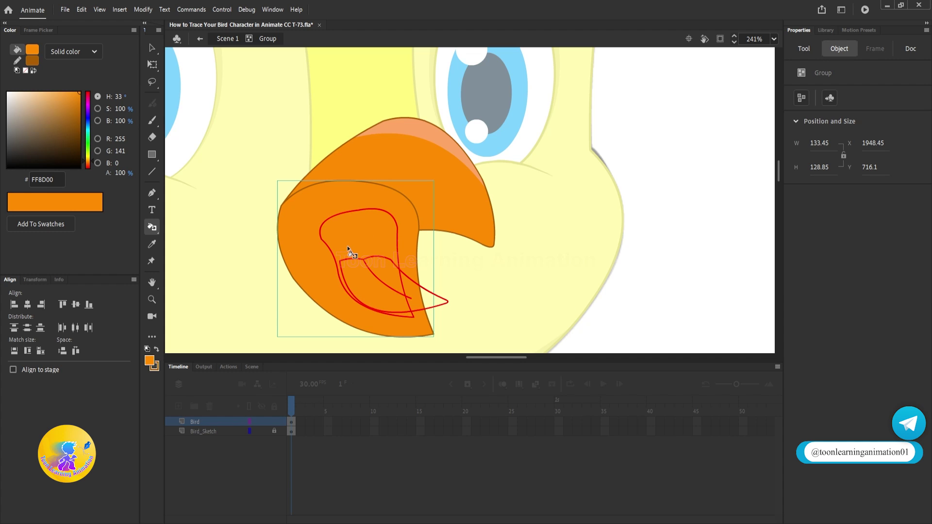
Open the inner mouth's nested group and apply the #AC5F00 stroke to its outline
double_click(324, 237)
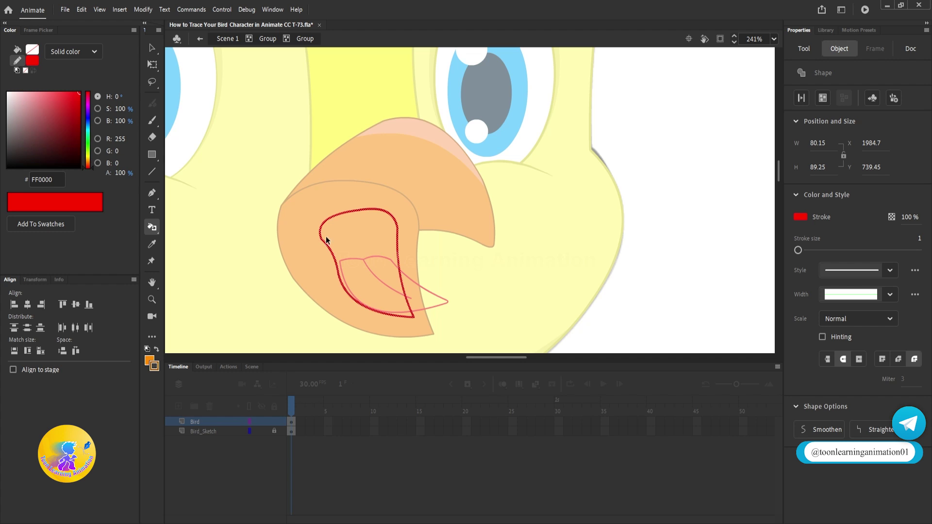
click(319, 231)
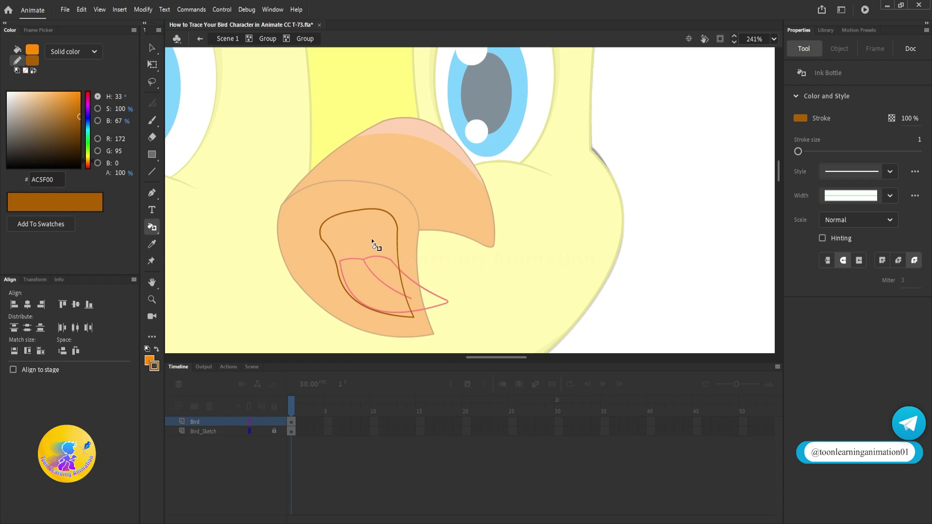
Mix dark red #680000, fill the inner mouth shape with it, and return to the enclosing beak group
click(150, 362)
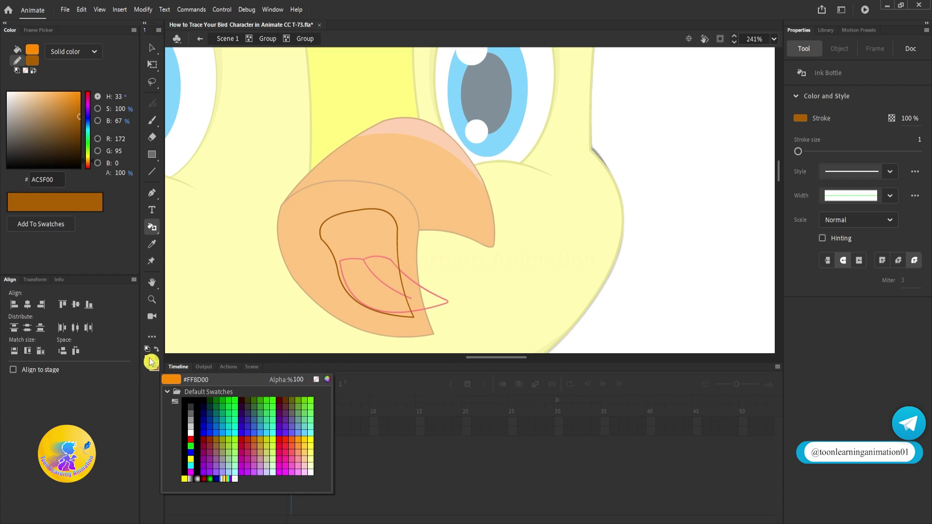
click(150, 360)
drag(89, 164, 89, 182)
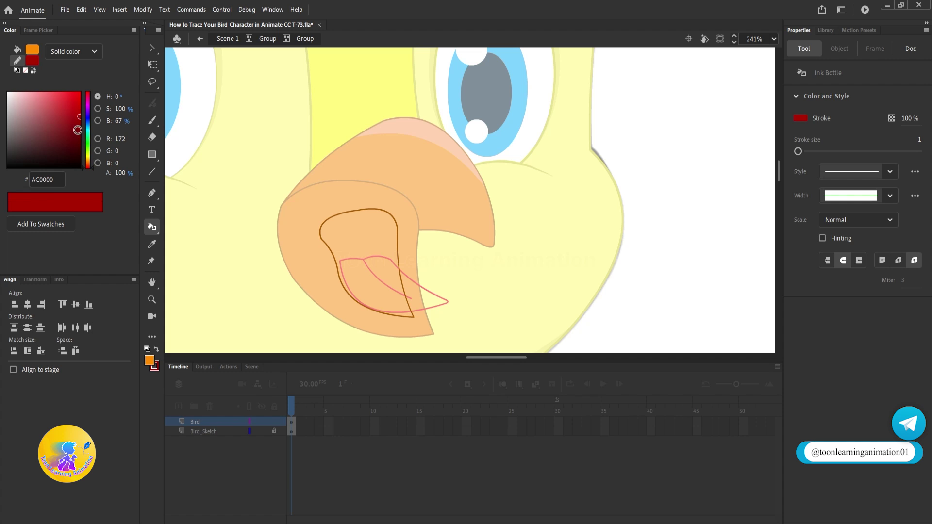
mouse_move(77, 130)
mouse_down()
mouse_move(90, 127)
mouse_move(91, 138)
mouse_up()
click(154, 228)
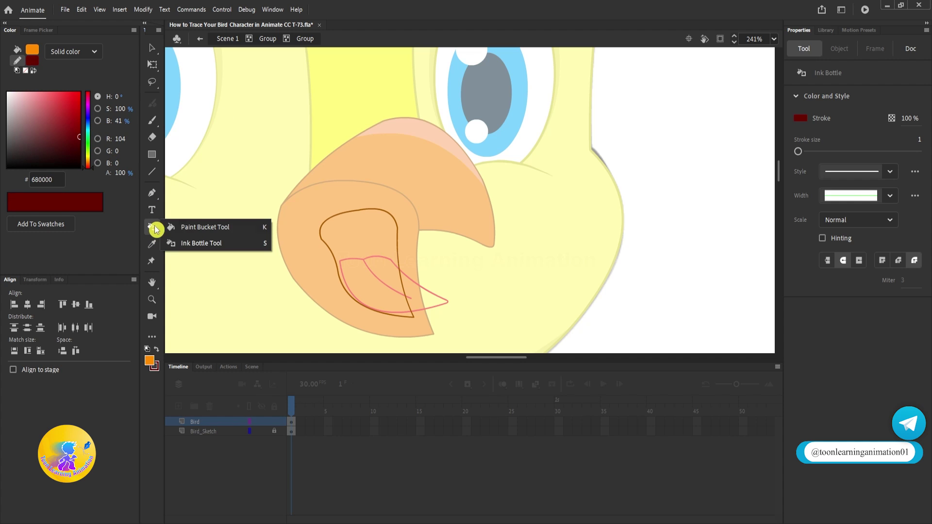
click(187, 227)
click(157, 348)
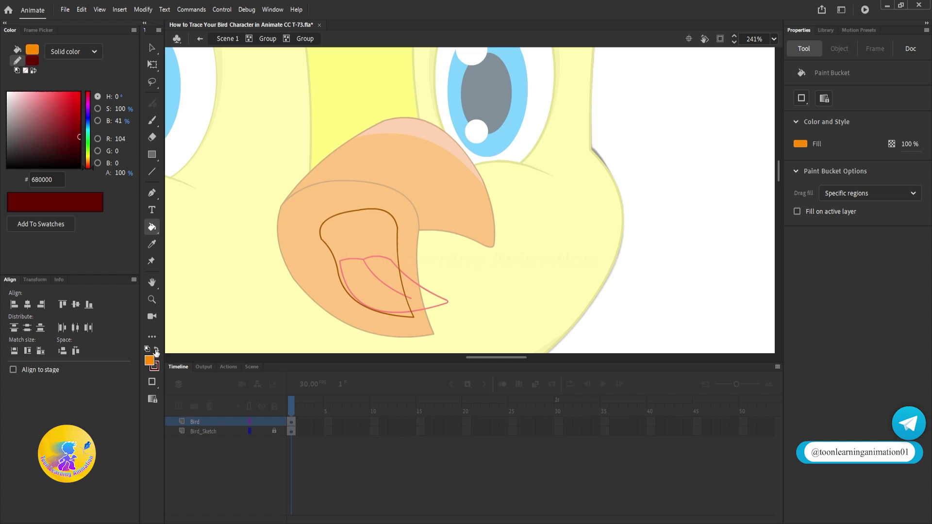
click(372, 229)
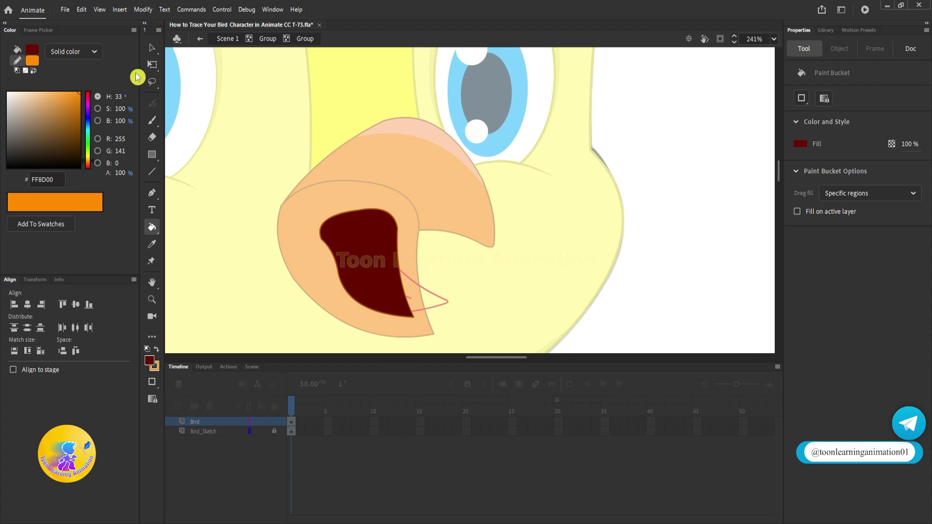
click(152, 47)
double_click(597, 230)
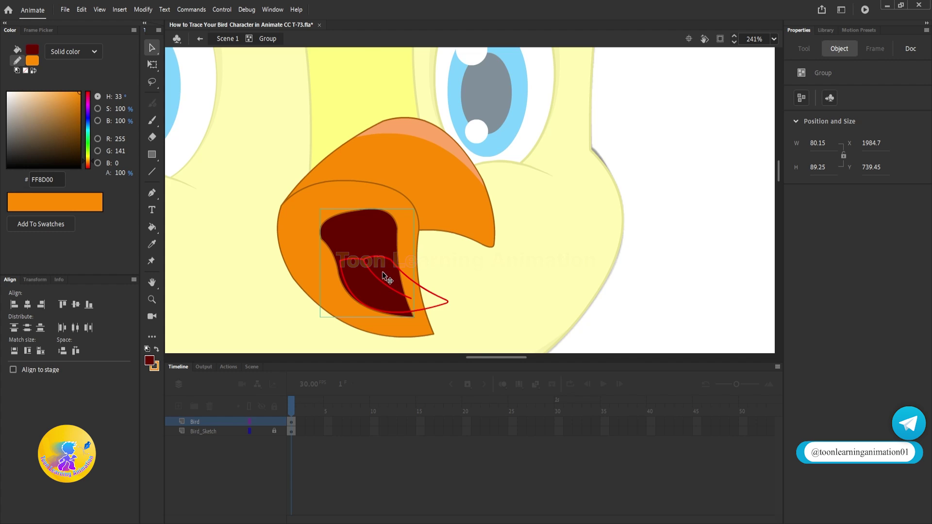
Open the tongue's nested group and fill the tongue shape with light red #FF4D4D using the Paint Bucket
scroll(380, 281, up, 3)
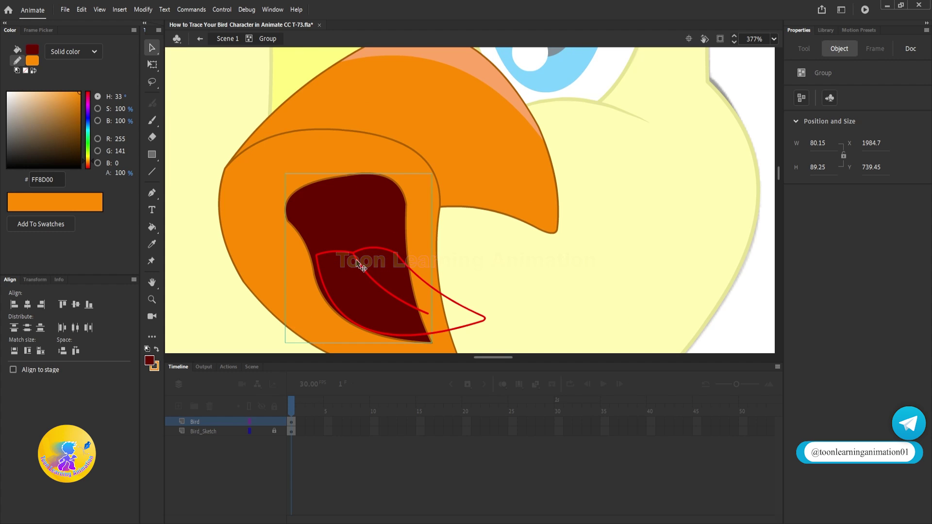
double_click(366, 273)
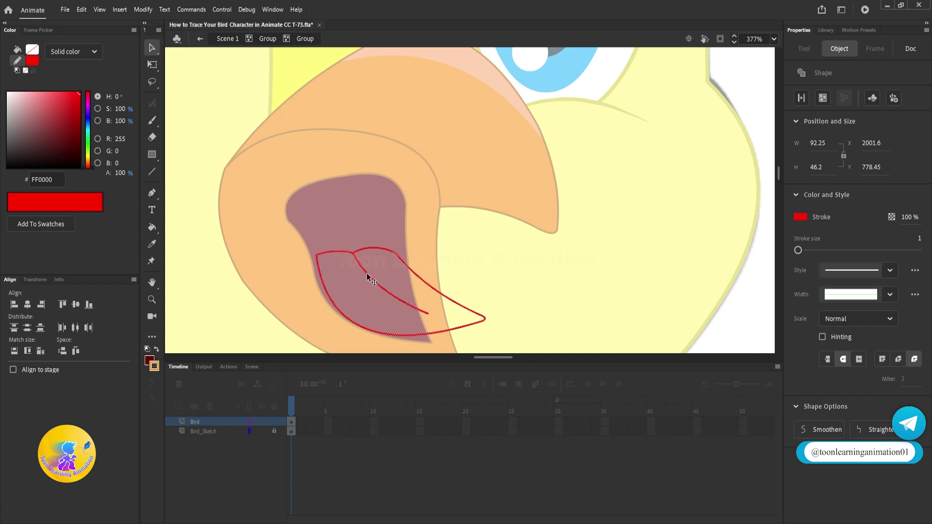
click(493, 253)
drag(89, 164, 88, 167)
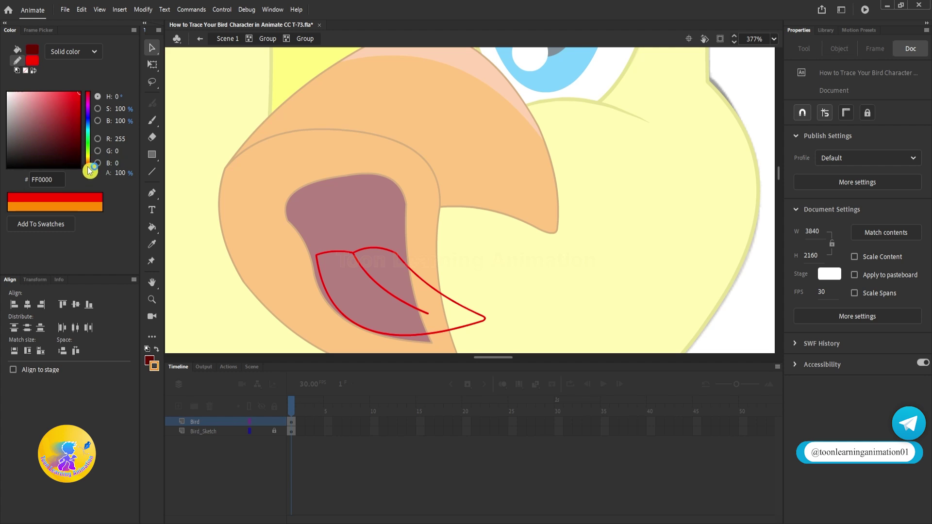
drag(58, 110, 58, 79)
click(156, 349)
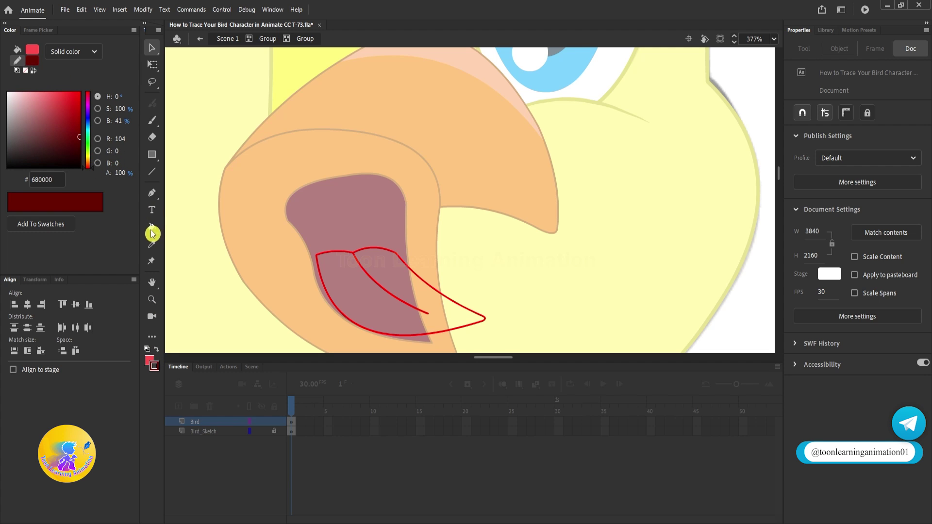
click(152, 227)
click(342, 314)
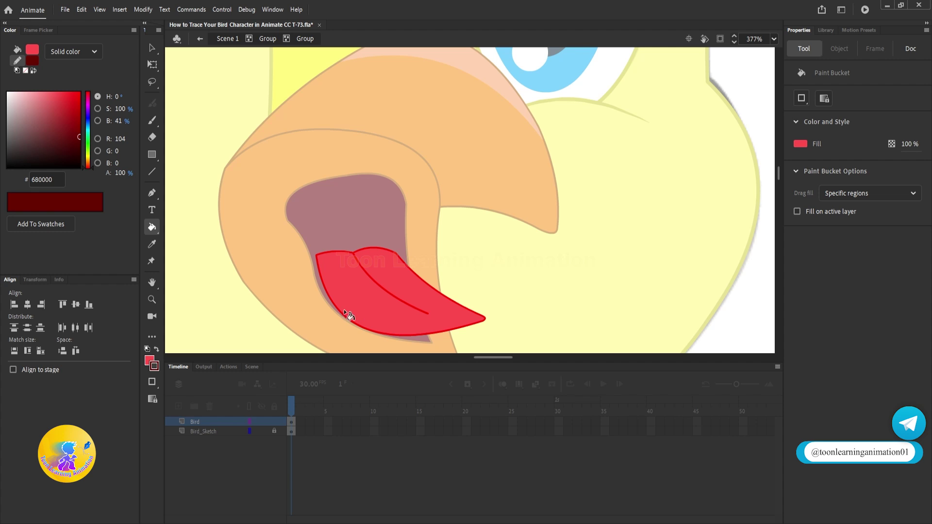
Select the tongue's whole outline and recolour its stroke to darker red #EE2C2C
key(v)
double_click(478, 323)
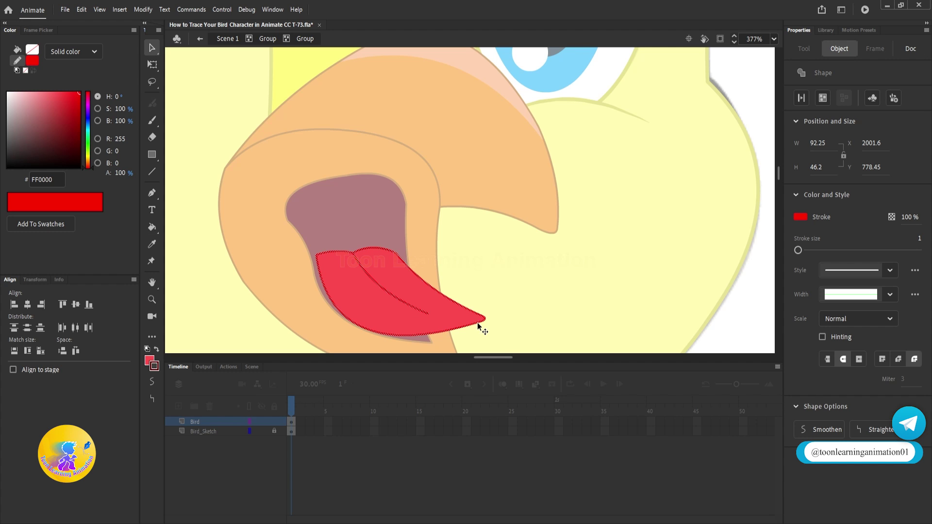
click(155, 365)
click(383, 318)
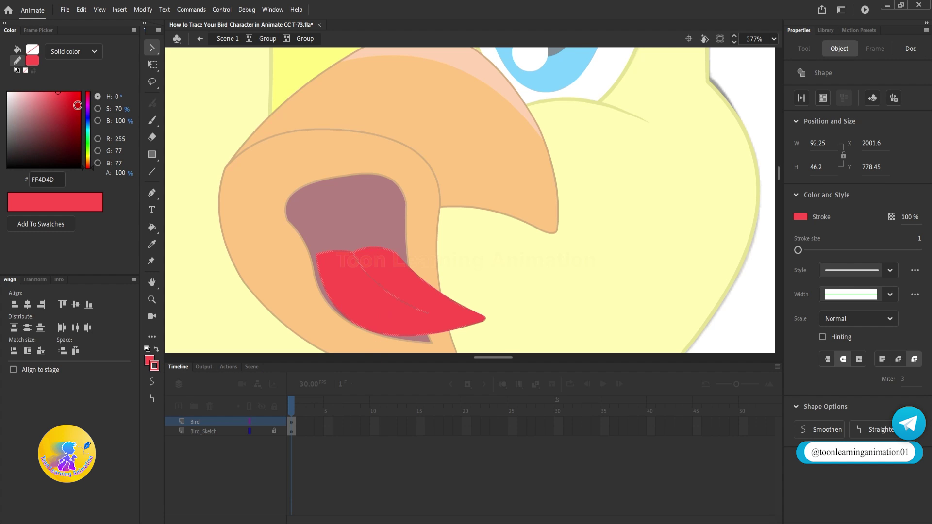
click(66, 96)
drag(66, 97, 67, 97)
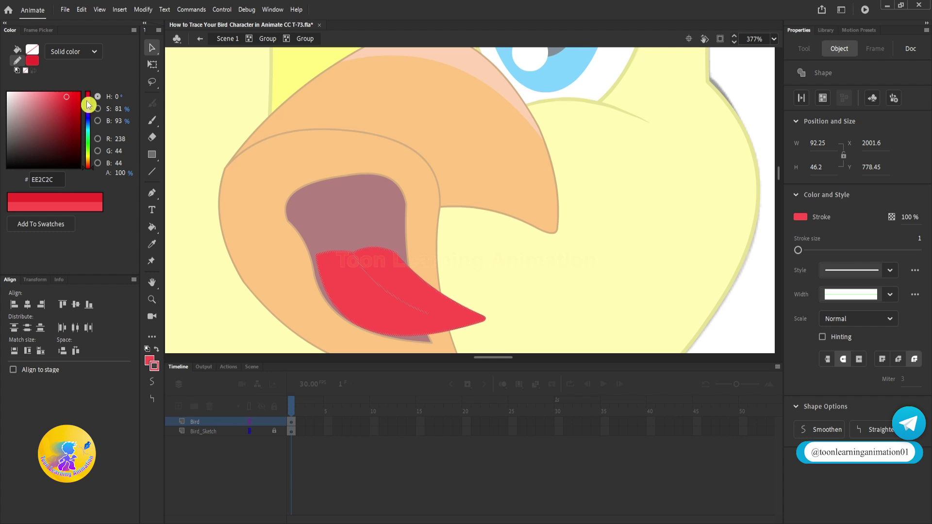
click(611, 281)
Reshape the tongue's upper-left corner and lower edge to follow the inner mouth, and return to the beak group
scroll(315, 254, up, 2)
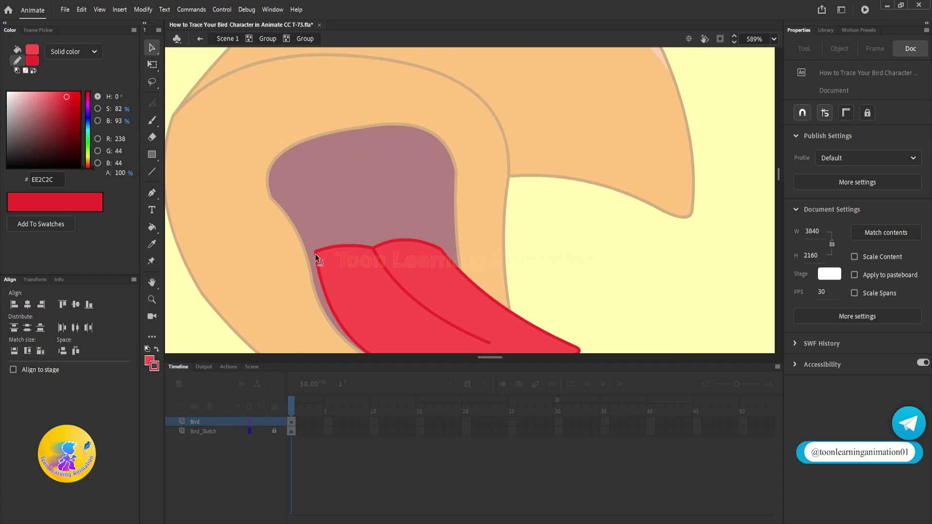
drag(316, 251, 311, 258)
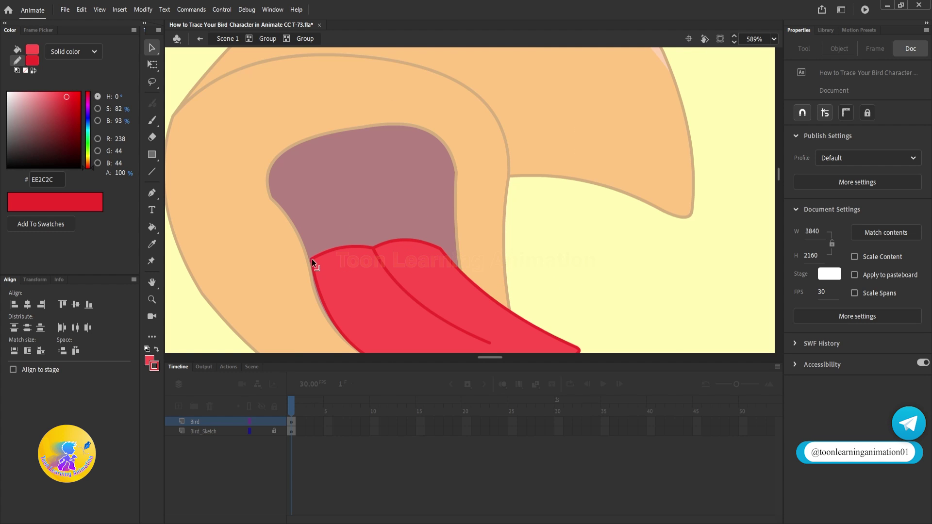
scroll(341, 284, down, 3)
scroll(364, 260, up, 3)
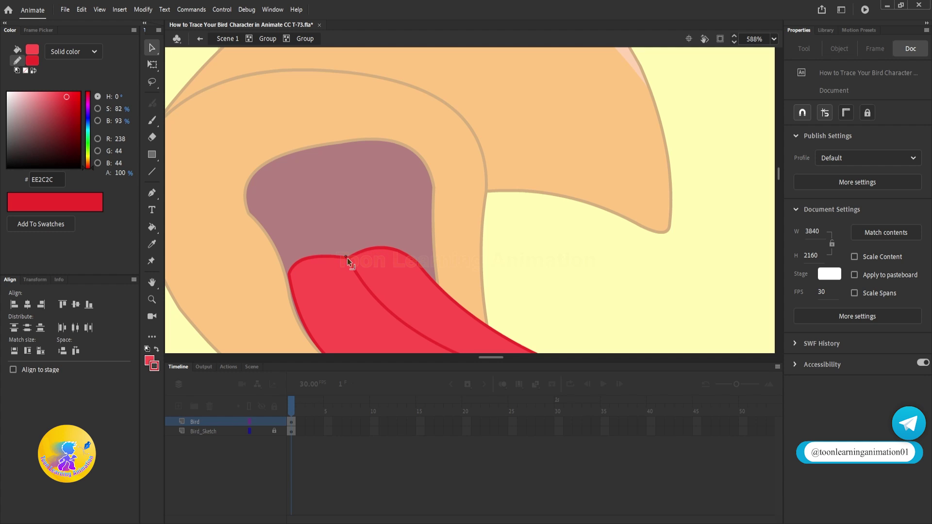
scroll(396, 251, down, 3)
scroll(350, 298, up, 3)
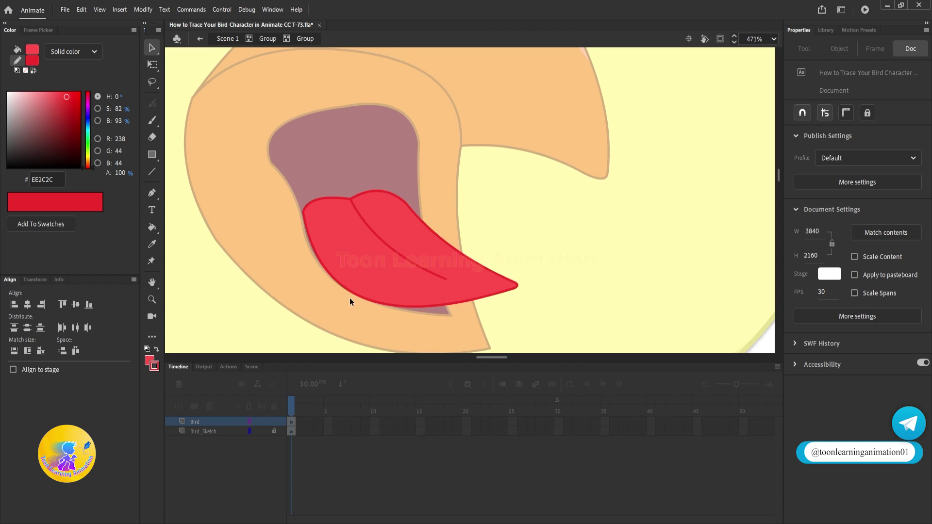
drag(353, 293, 356, 291)
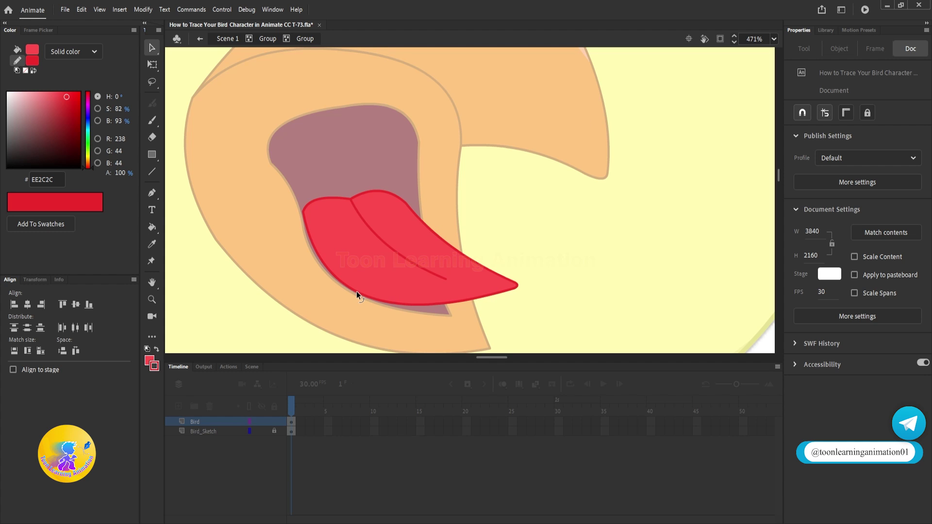
scroll(355, 291, down, 3)
double_click(590, 264)
click(592, 263)
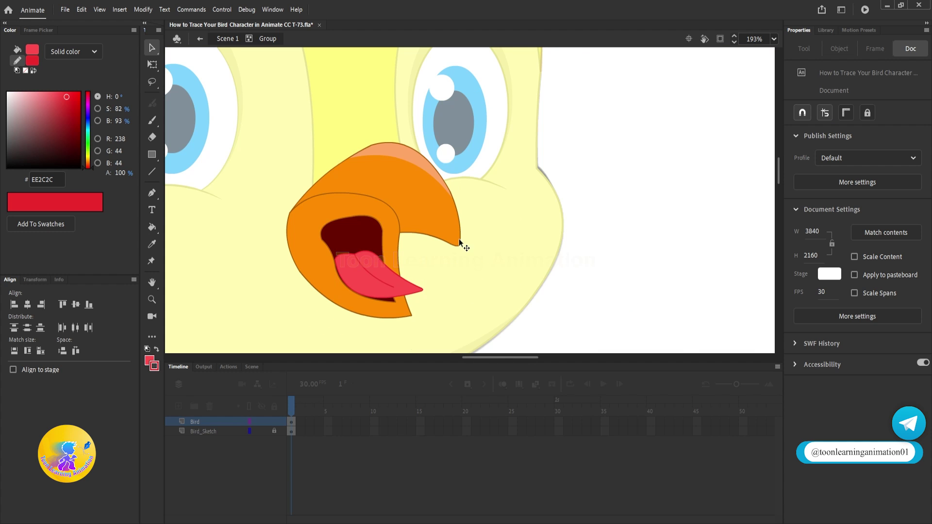
Bring the upper beak group to the front of the lower beak and mouth
scroll(388, 245, down, 2)
scroll(429, 198, up, 3)
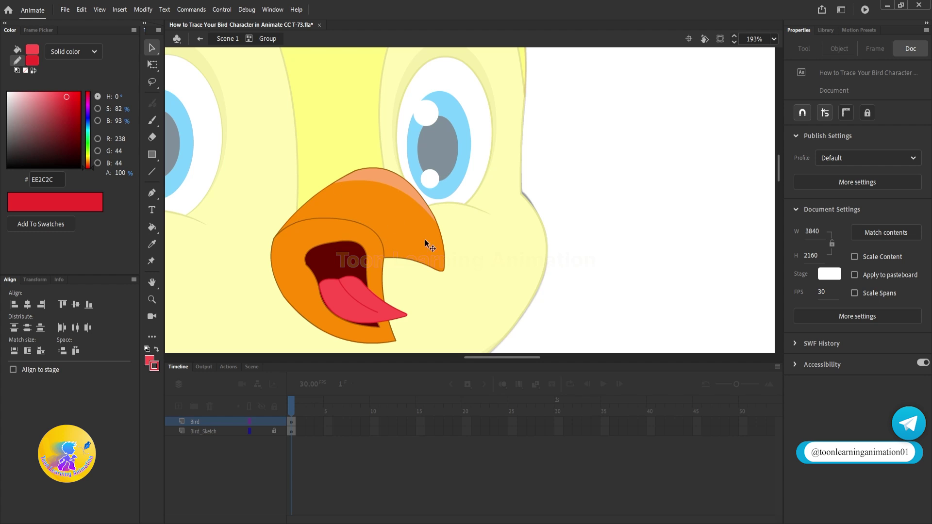
right_click(411, 208)
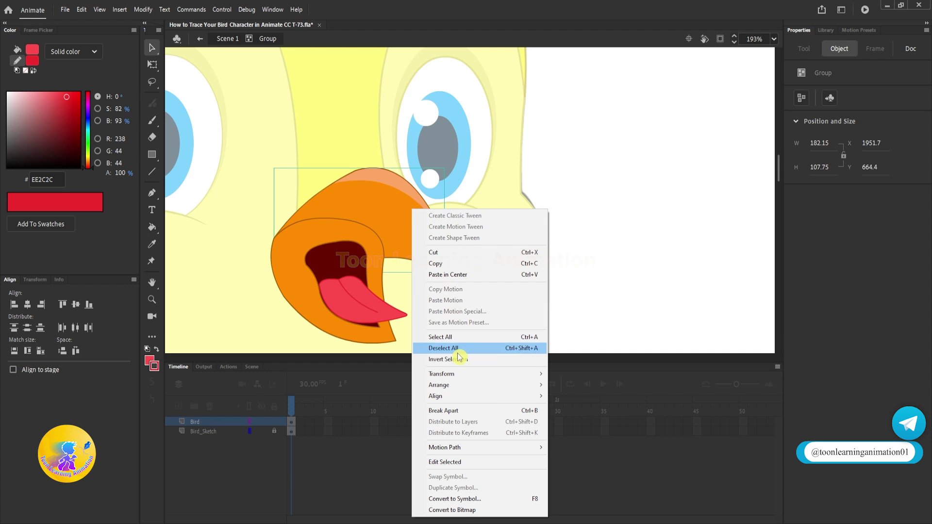
mouse_move(443, 385)
click(623, 384)
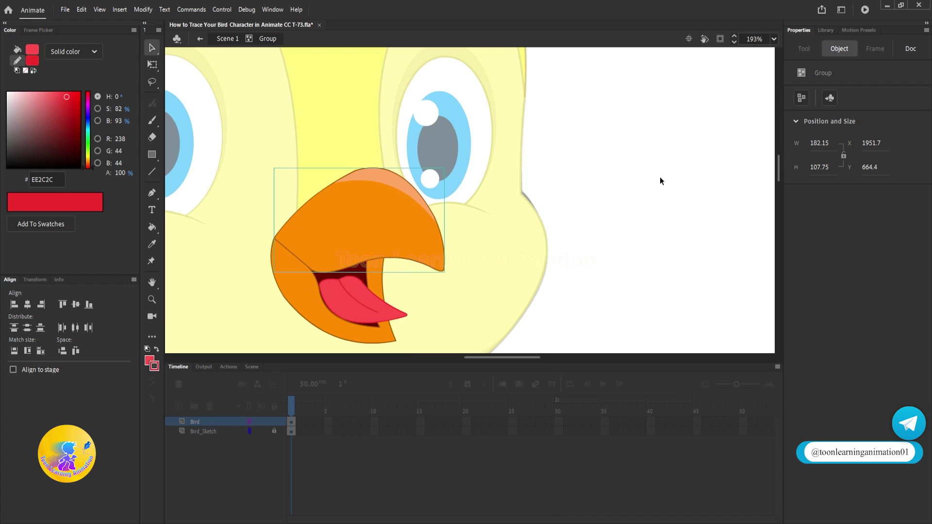
click(661, 181)
Open the upper beak's group and bend its straight lower-left edge into a gentle outward curve
scroll(277, 217, up, 2)
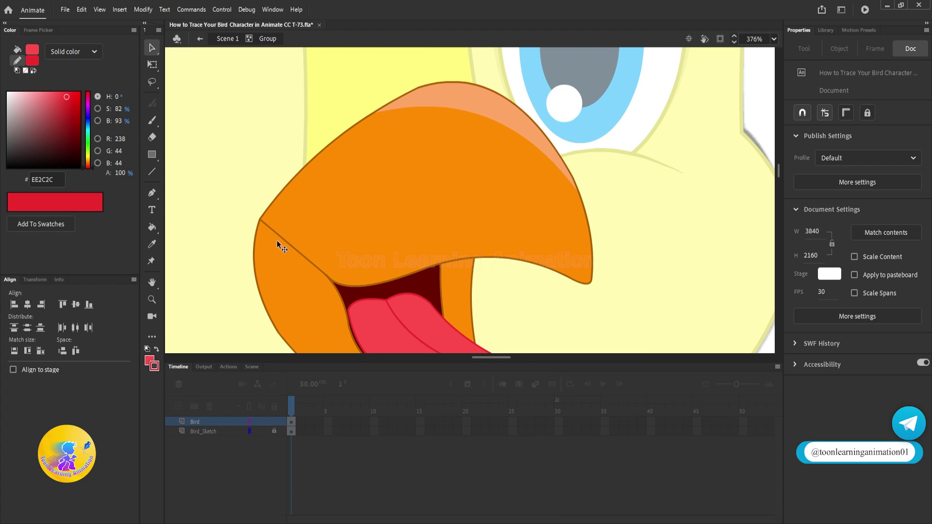
double_click(303, 255)
scroll(348, 230, down, 1)
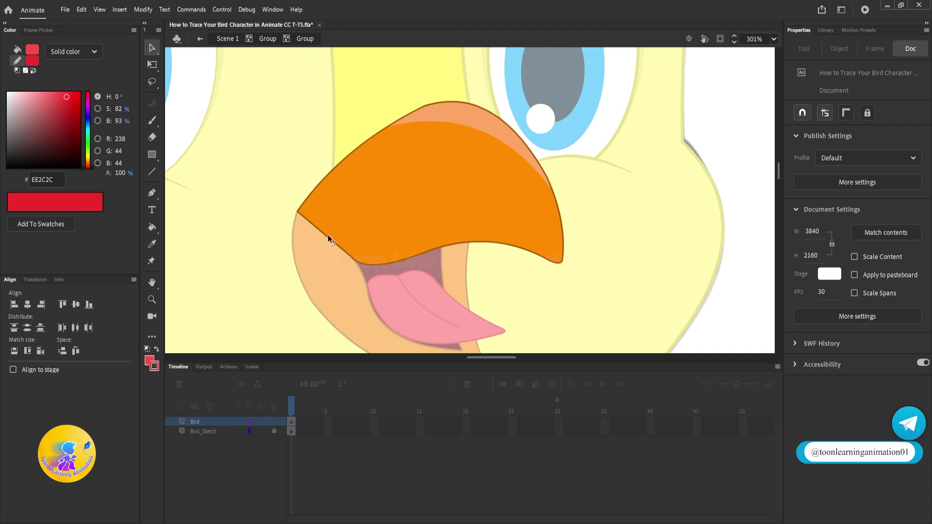
scroll(327, 236, up, 1)
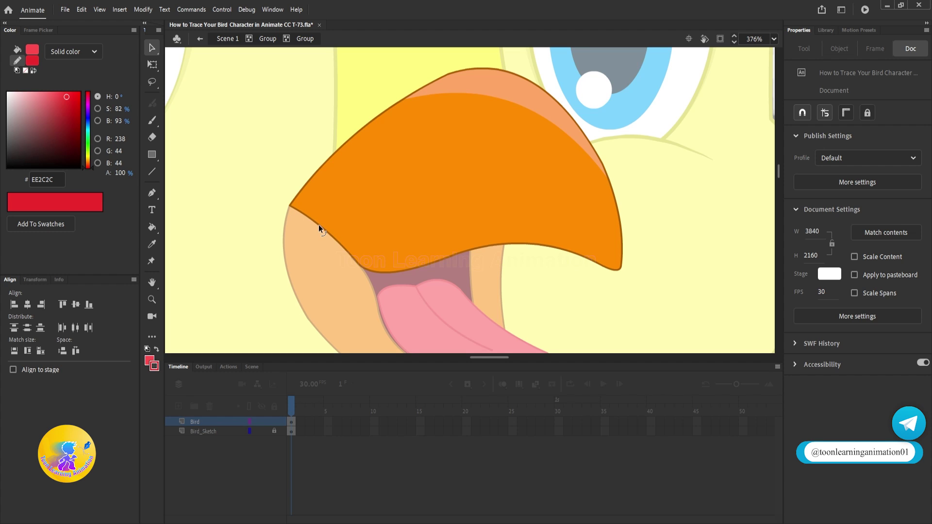
click(318, 227)
key(Delete)
key(ctrl+z)
Select and delete the outer part of the upper beak's curved lower-left outline, leaving the stretch nearest the mouth
click(313, 267)
mouse_move(334, 251)
mouse_down()
mouse_move(322, 209)
mouse_move(262, 173)
mouse_up()
shift+click(318, 195)
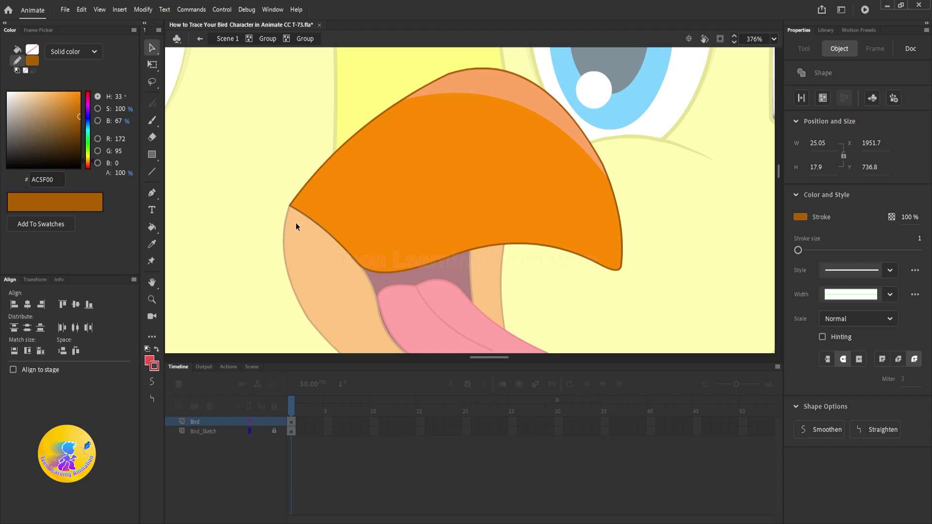
mouse_move(306, 219)
mouse_down()
mouse_move(283, 238)
mouse_move(230, 221)
mouse_up()
key(Delete)
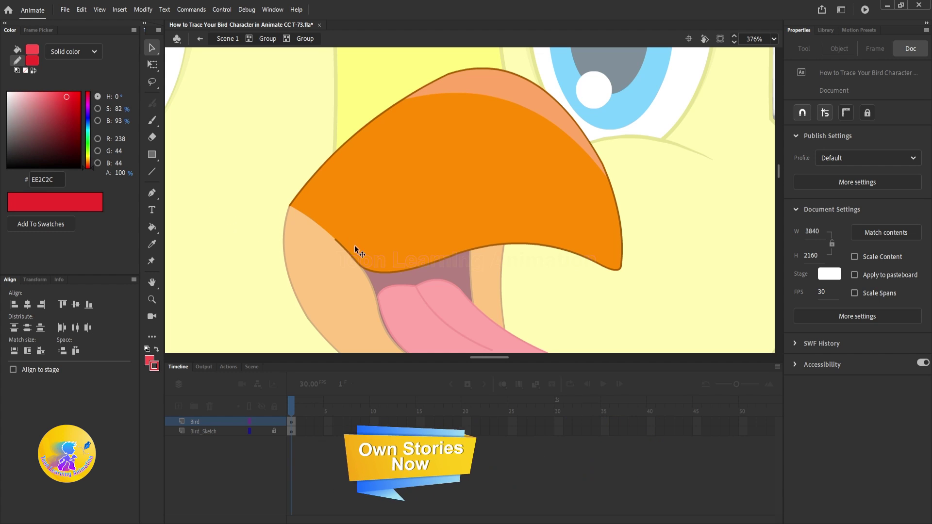
Draw a short curved crease in the #AC5F00 stroke, move it onto the cut outline's end, and return to the beak group
click(152, 171)
click(155, 366)
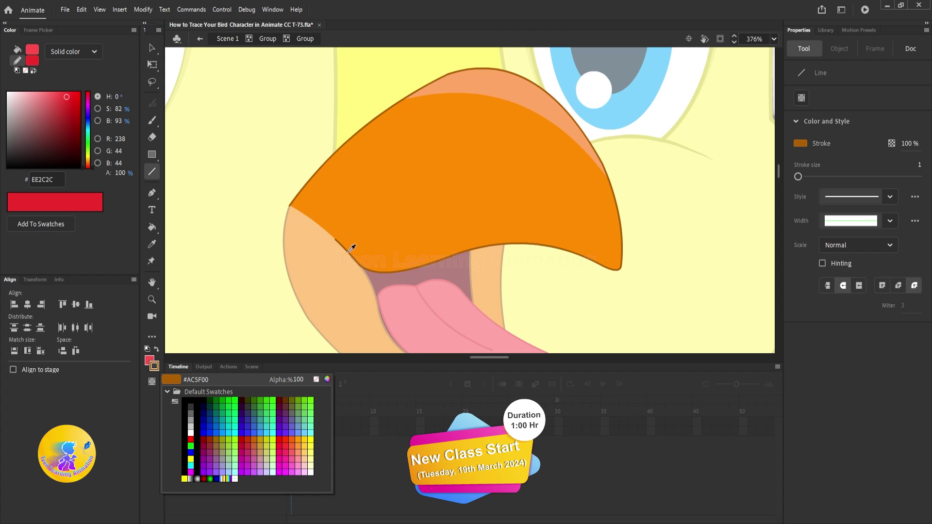
click(348, 251)
scroll(336, 238, up, 2)
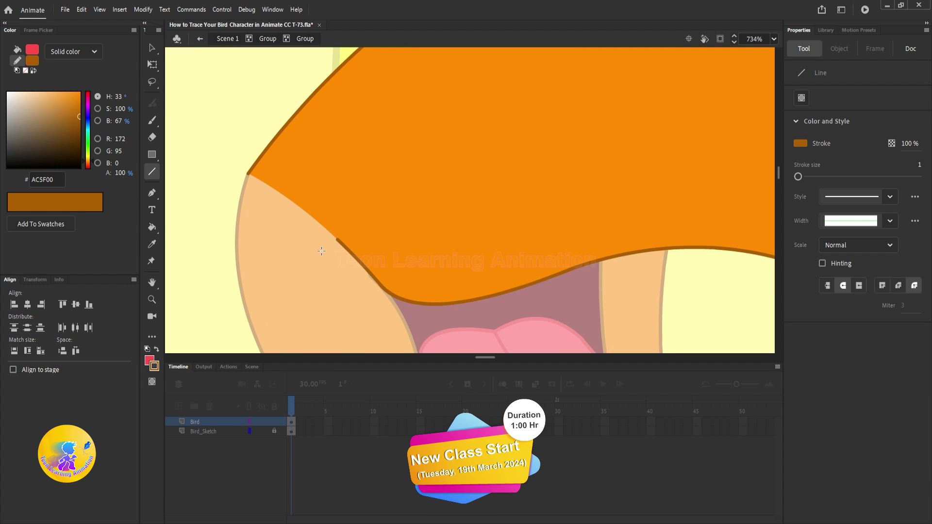
drag(292, 255, 319, 238)
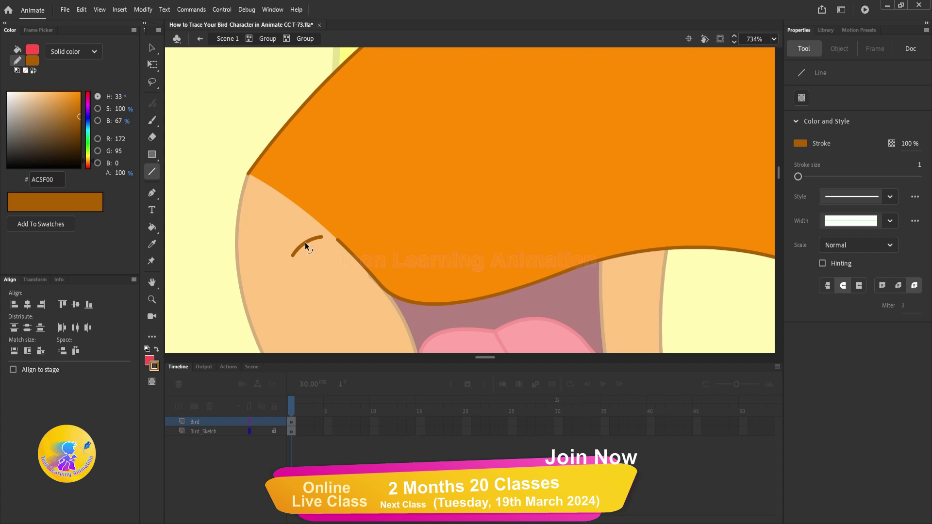
ctrl+click(305, 242)
key(v)
mouse_move(305, 243)
mouse_down()
mouse_move(330, 232)
mouse_move(332, 241)
mouse_up()
double_click(313, 266)
Open the upper beak's group and draw a chain of straight shading lines from the beak tip to its upper-left edge
scroll(301, 243, down, 8)
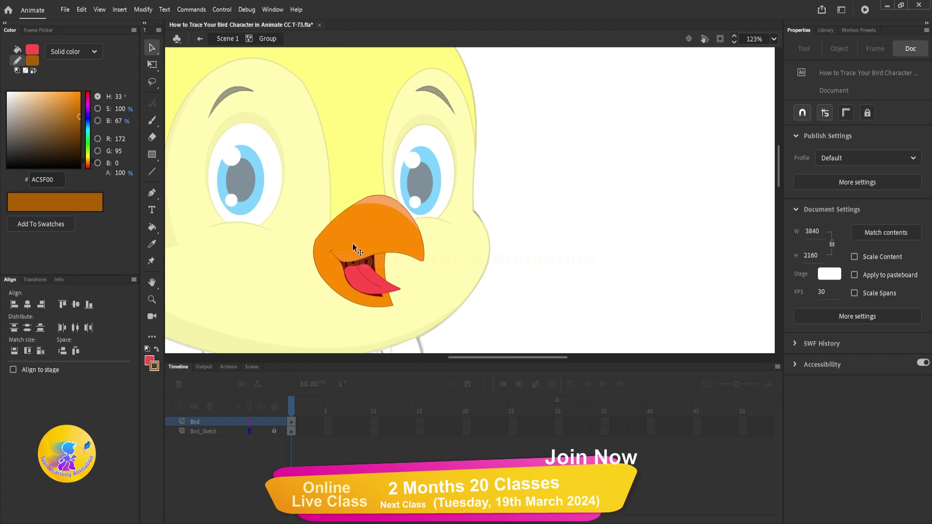
scroll(354, 249, up, 2)
double_click(454, 256)
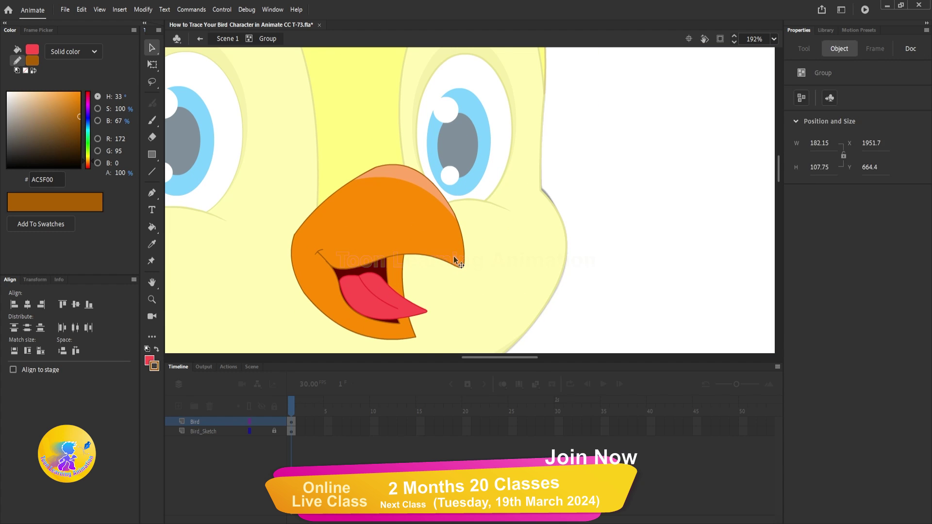
drag(457, 278, 476, 289)
scroll(476, 288, up, 2)
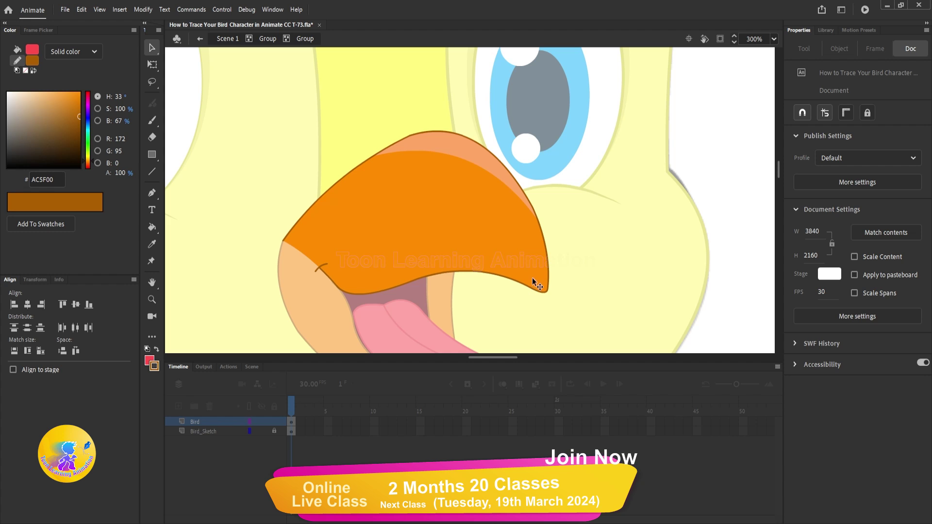
key(n)
mouse_move(535, 291)
mouse_down()
mouse_move(469, 246)
mouse_move(502, 261)
mouse_move(409, 258)
mouse_move(386, 269)
mouse_move(309, 211)
mouse_up()
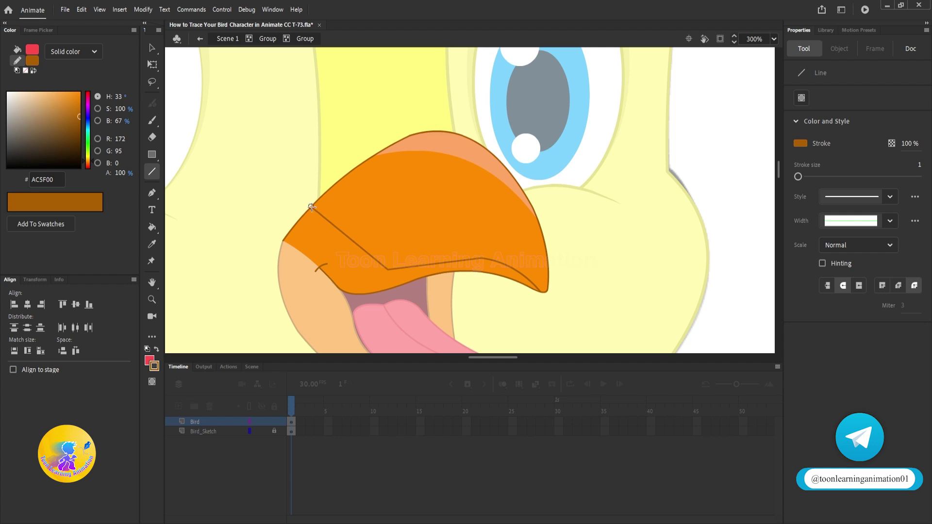
Bend the upper beak's straight shading lines into one smooth curve following the beak's lower edge
drag(356, 245, 332, 256)
drag(430, 261, 432, 255)
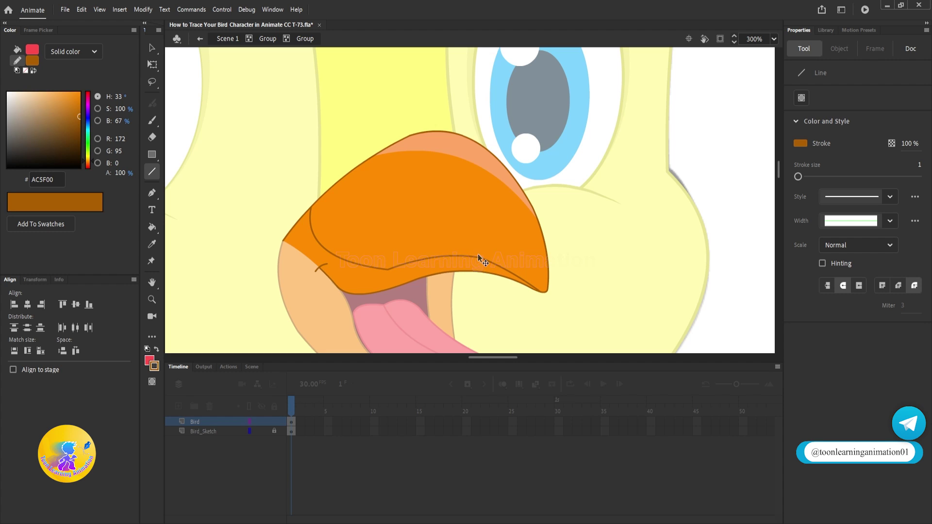
drag(441, 258, 476, 262)
drag(368, 266, 388, 279)
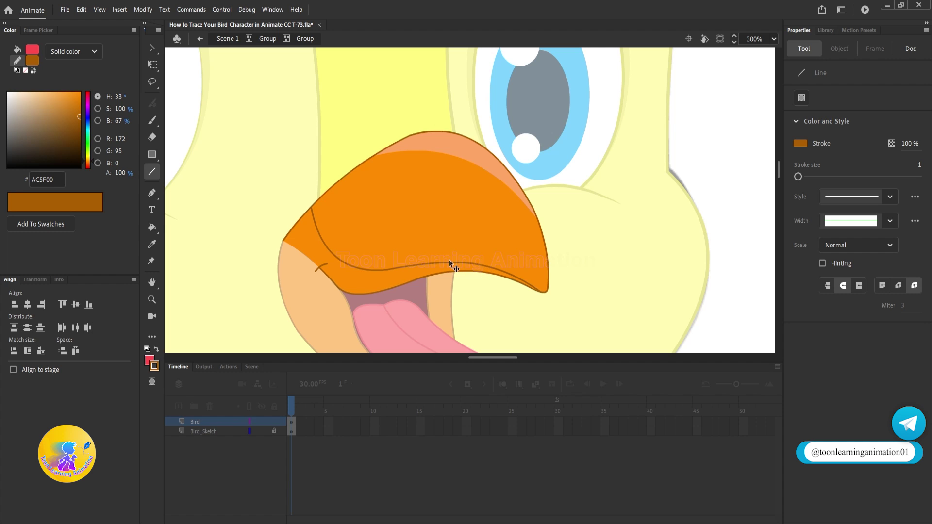
Recolour the upper beak's area below the shading curve with the darker orange fill #E17C00
ctrl+click(381, 279)
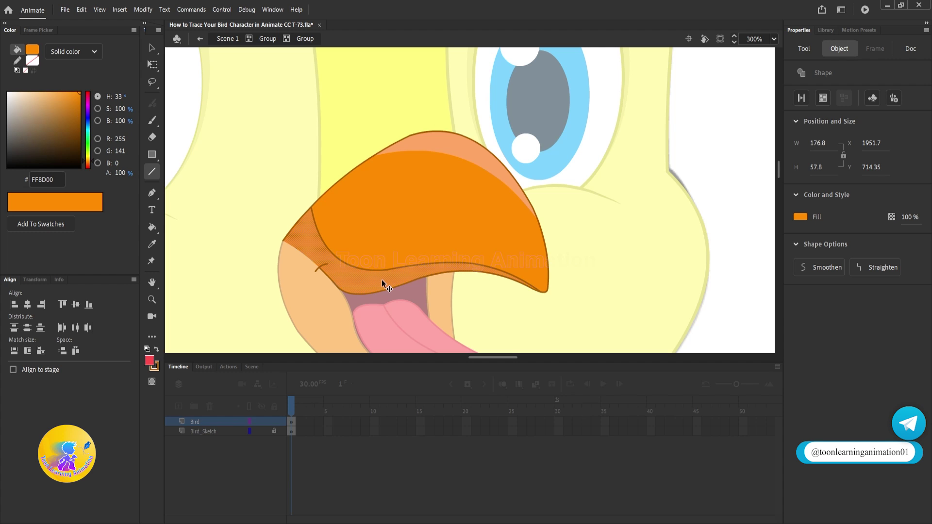
key(v)
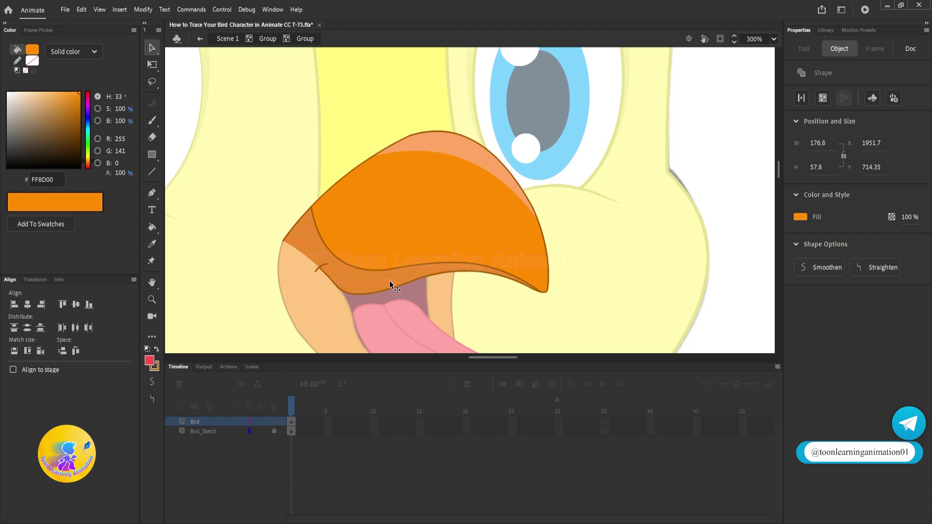
click(80, 97)
drag(80, 96, 80, 101)
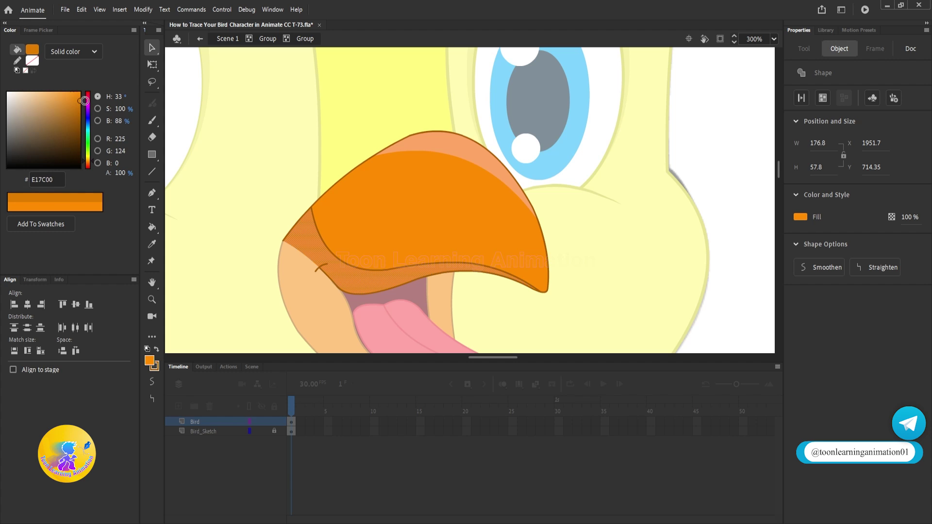
click(244, 295)
Delete the guide strokes along the upper beak's shading boundary, leaving only the darker fill
click(462, 323)
click(379, 270)
key(Delete)
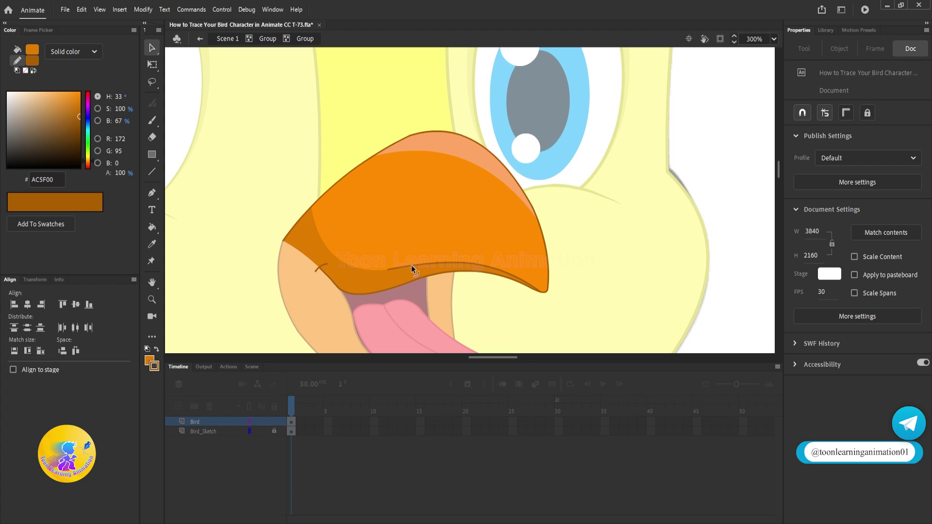
click(430, 264)
key(Delete)
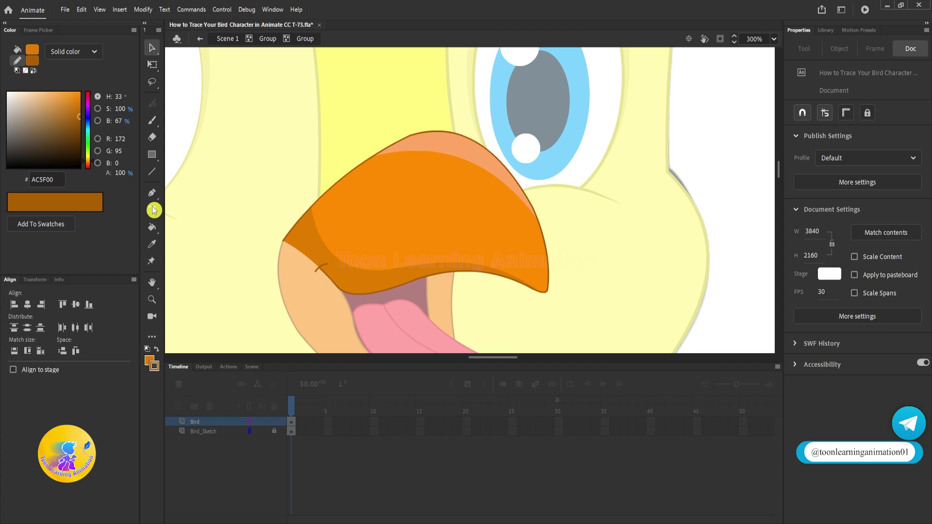
Sample the upper beak's dark shading colour and fill the lower beak with it, #E07C00, inside its own group
click(152, 244)
click(398, 277)
scroll(515, 224, down, 4)
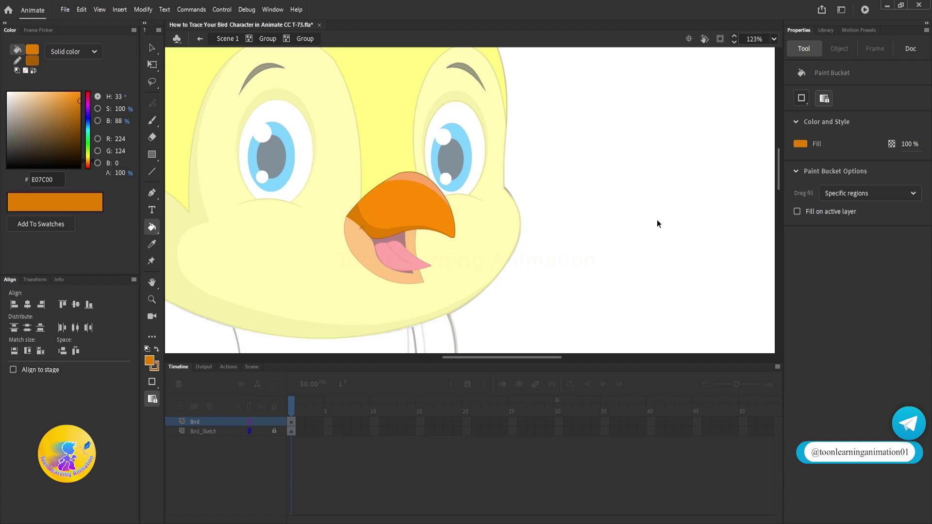
ctrl+double_click(381, 262)
ctrl+double_click(360, 246)
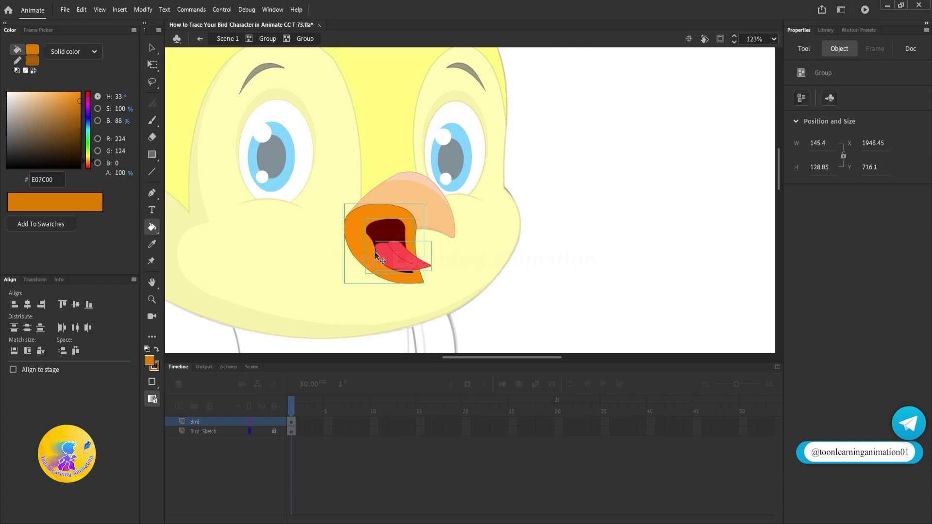
ctrl+double_click(404, 226)
click(368, 218)
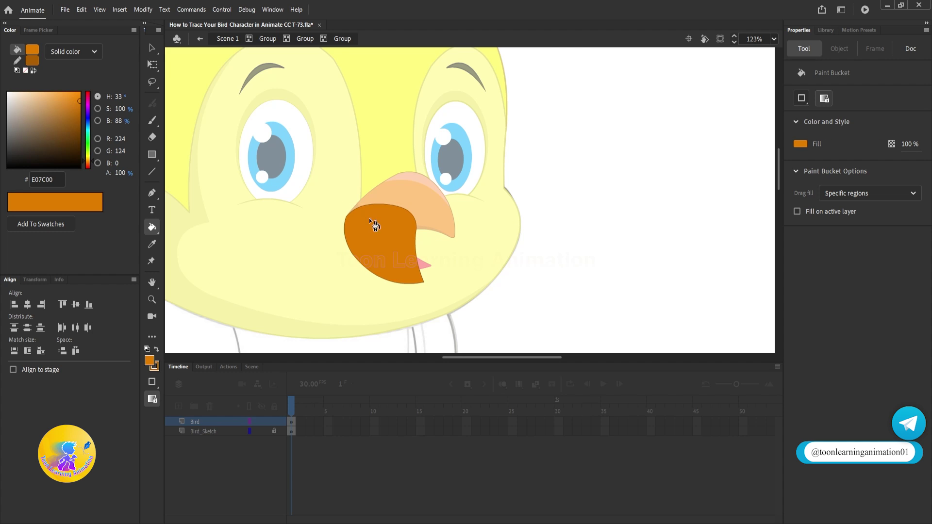
ctrl+double_click(571, 206)
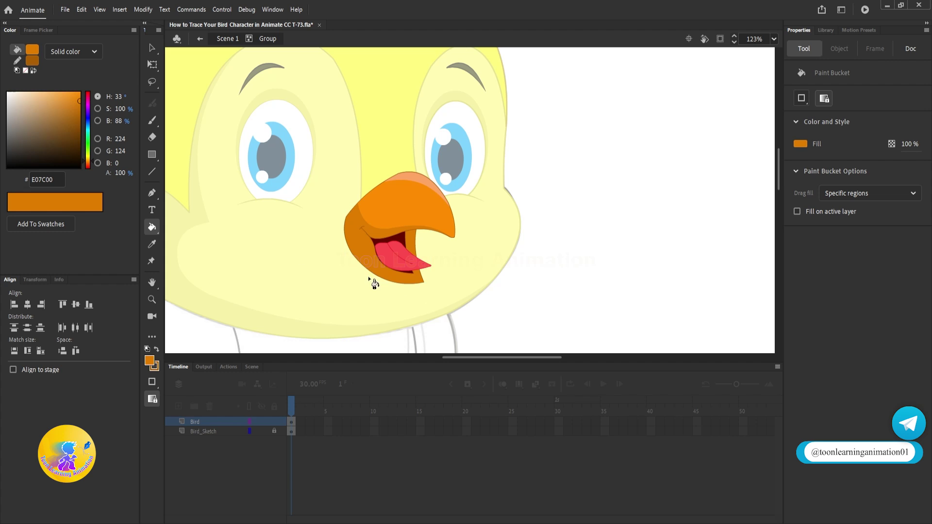
Recolour the highlight along the upper beak's top edge to #FFA536, starting from the beak's main orange
key(v)
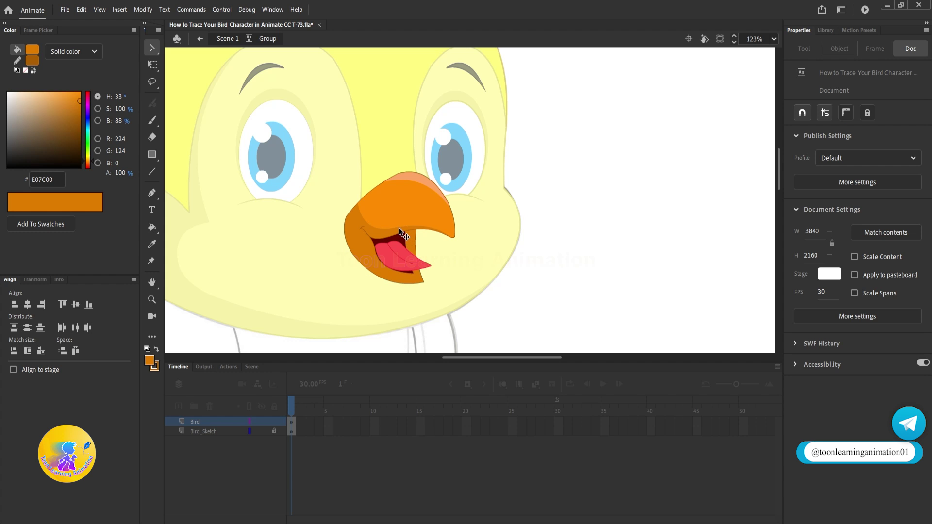
drag(476, 229, 475, 248)
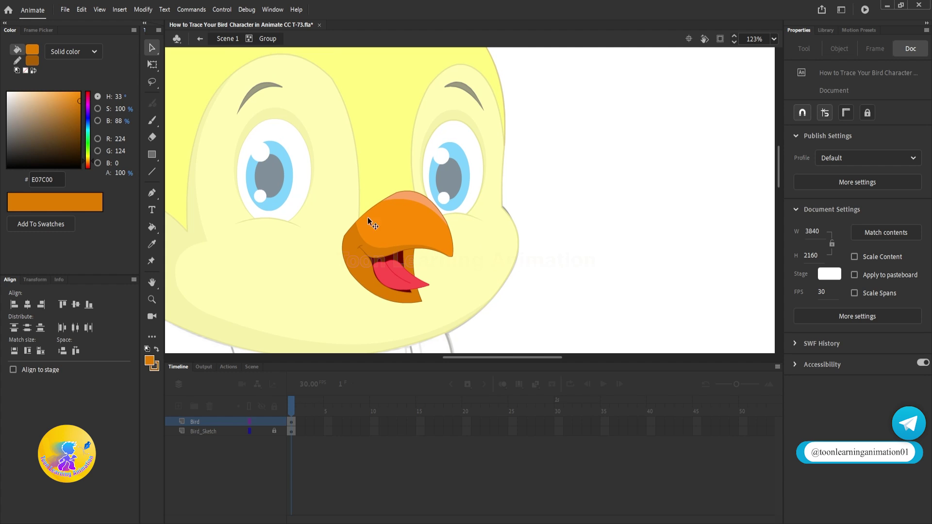
scroll(405, 194, up, 5)
click(430, 208)
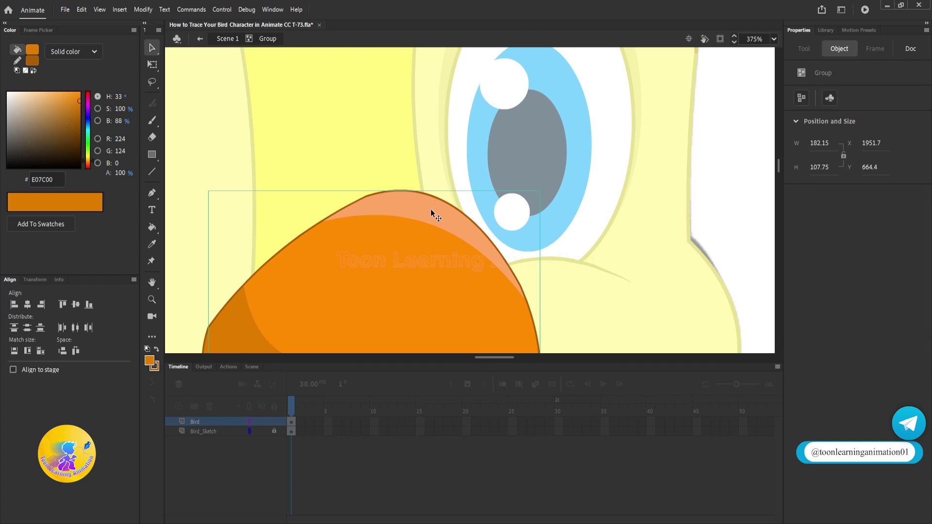
double_click(431, 211)
double_click(430, 212)
click(567, 176)
click(430, 202)
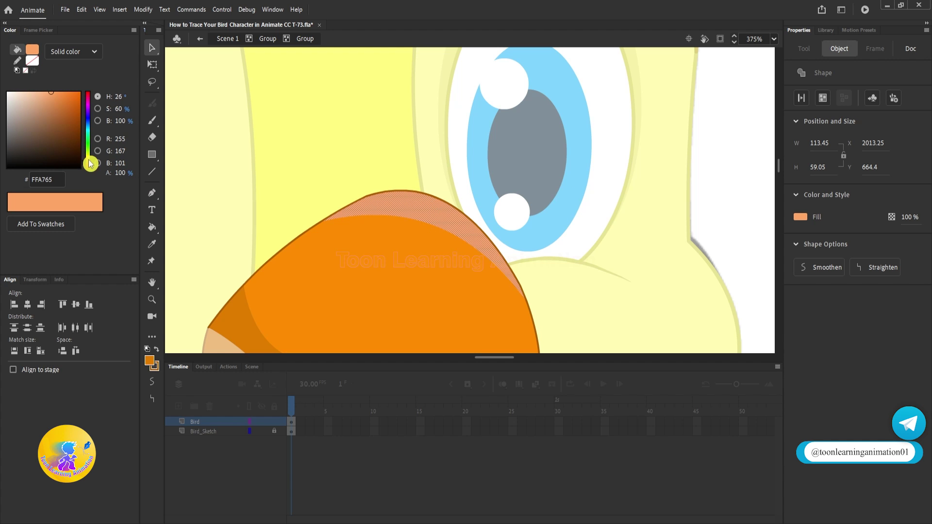
click(153, 357)
click(389, 266)
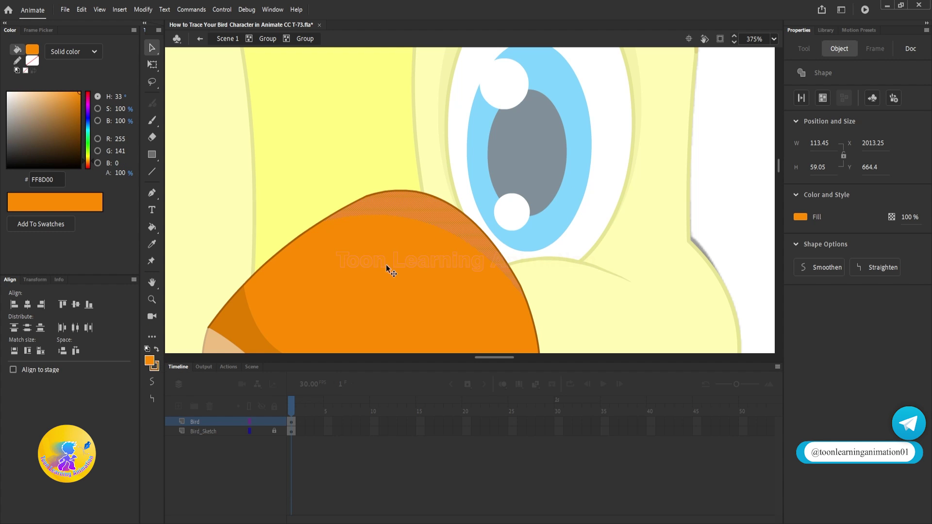
drag(76, 95, 66, 92)
click(676, 260)
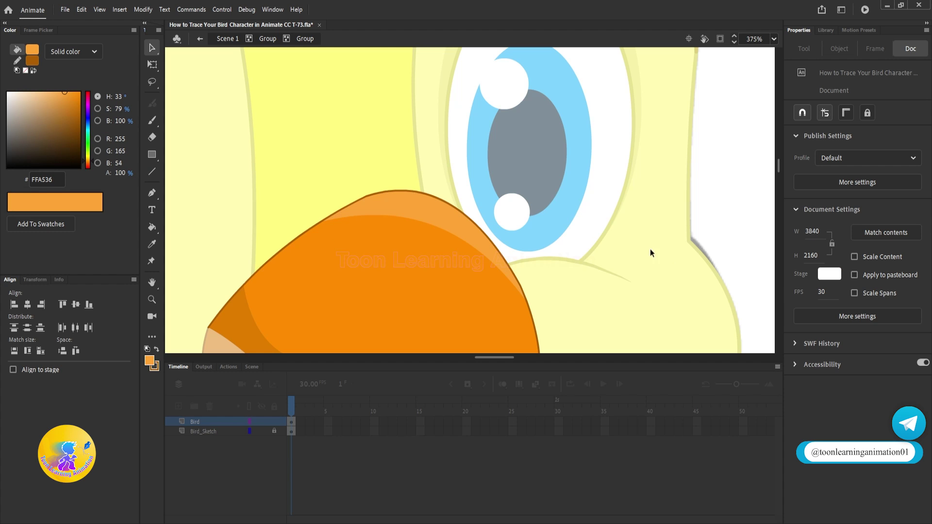
Leave the nested beak groups and return to Scene 1 with the whole head in view
scroll(359, 206, down, 4)
double_click(635, 217)
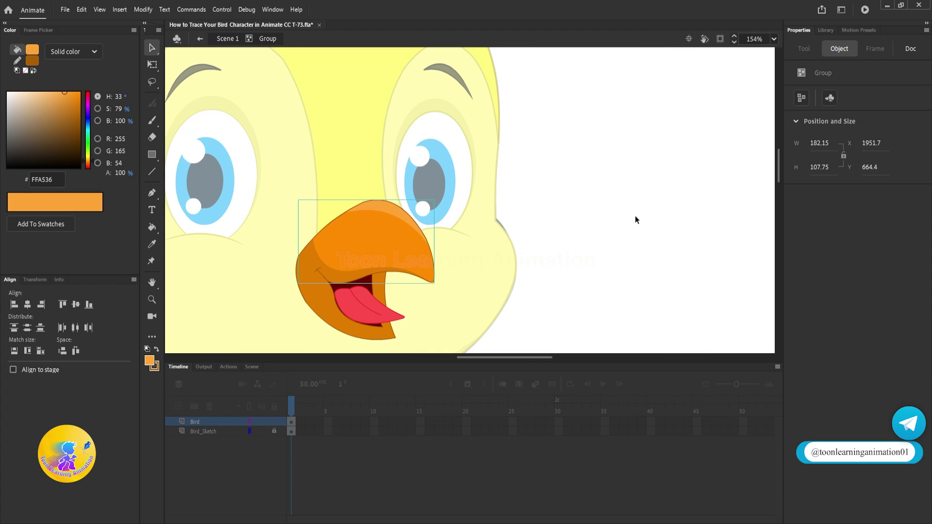
click(635, 217)
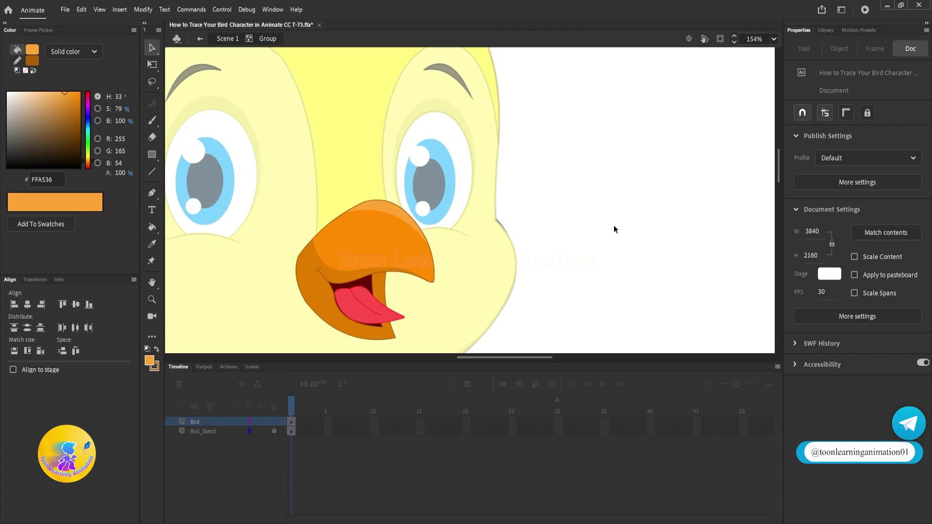
double_click(583, 224)
scroll(583, 226, down, 3)
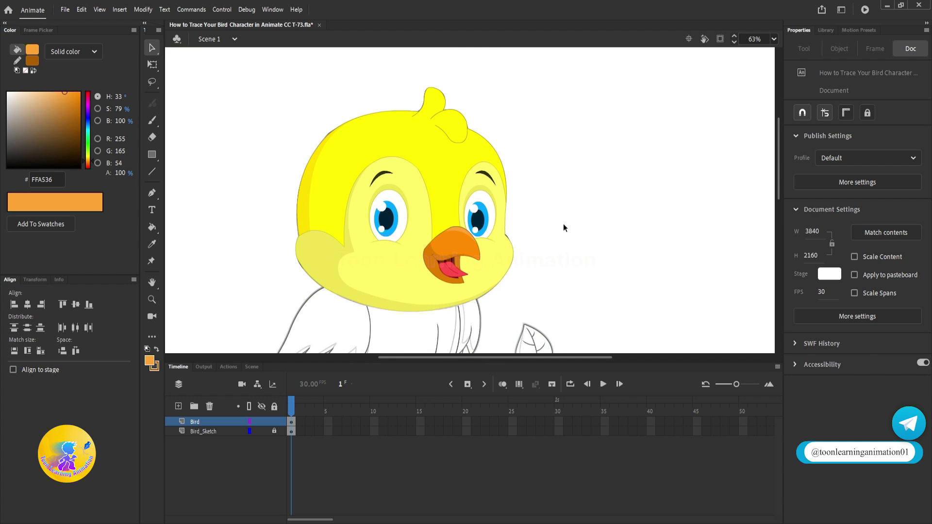
Test that the beak, hair tuft and head are separate pieces by moving each away, undoing every move
drag(434, 242, 510, 149)
key(ctrl+z)
key(ctrl+z)
drag(439, 257, 521, 249)
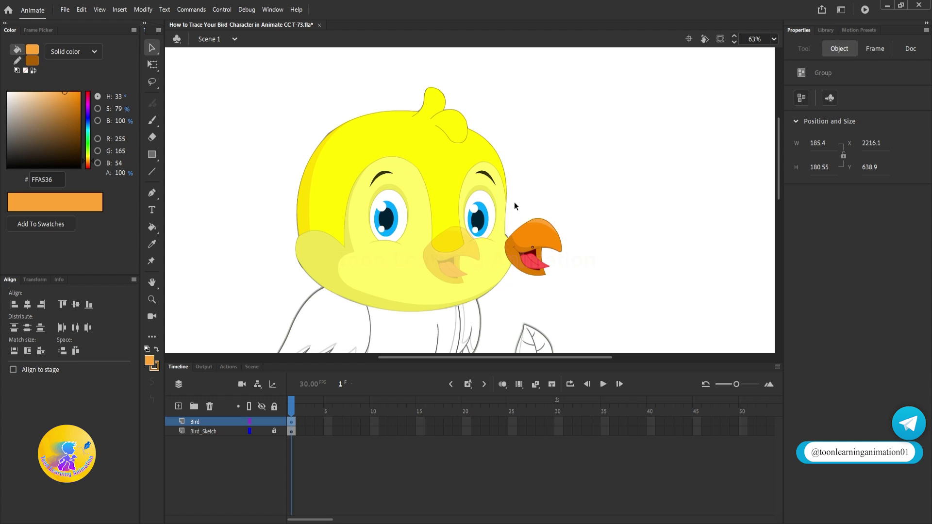
key(ctrl+z)
drag(453, 120, 502, 54)
key(ctrl+z)
drag(360, 141, 517, 112)
key(ctrl+z)
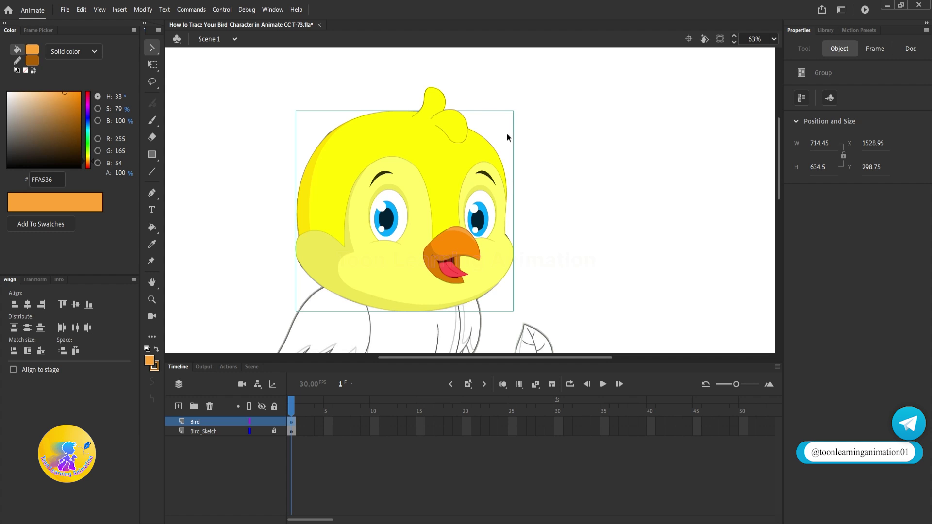
Combine all the head parts into one group, then test-move the group and undo that move
drag(575, 95, 253, 346)
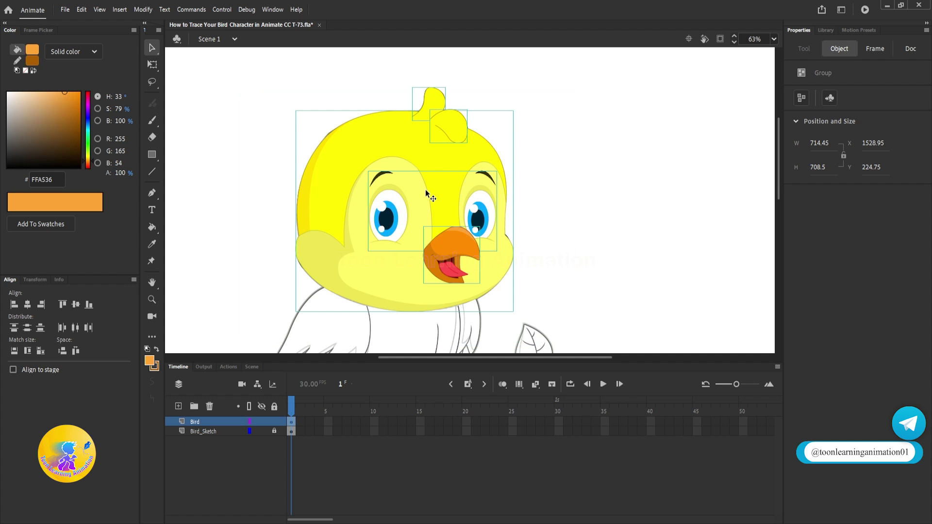
key(ctrl+g)
mouse_move(435, 261)
mouse_down()
mouse_move(525, 236)
mouse_move(444, 165)
mouse_move(384, 234)
mouse_up()
key(ctrl+z)
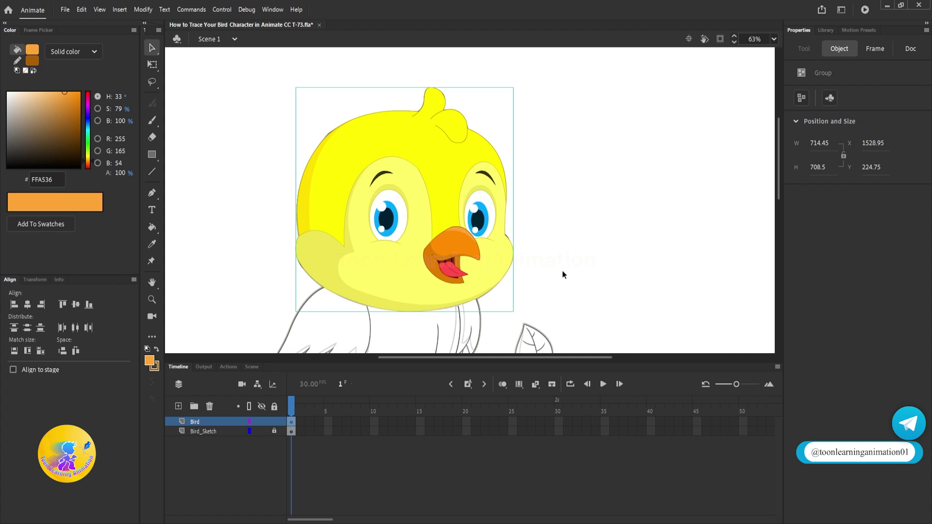
Hide the Bird layer to expose the sketch and add a new layer above it
scroll(563, 275, down, 3)
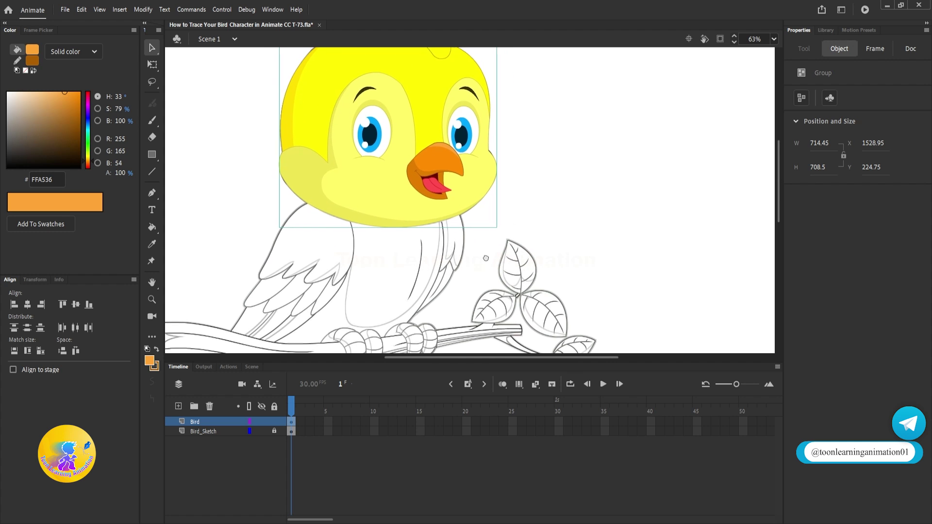
drag(486, 258, 518, 267)
click(261, 422)
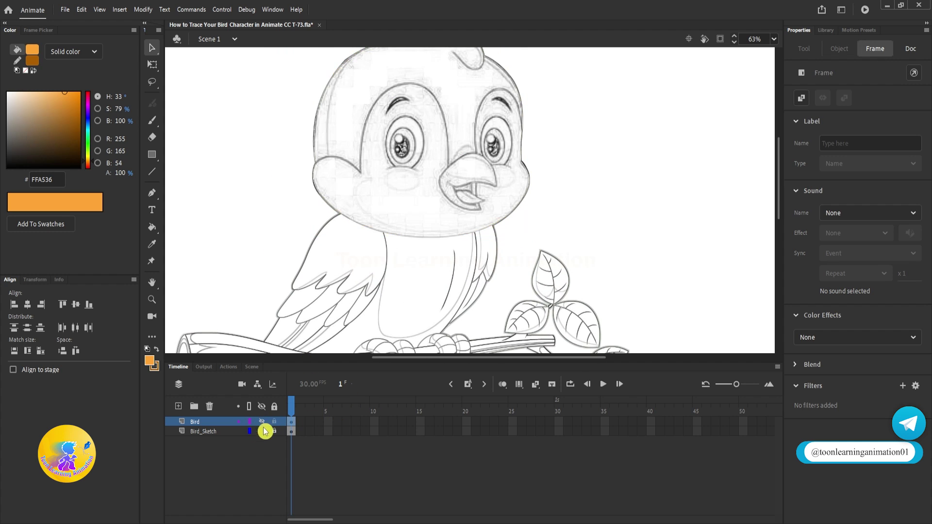
click(178, 406)
Draw a line down the near wing's inner edge from the head to the first feather tip and bend it to the sketch
scroll(513, 253, down, 2)
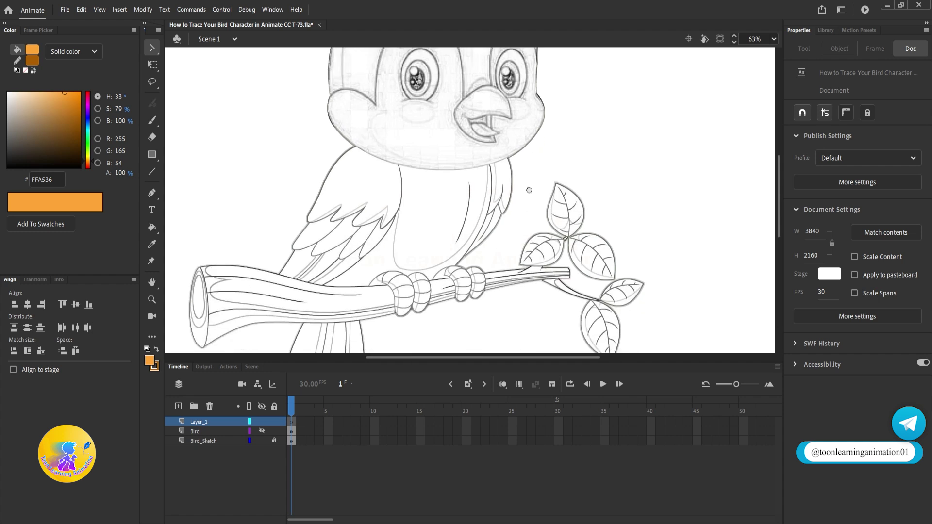
scroll(486, 262, left, 1)
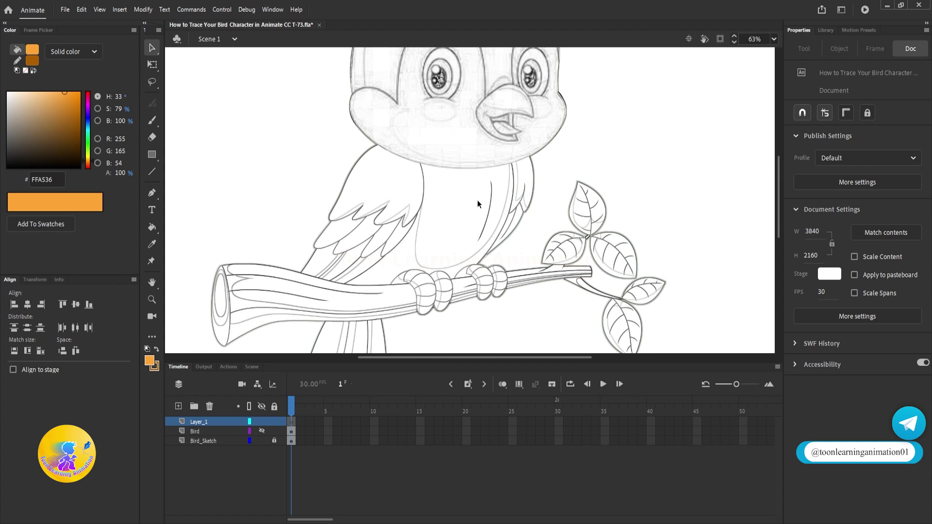
click(152, 171)
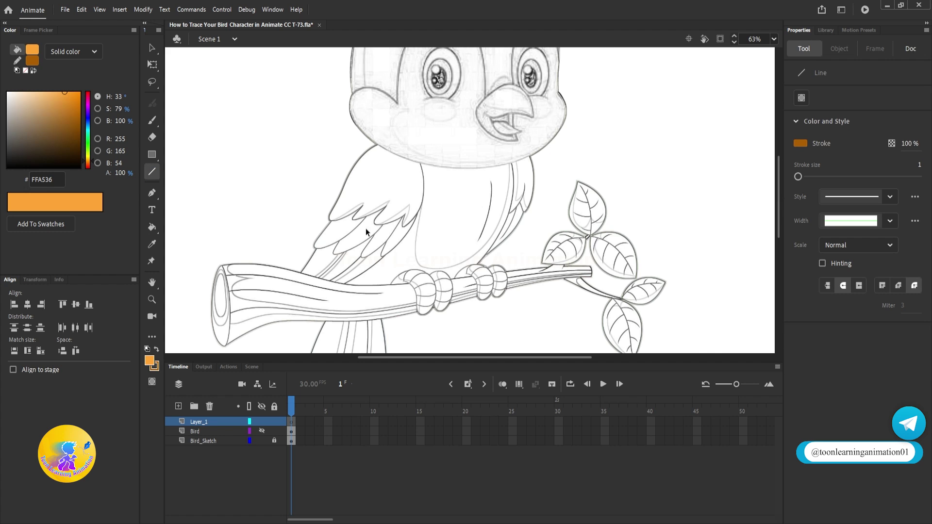
scroll(365, 228, up, 2)
scroll(486, 141, up, 2)
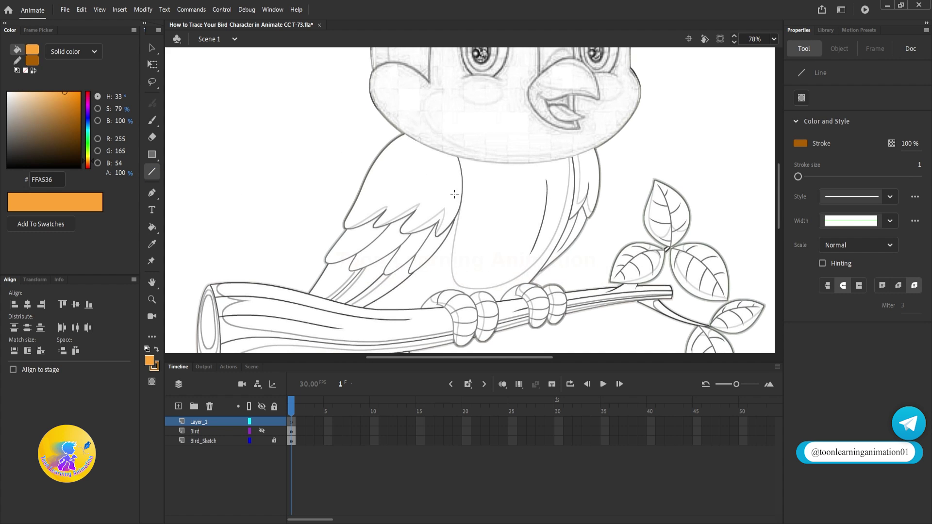
drag(494, 131, 469, 232)
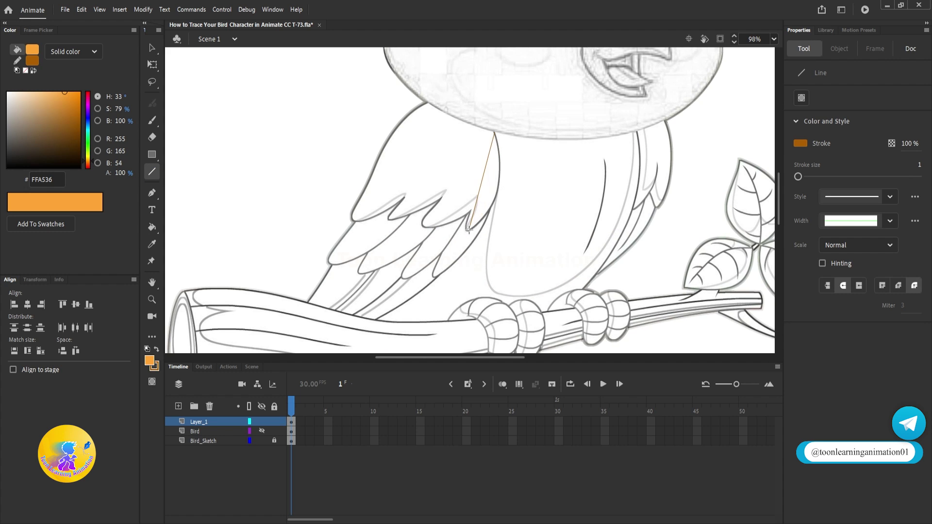
drag(480, 188, 496, 200)
ctrl+click(495, 204)
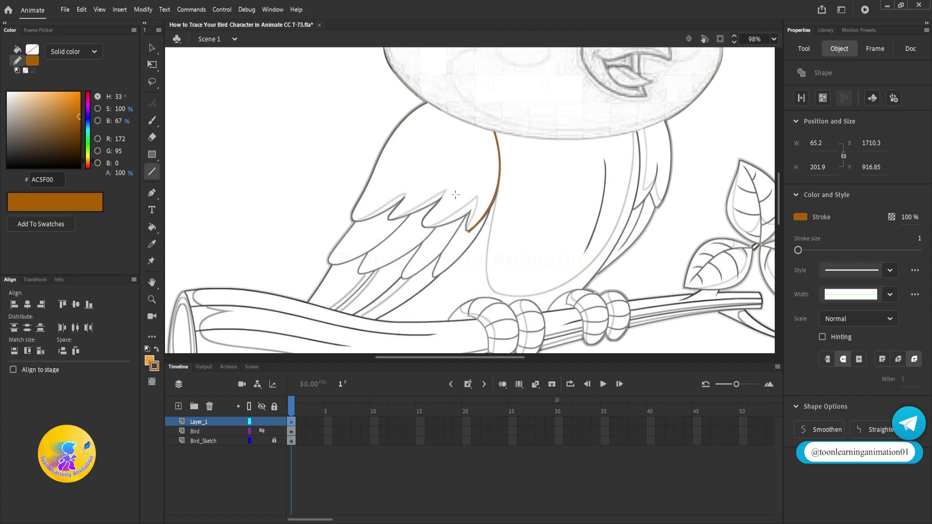
Change the wing line's stroke colour to red FF0000 and deselect it
click(155, 365)
click(190, 439)
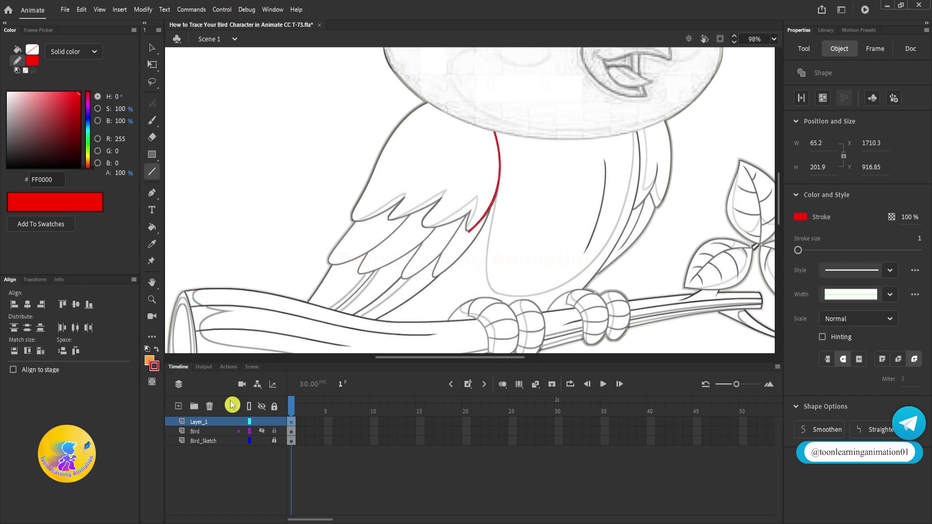
click(531, 212)
Trace the innermost feather tip and the curved lower edge running from its notch to the second feather with bent lines
scroll(461, 235, up, 5)
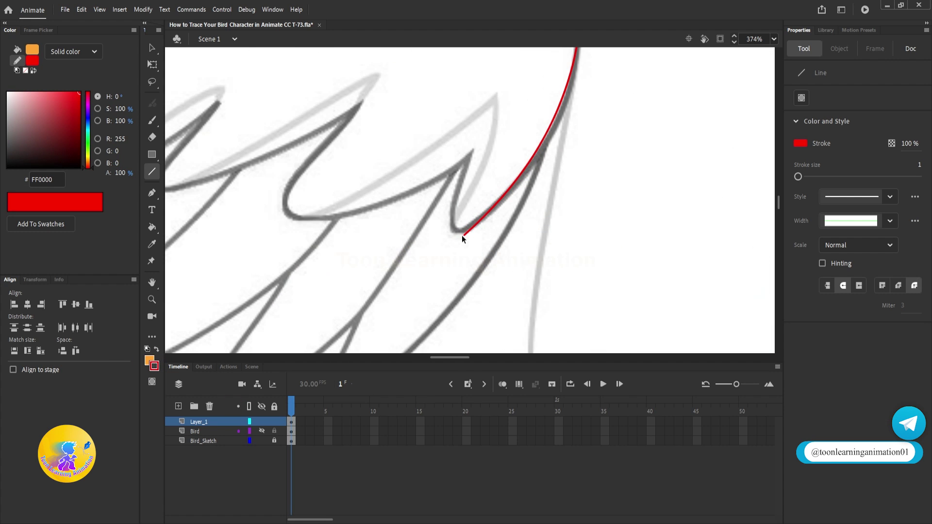
mouse_move(465, 230)
mouse_down()
mouse_move(449, 216)
mouse_move(471, 151)
mouse_up()
drag(450, 216, 452, 218)
drag(461, 185, 456, 184)
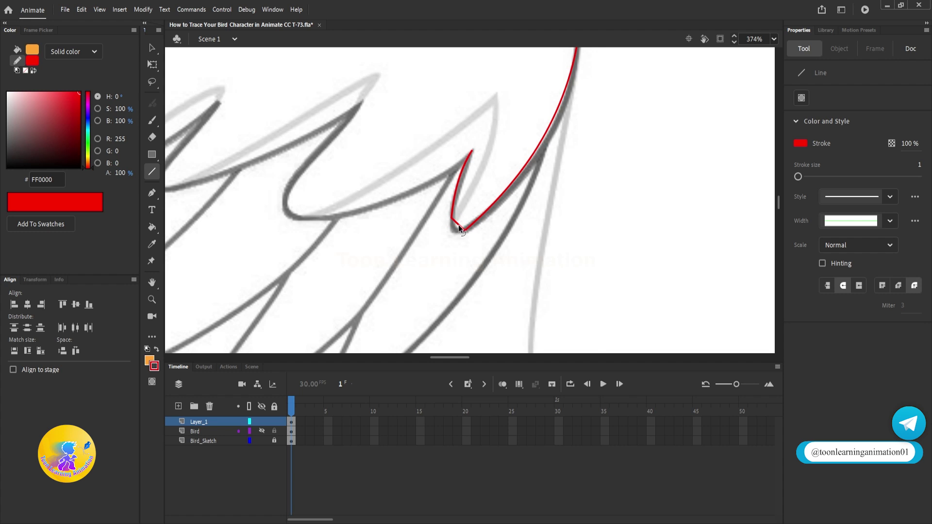
drag(454, 123, 513, 194)
mouse_move(530, 221)
mouse_down()
mouse_move(345, 281)
mouse_move(351, 289)
mouse_up()
drag(431, 258, 418, 285)
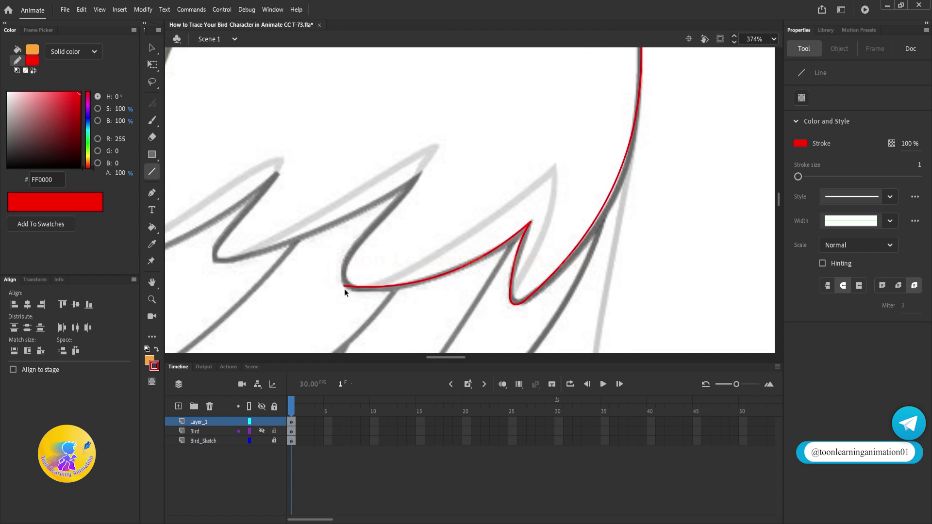
Trace the second feather's rounded tip and its rising edge up to the middle notch
drag(351, 288, 343, 267)
drag(343, 267, 415, 179)
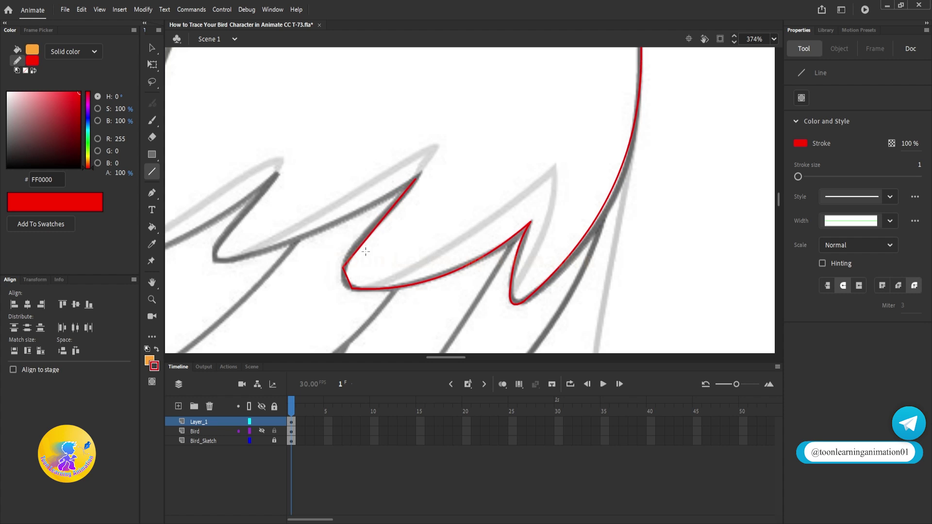
drag(362, 245, 353, 252)
key(v)
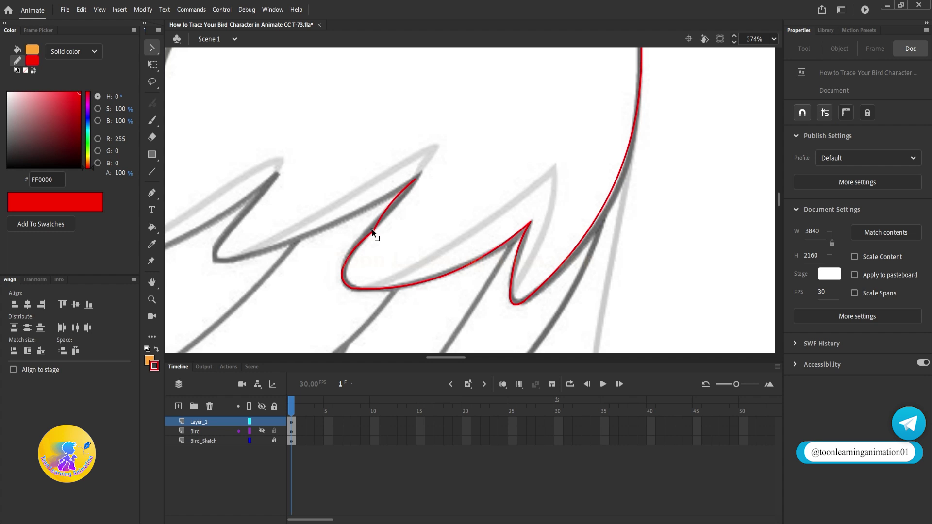
drag(417, 234, 438, 229)
drag(377, 287, 497, 253)
Trace the third feather's curved lower edge, small rounded tip and rising edge up to the outermost notch
key(n)
drag(546, 151, 346, 232)
drag(437, 196, 439, 206)
mouse_move(395, 232)
mouse_down()
mouse_move(417, 253)
mouse_move(367, 240)
mouse_up()
drag(367, 240, 430, 165)
scroll(367, 251, up, 2)
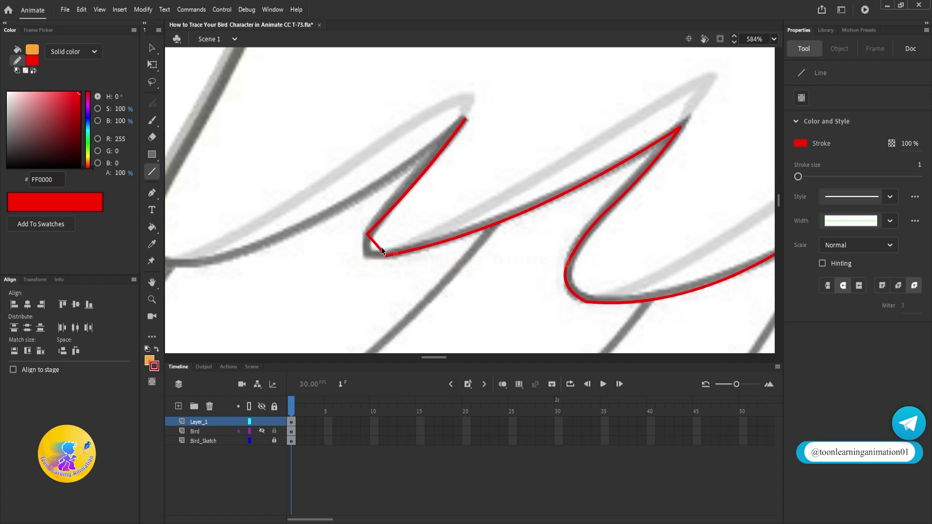
scroll(367, 258, down, 2)
Trace the outermost feather's lower edge and rounded tip, and run a line partway up the wing's outer side
drag(437, 280, 583, 299)
drag(576, 188, 379, 279)
drag(460, 242, 466, 260)
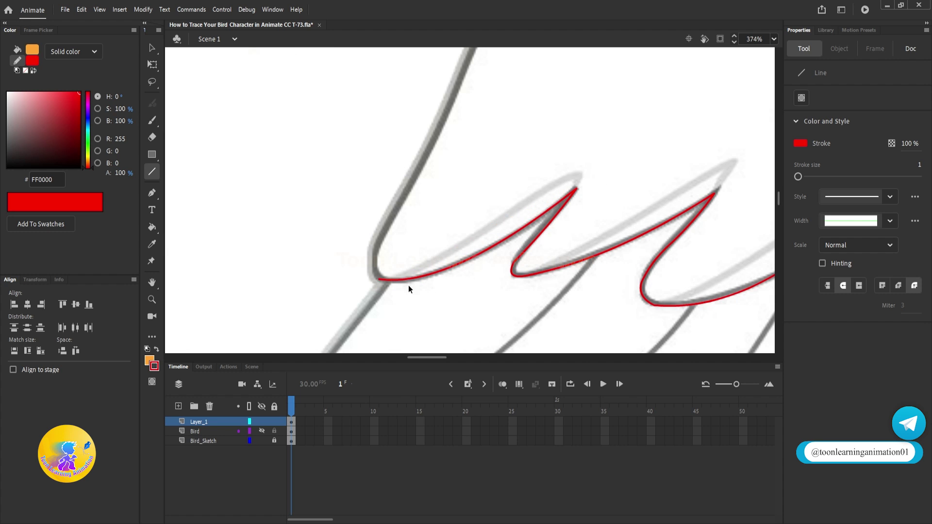
mouse_move(379, 279)
mouse_down()
mouse_move(372, 251)
mouse_move(372, 265)
mouse_up()
mouse_move(406, 249)
mouse_down()
mouse_move(387, 319)
mouse_move(369, 305)
mouse_move(408, 171)
mouse_up()
scroll(388, 319, down, 1)
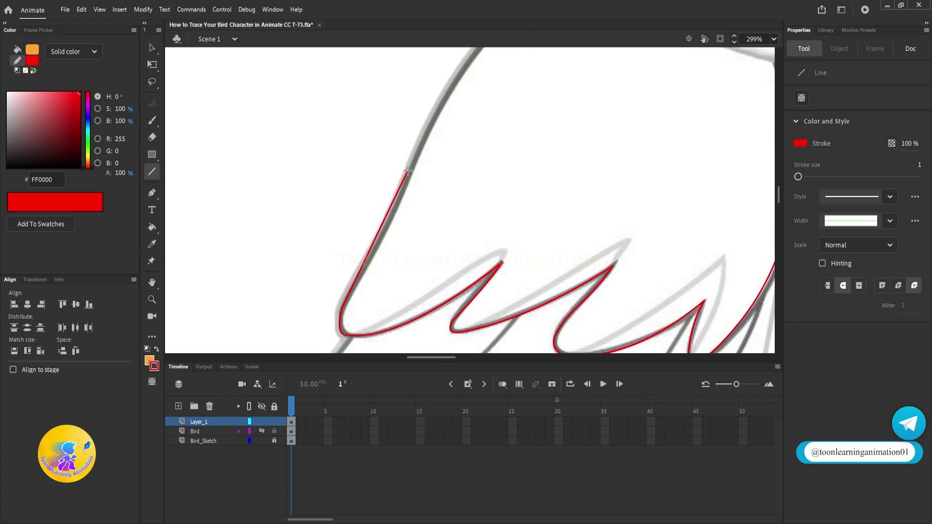
Extend the wing's outer edge up to the underside of the head and curve it along the sketched shoulder
mouse_move(388, 212)
mouse_down()
mouse_move(352, 322)
mouse_move(516, 106)
mouse_up()
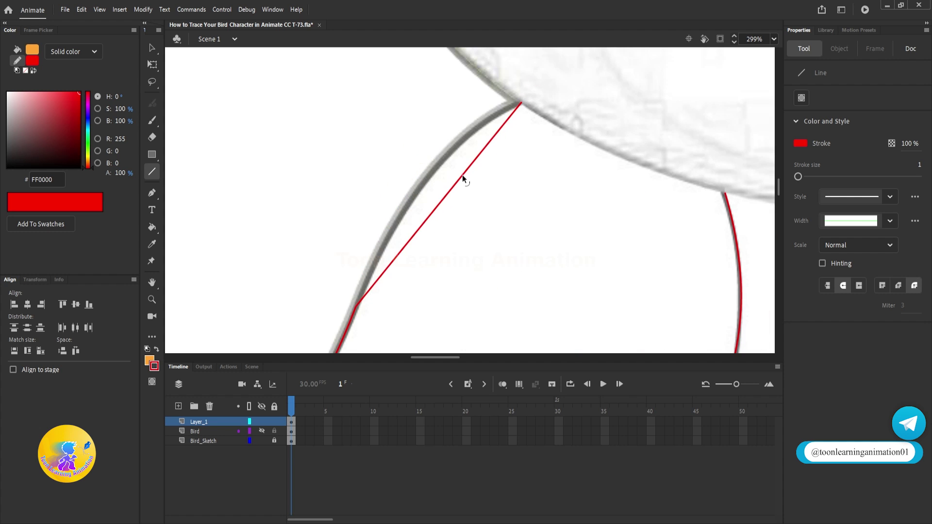
drag(462, 176, 438, 161)
drag(399, 243, 464, 67)
scroll(355, 288, up, 3)
scroll(351, 286, down, 3)
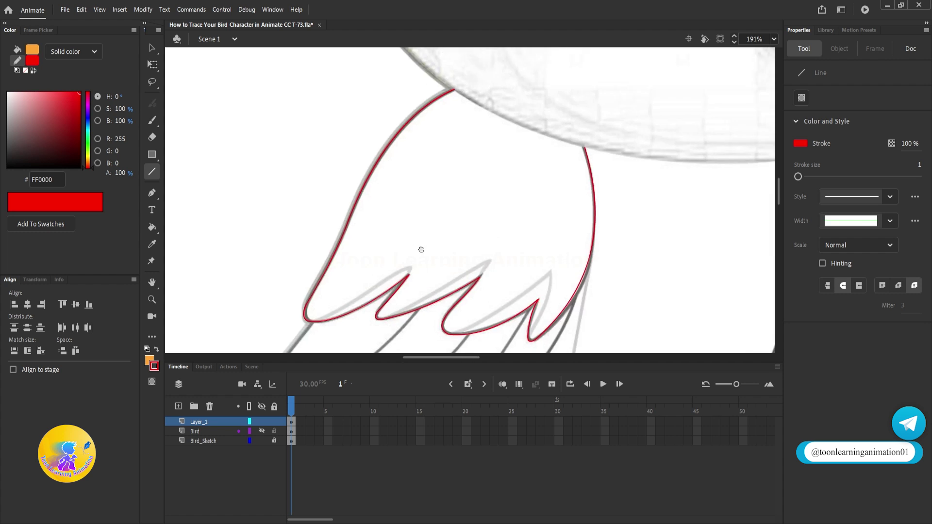
Close the top of the wing with a line between its two upper ends, arched upward behind the head
drag(406, 183, 407, 229)
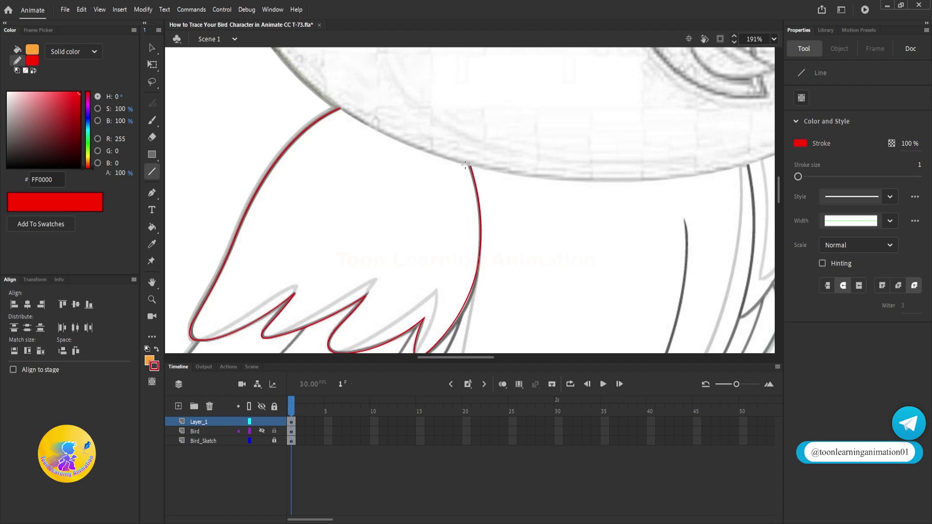
drag(471, 167, 339, 111)
drag(389, 138, 412, 99)
drag(331, 256, 374, 192)
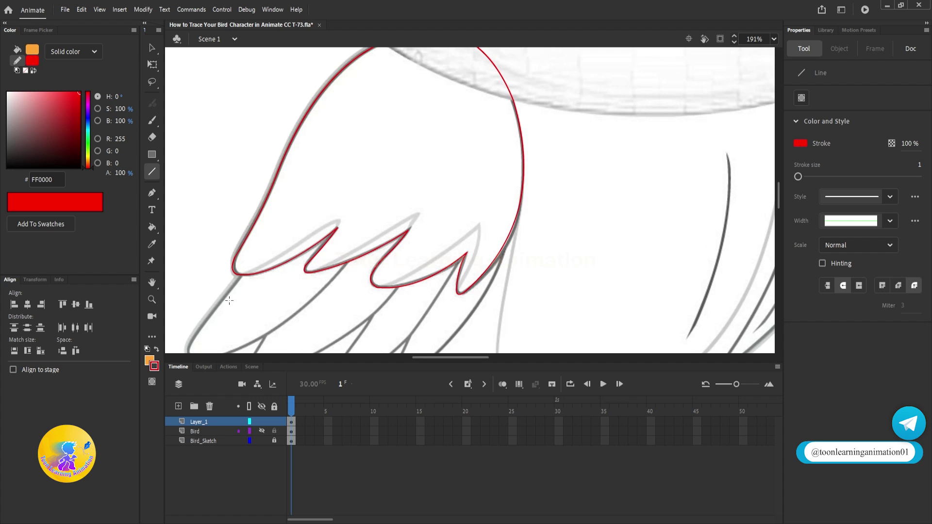
Trace the light sketch lines above the outermost and middle feather notches as closed pointed shapes
scroll(310, 237, up, 3)
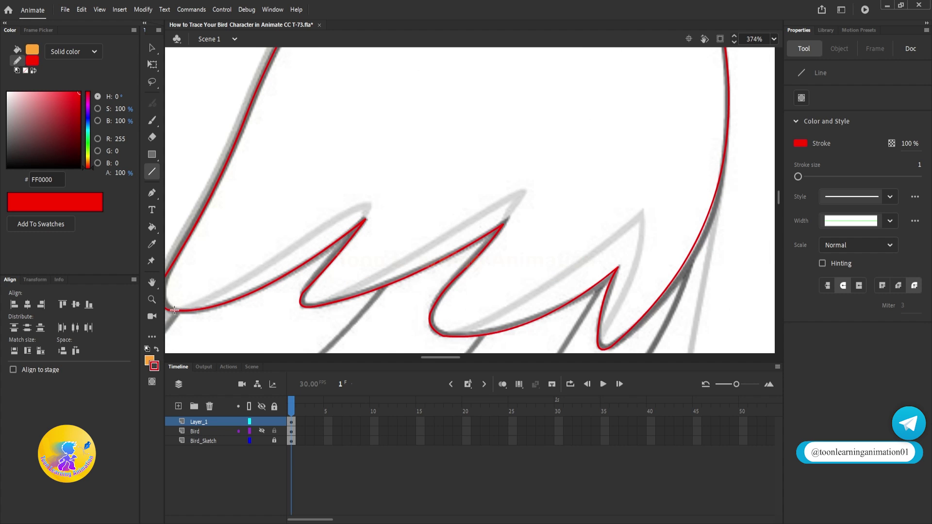
drag(167, 309, 304, 236)
drag(243, 270, 247, 280)
mouse_move(304, 237)
mouse_down()
mouse_move(365, 220)
mouse_move(367, 204)
mouse_up()
drag(367, 242, 291, 237)
mouse_move(241, 298)
mouse_down()
mouse_move(446, 183)
mouse_move(447, 191)
mouse_up()
drag(507, 219, 438, 190)
Trace the light sketch lines above the innermost feather notch as a closed pointed shape with two bent lines
drag(301, 301, 494, 177)
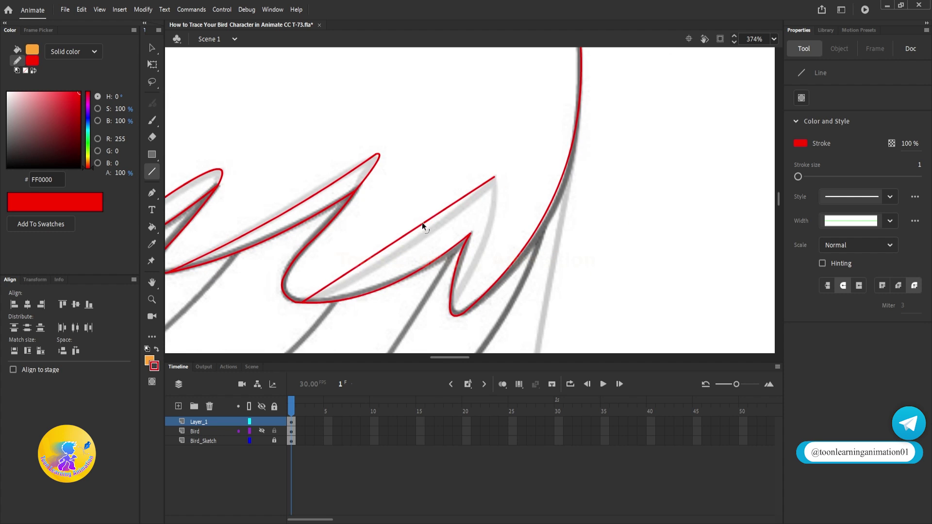
drag(421, 222, 429, 236)
drag(494, 177, 452, 303)
drag(472, 237, 487, 234)
scroll(516, 203, down, 5)
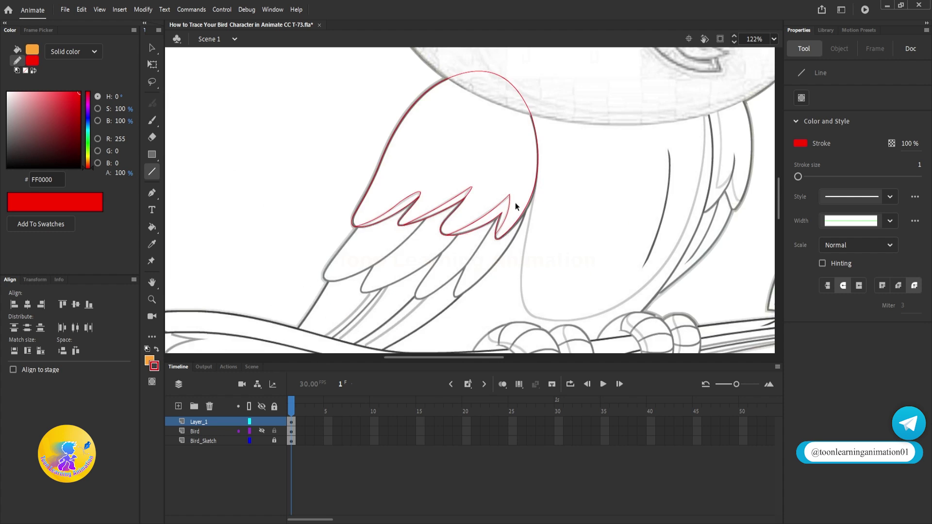
drag(516, 205, 538, 201)
scroll(555, 199, down, 2)
Select the entire traced upper wing outline and group it
key(v)
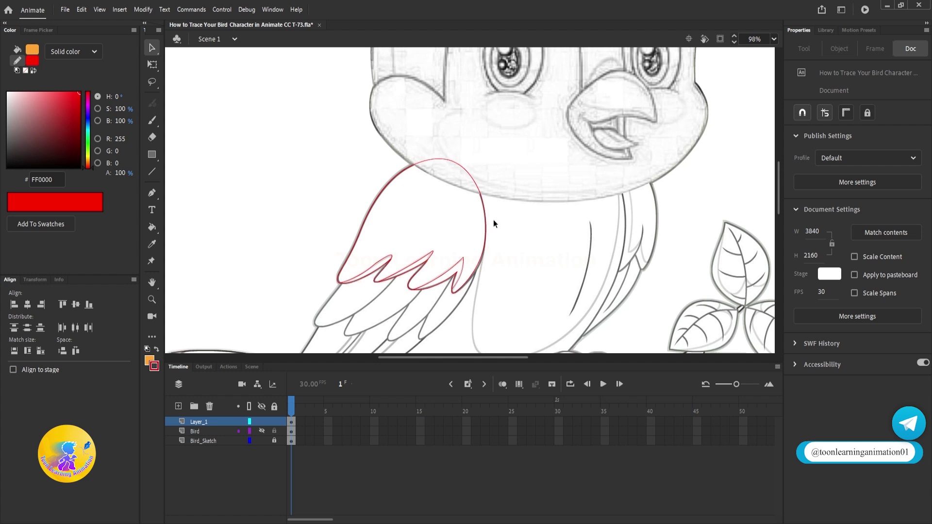
drag(550, 118, 301, 348)
key(ctrl+g)
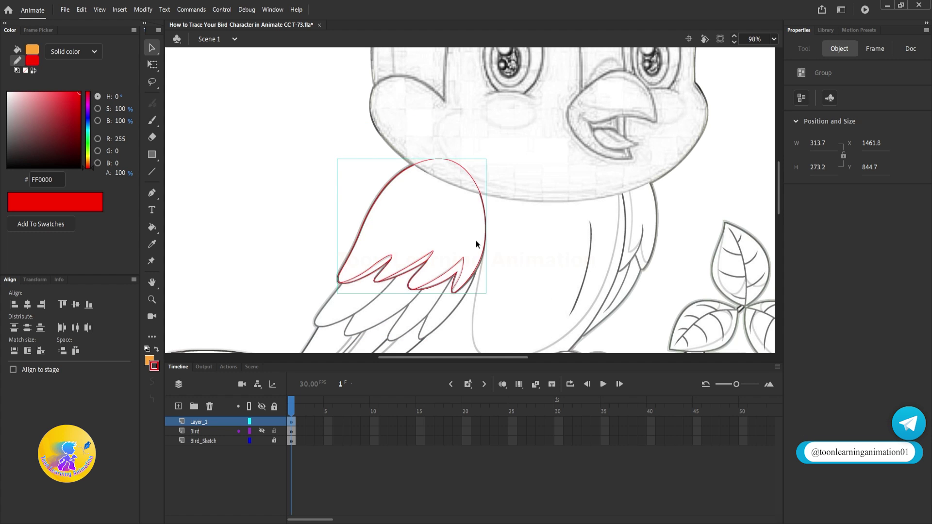
Trace both long sides of the outermost feather in the row below the grouped wing and join them at the tip
drag(550, 217, 535, 213)
drag(478, 243, 468, 177)
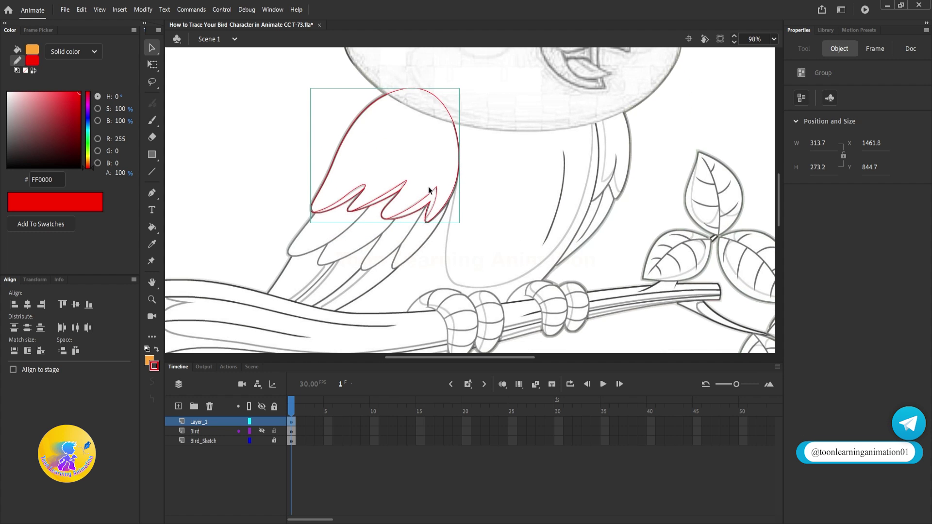
scroll(335, 215, up, 5)
scroll(360, 246, down, 2)
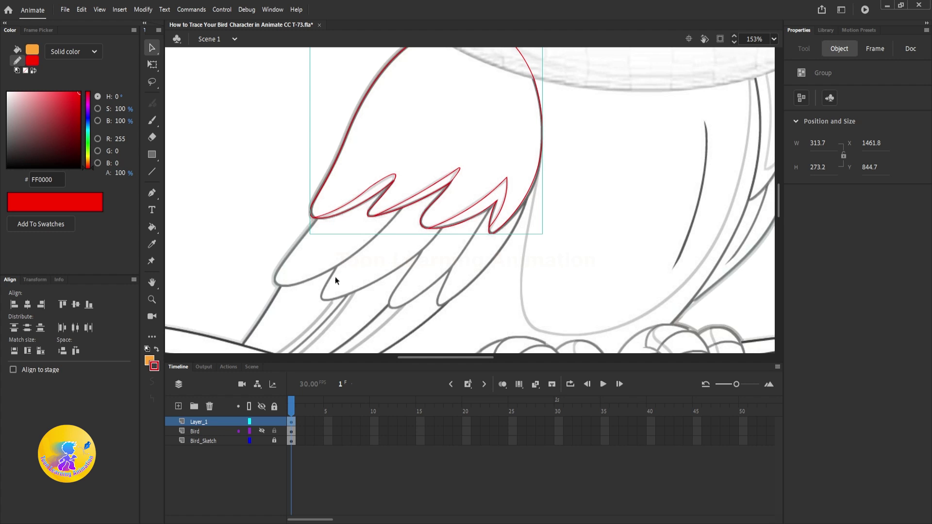
click(419, 286)
scroll(383, 230, up, 3)
click(151, 171)
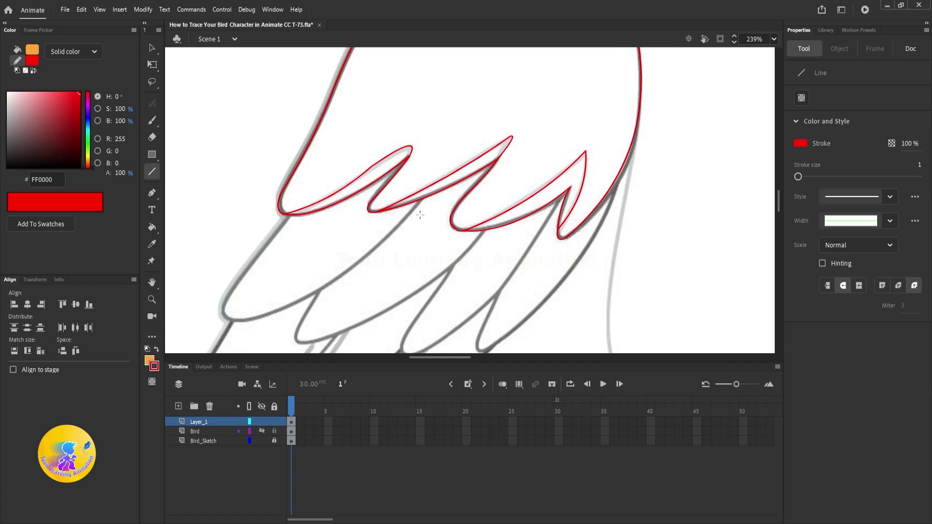
mouse_move(420, 214)
mouse_down()
mouse_move(453, 139)
mouse_move(260, 243)
mouse_up()
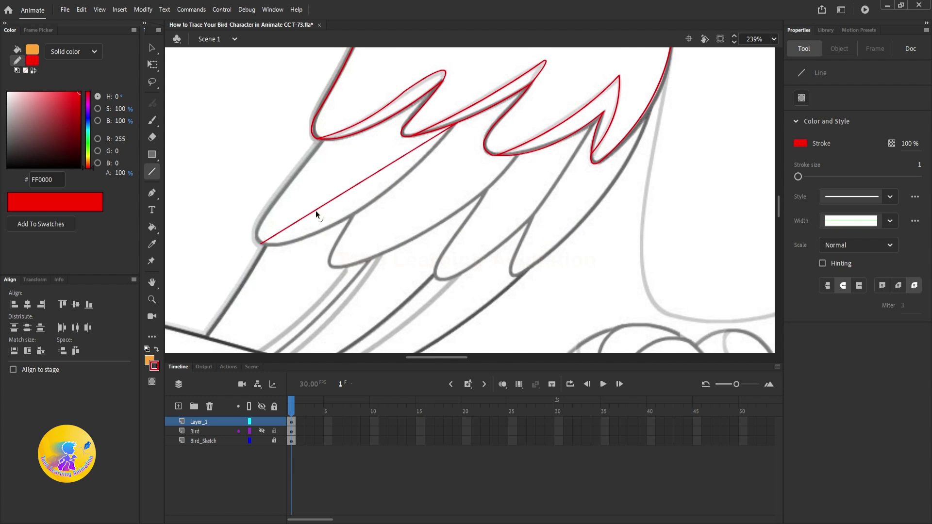
drag(315, 210, 332, 225)
drag(436, 179, 455, 240)
mouse_move(280, 303)
mouse_down()
mouse_move(274, 293)
mouse_move(343, 198)
mouse_up()
scroll(278, 293, up, 3)
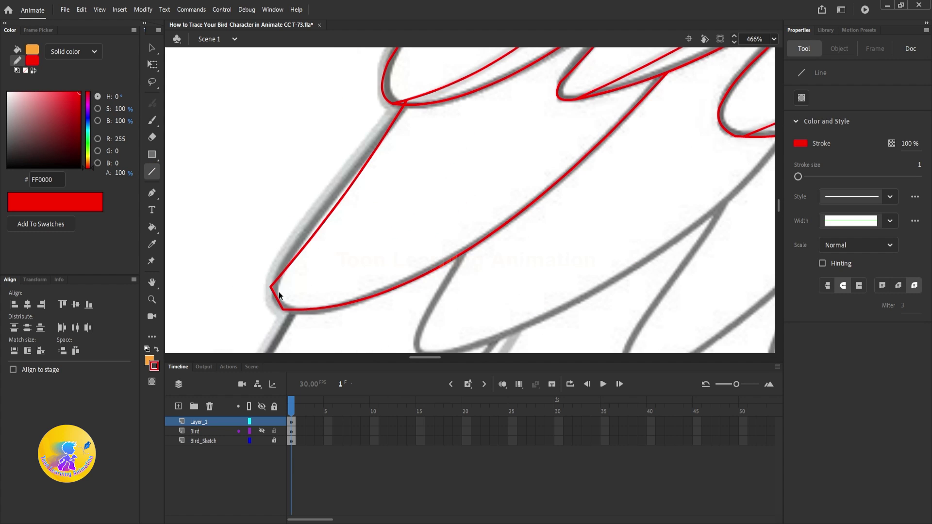
Adjust the lower feather's corner points and bend its segments so the tip is rounded like the sketch
drag(271, 287, 283, 262)
drag(349, 187, 346, 185)
drag(283, 287, 295, 310)
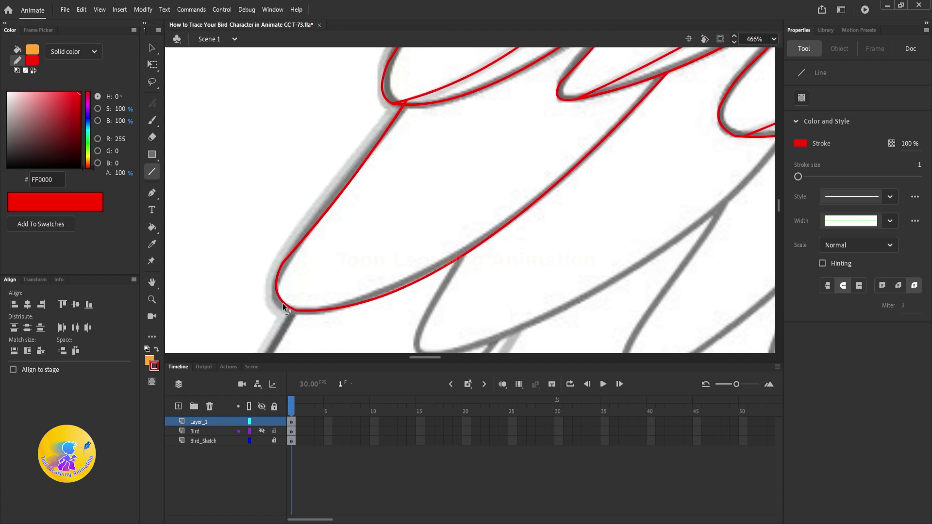
drag(390, 294, 388, 290)
Group the lower feather's outline and open that group for editing
scroll(401, 272, down, 5)
scroll(467, 237, up, 2)
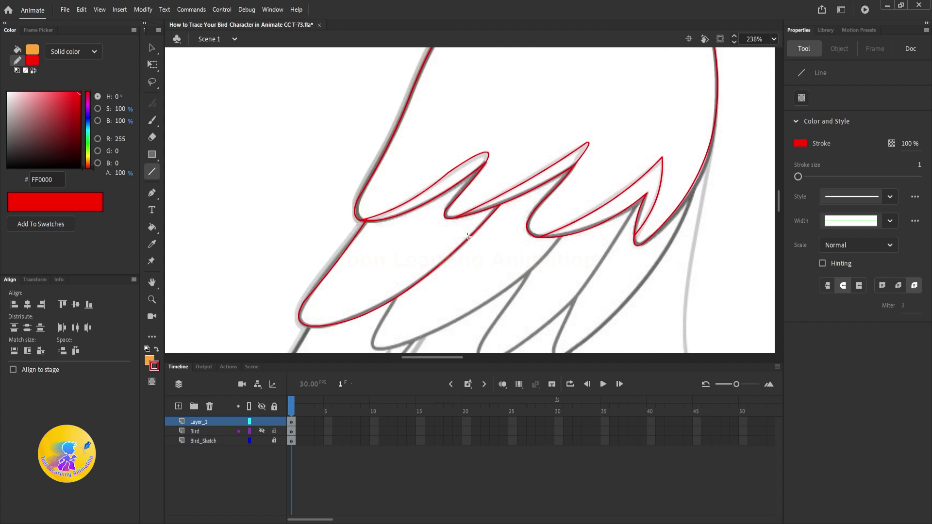
key(v)
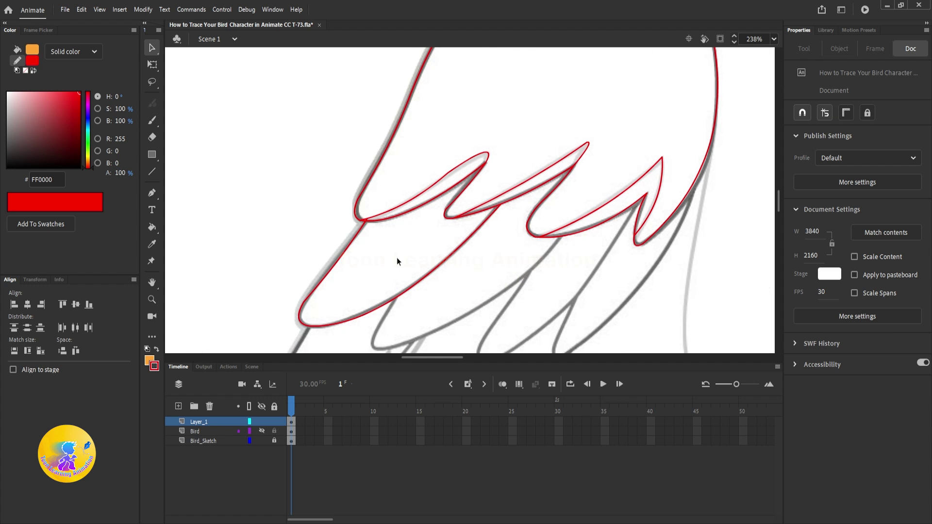
click(411, 290)
key(ctrl+g)
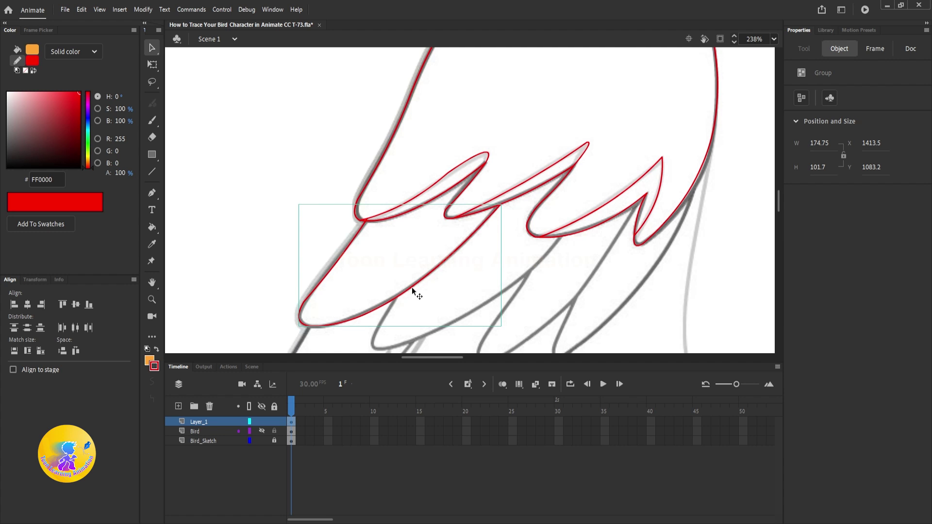
double_click(412, 287)
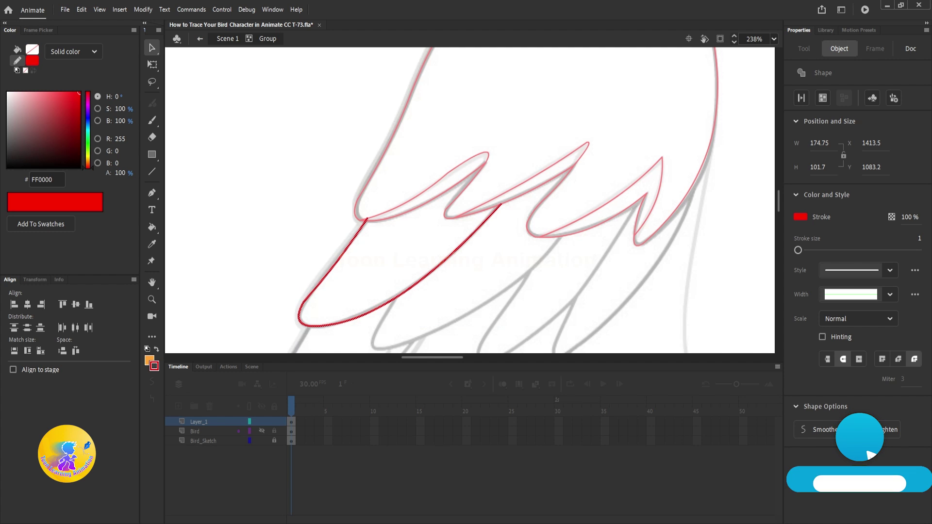
drag(449, 153, 435, 155)
click(434, 156)
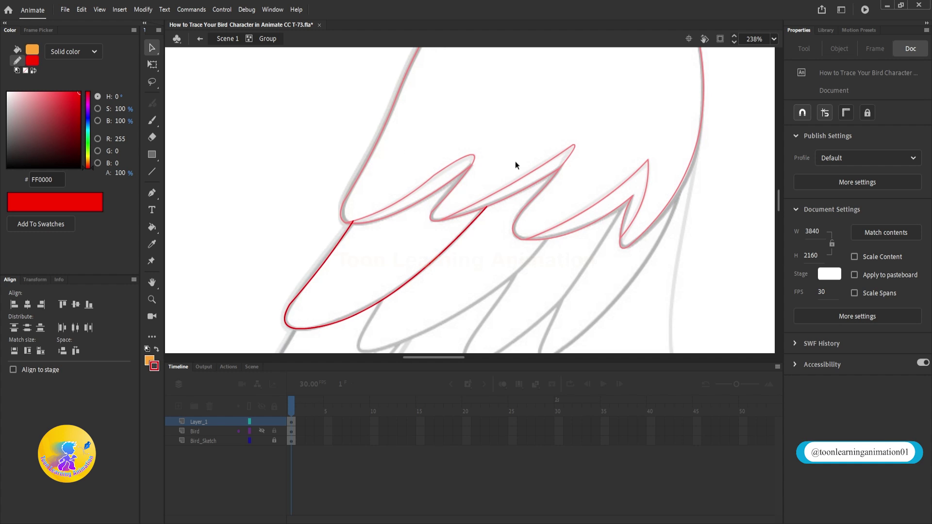
Extend the outermost feather's sides up behind the grouped wing with straight lines and join them across the top
click(152, 171)
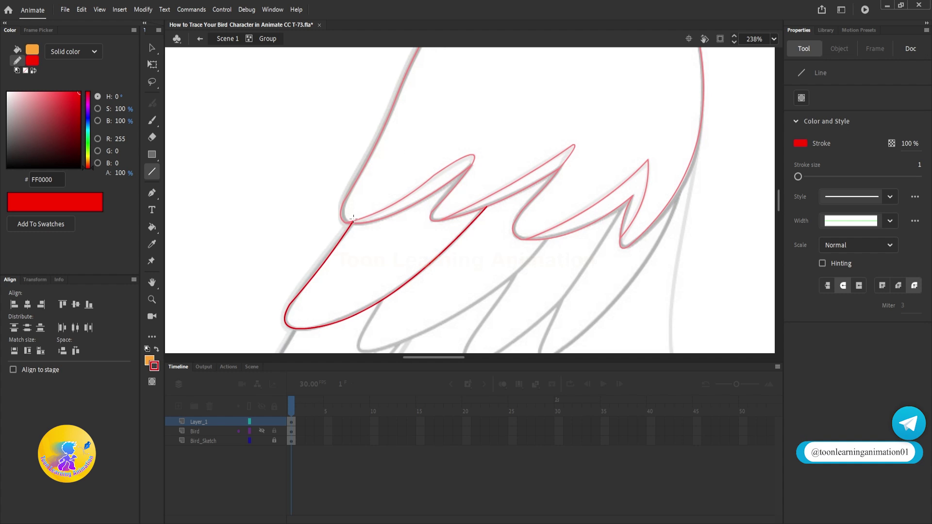
mouse_move(353, 221)
mouse_down()
mouse_move(420, 119)
mouse_move(504, 141)
mouse_up()
drag(503, 141, 486, 206)
Shift the extension's outer top corner outward and bend both side lines so they continue the outermost feather's curves smoothly
scroll(395, 162, up, 2)
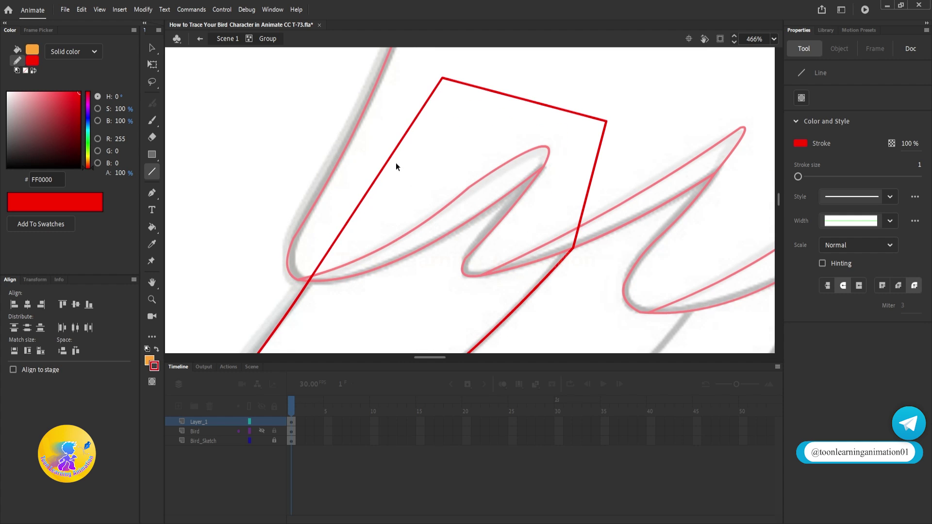
drag(441, 78, 418, 72)
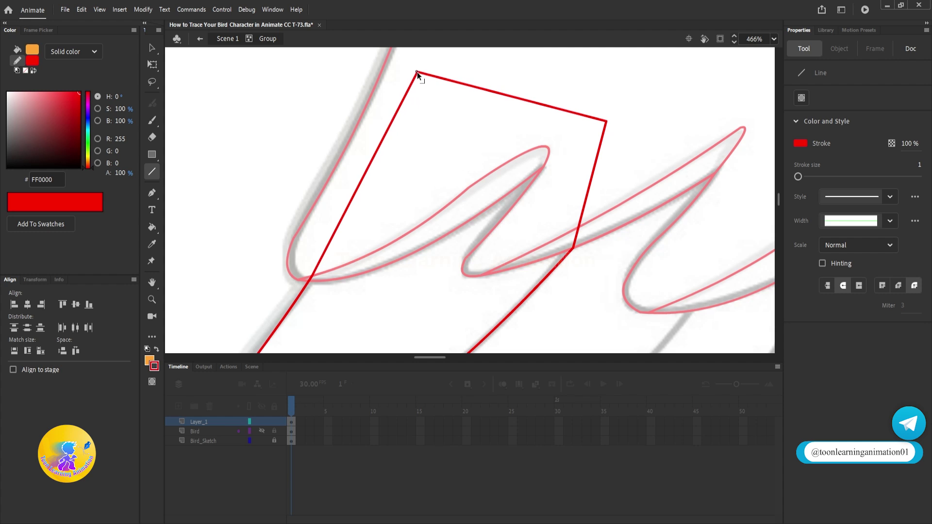
drag(389, 122, 401, 125)
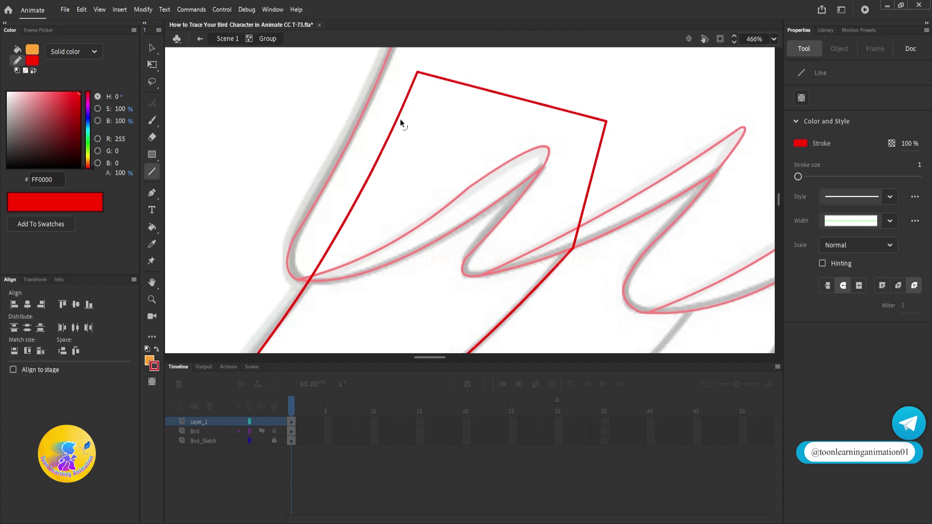
scroll(393, 143, down, 3)
scroll(440, 160, up, 2)
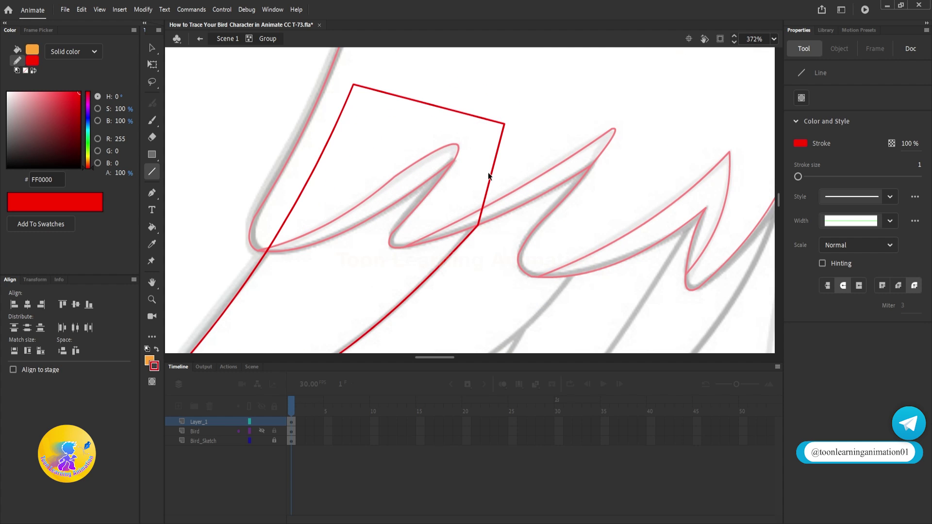
drag(488, 173, 503, 175)
Pull the outermost feather's straight top edge into a peak and bend its segments into a rounded end
scroll(524, 157, up, 2)
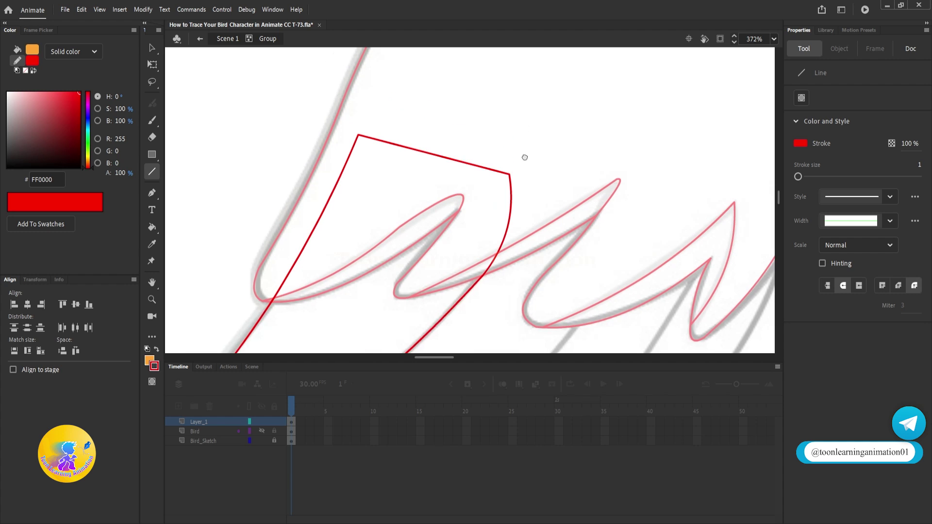
scroll(524, 157, up, 1)
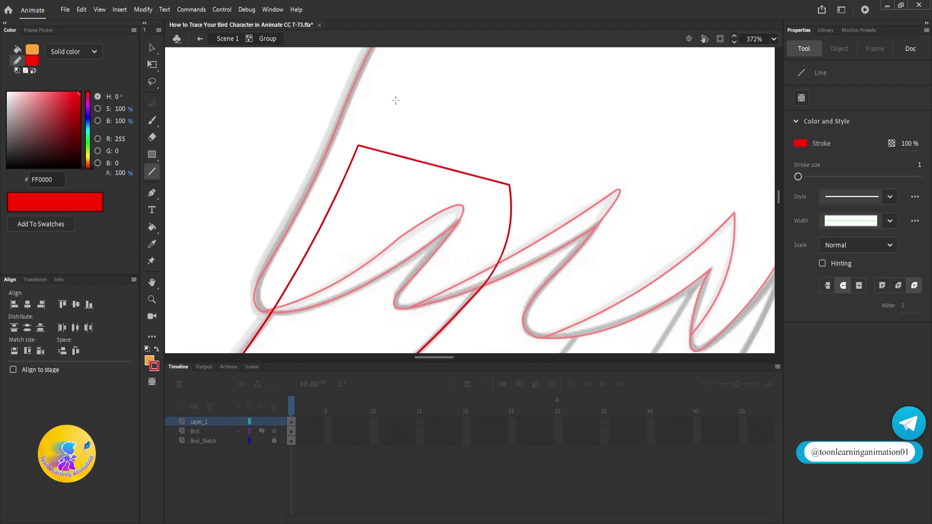
click(152, 48)
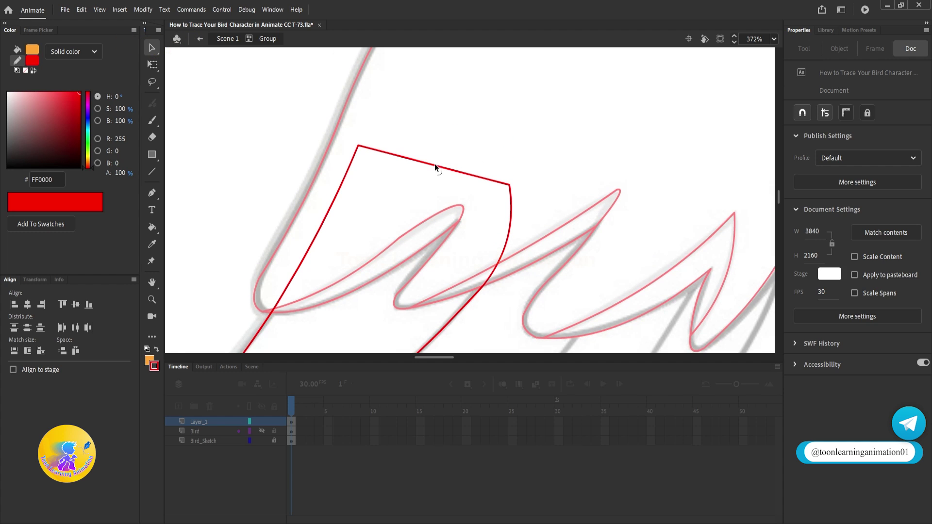
drag(434, 164, 456, 89)
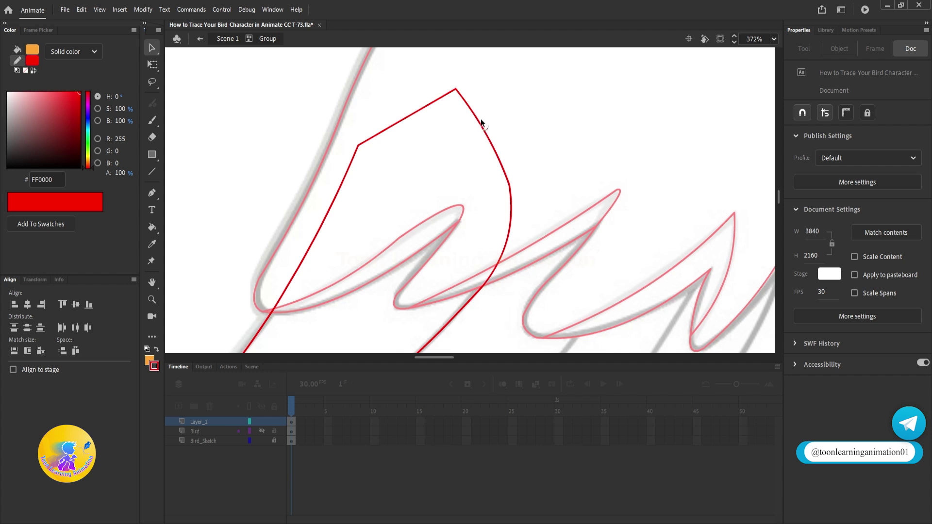
drag(481, 124, 485, 121)
drag(431, 101, 450, 112)
scroll(443, 115, down, 5)
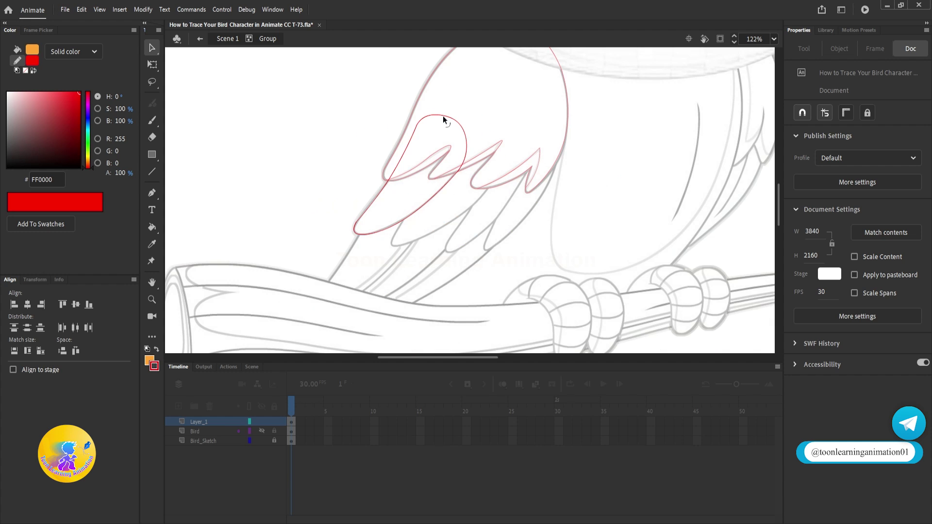
Leave the feather group and trace both long sides of the second feather, curving the lower side to the sketch
double_click(462, 220)
scroll(453, 150, up, 3)
scroll(371, 189, down, 3)
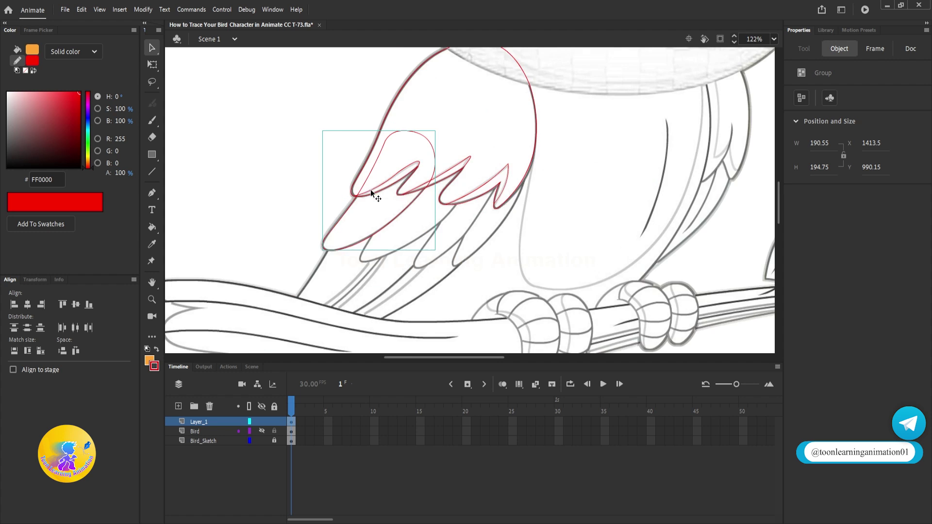
scroll(456, 220, up, 3)
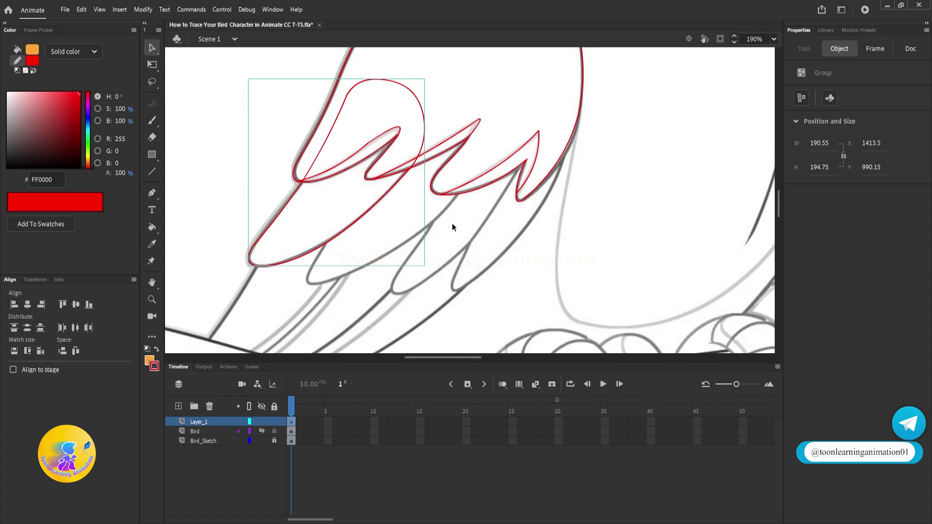
scroll(415, 214, up, 2)
key(n)
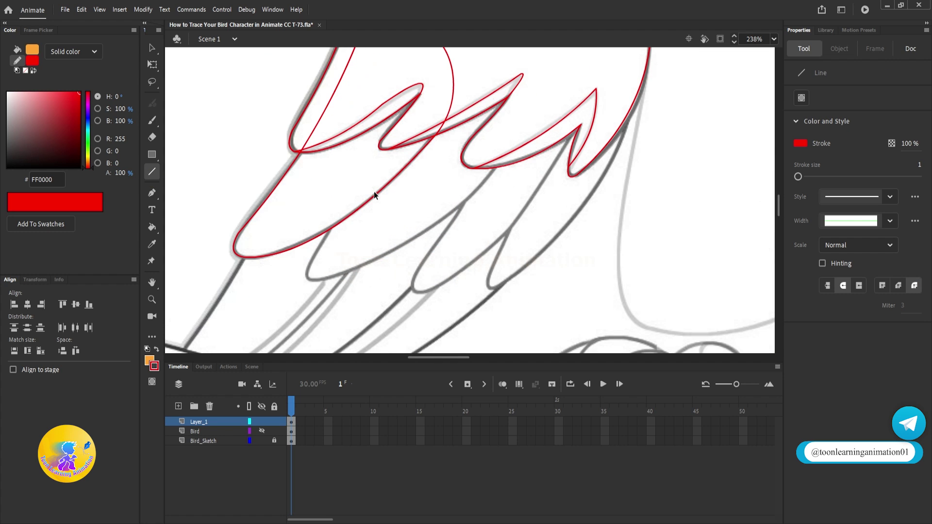
drag(496, 166, 315, 281)
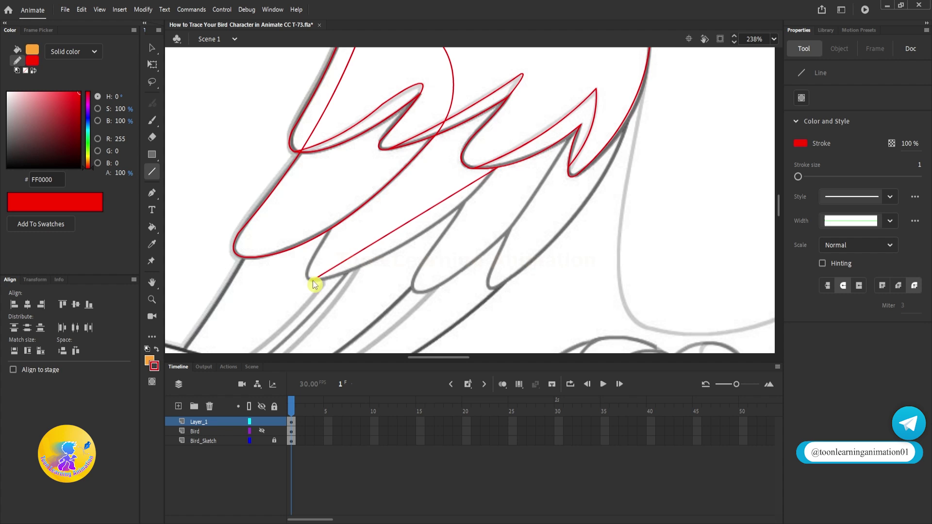
drag(368, 247, 377, 272)
drag(306, 273, 331, 230)
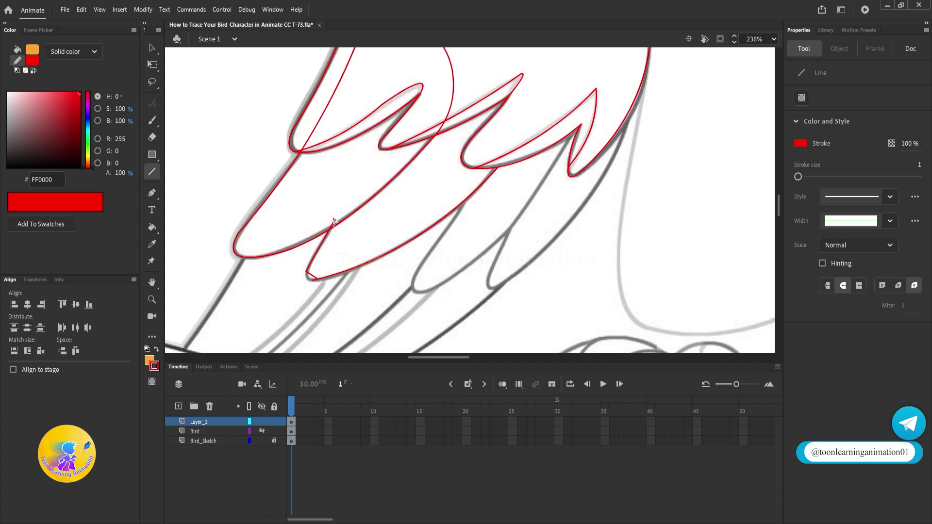
Clean up the second feather's tip and bend its end and short side to follow the rounded sketch line
scroll(306, 277, up, 3)
ctrl+click(327, 284)
key(Delete)
ctrl+click(330, 283)
key(Delete)
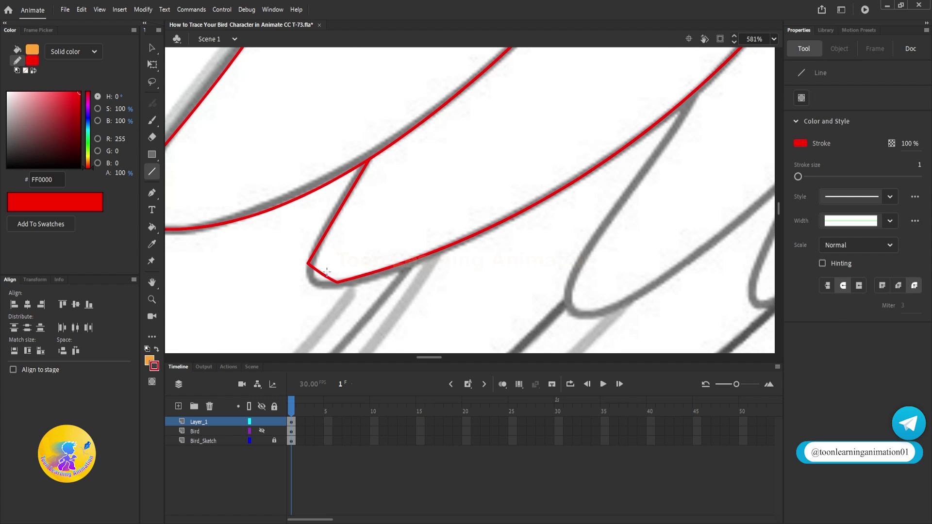
key(v)
drag(321, 273, 312, 283)
drag(337, 214, 330, 211)
Select the second feather's outline, group it, and open that group for editing
scroll(334, 223, down, 3)
double_click(401, 234)
key(ctrl+g)
double_click(401, 234)
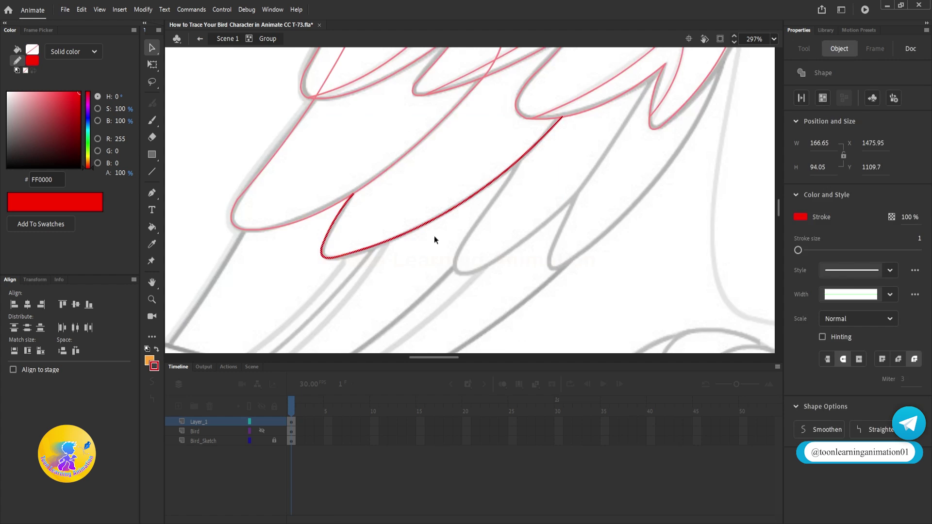
click(434, 235)
Close the second feather behind the wing with three straight lines and bend its two sides into smooth curves
key(n)
scroll(356, 199, down, 2)
drag(304, 296, 396, 148)
drag(396, 148, 465, 176)
drag(465, 176, 438, 247)
scroll(366, 213, up, 2)
scroll(404, 174, down, 2)
drag(356, 218, 366, 221)
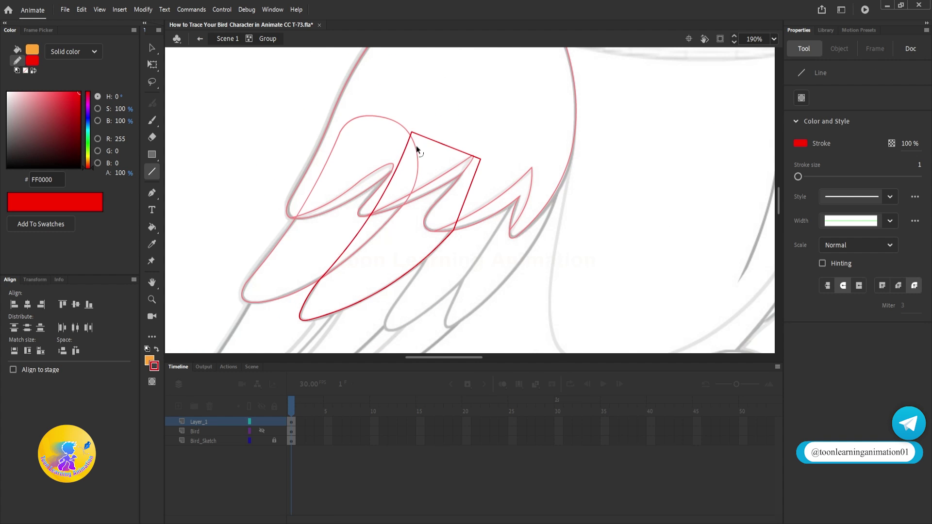
drag(464, 196, 472, 200)
Reshape the second feather's straight top edge into a rounded end
scroll(439, 158, up, 2)
drag(454, 144, 441, 74)
key(ctrl+z)
key(v)
scroll(565, 176, down, 2)
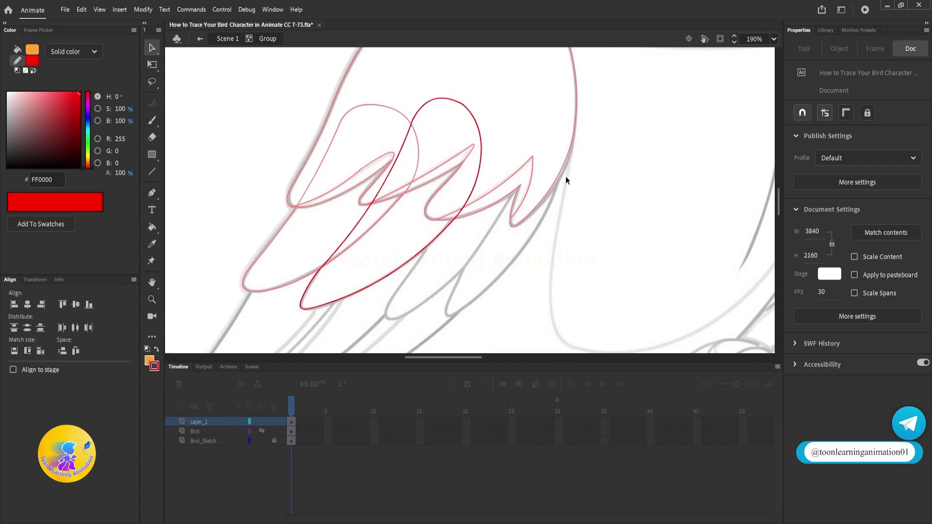
scroll(470, 208, up, 1)
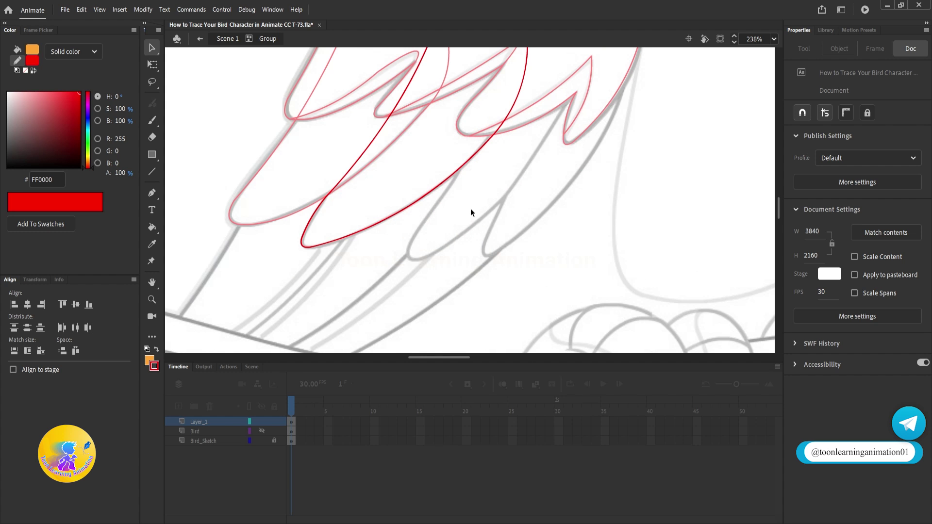
Leave the group and trace the third feather's outline from the second feather around its tip up to the wing
double_click(381, 186)
scroll(473, 177, down, 1)
scroll(478, 175, up, 1)
key(n)
drag(399, 205, 347, 283)
drag(373, 244, 375, 244)
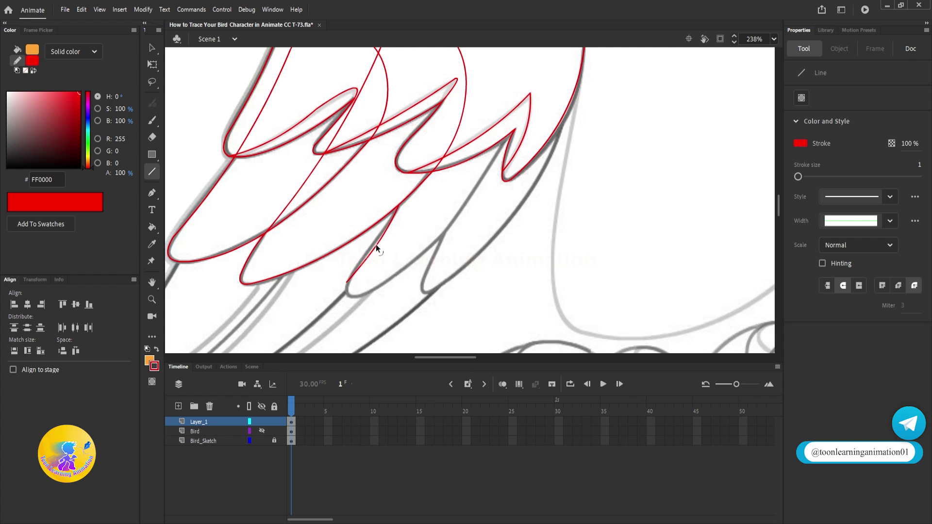
scroll(376, 244, up, 2)
mouse_move(346, 283)
mouse_down()
mouse_move(338, 320)
mouse_move(395, 301)
mouse_move(489, 220)
mouse_move(420, 280)
mouse_move(529, 130)
mouse_up()
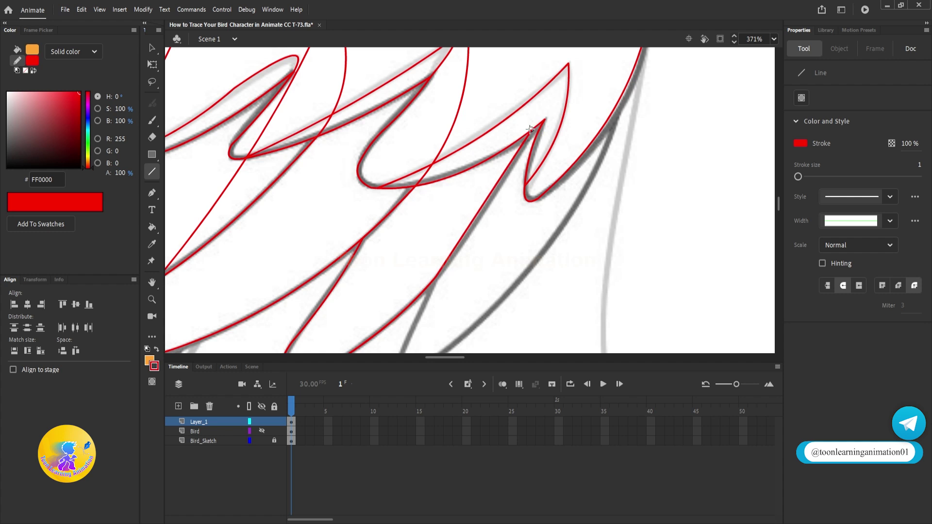
Group the third feather's outline and open that group for editing
scroll(500, 186, down, 3)
key(v)
click(470, 231)
key(ctrl+g)
double_click(470, 231)
scroll(479, 179, up, 3)
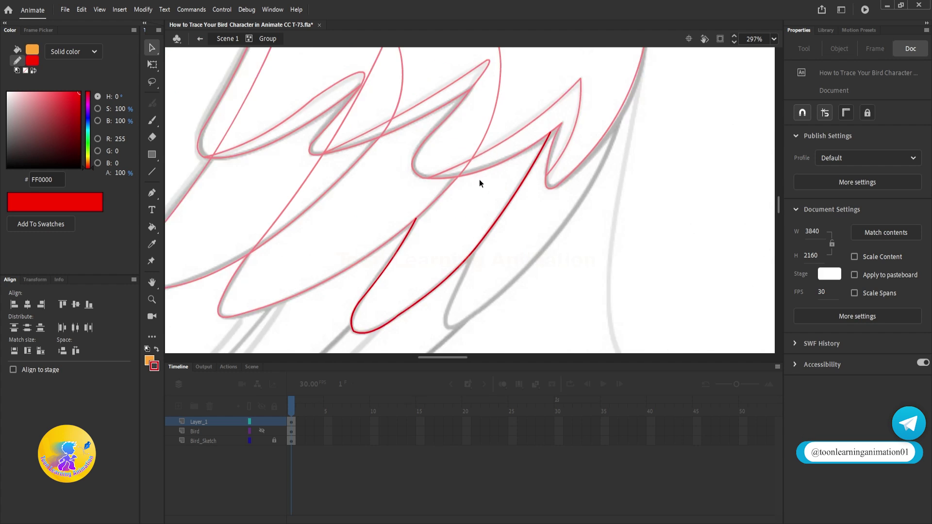
Close the third feather behind the wing with three straight lines and curve its outer side slightly
key(n)
scroll(383, 249, down, 4)
drag(389, 243, 428, 155)
drag(428, 155, 458, 190)
key(ctrl+z)
scroll(452, 170, up, 2)
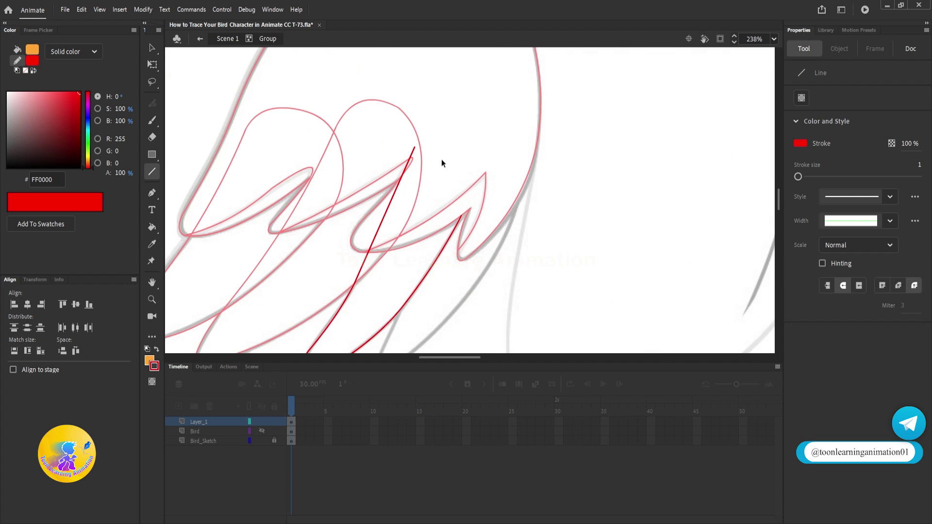
drag(415, 147, 472, 169)
drag(472, 169, 460, 217)
drag(381, 225, 385, 226)
Bend the third feather's inner side and pull its top edge into a rounded end
scroll(440, 151, up, 1)
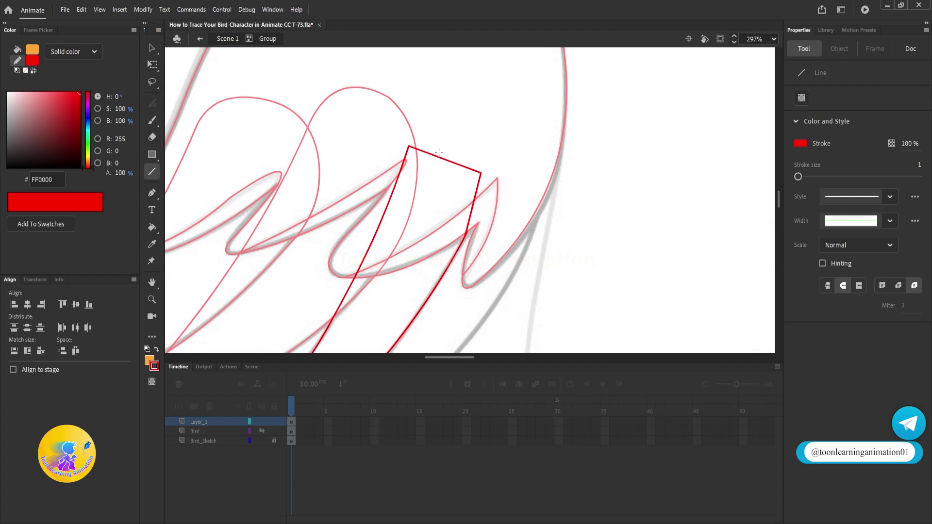
key(v)
drag(475, 196, 479, 194)
drag(445, 159, 457, 118)
drag(469, 144, 474, 136)
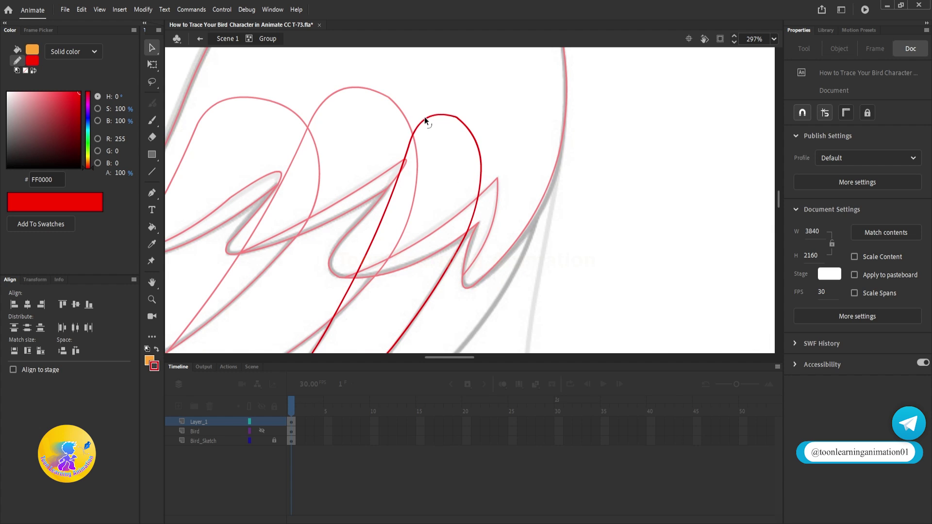
Leave the group and trace the fourth feather's long side along the wing's inner edge, adding a short line across its tip
scroll(466, 116, down, 2)
double_click(521, 178)
click(521, 178)
scroll(451, 301, up, 1)
scroll(432, 286, down, 2)
key(n)
mouse_move(525, 98)
mouse_down()
mouse_move(388, 282)
mouse_move(392, 275)
mouse_up()
drag(435, 215, 454, 225)
scroll(377, 279, up, 2)
drag(401, 271, 384, 260)
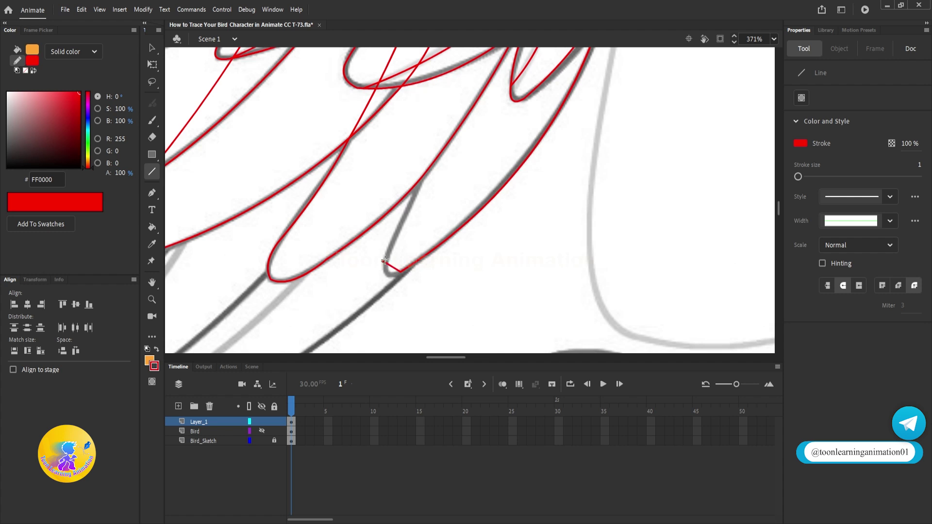
Select the fourth feather's outline, group it, and open that group for editing
scroll(385, 271, down, 2)
scroll(413, 232, down, 2)
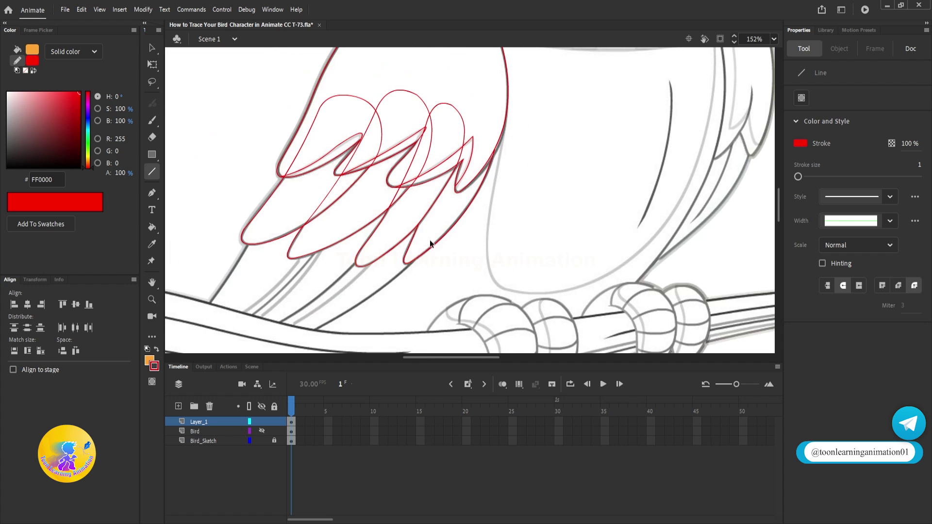
ctrl+click(429, 245)
ctrl+double_click(429, 247)
ctrl+click(466, 250)
Close the fourth feather behind the wing with lines, bend them into a rounded top and curved side, and leave the group
scroll(412, 223, up, 2)
drag(396, 276, 445, 111)
mouse_move(445, 110)
mouse_down()
mouse_move(515, 159)
mouse_move(498, 99)
mouse_up()
key(v)
drag(506, 127, 473, 89)
drag(412, 221, 418, 221)
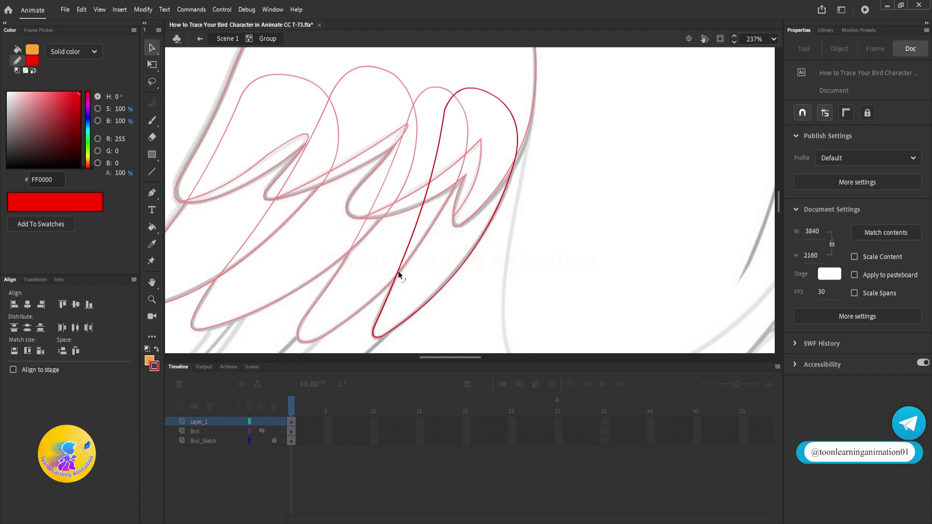
drag(397, 273, 398, 272)
double_click(602, 271)
Select the four feathers of the lower row together to check their groups, and clear the selection
scroll(364, 254, down, 3)
drag(334, 214, 502, 286)
scroll(418, 233, up, 2)
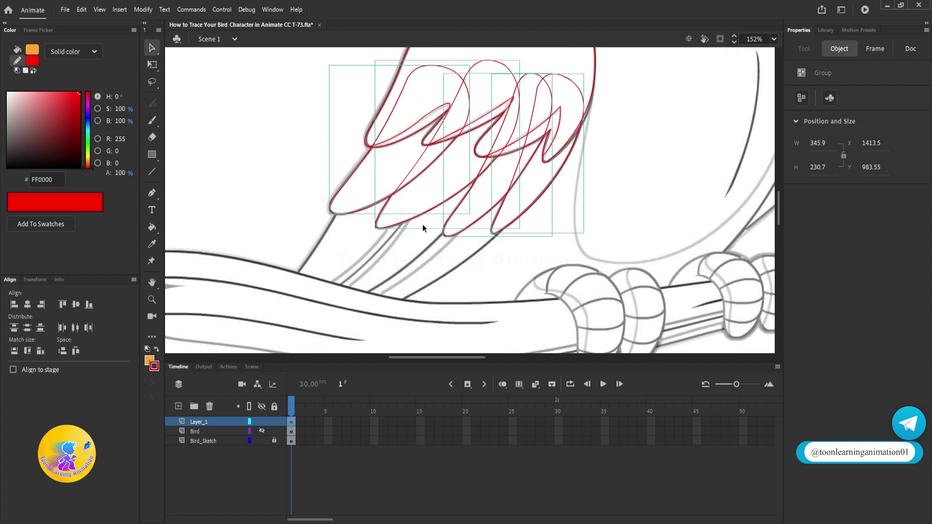
click(430, 264)
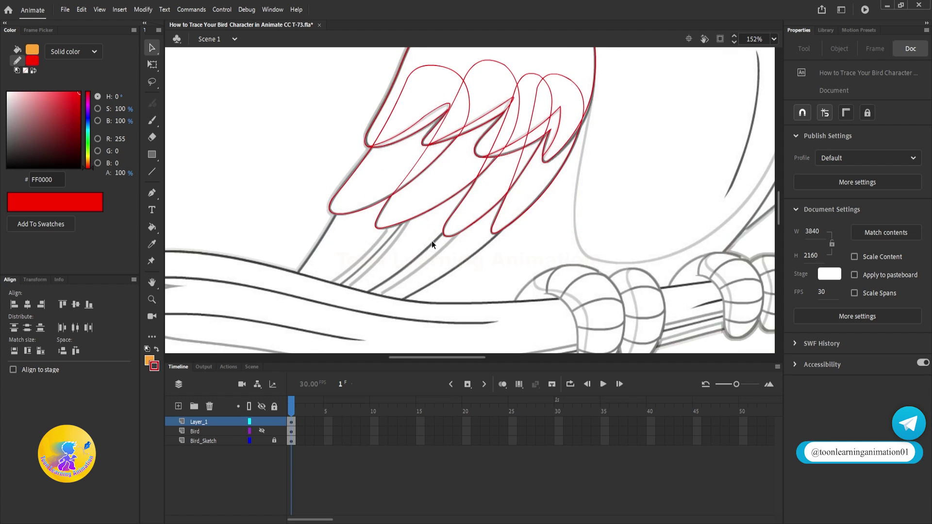
Trace the outermost long feather's outer edge with a line from the lower row's first feather tip down to the branch
click(151, 171)
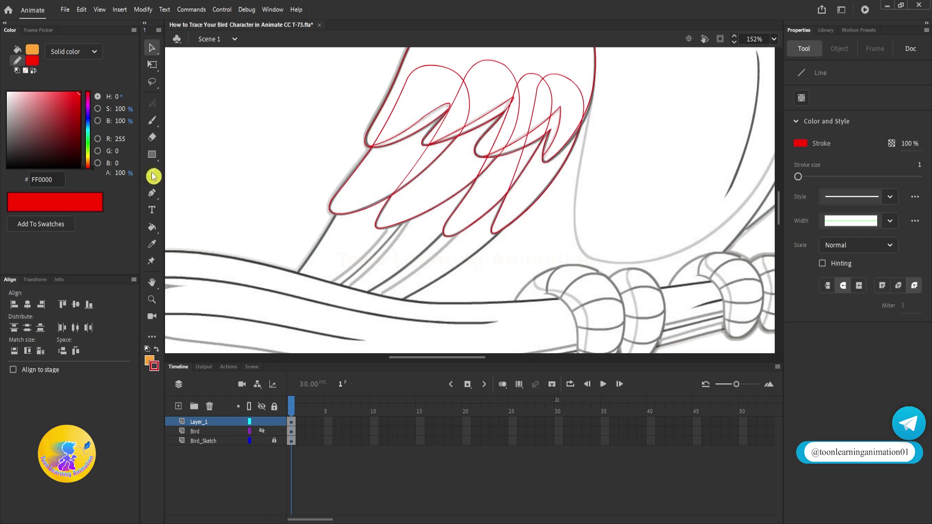
drag(377, 238, 432, 216)
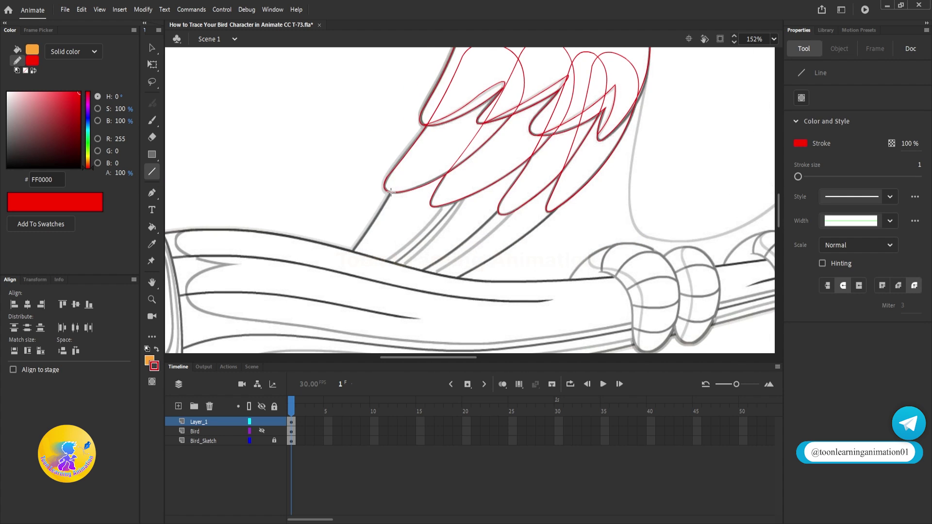
drag(388, 193, 351, 251)
scroll(385, 231, up, 1)
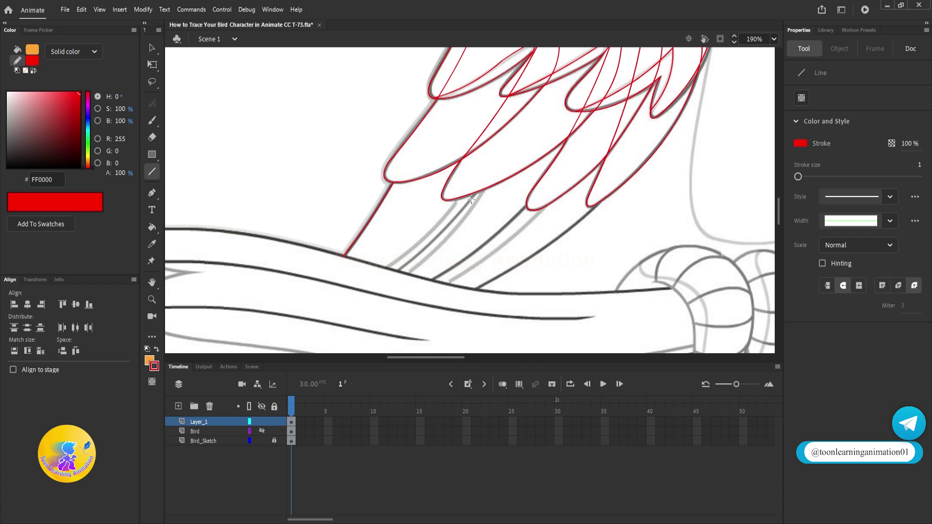
drag(473, 194, 396, 270)
key(v)
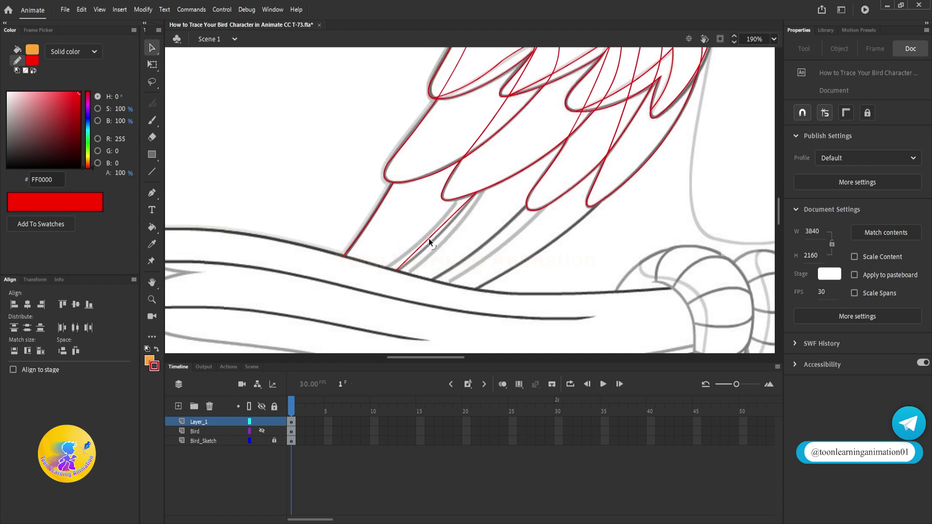
scroll(433, 240, down, 3)
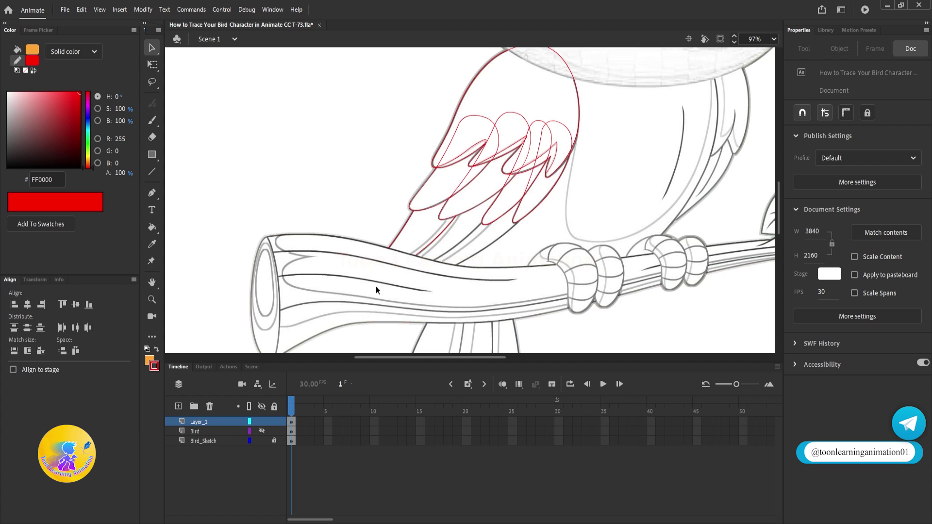
drag(614, 131, 461, 325)
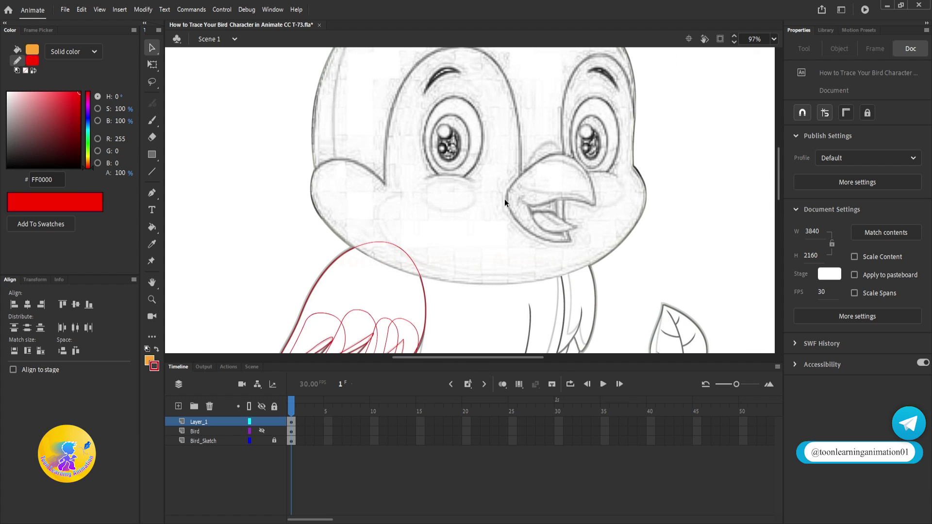
scroll(419, 251, down, 5)
scroll(418, 250, left, 3)
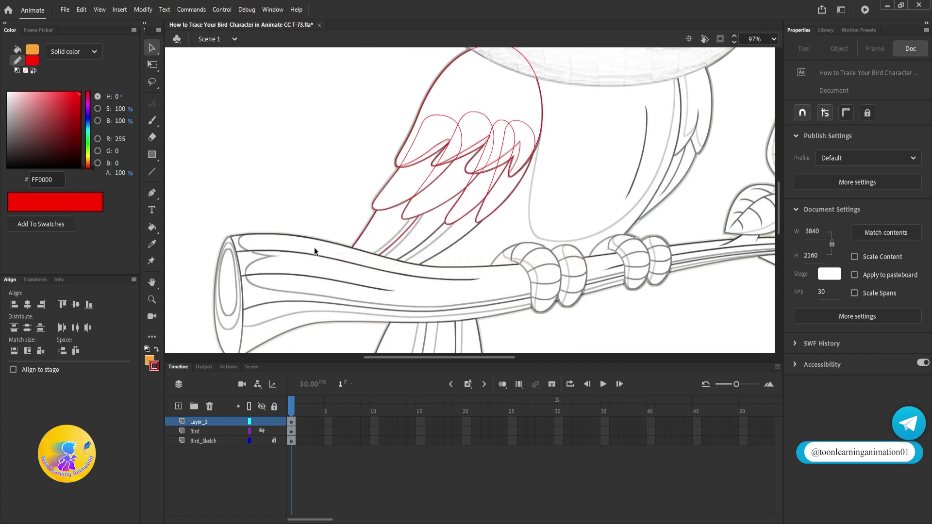
scroll(376, 265, up, 1)
click(401, 235)
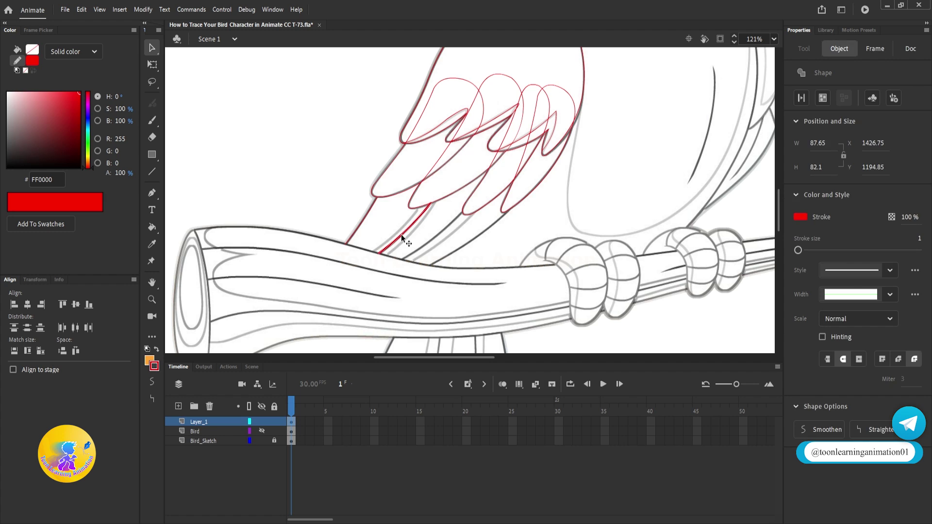
key(Delete)
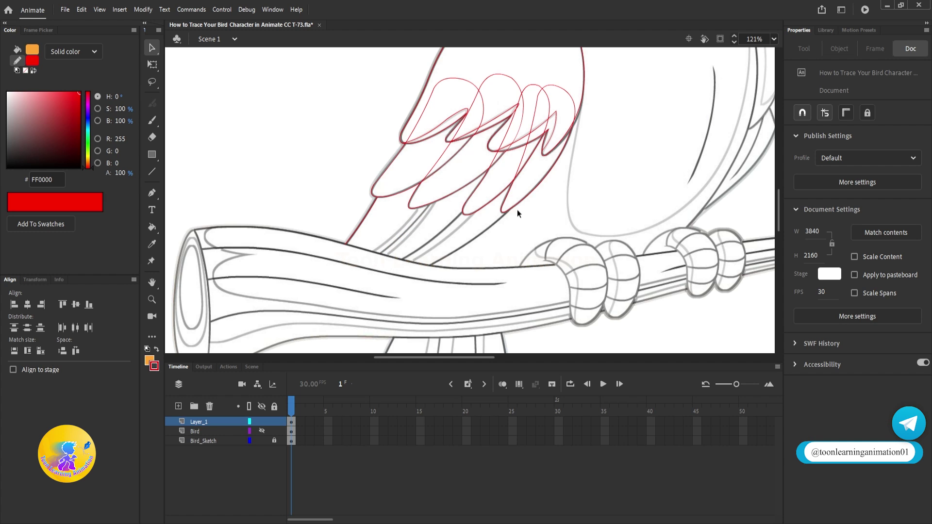
Draw a line from the fourth lower feather's tip across the branch, bend it to the sketch, and connect its end to the outer edge
click(152, 172)
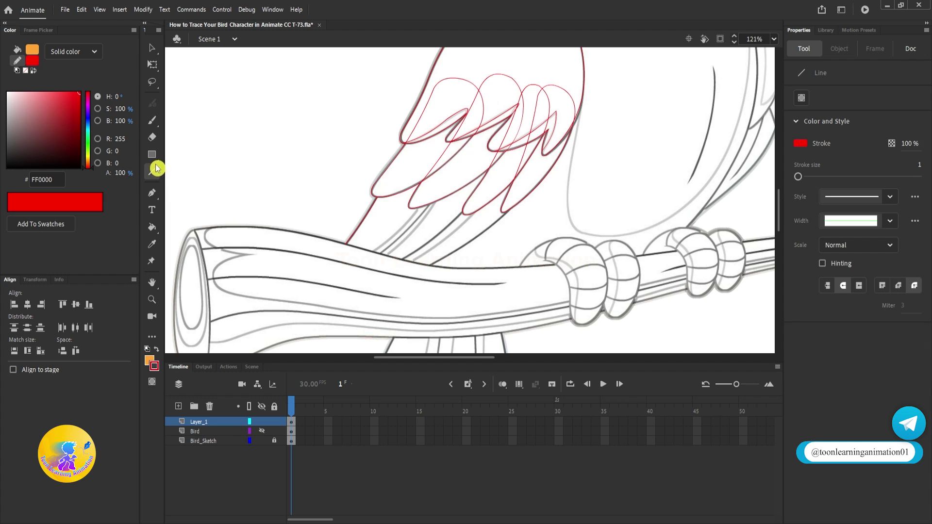
drag(504, 213, 328, 302)
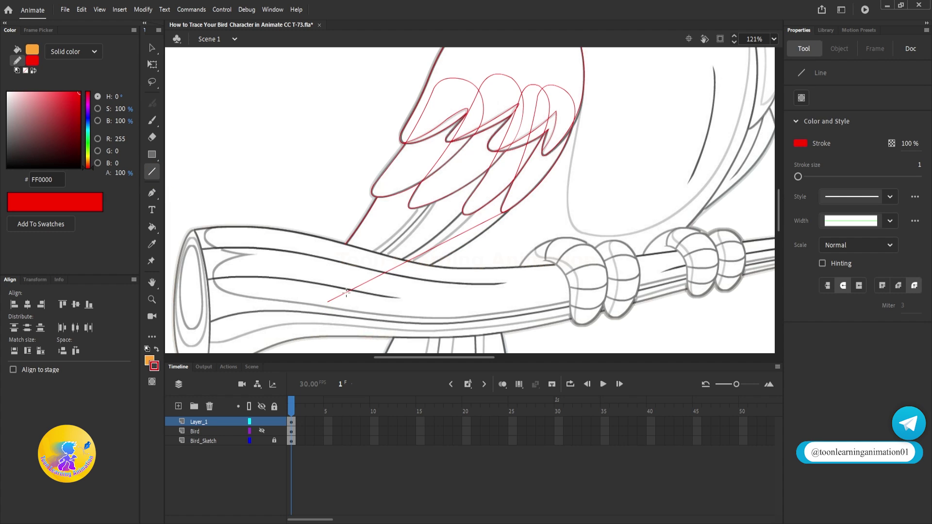
drag(429, 248, 437, 262)
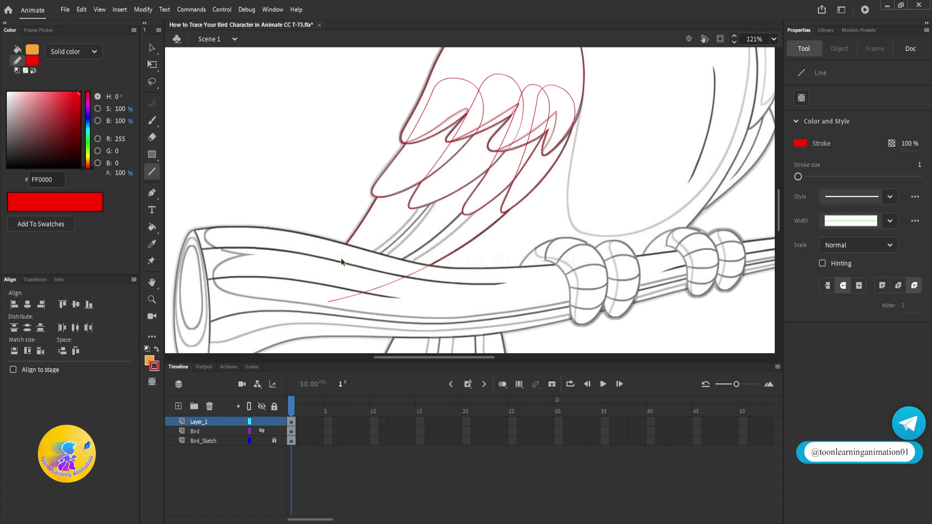
drag(345, 243, 329, 300)
Reposition the corner where the two long edges meet over the branch and fine-tune the curves to follow the sketch
drag(327, 300, 284, 318)
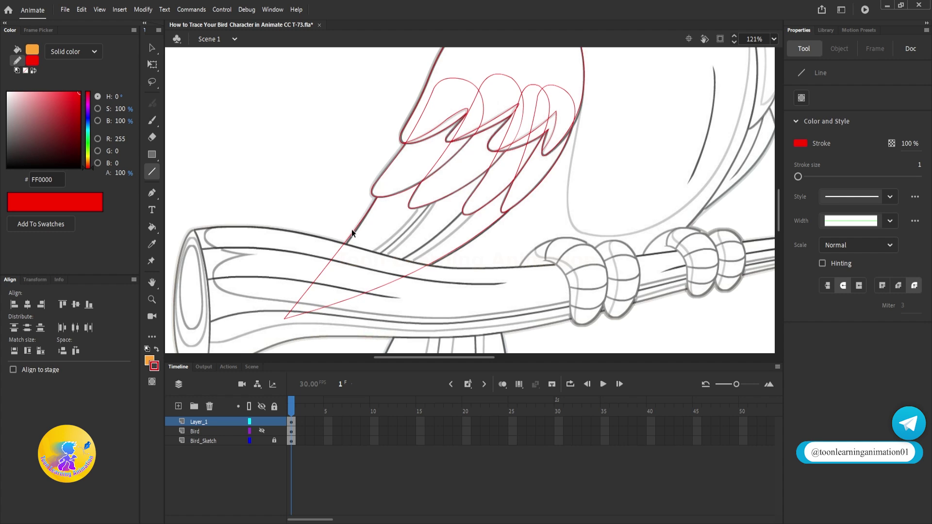
drag(283, 318, 292, 314)
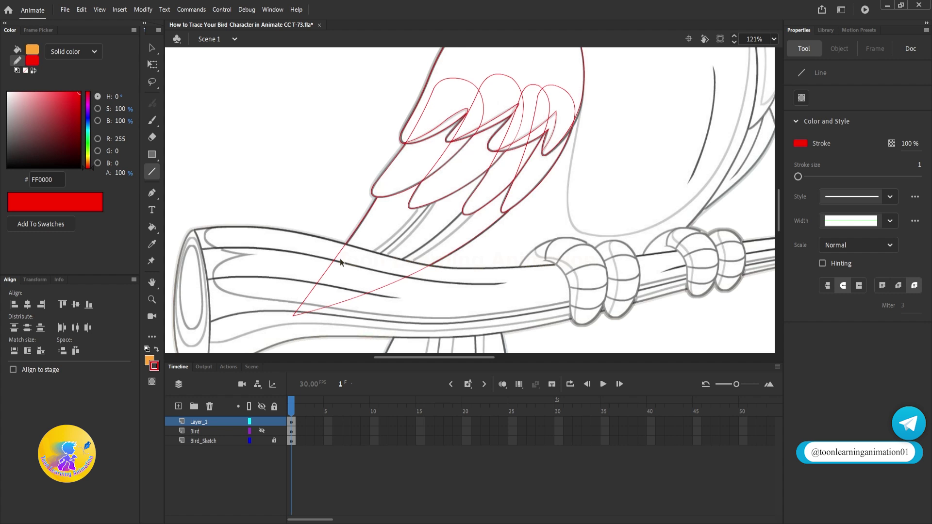
scroll(362, 221, up, 5)
scroll(378, 205, down, 5)
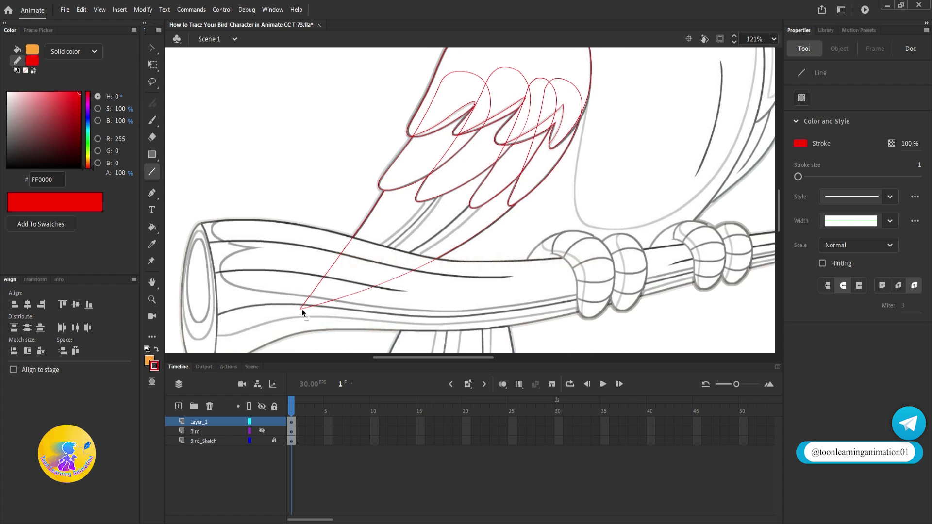
drag(301, 309, 295, 303)
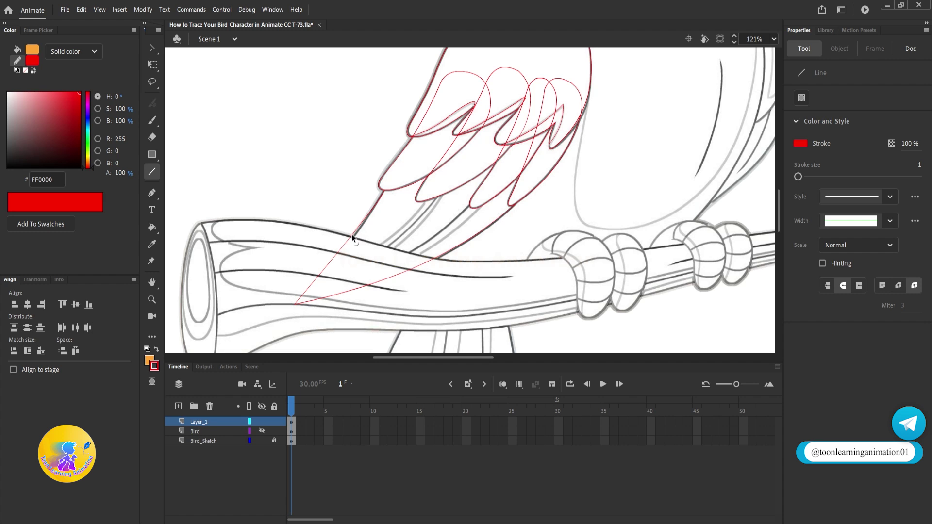
drag(351, 234, 353, 236)
drag(405, 270, 407, 274)
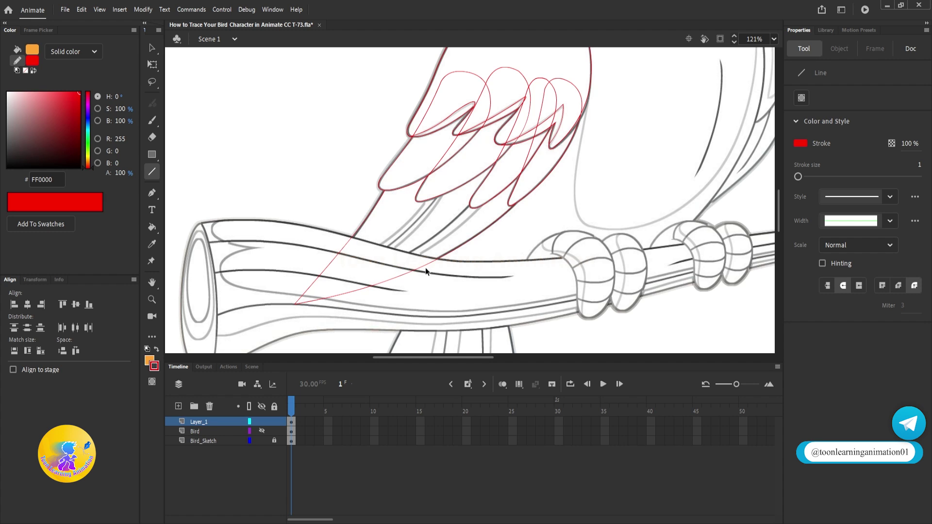
scroll(344, 271, down, 1)
scroll(358, 278, up, 1)
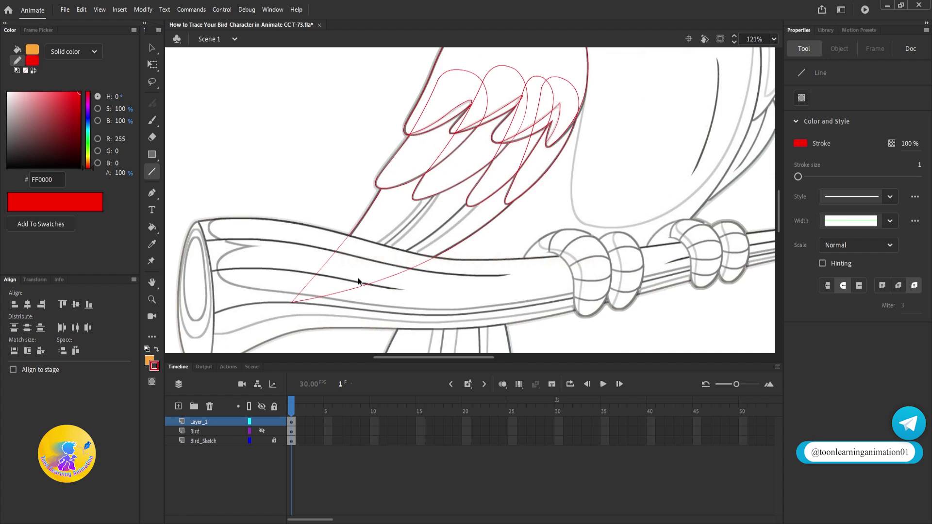
key(v)
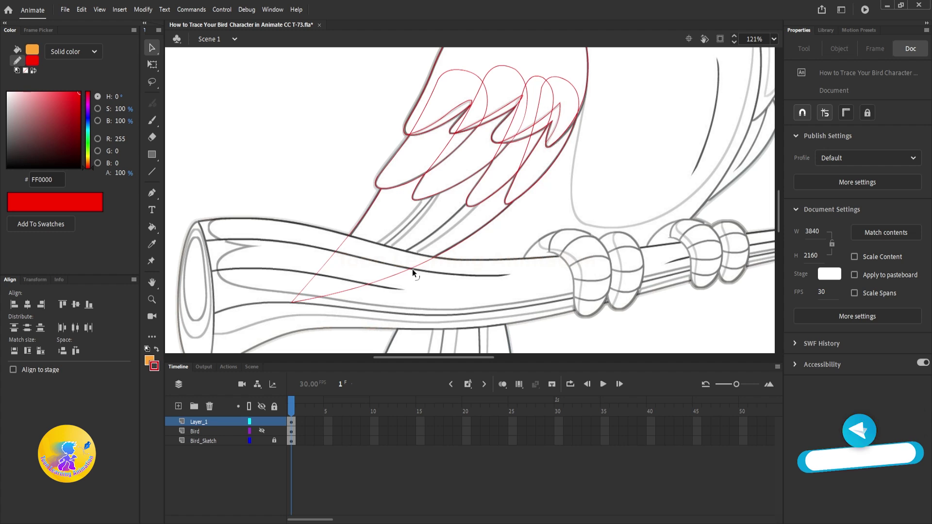
Draw a line from the second lower feather's tip across the branch to the outer edge and bend it along the sketch
click(152, 171)
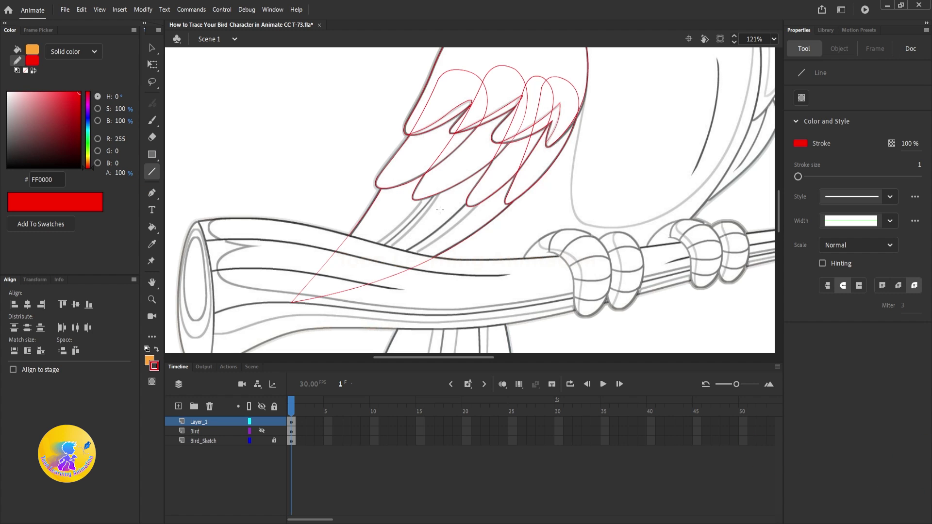
drag(433, 196, 300, 293)
drag(368, 238, 373, 251)
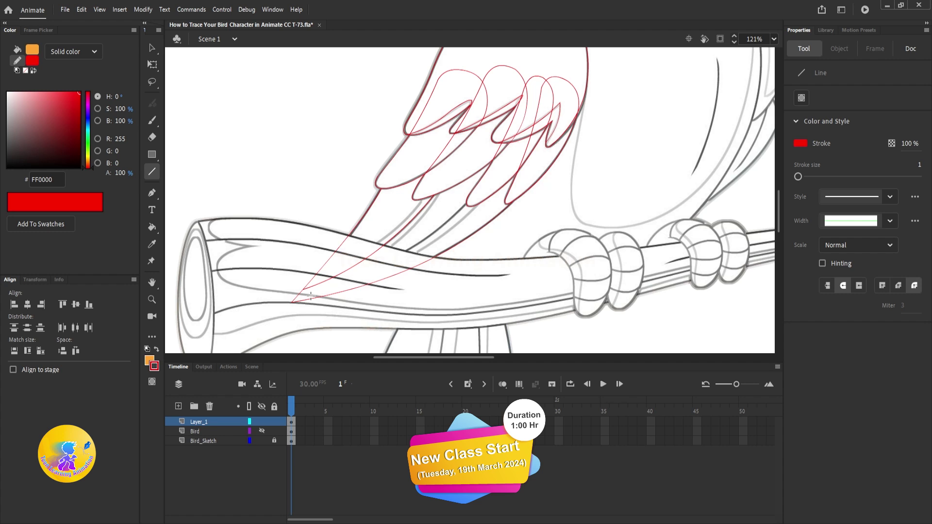
Draw a line from the third lower feather's tip over the branch, bend it to the sketch, and extend it to the shared corner
mouse_move(467, 206)
mouse_down()
mouse_move(436, 239)
mouse_move(324, 289)
mouse_up()
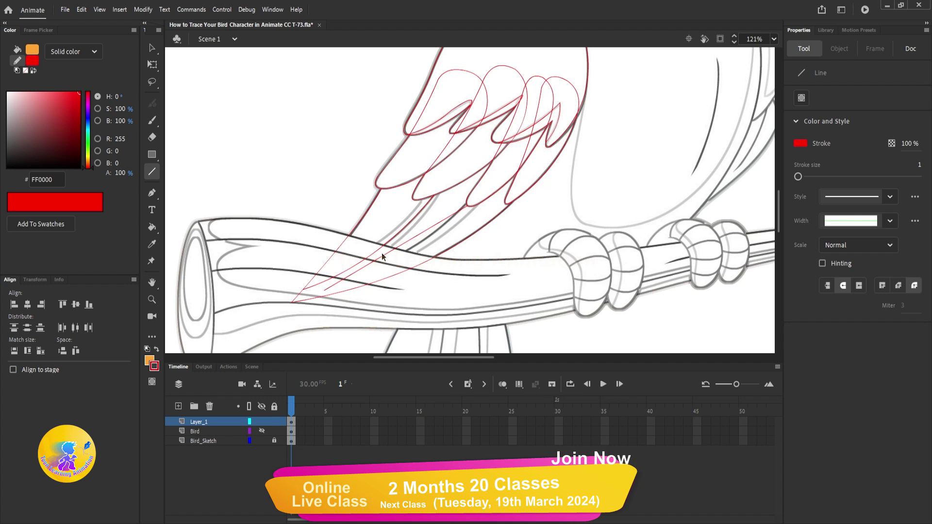
drag(382, 254, 388, 264)
drag(325, 289, 291, 299)
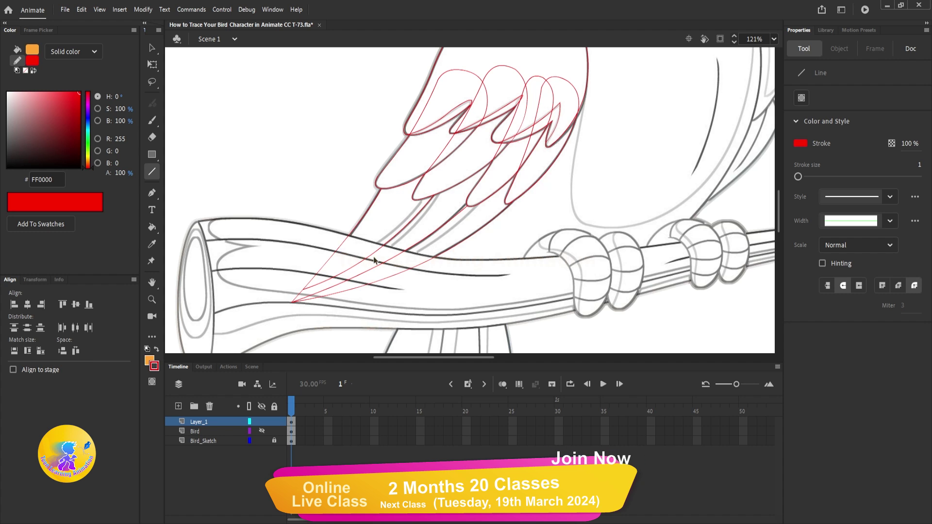
scroll(466, 207, up, 3)
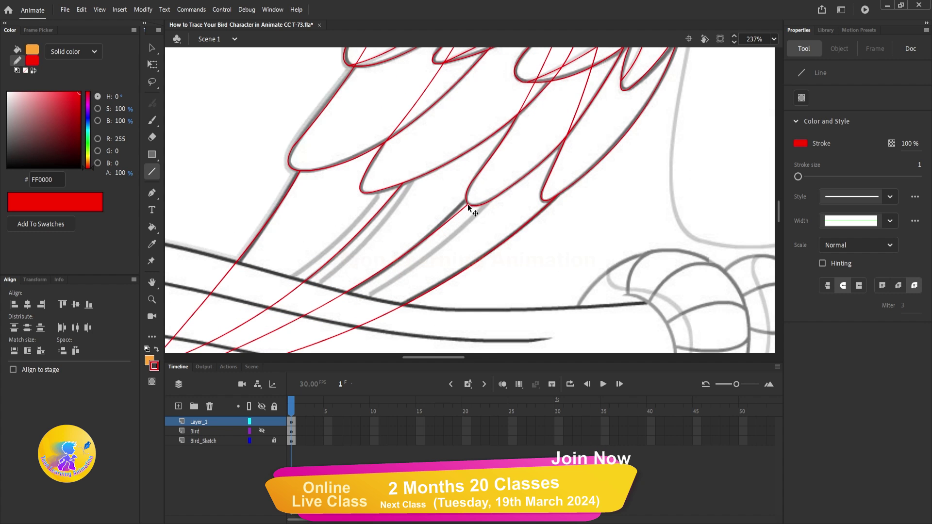
scroll(464, 202, down, 1)
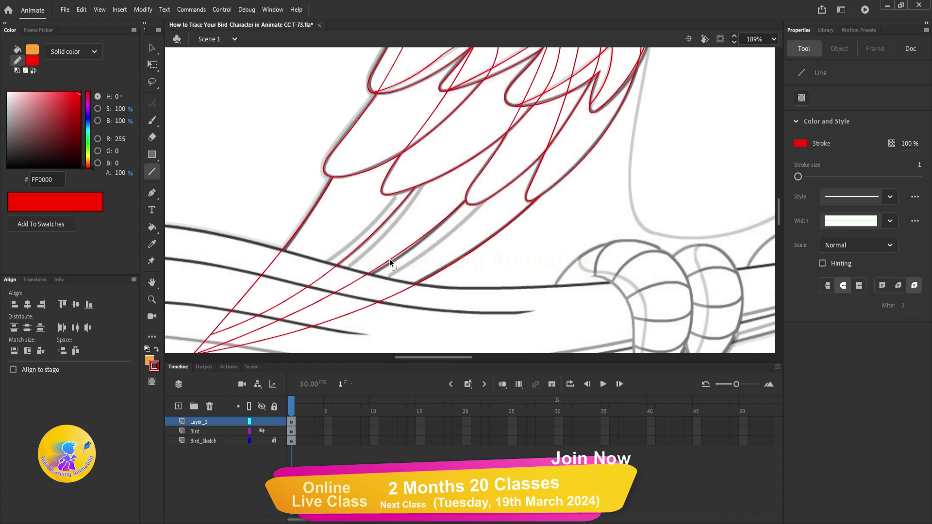
scroll(393, 260, down, 3)
scroll(403, 263, up, 2)
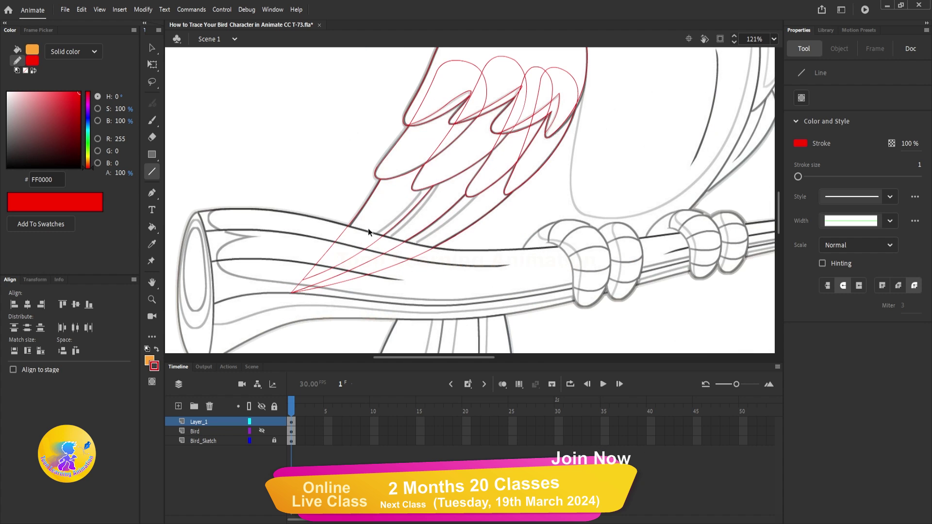
Adjust the outer edge's curve over the branch, then group it with the adjacent inner line as the first long feather
key(v)
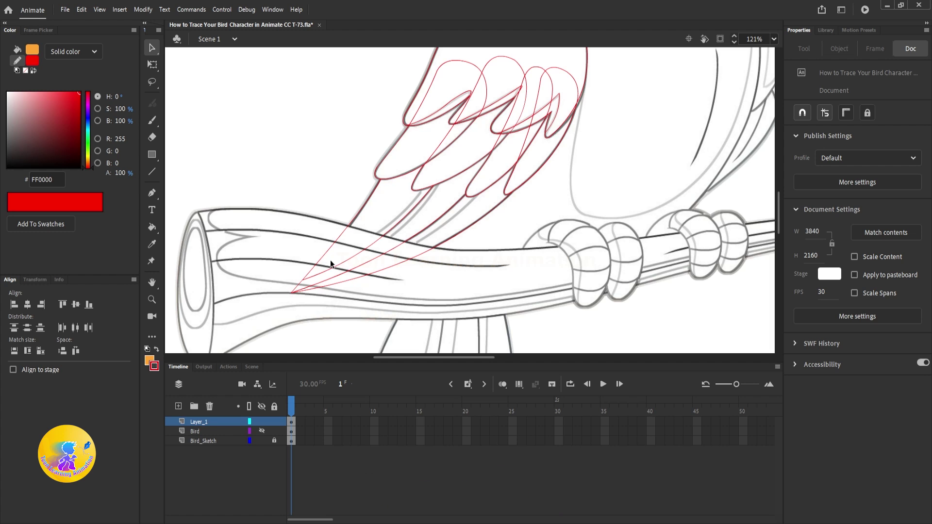
drag(327, 250, 325, 252)
scroll(299, 281, up, 3)
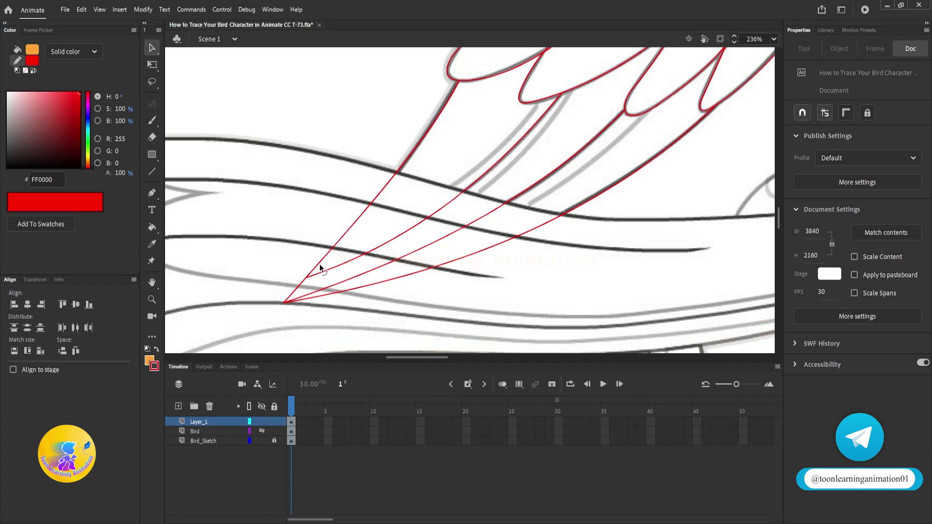
click(342, 260)
shift+click(355, 221)
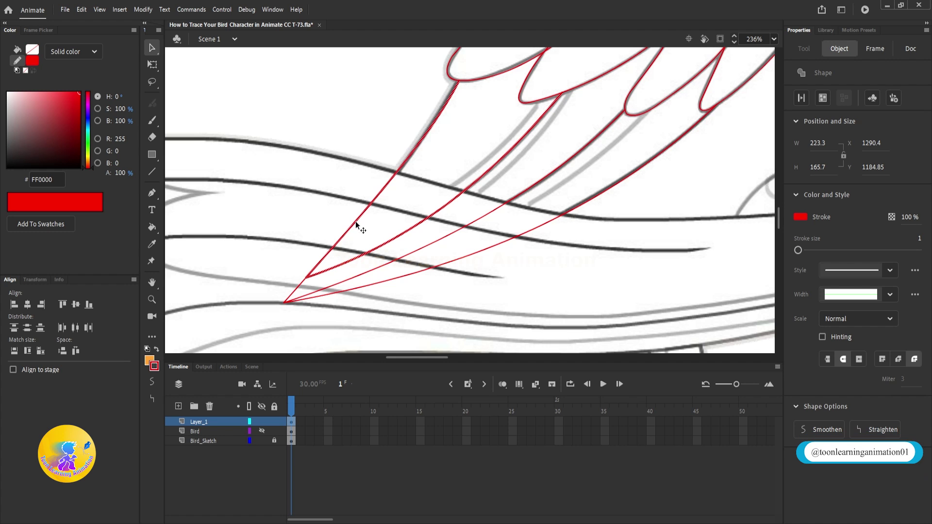
key(ctrl+g)
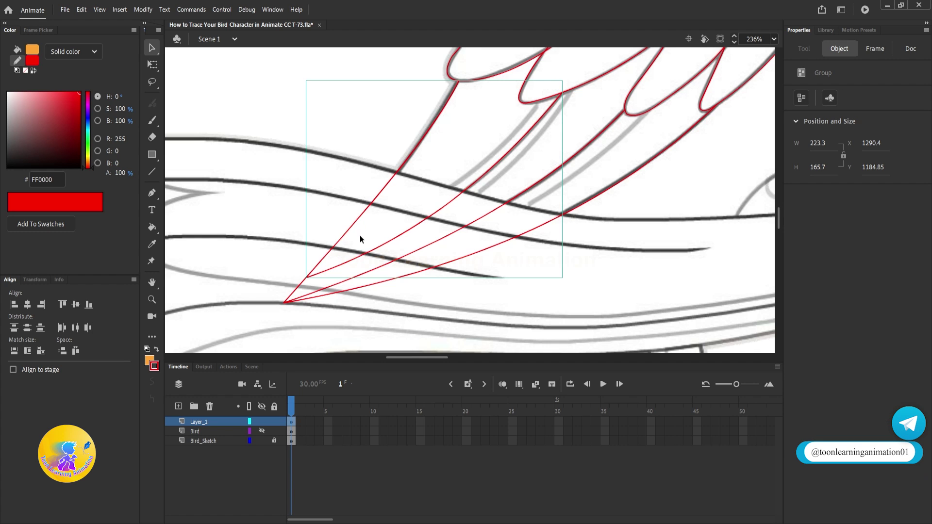
Select the two curved lines from the third and fourth lower feathers' tips and group them as another long feather
scroll(359, 235, down, 2)
click(492, 219)
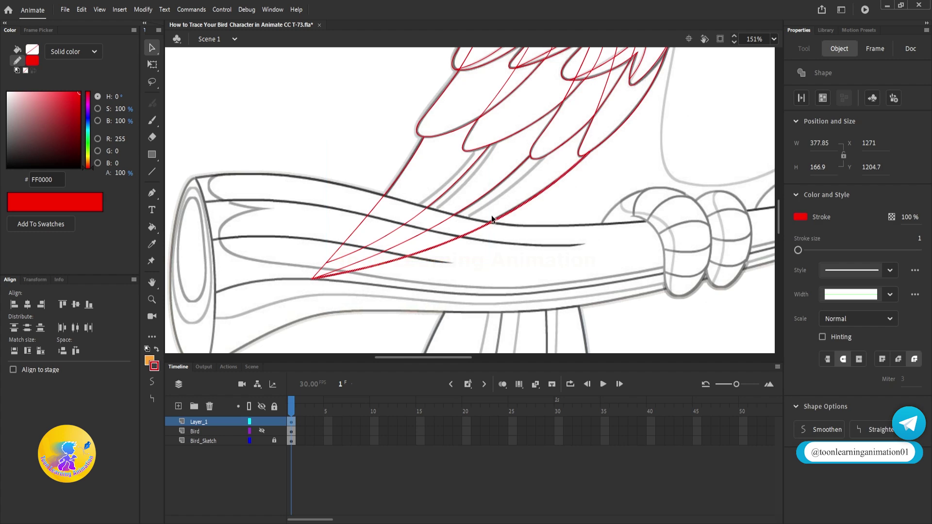
shift+click(467, 205)
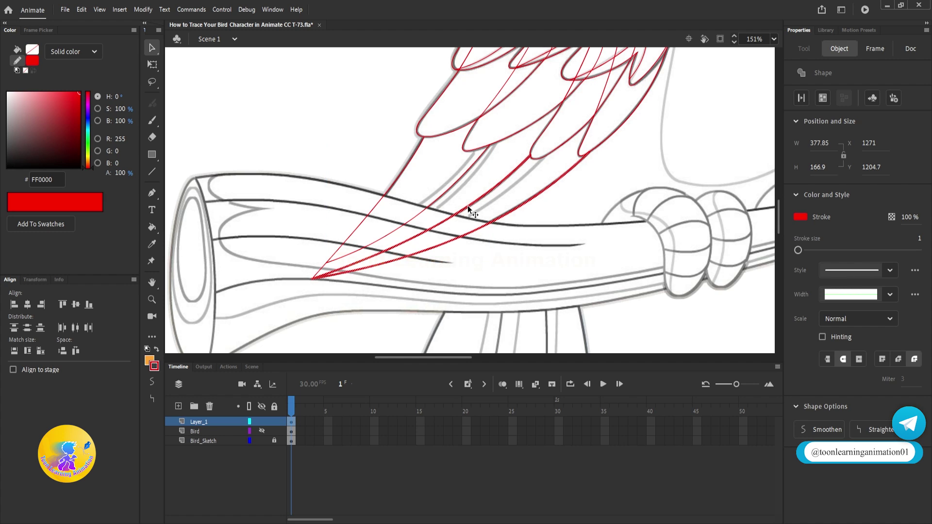
key(ctrl+g)
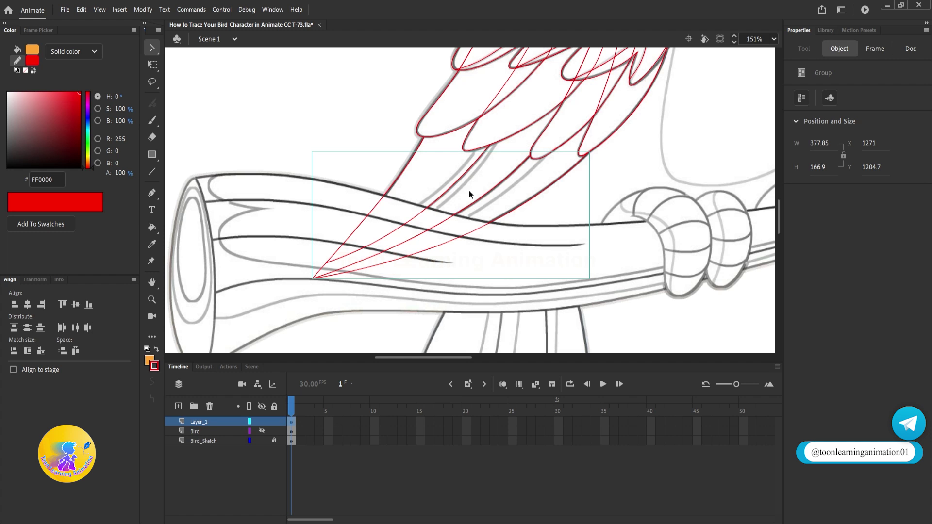
drag(460, 209, 475, 273)
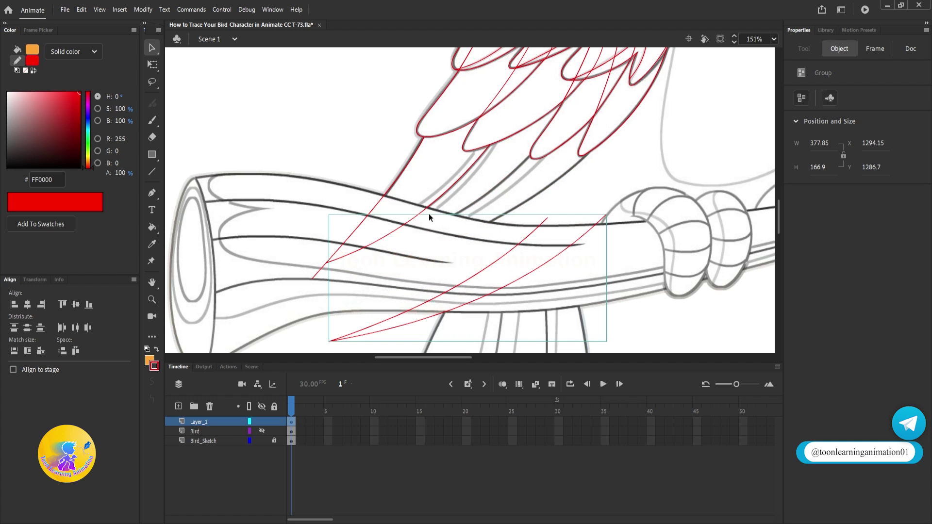
drag(422, 211, 345, 168)
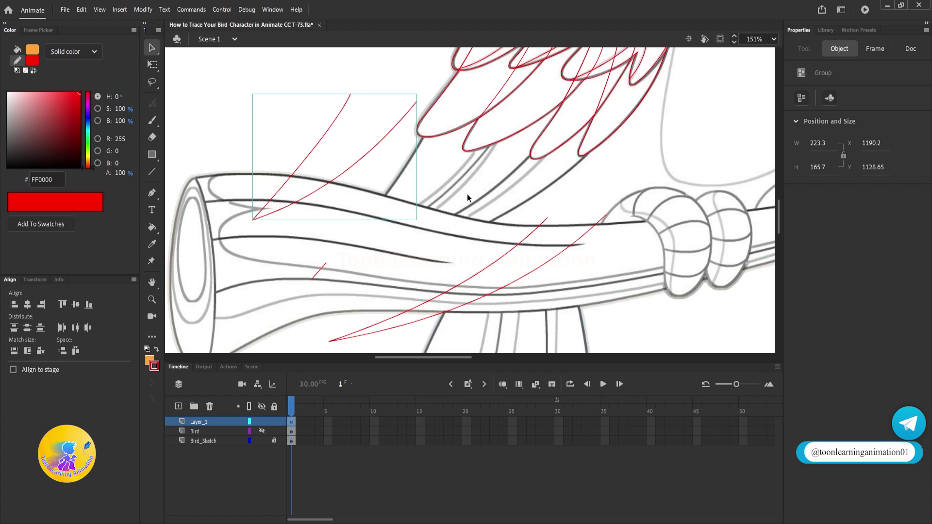
key(ctrl+z)
key(ctrl+z)
key(ctrl+z)
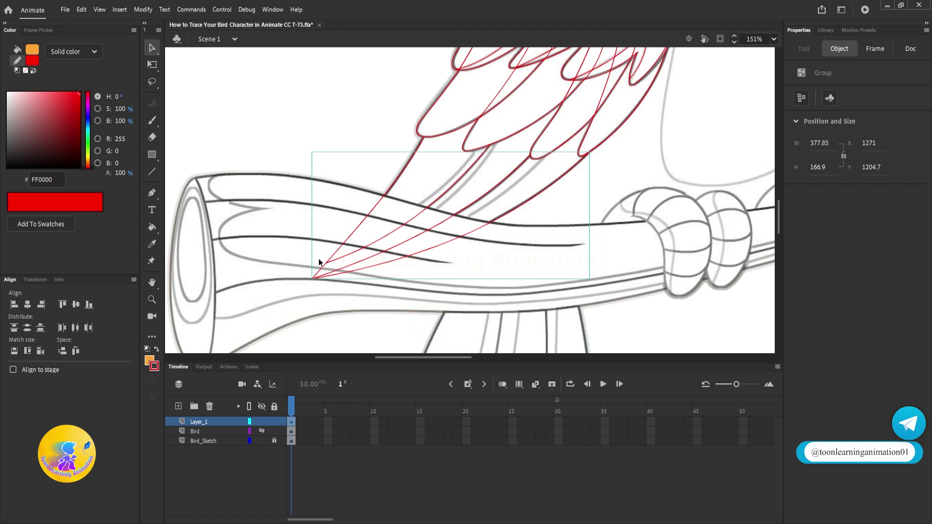
Isolate the short leftover line at the long feathers' shared corner from the two feather groups and delete it
mouse_move(283, 236)
mouse_down()
mouse_move(392, 338)
mouse_move(381, 309)
mouse_up()
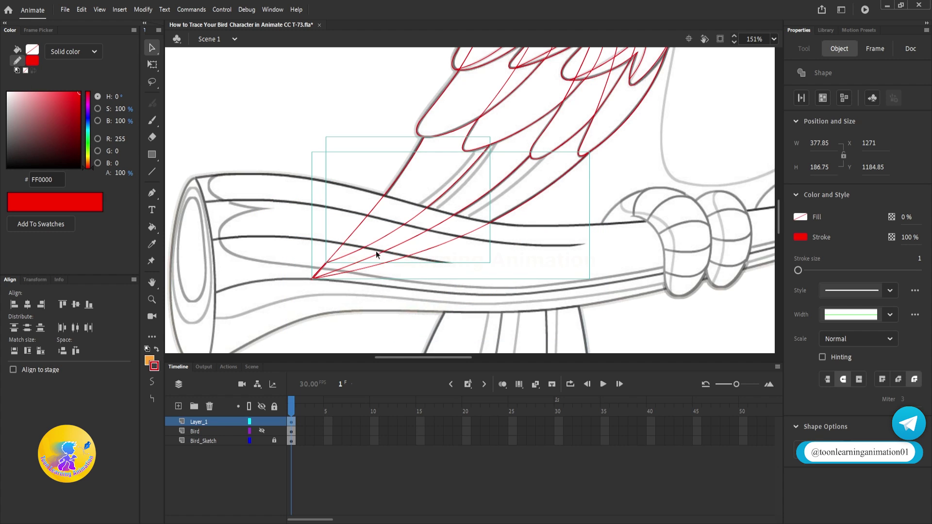
shift+click(370, 243)
shift+click(378, 252)
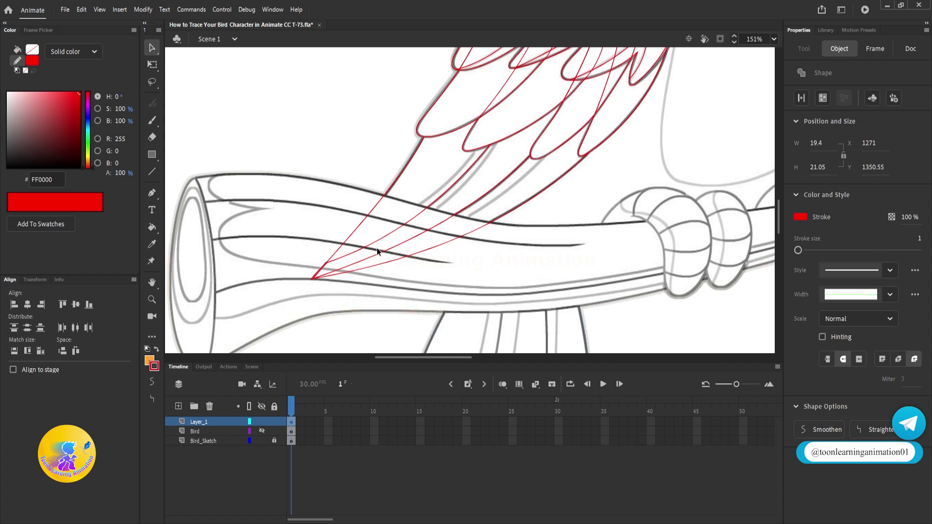
key(Delete)
Inside the lower long feather's group, draw a short line across its pointed end and delete the excess corner beyond it
double_click(407, 240)
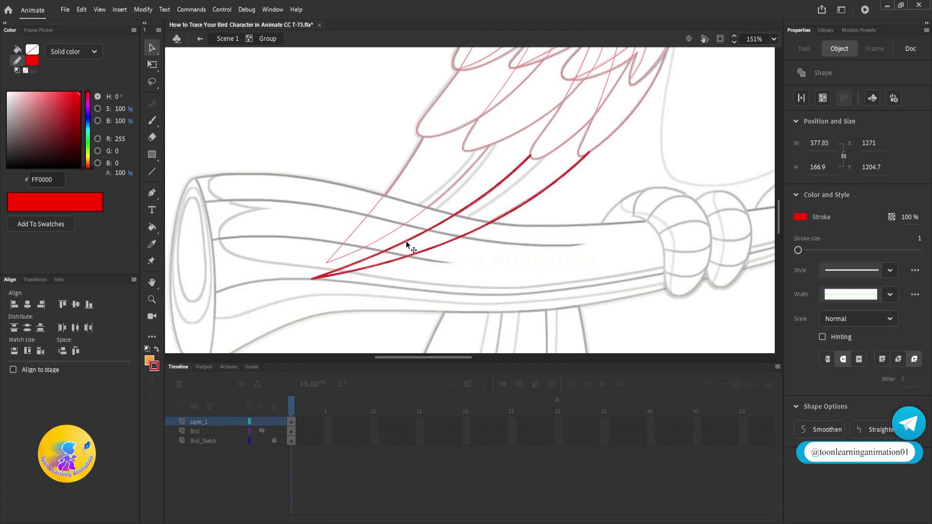
scroll(318, 284, up, 5)
click(152, 171)
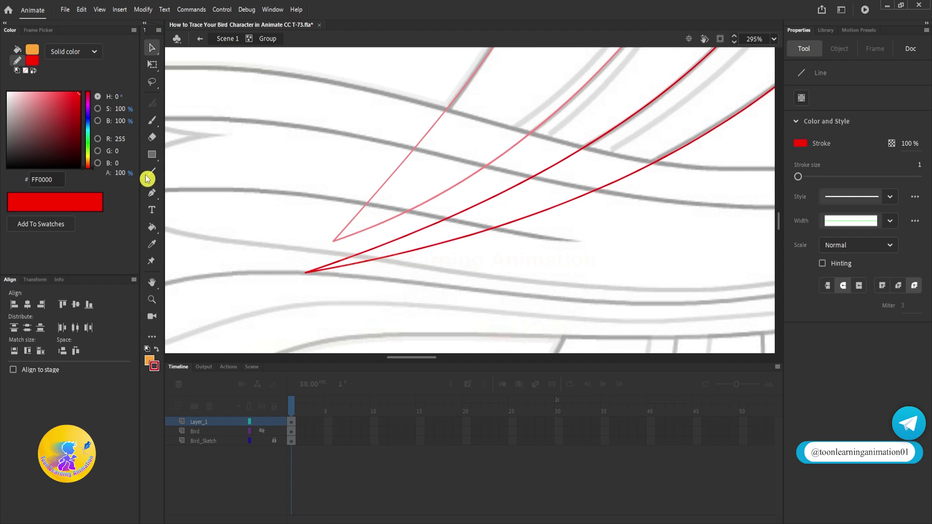
drag(348, 257, 353, 269)
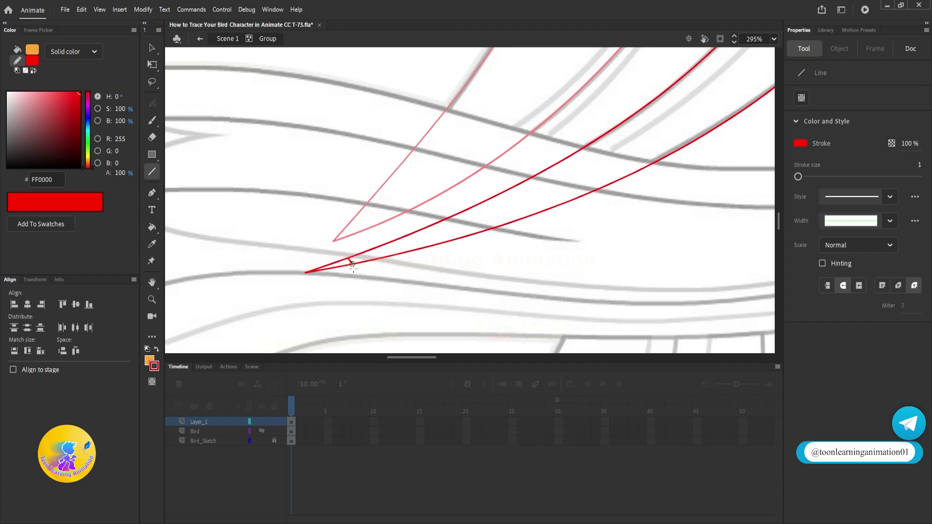
key(v)
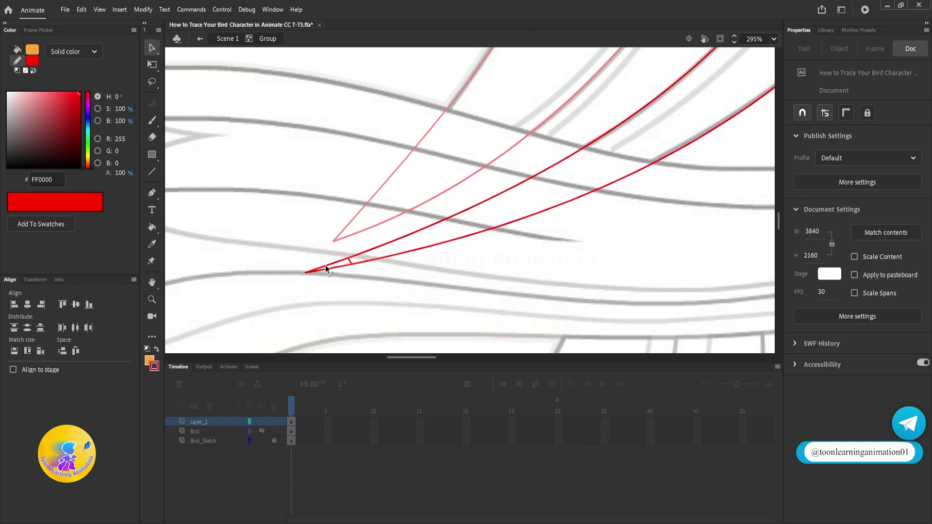
click(328, 266)
key(Delete)
Bend the short end line outward to round the lower long feather's tip, and leave the group
scroll(351, 262, up, 4)
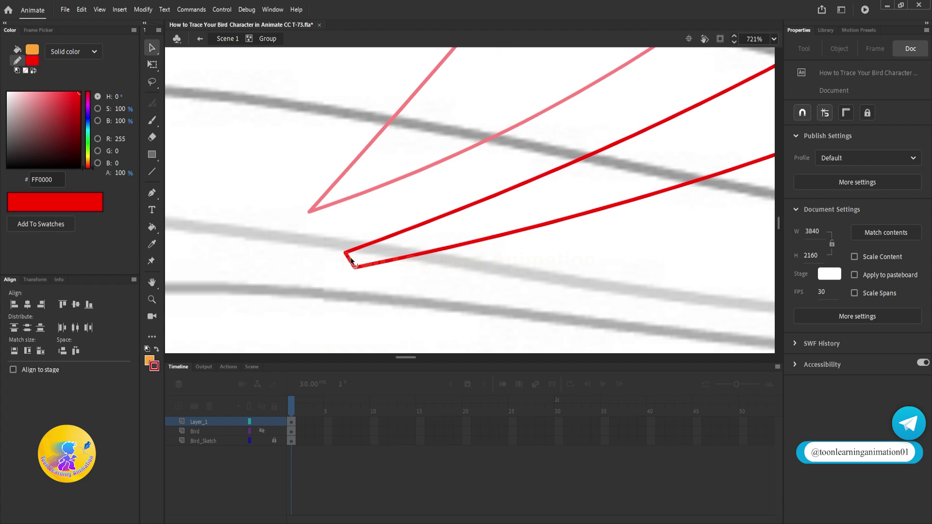
drag(345, 252, 316, 268)
scroll(315, 270, down, 7)
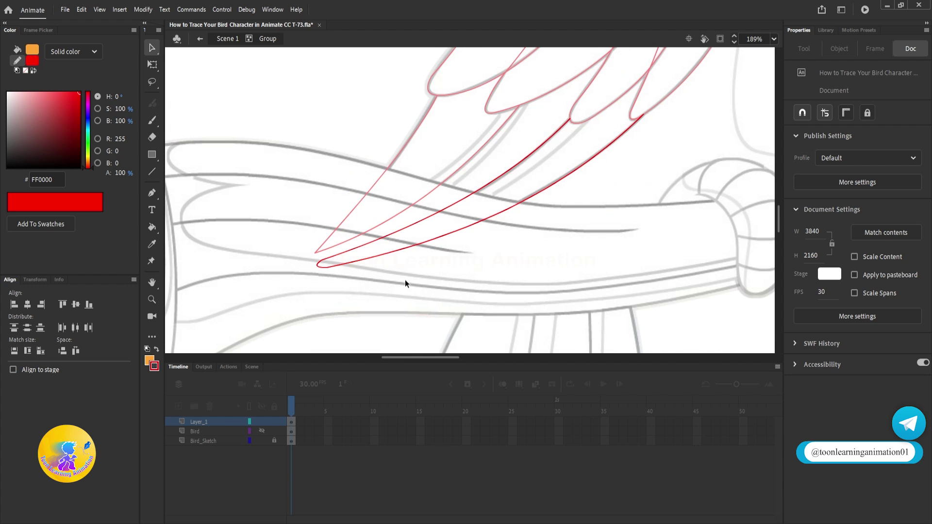
scroll(340, 243, up, 4)
double_click(363, 234)
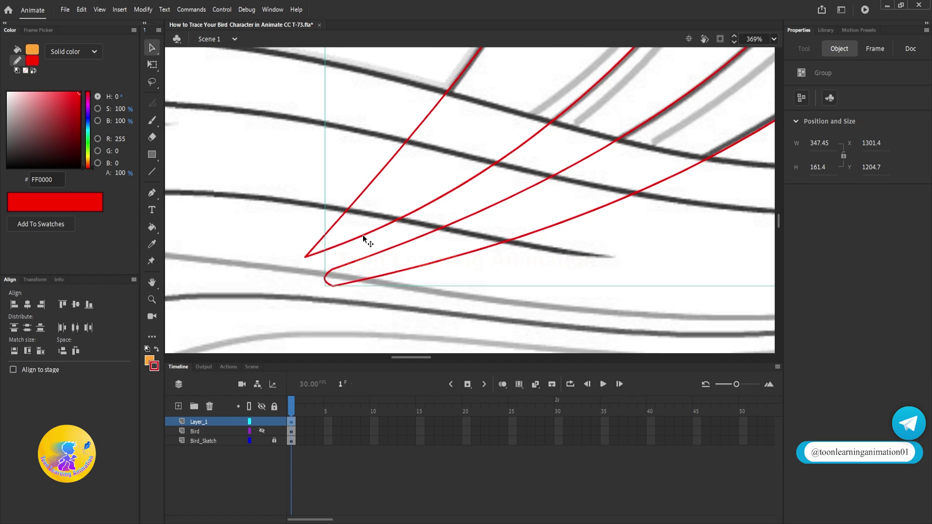
Round the upper long feather's tip inside its group with a short curved line across the end, removing both excess segments and exiting the group
double_click(363, 234)
scroll(298, 238, up, 3)
click(299, 229)
key(n)
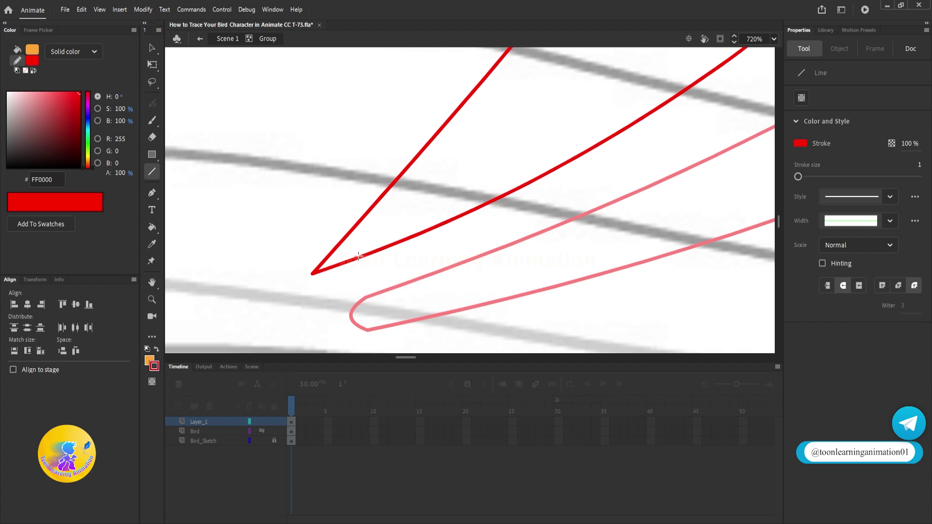
drag(342, 240, 358, 257)
ctrl+click(316, 272)
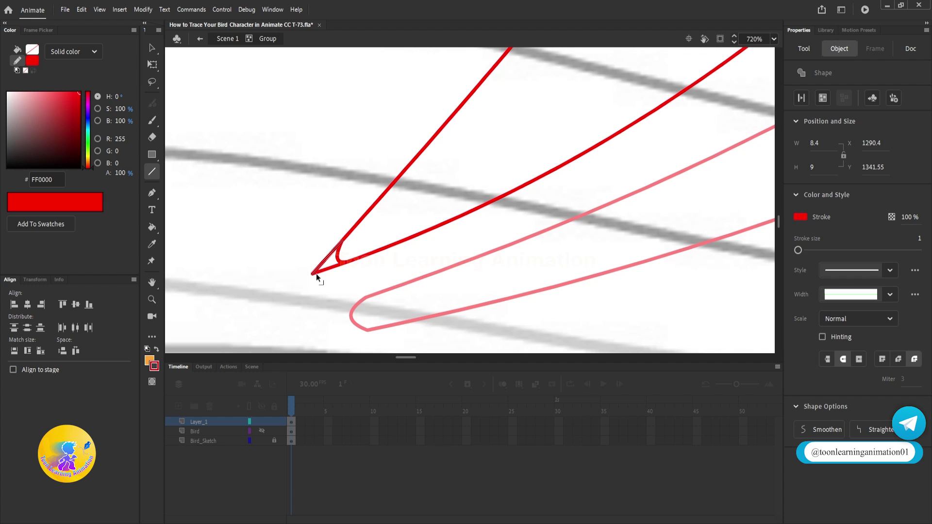
key(Delete)
key(v)
click(331, 267)
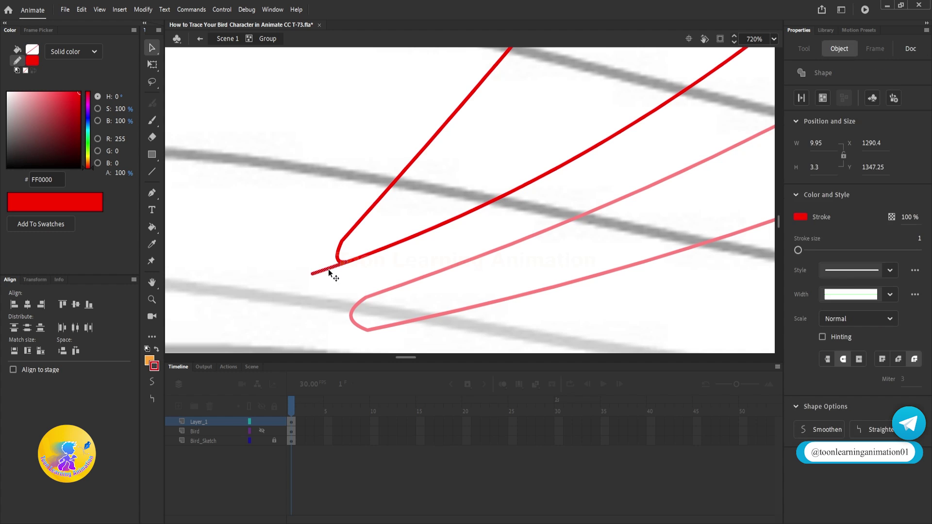
key(Delete)
scroll(329, 278, down, 6)
double_click(481, 324)
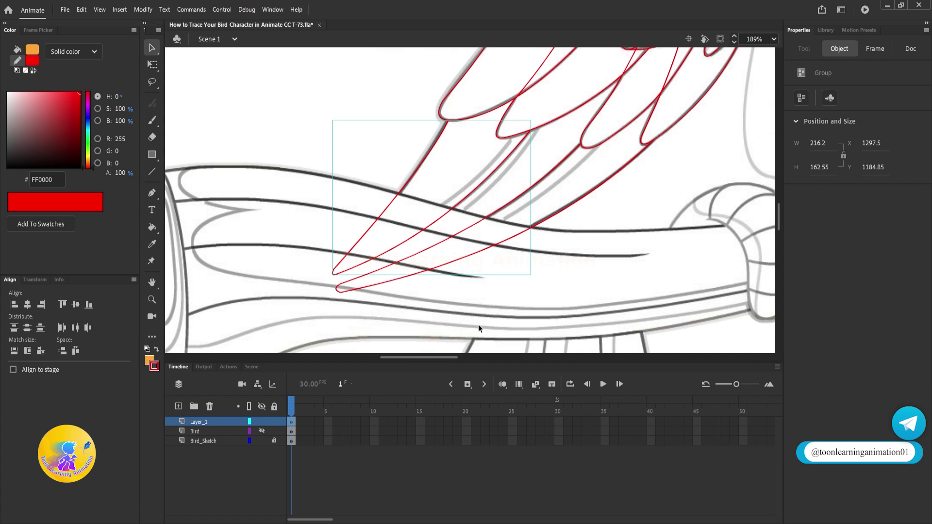
click(478, 324)
Copy the upper edge line out of the lower long feather's group and paste it in place in the main scene
double_click(493, 208)
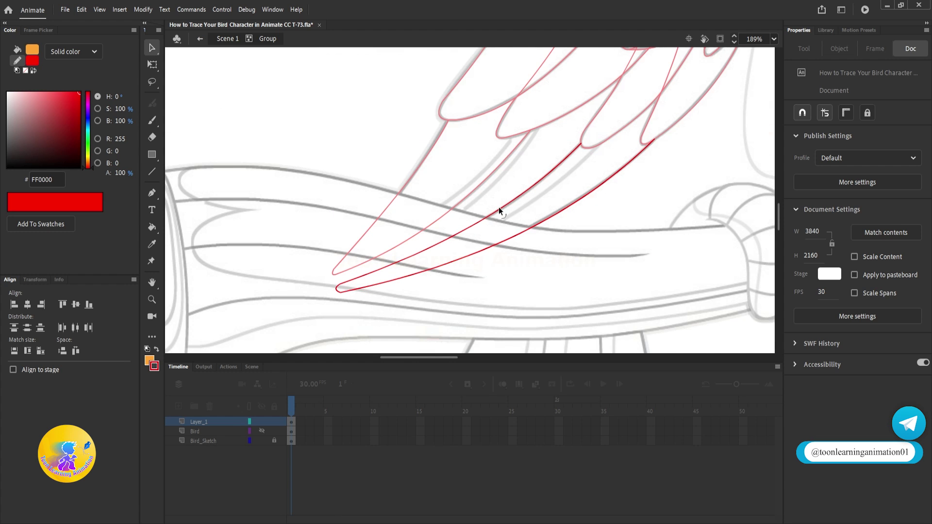
click(491, 214)
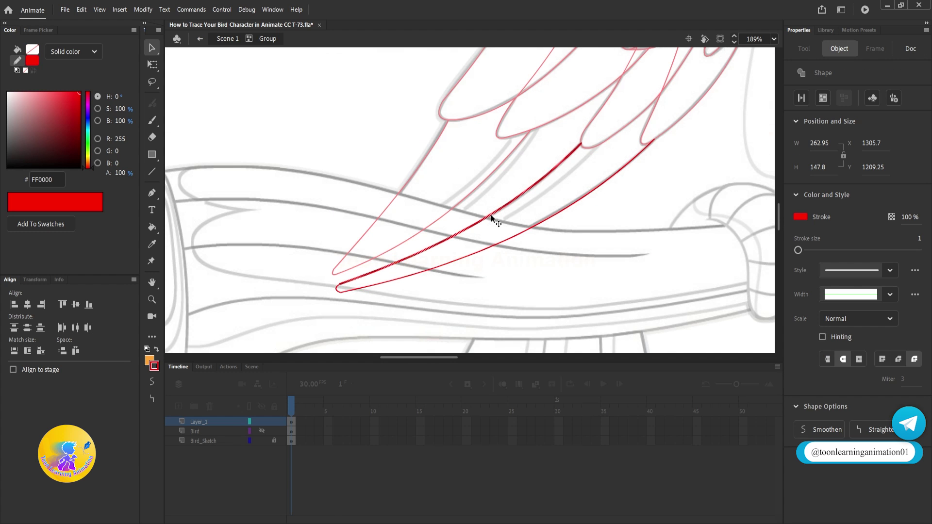
double_click(590, 256)
click(553, 197)
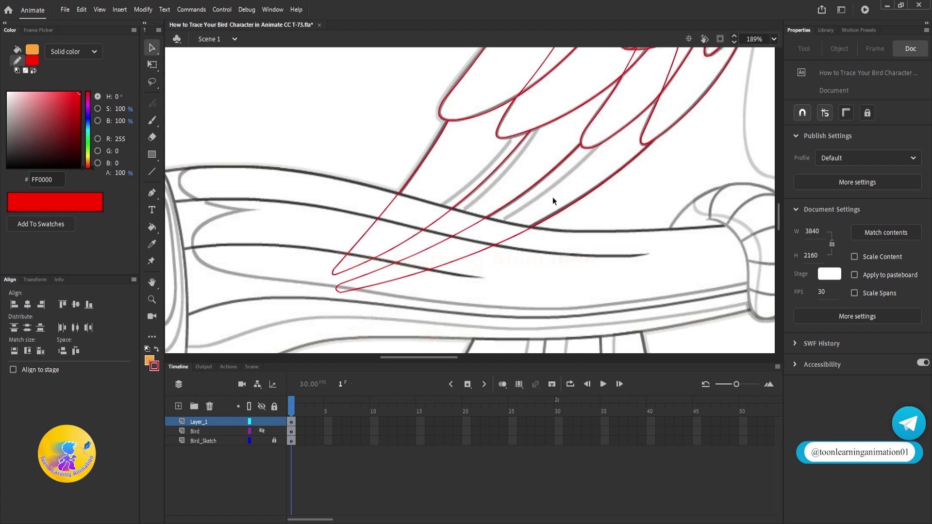
click(493, 206)
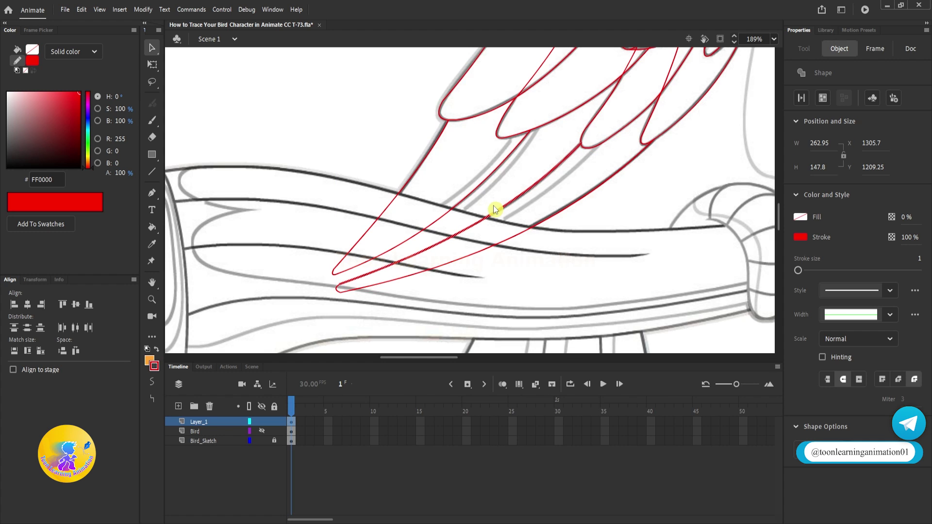
Copy the inner edge line out of the upper long feather's group and paste it in place in the main scene
double_click(459, 202)
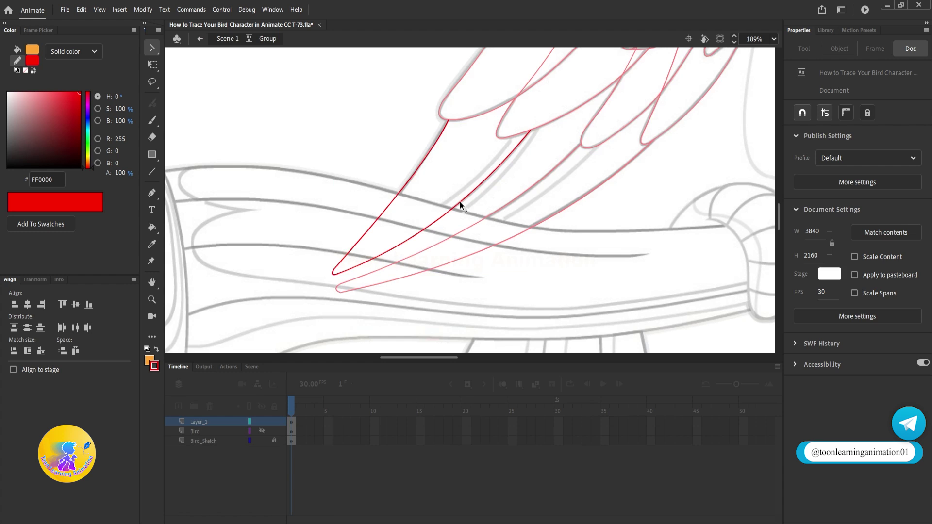
click(459, 201)
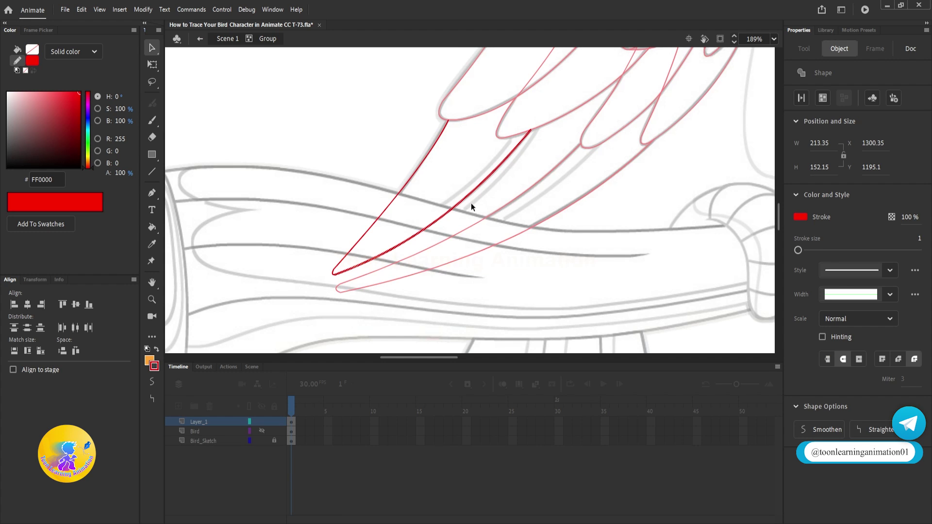
double_click(470, 202)
click(475, 207)
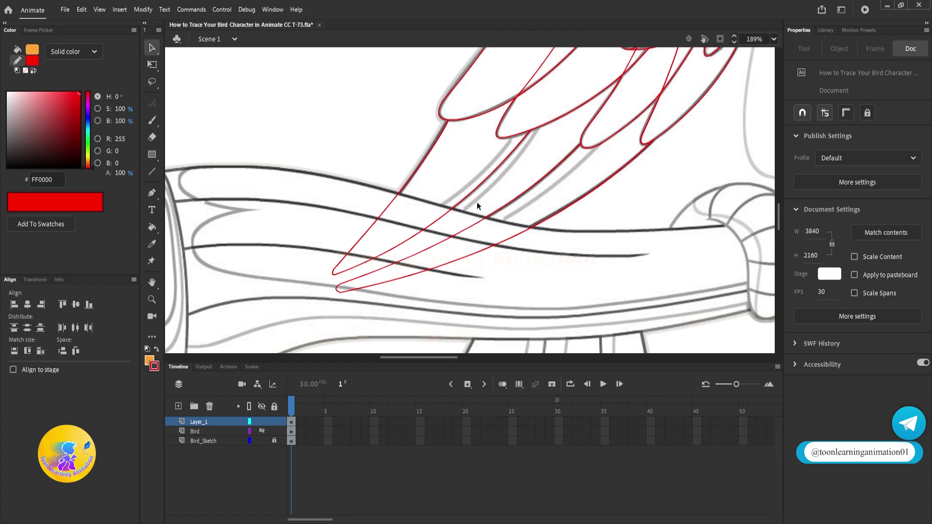
click(476, 202)
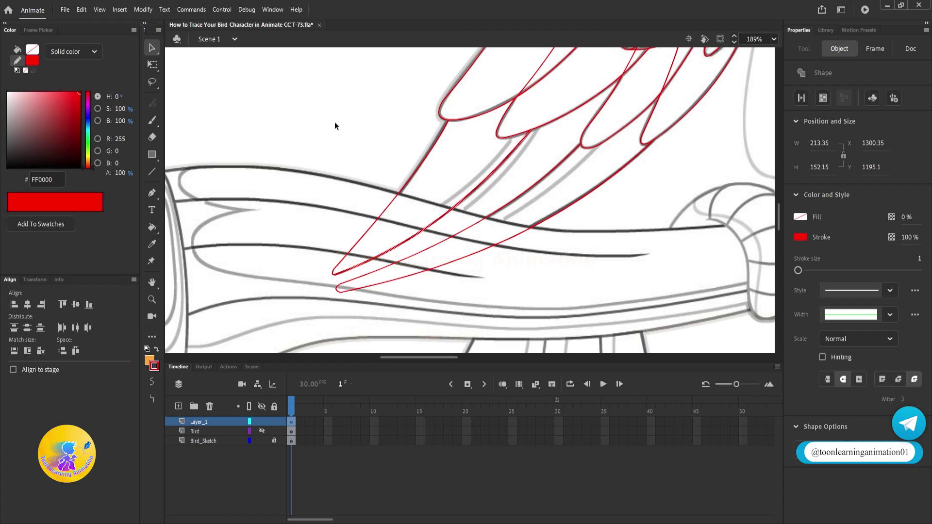
Select only the two pasted edge lines, excluding the surrounding feather groups, and group them as the middle long feather
mouse_move(261, 97)
mouse_down()
mouse_move(443, 225)
mouse_move(659, 334)
mouse_up()
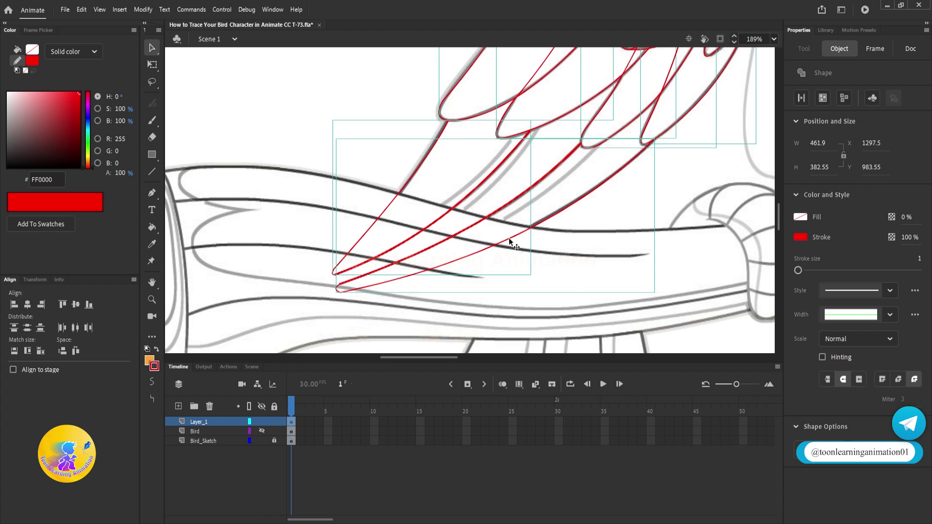
shift+click(508, 237)
shift+click(367, 230)
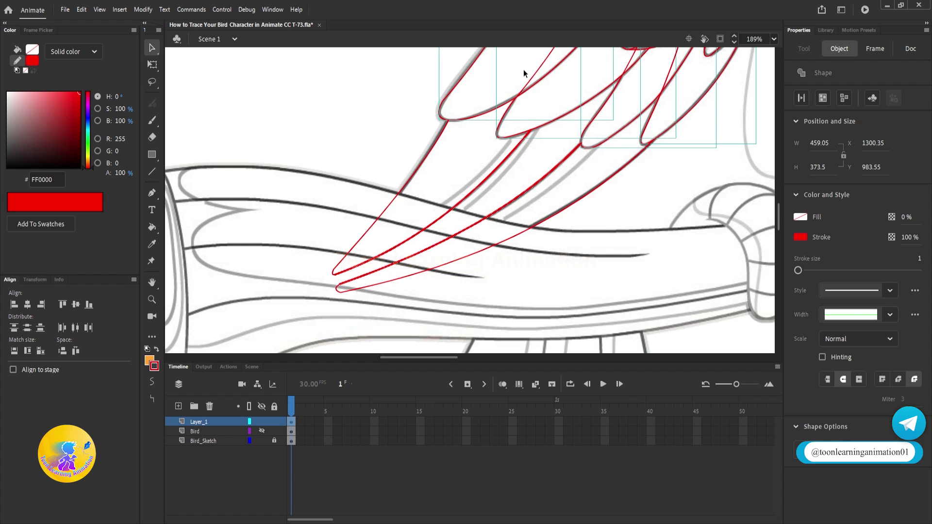
shift+click(502, 124)
shift+click(642, 141)
shift+click(487, 114)
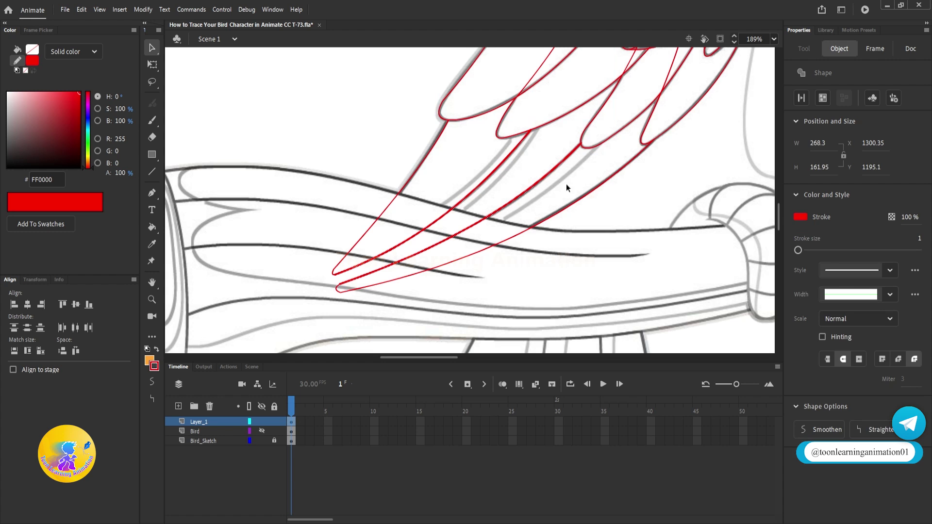
key(ctrl+g)
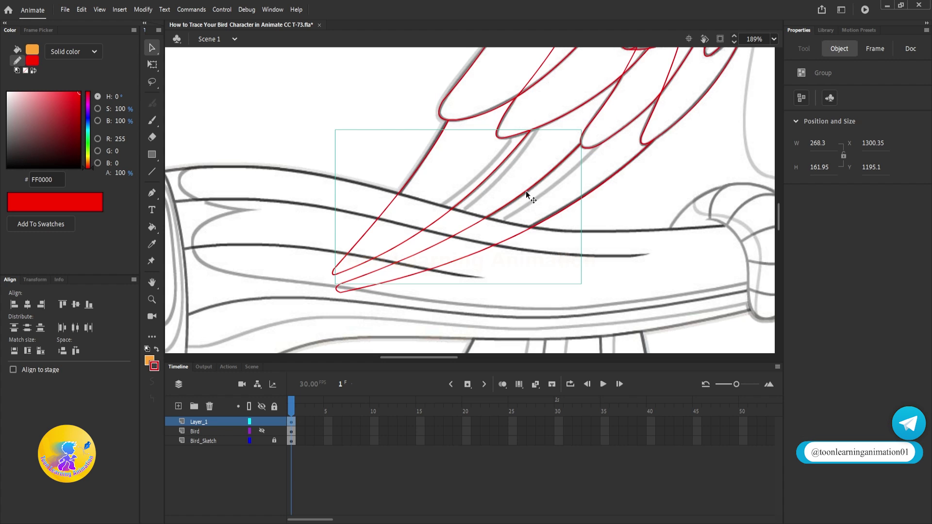
Inside the new middle feather group, bend the upper line outward and join the two lines' lower ends into a tip
double_click(491, 212)
click(520, 278)
scroll(366, 283, up, 2)
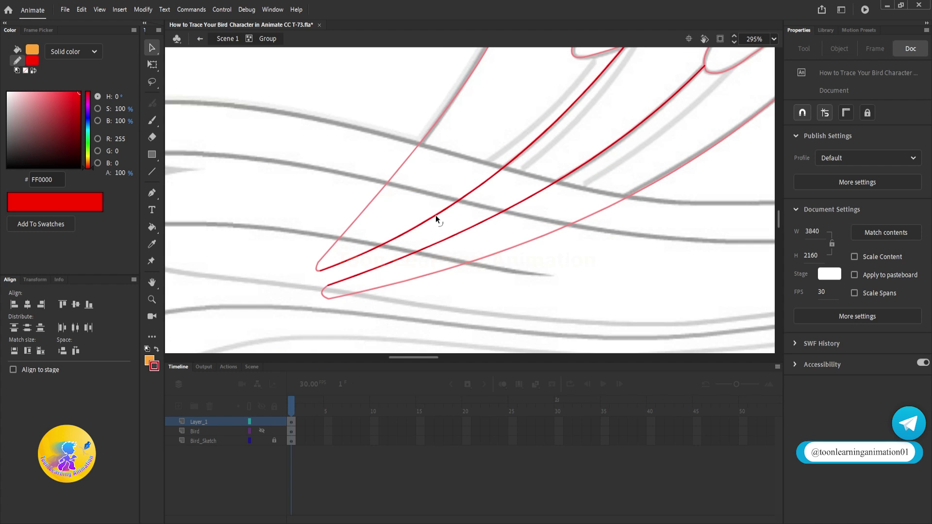
drag(435, 217, 416, 194)
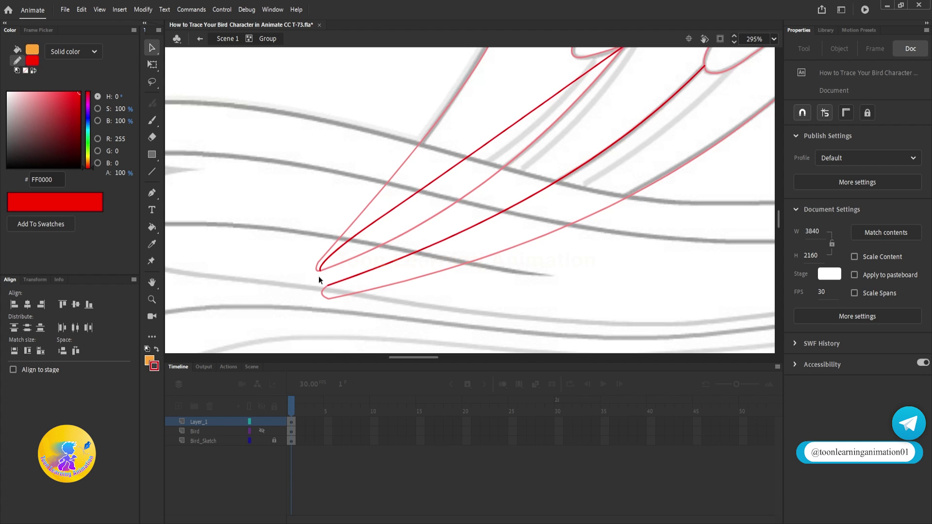
drag(320, 273, 354, 271)
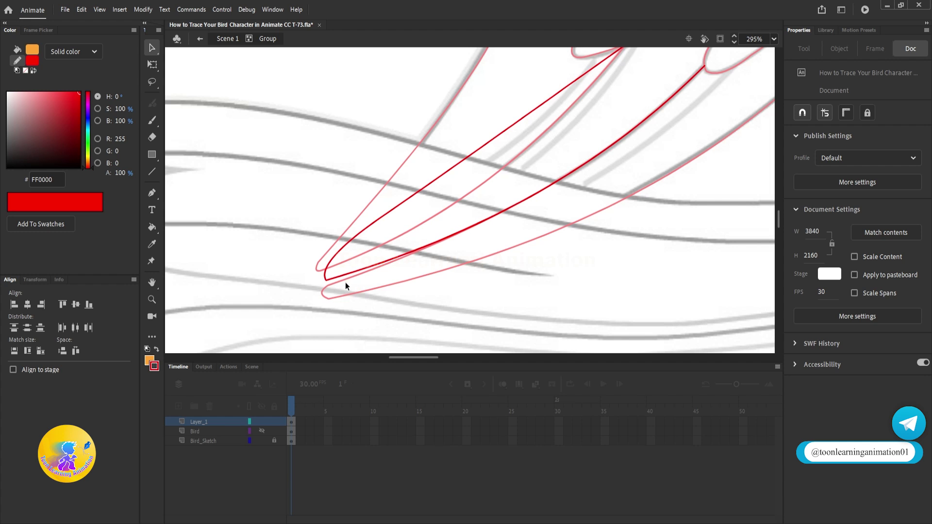
Refine the curve of the middle long feather's upper edge and reshape its tip between the two neighbouring feathers
scroll(345, 281, down, 2)
scroll(436, 194, up, 2)
drag(415, 219, 427, 228)
drag(539, 193, 582, 165)
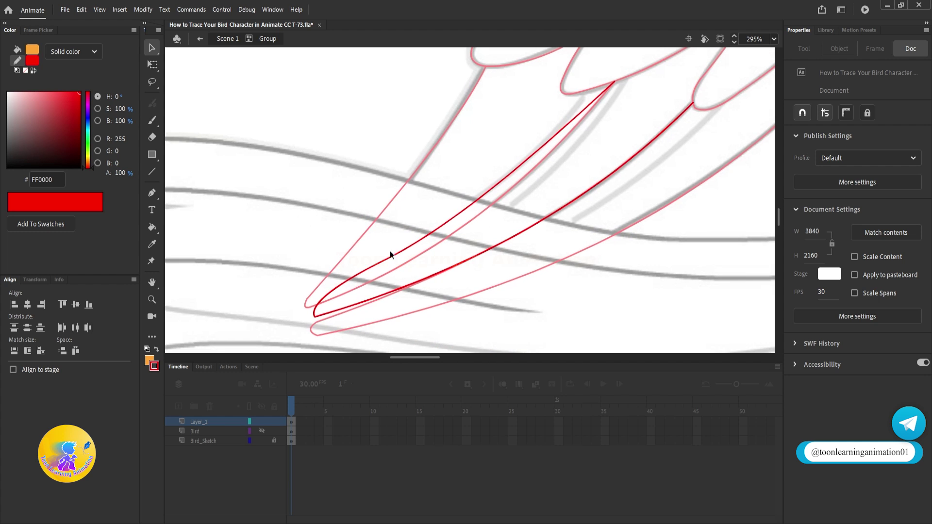
scroll(307, 317, up, 3)
drag(322, 315, 305, 331)
scroll(318, 266, down, 5)
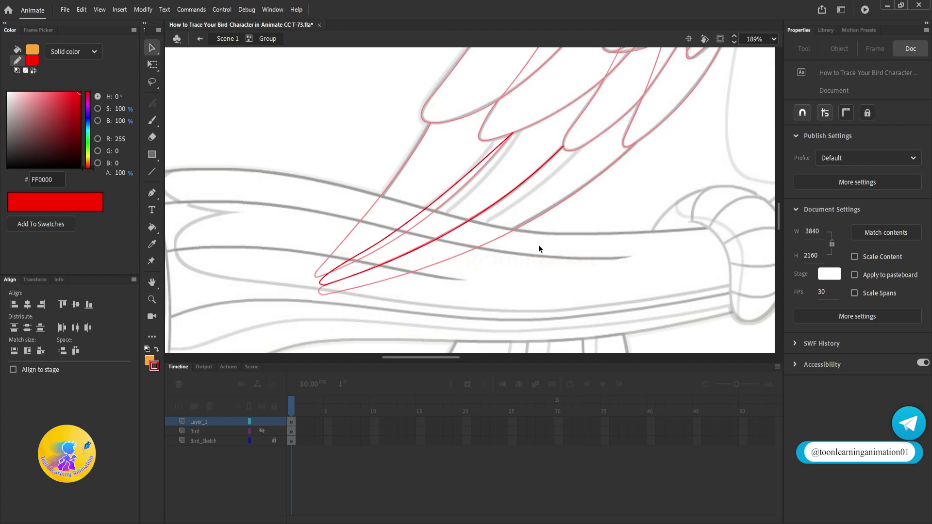
drag(538, 244, 516, 292)
scroll(540, 188, up, 2)
scroll(585, 179, down, 2)
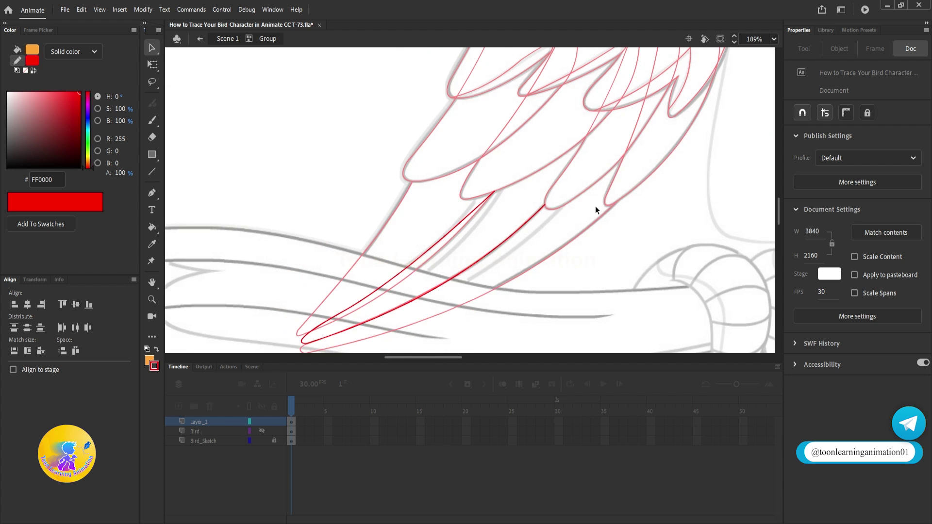
drag(595, 206, 562, 246)
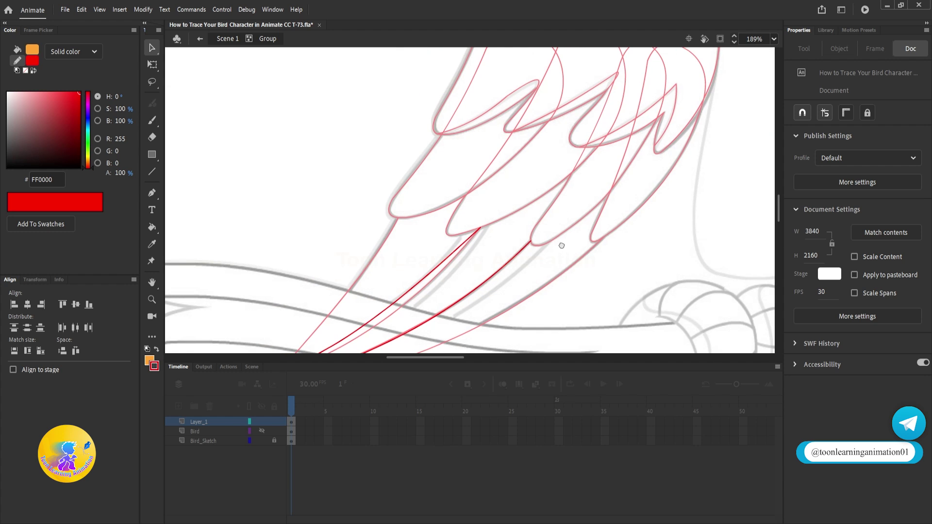
Extend the middle long feather's two edges up beneath the feathers above and close them with a rounded top
click(152, 171)
mouse_move(530, 242)
mouse_down()
mouse_move(603, 162)
mouse_move(624, 121)
mouse_move(566, 105)
mouse_move(479, 226)
mouse_up()
drag(528, 158, 590, 168)
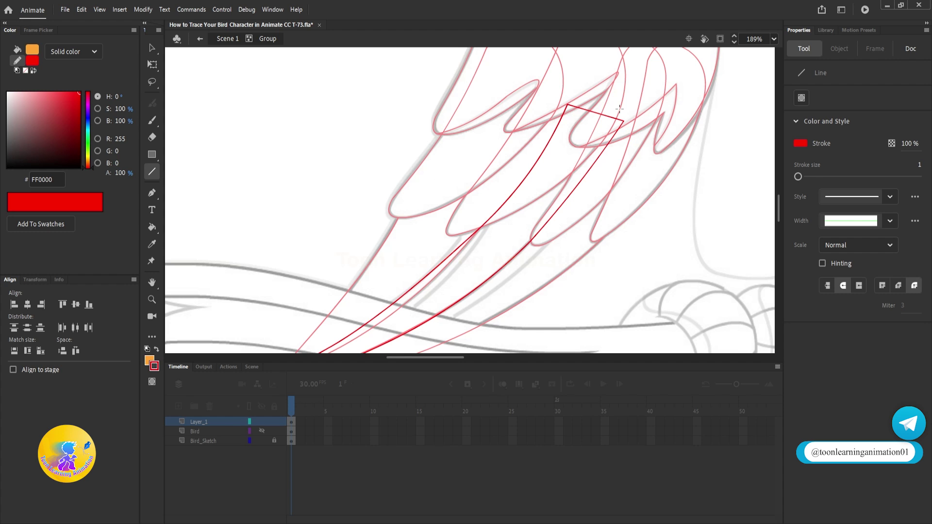
key(v)
drag(587, 124, 607, 161)
scroll(566, 173, up, 2)
scroll(552, 140, down, 5)
scroll(500, 239, up, 2)
Inside the lowest long feather's group, extend both edges up beneath the upper feathers and close them with a curved top
double_click(547, 238)
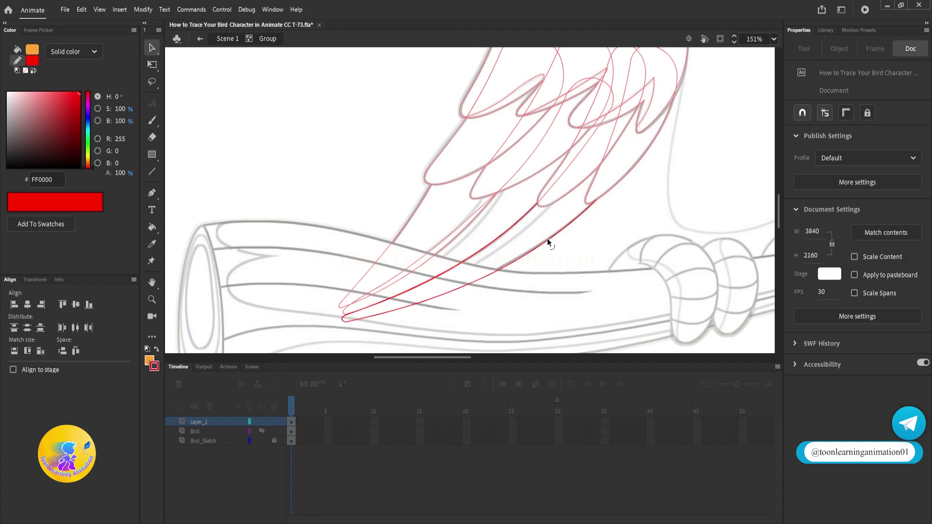
mouse_move(638, 196)
mouse_down()
mouse_move(618, 221)
mouse_move(628, 135)
mouse_move(569, 155)
mouse_up()
key(n)
drag(568, 156, 517, 225)
drag(545, 187, 547, 190)
mouse_move(603, 177)
mouse_down()
mouse_move(615, 174)
mouse_move(592, 128)
mouse_up()
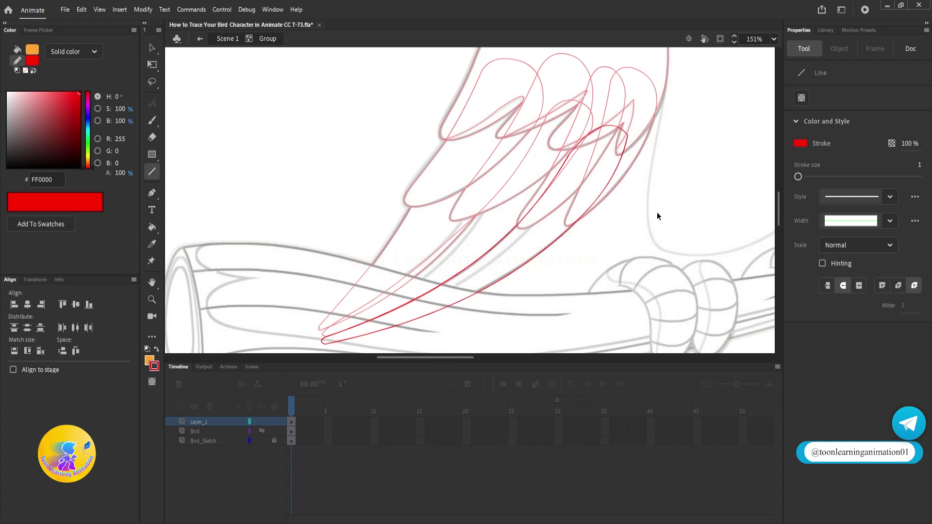
double_click(656, 212)
Inside the upper long feather's group, extend both edges upward and close them with a rounded top
double_click(394, 238)
mouse_move(477, 214)
mouse_down()
mouse_move(522, 140)
mouse_move(518, 130)
mouse_move(474, 116)
mouse_up()
drag(411, 206, 474, 117)
drag(430, 178, 442, 156)
drag(502, 166, 508, 162)
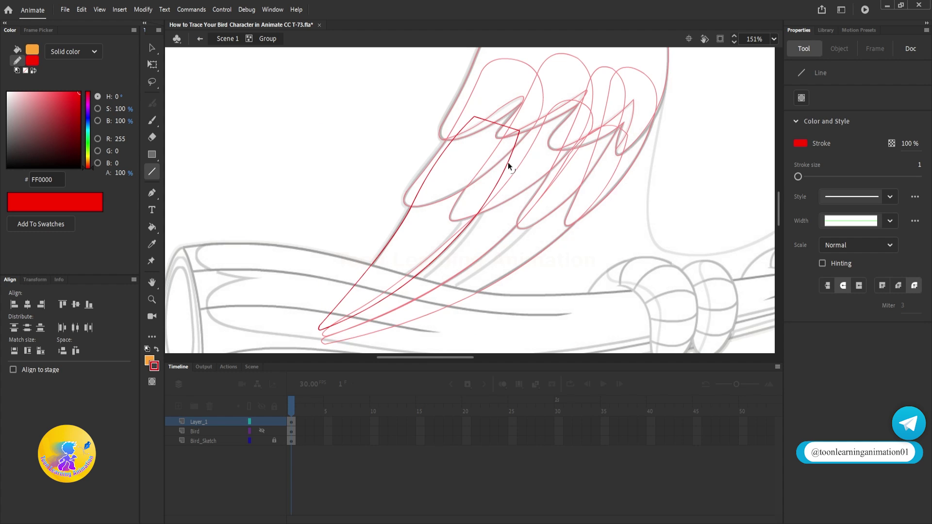
drag(499, 124, 508, 97)
double_click(526, 266)
scroll(526, 266, down, 2)
scroll(470, 263, up, 2)
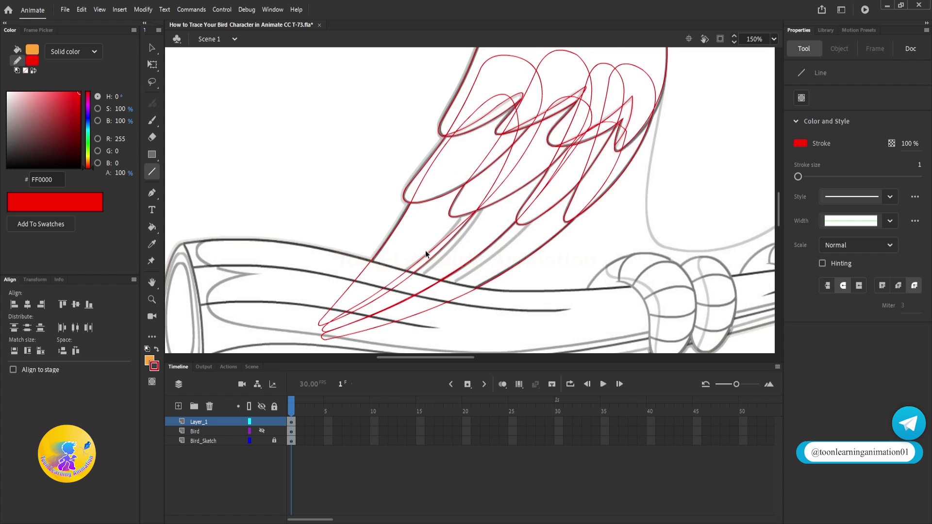
Inside the lowest long feather's group, duplicate the upper edge line, offset it inward over the sketch's inner line, and adjust its upper part
key(v)
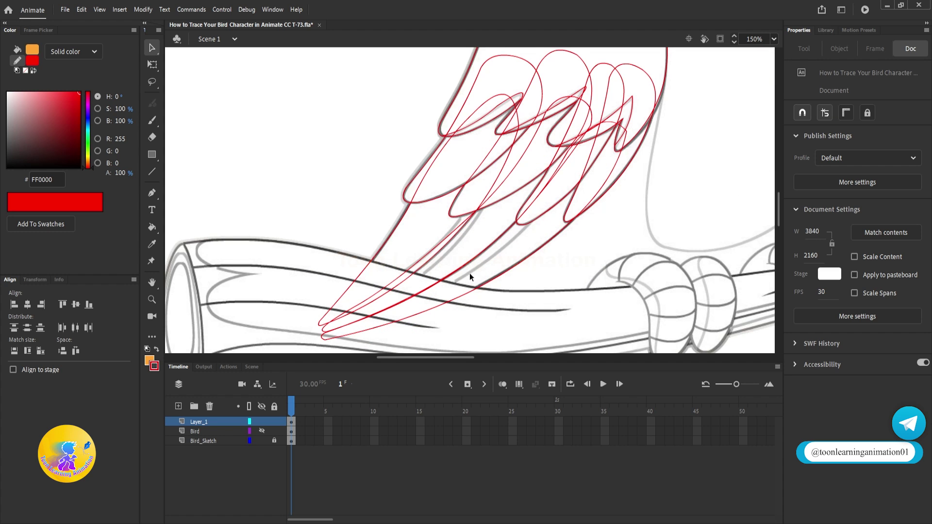
scroll(467, 275, up, 2)
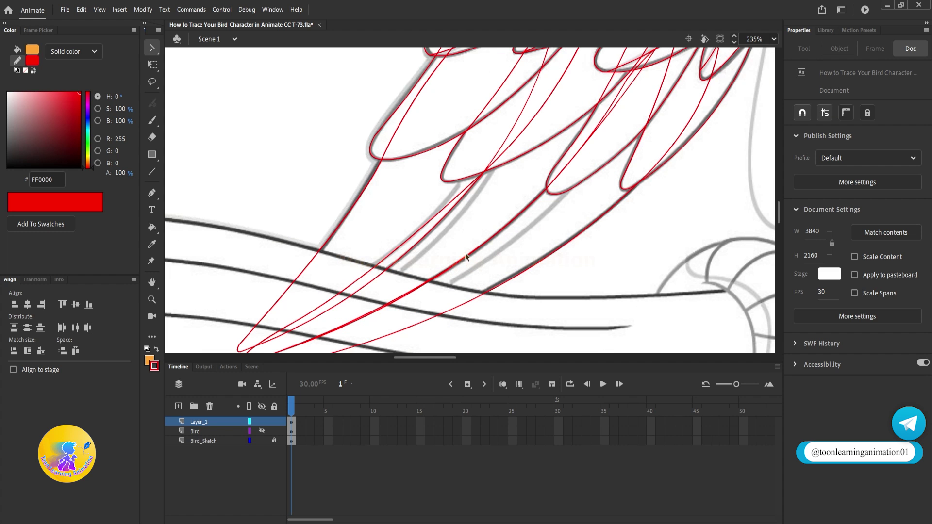
double_click(503, 283)
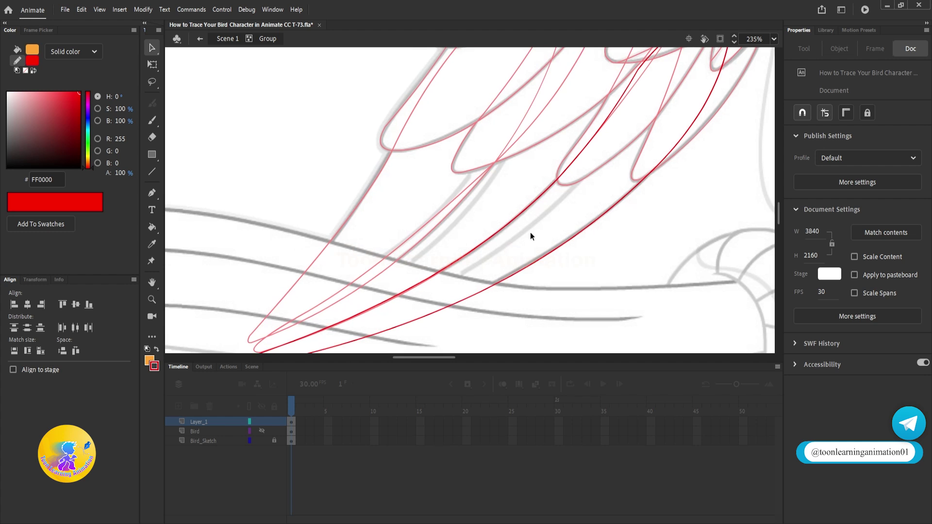
click(491, 240)
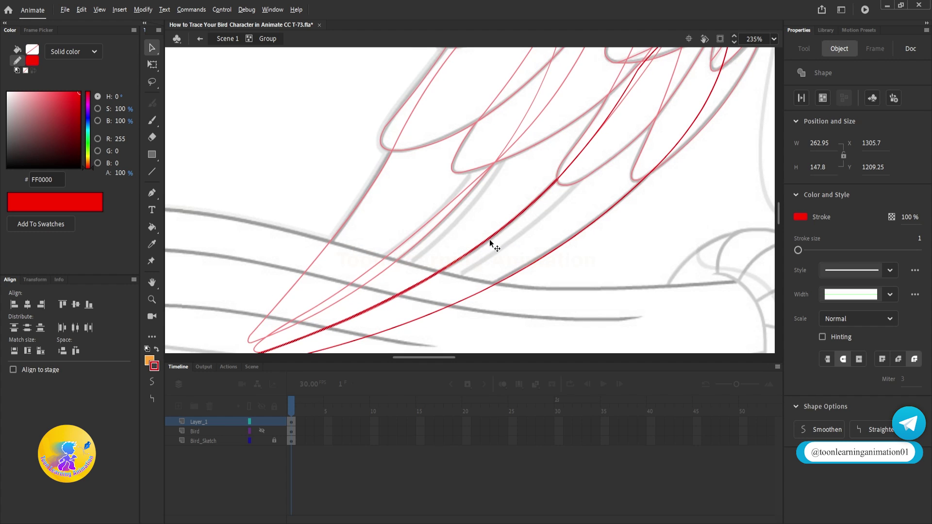
drag(489, 239, 500, 247)
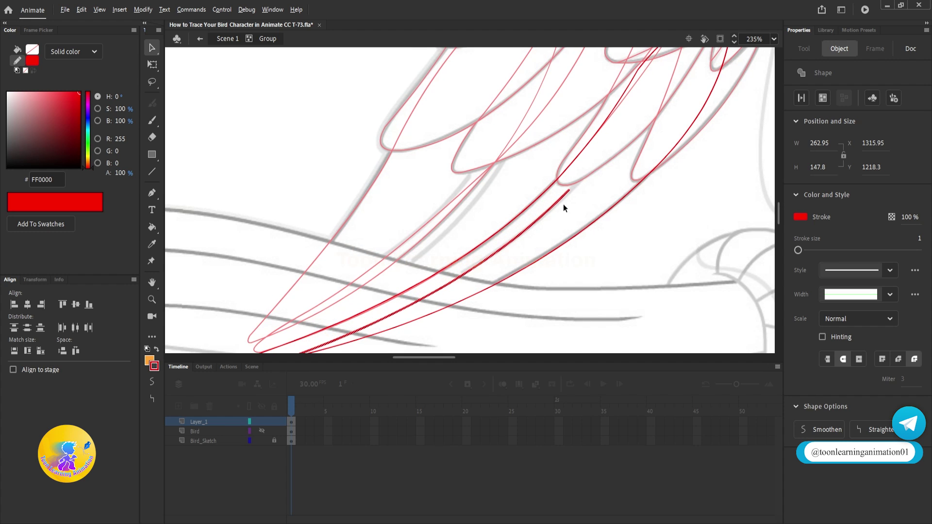
drag(580, 188, 550, 235)
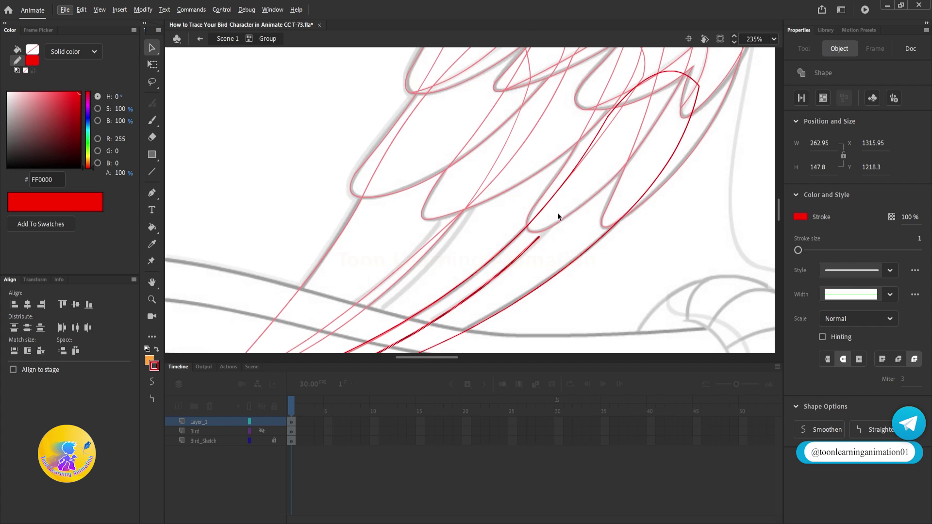
click(543, 209)
drag(544, 210, 553, 220)
Bring the lowest feather's inner line down to meet the feather tip and remove the excess at its end
click(679, 256)
mouse_move(693, 57)
mouse_down()
mouse_move(691, 212)
mouse_move(680, 216)
mouse_up()
drag(606, 286, 638, 217)
scroll(630, 250, down, 3)
scroll(515, 285, up, 3)
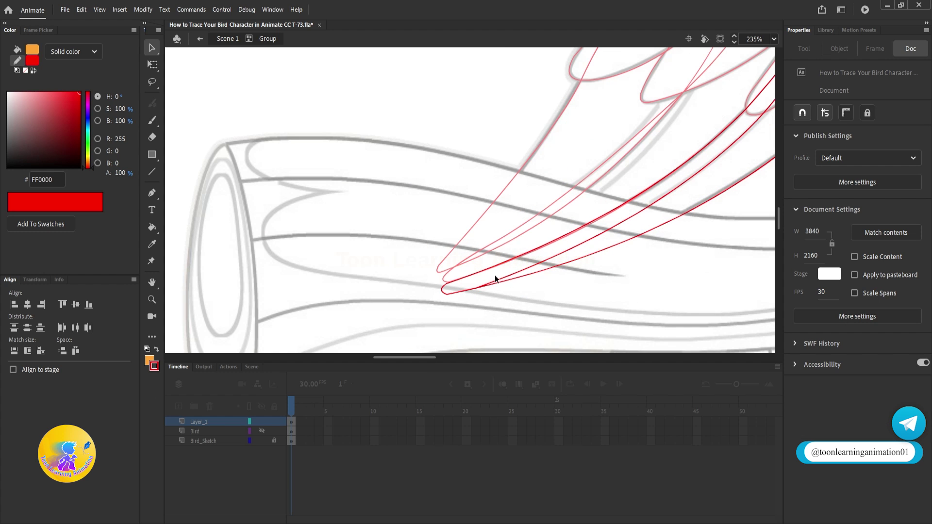
mouse_move(496, 274)
mouse_down()
mouse_move(513, 277)
mouse_move(445, 288)
mouse_up()
key(Delete)
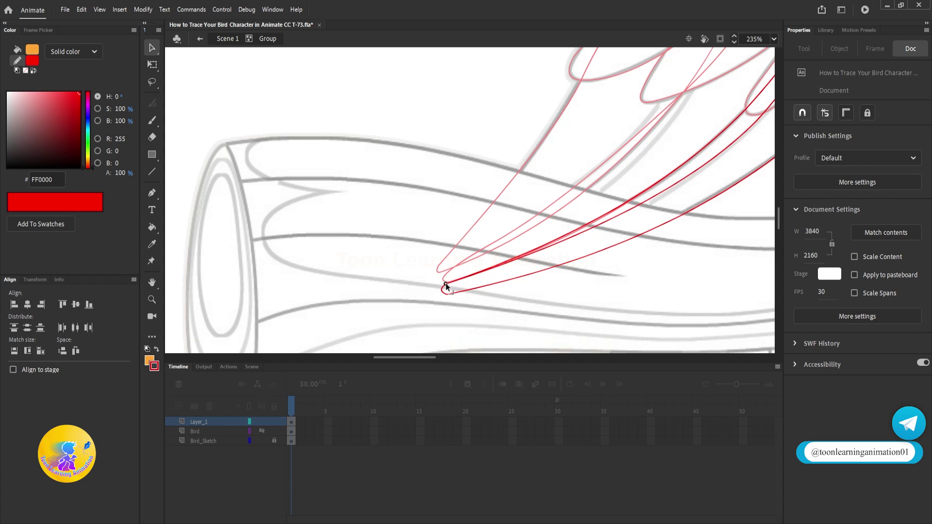
drag(660, 259, 590, 296)
double_click(591, 296)
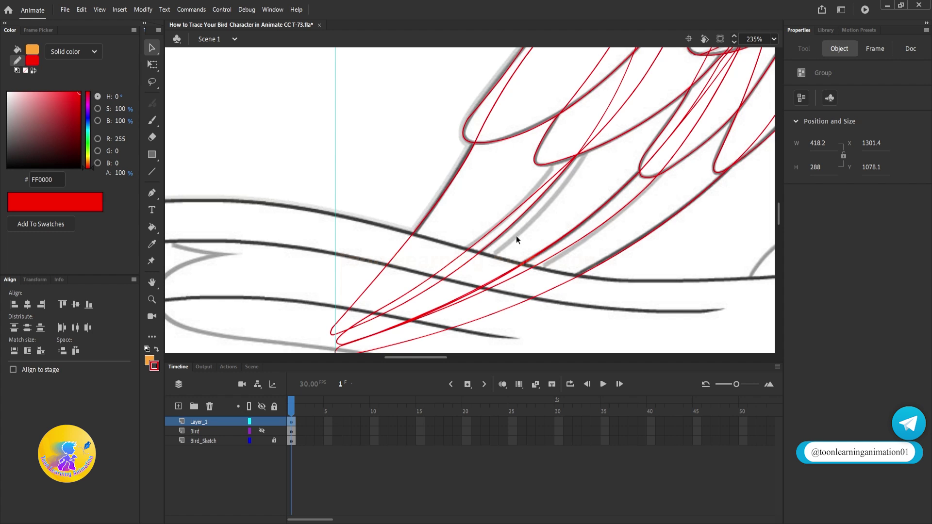
Open the middle long feather's group for editing with the Line tool ready
click(505, 216)
double_click(505, 216)
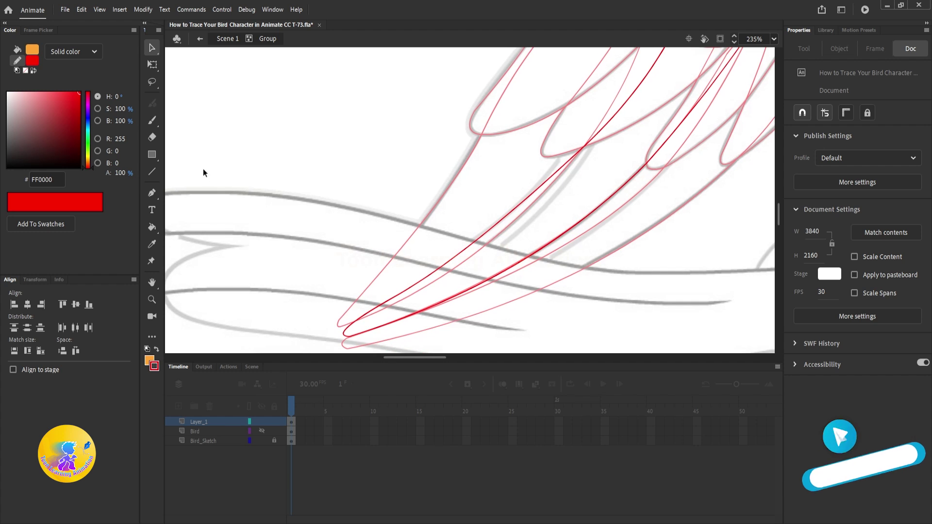
click(152, 171)
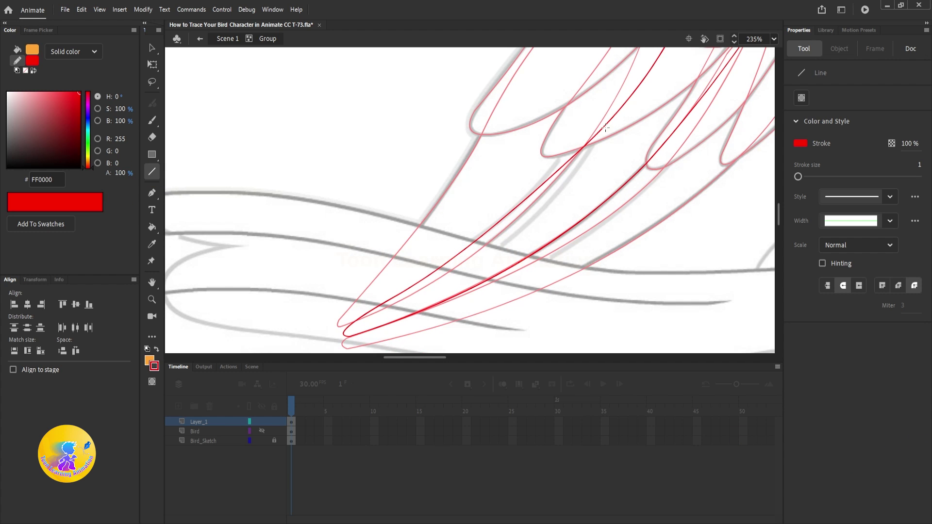
drag(602, 132, 442, 281)
mouse_move(473, 252)
mouse_down()
mouse_move(496, 264)
mouse_move(553, 180)
mouse_up()
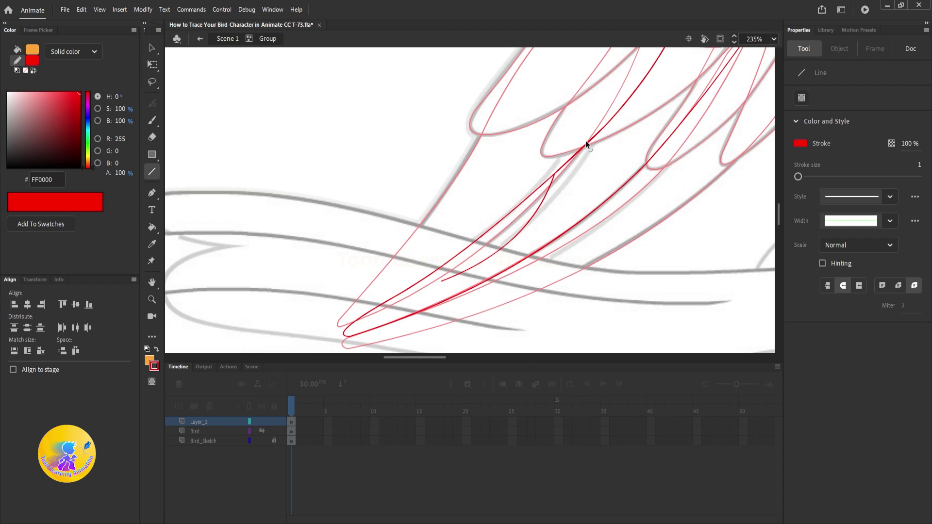
key(ctrl+z)
key(ctrl+z)
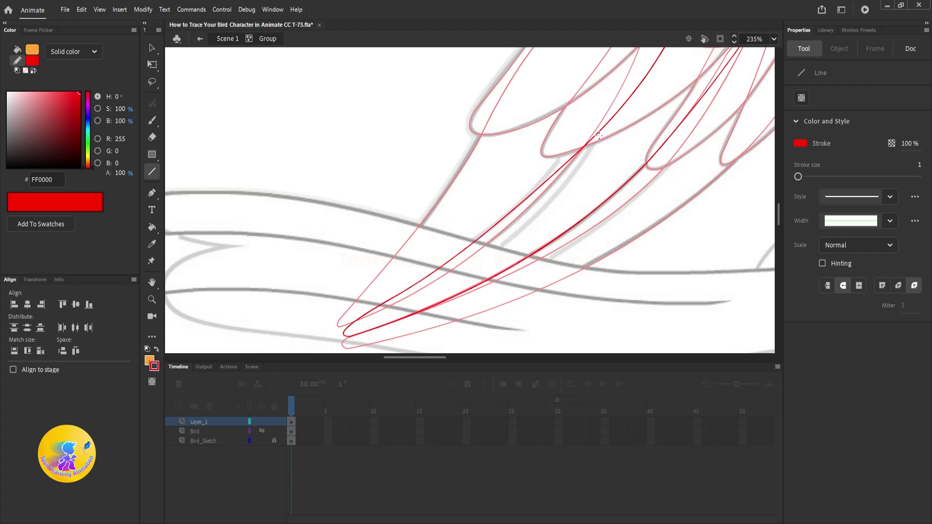
Draw a curved inner line through the middle long feather in connected segments, following the sketch down to its tip
mouse_move(602, 130)
mouse_down()
mouse_move(534, 227)
mouse_move(511, 238)
mouse_up()
drag(540, 199, 551, 205)
drag(510, 238, 378, 316)
drag(471, 249, 453, 281)
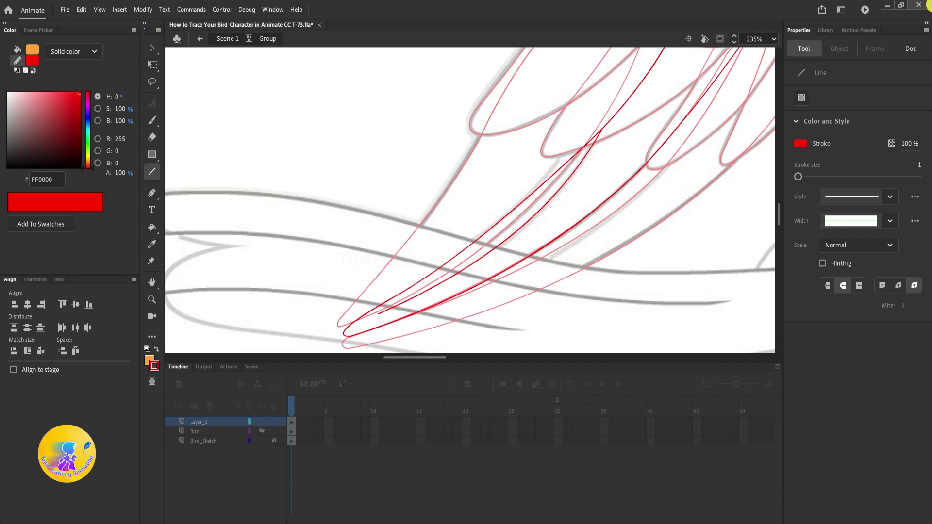
drag(378, 316, 360, 321)
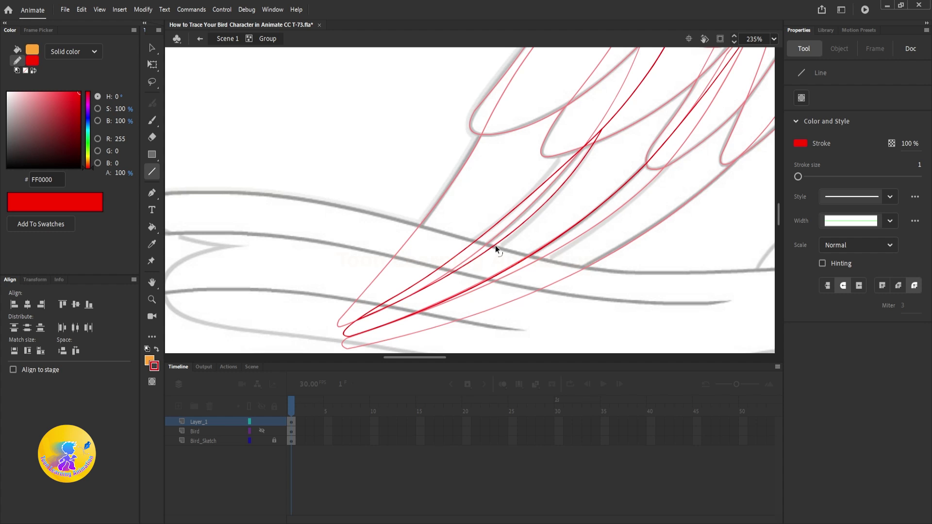
drag(495, 247, 482, 256)
Adjust the upper end of the middle feather's inner line where it meets the edge and delete the stray segments there
scroll(580, 194, up, 1)
key(v)
scroll(603, 185, up, 3)
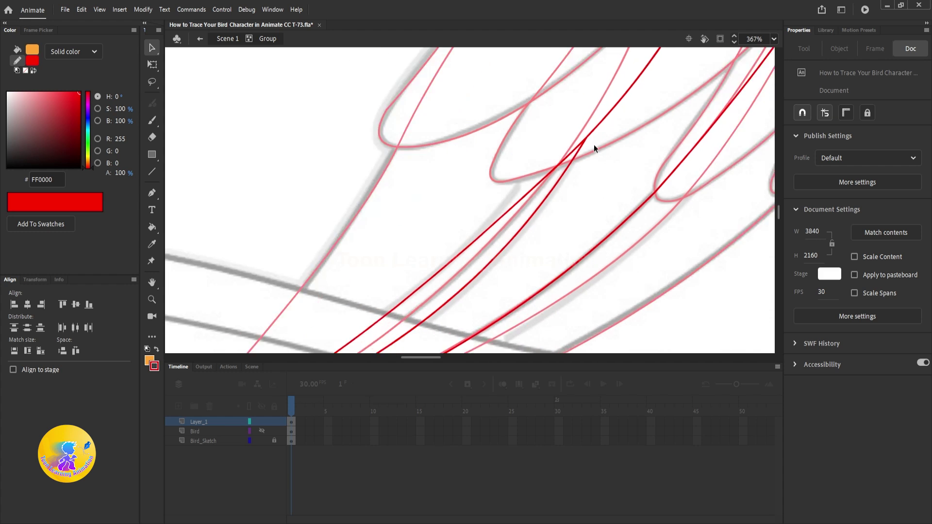
key(Delete)
mouse_move(558, 171)
mouse_down()
mouse_move(532, 228)
mouse_move(523, 193)
mouse_move(541, 173)
mouse_up()
click(572, 160)
key(Delete)
scroll(487, 236, down, 2)
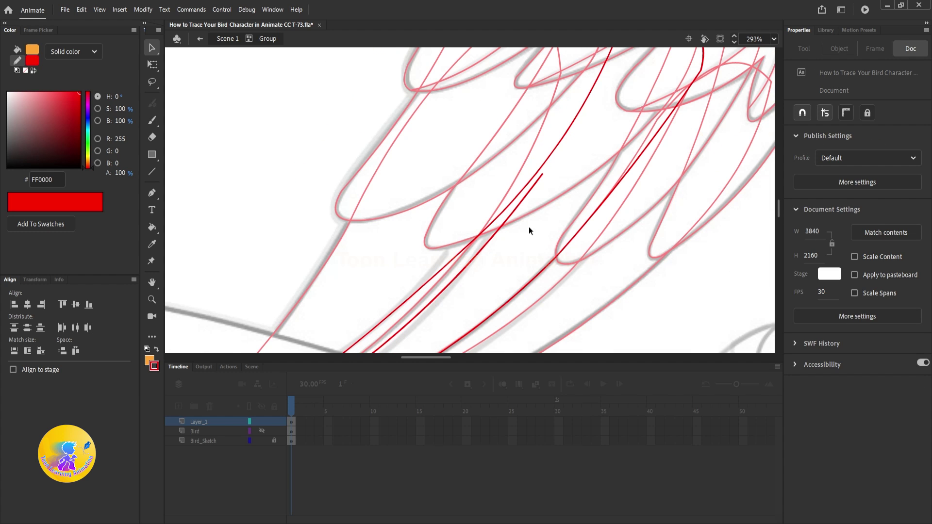
scroll(483, 269, down, 3)
scroll(465, 275, up, 2)
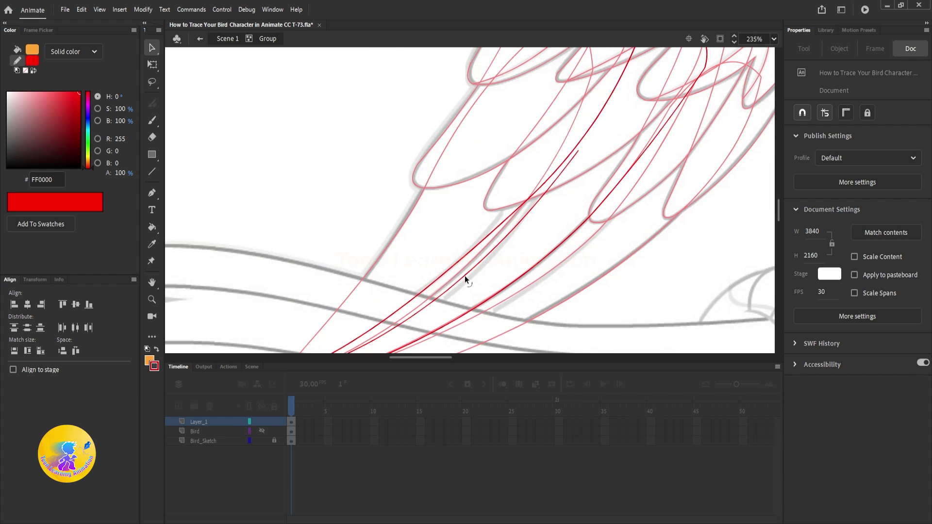
Inside the upper long feather's group, draw a line from the tip to the top of its inner edge and bend it along the sketch
double_click(355, 206)
double_click(395, 234)
drag(433, 241, 474, 201)
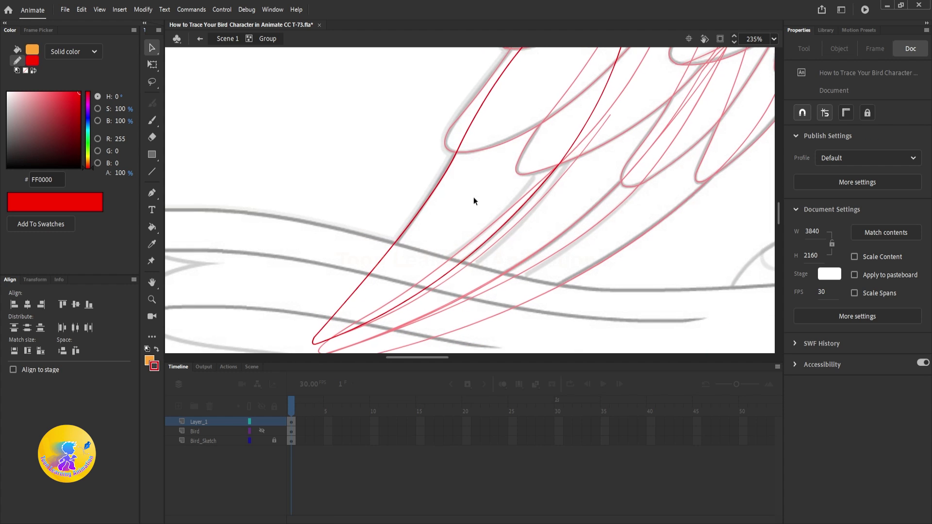
key(n)
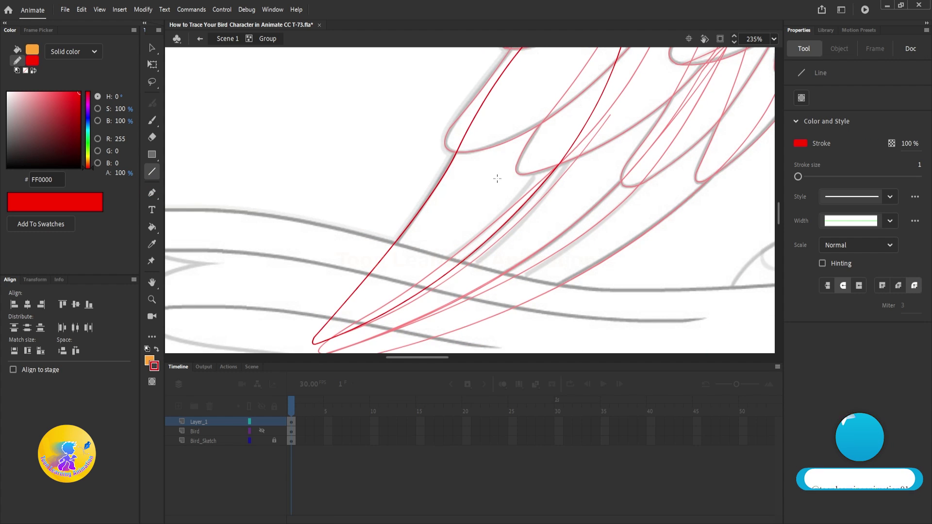
scroll(466, 231, down, 2)
drag(383, 297, 563, 117)
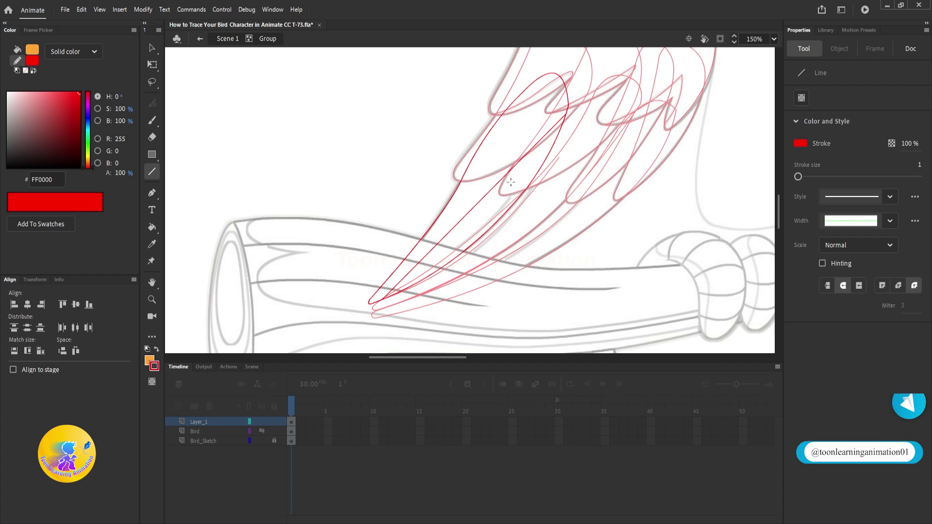
drag(490, 190, 508, 204)
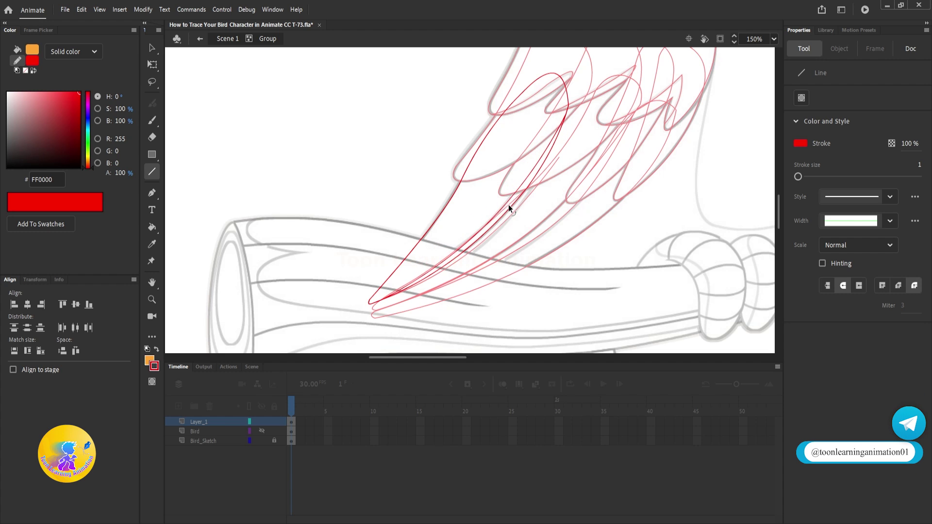
key(v)
double_click(373, 136)
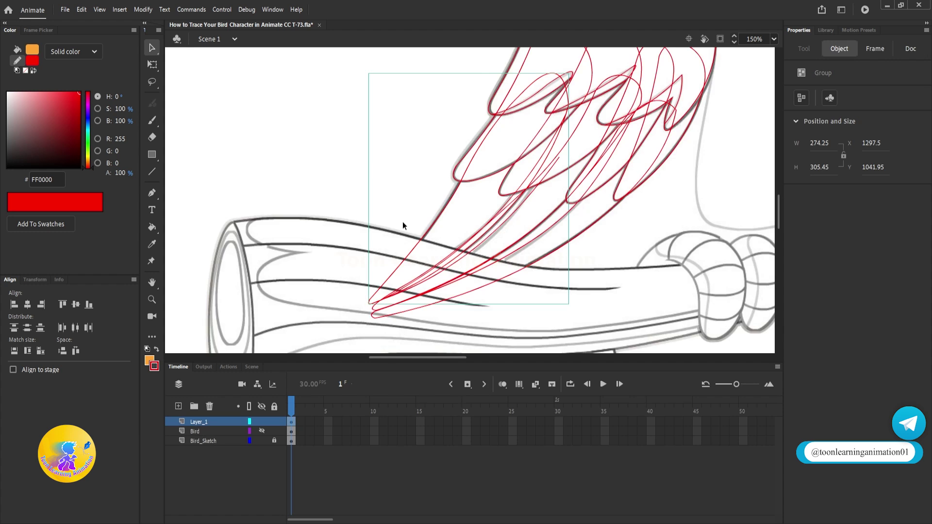
Select all of the near wing's outline groups and combine them into a single wing group
scroll(402, 222, down, 3)
drag(654, 171, 571, 229)
drag(254, 109, 457, 305)
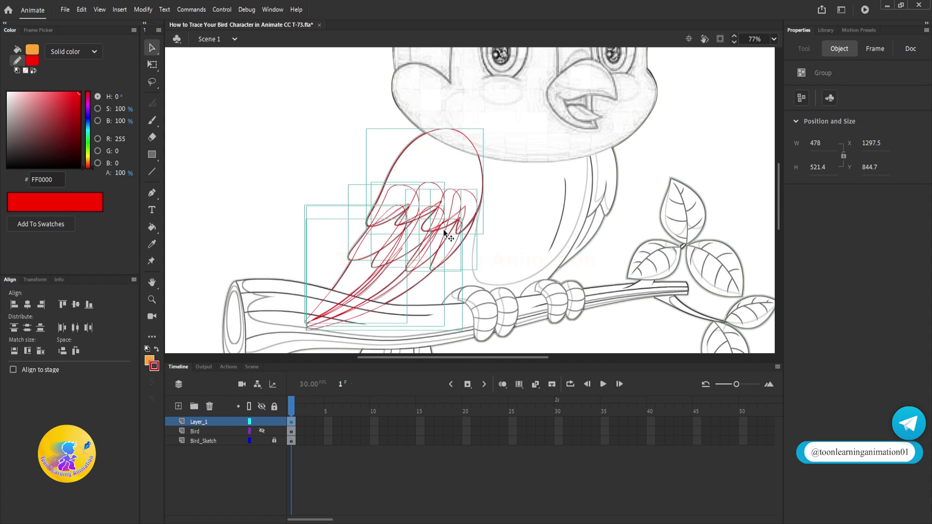
mouse_move(443, 223)
mouse_down()
mouse_move(412, 215)
mouse_move(370, 158)
mouse_move(445, 220)
mouse_up()
key(ctrl+g)
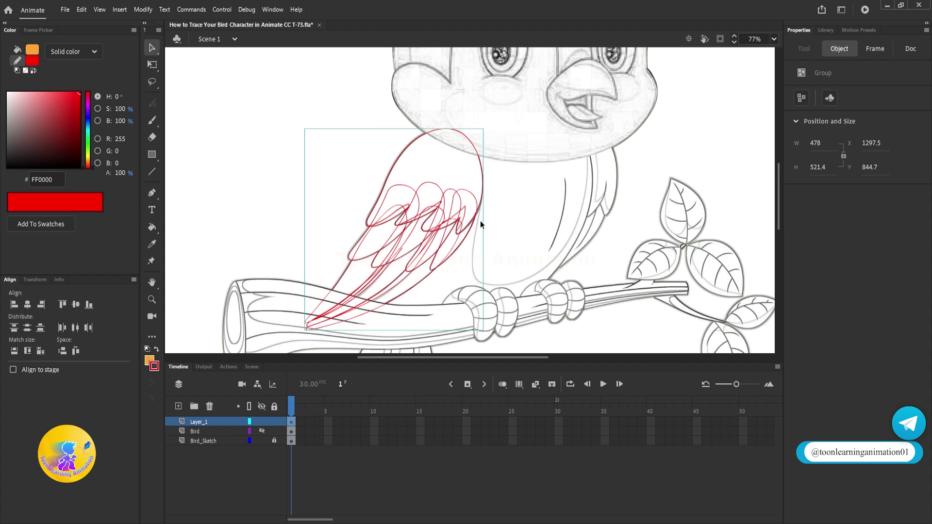
drag(440, 228, 364, 168)
key(ctrl+z)
click(590, 228)
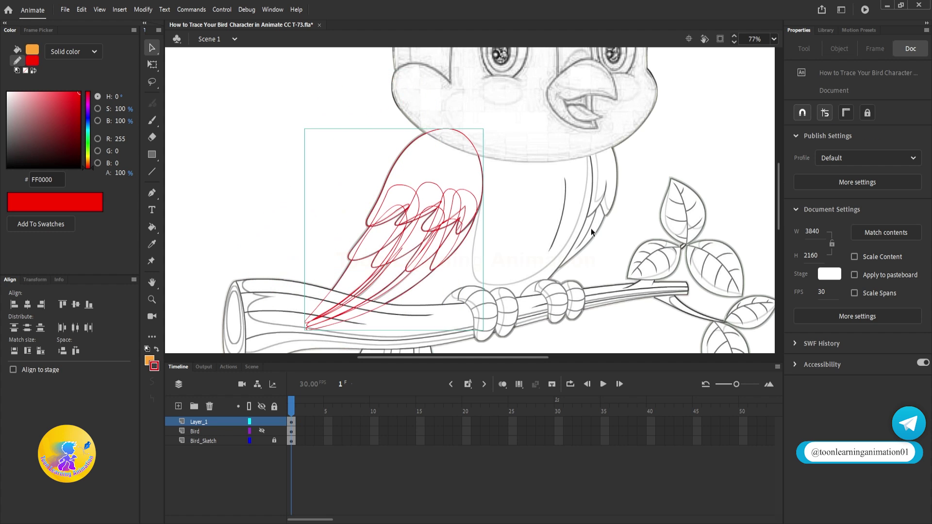
Draw the body's edge beside the far wing as a line from the head down to the foot, curved to the sketch
drag(588, 231, 559, 180)
mouse_move(562, 119)
mouse_down()
mouse_move(558, 160)
mouse_move(549, 157)
mouse_up()
click(152, 172)
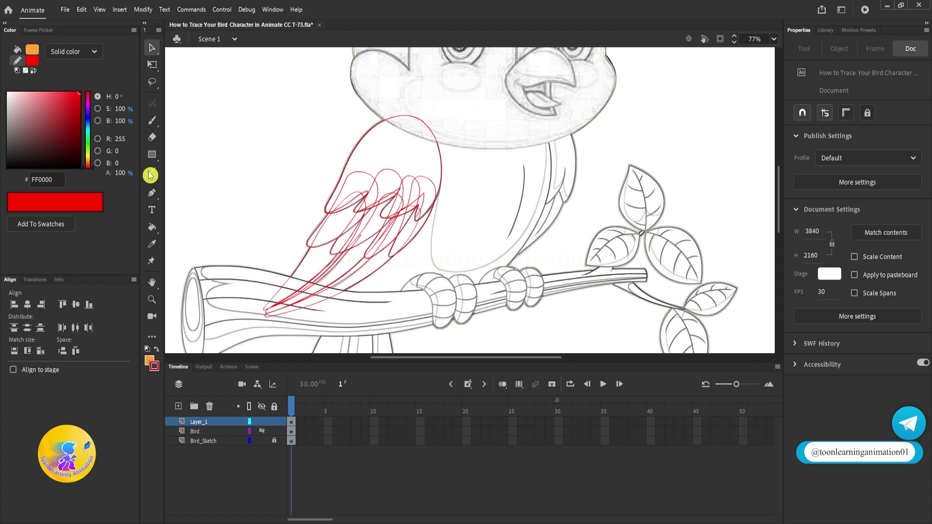
mouse_move(549, 169)
mouse_down()
mouse_move(568, 154)
mouse_move(525, 252)
mouse_up()
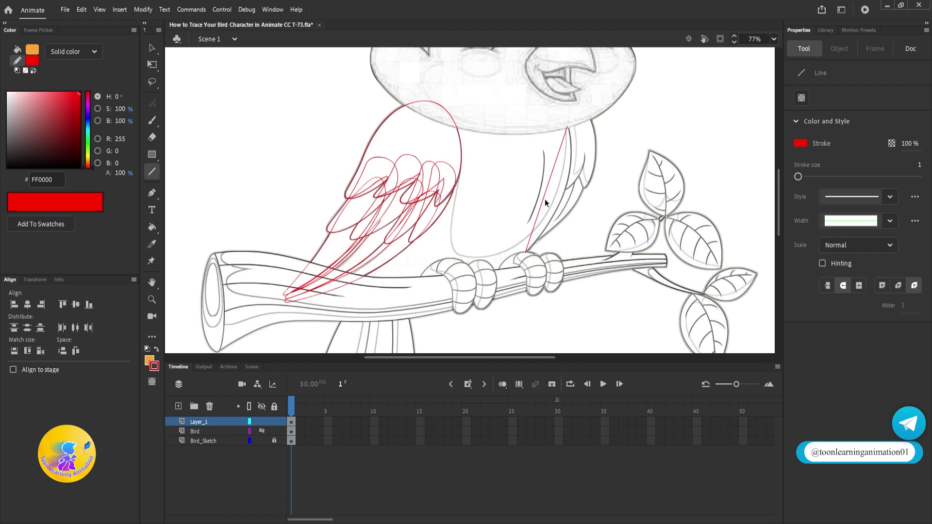
drag(545, 198, 562, 200)
drag(542, 245, 585, 211)
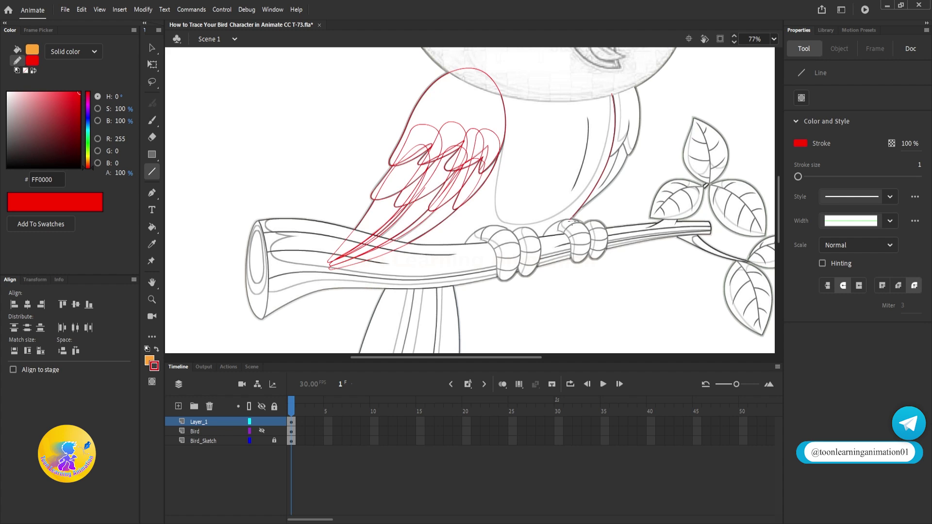
Draw the body's lower edge from the foot across the branch towards the near wing's tip and delete the stray upright segment
drag(572, 221, 433, 271)
drag(502, 243, 505, 258)
mouse_move(435, 268)
mouse_down()
mouse_move(418, 268)
mouse_move(418, 224)
mouse_move(418, 249)
mouse_move(402, 270)
mouse_up()
scroll(380, 337, down, 2)
scroll(365, 316, up, 2)
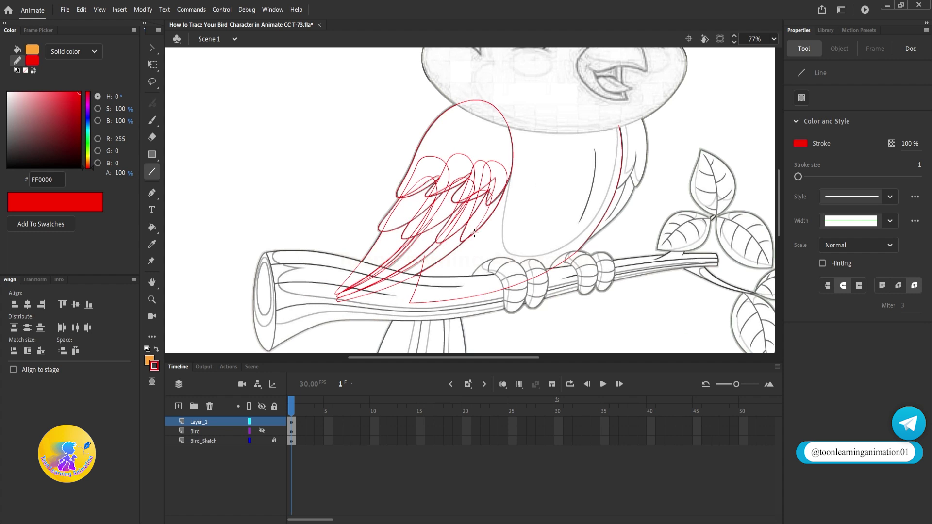
key(v)
click(412, 301)
key(Delete)
Extend the body's lower edge to the near wing's tip, bend it along the branch, and group the body outline
drag(409, 301, 351, 297)
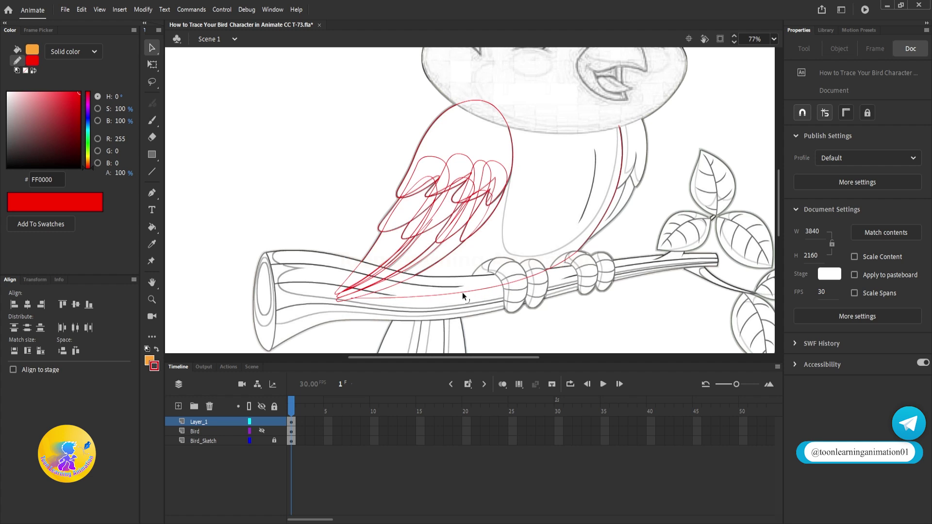
drag(470, 292, 465, 299)
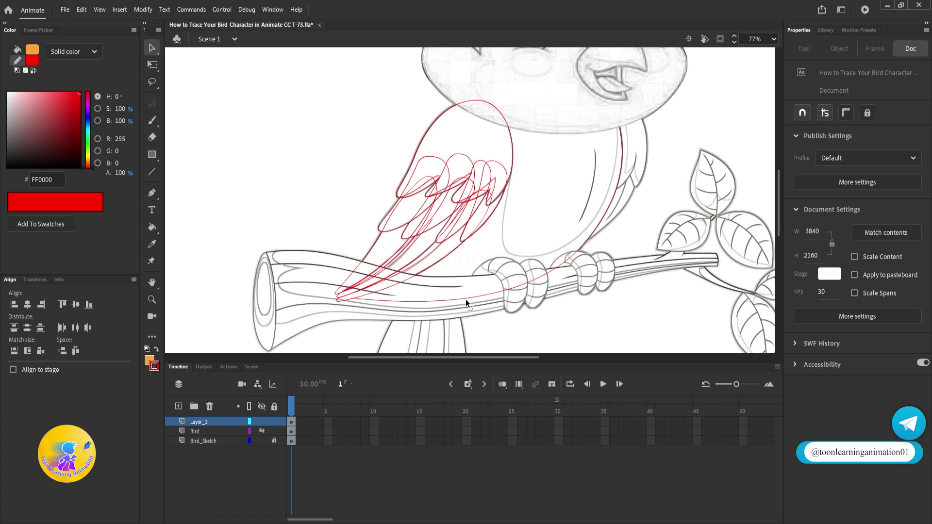
click(389, 299)
key(ctrl+g)
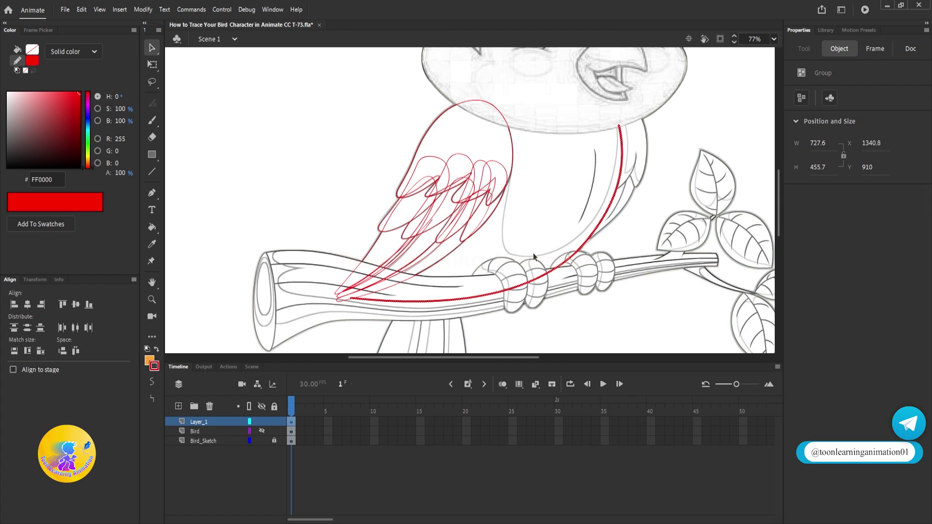
Inside the body group, draw the back edge from the wing tip up to the head and curve it behind the wing
double_click(475, 295)
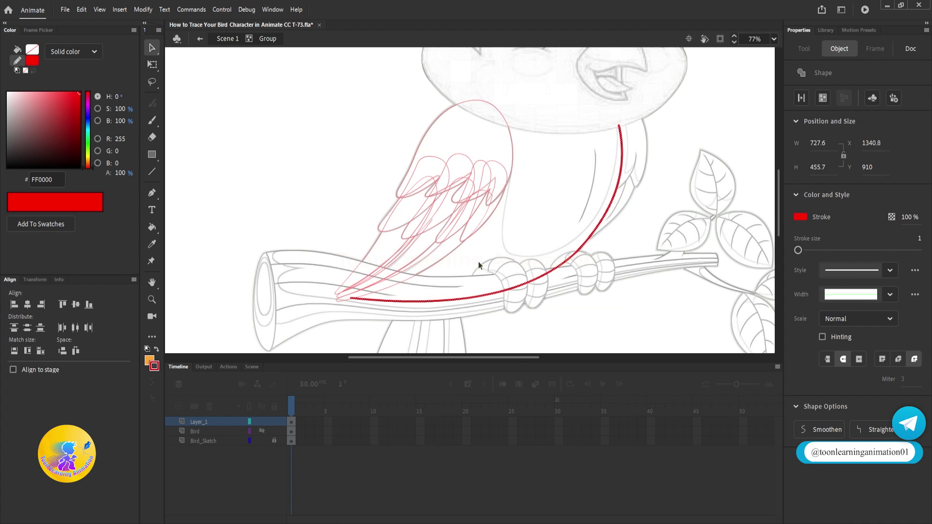
click(368, 275)
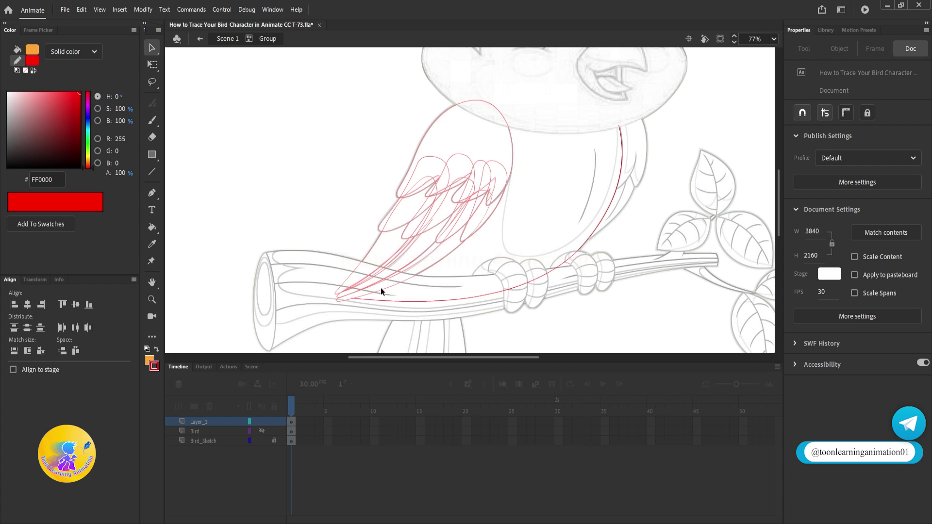
click(152, 171)
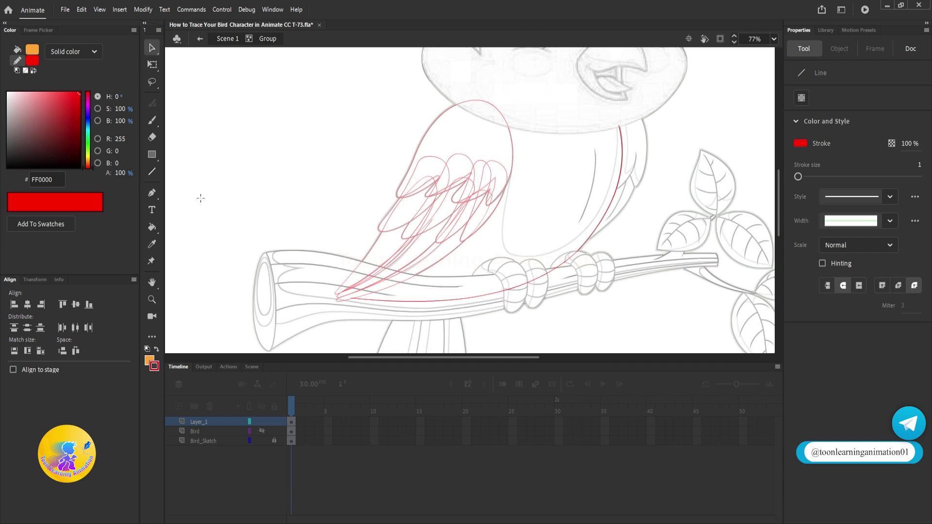
drag(363, 281, 500, 90)
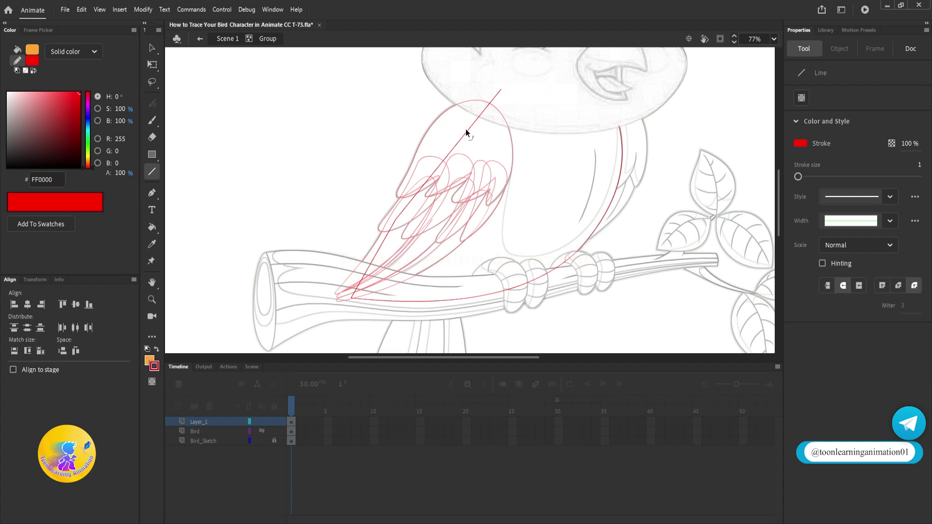
mouse_move(466, 132)
mouse_down()
mouse_move(455, 127)
mouse_move(459, 115)
mouse_up()
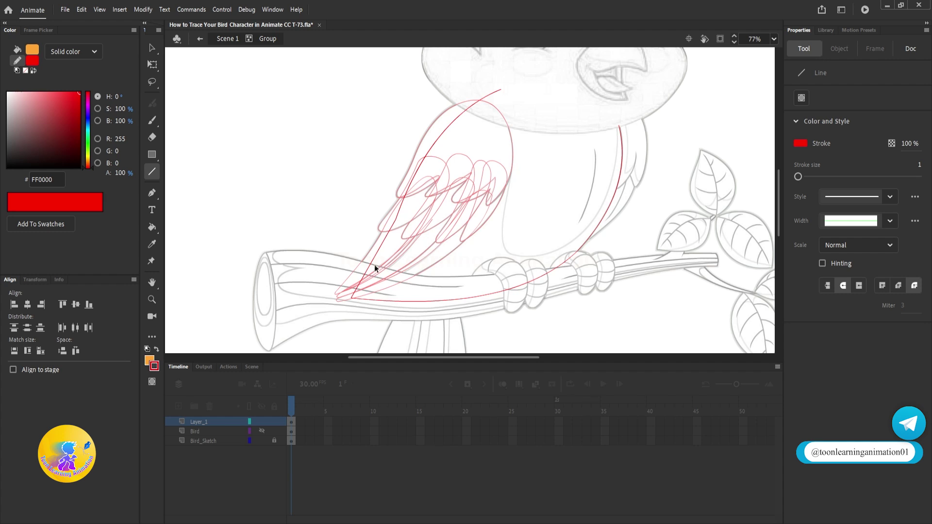
drag(380, 257, 378, 257)
drag(352, 300, 348, 299)
Close the body's top with a line across the lower head, arch it upward, and leave the body group
scroll(601, 173, up, 3)
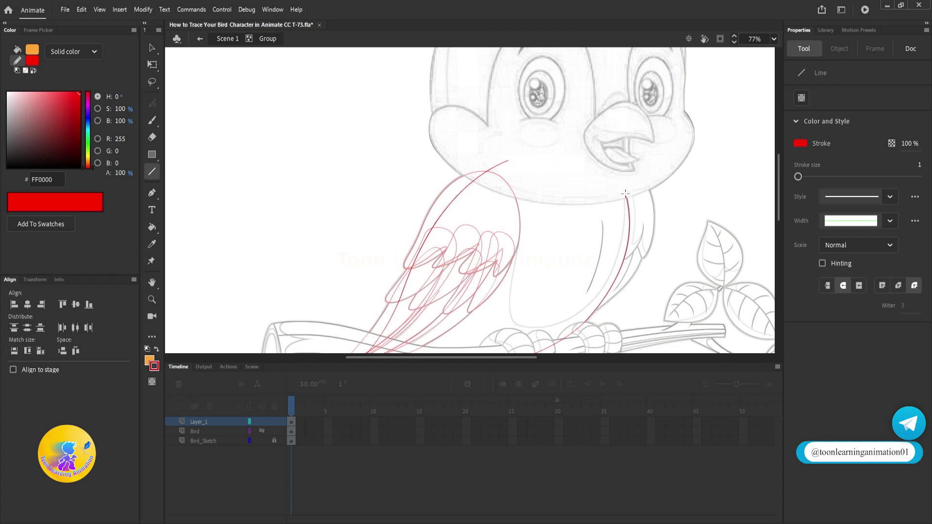
drag(626, 196, 508, 161)
key(v)
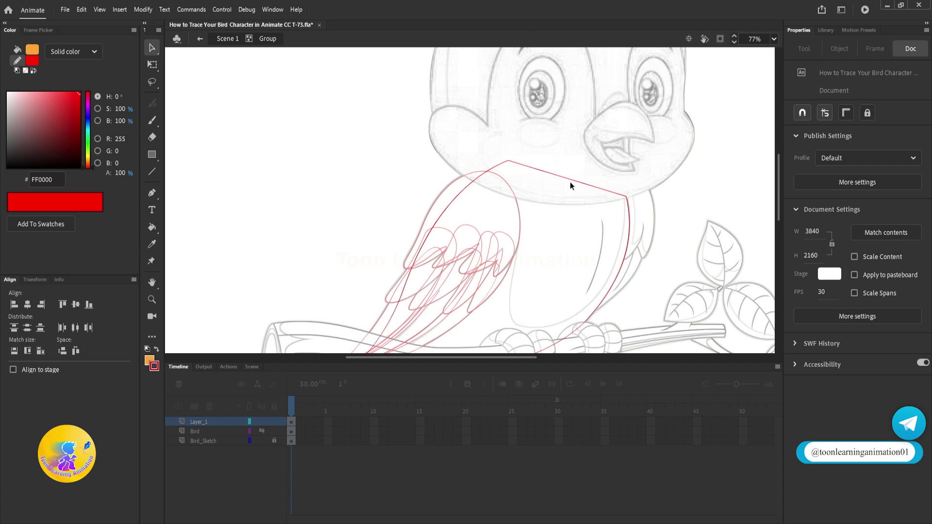
drag(576, 168, 597, 153)
scroll(556, 126, down, 3)
scroll(459, 263, up, 4)
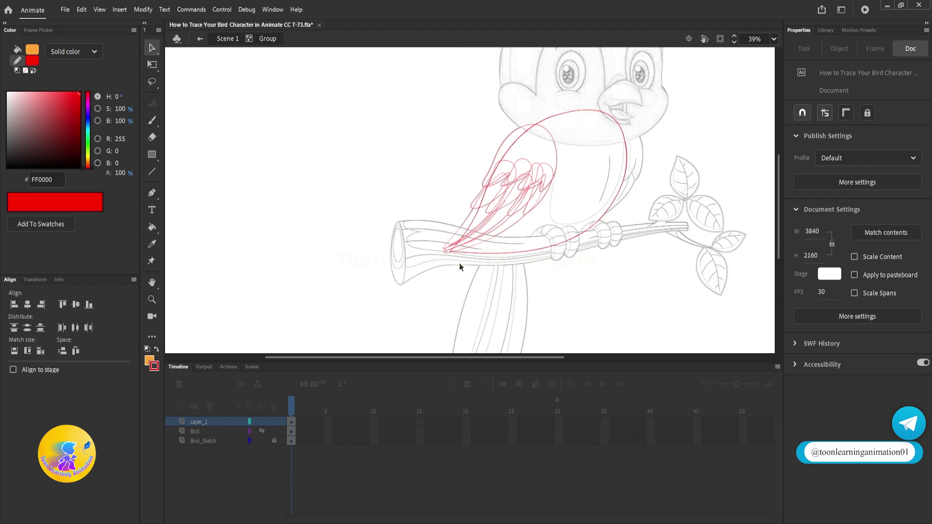
scroll(458, 216, down, 5)
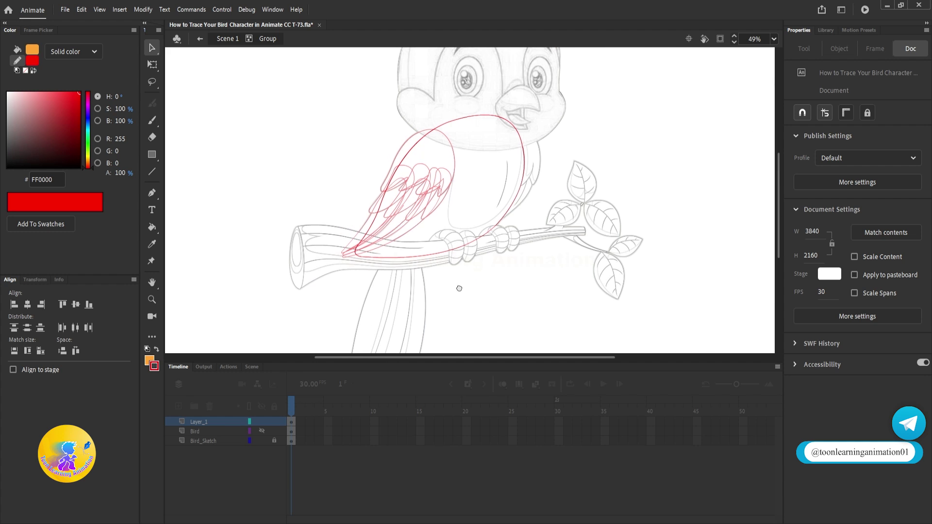
mouse_move(454, 273)
mouse_down()
mouse_move(453, 282)
mouse_move(461, 258)
mouse_move(458, 283)
mouse_move(462, 250)
mouse_move(459, 284)
mouse_up()
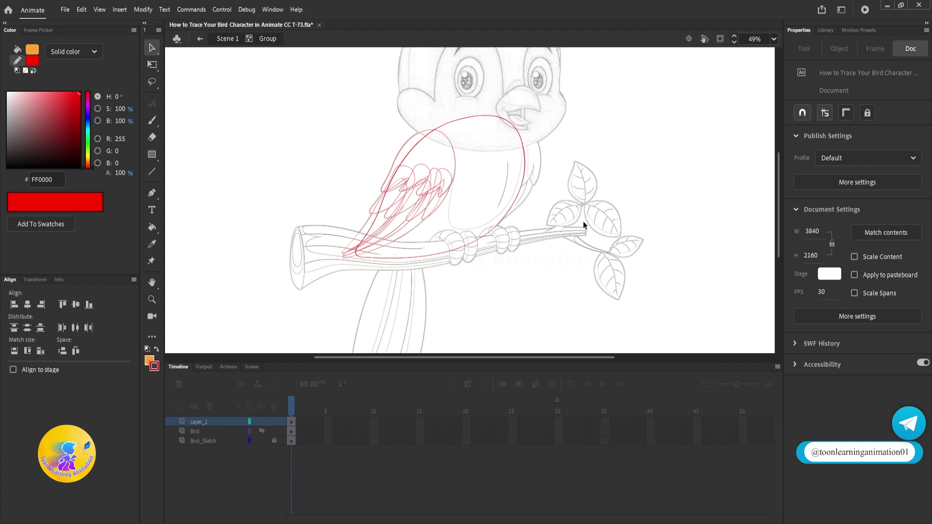
double_click(627, 168)
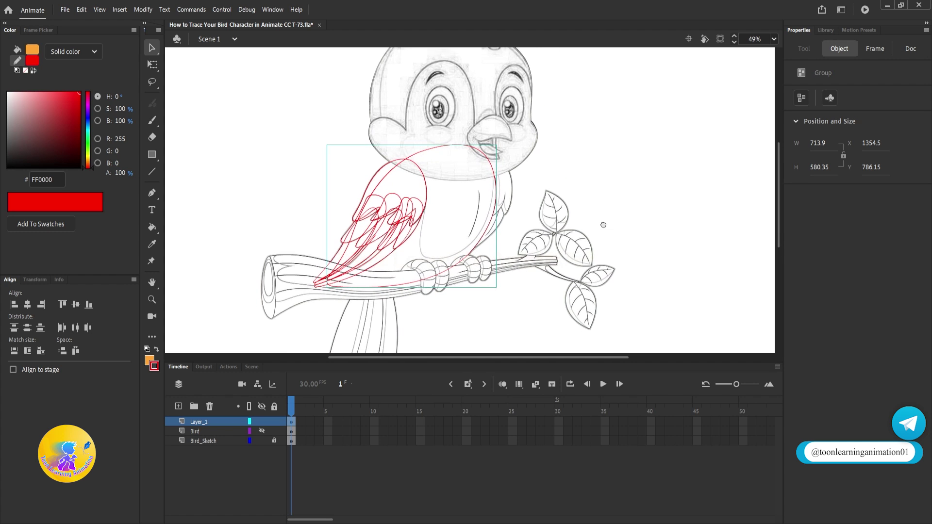
Reopen the body group and draw the short curved detail line on the belly along the sketch
drag(603, 224, 587, 212)
scroll(446, 264, down, 5)
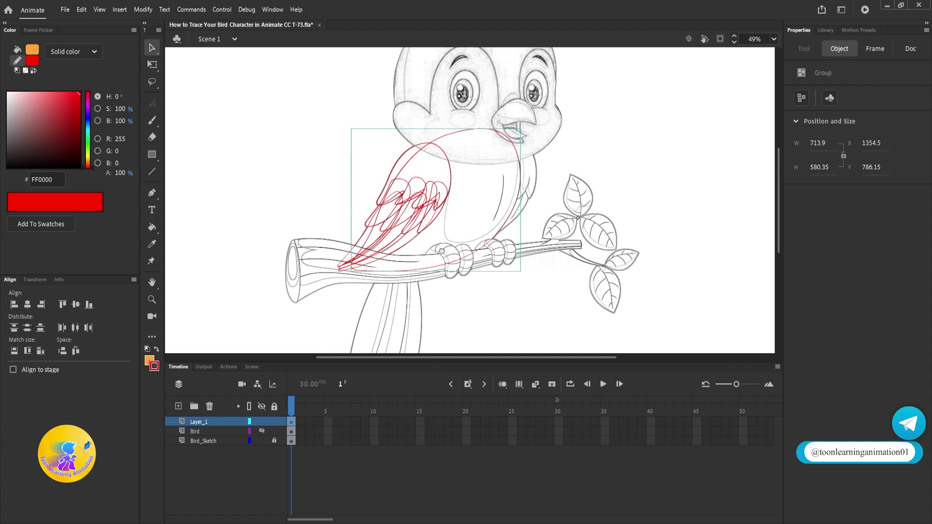
drag(439, 199, 441, 181)
mouse_move(438, 211)
mouse_down()
mouse_move(439, 250)
mouse_move(424, 239)
mouse_move(427, 205)
mouse_up()
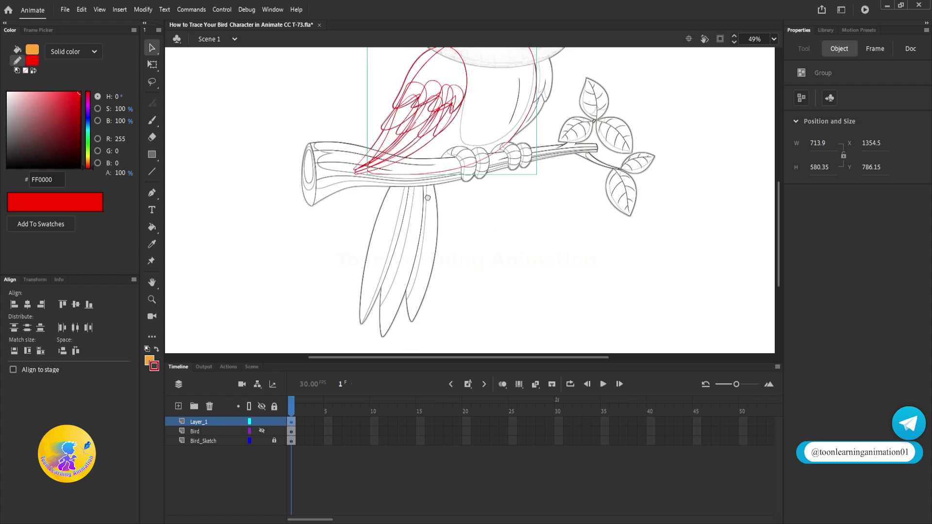
drag(497, 86, 469, 176)
scroll(499, 192, up, 2)
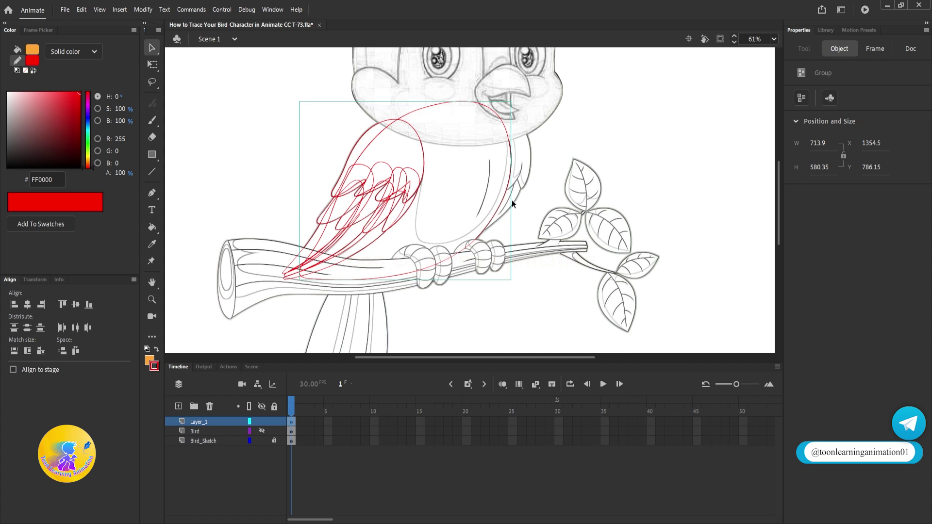
double_click(487, 227)
scroll(503, 191, up, 1)
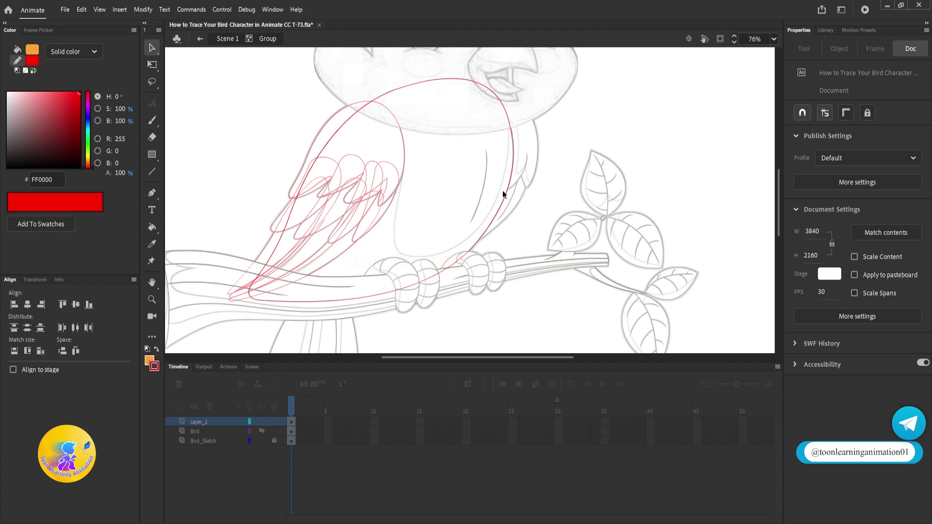
click(153, 172)
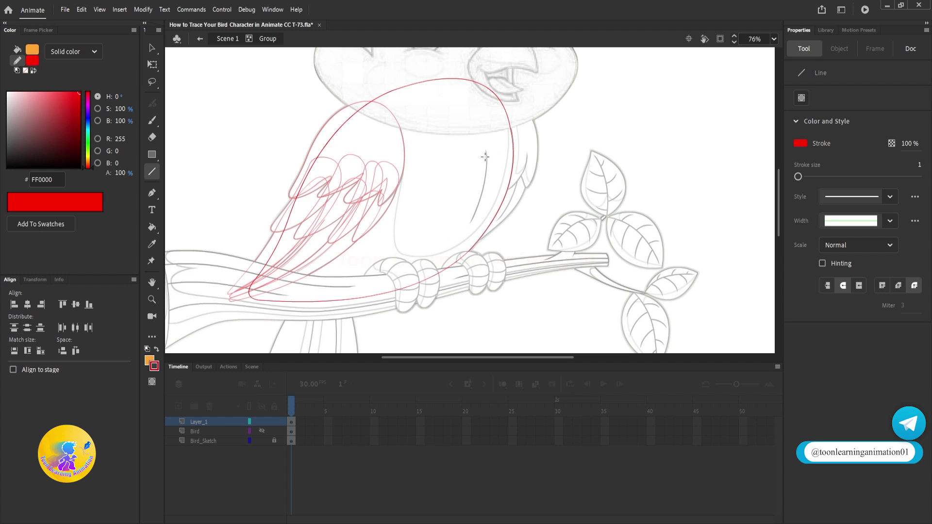
drag(485, 150, 469, 223)
Draw the belly patch's edge beside the far wing, round its bottom, and start the side next to the near wing
mouse_move(503, 110)
mouse_down()
mouse_move(485, 227)
mouse_move(474, 235)
mouse_up()
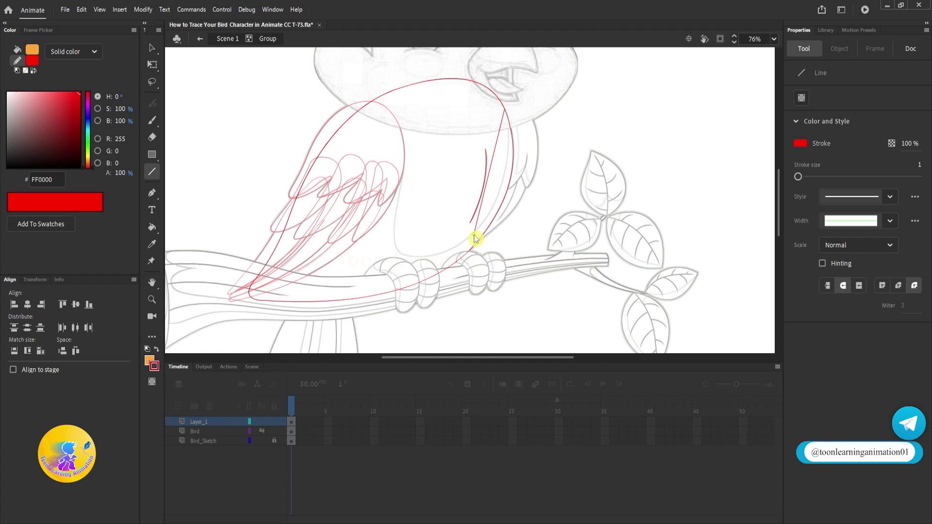
drag(489, 176, 508, 165)
mouse_move(474, 235)
mouse_down()
mouse_move(402, 254)
mouse_move(433, 255)
mouse_up()
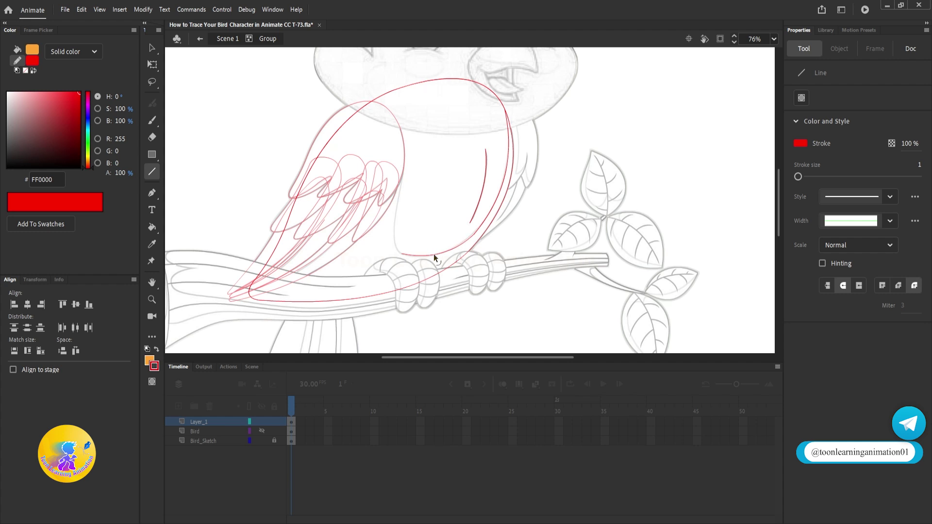
scroll(410, 197, up, 5)
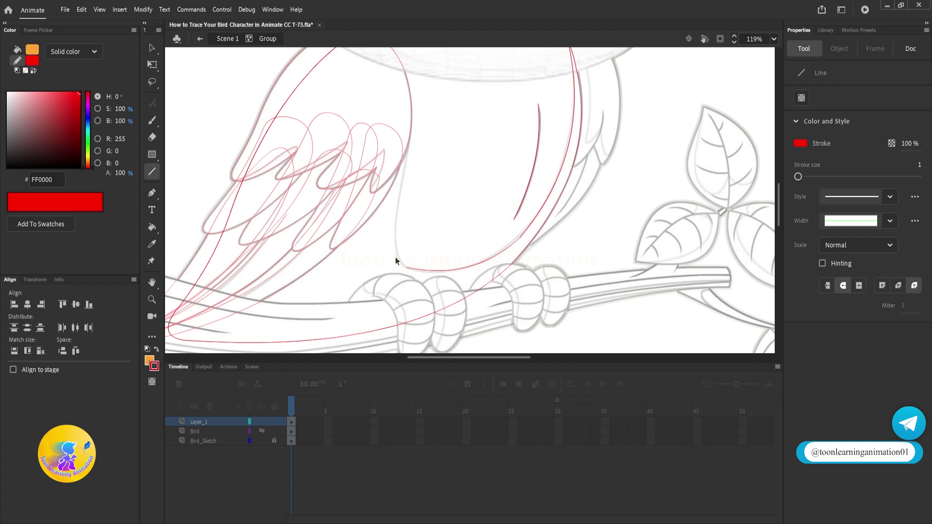
scroll(395, 258, down, 2)
drag(406, 266, 399, 212)
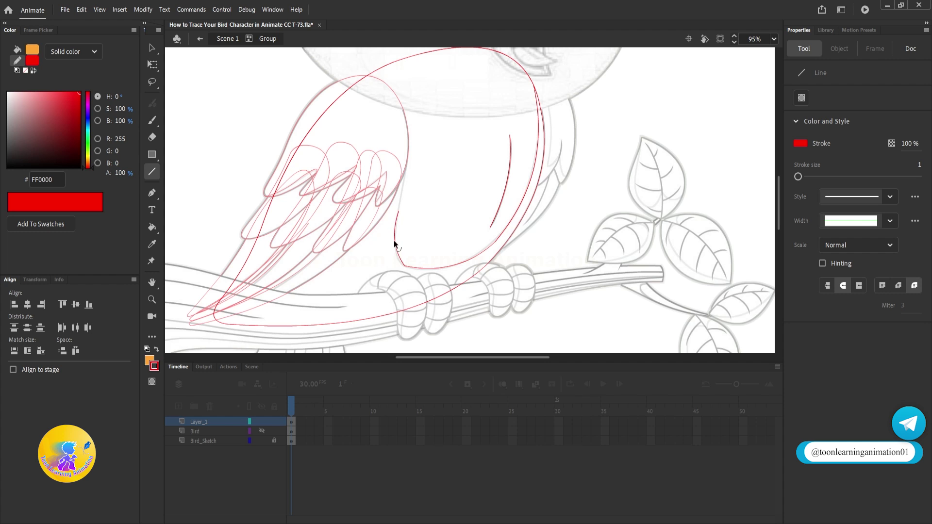
Adjust the belly patch's lower corner and replace its bottom segment with a new line curved to the sketch
scroll(395, 246, up, 9)
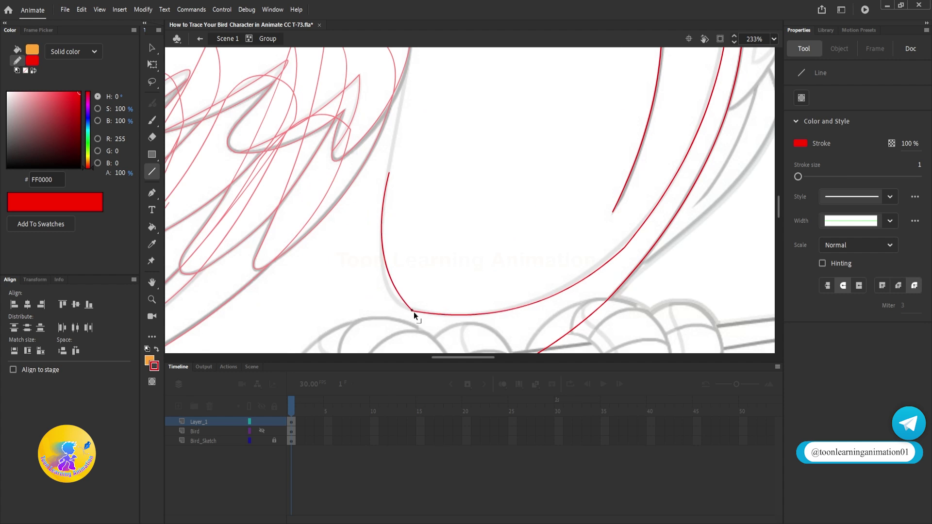
drag(437, 312, 494, 313)
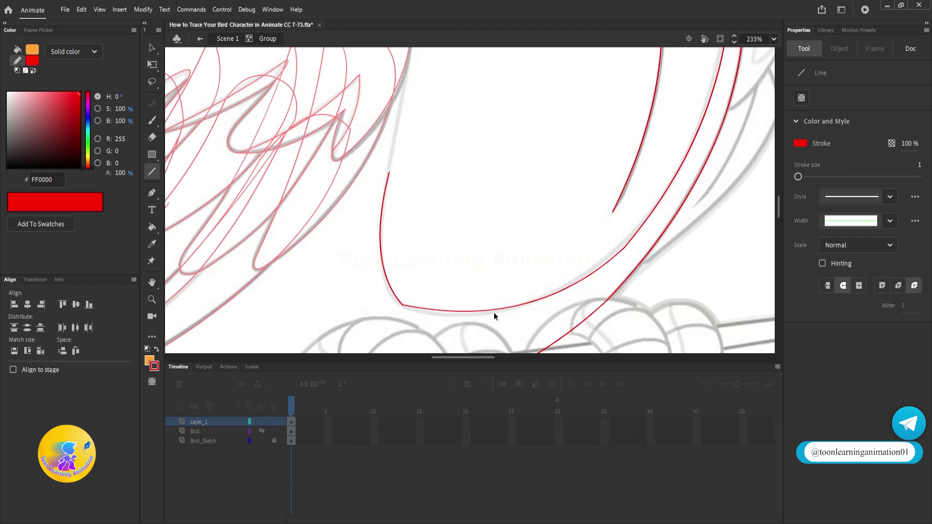
ctrl+click(494, 311)
key(Delete)
mouse_move(624, 247)
mouse_down()
mouse_move(510, 309)
mouse_move(402, 304)
mouse_move(435, 316)
mouse_move(424, 316)
mouse_up()
drag(554, 283, 564, 293)
scroll(562, 291, down, 7)
Continue the belly patch's edge up along the near wing, curve it into the body's back outline, and leave the body group
drag(506, 237, 503, 316)
drag(471, 310, 476, 187)
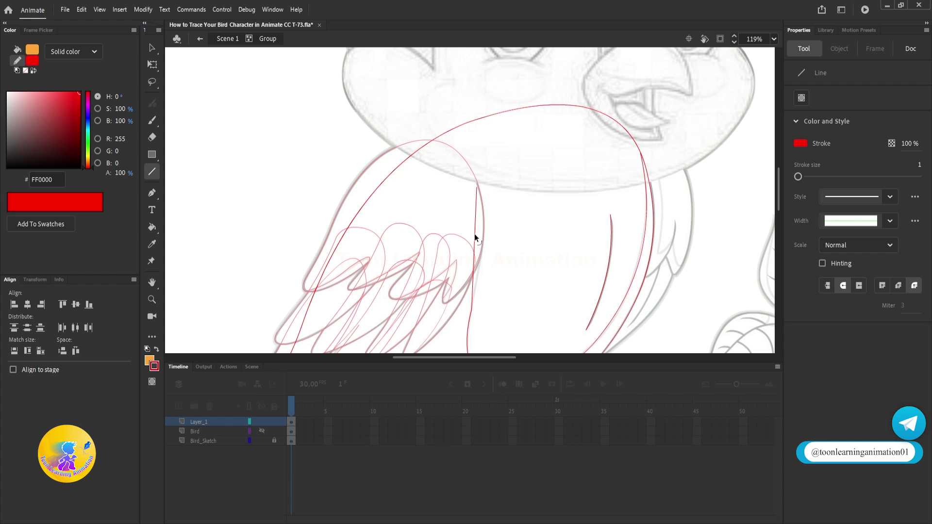
mouse_move(474, 233)
mouse_down()
mouse_move(481, 222)
mouse_move(545, 242)
mouse_move(563, 219)
mouse_move(516, 186)
mouse_move(456, 160)
mouse_move(495, 154)
mouse_up()
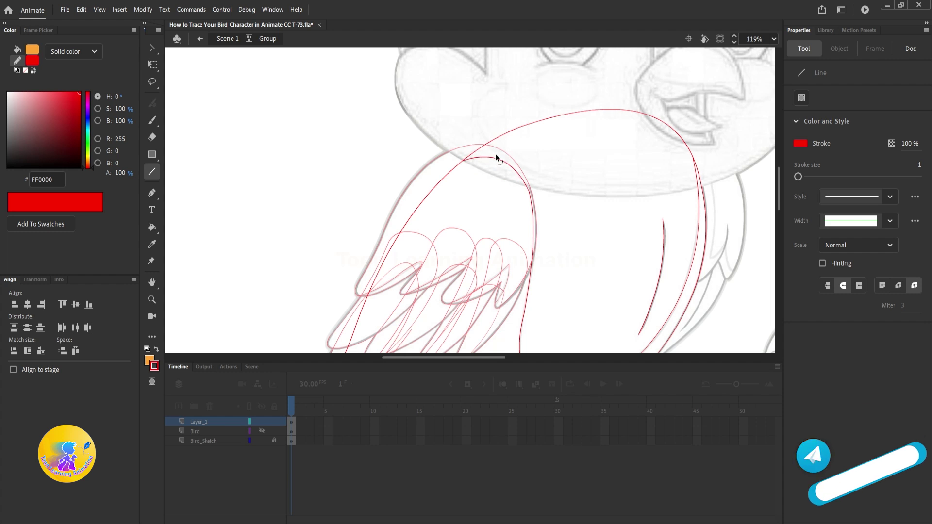
scroll(495, 165, down, 5)
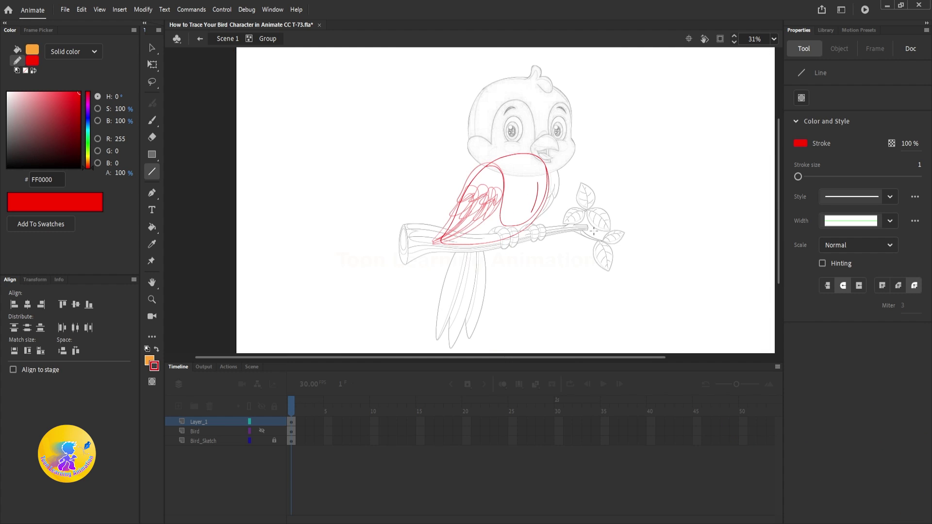
key(v)
double_click(596, 180)
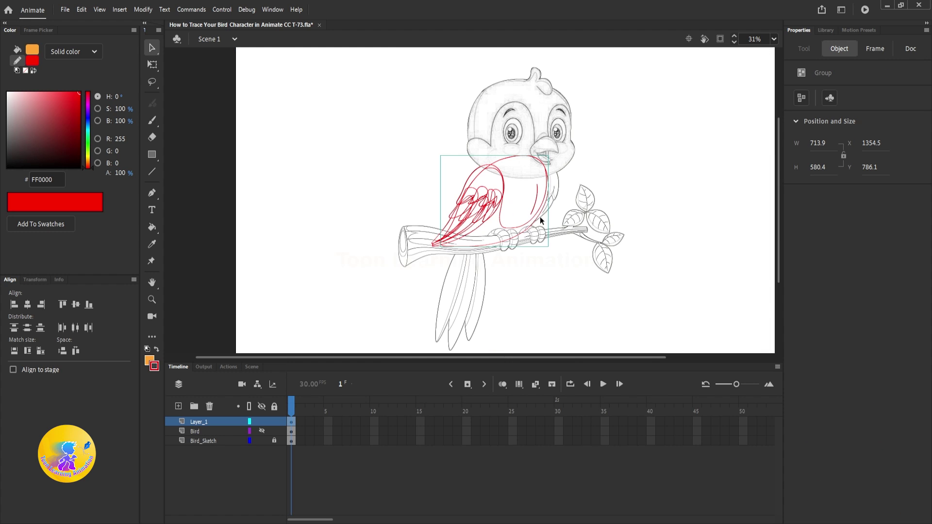
drag(532, 216, 710, 197)
key(ctrl+z)
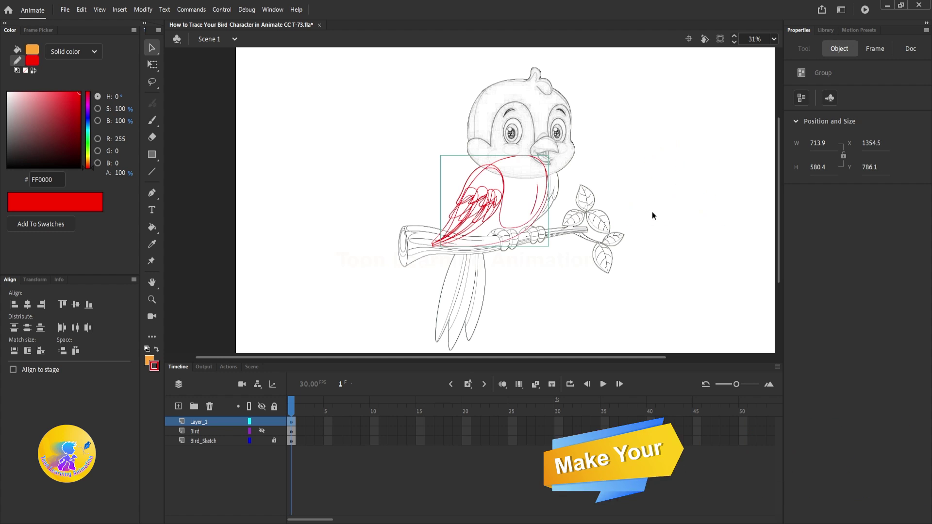
Draw the outer edge of the tail feather nearest the feet from the branch to its tip and bend it along the sketch
scroll(645, 216, down, 1)
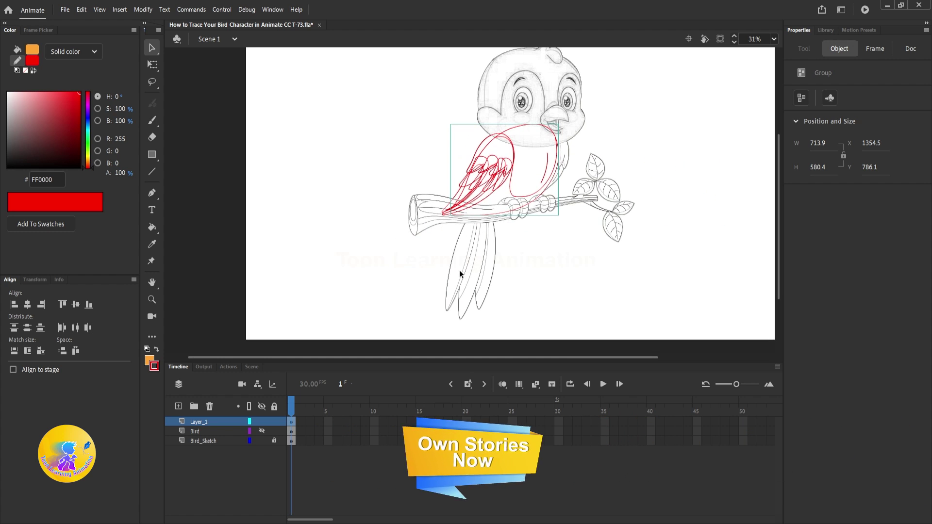
scroll(459, 270, up, 2)
drag(535, 262, 542, 235)
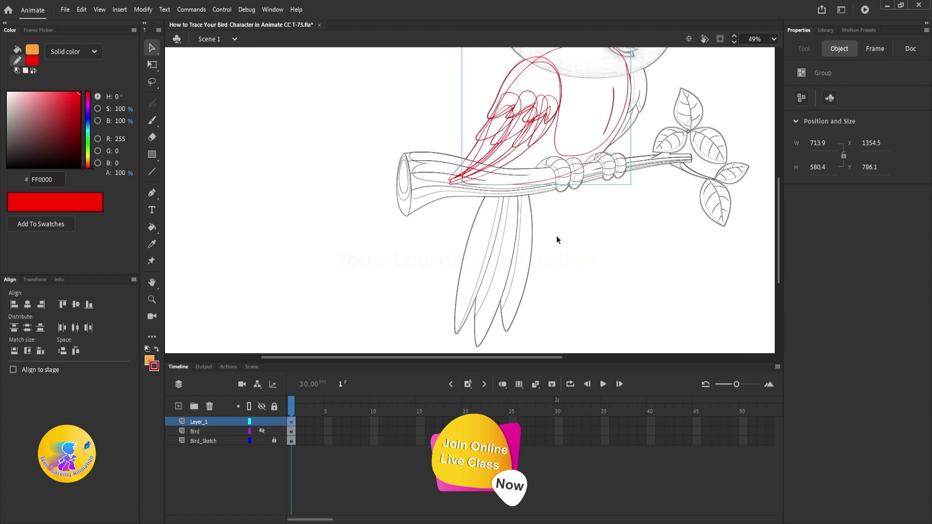
scroll(543, 247, up, 2)
click(546, 252)
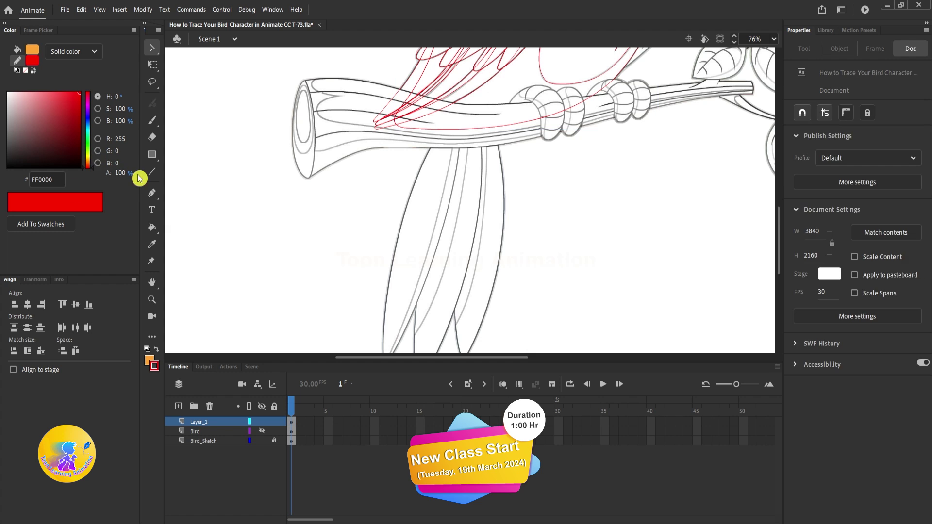
click(152, 172)
scroll(503, 130, down, 1)
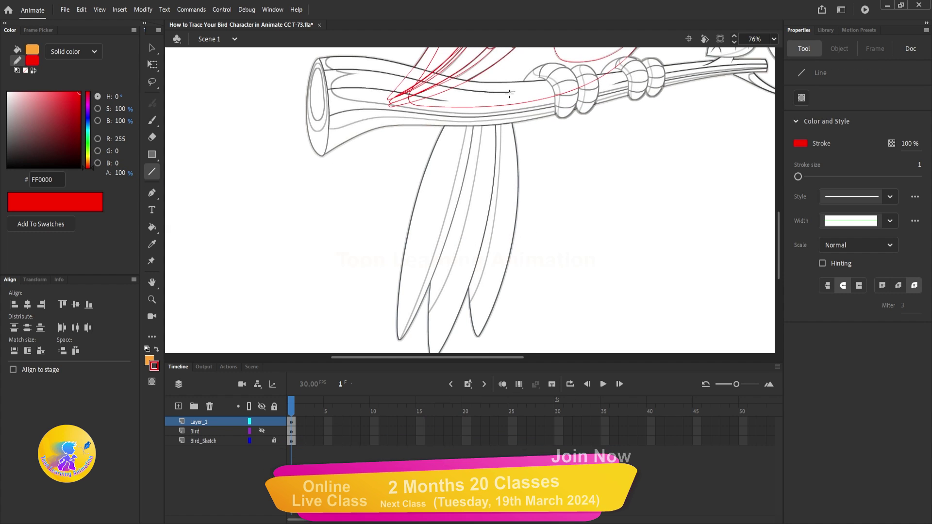
drag(507, 104, 478, 334)
drag(490, 241, 516, 244)
drag(588, 207, 557, 327)
scroll(551, 214, down, 5)
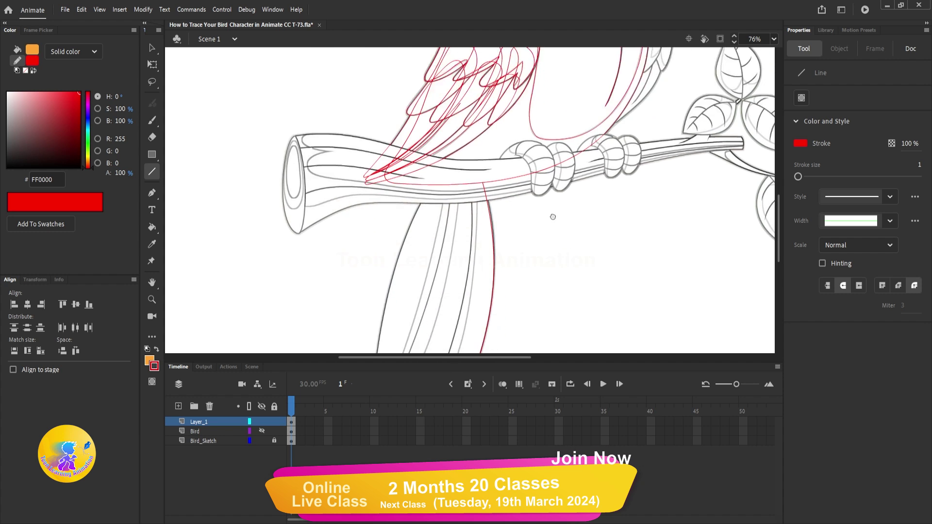
scroll(459, 318, up, 5)
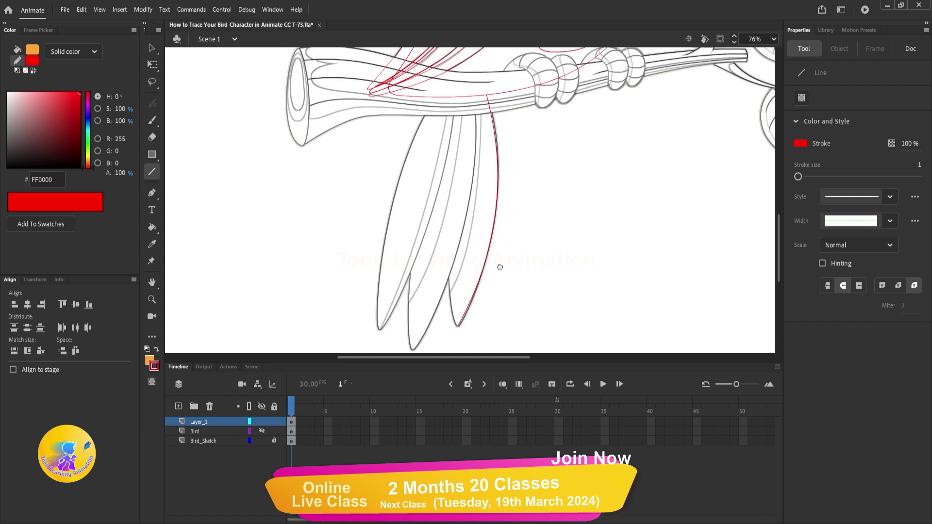
Outline that tail feather's rounded tip up to the notch with the middle feather and draw its inner edge up to the branch
drag(464, 291, 451, 275)
drag(460, 284, 465, 344)
drag(456, 323, 451, 306)
scroll(451, 306, down, 5)
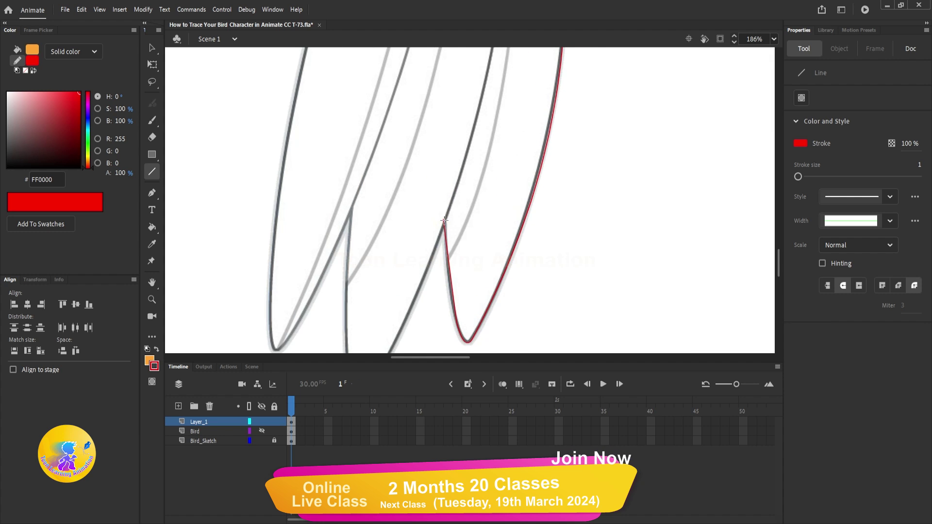
scroll(455, 288, up, 4)
key(v)
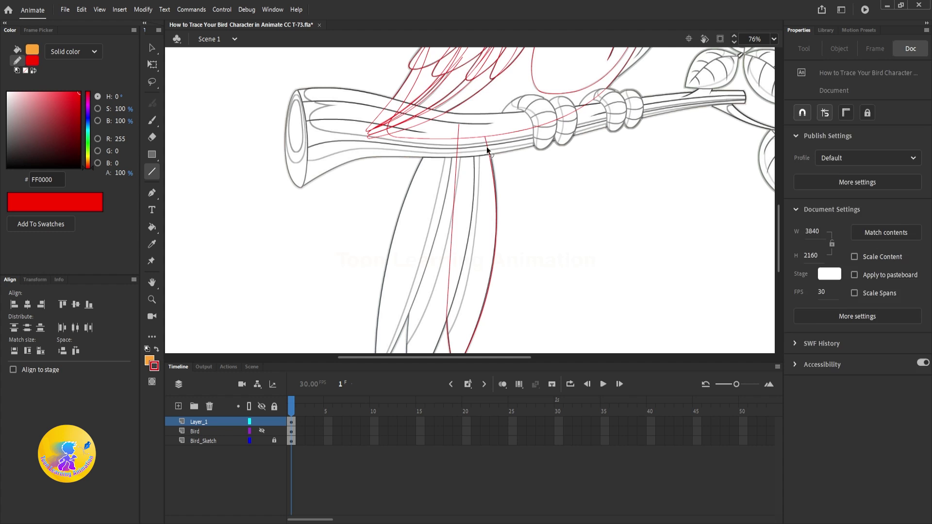
Close the upper end of the rightmost tail feather with a line and bend it into a rounded tip behind the branch
double_click(486, 147)
scroll(486, 147, up, 5)
key(n)
drag(528, 147, 493, 92)
scroll(495, 95, down, 5)
drag(471, 225, 466, 220)
drag(510, 185, 500, 149)
double_click(533, 286)
drag(532, 286, 522, 268)
scroll(493, 104, down, 2)
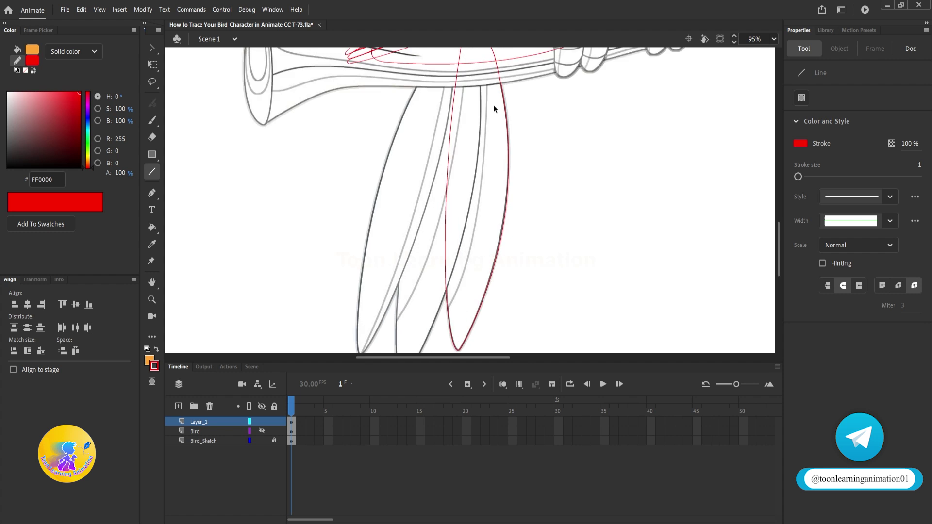
Trace the right edge of the middle tail feather with lines from the branch to its lower tip, curved to the sketch
drag(483, 92, 420, 325)
drag(444, 234, 465, 232)
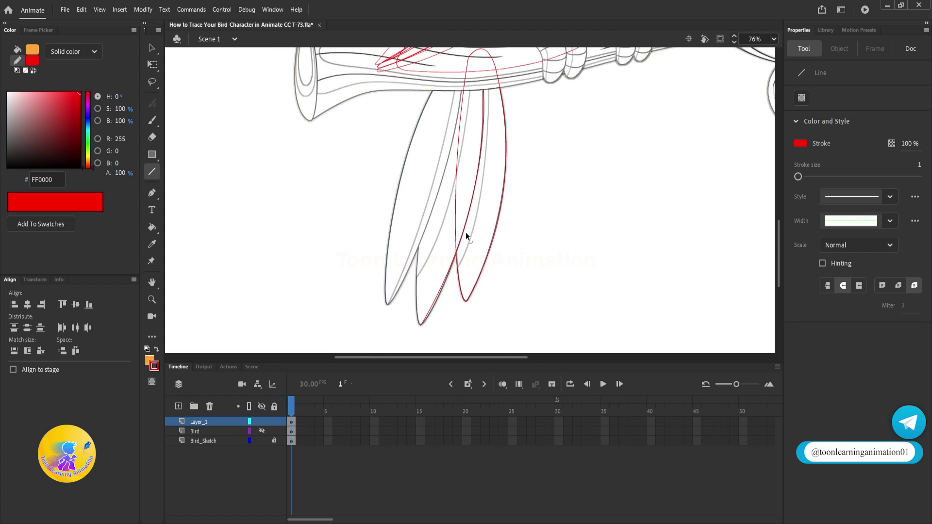
scroll(420, 325, up, 3)
drag(420, 324, 451, 277)
scroll(459, 289, down, 3)
drag(491, 179, 493, 178)
Trace the middle feather's rounded lower tip and its left edge up to the junction with the left feather
scroll(454, 298, up, 4)
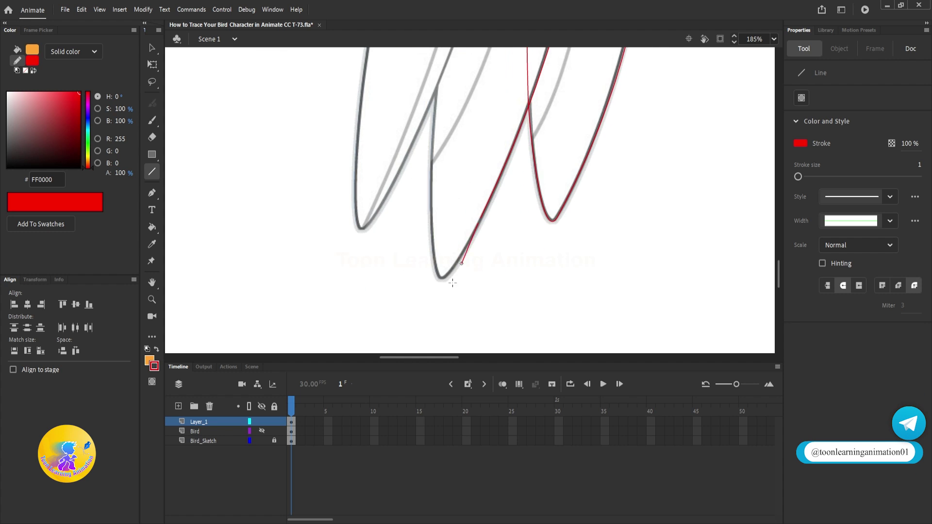
mouse_move(435, 269)
mouse_down()
mouse_move(437, 82)
mouse_move(439, 92)
mouse_up()
scroll(437, 86, up, 3)
scroll(442, 99, down, 3)
drag(438, 179, 435, 179)
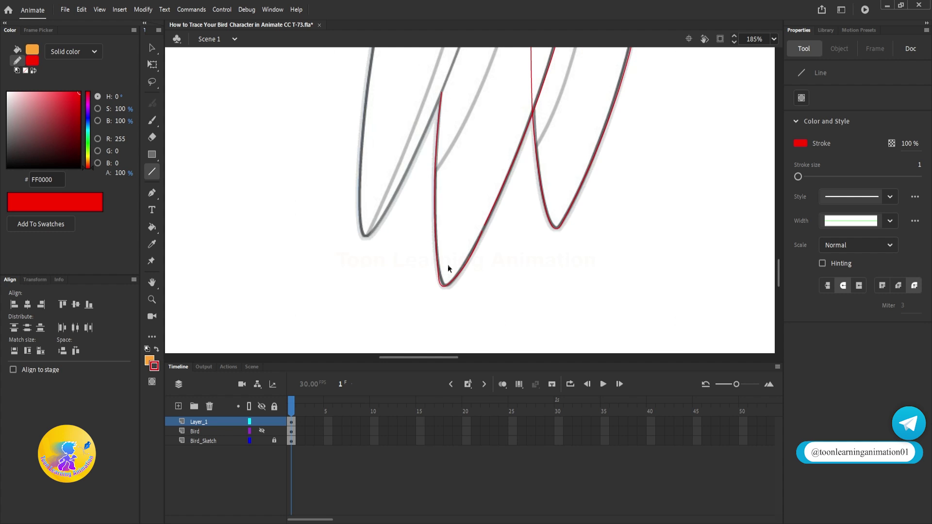
scroll(449, 267, down, 5)
ctrl+double_click(469, 253)
key(ctrl+g)
ctrl+double_click(470, 252)
ctrl+double_click(489, 288)
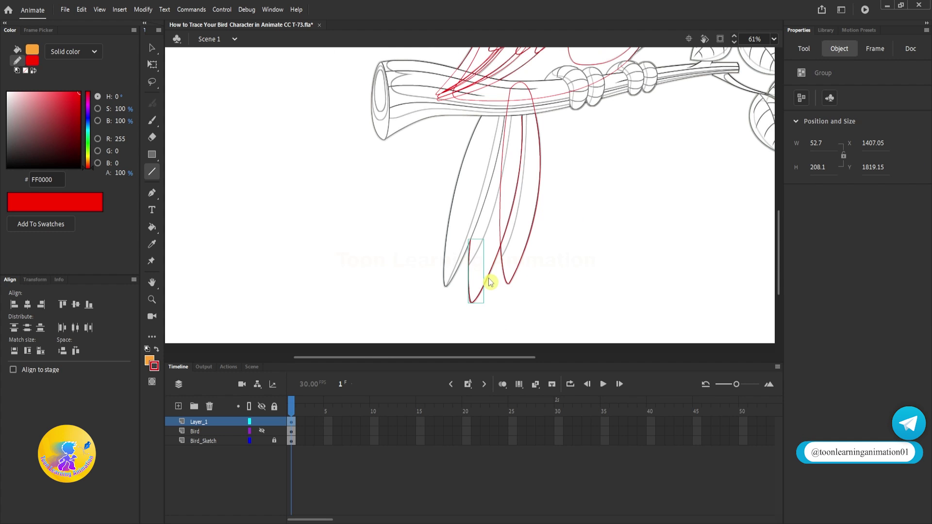
key(ctrl+b)
Group all the outline strokes of the middle tail feather and open the group for editing
ctrl+double_click(489, 275)
key(ctrl+g)
ctrl+double_click(489, 274)
scroll(480, 254, up, 2)
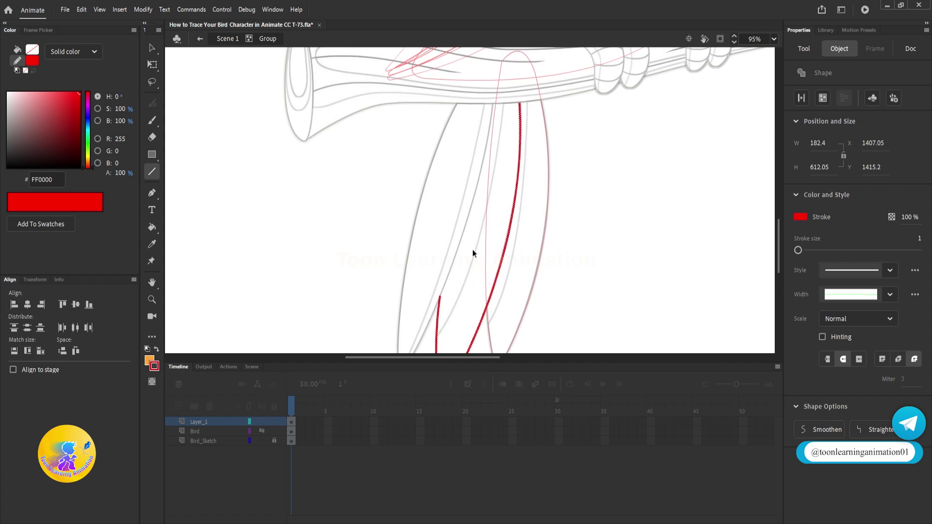
Extend the middle feather's left edge above the branch and join it to the right edge with a rounded top
mouse_move(439, 296)
mouse_down()
mouse_move(486, 53)
mouse_move(480, 56)
mouse_up()
drag(480, 57, 519, 67)
drag(519, 67, 519, 97)
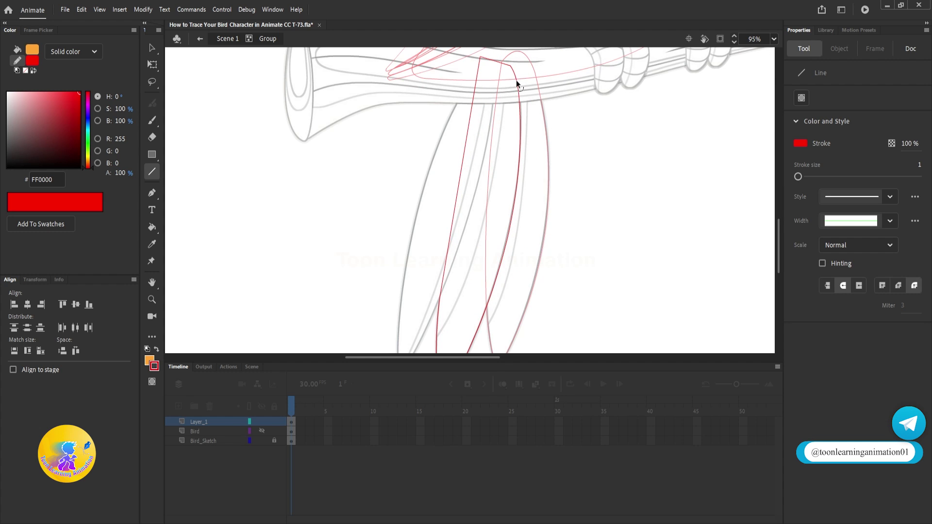
scroll(493, 145, up, 2)
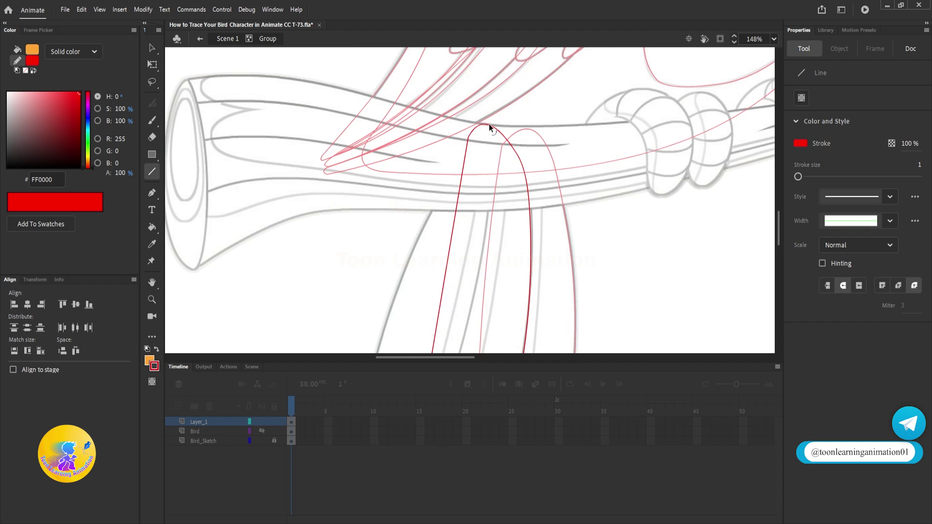
scroll(488, 125, down, 4)
Leave the middle feather's group and trace the left tail feather's lower right edge and rounded tip with curved lines
ctrl+double_click(581, 234)
ctrl+click(582, 234)
scroll(434, 322, up, 3)
drag(434, 322, 480, 253)
mouse_move(526, 174)
mouse_down()
mouse_move(478, 266)
mouse_move(495, 242)
mouse_move(468, 246)
mouse_up()
scroll(486, 261, up, 2)
drag(470, 260, 466, 337)
Trace the left feather's outer edge from its lower tip up to the branch, bending the line to the sketch
scroll(491, 269, down, 4)
drag(458, 326, 506, 123)
drag(493, 180, 484, 176)
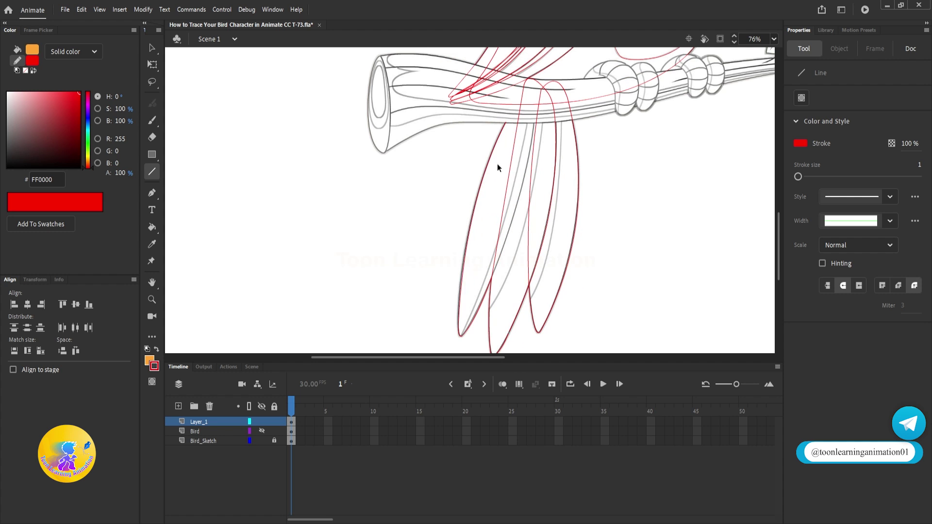
Group the left tail feather's outline strokes and open the group for editing
ctrl+double_click(481, 177)
key(ctrl+g)
ctrl+double_click(481, 177)
ctrl+click(540, 204)
drag(540, 205, 528, 234)
Complete the left feather's right edge up past the branch and close its upper end with a rounded curve
drag(479, 309, 525, 125)
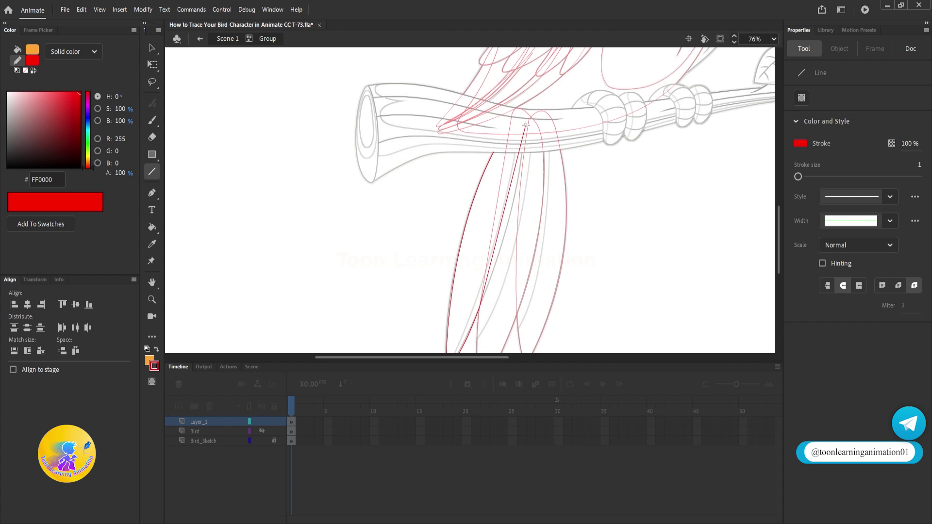
drag(509, 193, 515, 196)
scroll(500, 158, up, 2)
mouse_move(500, 158)
mouse_down()
mouse_move(492, 240)
mouse_move(500, 196)
mouse_up()
drag(500, 196, 533, 190)
scroll(503, 228, up, 2)
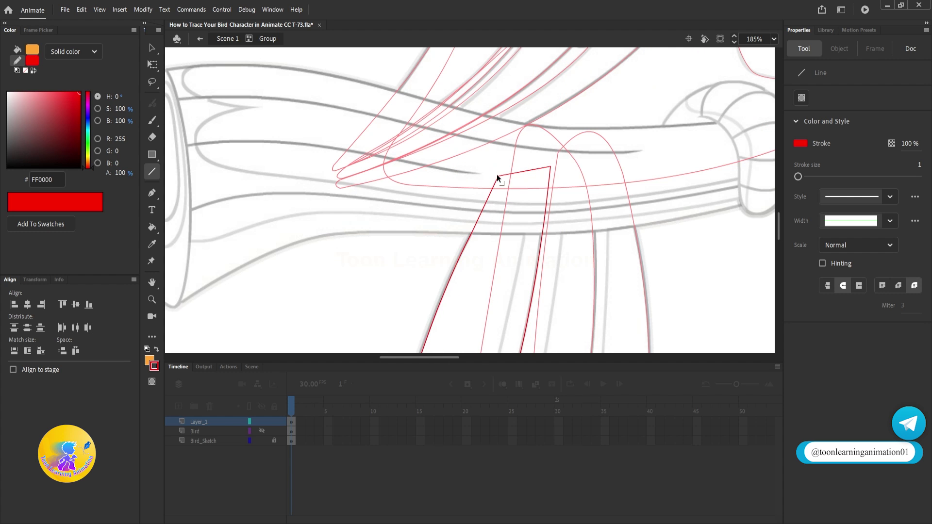
drag(525, 150, 528, 146)
scroll(529, 147, down, 4)
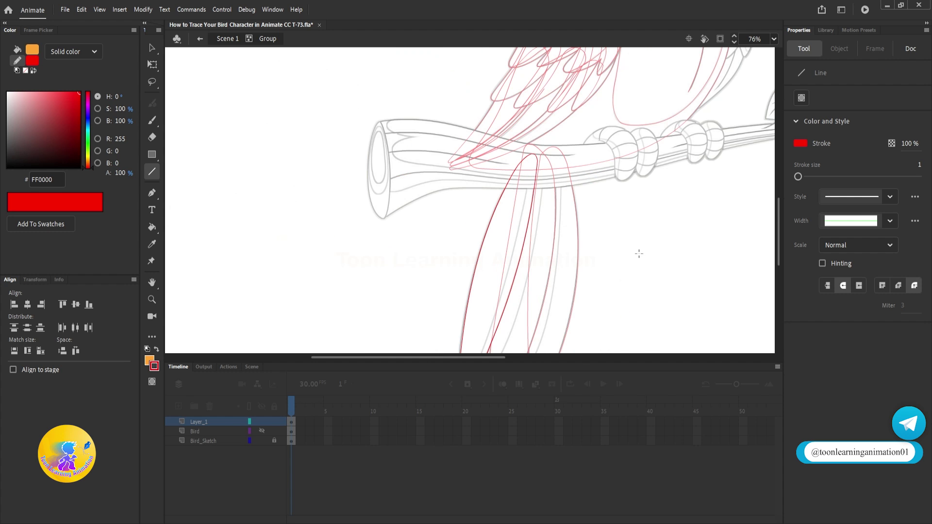
Add a curved inner shading line inside the left feather's group, running from its upper end to the lower tip
key(v)
double_click(638, 251)
drag(631, 262, 629, 184)
double_click(473, 299)
scroll(473, 289, up, 2)
key(n)
scroll(471, 272, down, 3)
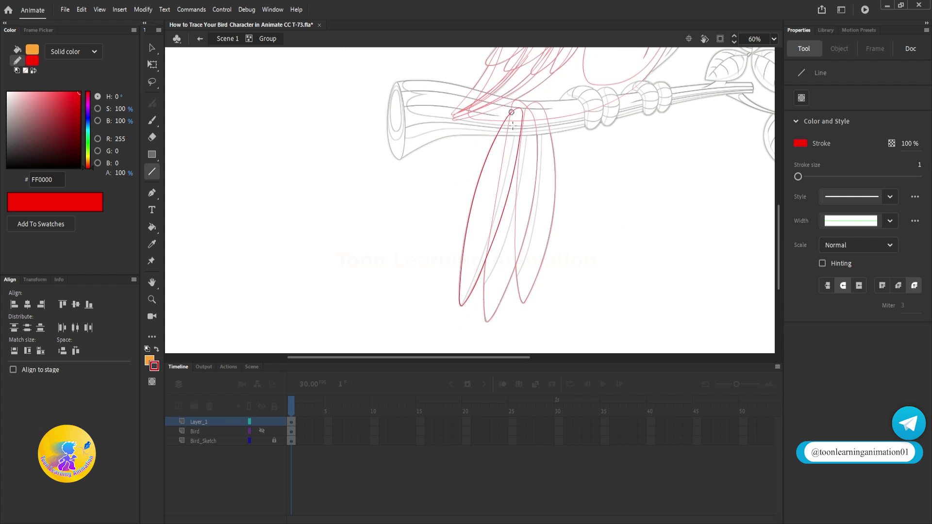
drag(513, 112, 462, 305)
drag(487, 231, 499, 207)
ctrl+double_click(502, 188)
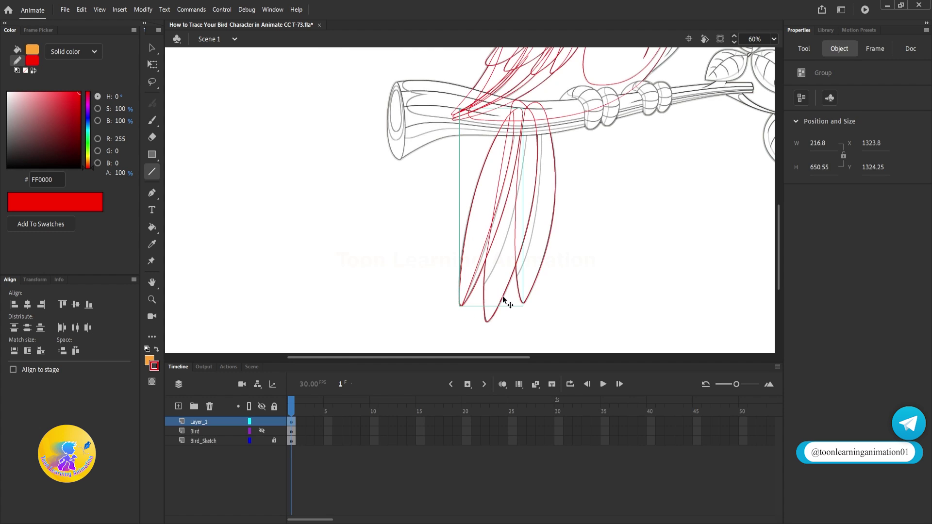
Add a curved inner shading line to the middle feather's group, extending it to the feather's upper end
ctrl+double_click(502, 296)
drag(485, 283, 525, 129)
drag(503, 209, 507, 213)
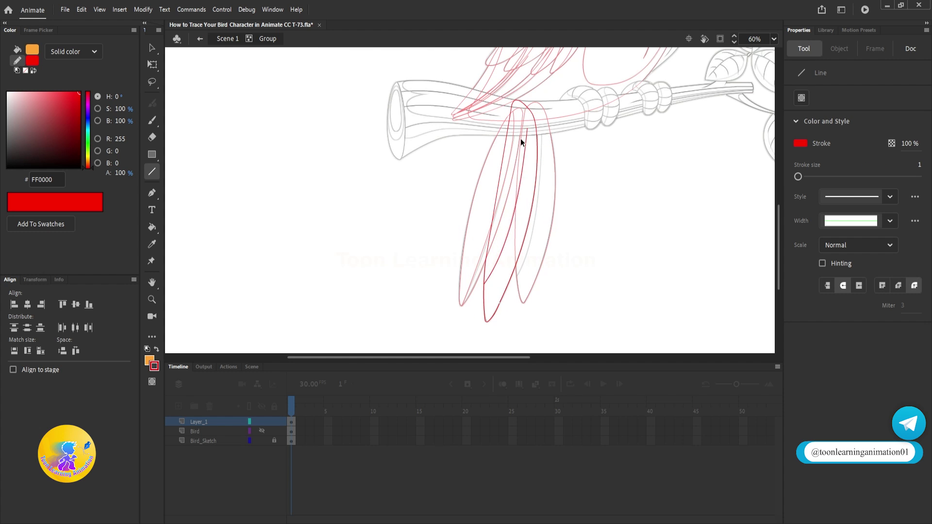
scroll(525, 133, up, 4)
drag(525, 130, 521, 62)
drag(520, 211, 522, 213)
scroll(522, 213, down, 6)
ctrl+double_click(593, 282)
Add a curved inner shading line inside the right feather's group, from its lower left edge up to the branch
ctrl+double_click(536, 265)
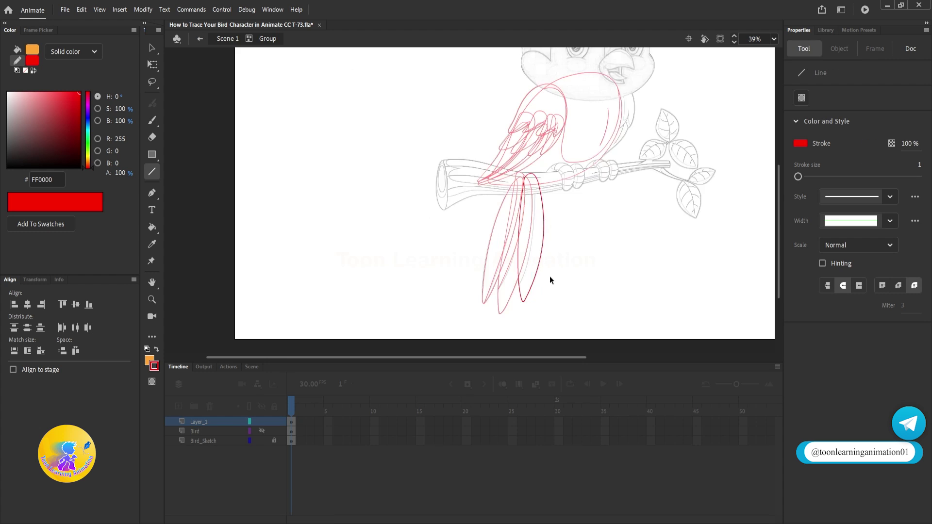
scroll(561, 289, up, 2)
drag(562, 290, 547, 318)
drag(474, 313, 498, 120)
drag(486, 221, 499, 225)
double_click(560, 257)
Select the three tail feather groups and rotate them with Free Transform so they point left behind the bird
scroll(534, 270, down, 2)
drag(533, 271, 490, 204)
key(v)
scroll(395, 298, up, 3)
drag(341, 260, 362, 299)
key(ctrl+z)
scroll(358, 273, down, 3)
drag(341, 248, 435, 301)
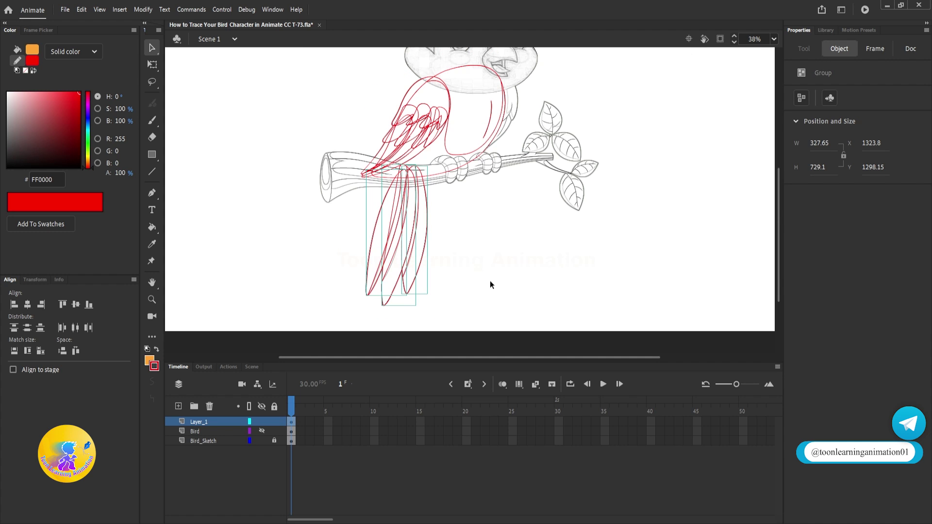
key(q)
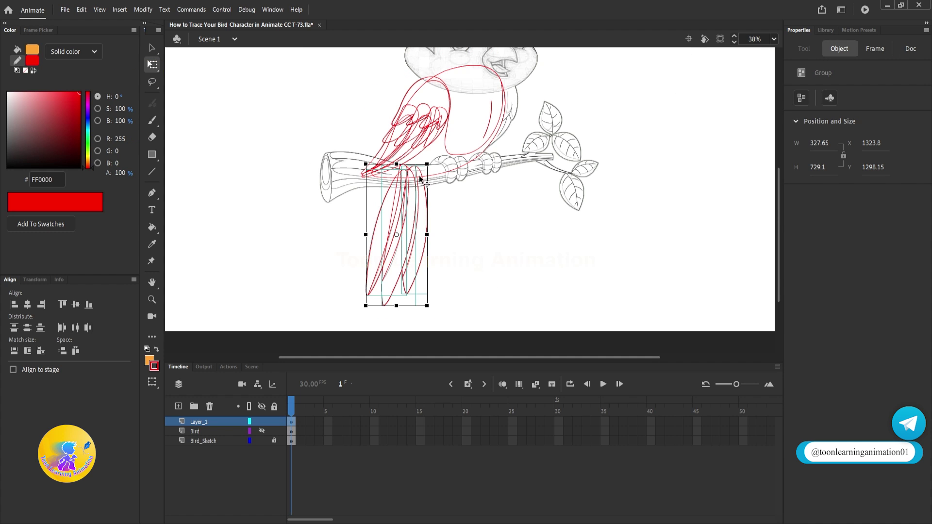
drag(397, 234, 406, 199)
drag(431, 311, 305, 220)
drag(274, 158, 312, 103)
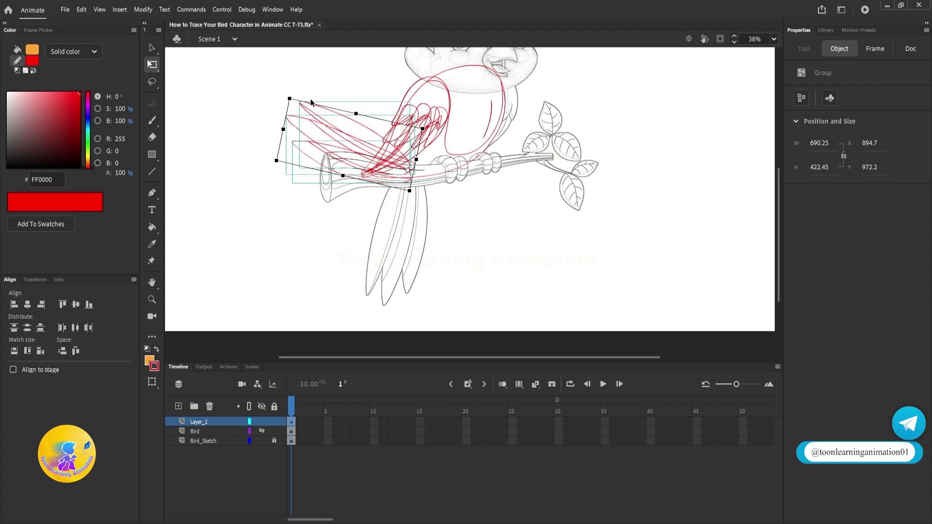
Shift the tail feathers left, set their pivot at the feather bases, and rotate them slightly downward behind the wing
drag(372, 156, 348, 143)
scroll(380, 241, down, 3)
scroll(401, 192, up, 3)
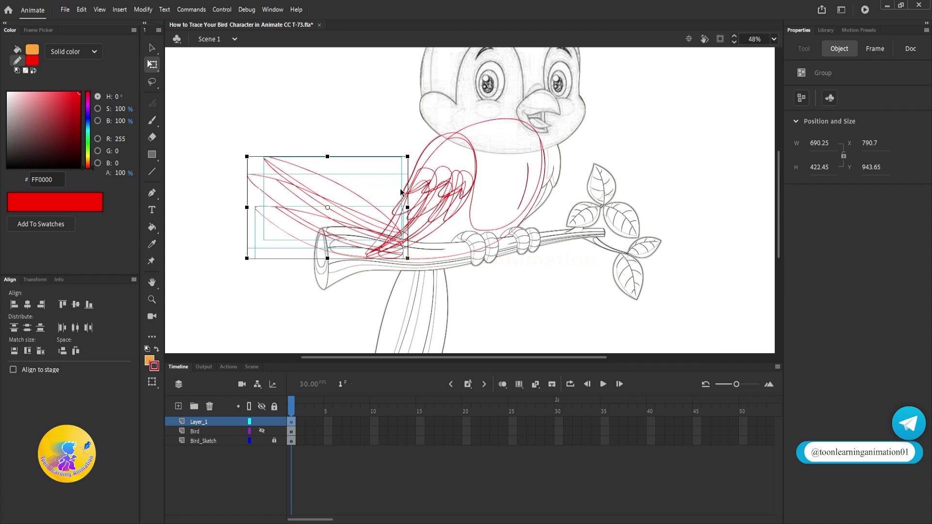
drag(327, 208, 392, 247)
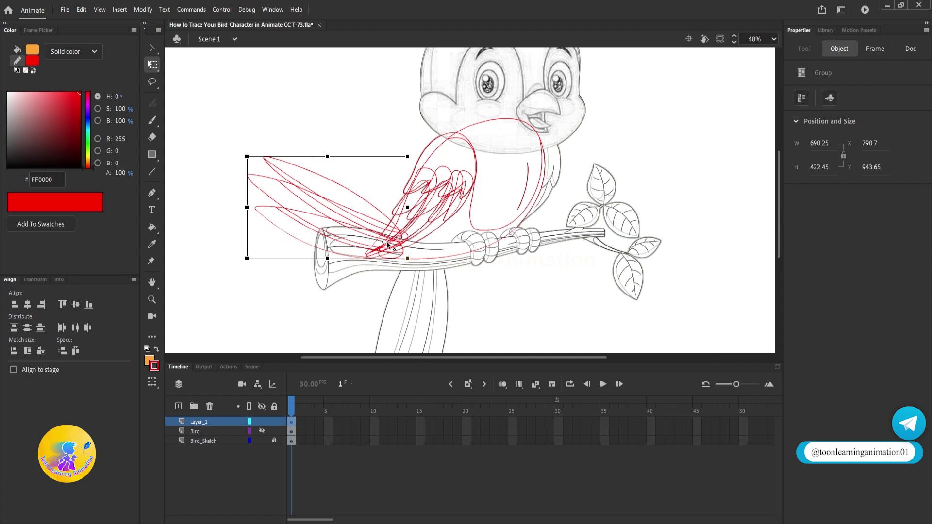
drag(243, 152, 234, 199)
scroll(589, 176, down, 2)
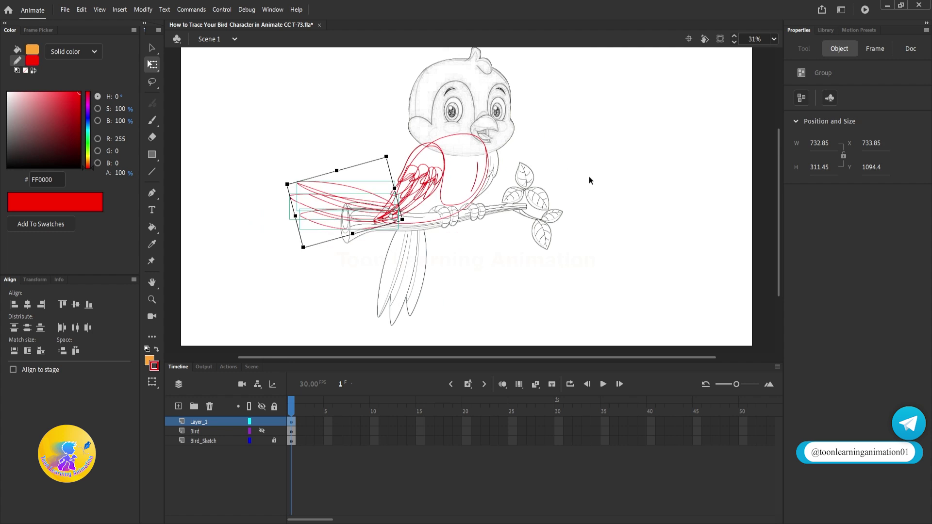
click(589, 176)
key(v)
click(306, 196)
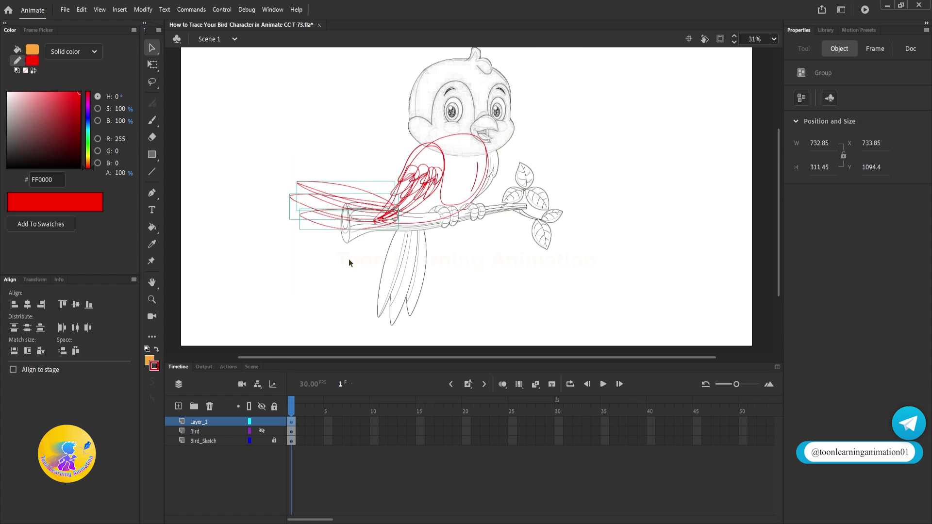
click(692, 160)
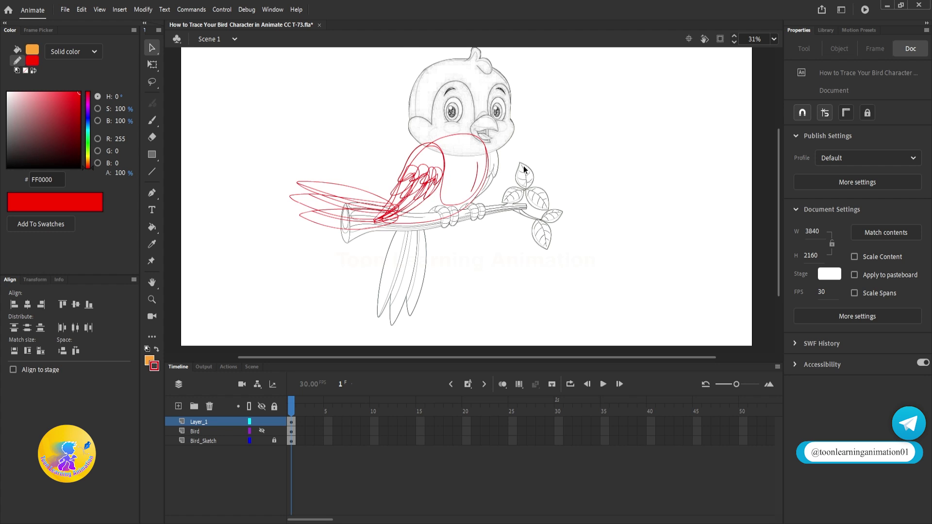
Fit the whole stage in view and move the Bird layer above Layer_1
scroll(499, 165, up, 3)
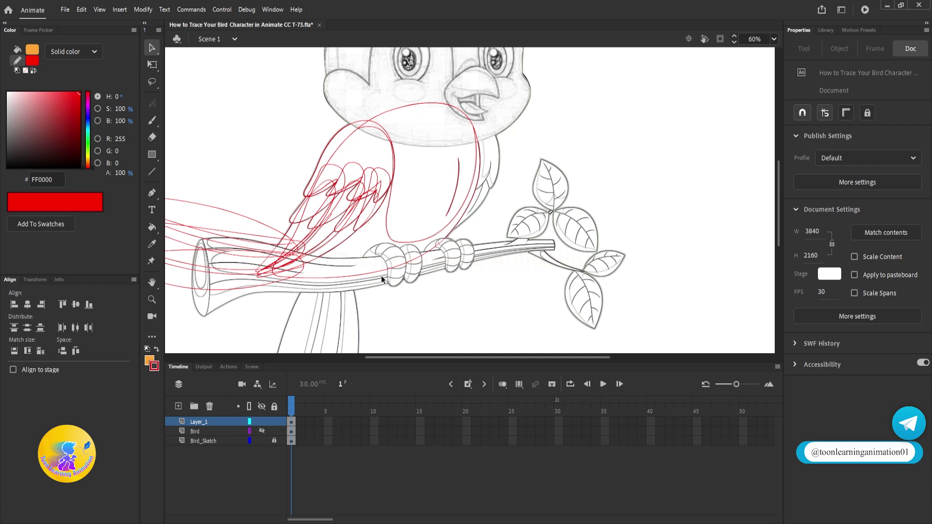
drag(482, 280, 510, 253)
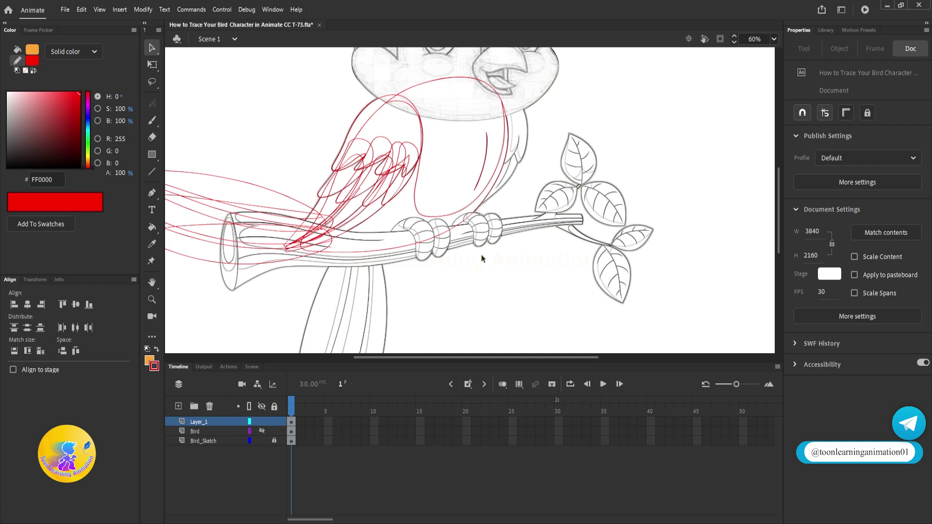
key(ctrl+2)
click(198, 431)
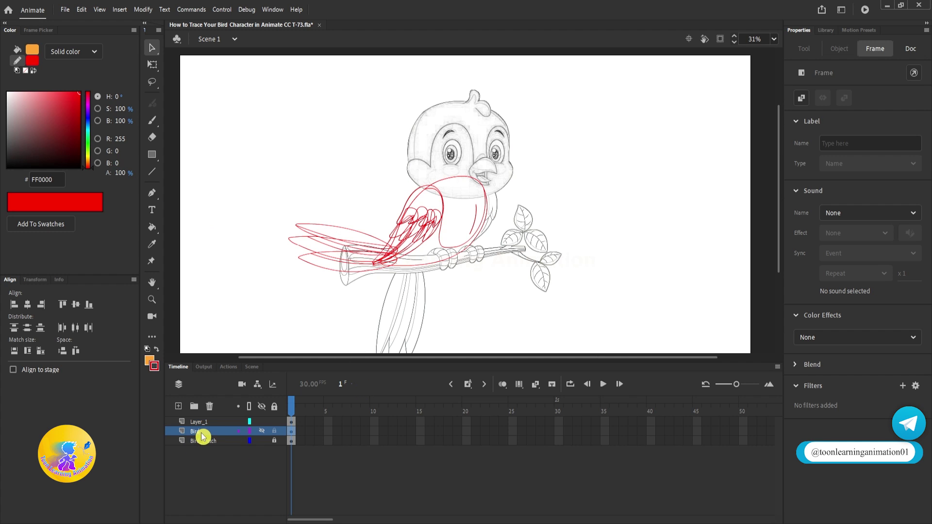
drag(198, 433, 199, 421)
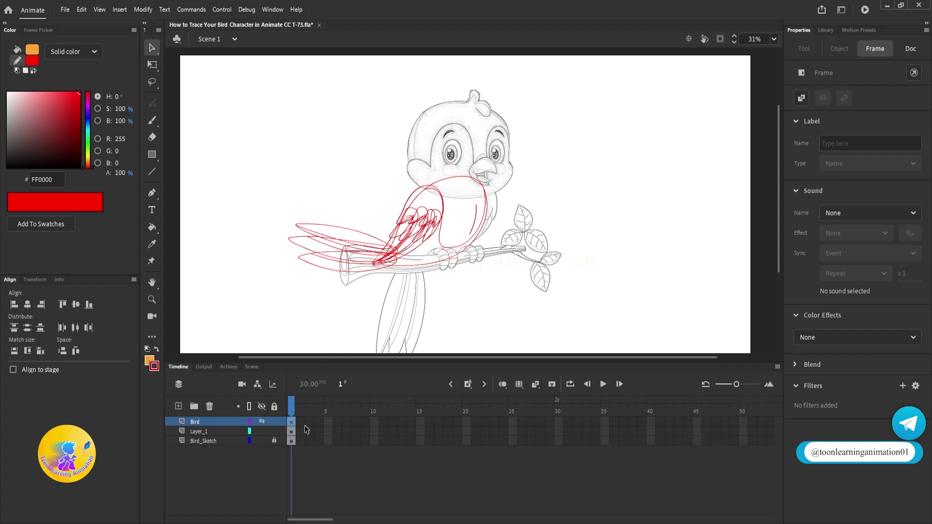
Show the Bird layer with the coloured head and hide the Bird_Sketch layer
click(262, 421)
click(642, 175)
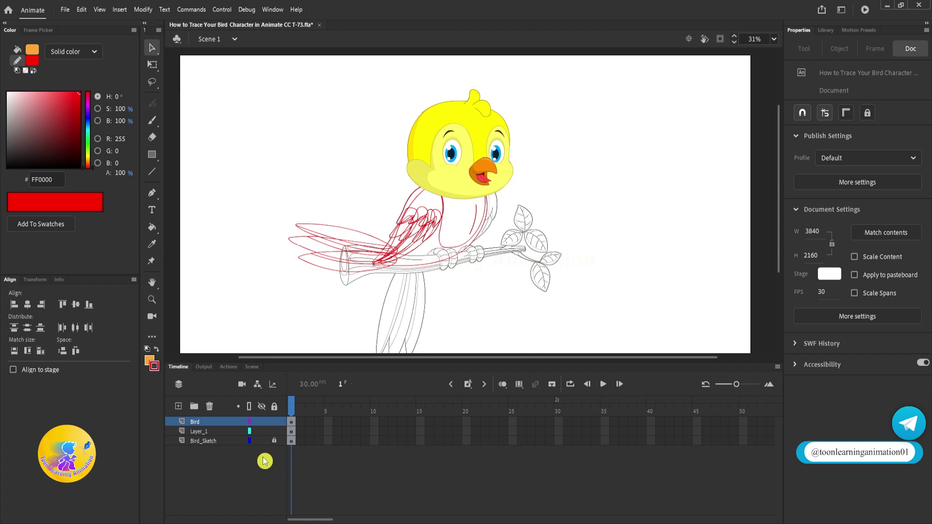
click(261, 441)
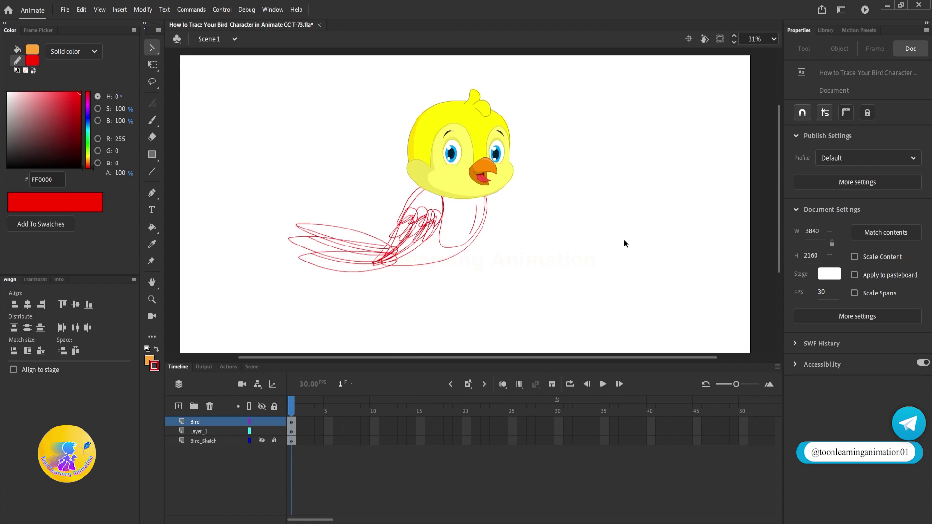
drag(548, 222, 549, 216)
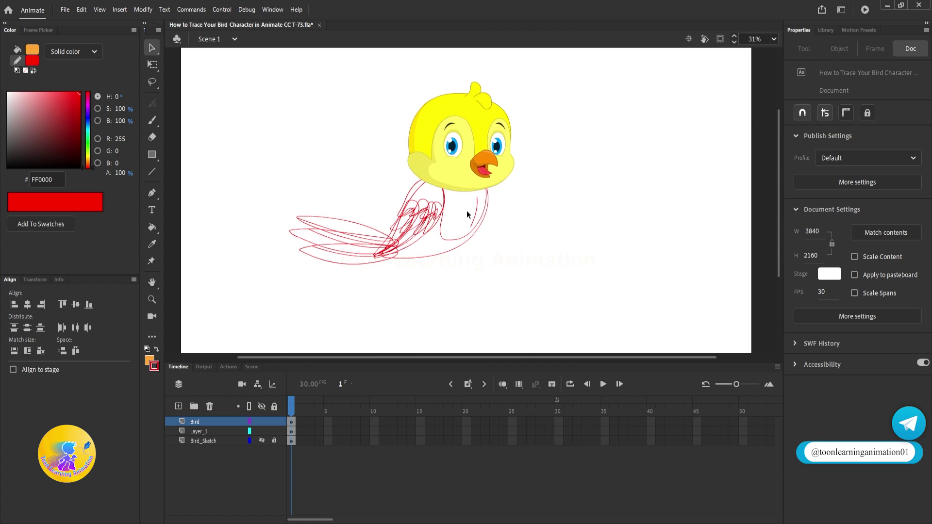
Open the body group and pull the outline's lower-rear ends back from the tail base, leaving a gap
scroll(417, 258, up, 3)
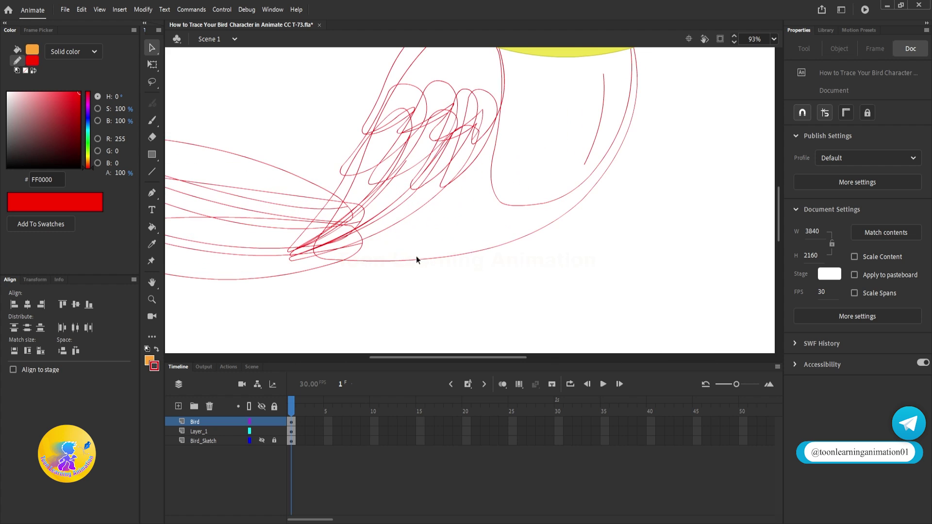
double_click(427, 258)
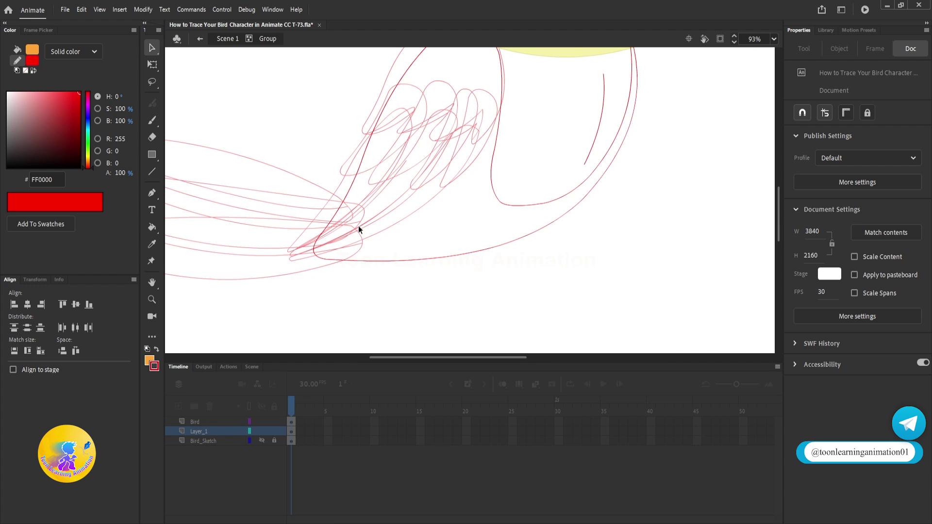
scroll(339, 243, up, 2)
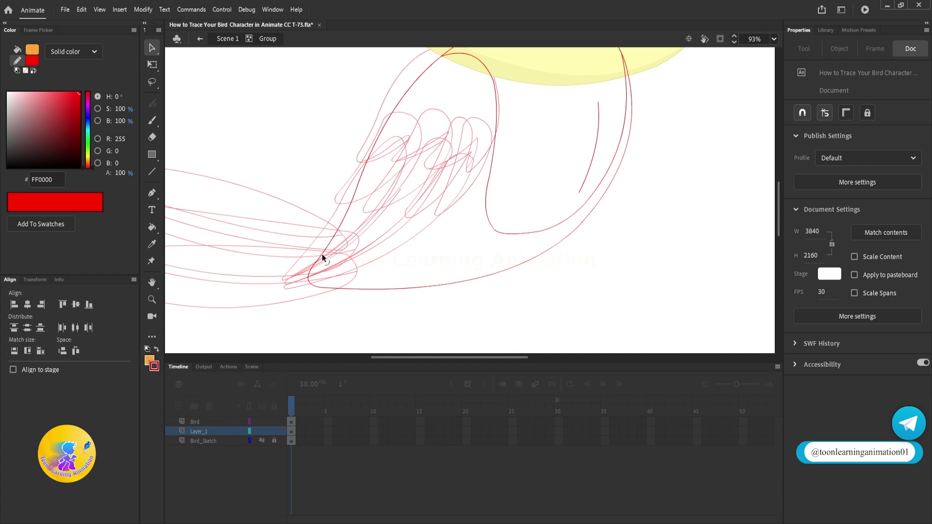
drag(314, 263, 347, 230)
drag(315, 279, 346, 256)
mouse_move(326, 286)
mouse_down()
mouse_move(432, 287)
mouse_move(575, 228)
mouse_move(378, 269)
mouse_up()
Bridge the gap in the body's lower-rear outline with a line bowed downward, and leave the group
key(n)
drag(451, 255, 444, 288)
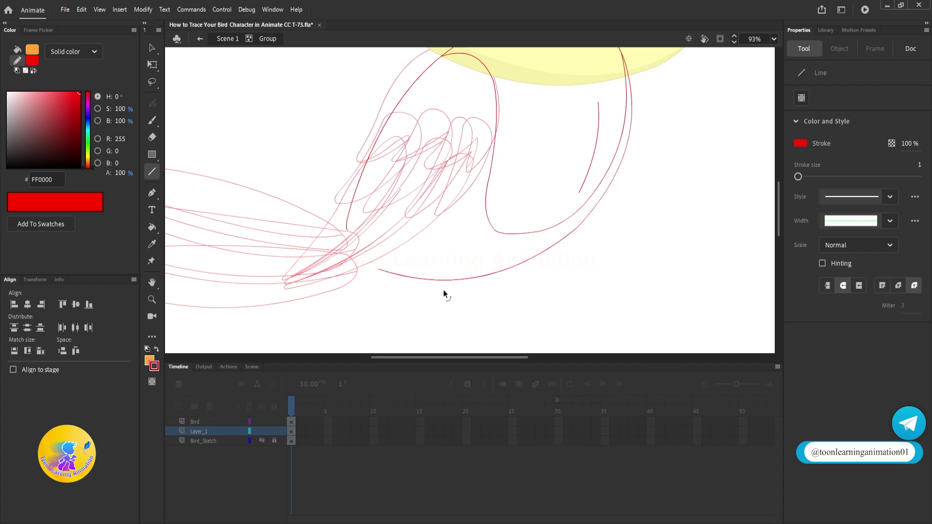
drag(378, 269, 348, 230)
drag(438, 261, 417, 280)
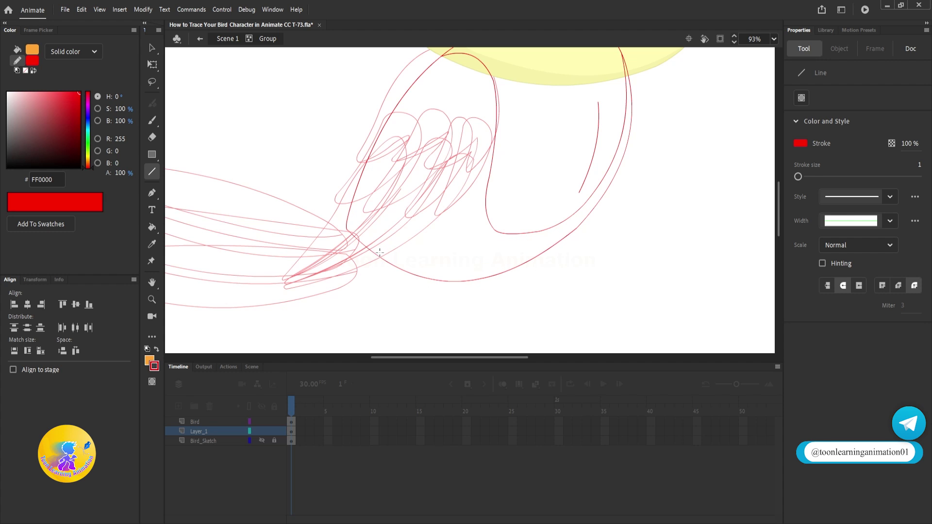
click(152, 48)
drag(374, 258, 421, 283)
double_click(622, 281)
mouse_move(258, 231)
mouse_down()
mouse_move(269, 240)
mouse_move(254, 220)
mouse_up()
key(ctrl+z)
click(693, 258)
scroll(447, 294, down, 6)
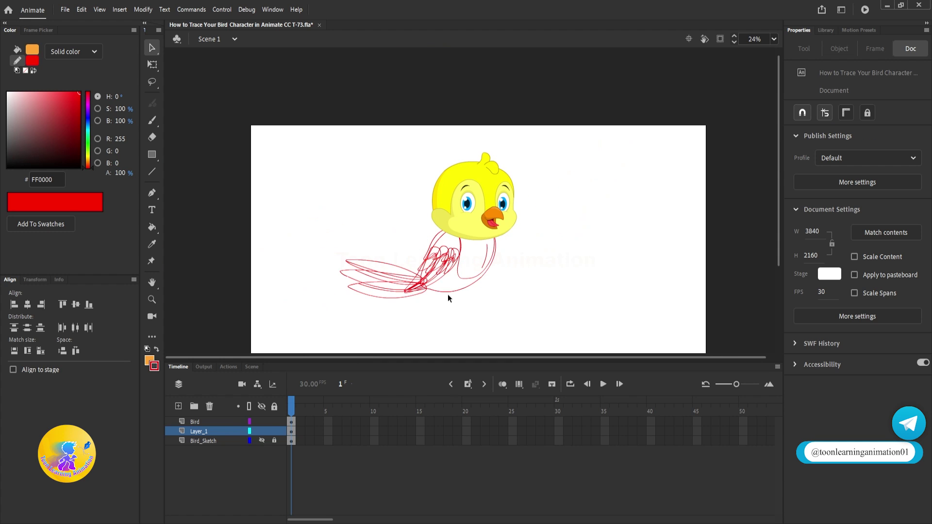
drag(500, 297, 483, 275)
scroll(450, 276, up, 2)
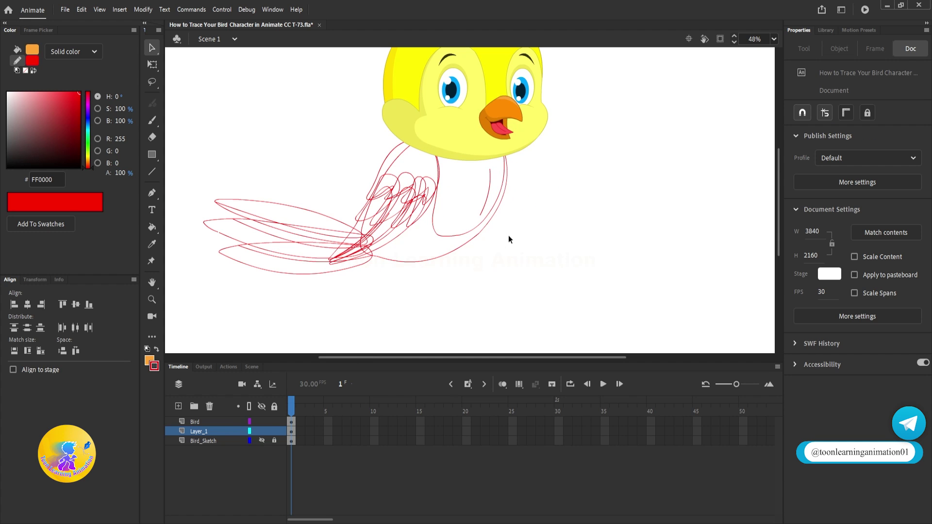
drag(508, 235, 483, 258)
scroll(430, 272, down, 2)
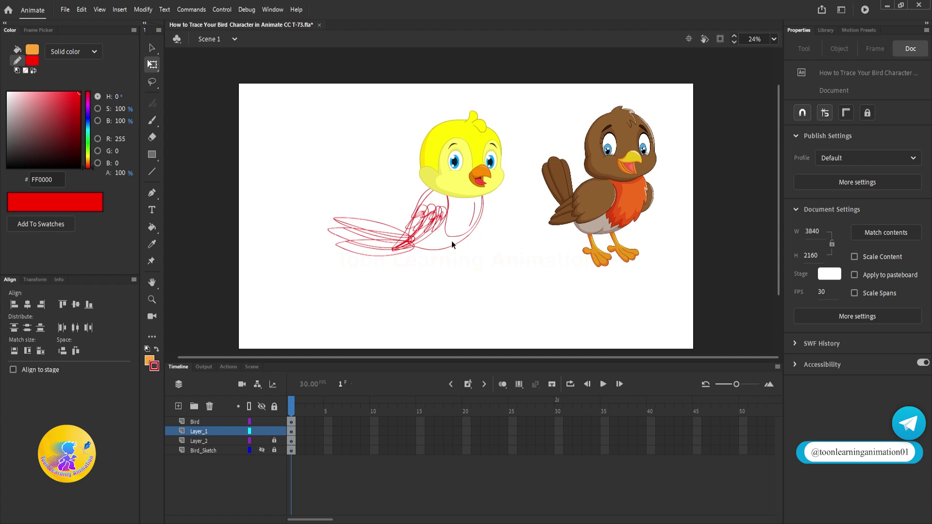
Select the three tail feather groups and rotate them steeply upward behind the bird, like the brown reference bird's tail
scroll(452, 244, up, 2)
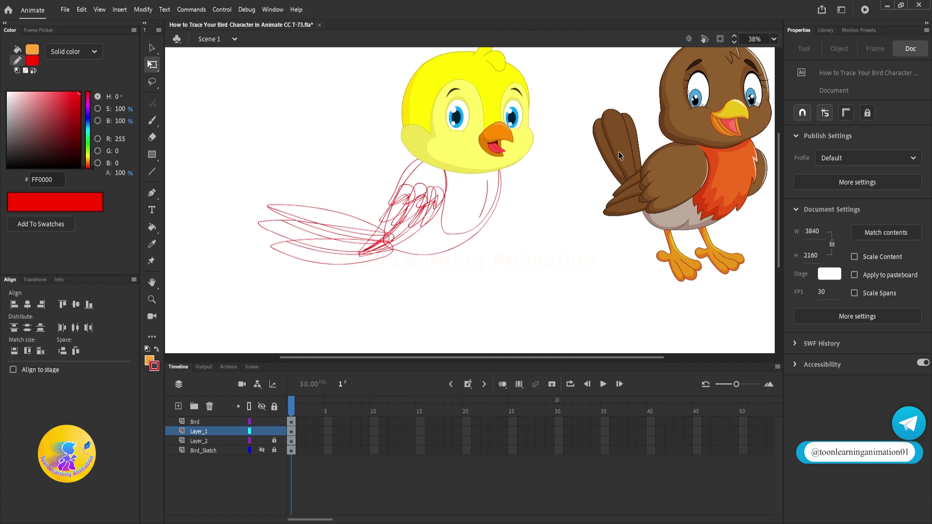
mouse_move(258, 162)
mouse_down()
mouse_move(304, 257)
mouse_move(385, 240)
mouse_up()
drag(260, 203, 309, 135)
click(528, 238)
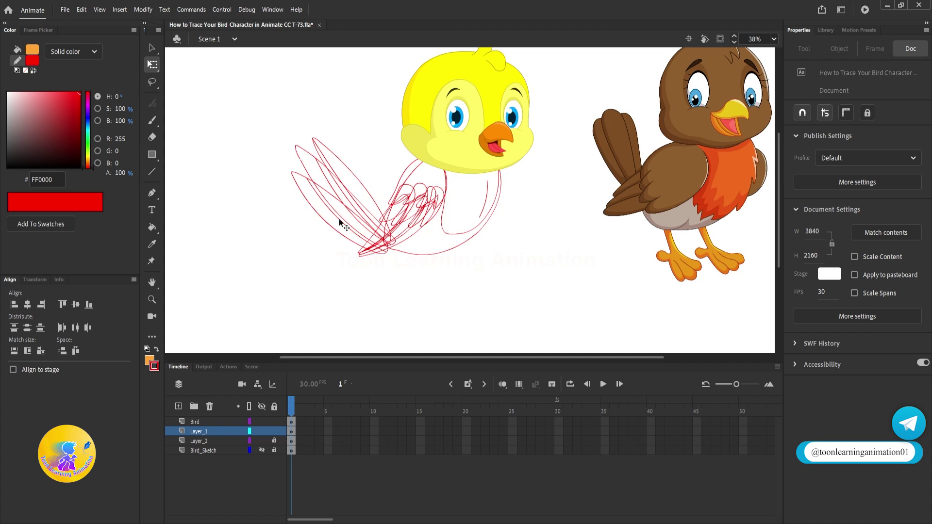
Move the lowest tail feather's pivot to its base and rotate the feather slightly upward toward the others
scroll(286, 166, up, 3)
drag(286, 169, 314, 198)
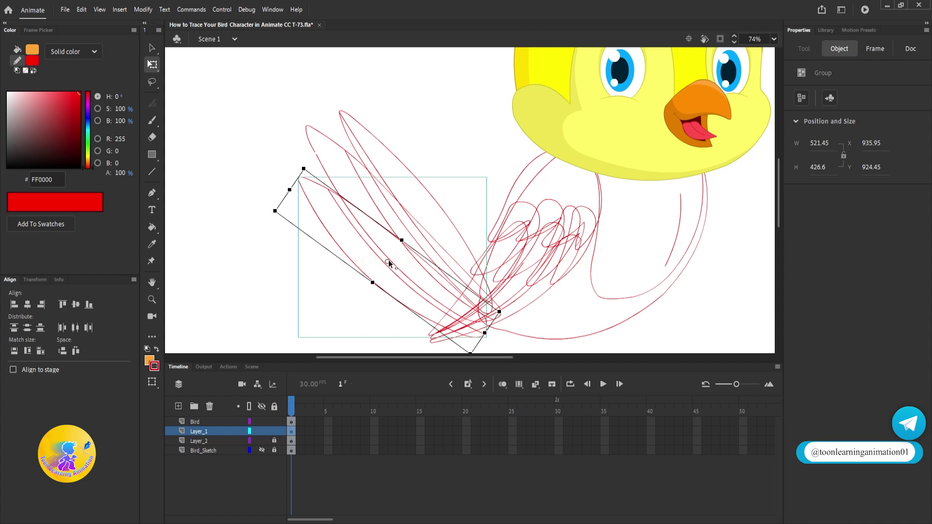
drag(386, 261, 473, 329)
drag(304, 160, 315, 141)
Move the top tail feather's pivot to its base and rotate the feather slightly toward the middle one
click(348, 123)
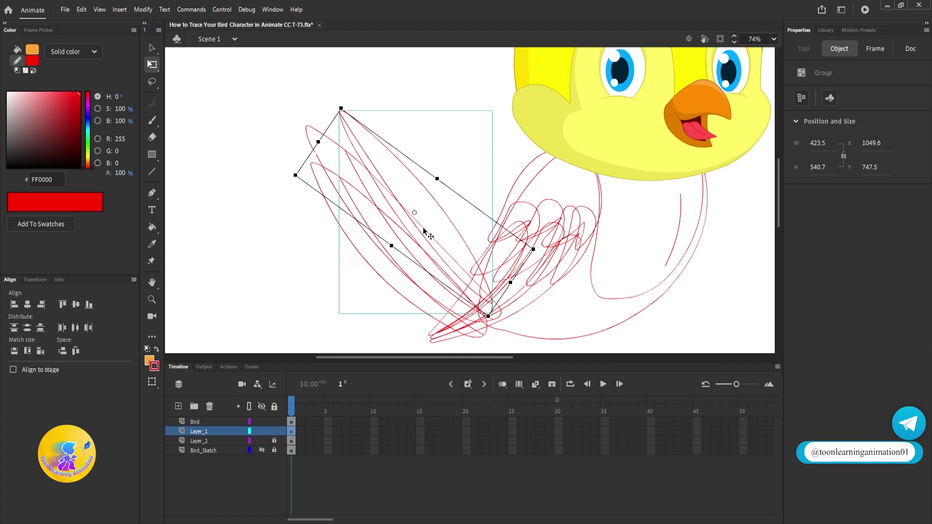
drag(414, 213, 482, 312)
drag(345, 106, 330, 112)
click(321, 125)
scroll(369, 152, down, 5)
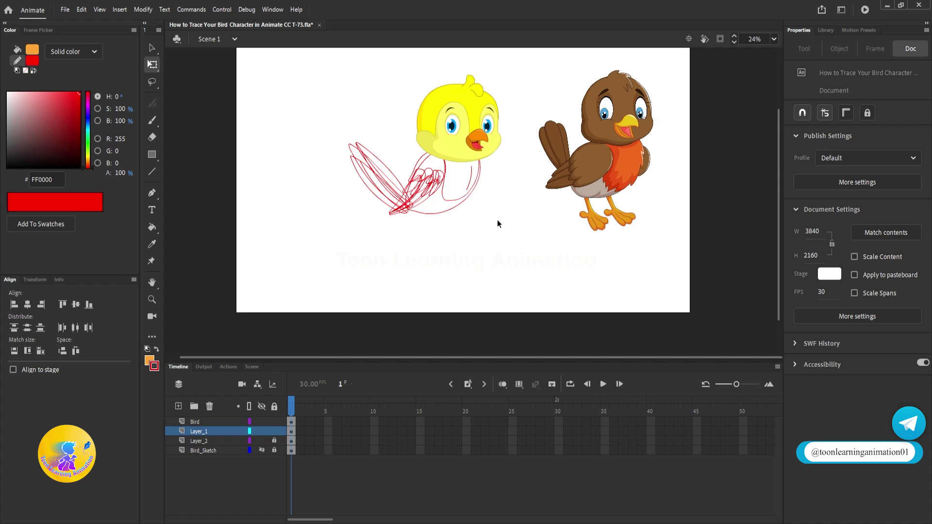
Trace the front edge of the brown reference bird's right-hand leg with a red line curved to its contour
scroll(534, 243, up, 3)
scroll(665, 266, up, 5)
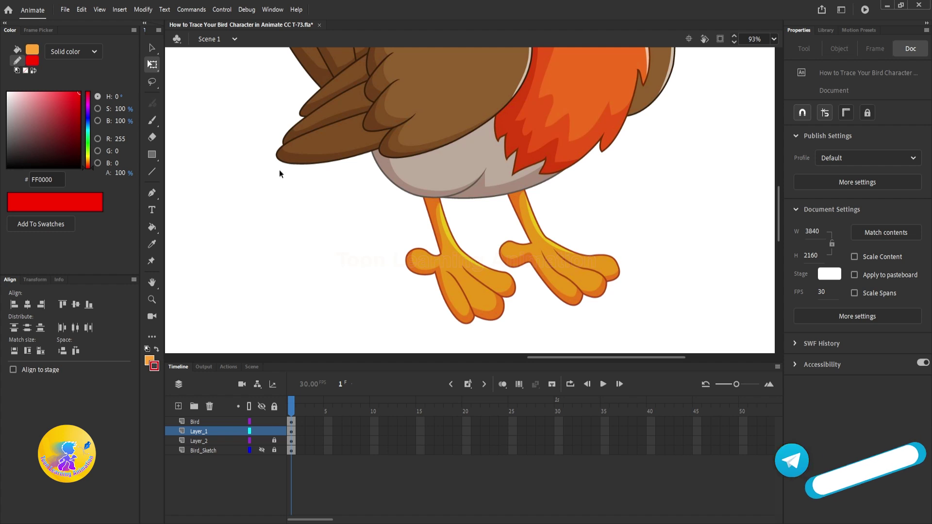
click(152, 171)
scroll(548, 252, up, 2)
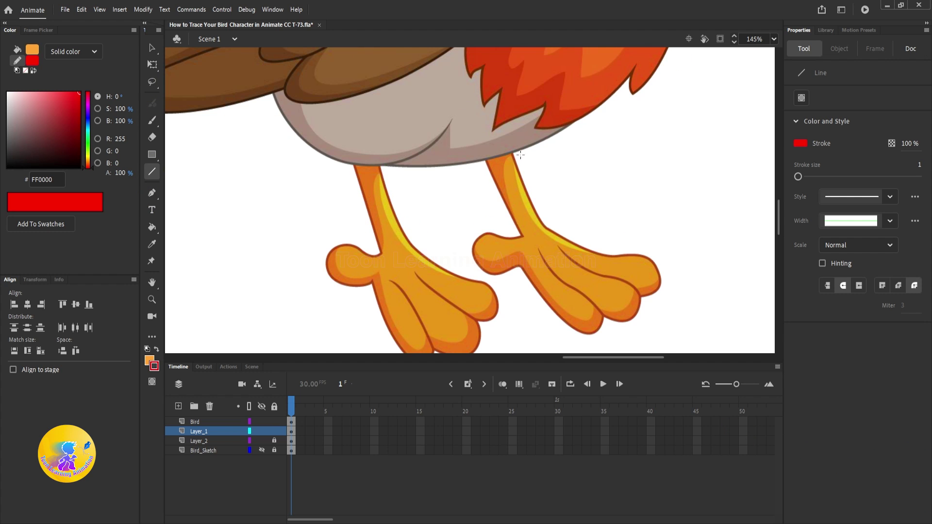
mouse_move(512, 150)
mouse_down()
mouse_move(550, 228)
mouse_move(536, 213)
mouse_up()
scroll(544, 225, down, 2)
scroll(544, 225, up, 1)
scroll(531, 229, down, 1)
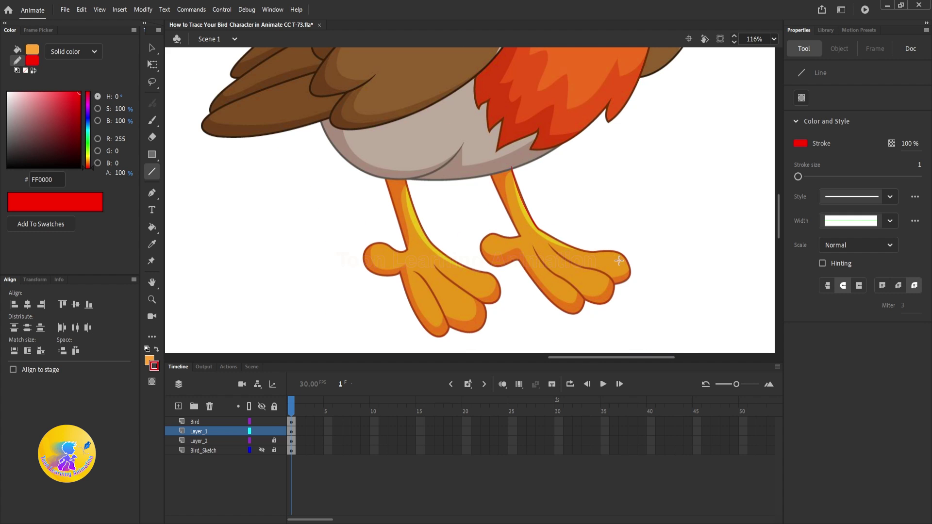
scroll(623, 259, up, 3)
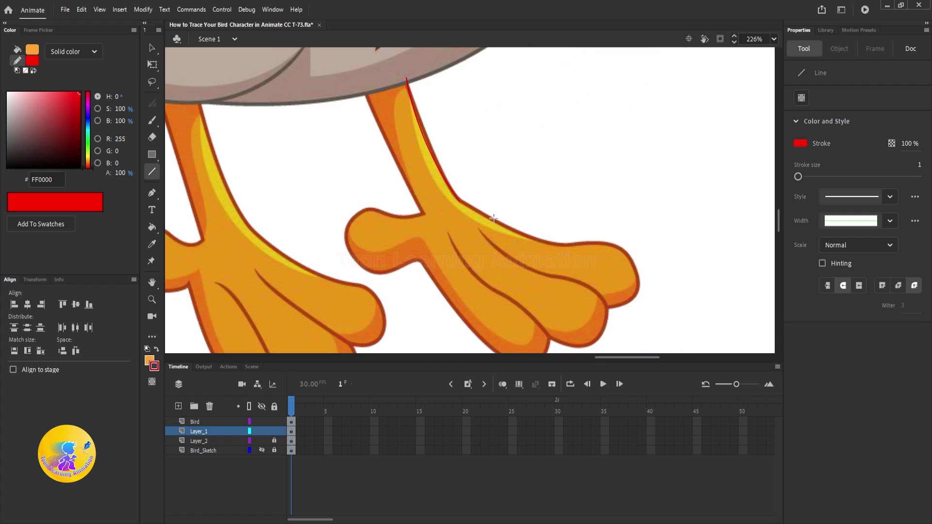
Continue the tracing along the top of the reference foot and around the outer toe with curved lines
mouse_move(460, 199)
mouse_down()
mouse_move(558, 254)
mouse_move(524, 233)
mouse_move(576, 243)
mouse_up()
key(v)
scroll(581, 240, up, 2)
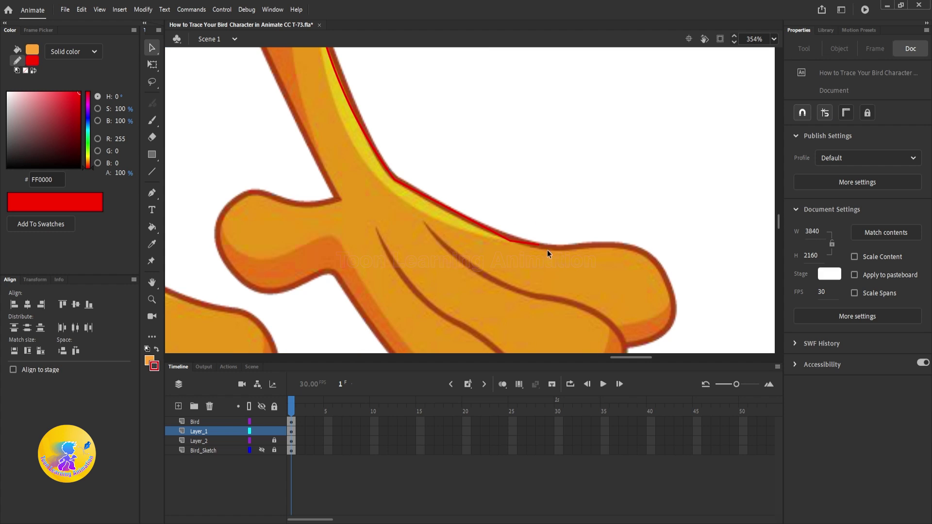
key(n)
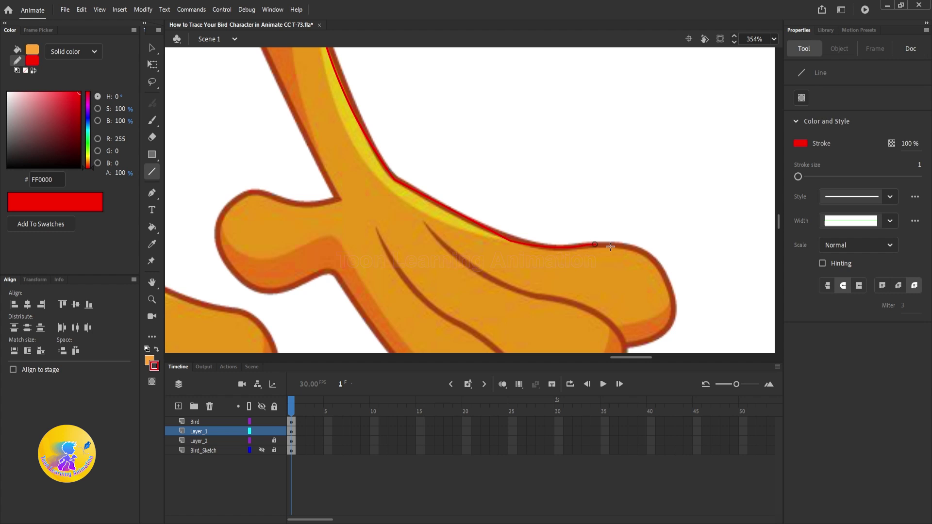
mouse_move(589, 247)
mouse_down()
mouse_move(671, 304)
mouse_move(662, 266)
mouse_move(671, 196)
mouse_up()
mouse_move(656, 209)
mouse_down()
mouse_move(636, 254)
mouse_move(609, 257)
mouse_move(555, 311)
mouse_move(520, 297)
mouse_move(472, 339)
mouse_move(712, 302)
mouse_up()
Trace the foot's remaining outer contour, covering the lower toes, the back toe and the leg's rear edge
drag(680, 306, 530, 144)
mouse_move(630, 252)
mouse_down()
mouse_move(622, 274)
mouse_move(703, 349)
mouse_up()
mouse_move(611, 218)
mouse_down()
mouse_move(519, 231)
mouse_move(557, 236)
mouse_move(505, 154)
mouse_move(490, 188)
mouse_up()
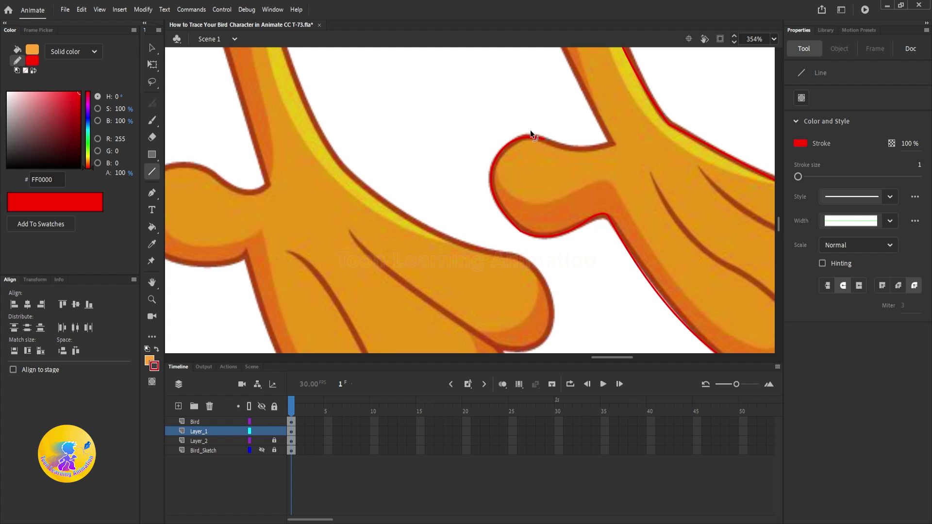
drag(544, 140, 615, 144)
mouse_move(582, 141)
mouse_down()
mouse_move(616, 263)
mouse_move(563, 155)
mouse_move(572, 179)
mouse_up()
scroll(613, 263, down, 3)
scroll(603, 155, down, 2)
scroll(698, 299, up, 5)
Trace the dividing line between the lower and middle toes with two curved segments
drag(615, 264, 547, 196)
drag(580, 228, 586, 220)
drag(548, 196, 458, 99)
drag(510, 156, 505, 177)
Trace the middle toe's tip and the dividing line between the middle and outer toes with curved segments
drag(689, 214, 655, 258)
drag(673, 261, 582, 212)
drag(636, 242, 642, 228)
drag(582, 212, 471, 137)
drag(525, 180, 518, 190)
Trace the shadow edge across the foot's back toe and along the lower toe with curved lines
scroll(621, 264, down, 5)
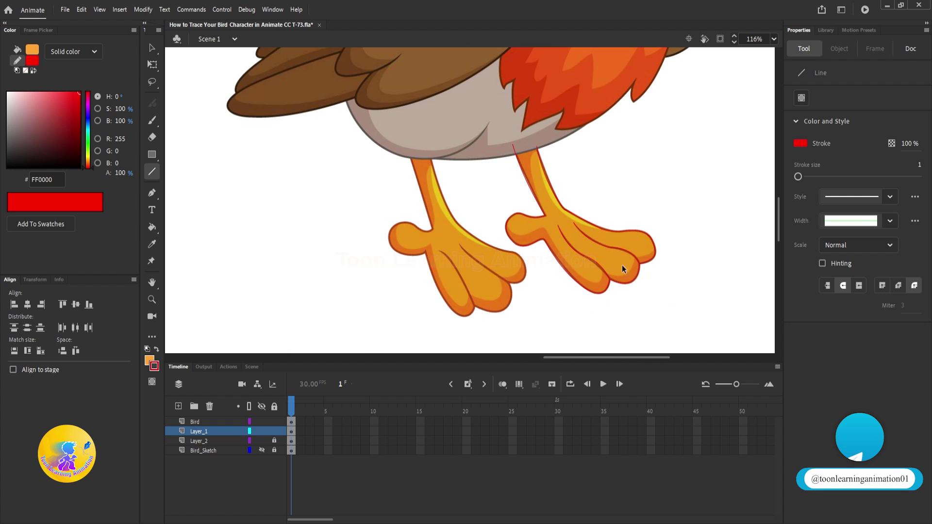
scroll(622, 264, up, 4)
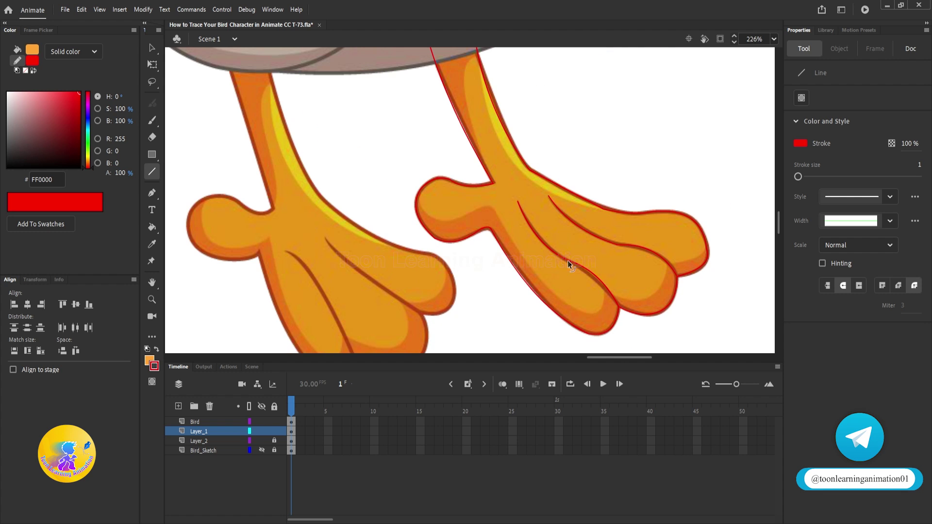
scroll(592, 255, down, 2)
scroll(556, 237, up, 2)
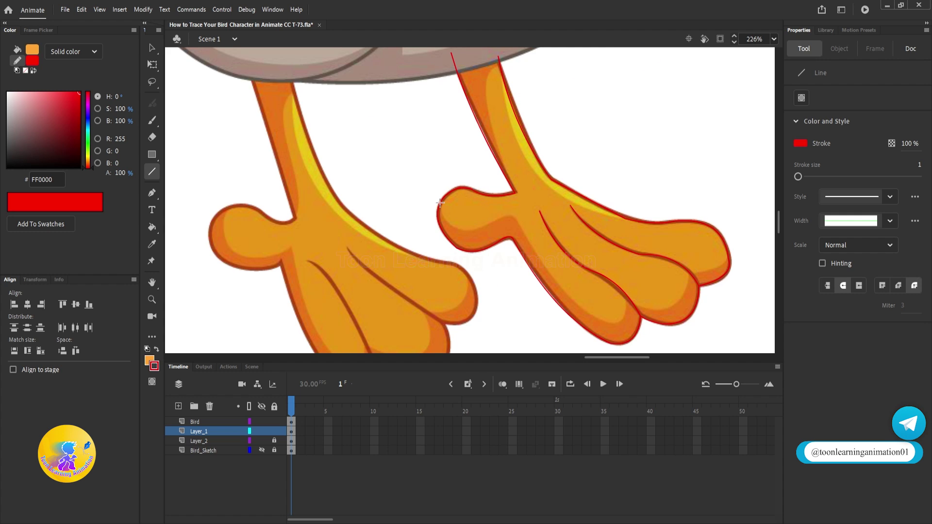
mouse_move(441, 202)
mouse_down()
mouse_move(481, 227)
mouse_move(538, 212)
mouse_up()
scroll(480, 226, up, 2)
drag(539, 224, 489, 151)
drag(491, 147, 638, 306)
mouse_move(598, 264)
mouse_down()
mouse_move(590, 299)
mouse_move(588, 282)
mouse_up()
drag(638, 306, 660, 264)
Trace the shadow edges on the middle and outer toe tips with curved lines
drag(716, 269, 528, 289)
mouse_move(481, 298)
mouse_down()
mouse_move(536, 309)
mouse_move(566, 248)
mouse_up()
drag(529, 277, 544, 300)
mouse_move(595, 227)
mouse_down()
mouse_move(561, 300)
mouse_move(597, 296)
mouse_move(581, 307)
mouse_up()
scroll(581, 307, down, 2)
Trace the inner edge of the yellow highlight along the top of the foot and the front of the leg
mouse_move(412, 244)
mouse_down()
mouse_move(491, 263)
mouse_move(517, 323)
mouse_up()
scroll(517, 323, up, 1)
mouse_move(459, 176)
mouse_down()
mouse_move(491, 295)
mouse_move(467, 274)
mouse_up()
mouse_move(464, 244)
mouse_down()
mouse_move(456, 245)
mouse_move(517, 319)
mouse_up()
drag(477, 266, 482, 263)
scroll(523, 325, up, 2)
mouse_move(523, 326)
mouse_down()
mouse_move(388, 197)
mouse_move(514, 289)
mouse_move(536, 255)
mouse_up()
drag(464, 223, 462, 234)
scroll(462, 234, down, 4)
Trace the shadow edge running up the rear side of the leg to the belly
mouse_move(449, 204)
mouse_down()
mouse_move(524, 296)
mouse_move(479, 322)
mouse_up()
scroll(524, 296, up, 2)
drag(467, 243, 460, 240)
drag(468, 287, 466, 287)
drag(450, 210, 539, 235)
scroll(456, 204, up, 2)
Extend both leg edges upward into the belly and close the top of the leg with a straight line
scroll(466, 207, down, 6)
scroll(524, 231, up, 3)
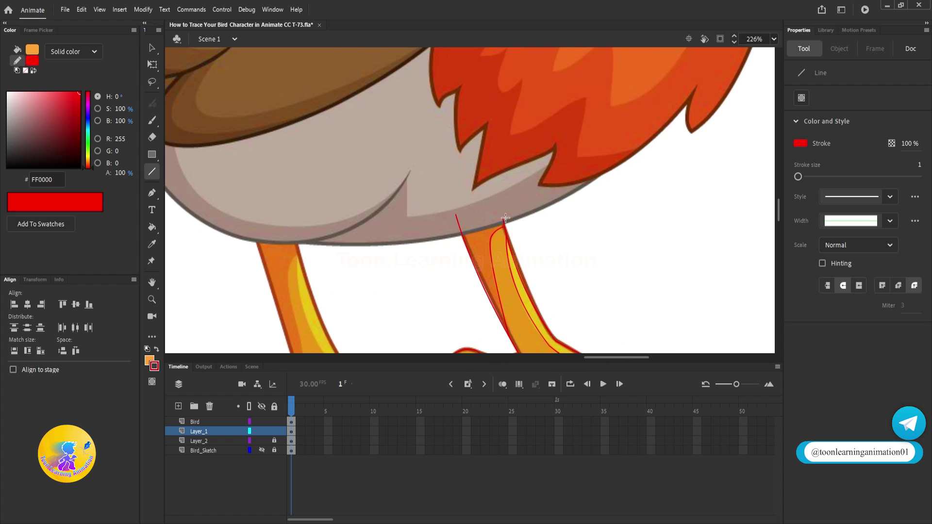
key(v)
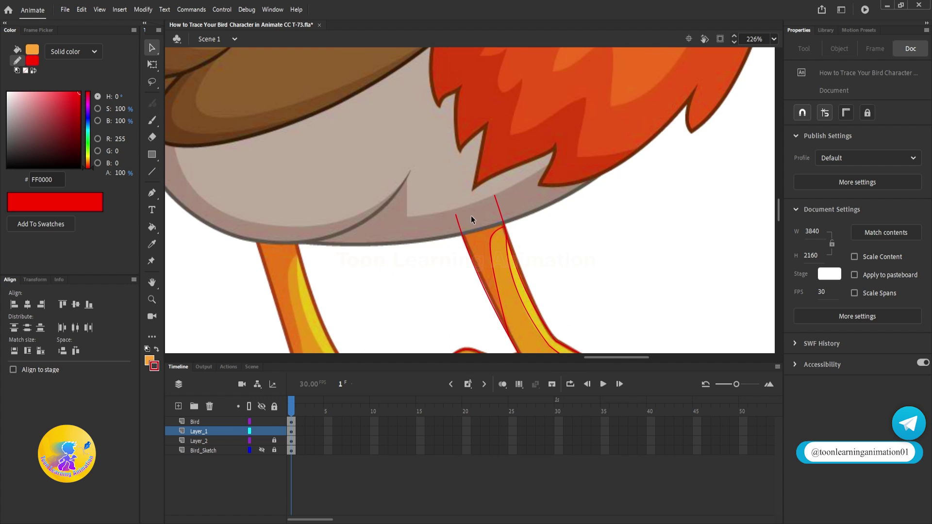
drag(456, 213, 452, 203)
key(n)
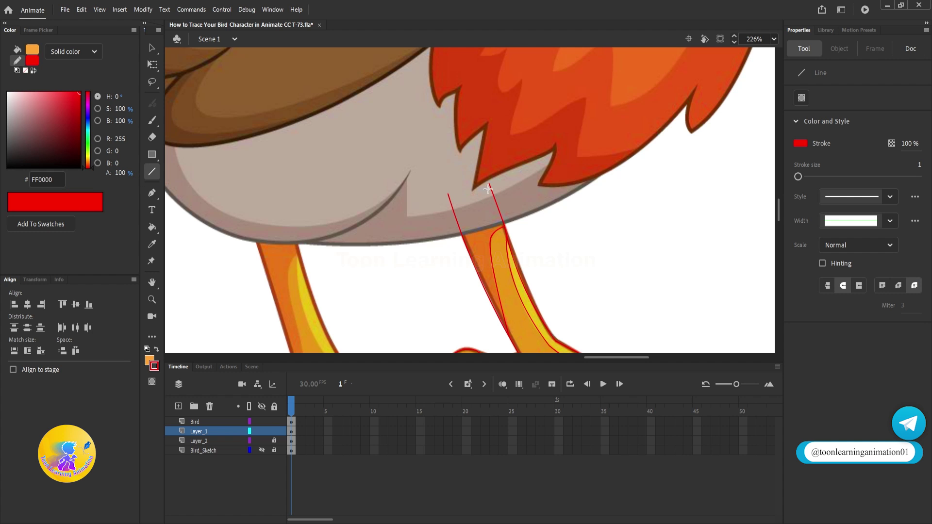
drag(489, 184, 448, 193)
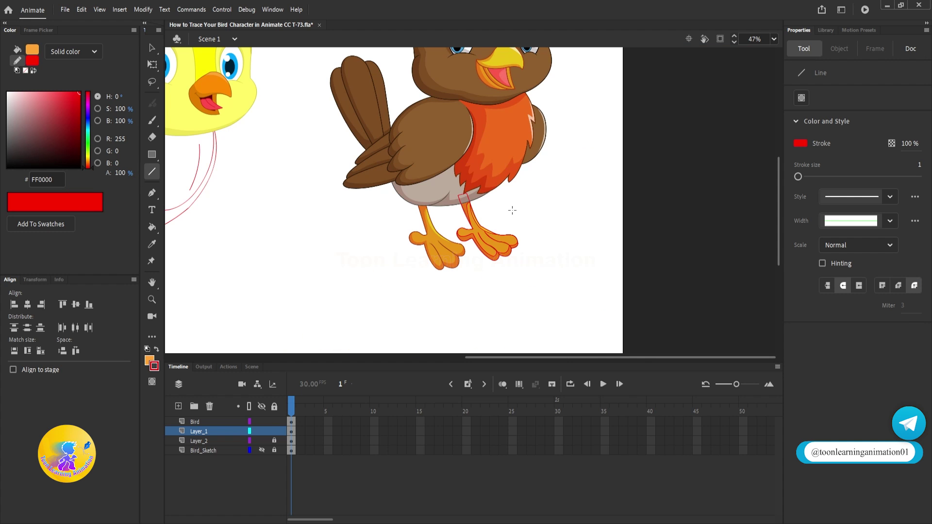
Group all the traced leg lines and move the leg under the yellow bird's body
key(v)
drag(543, 170, 427, 296)
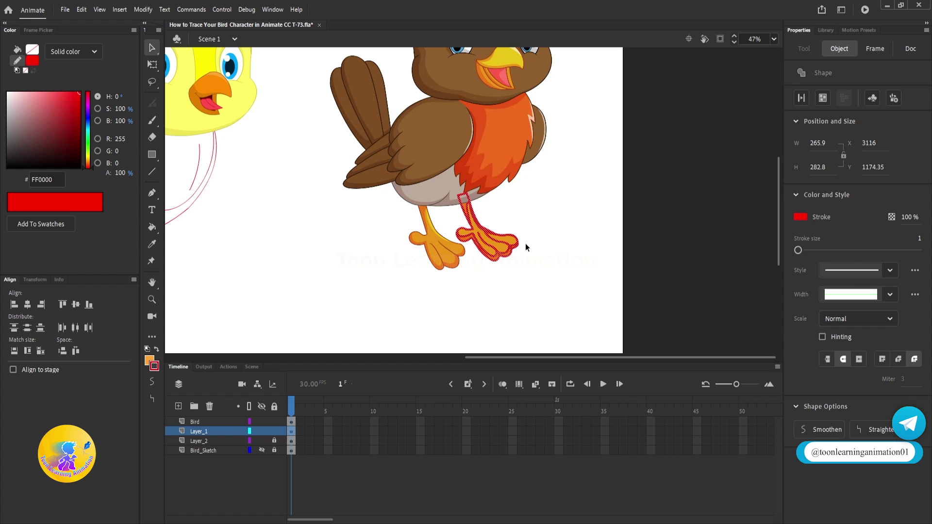
key(ctrl+g)
mouse_move(505, 257)
mouse_down()
mouse_move(637, 271)
mouse_move(727, 259)
mouse_move(429, 299)
mouse_move(419, 285)
mouse_up()
Duplicate the leg group and place the copy to the lower left of the first leg
scroll(392, 273, up, 3)
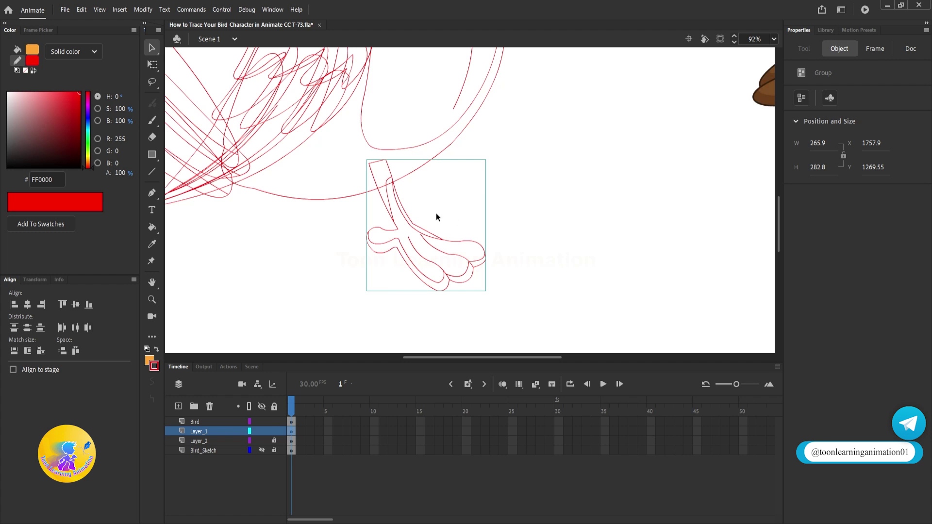
scroll(442, 251, down, 1)
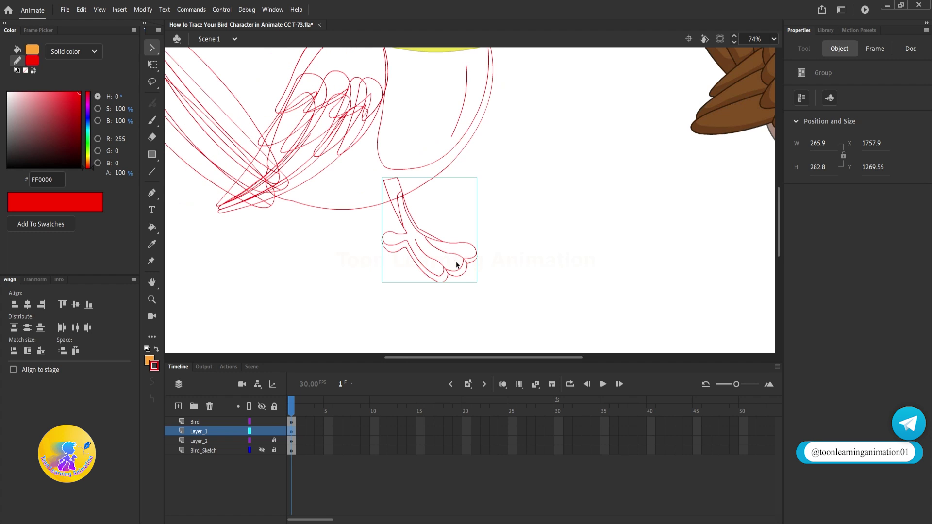
drag(468, 266, 413, 285)
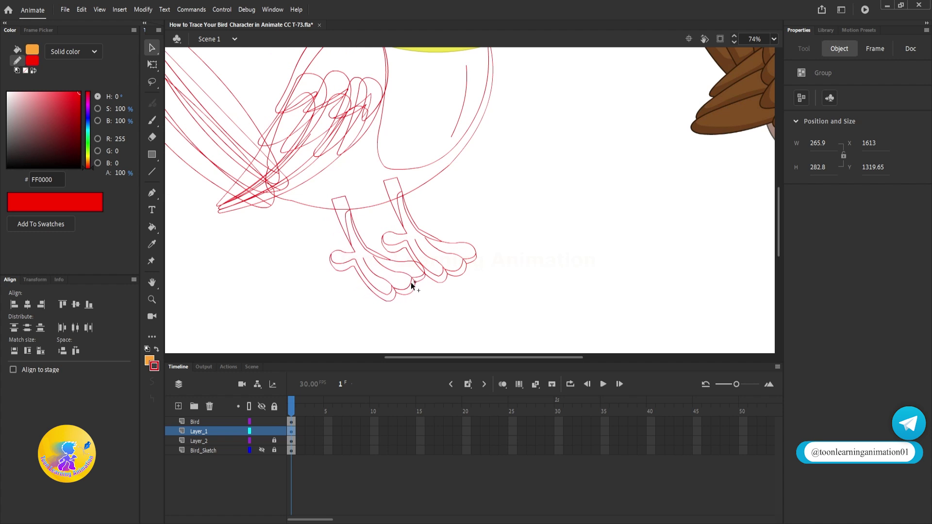
scroll(402, 260, down, 1)
scroll(418, 252, up, 3)
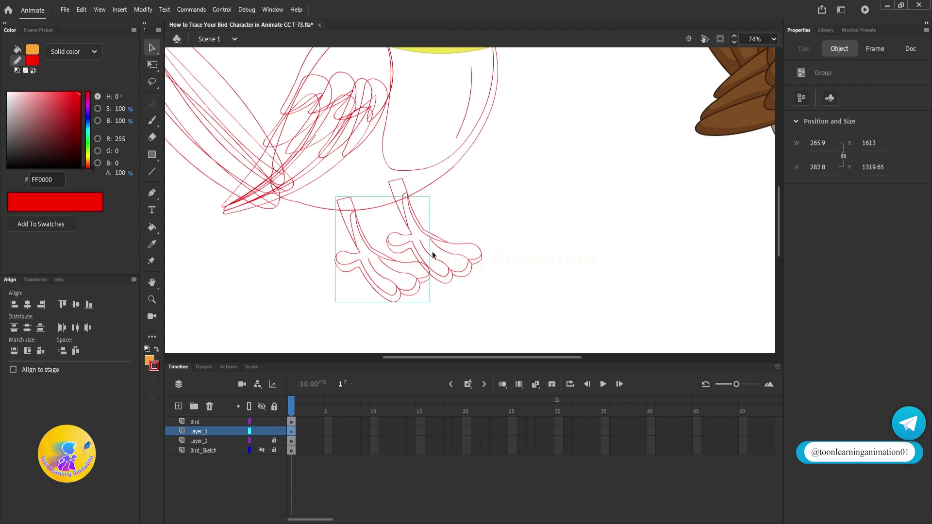
Scale the right-hand leg down to about 242 by 257 px and shift both legs slightly right under the belly
click(478, 263)
key(q)
drag(482, 284, 456, 253)
click(522, 249)
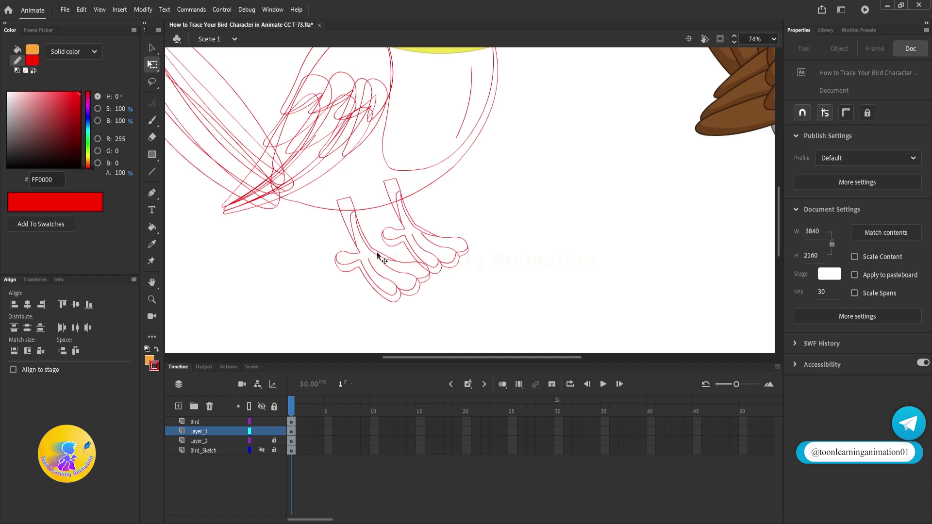
drag(377, 254, 426, 229)
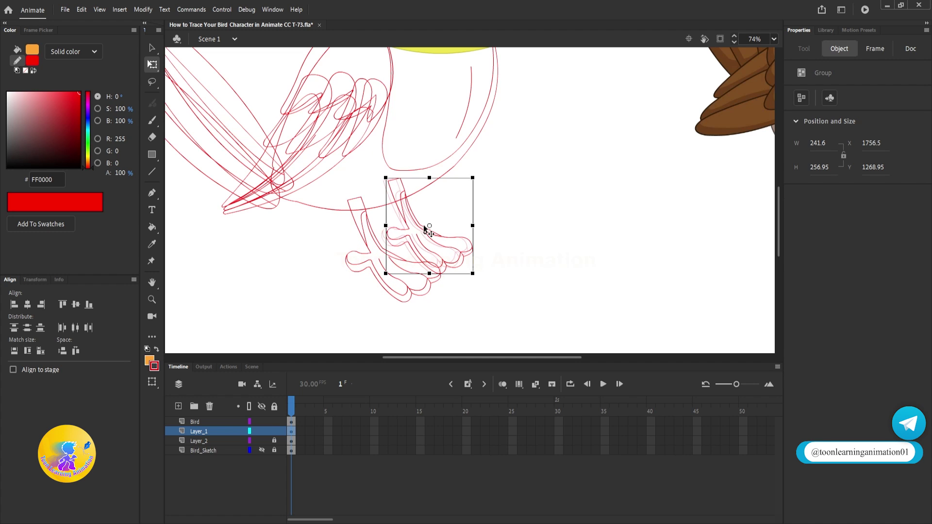
click(373, 230)
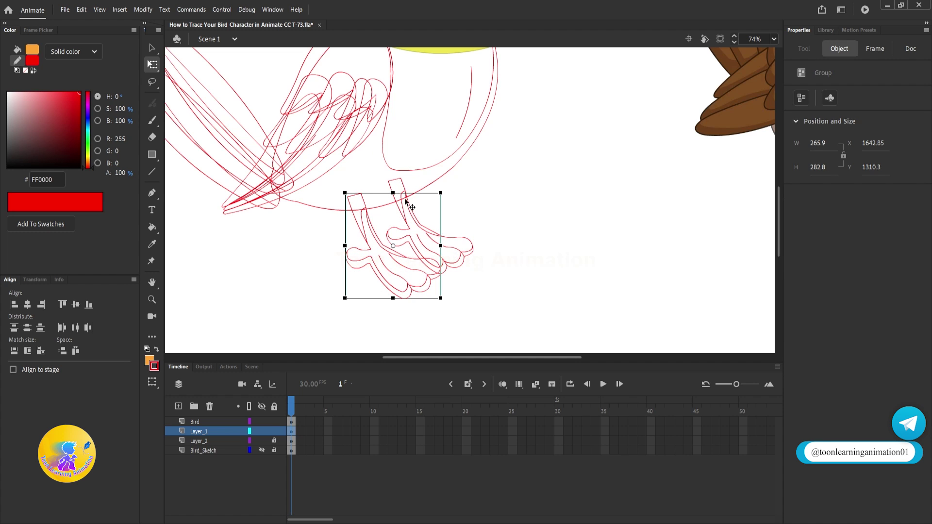
Draw a line along the lower belly from behind the left leg to the right leg and bend it into a downward curve
click(525, 234)
drag(532, 211, 519, 229)
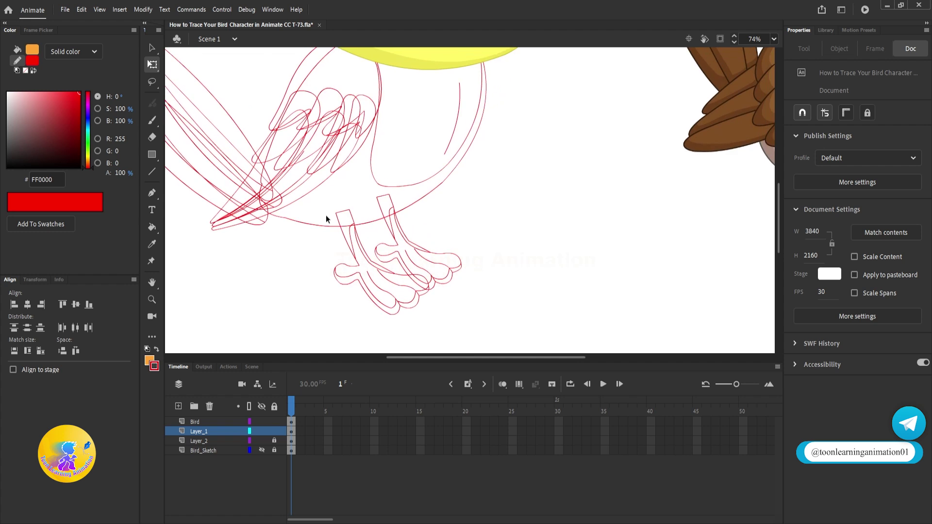
scroll(324, 215, up, 2)
click(152, 206)
click(152, 171)
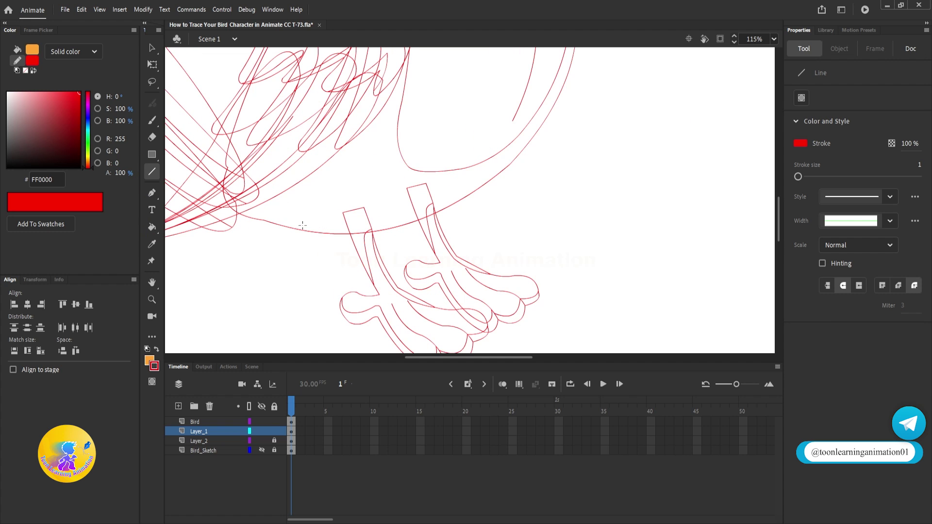
drag(301, 230, 412, 205)
drag(355, 221, 366, 237)
scroll(319, 236, up, 3)
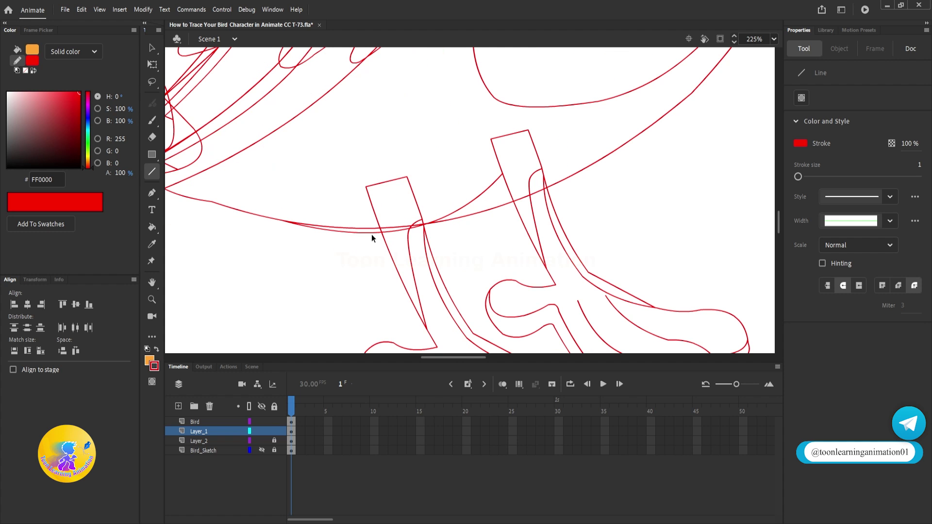
Compare with the reference bird's underside, pull the new belly curve slightly upward and group it
scroll(374, 234, down, 5)
drag(762, 216, 551, 233)
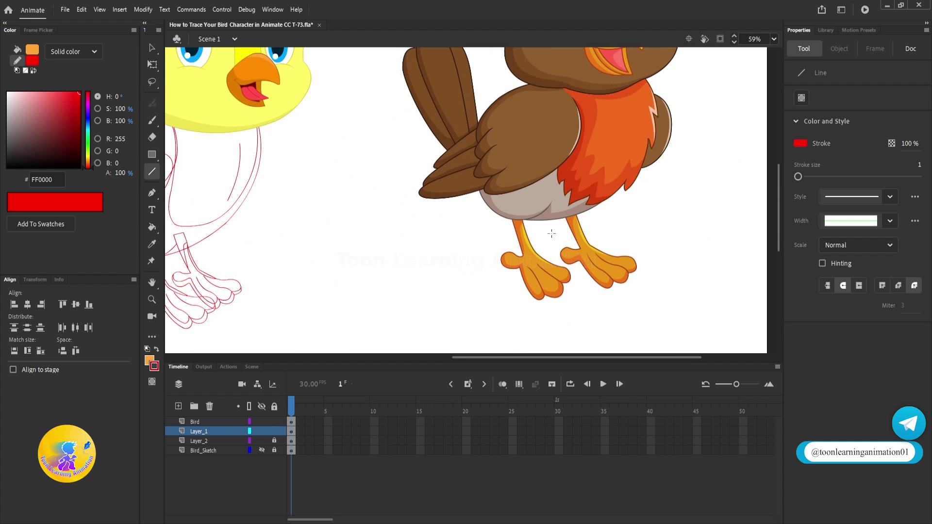
scroll(494, 196, up, 3)
scroll(625, 209, down, 4)
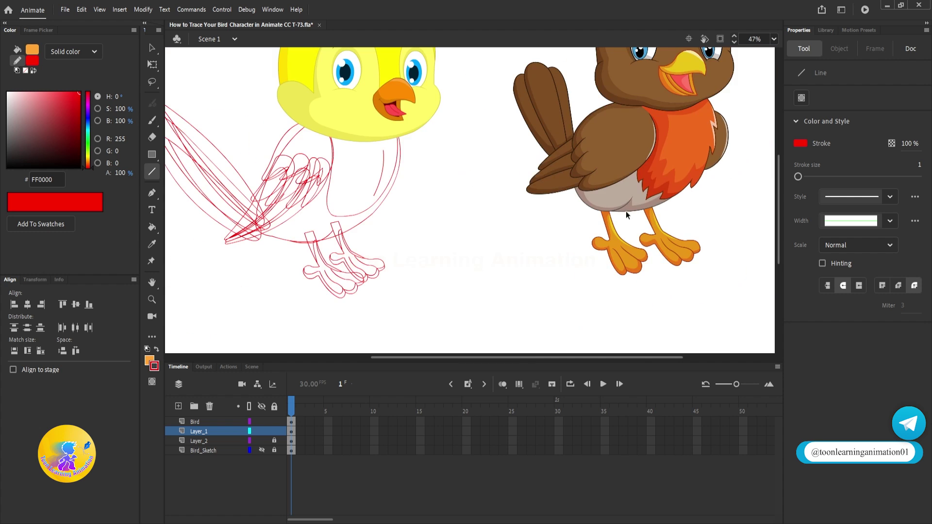
scroll(443, 260, up, 5)
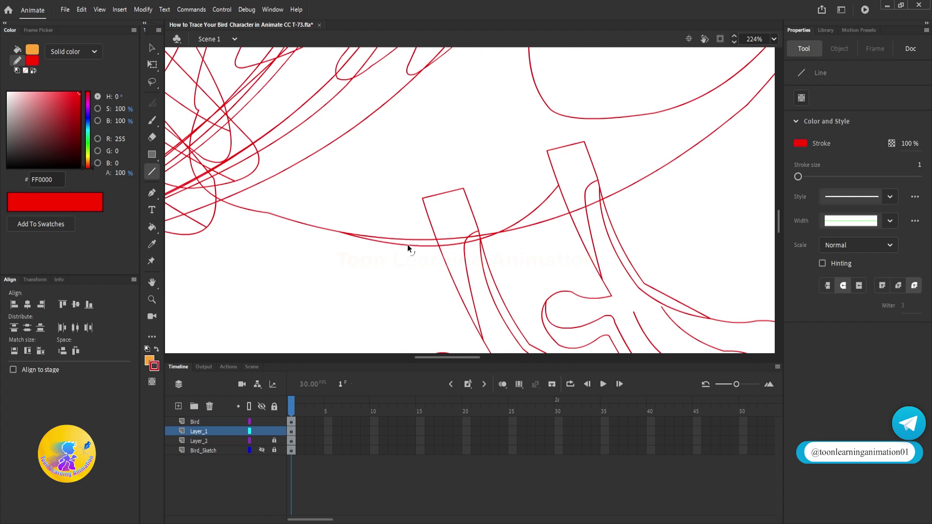
drag(407, 244, 410, 239)
ctrl+click(556, 190)
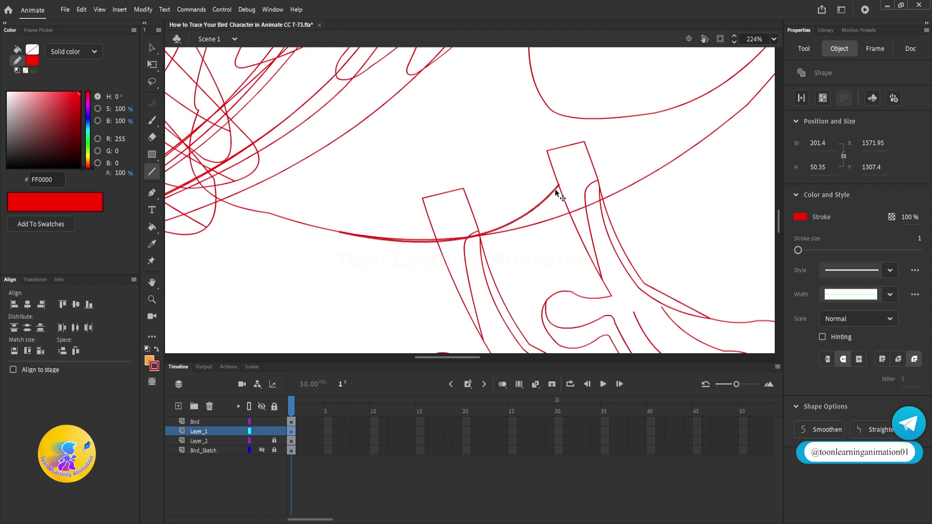
key(ctrl+g)
Inside the belly curve's group, close the shape with a high arch over the left leg's top and bend the lower edge slightly downward
double_click(556, 192)
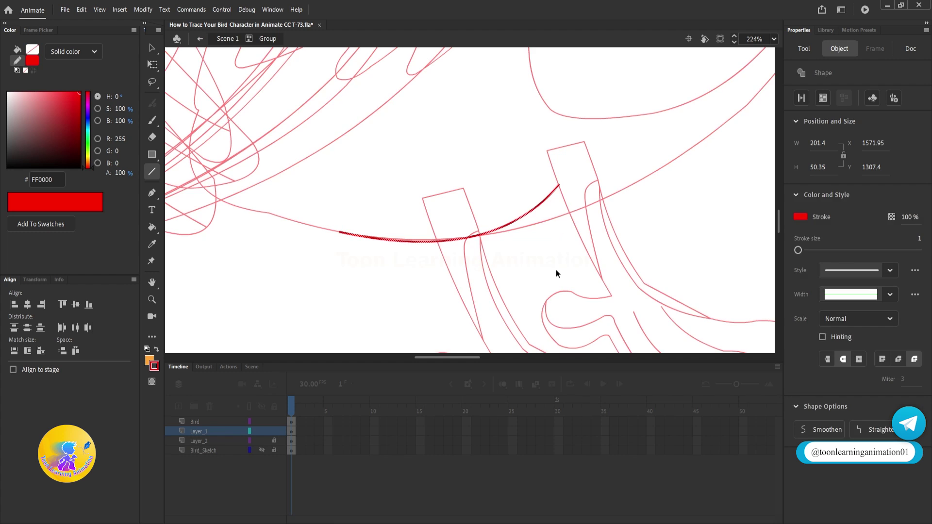
drag(492, 229, 499, 231)
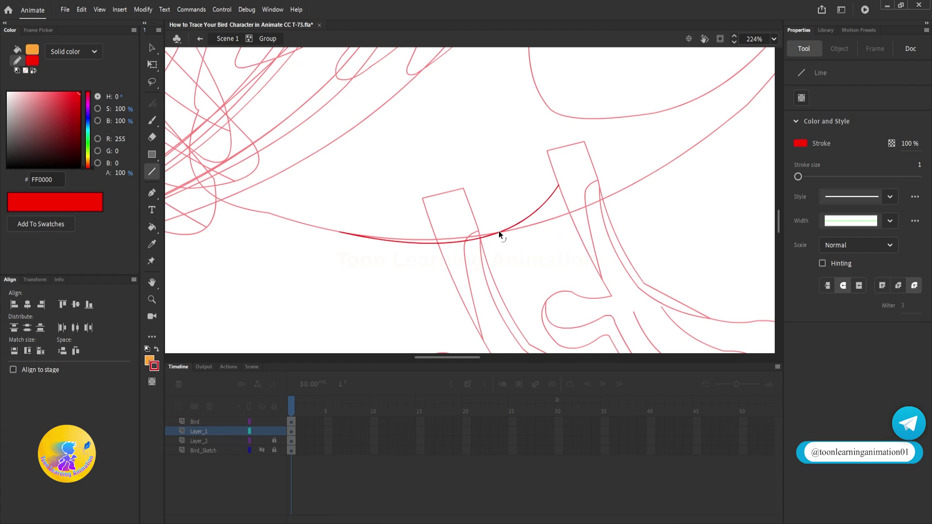
mouse_move(558, 185)
mouse_down()
mouse_move(565, 190)
mouse_move(474, 190)
mouse_move(354, 214)
mouse_move(339, 231)
mouse_up()
drag(447, 212, 443, 153)
scroll(447, 206, down, 4)
scroll(461, 214, up, 5)
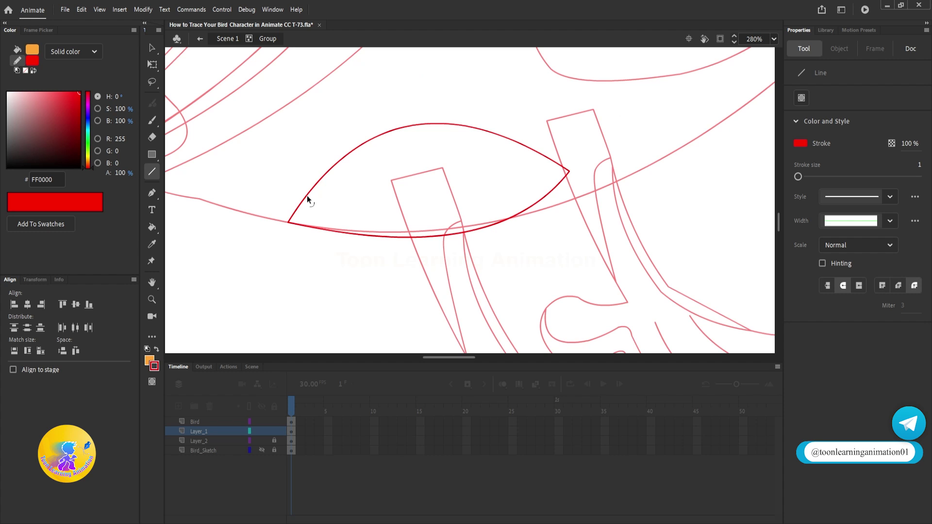
drag(440, 235, 438, 239)
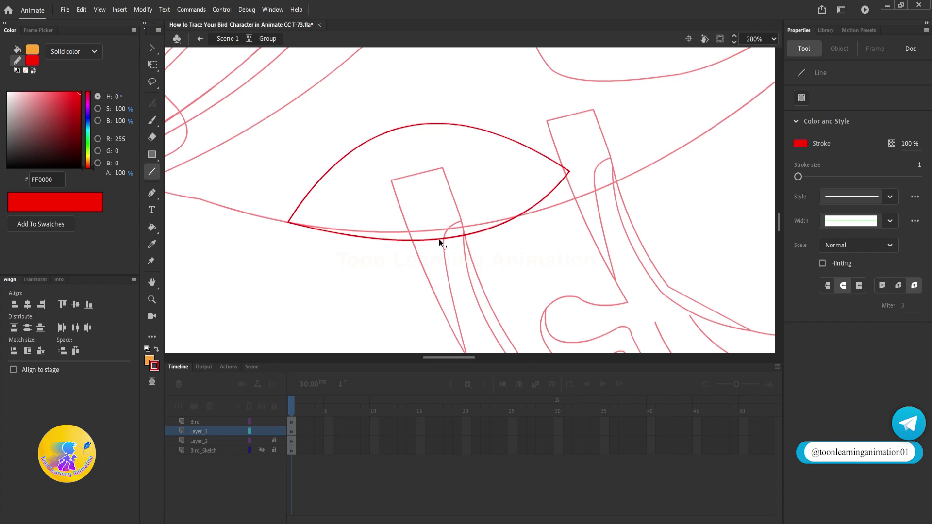
key(v)
double_click(622, 266)
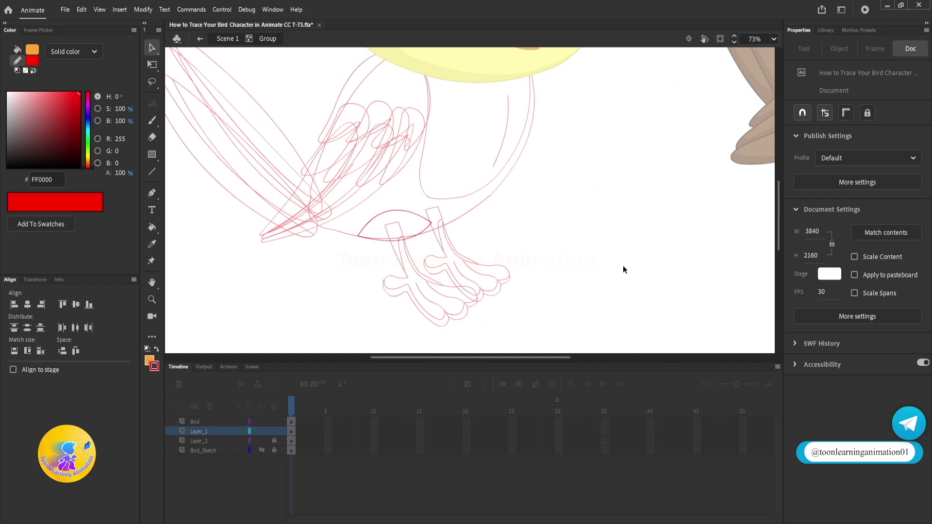
Shift the right leg slightly to the right, away from the left leg
scroll(458, 285, down, 2)
mouse_move(499, 269)
mouse_down()
mouse_move(492, 302)
mouse_move(468, 286)
mouse_up()
scroll(461, 321, up, 2)
click(471, 280)
Delete Layer_2, which holds the brown reference bird
scroll(443, 285, down, 2)
scroll(503, 261, down, 1)
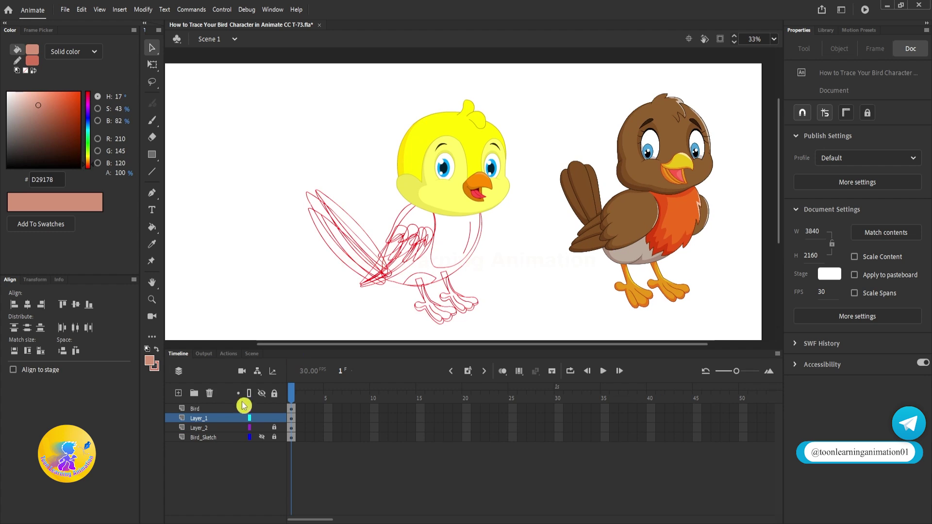
click(204, 426)
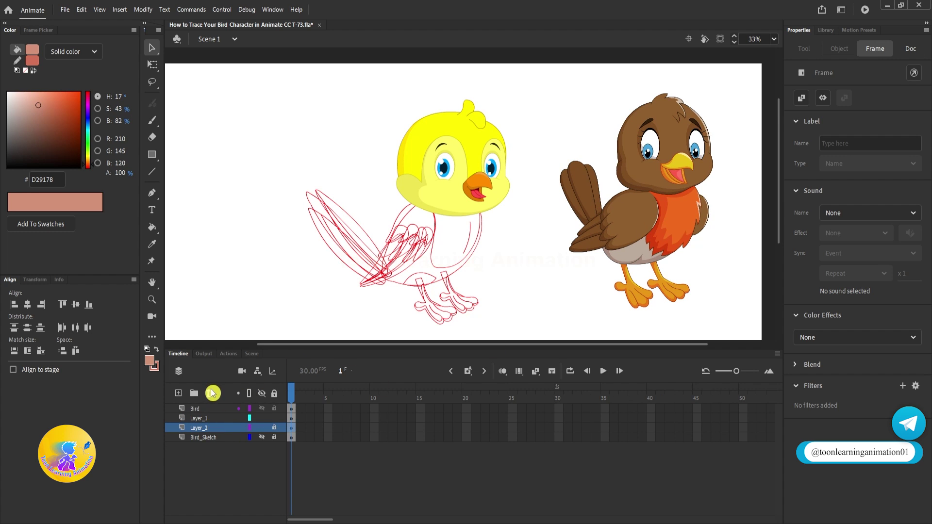
click(209, 392)
drag(547, 268, 565, 249)
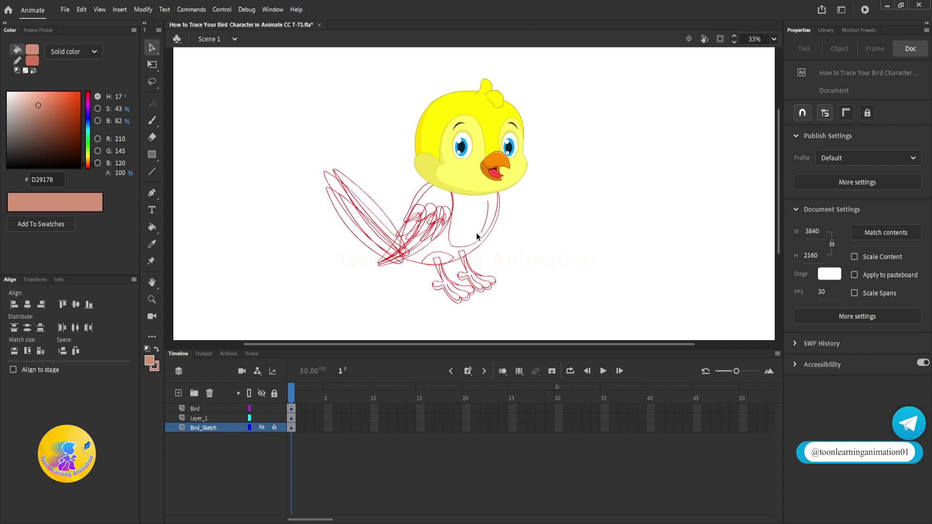
scroll(502, 221, up, 3)
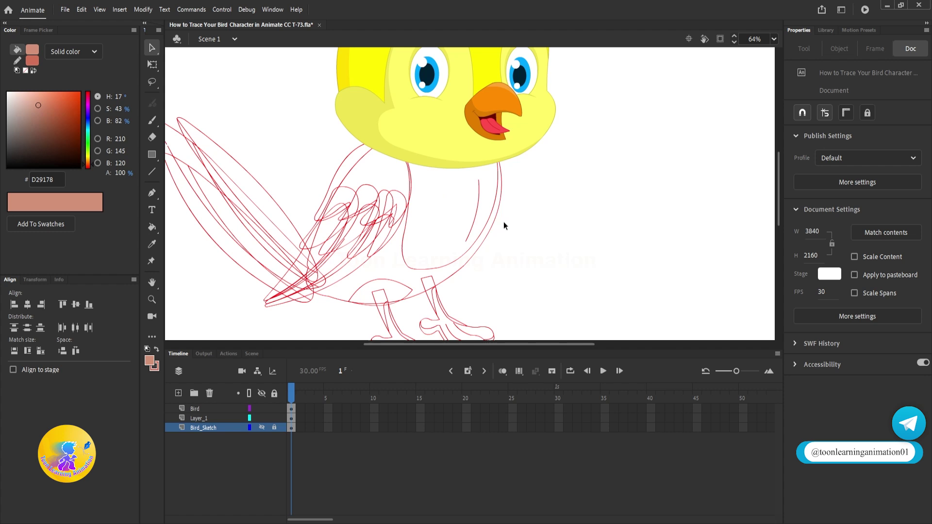
double_click(469, 262)
scroll(574, 195, up, 1)
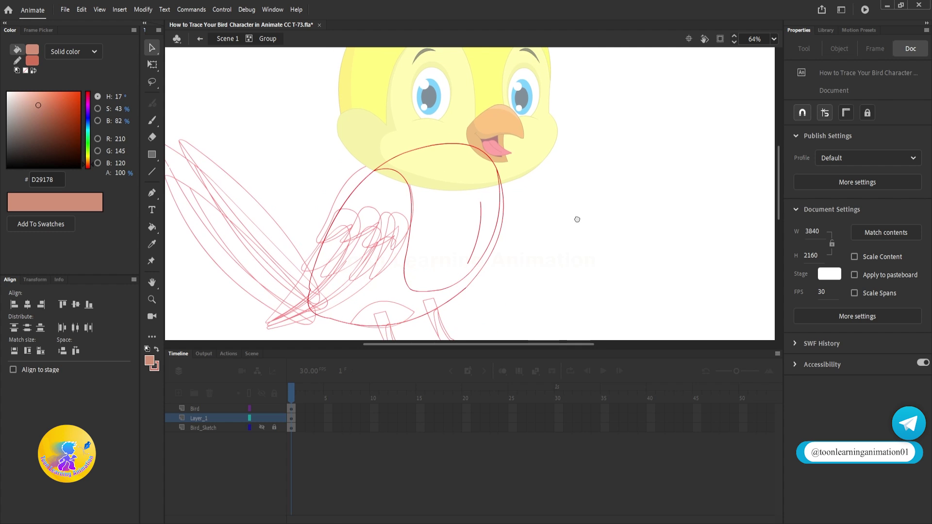
double_click(577, 223)
scroll(434, 162, up, 1)
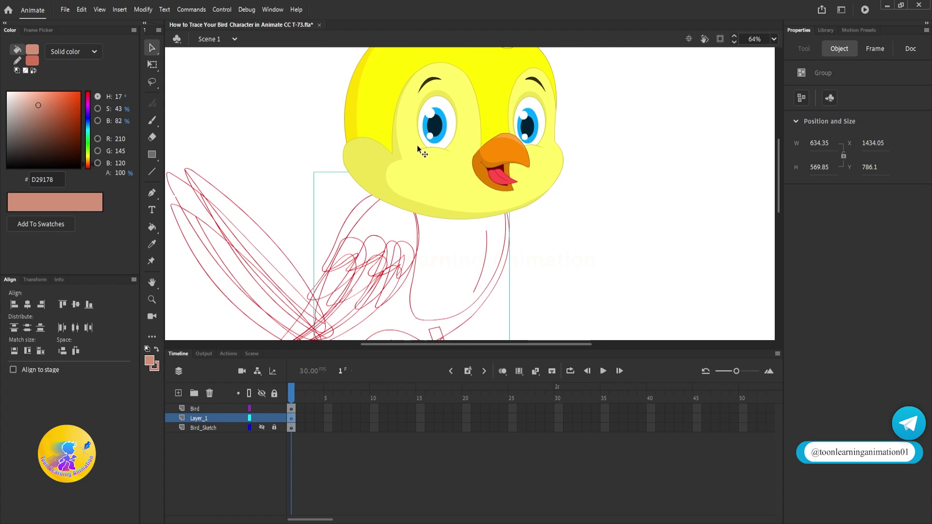
Sample the head's bright yellow FFF300 as the fill colour and fill the back and lower belly area inside the body group
click(149, 360)
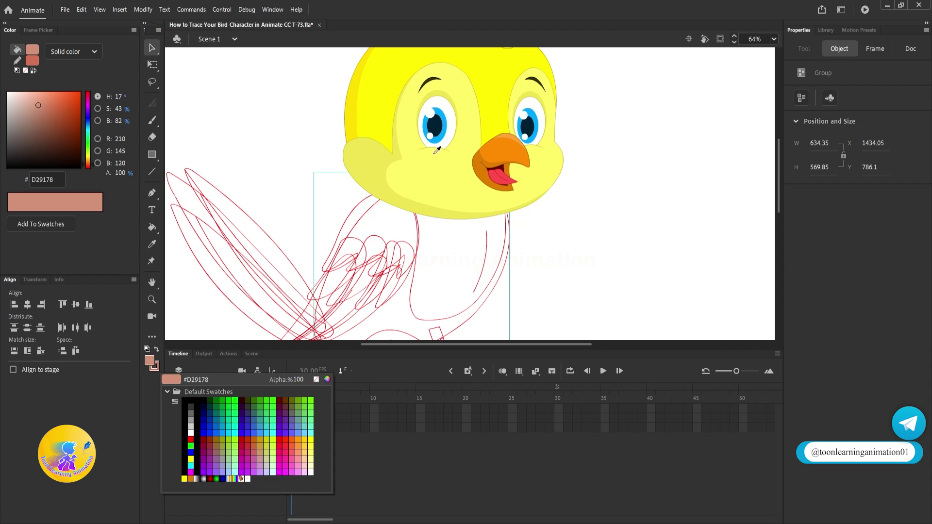
click(389, 72)
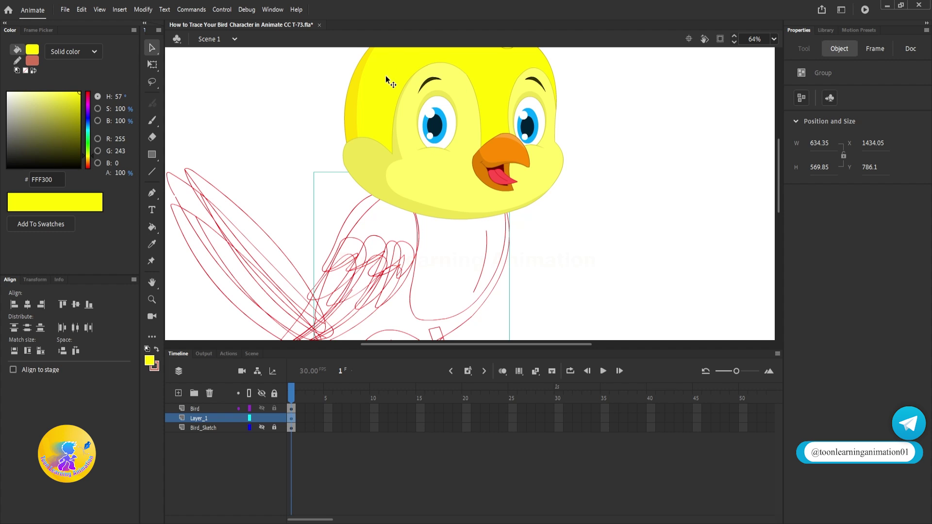
double_click(487, 307)
drag(487, 306, 556, 224)
click(152, 232)
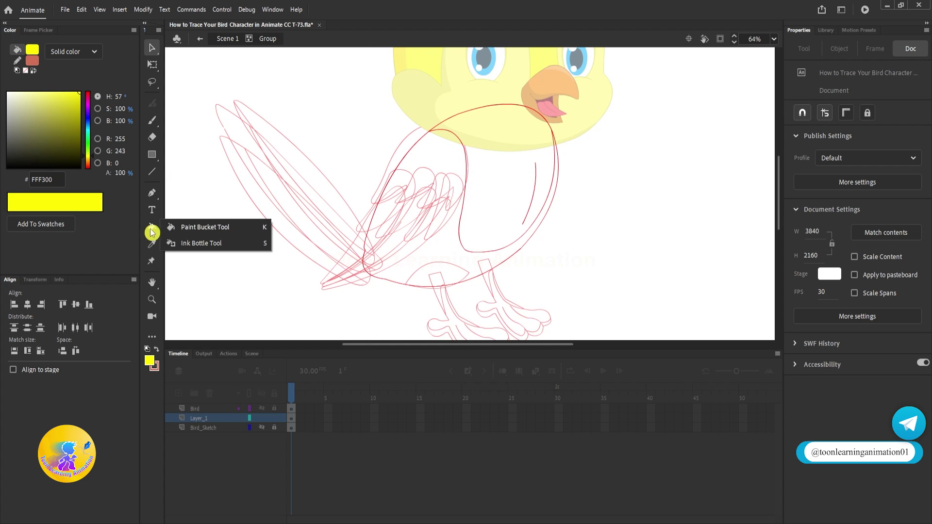
click(191, 228)
click(447, 240)
drag(572, 222, 558, 252)
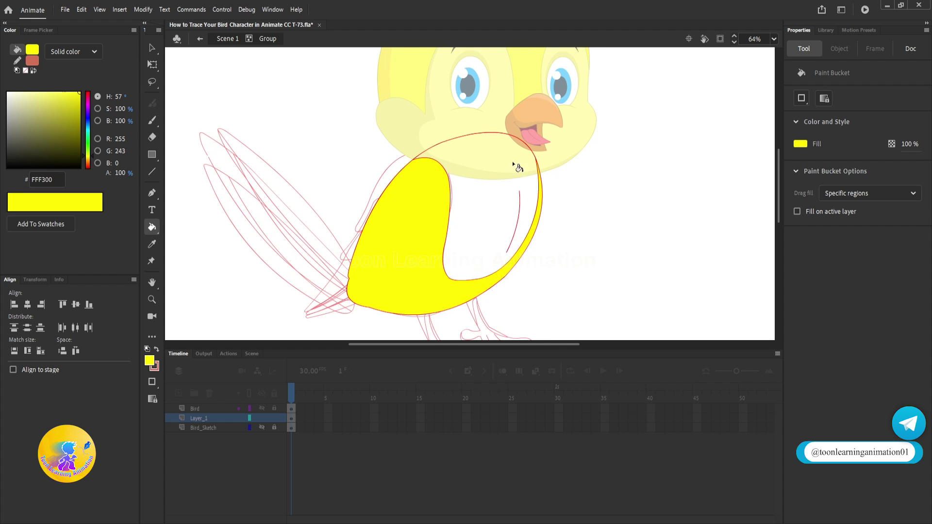
key(v)
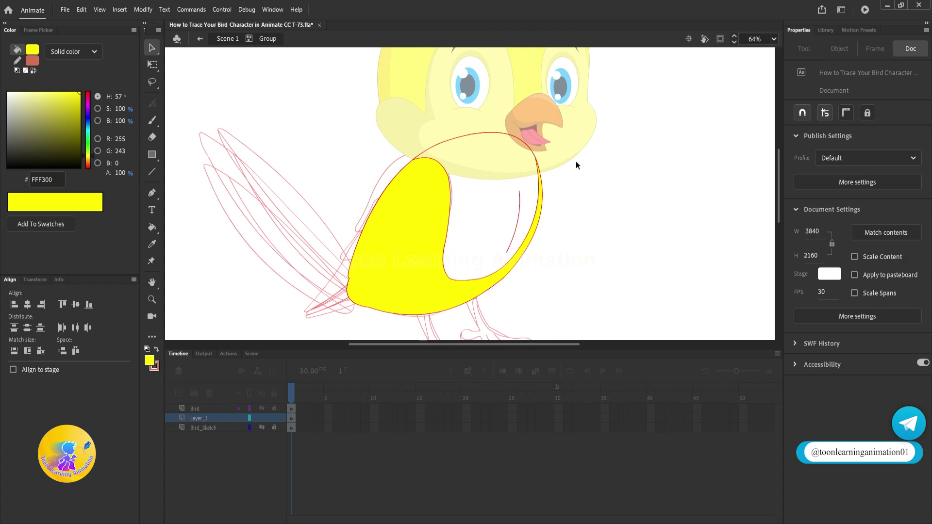
double_click(576, 161)
drag(637, 165, 628, 213)
click(627, 213)
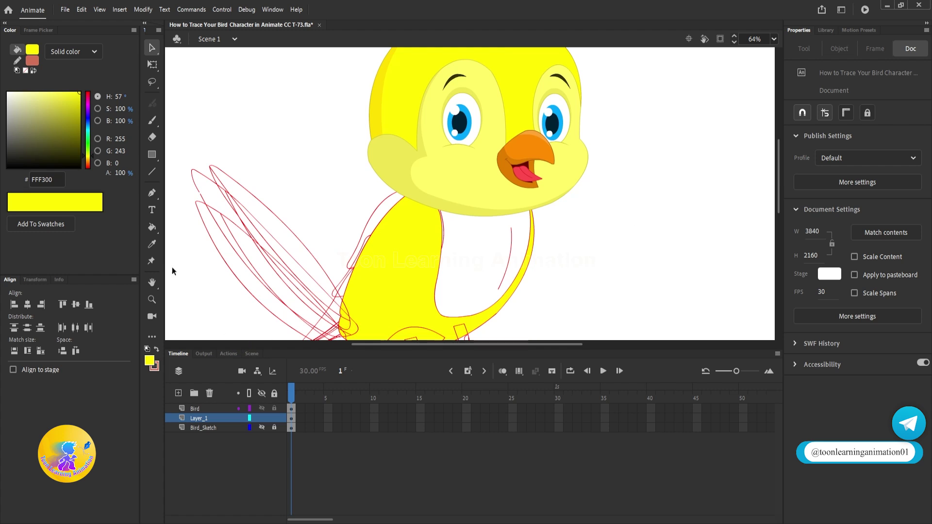
Sample the face's pale yellow FFF767 and fill the chest area inside the body group
click(152, 244)
click(488, 168)
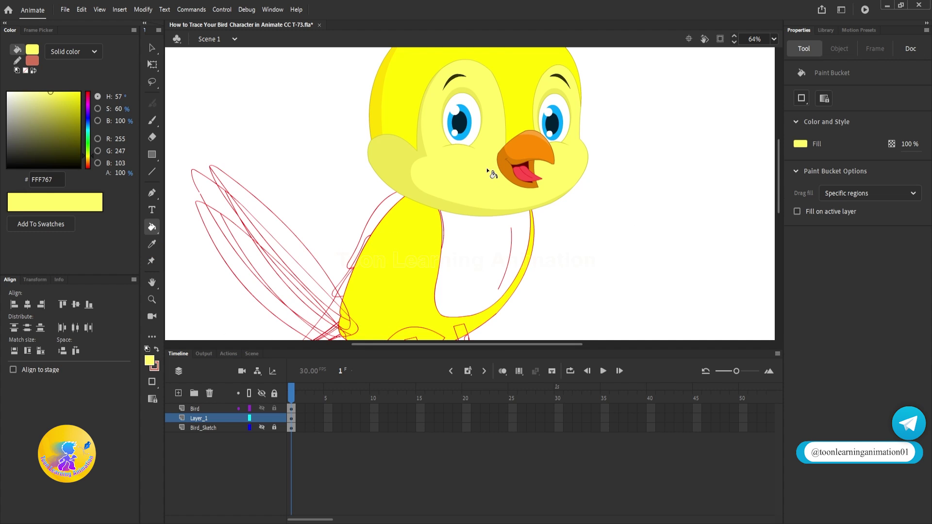
double_click(525, 254)
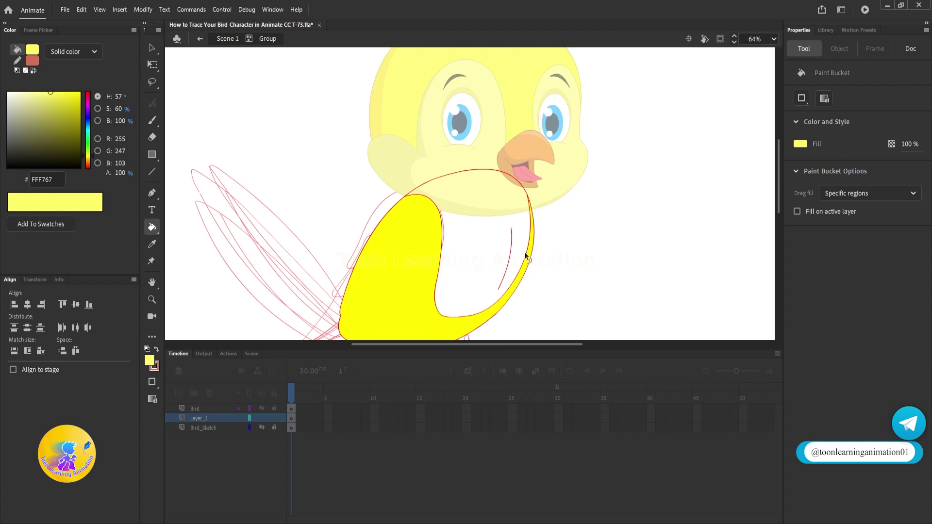
click(482, 223)
key(v)
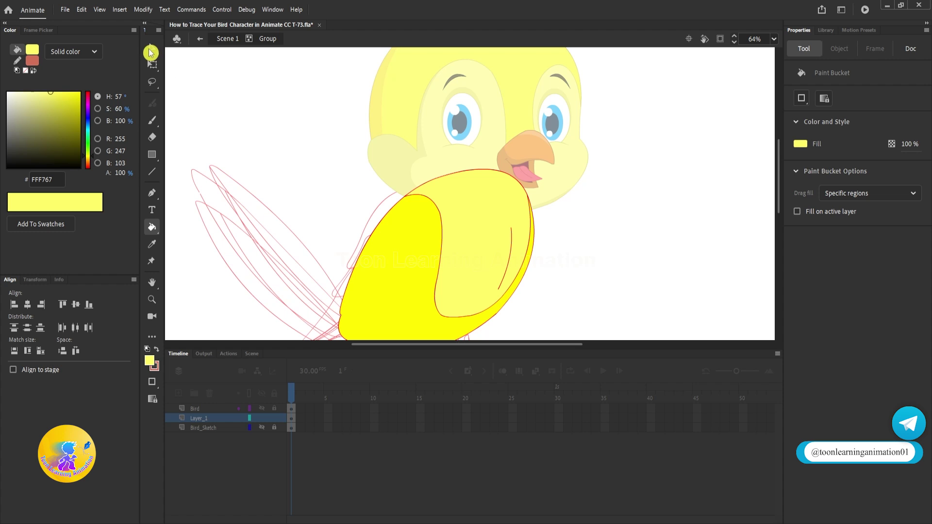
double_click(581, 225)
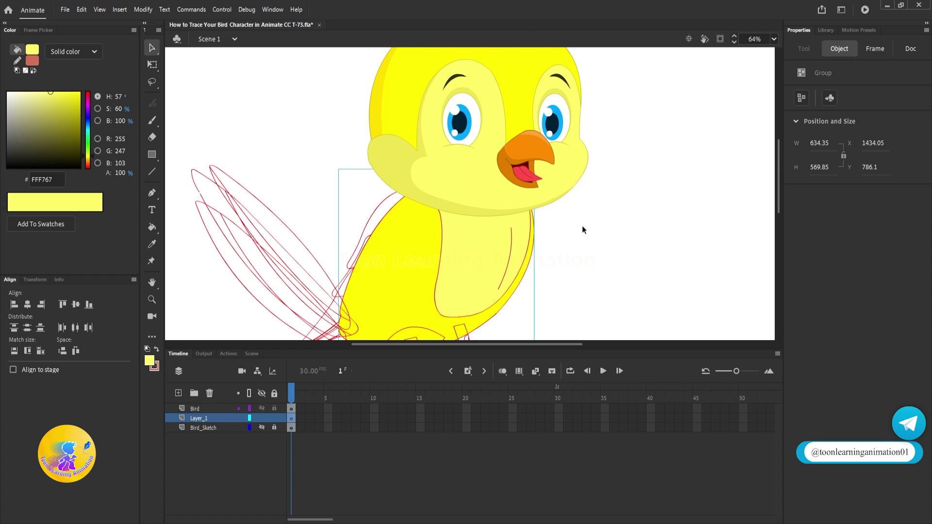
Set the stroke colour to the head outline's dark gold BE9C00 by sampling it from the head's edge
scroll(358, 103, up, 3)
click(357, 104)
click(154, 366)
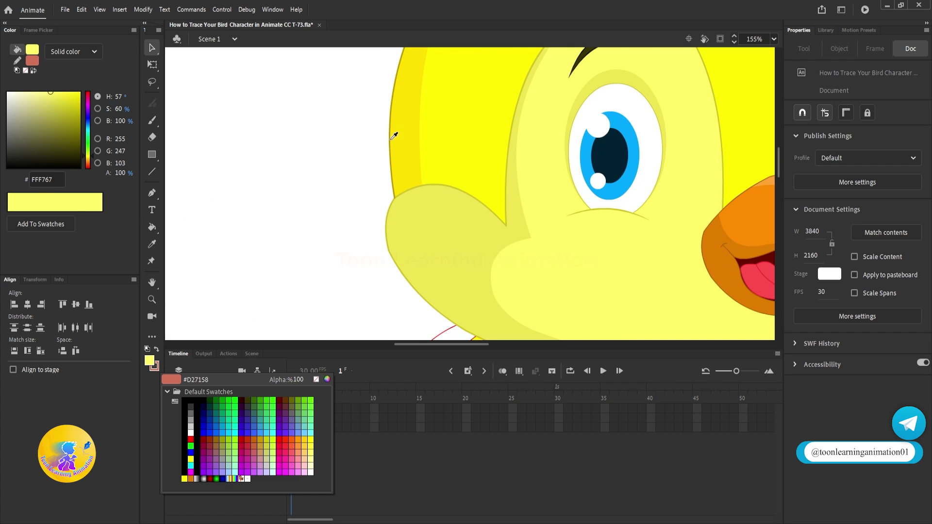
scroll(391, 138, up, 5)
click(401, 130)
scroll(401, 133, down, 11)
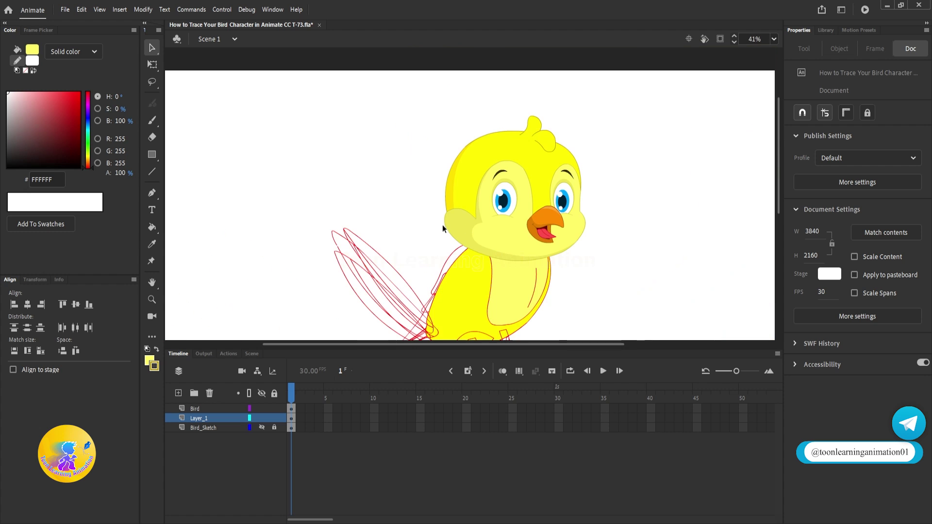
Recolour the body group's red outlines and chest line with the BE9C00 stroke using the Ink Bottle tool
double_click(474, 295)
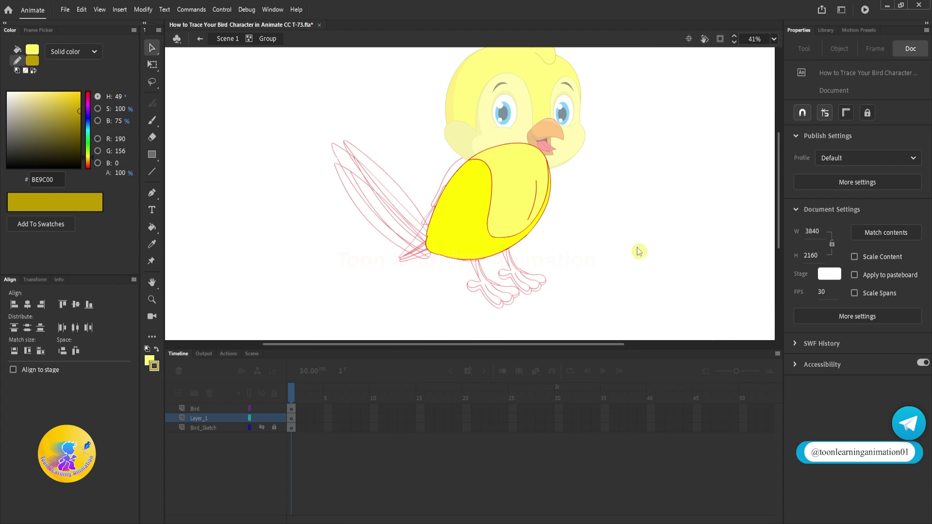
click(152, 228)
click(187, 243)
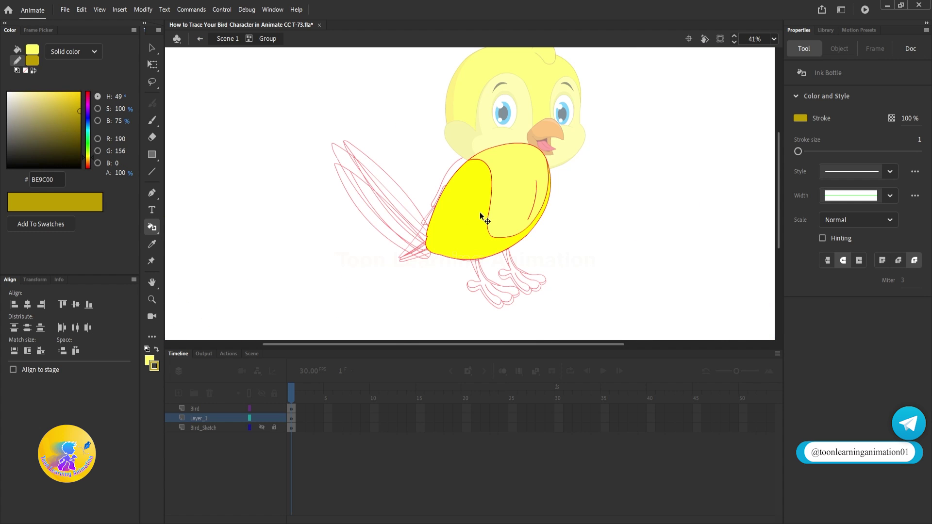
scroll(480, 213, up, 4)
scroll(659, 209, up, 2)
click(566, 164)
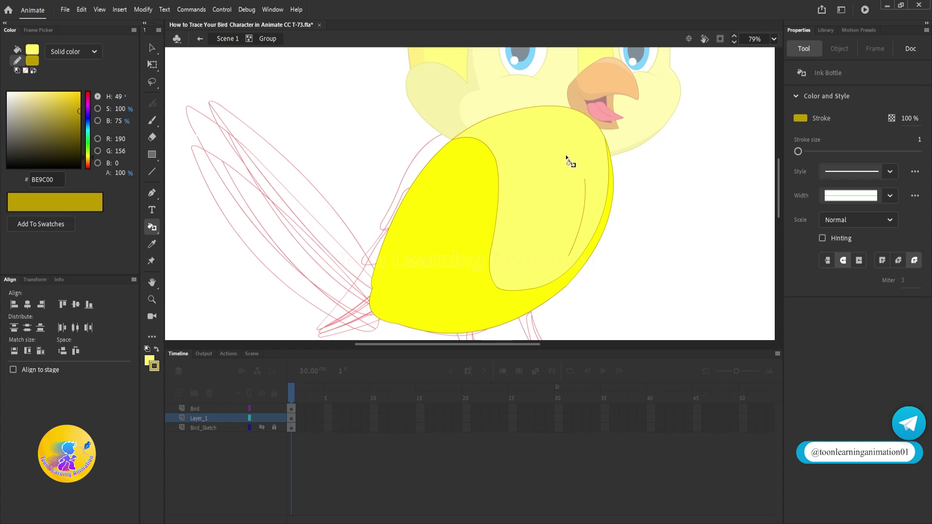
key(v)
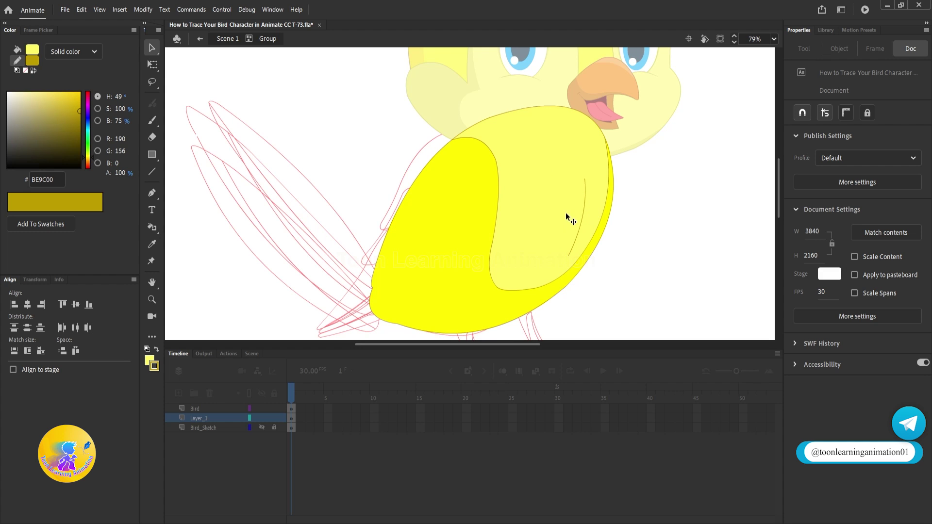
scroll(553, 188, up, 2)
scroll(618, 194, down, 3)
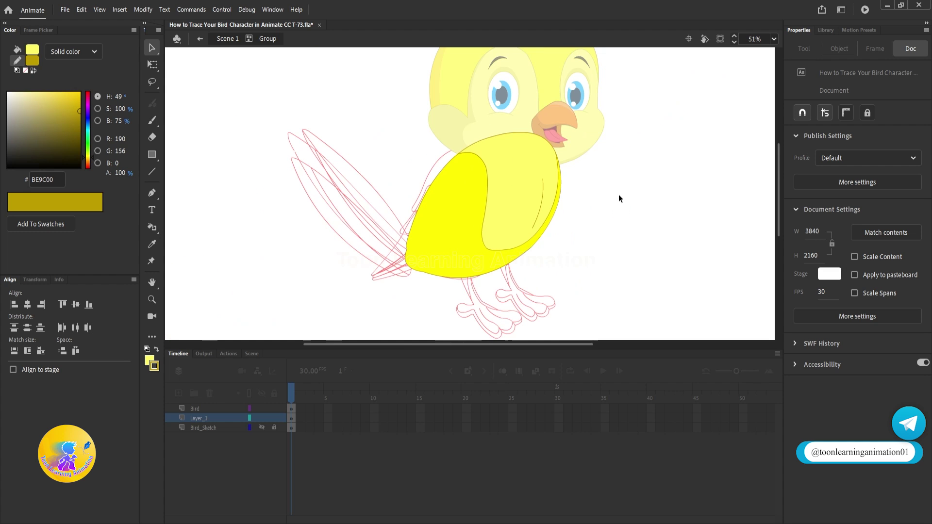
Leave the body group and set the stroke colour to the face outline's olive-yellow CEC424 by sampling it from the face
double_click(621, 196)
scroll(632, 212, up, 1)
click(643, 225)
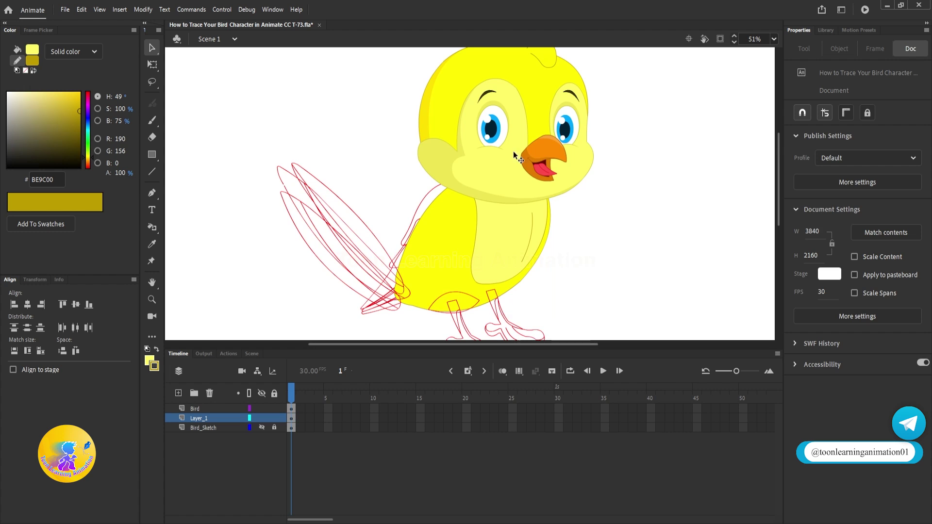
scroll(533, 121, up, 6)
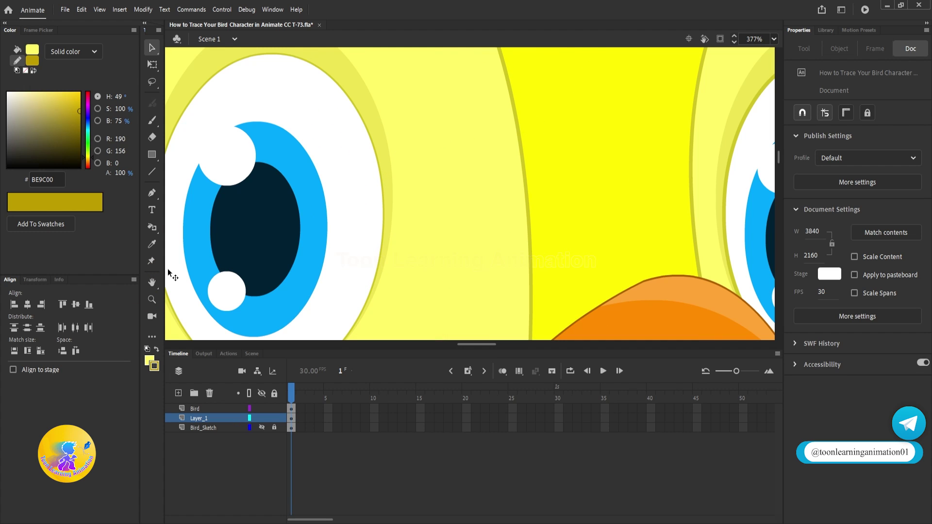
click(154, 366)
key(Escape)
scroll(520, 169, down, 5)
Recolour the chest patch's outline and inner chest line inside the body group with the CEC424 stroke using the Ink Bottle tool
double_click(477, 320)
scroll(672, 190, down, 3)
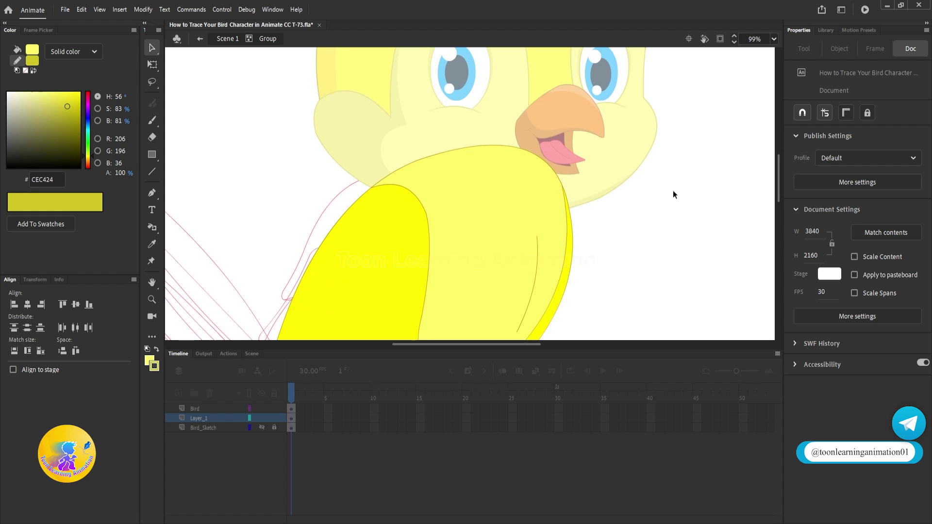
click(152, 227)
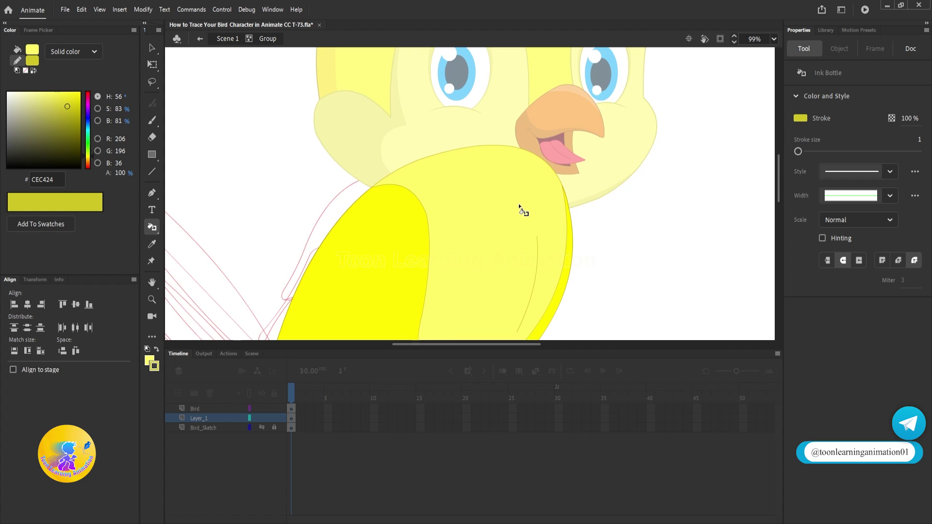
scroll(520, 208, down, 3)
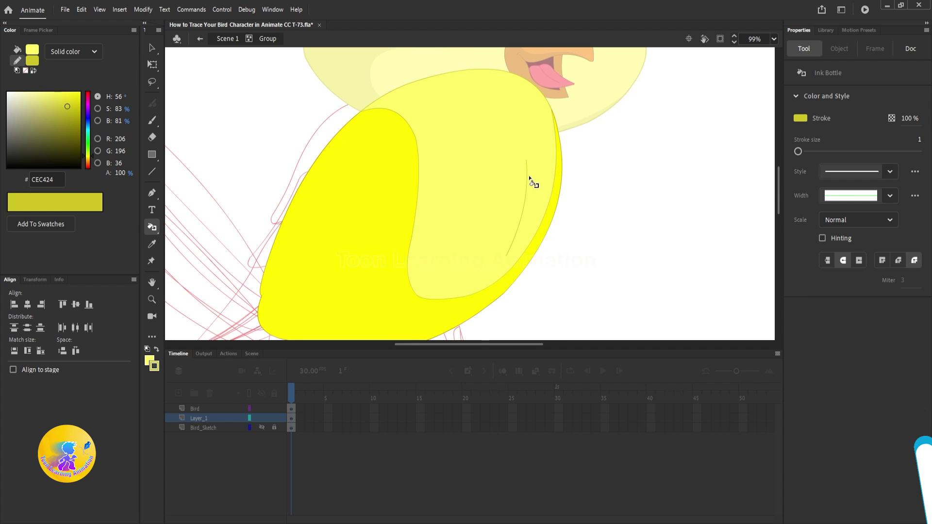
key(v)
double_click(604, 191)
scroll(508, 232, down, 5)
Send the body group to the back of its layer, behind the wing sketch lines
drag(538, 223, 529, 242)
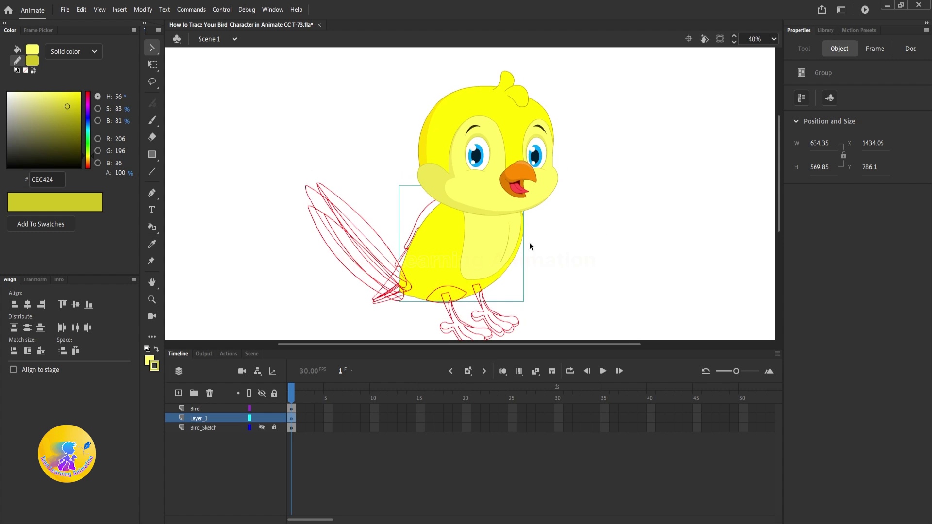
scroll(507, 257, up, 2)
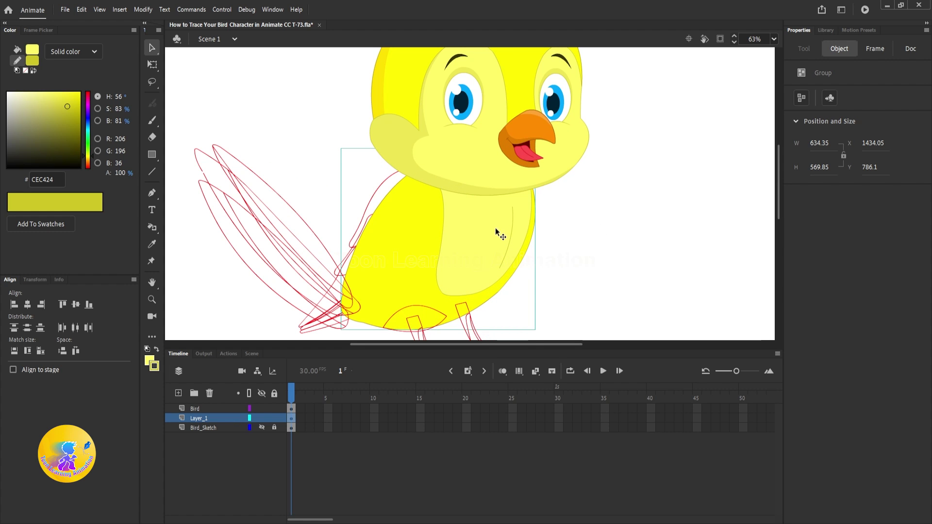
right_click(498, 231)
mouse_move(558, 392)
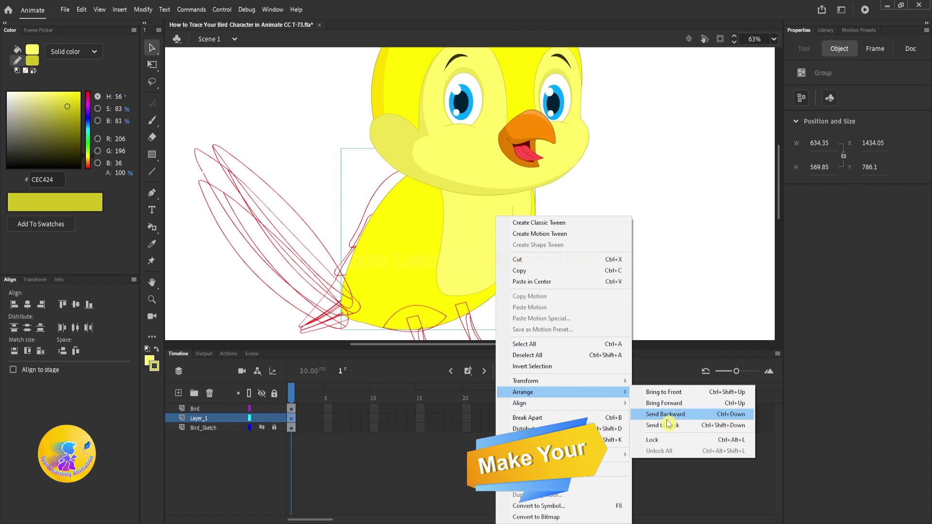
click(667, 425)
click(544, 225)
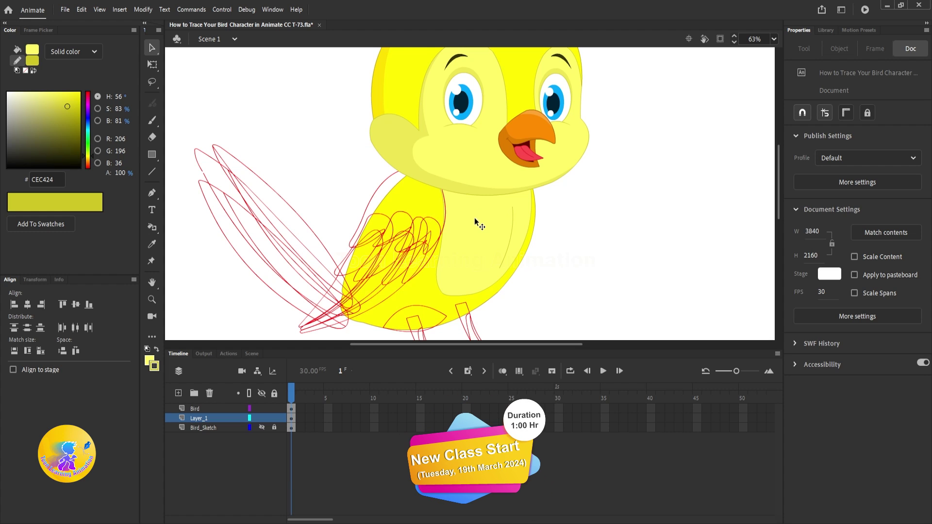
Sample the body's bright yellow FFF300 as the fill colour and its outer edge's dark gold BE9C00 as the stroke colour
click(150, 361)
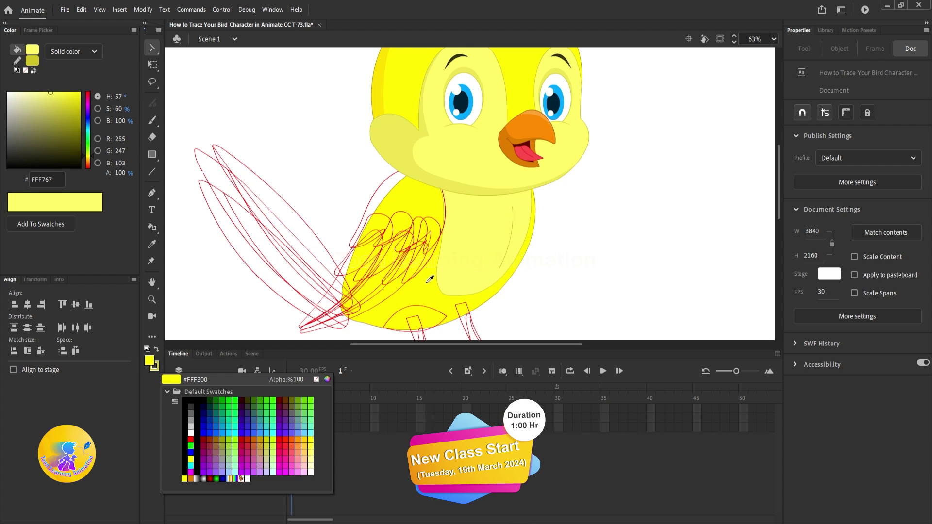
click(430, 285)
click(156, 371)
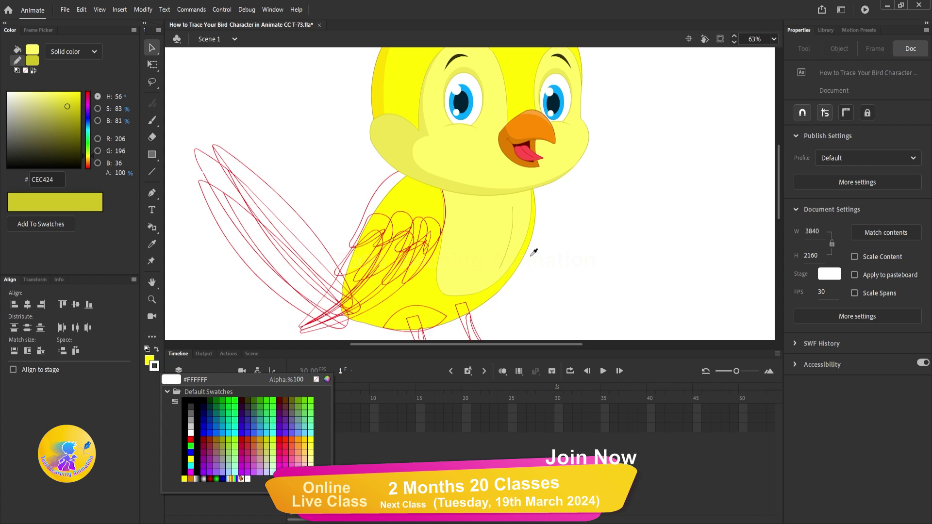
scroll(529, 257, up, 10)
click(391, 227)
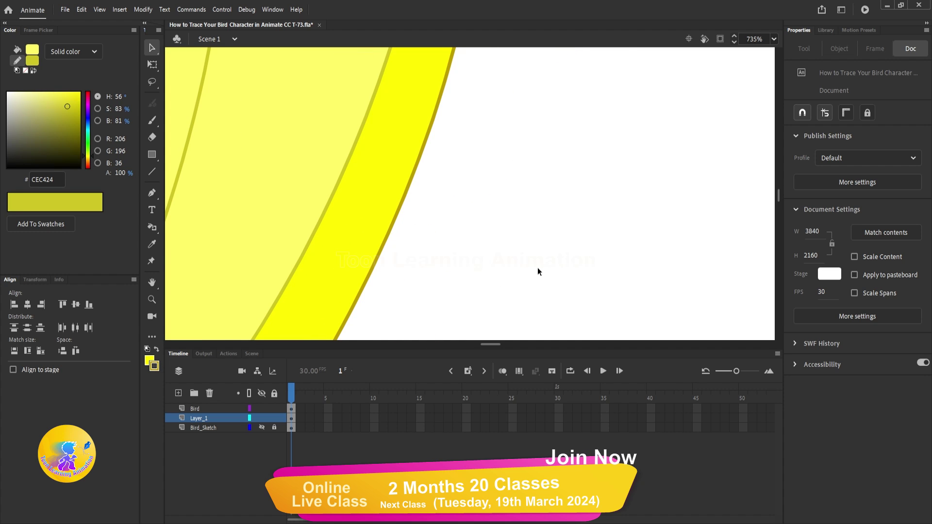
Open the upper wing shape inside the wing group and fill it with FFF300 using the Paint Bucket tool
scroll(537, 268, down, 10)
scroll(418, 223, up, 3)
double_click(394, 211)
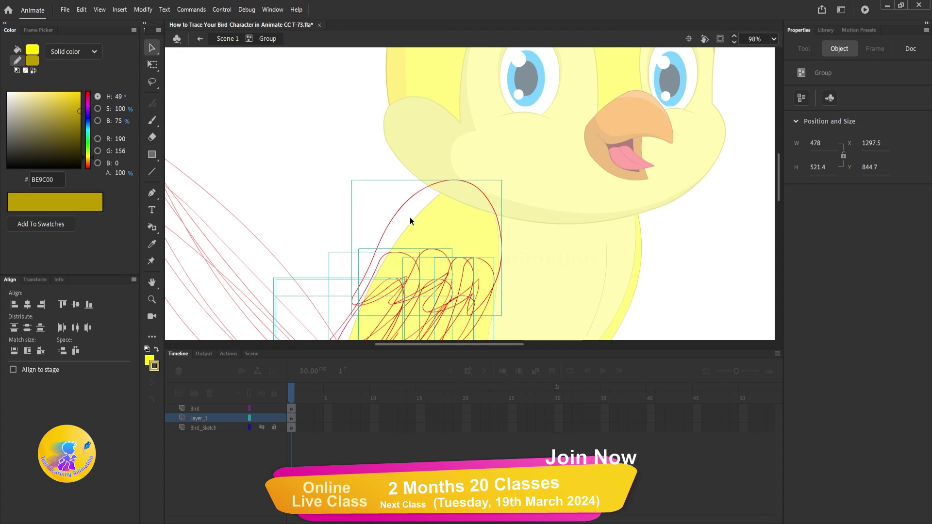
double_click(381, 198)
click(152, 228)
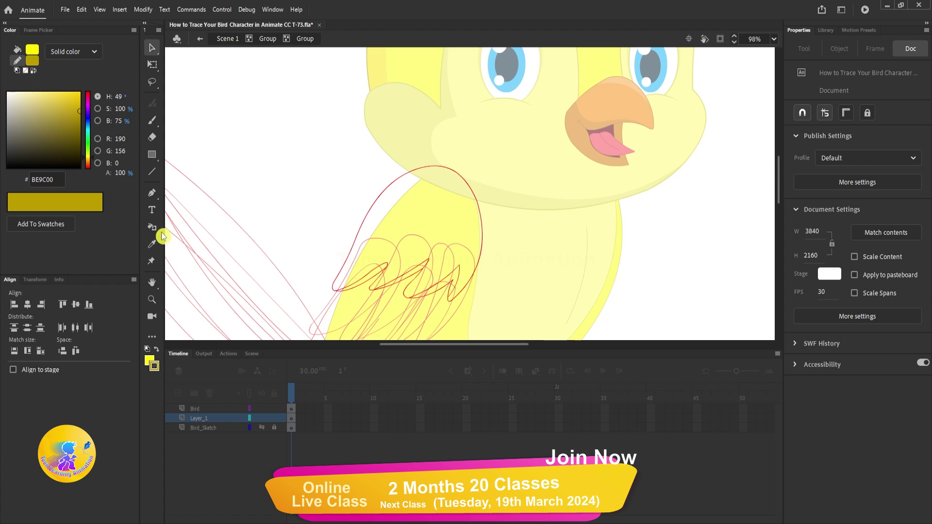
click(204, 227)
click(445, 218)
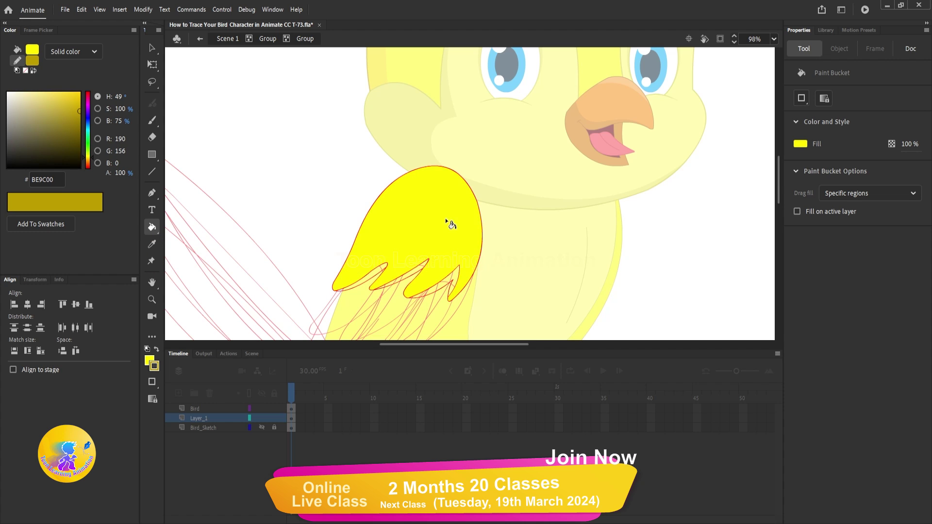
Recolour all red outlines of the upper wing shape, including its feather edges, with the BE9C00 stroke using the Ink Bottle tool
scroll(445, 217, up, 2)
scroll(445, 212, up, 3)
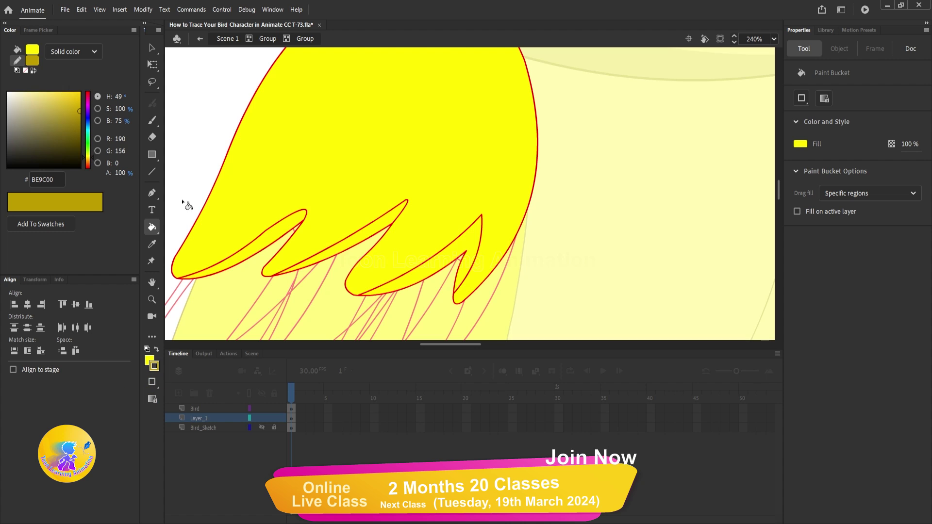
click(152, 227)
click(175, 243)
click(333, 152)
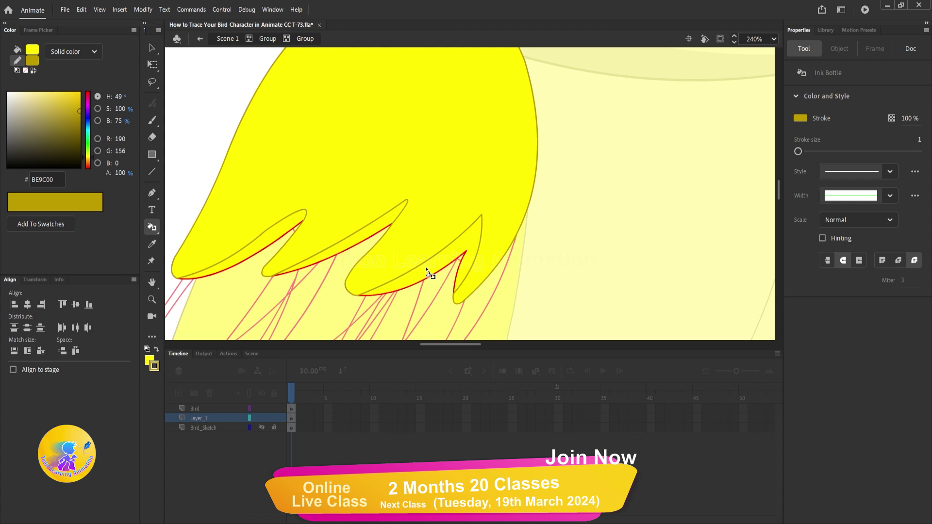
click(363, 237)
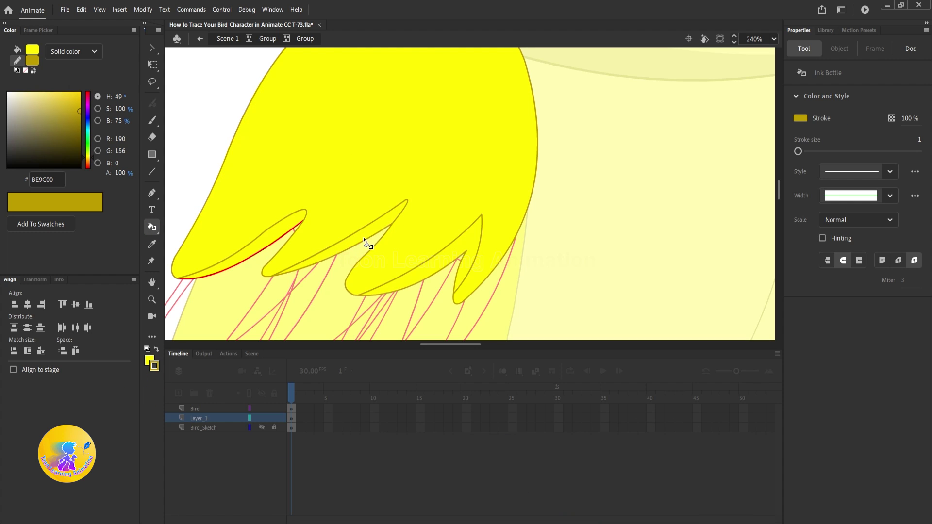
click(260, 249)
drag(312, 241, 401, 218)
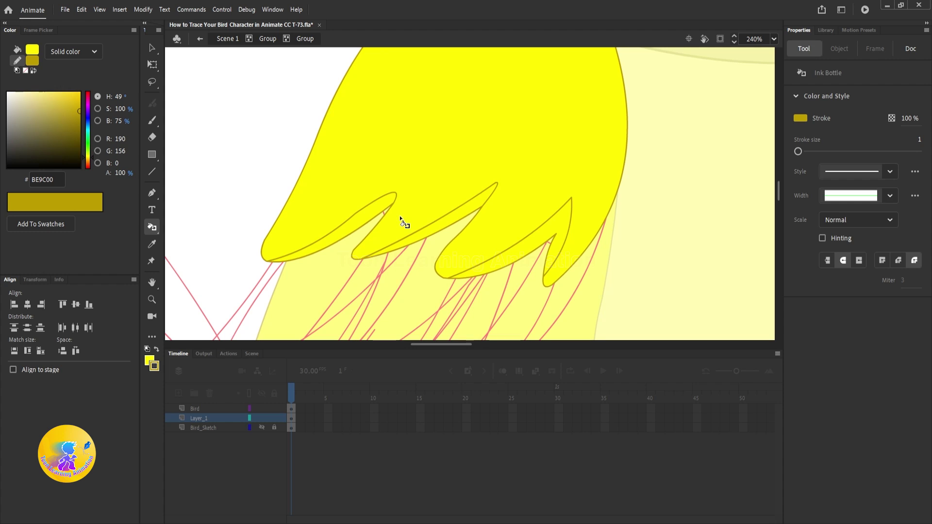
Select the narrow shading areas along the upper wing's feather edges and darken their fill to E0D600
key(v)
click(368, 219)
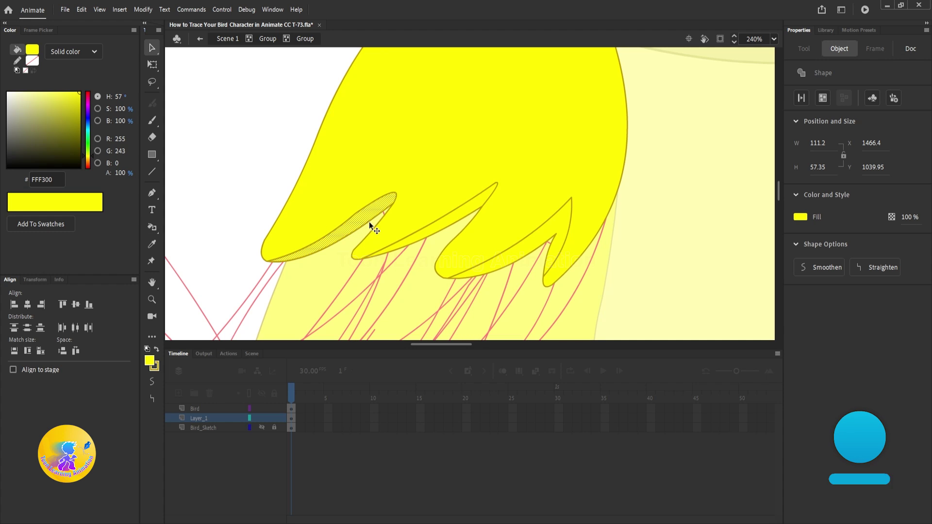
shift+click(461, 210)
shift+click(551, 229)
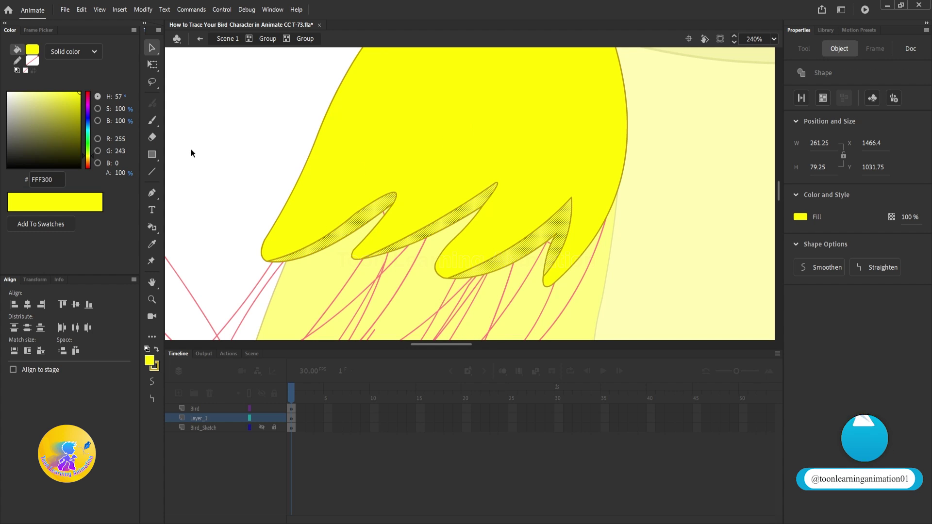
click(84, 99)
drag(84, 99, 79, 101)
click(665, 243)
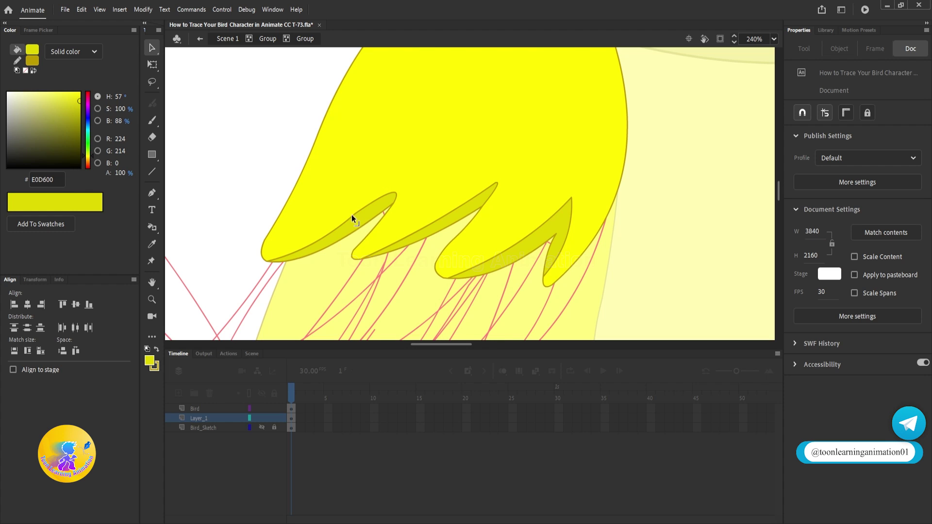
Delete the outlines separating the shading areas from the upper wing's yellow fill and return to the main scene
click(351, 214)
click(366, 204)
key(Delete)
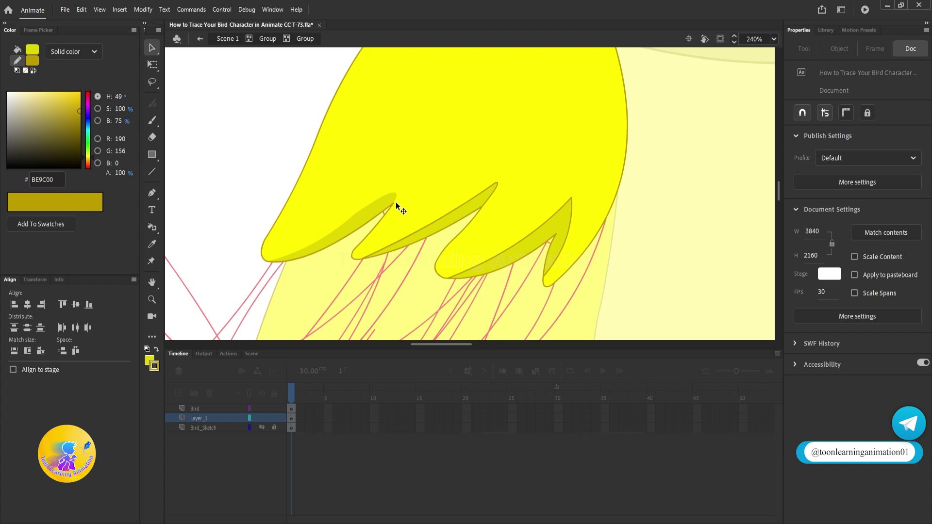
click(414, 231)
key(Delete)
click(488, 198)
key(Delete)
click(479, 266)
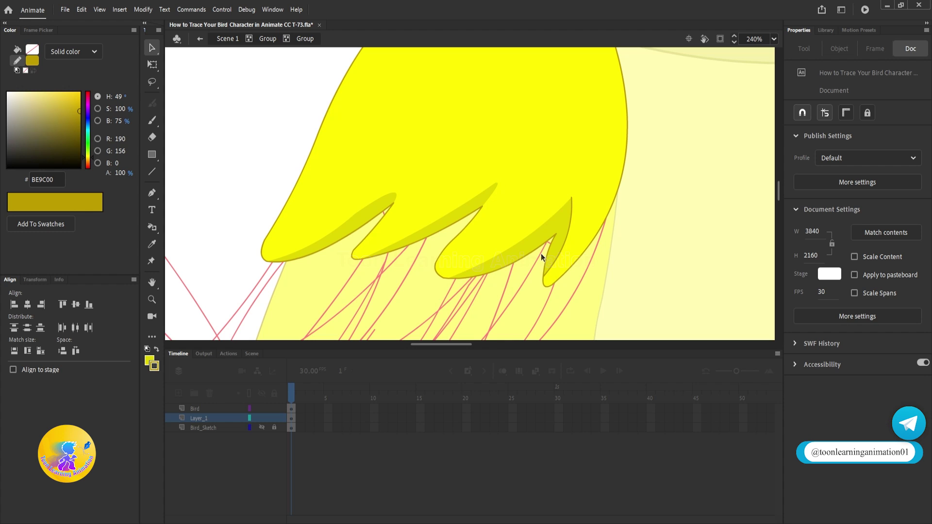
key(Delete)
click(570, 228)
key(Delete)
scroll(412, 244, down, 5)
double_click(683, 229)
click(683, 229)
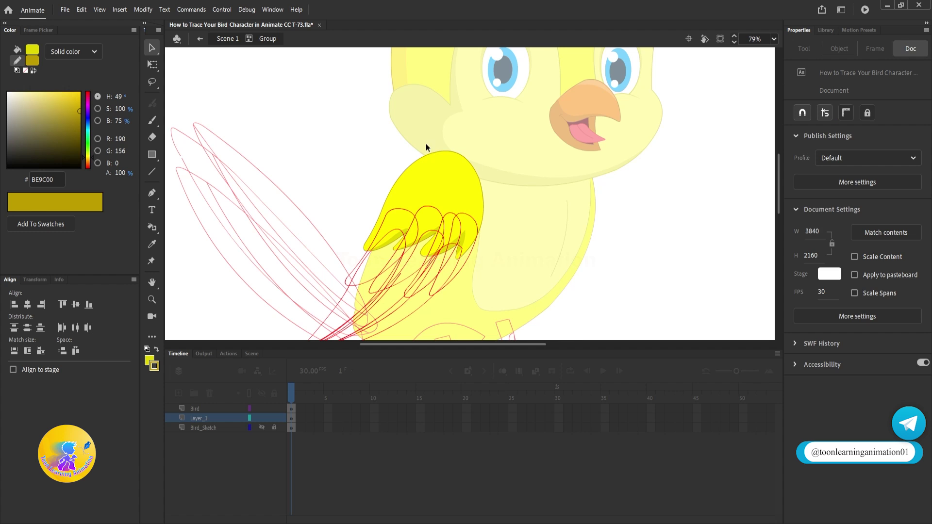
double_click(650, 223)
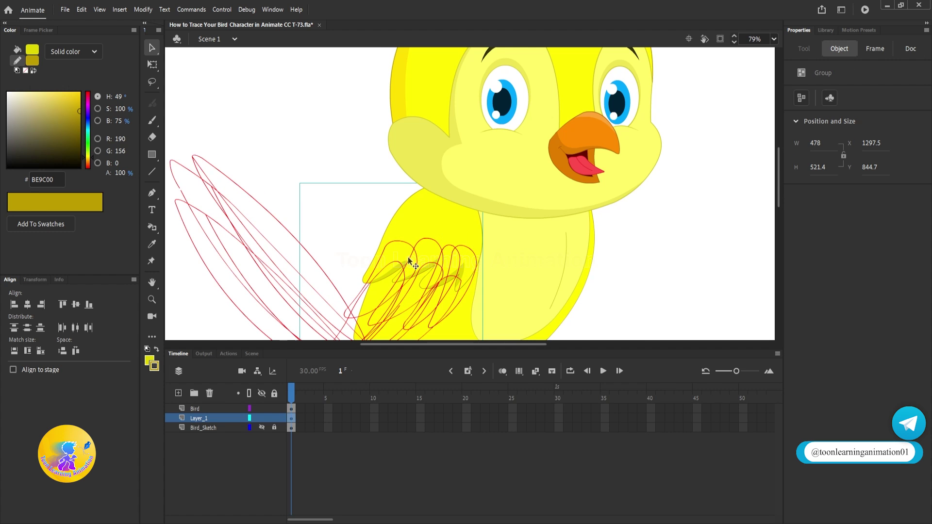
Reopen the upper wing shape and draw short BE9C00 lines extending the second and third feather notches to their shading tips
double_click(446, 218)
double_click(446, 219)
click(442, 232)
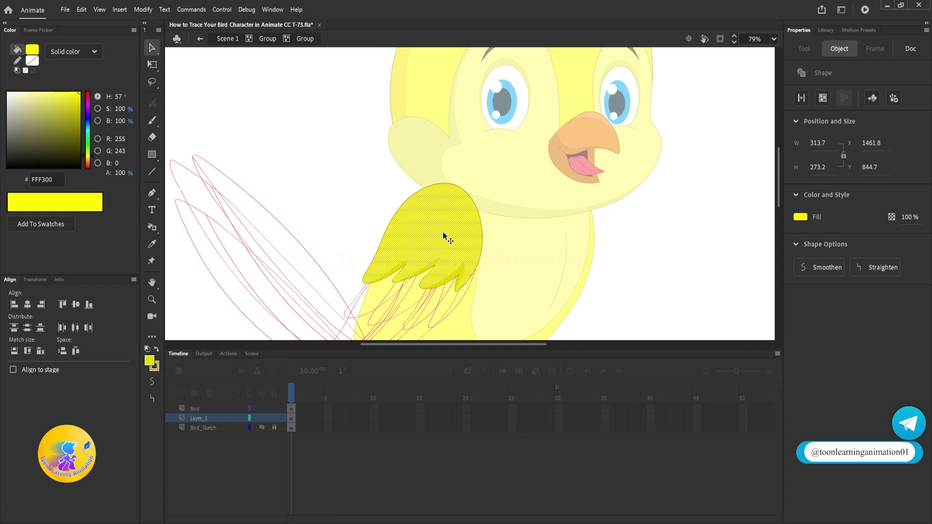
scroll(429, 271, up, 6)
click(432, 269)
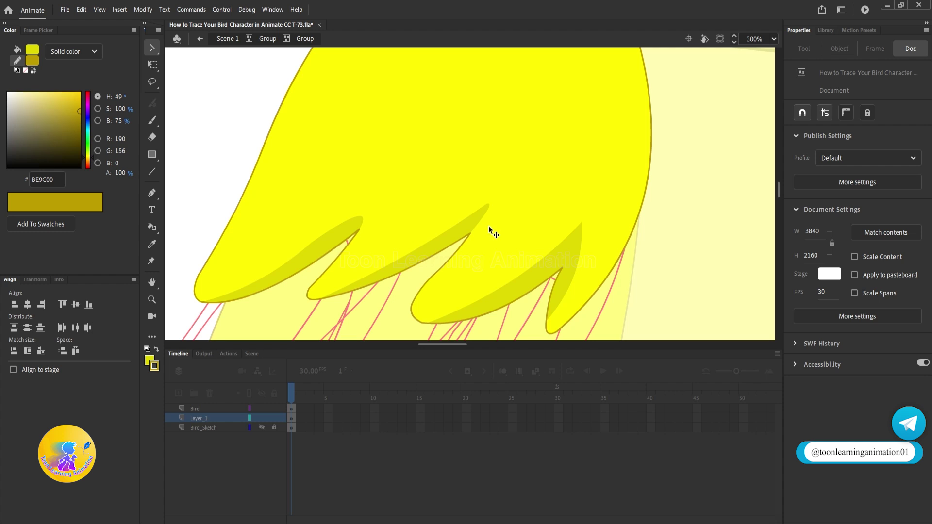
scroll(485, 234, up, 2)
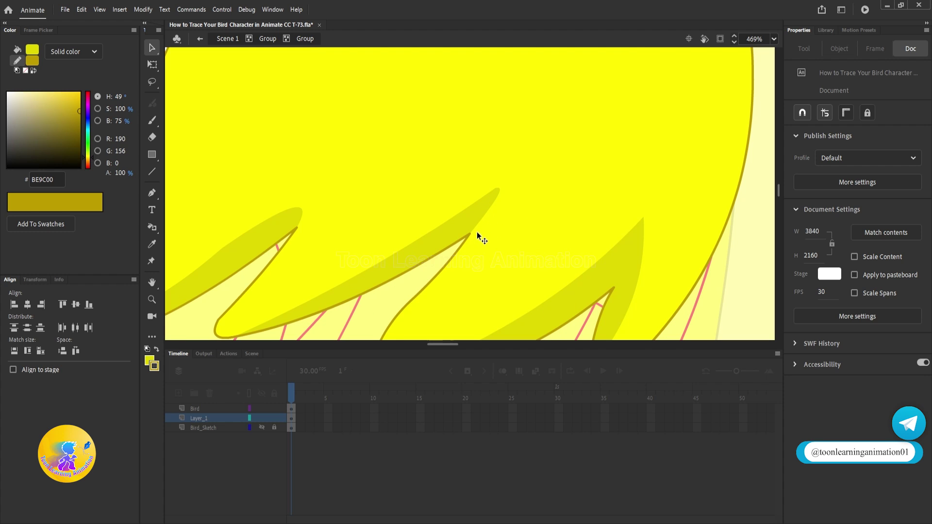
click(152, 171)
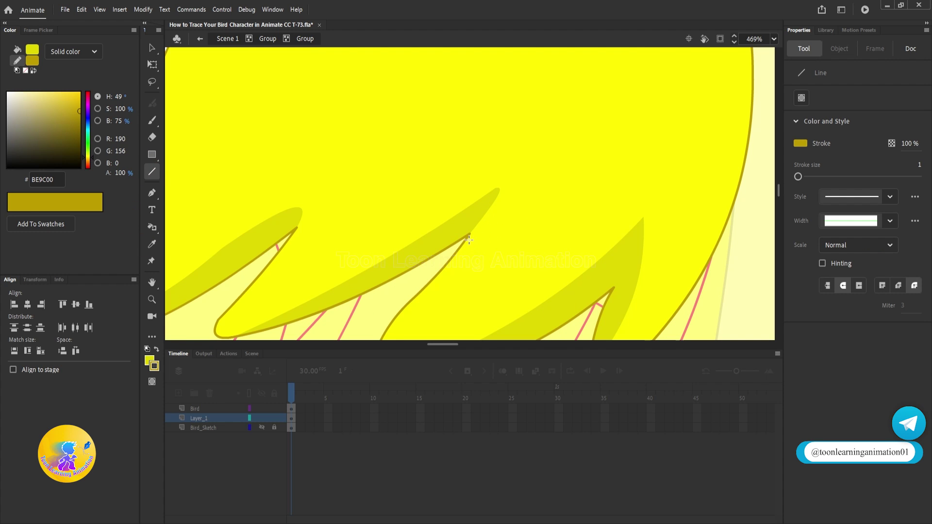
drag(498, 210, 499, 192)
scroll(484, 215, down, 4)
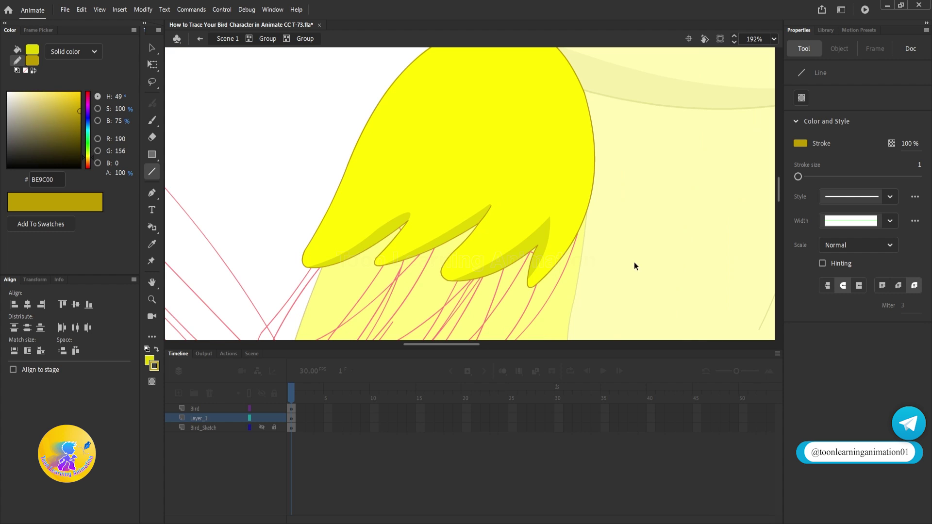
scroll(595, 247, up, 4)
drag(510, 280, 540, 212)
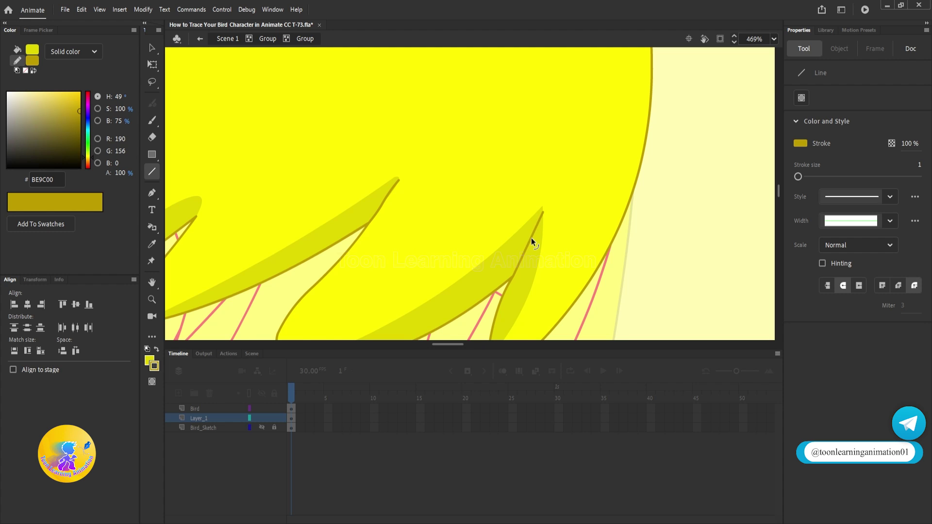
Draw a short BE9C00 line extending the first feather notch along the end of its shading area
scroll(530, 237, down, 4)
scroll(541, 223, up, 4)
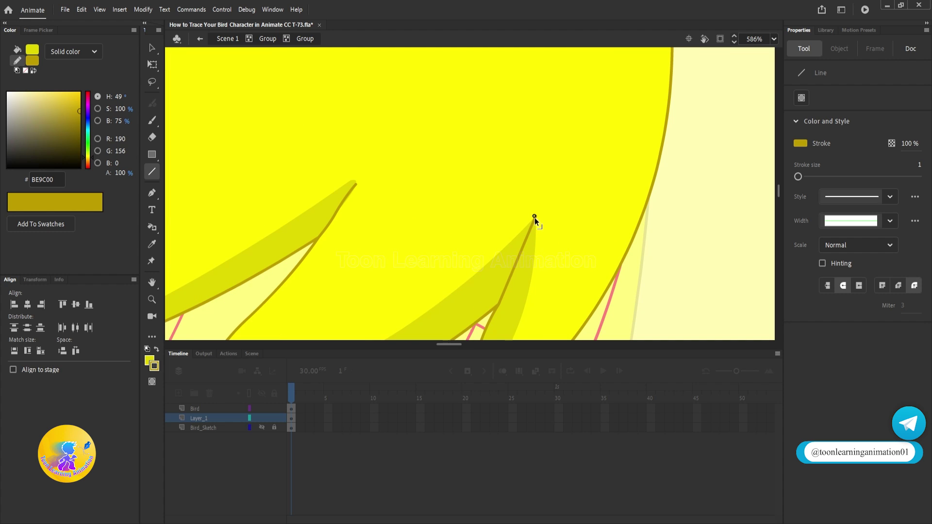
scroll(537, 220, down, 4)
scroll(422, 212, up, 5)
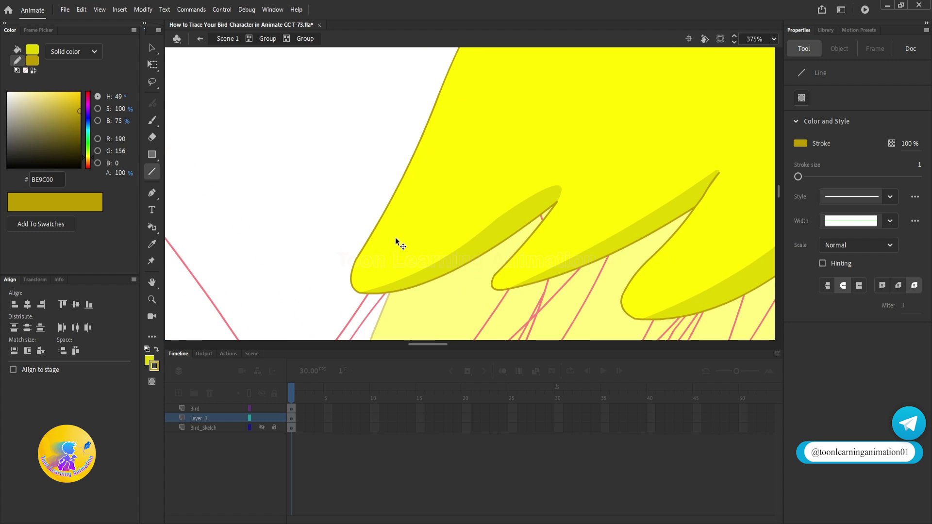
drag(556, 203, 560, 188)
scroll(559, 192, up, 3)
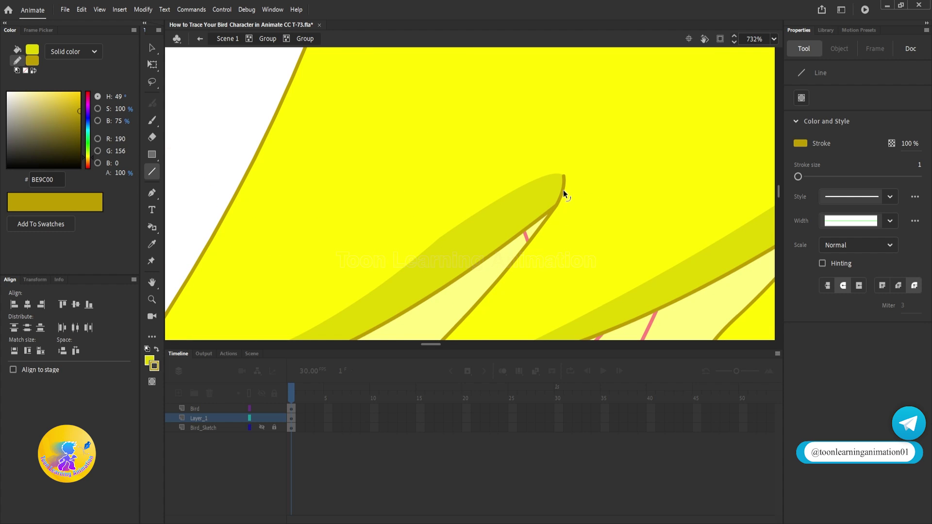
Leave the upper wing shape and return to the group that holds all the wing parts
scroll(563, 191, down, 10)
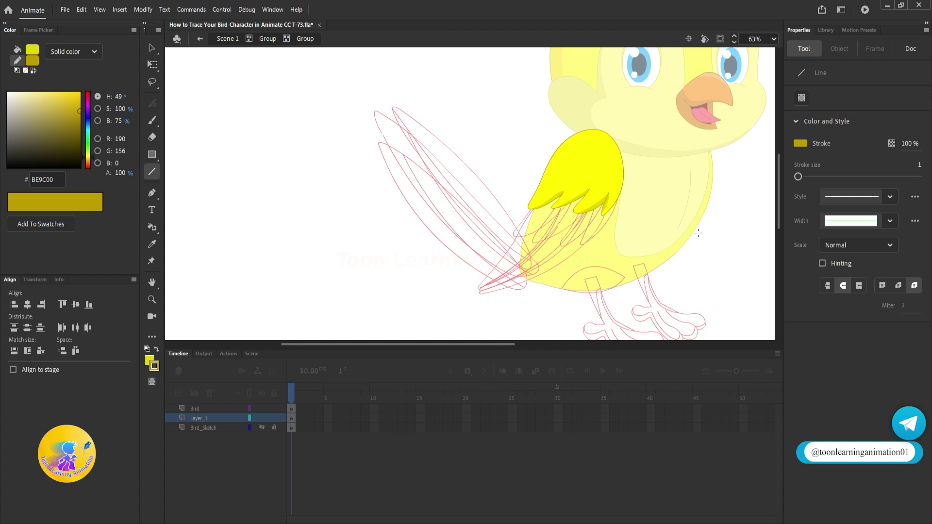
key(v)
double_click(743, 301)
scroll(718, 284, down, 3)
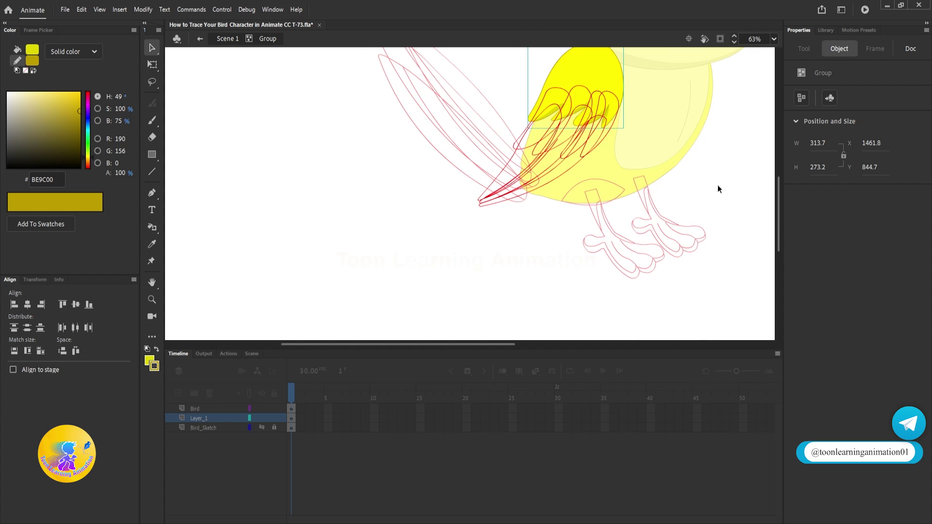
scroll(370, 267, up, 3)
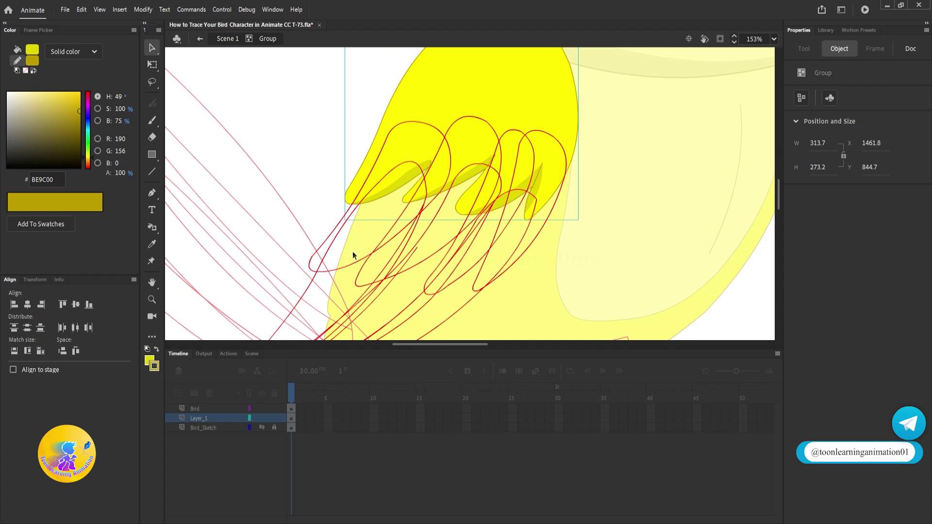
double_click(346, 264)
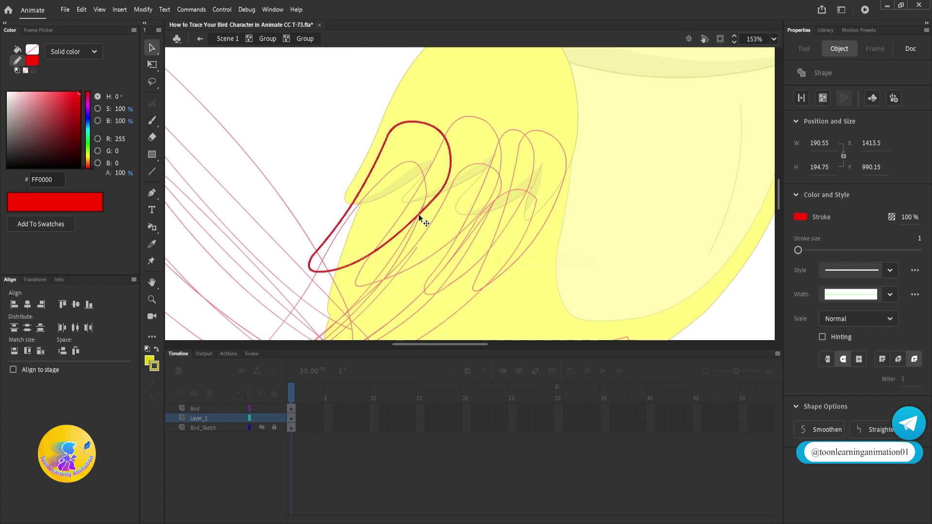
double_click(380, 244)
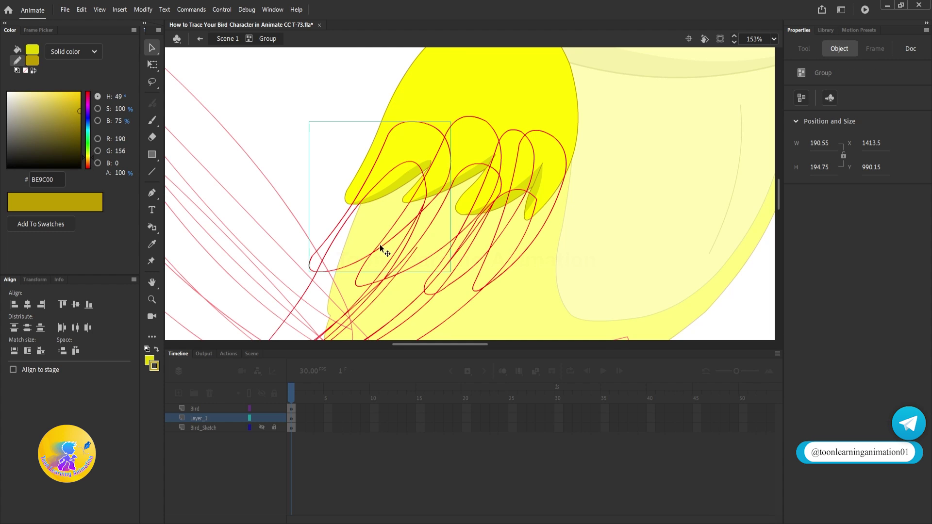
Group the four feather outlines directly below the upper wing and open the new group
shift+click(362, 267)
shift+click(471, 275)
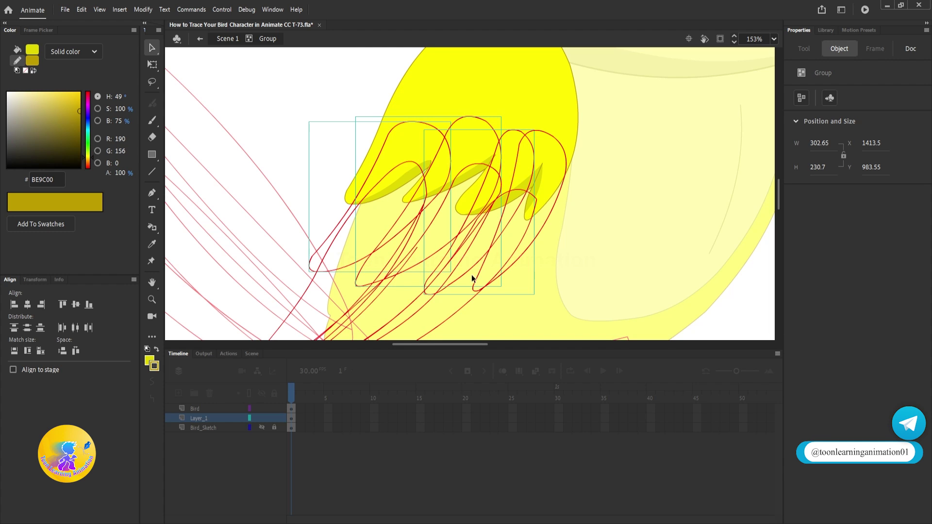
shift+click(480, 270)
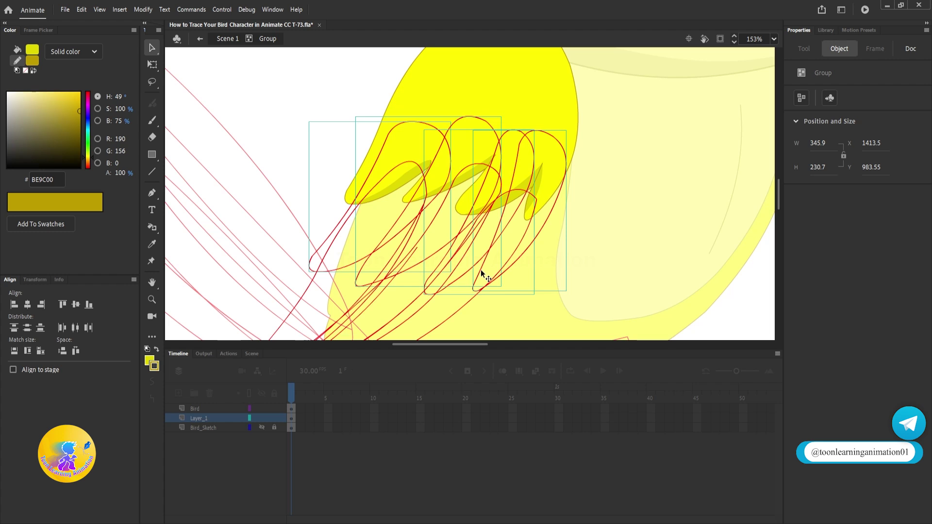
double_click(480, 269)
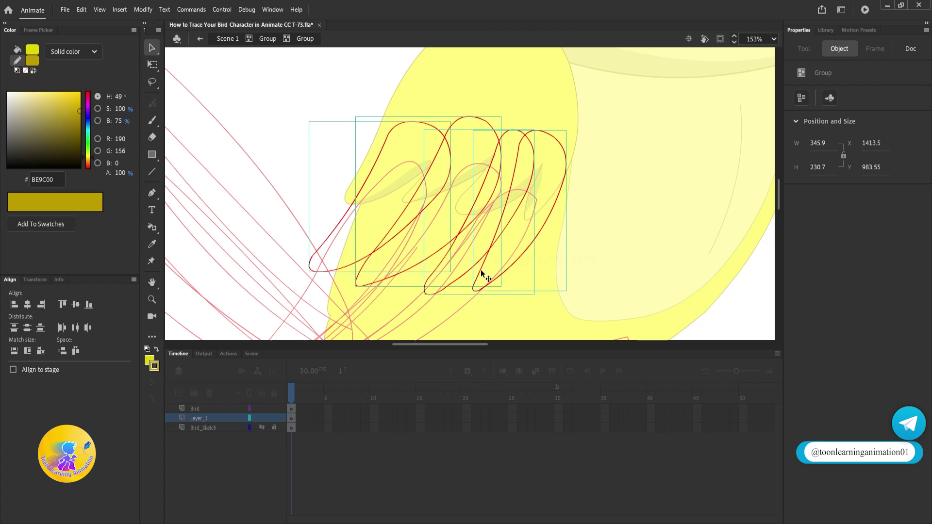
click(585, 264)
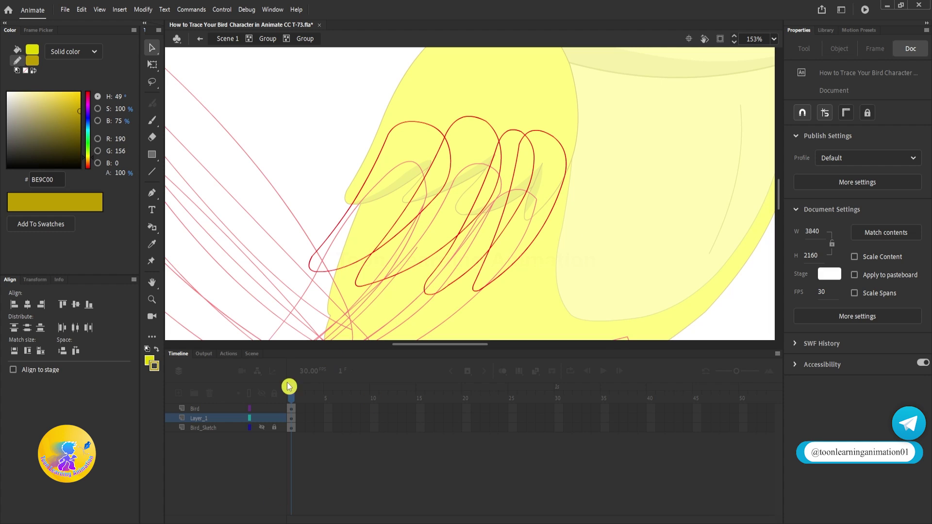
Open the first feather outline inside the group and fill it with solid red FF1919
click(150, 361)
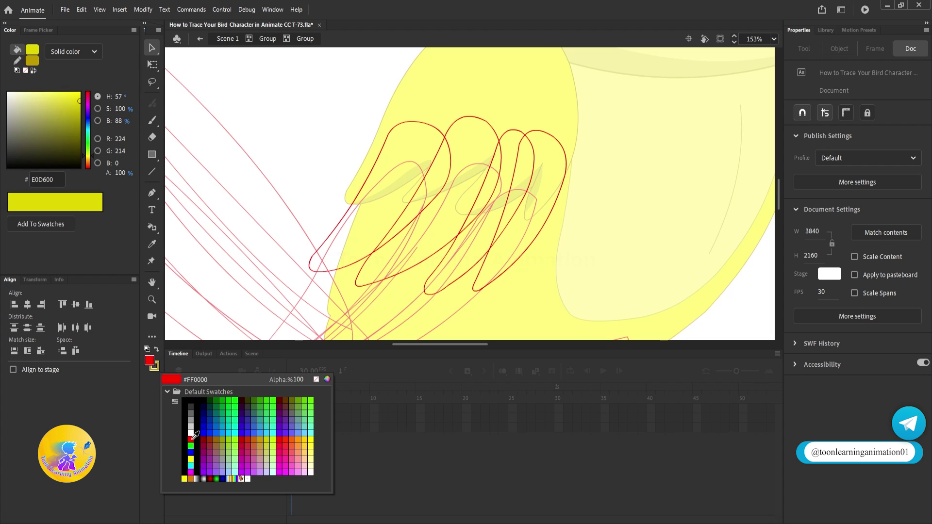
click(190, 439)
click(147, 363)
click(332, 383)
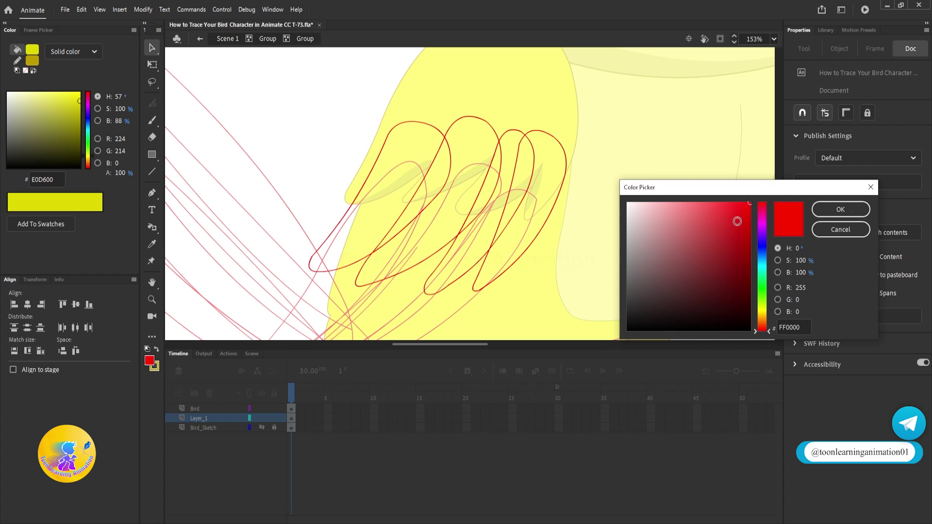
click(738, 202)
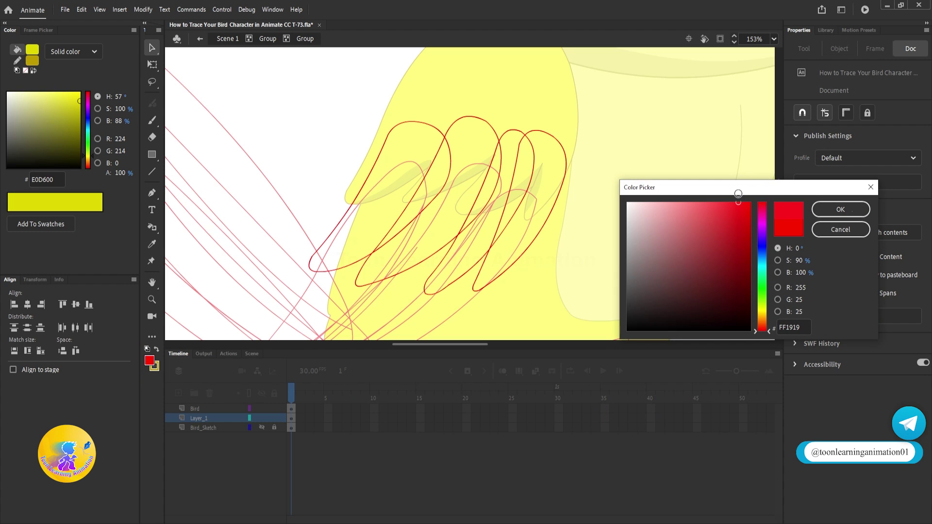
click(840, 209)
click(152, 228)
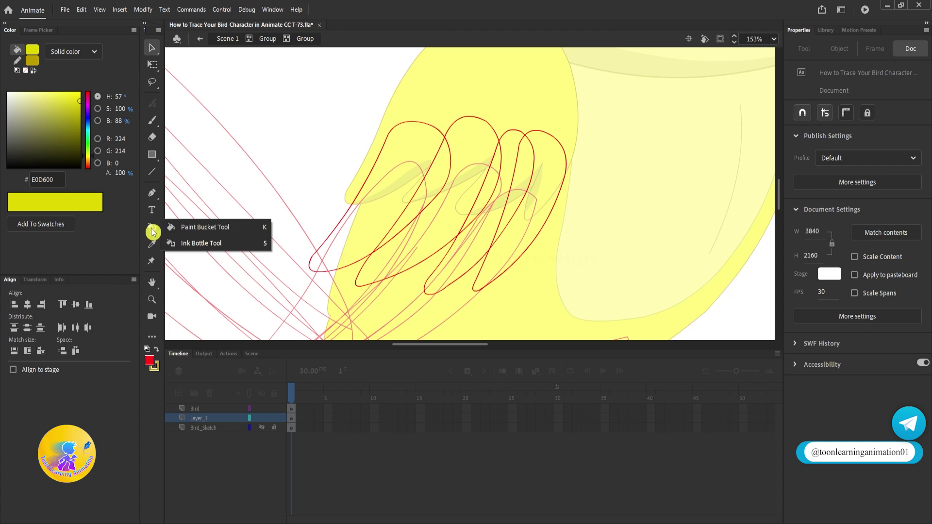
click(196, 227)
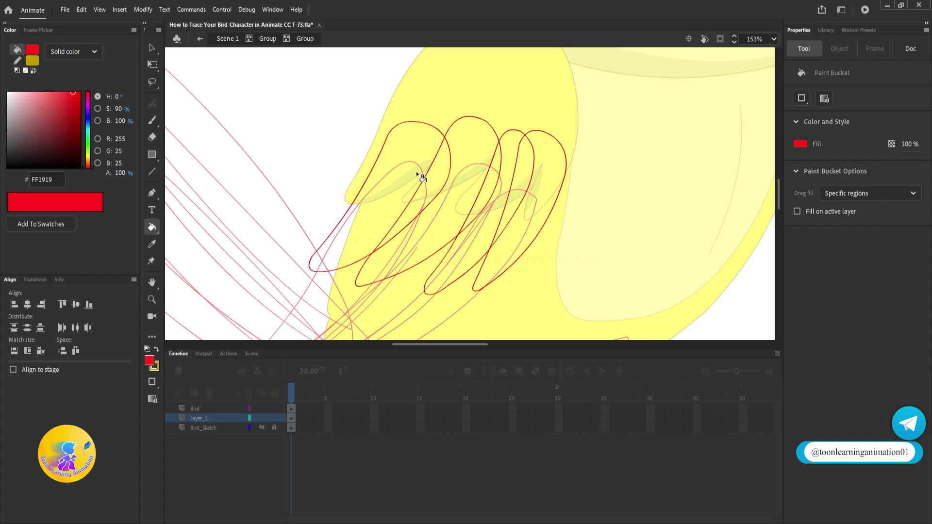
ctrl+double_click(442, 183)
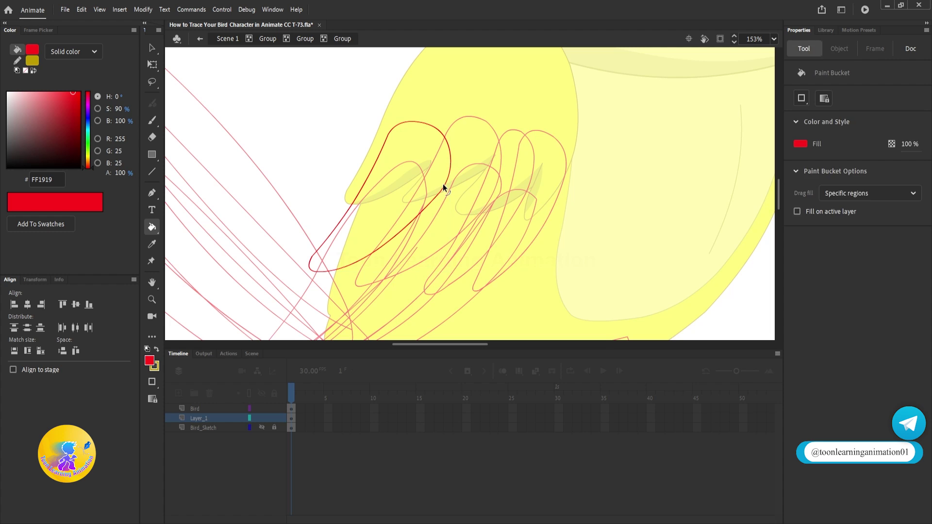
ctrl+click(442, 183)
click(405, 185)
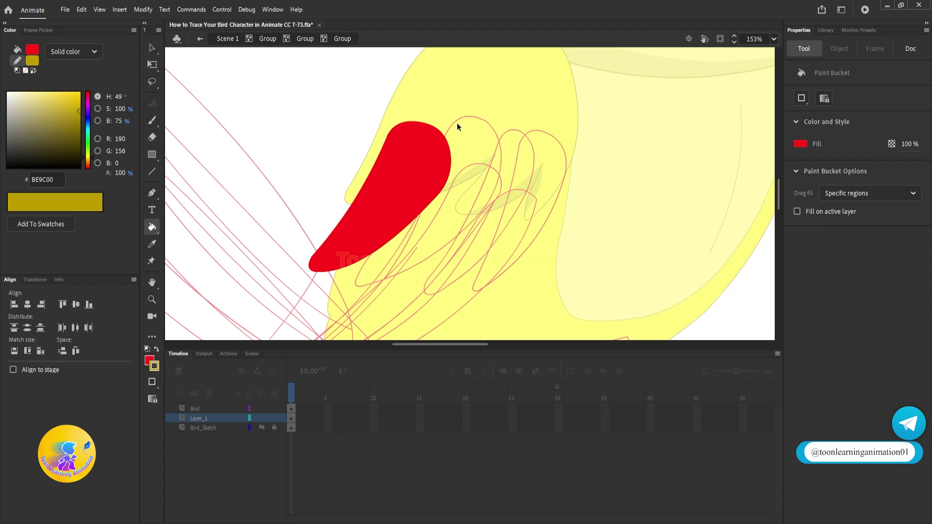
Recolour the first feather's outline to dark red 990000 and set its stroke size to 2
key(v)
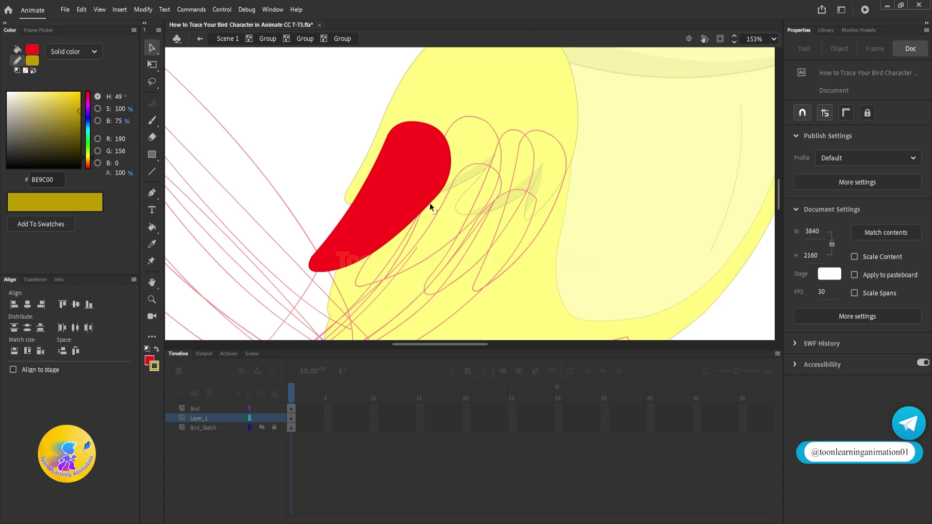
click(446, 131)
click(154, 366)
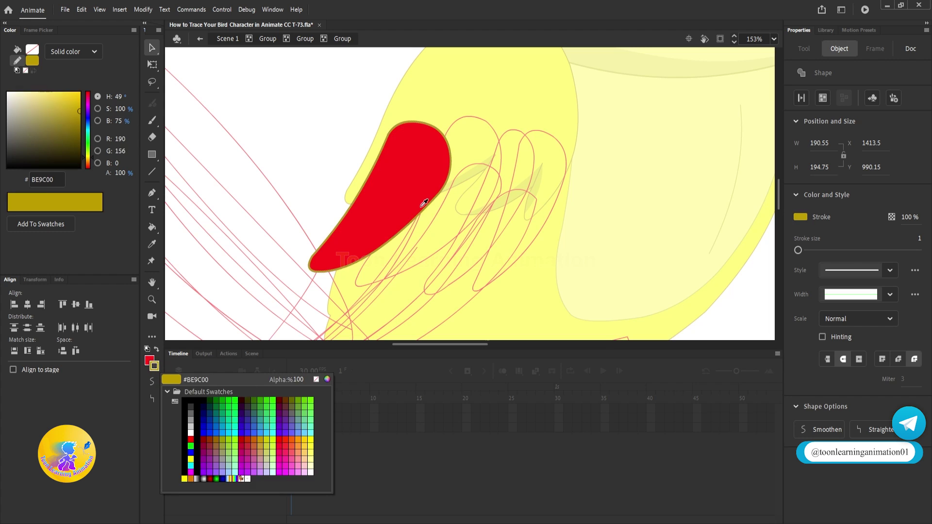
click(413, 162)
drag(77, 106, 92, 122)
click(642, 200)
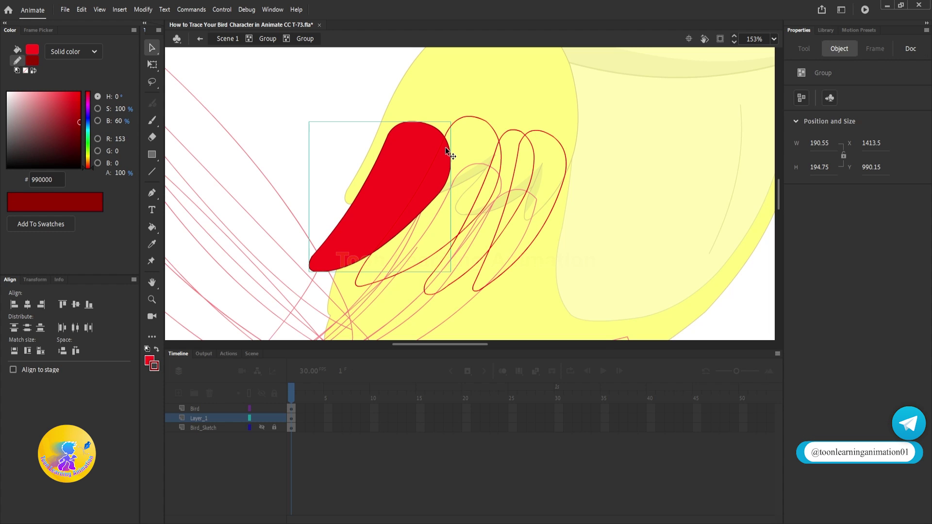
click(445, 150)
double_click(449, 147)
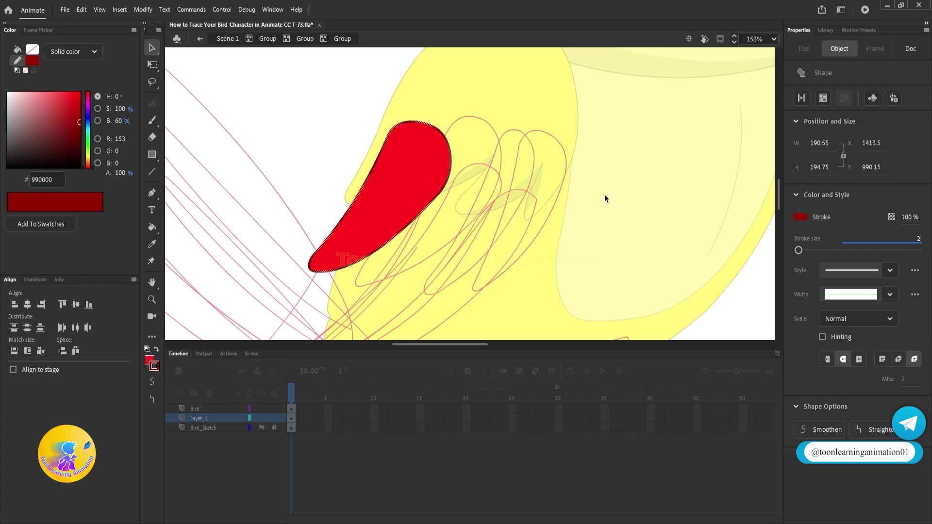
Open the second feather, fill it with FF1919 and outline it in 990000 at stroke size 2
double_click(462, 140)
double_click(459, 118)
click(468, 148)
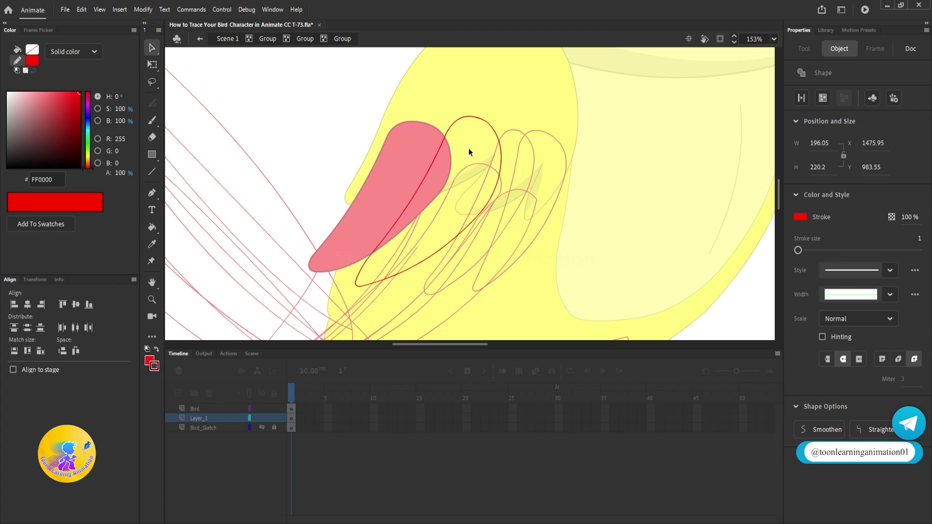
key(k)
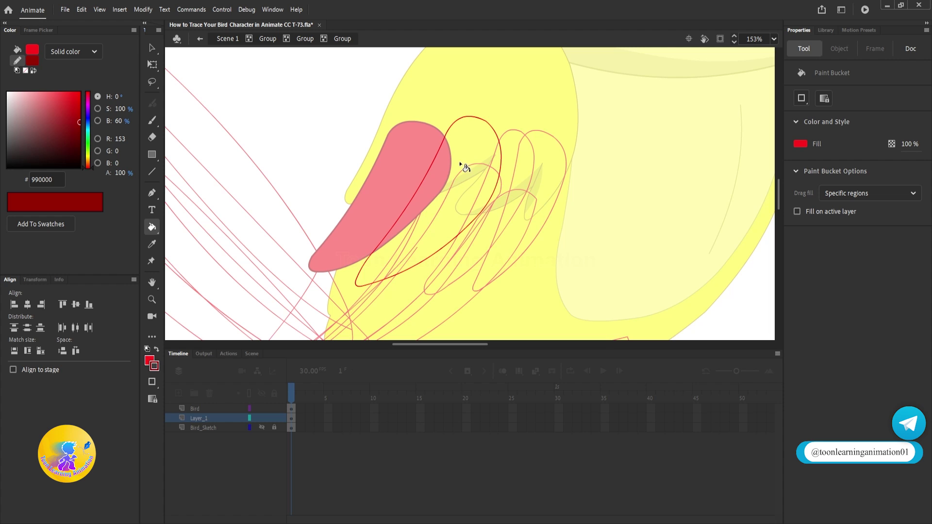
click(464, 168)
click(152, 227)
click(185, 241)
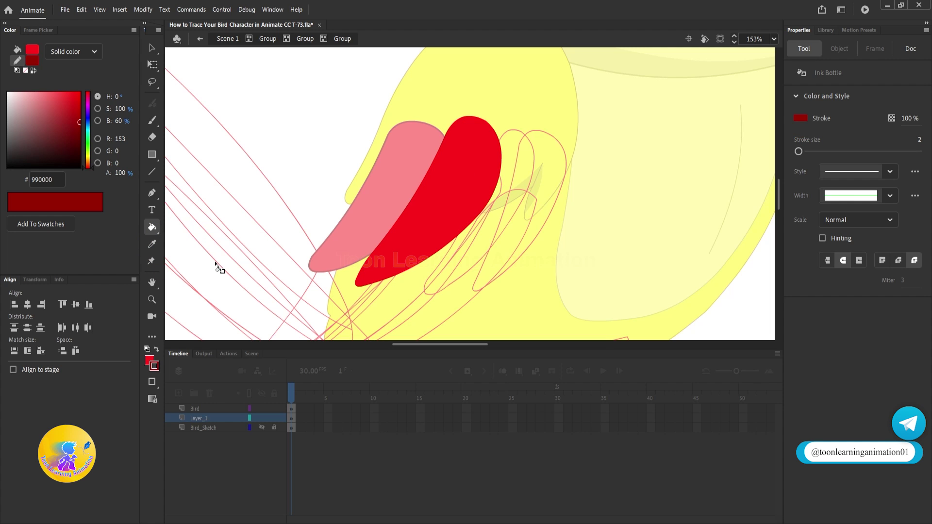
click(456, 185)
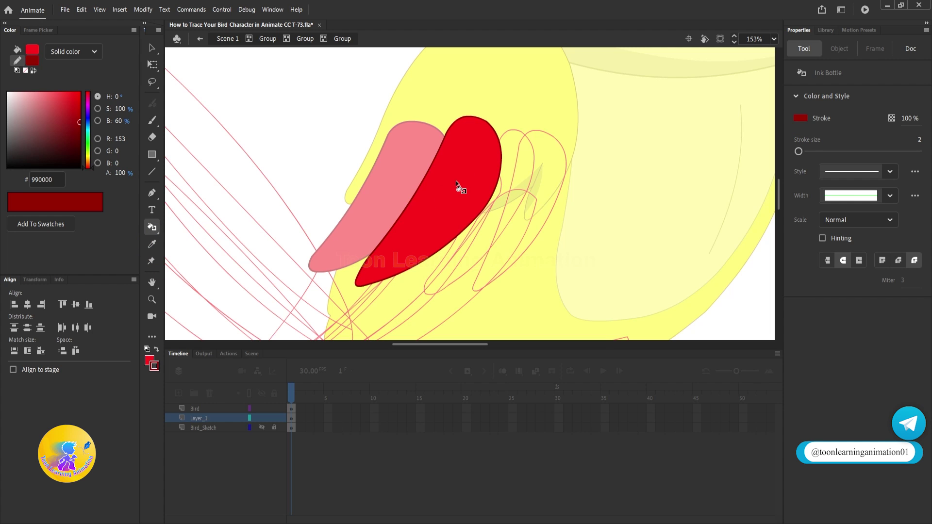
Open the third feather, fill it with FF1919 and outline it in 990000 at stroke size 2
ctrl+double_click(529, 139)
ctrl+double_click(529, 139)
key(Escape)
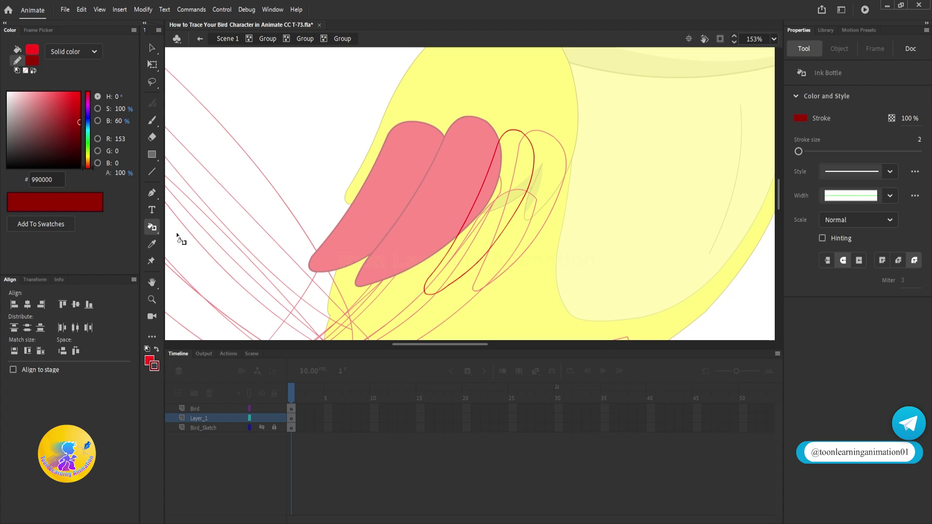
click(152, 227)
click(185, 224)
click(522, 181)
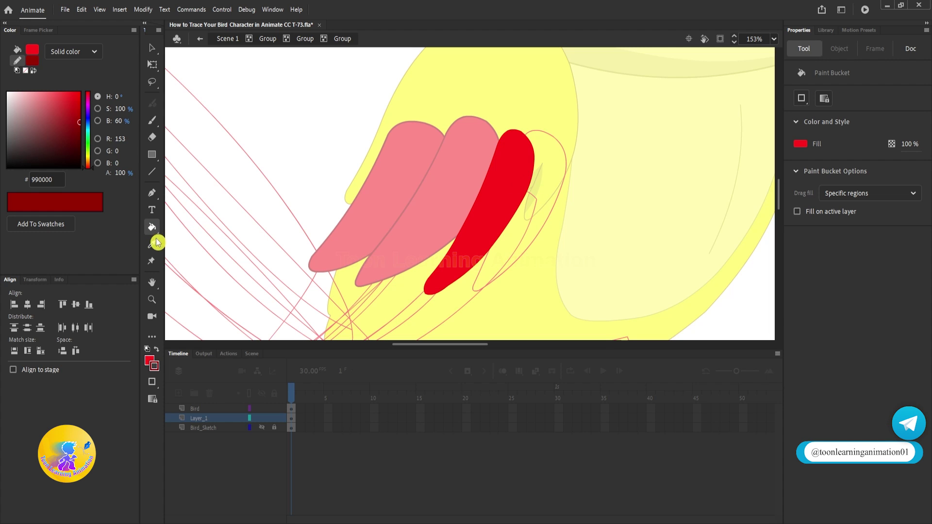
click(151, 226)
click(199, 243)
click(509, 205)
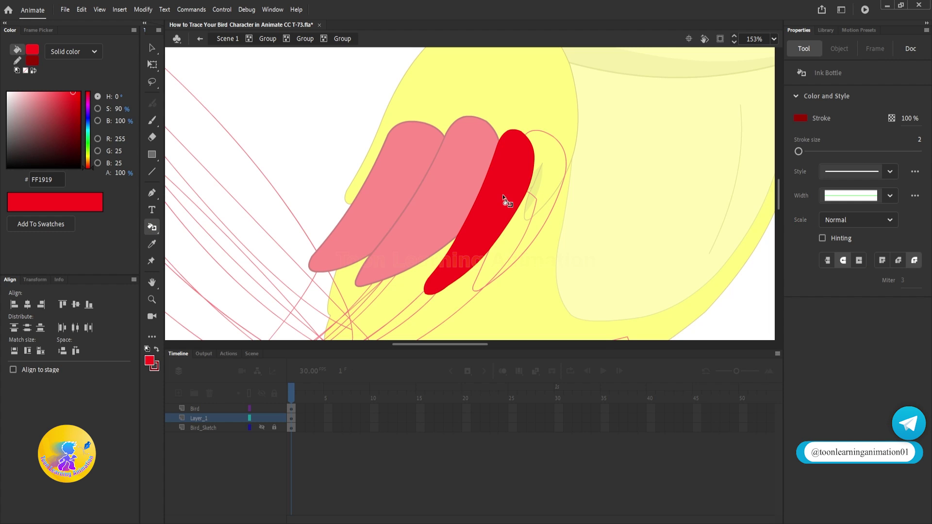
Fill the fourth feather with FF1919, outline it in 990000 at stroke size 2, and return to the wing group
ctrl+double_click(552, 207)
ctrl+double_click(552, 208)
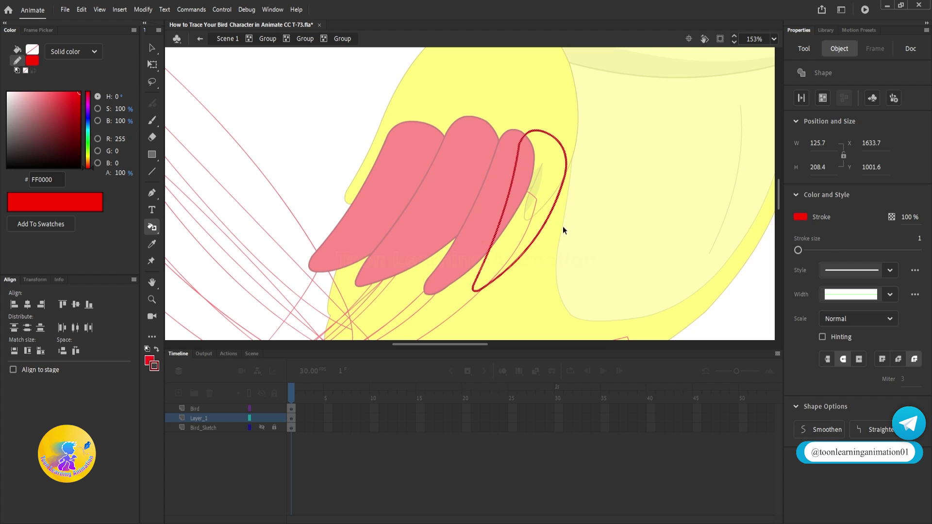
key(Escape)
click(152, 226)
click(185, 227)
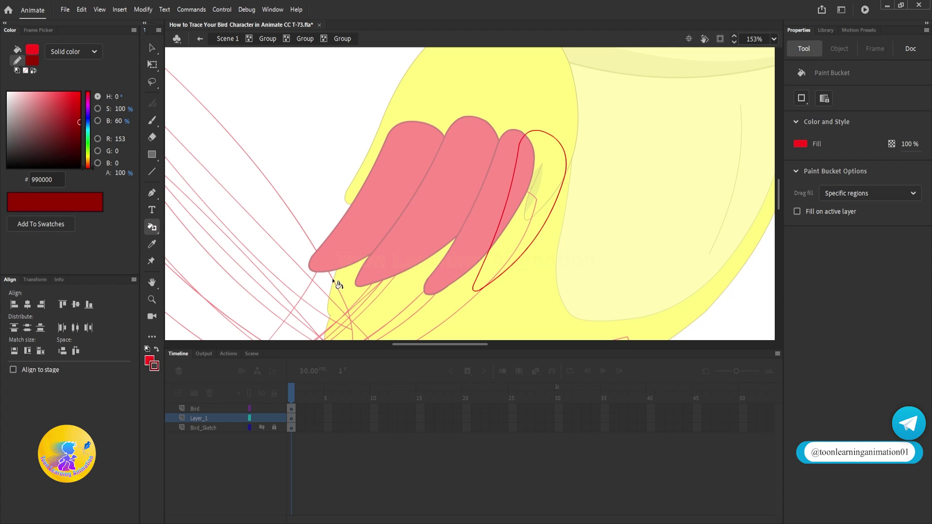
click(530, 194)
click(159, 231)
click(201, 243)
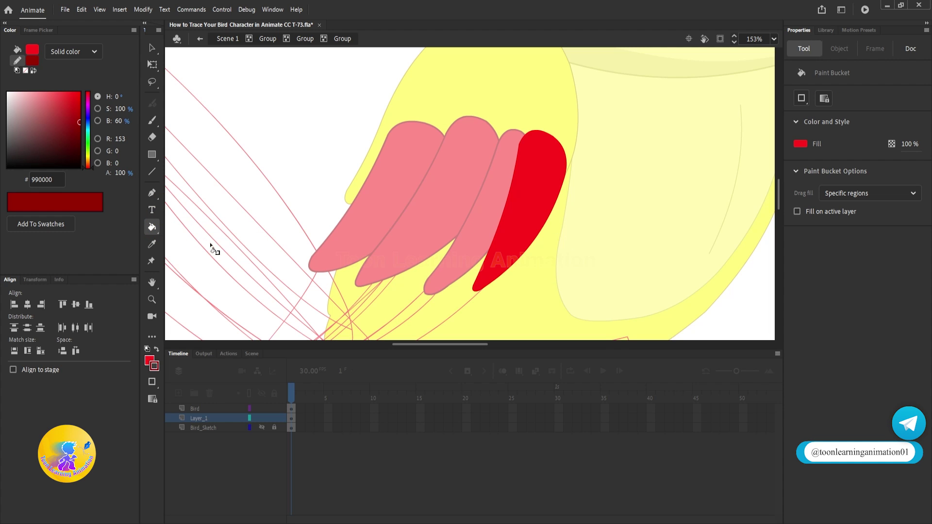
click(534, 190)
key(v)
double_click(584, 219)
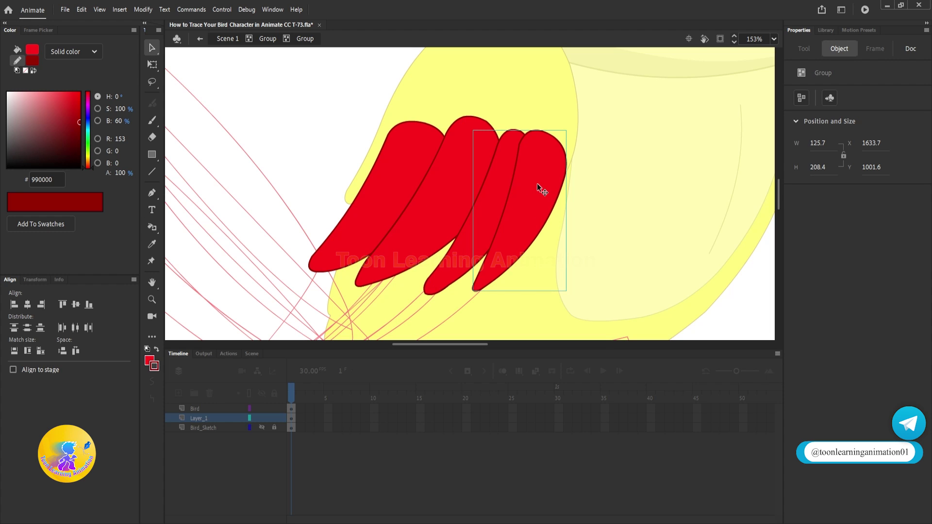
double_click(631, 219)
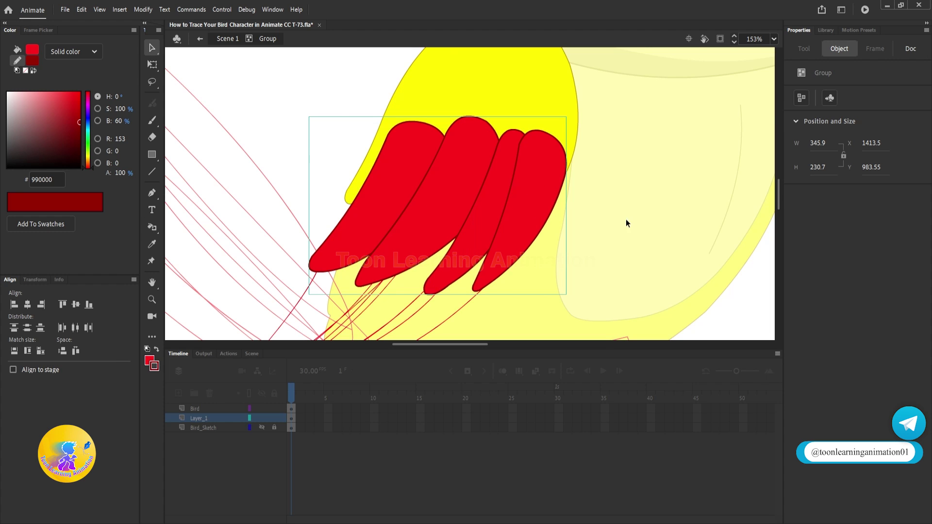
Send the group of four red feathers to the back, behind the yellow upper wing
scroll(551, 191, down, 3)
scroll(512, 195, up, 3)
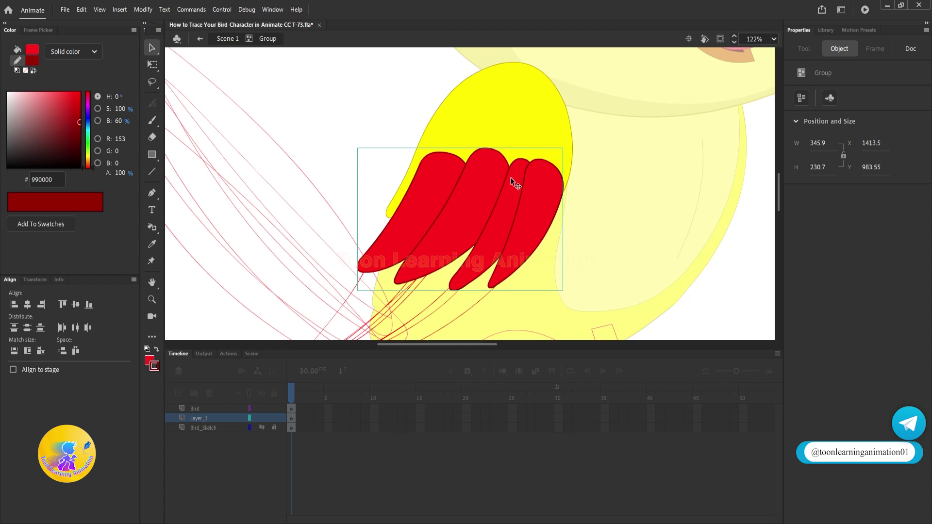
right_click(510, 176)
mouse_move(543, 357)
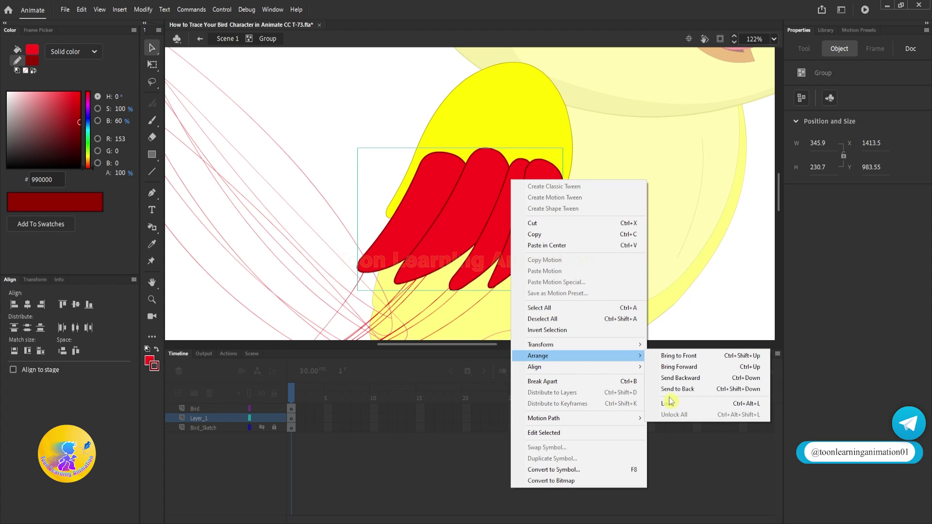
click(678, 390)
click(585, 203)
drag(513, 225, 543, 199)
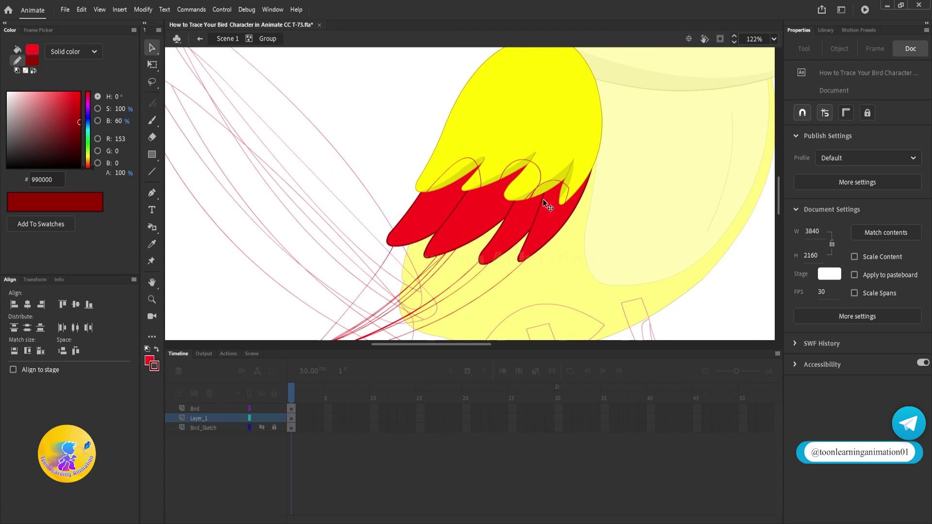
Group the three long outlined feathers below the red ones and open that group for editing
scroll(543, 198, down, 3)
scroll(447, 251, up, 2)
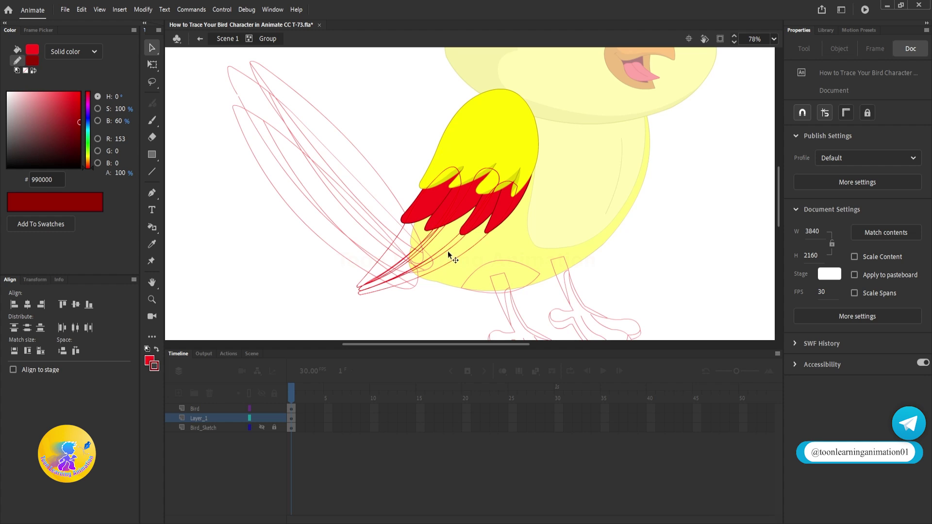
drag(342, 266, 430, 311)
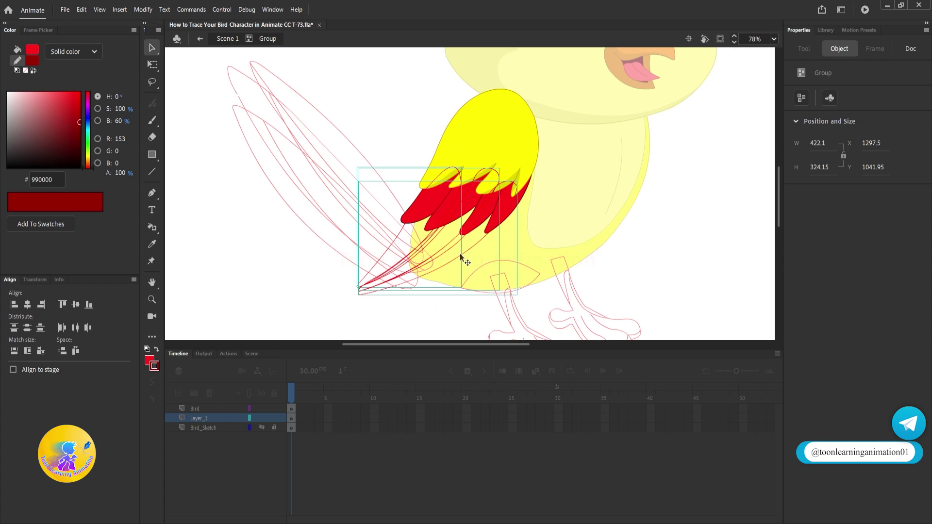
key(ctrl+g)
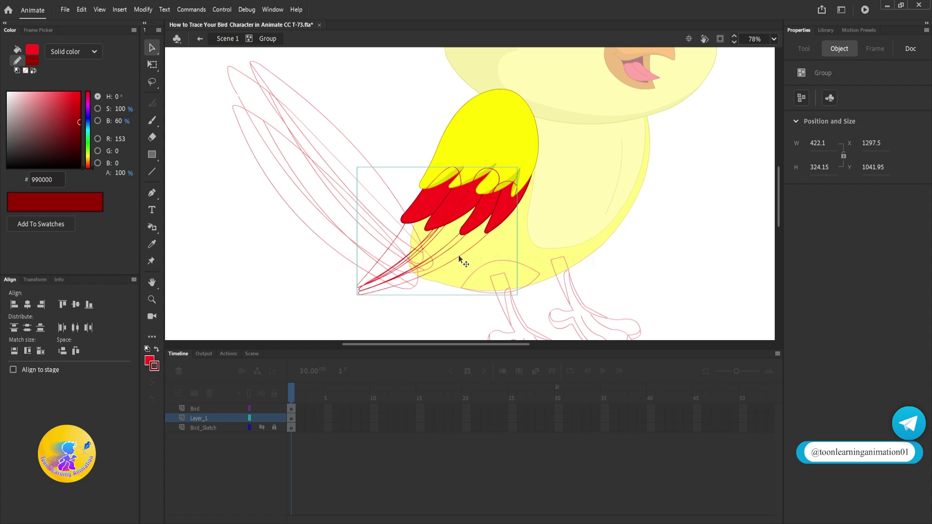
double_click(458, 255)
key(ctrl+a)
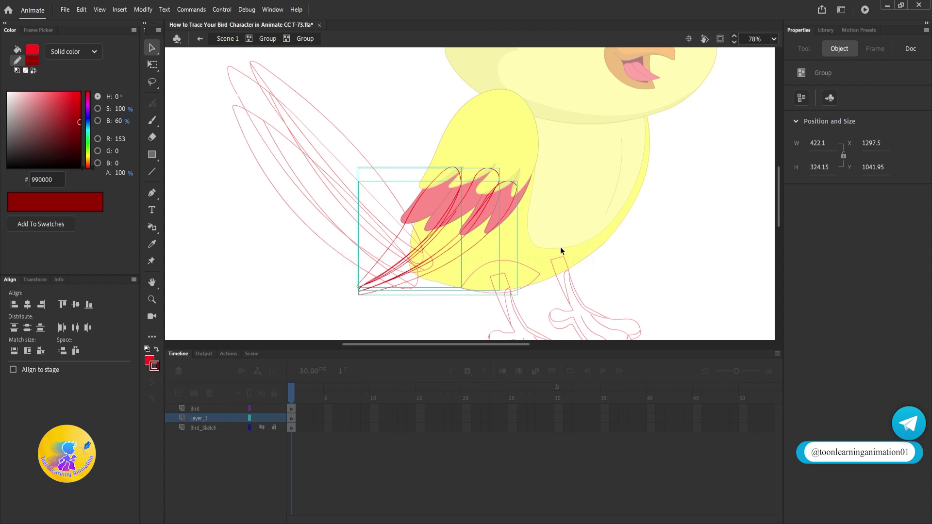
click(561, 250)
Open the first long feather and fill both its main area and edge strip with blue 008AFF
scroll(418, 232, up, 5)
double_click(395, 207)
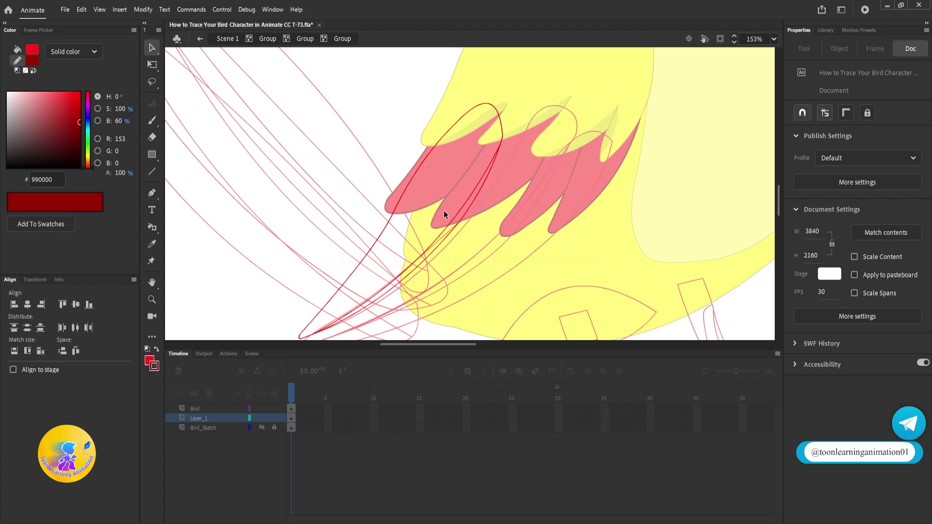
scroll(444, 213, down, 3)
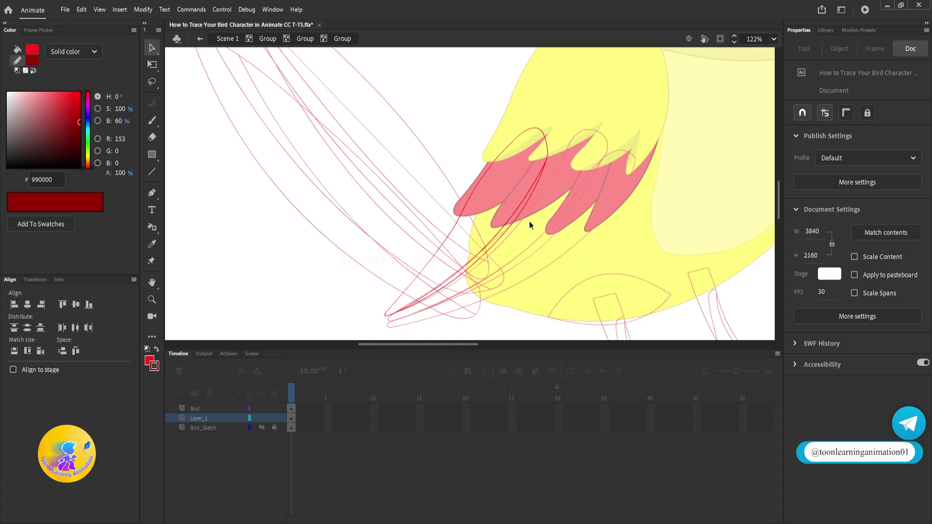
scroll(556, 170, up, 3)
drag(89, 132, 89, 125)
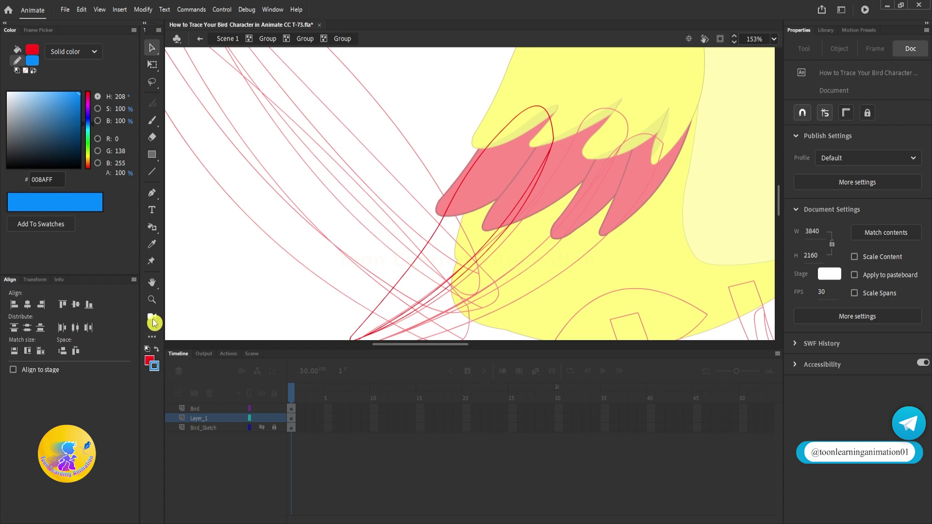
click(156, 349)
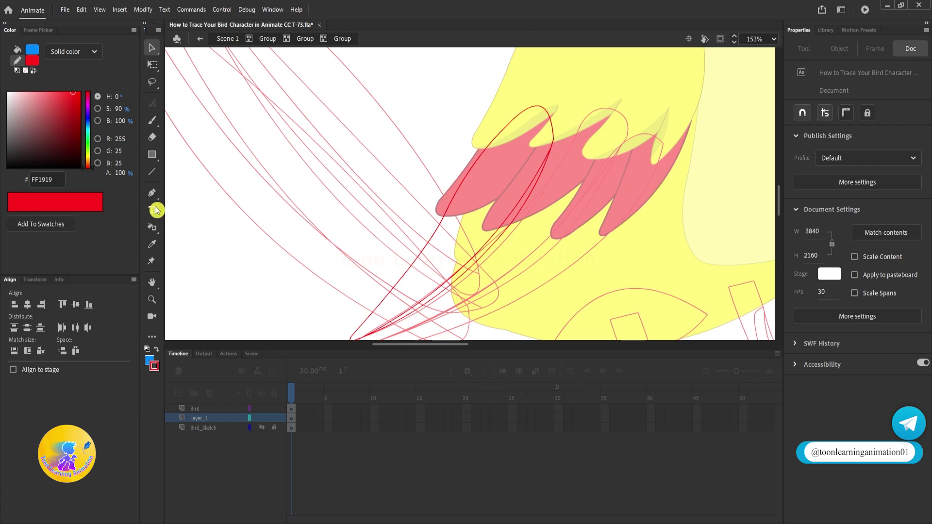
drag(152, 227, 184, 229)
click(511, 178)
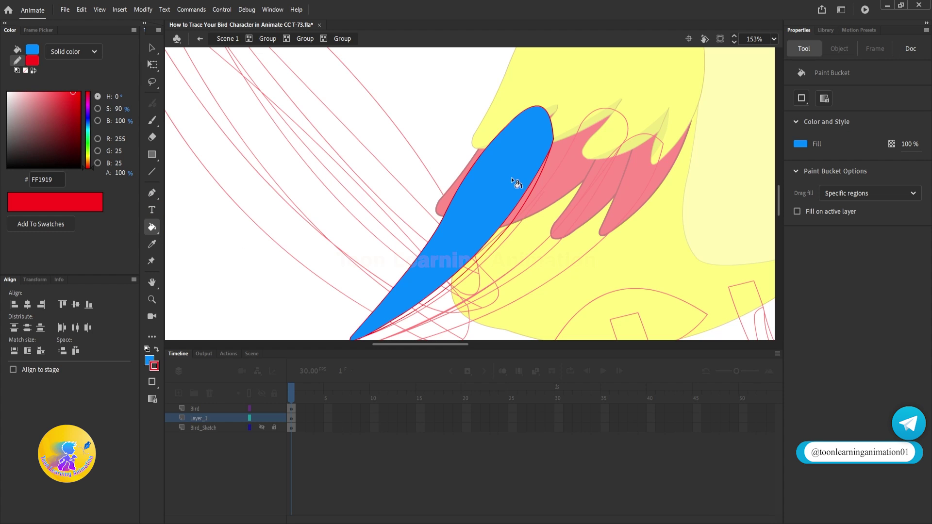
Recolour the first long feather's edge strip to 0070CF as shading and delete the line dividing it from the main fill
click(152, 48)
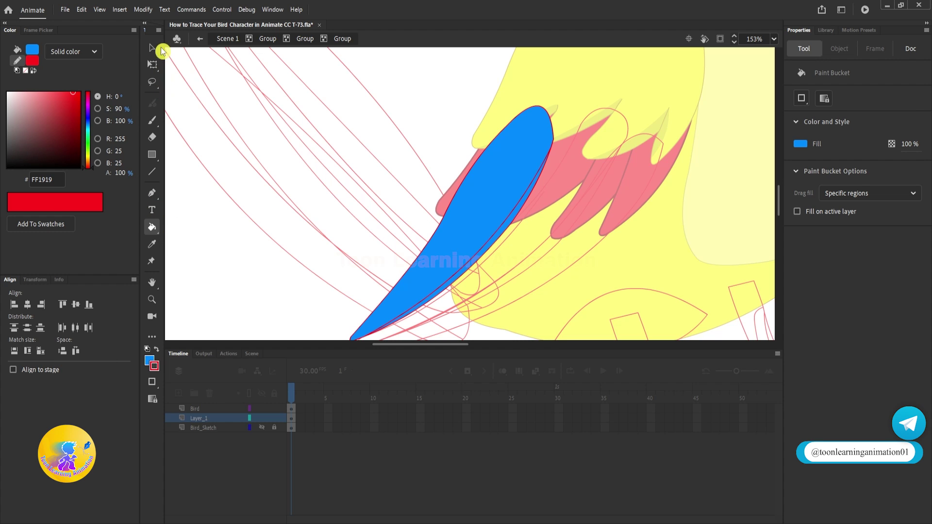
click(493, 238)
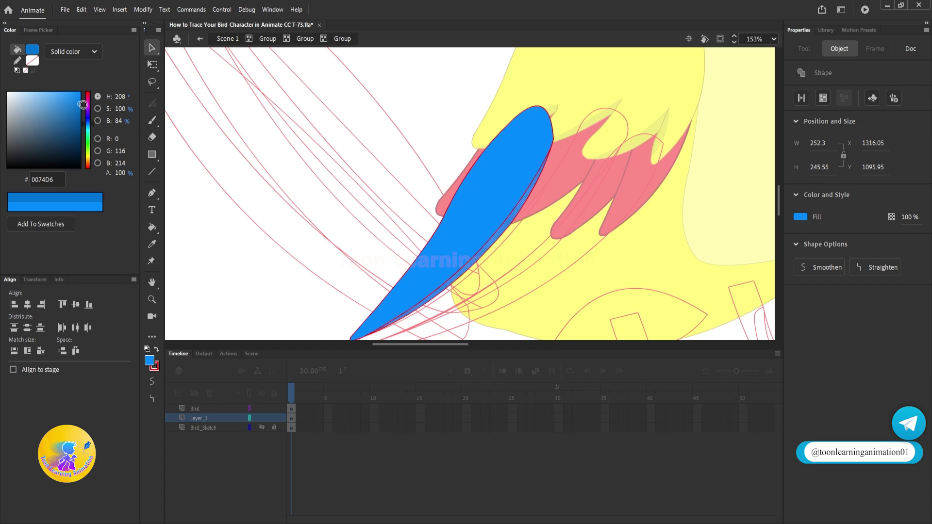
drag(83, 105, 79, 105)
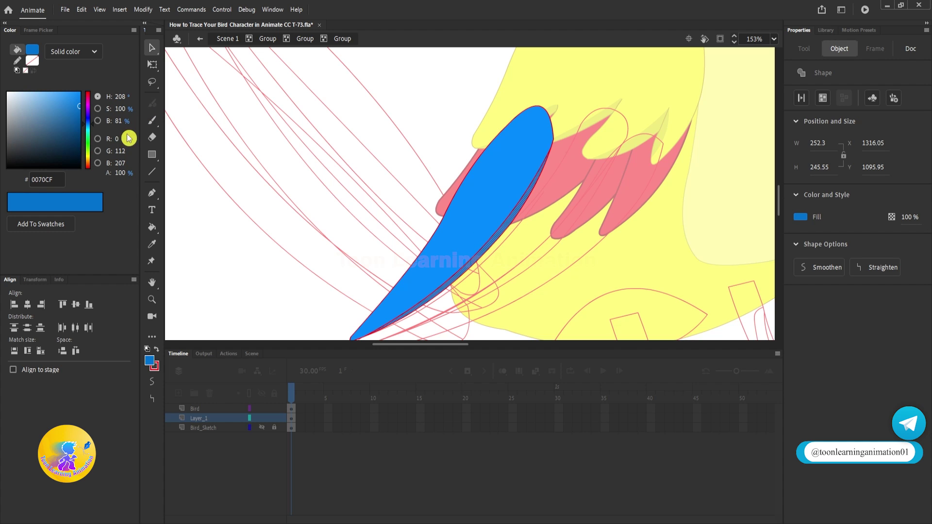
click(486, 239)
drag(540, 228, 553, 188)
key(Delete)
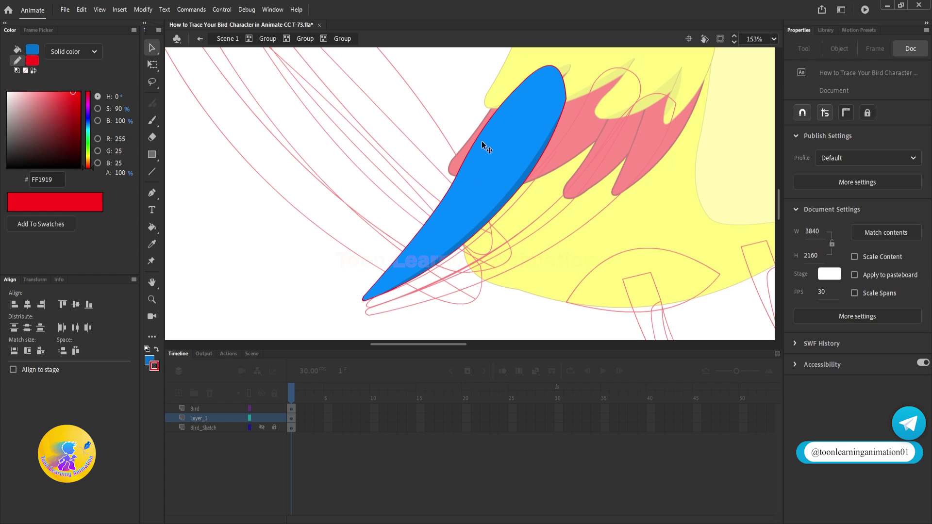
Outline the first long feather in dark blue 003C6F at stroke size 2
double_click(470, 143)
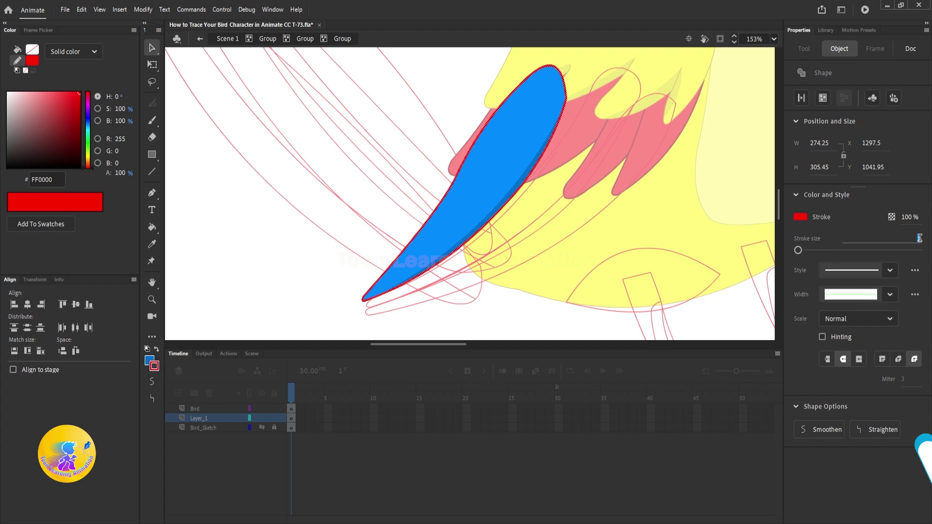
click(153, 366)
click(511, 127)
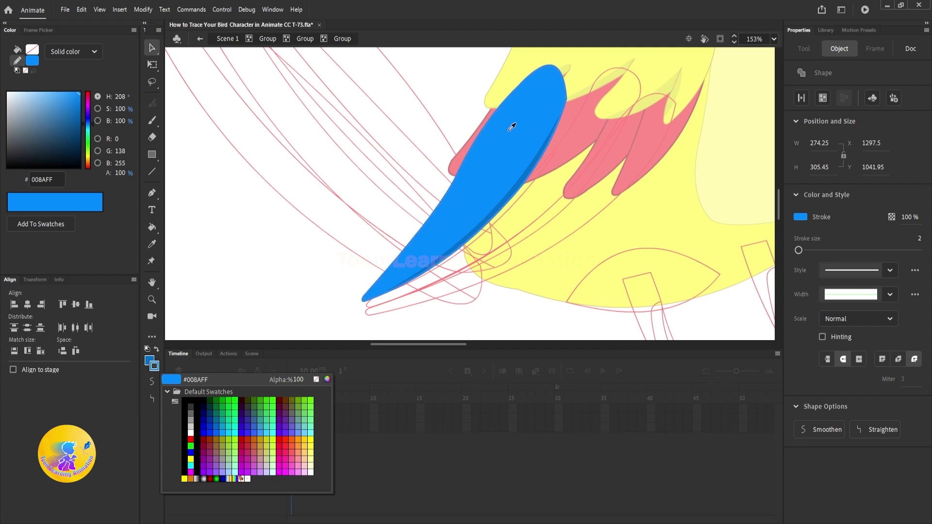
click(510, 195)
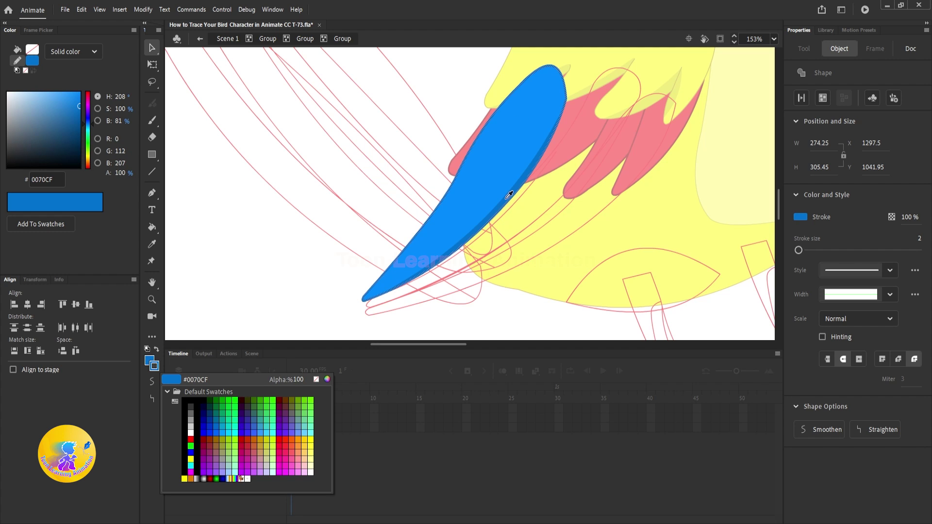
drag(79, 109, 94, 136)
click(284, 301)
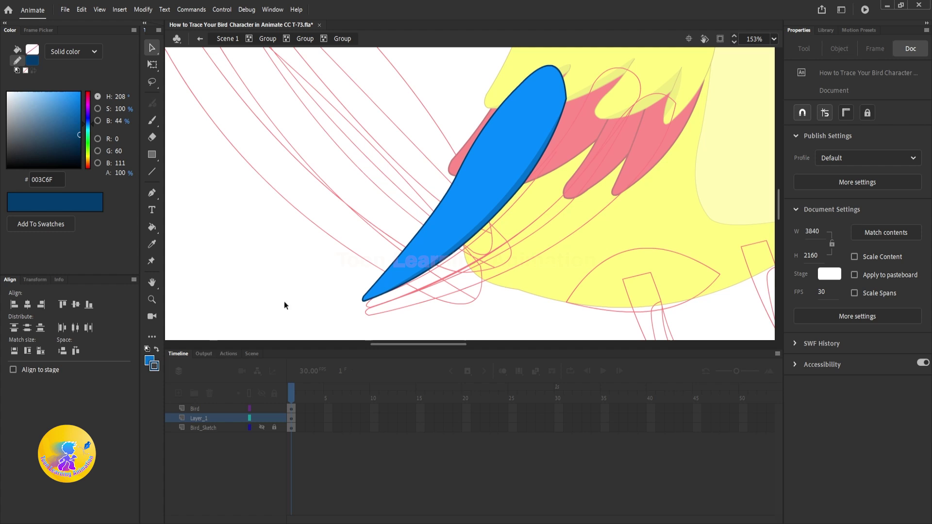
Open the second long feather, fill it with 008AFF and outline it in 003C6F at stroke size 2
click(150, 359)
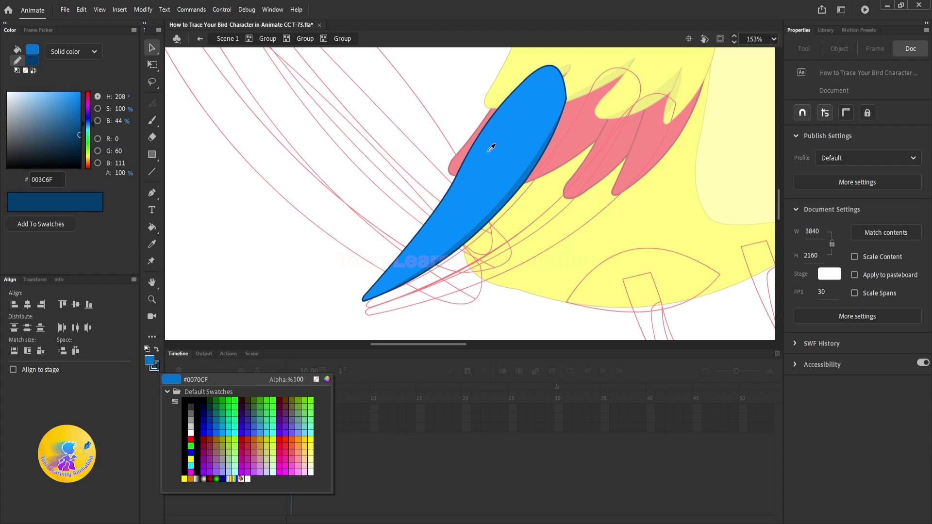
click(511, 128)
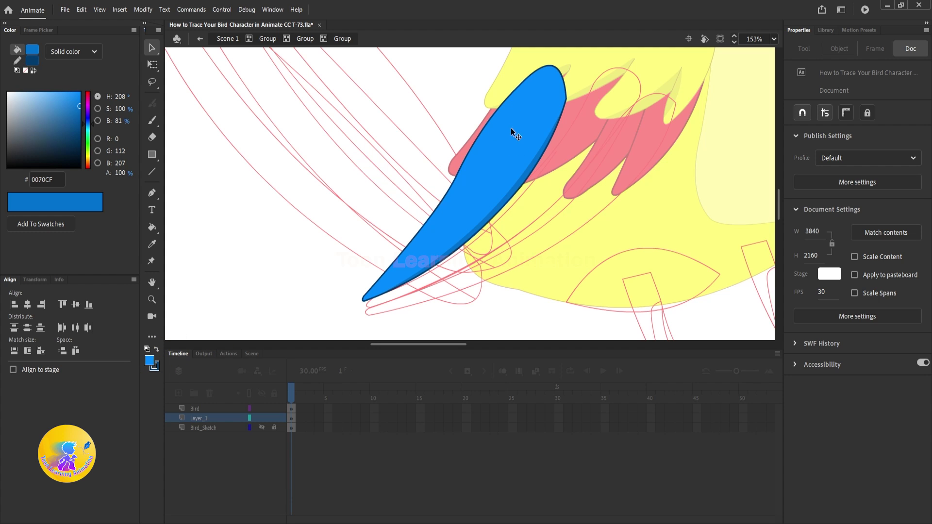
double_click(543, 212)
double_click(542, 212)
click(563, 150)
key(Delete)
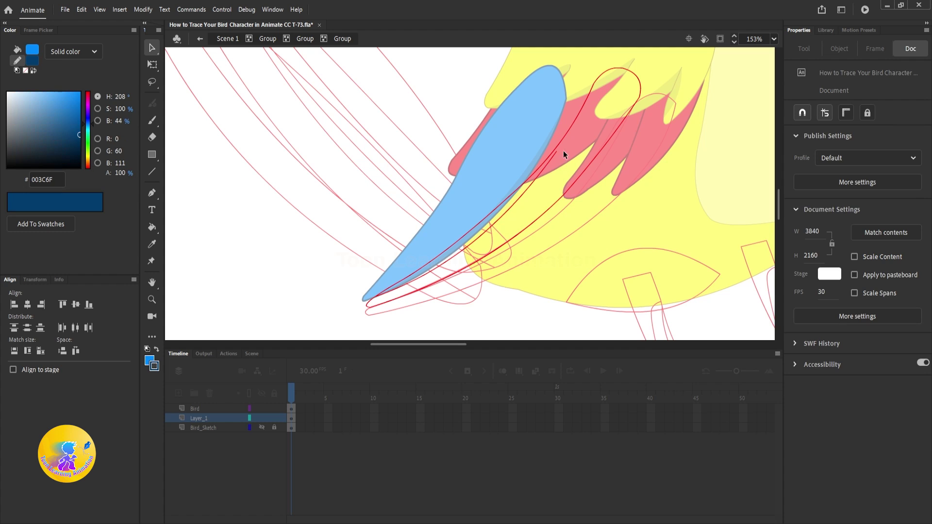
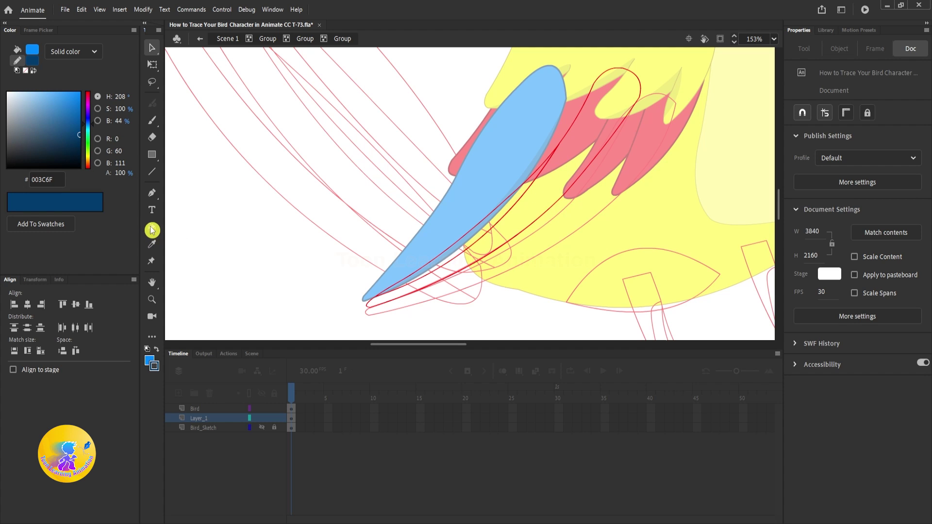
drag(152, 227, 194, 226)
click(577, 122)
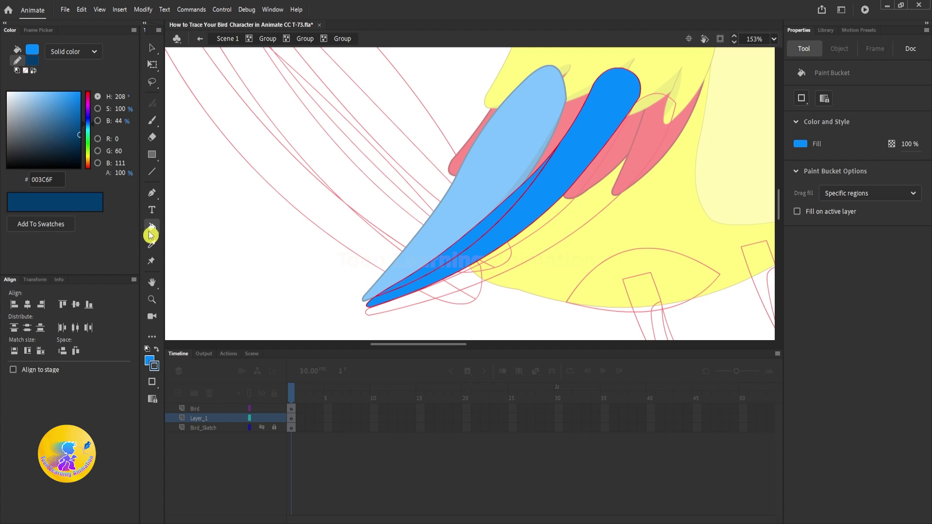
mouse_move(152, 227)
mouse_down()
mouse_move(163, 244)
mouse_move(194, 251)
mouse_up()
click(514, 221)
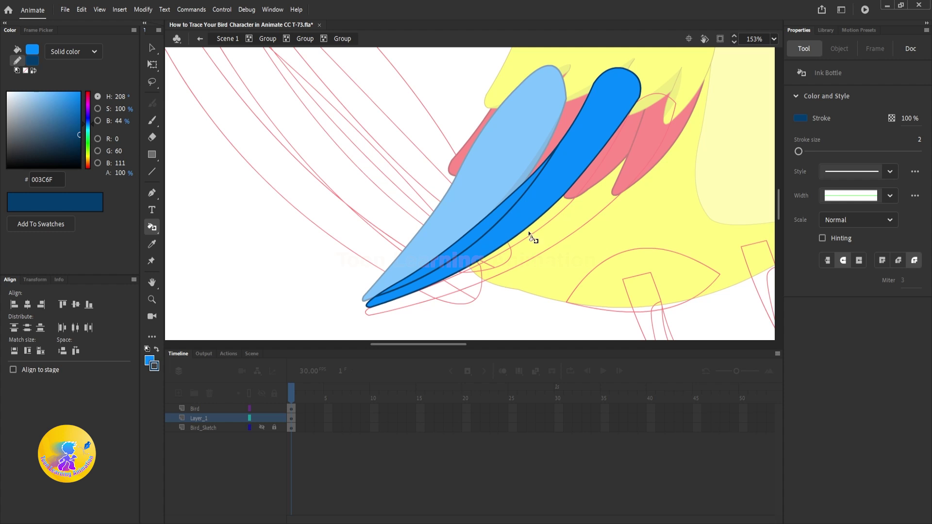
Open the third long feather and fill its main area and edge strip with 008AFF
ctrl+double_click(574, 232)
ctrl+double_click(573, 232)
ctrl+click(617, 175)
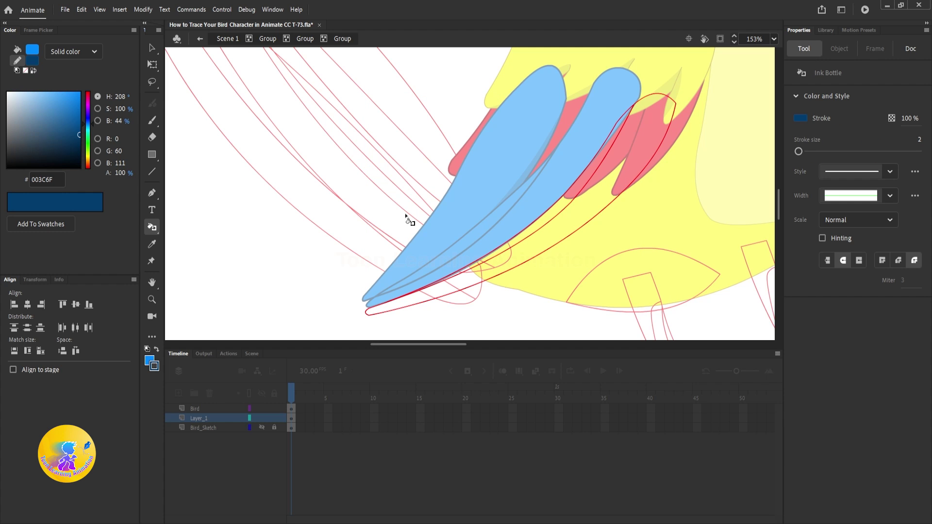
drag(148, 228, 183, 226)
click(185, 228)
click(610, 180)
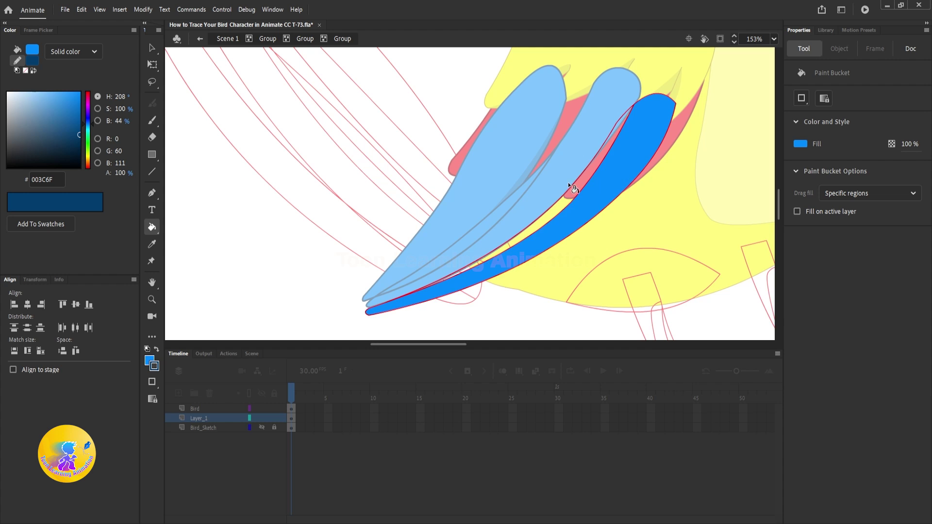
click(574, 190)
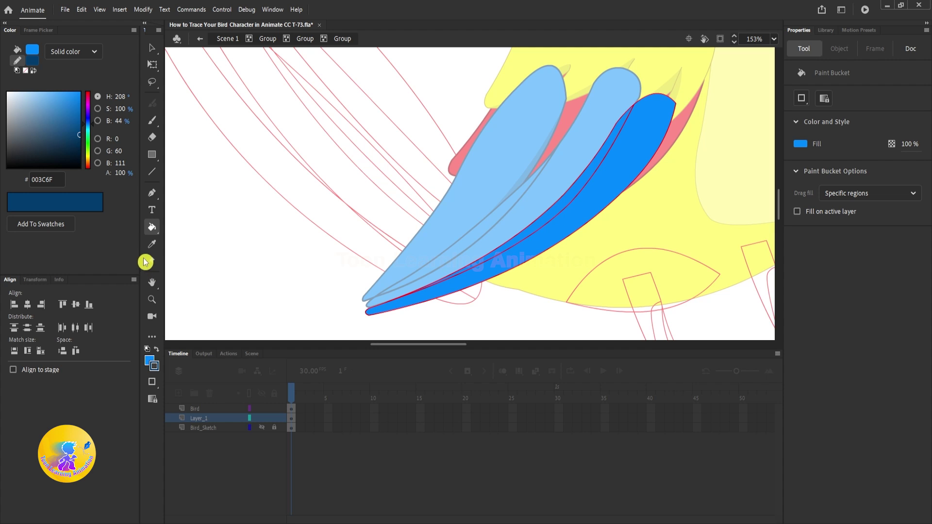
Outline the third long feather in 003C6F at stroke size 2 and return to the long feathers' group
drag(152, 227, 152, 227)
click(192, 244)
click(614, 181)
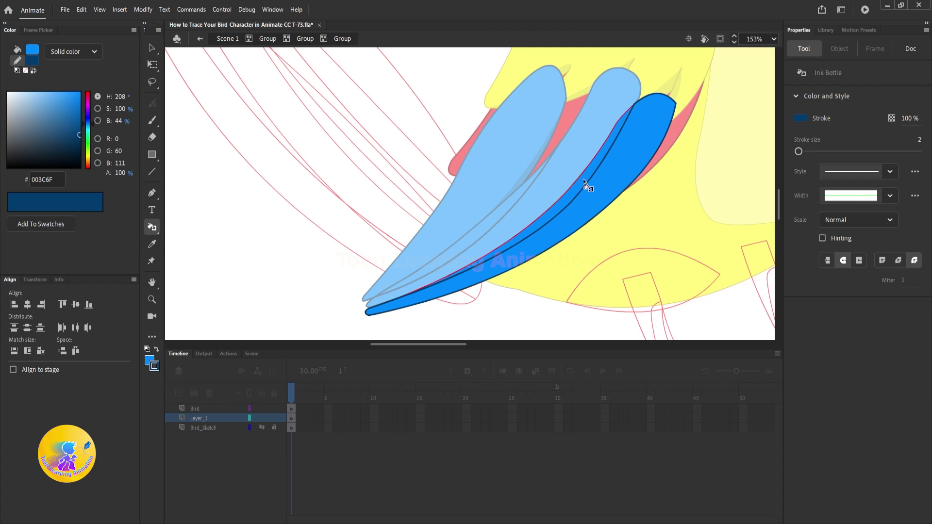
click(562, 193)
key(v)
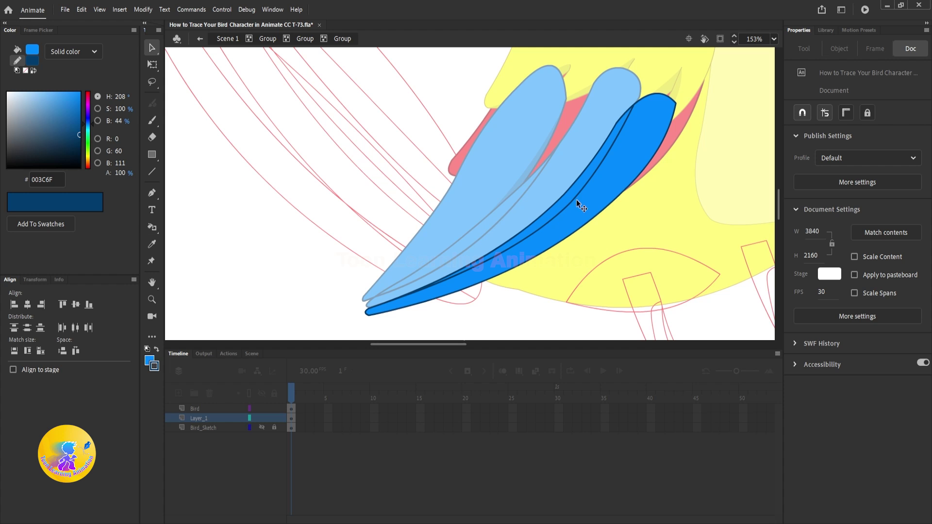
double_click(630, 213)
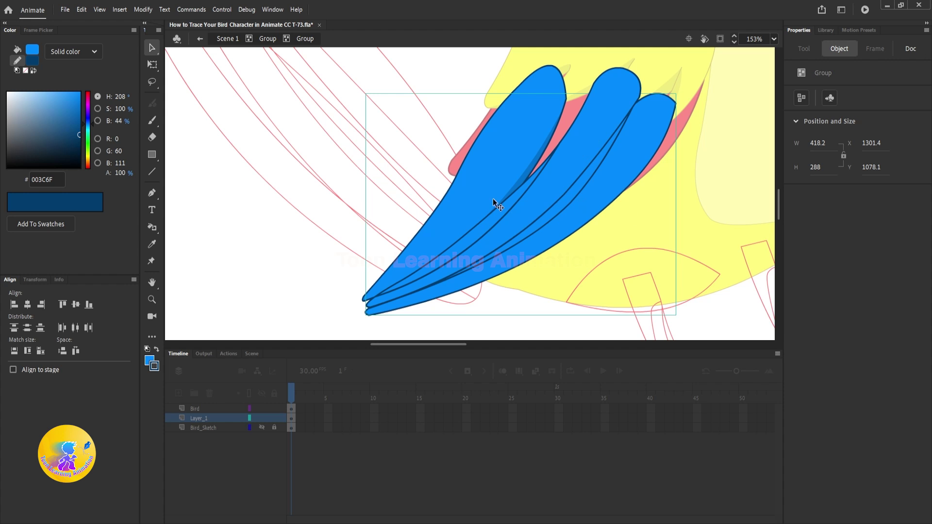
Fill the third long feather's edge strip with the sampled shading blue 0070CF and delete the line dividing it from the main fill
scroll(527, 173, up, 4)
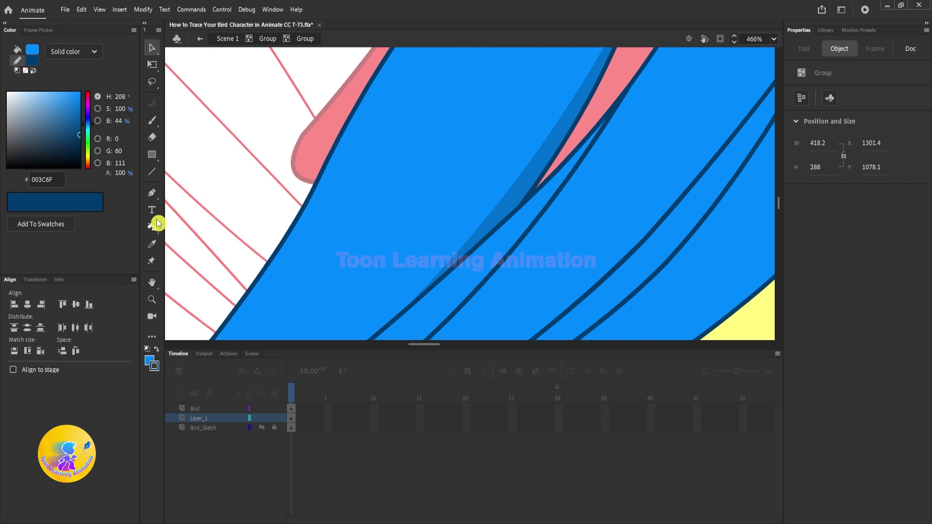
click(152, 244)
click(539, 158)
scroll(538, 159, down, 4)
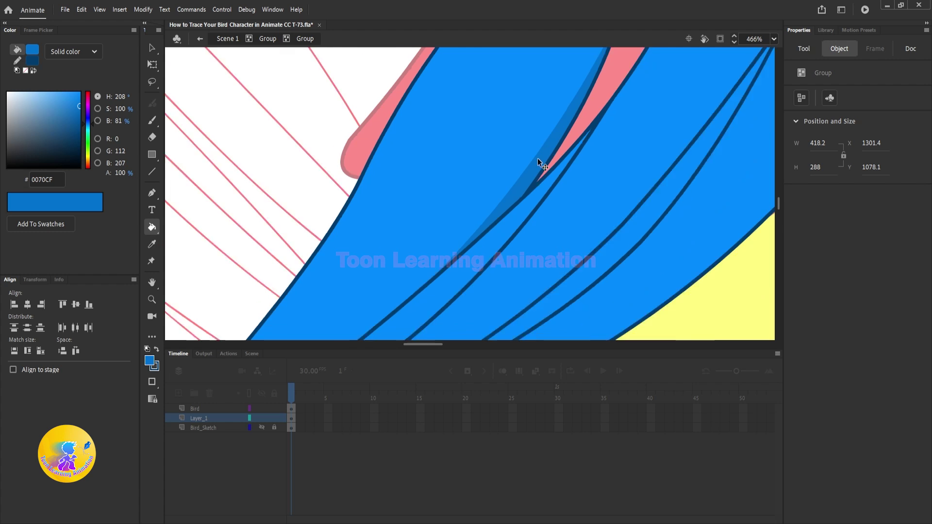
double_click(573, 186)
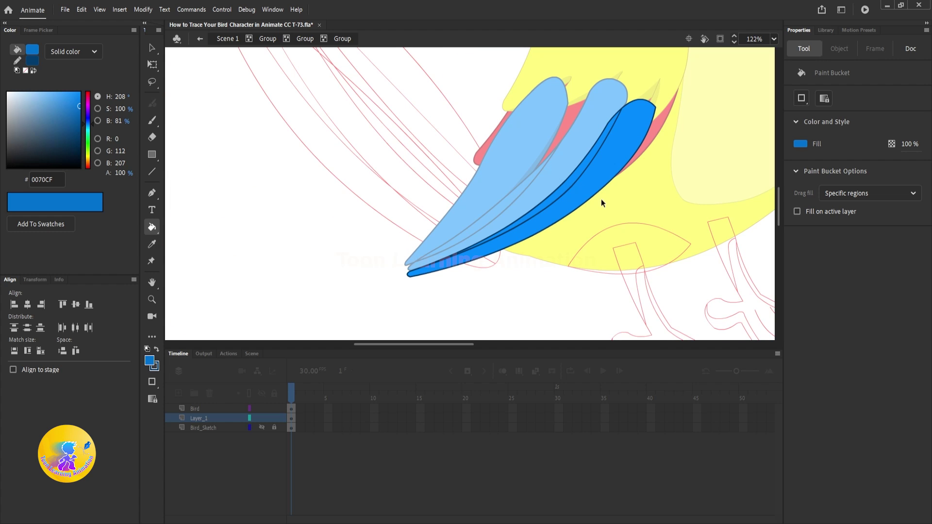
click(565, 185)
scroll(566, 186, up, 3)
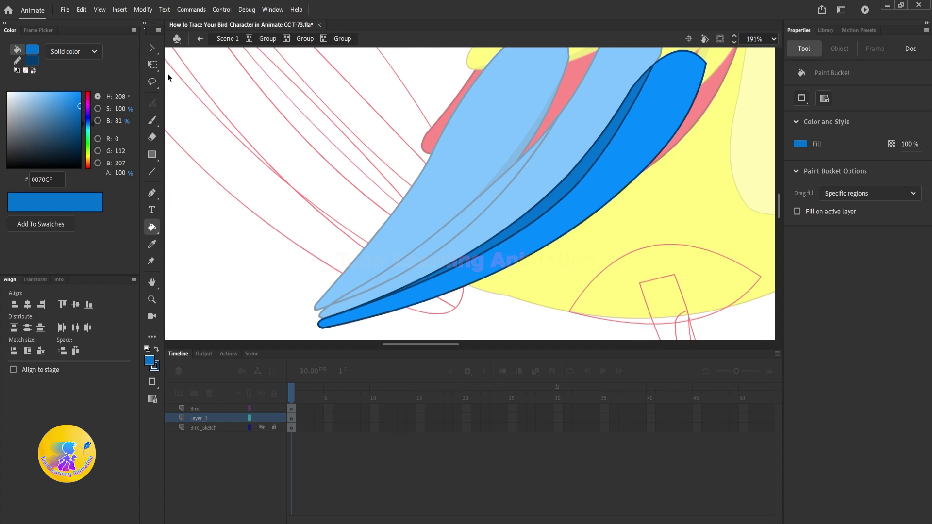
key(v)
click(552, 223)
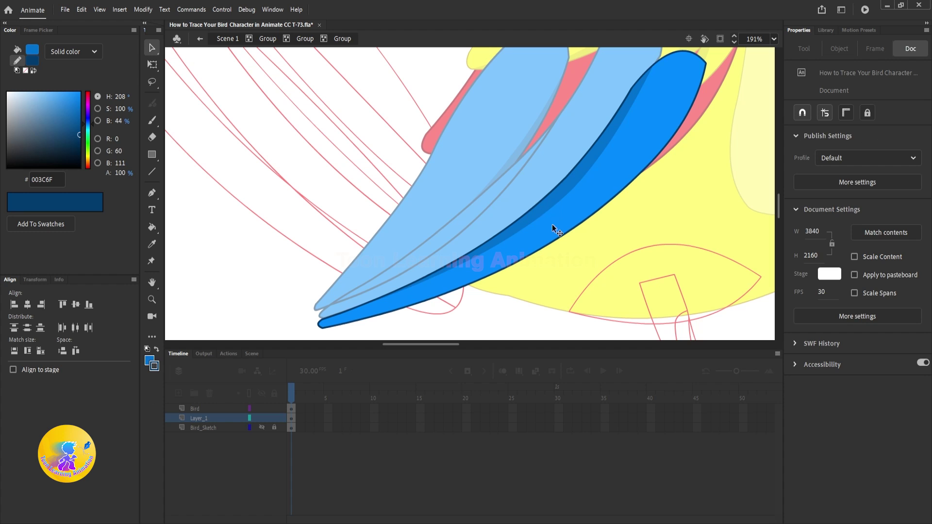
Fill the second long feather's edge strip with the shading blue, delete its dividing line and return to the long feathers' group
double_click(524, 183)
double_click(521, 186)
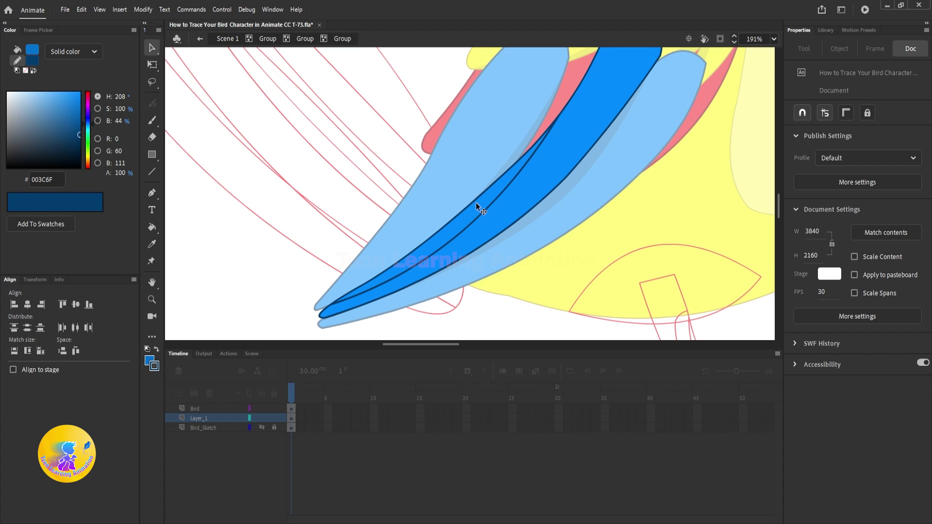
scroll(477, 206, up, 1)
click(152, 226)
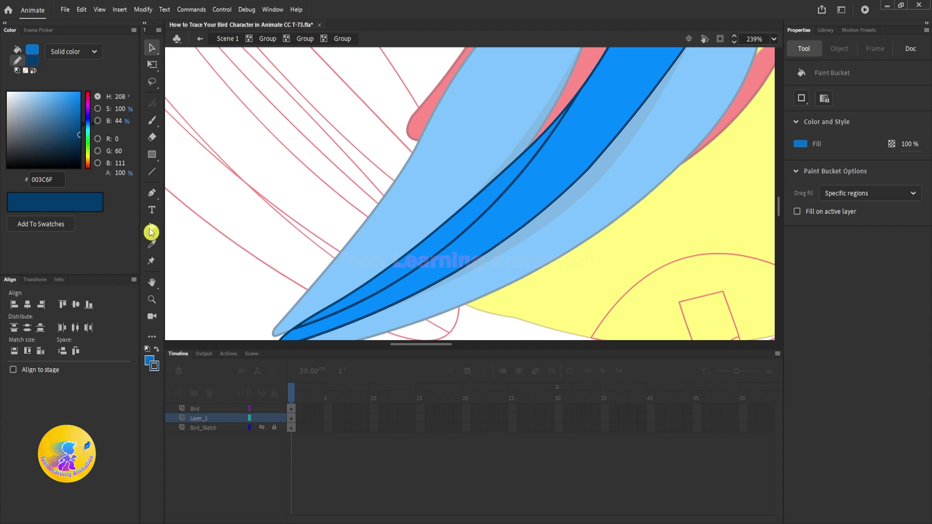
click(465, 219)
key(v)
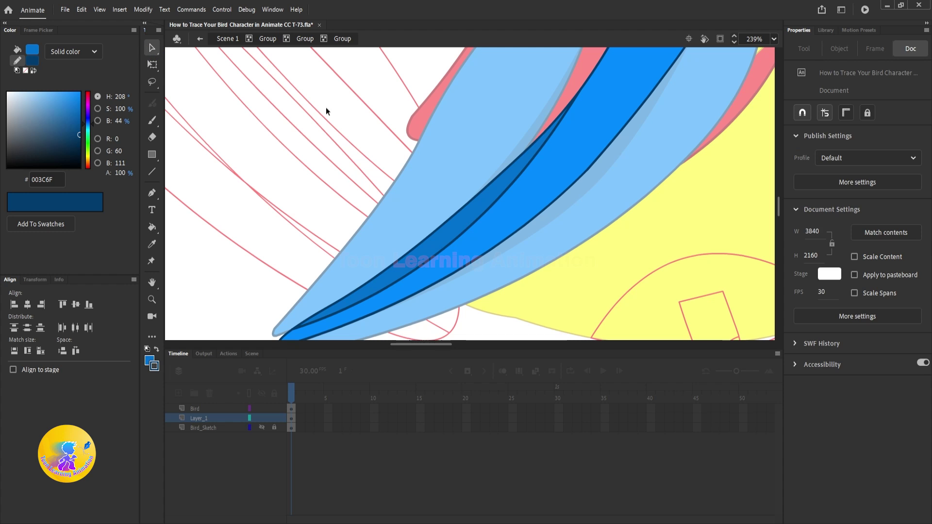
click(460, 238)
click(458, 235)
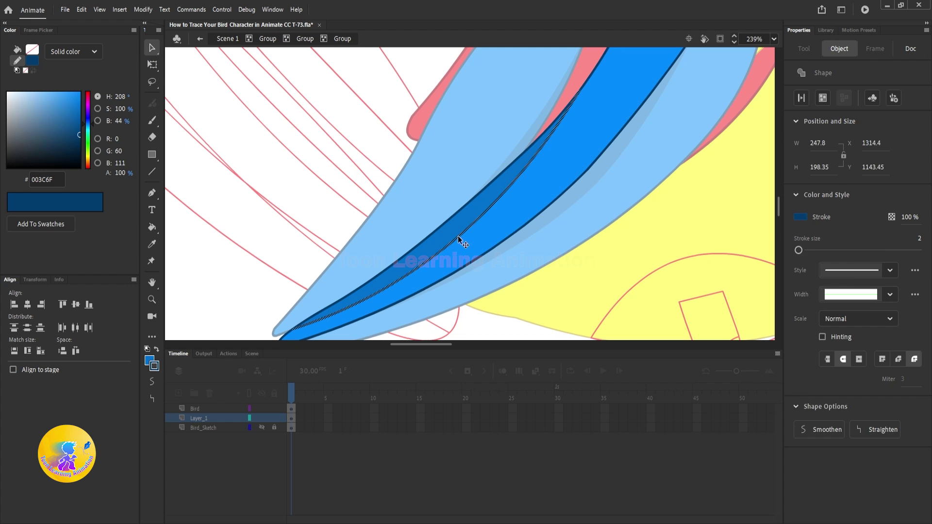
key(Delete)
scroll(470, 244, down, 3)
scroll(471, 244, down, 3)
double_click(382, 241)
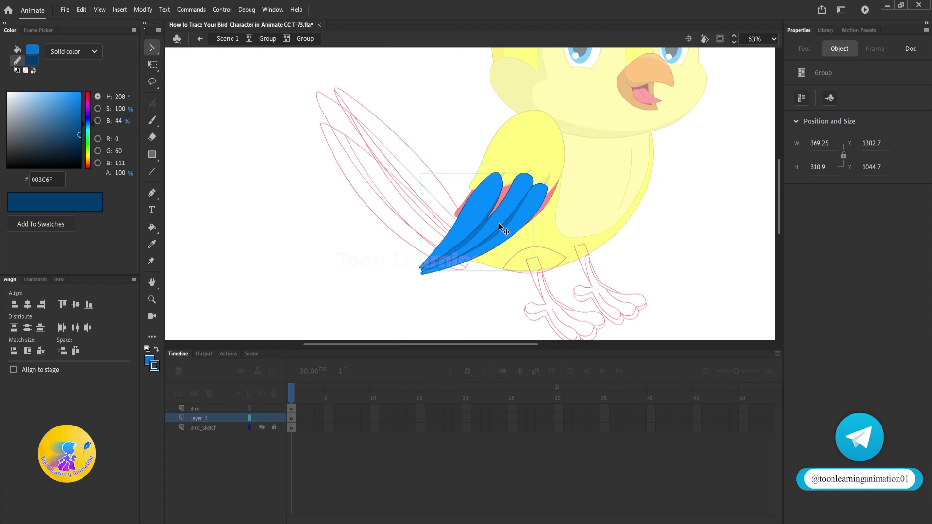
Send the second long blue feather to the back of the long feathers' group
scroll(499, 223, up, 3)
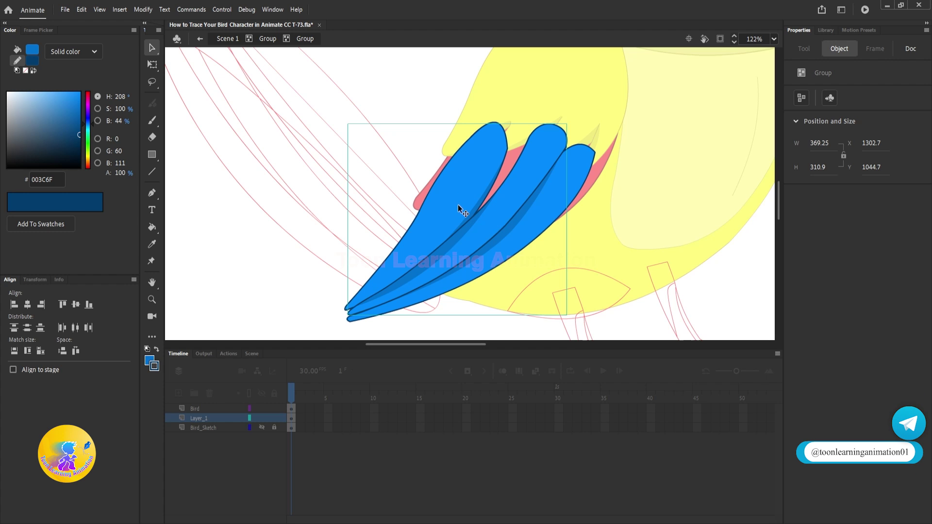
right_click(493, 217)
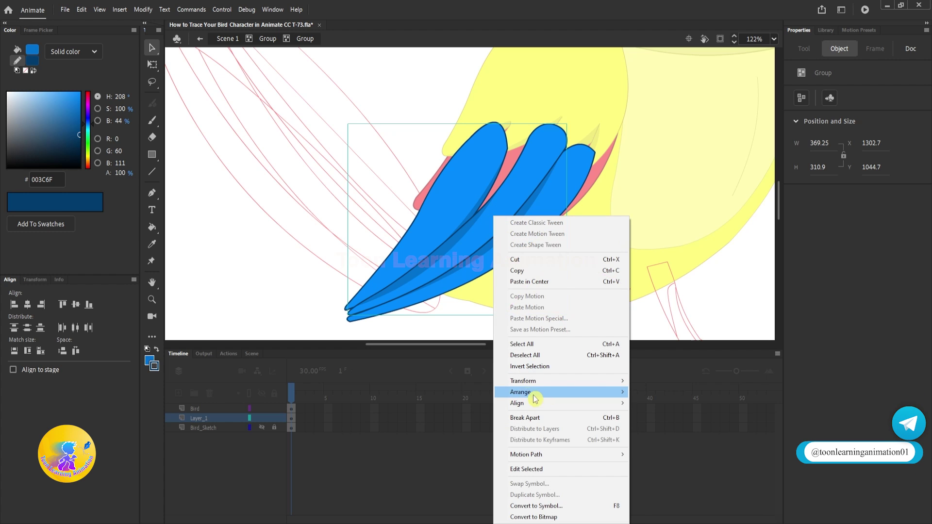
mouse_move(534, 391)
click(700, 425)
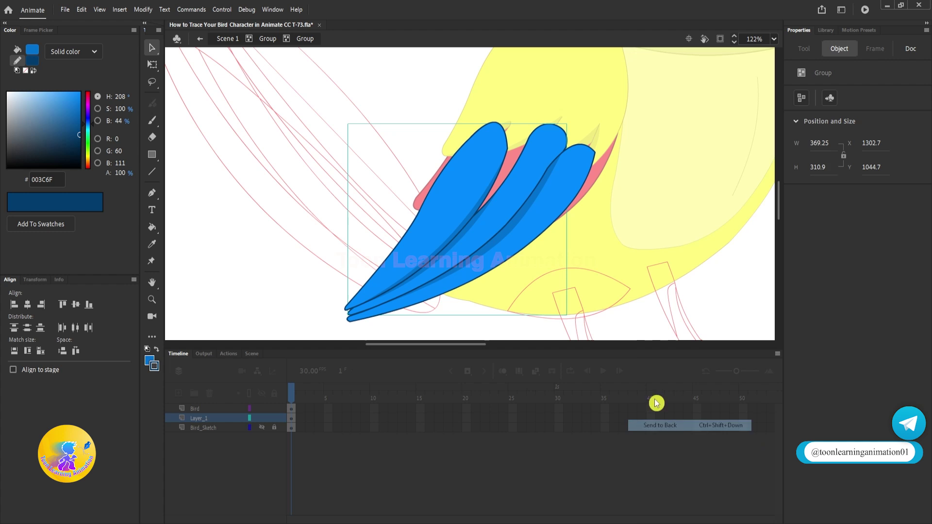
click(554, 275)
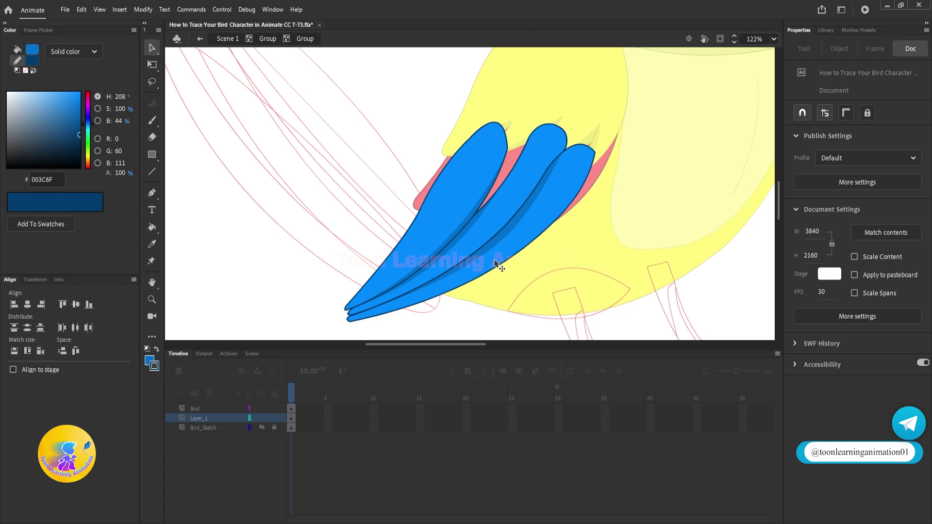
Send the whole group of long blue feathers behind the red and yellow feathers and return to the main scene
double_click(301, 293)
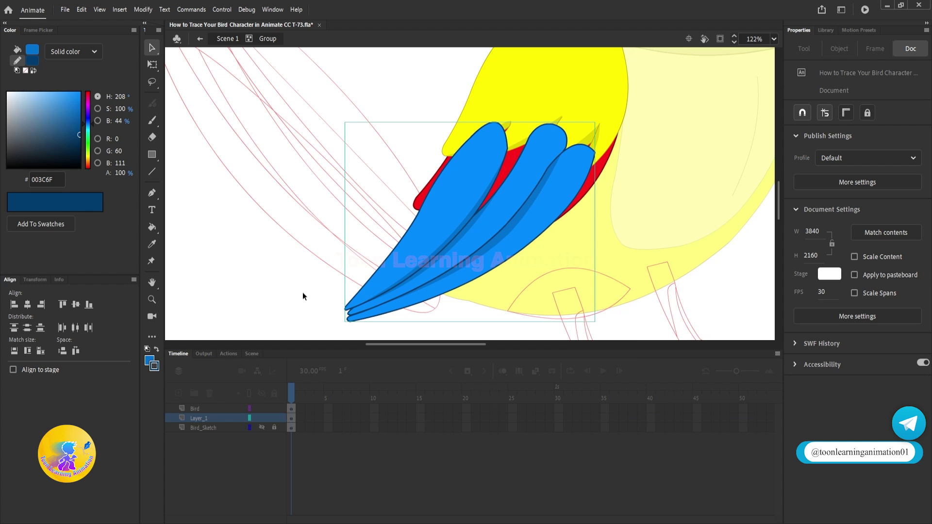
right_click(499, 231)
mouse_move(543, 391)
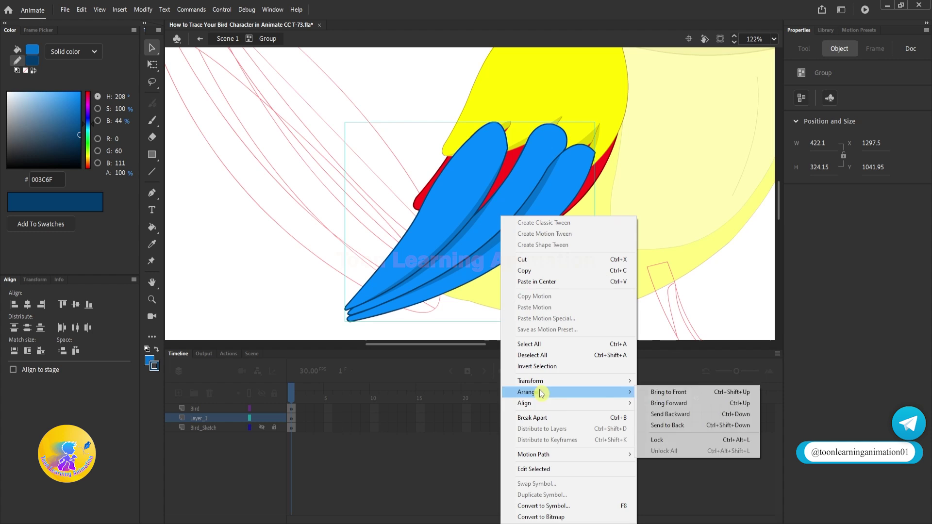
click(699, 424)
scroll(411, 273, down, 3)
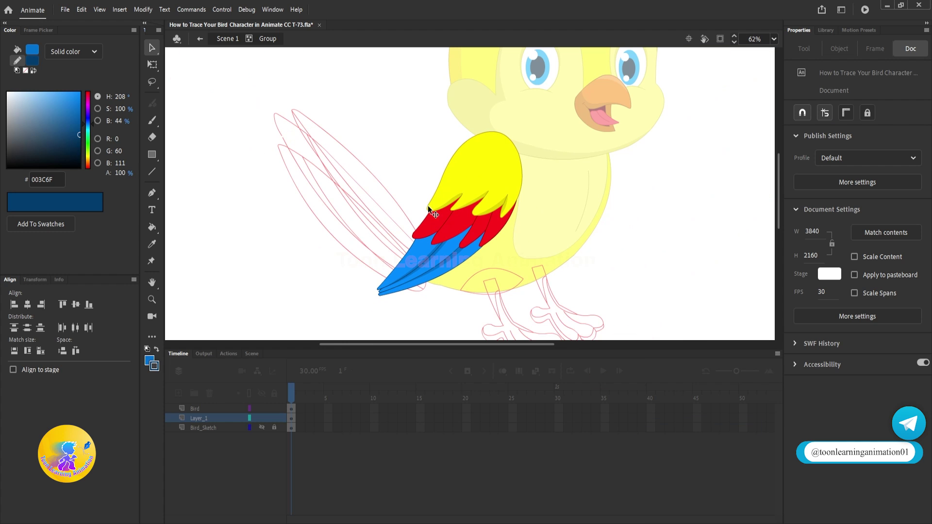
double_click(682, 214)
Duplicate the finished wing onto the other side of the body and scale the copy down to about 452 by 493
scroll(515, 213, up, 1)
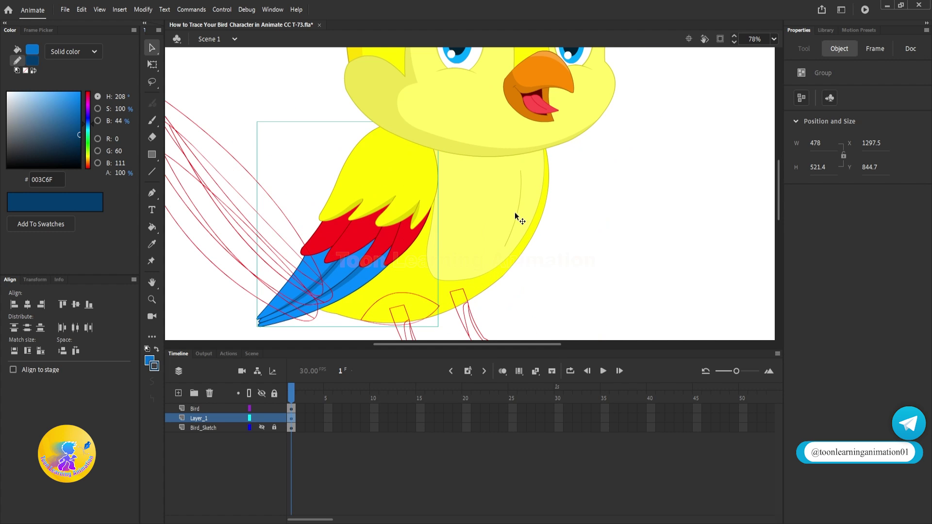
drag(374, 205, 525, 204)
click(152, 64)
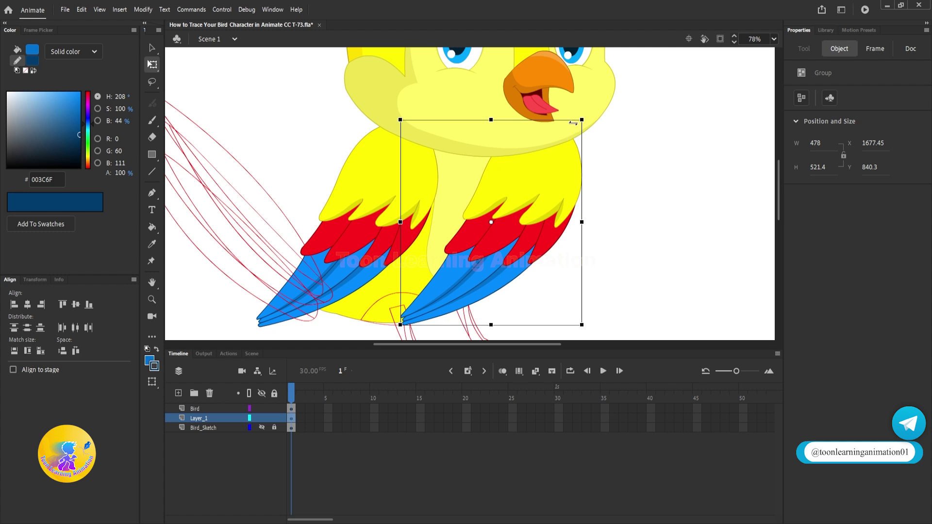
drag(582, 119, 576, 125)
Send the duplicate wing behind the body, rotate it slightly clockwise and shift it inward against the body's edge
right_click(550, 202)
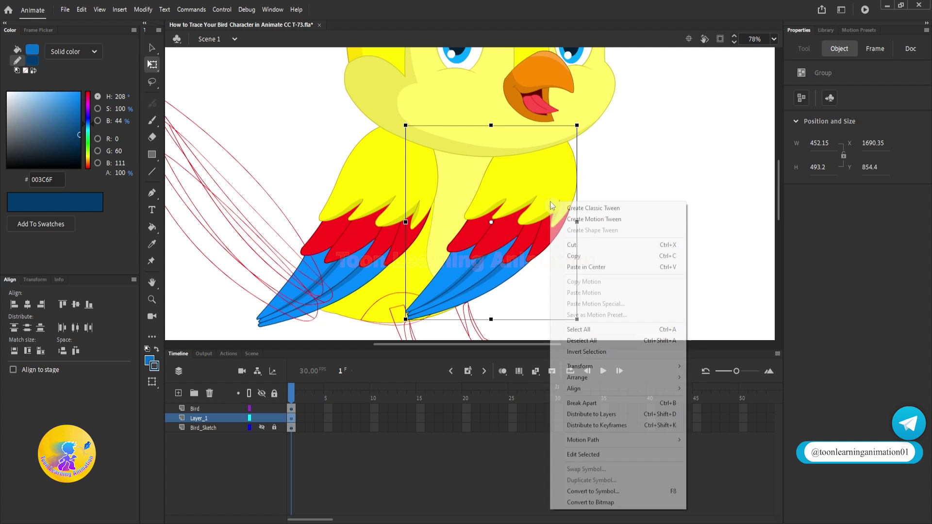
click(709, 411)
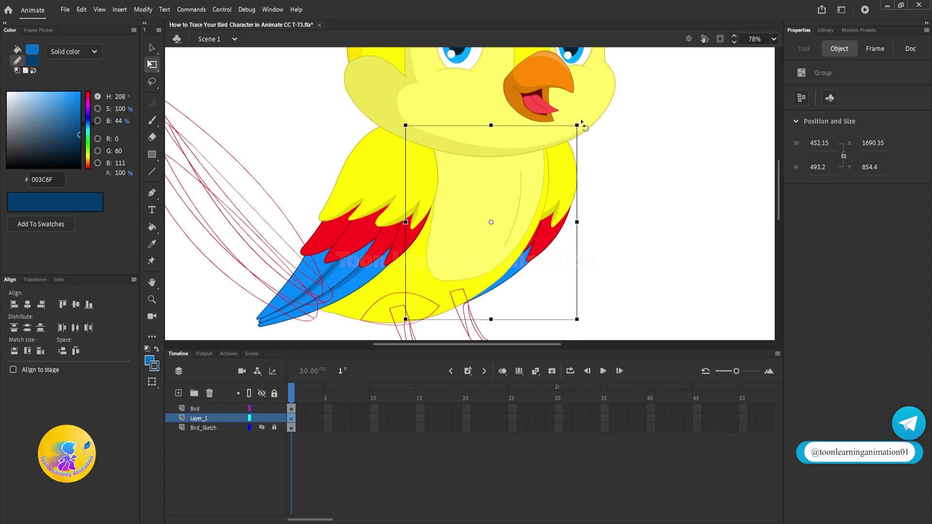
drag(582, 121, 586, 129)
mouse_move(567, 181)
mouse_down()
mouse_move(557, 191)
mouse_move(555, 182)
mouse_up()
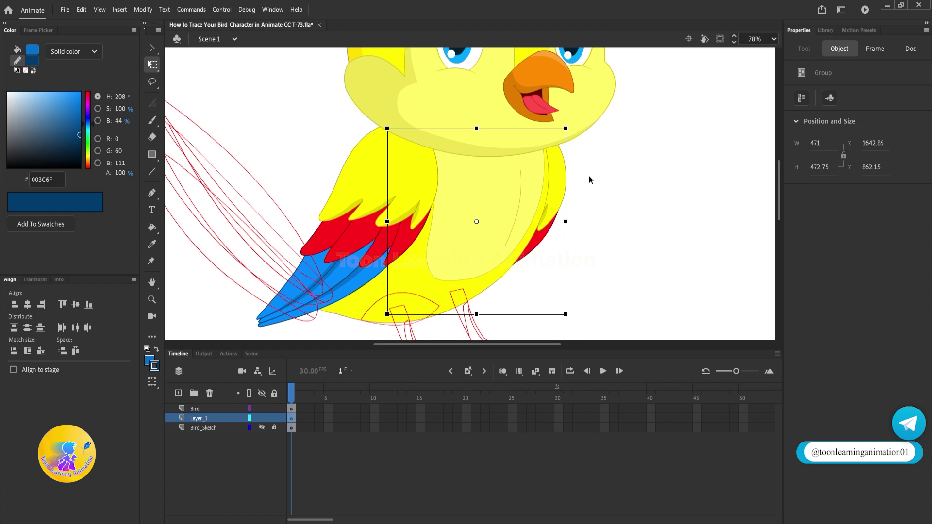
key(v)
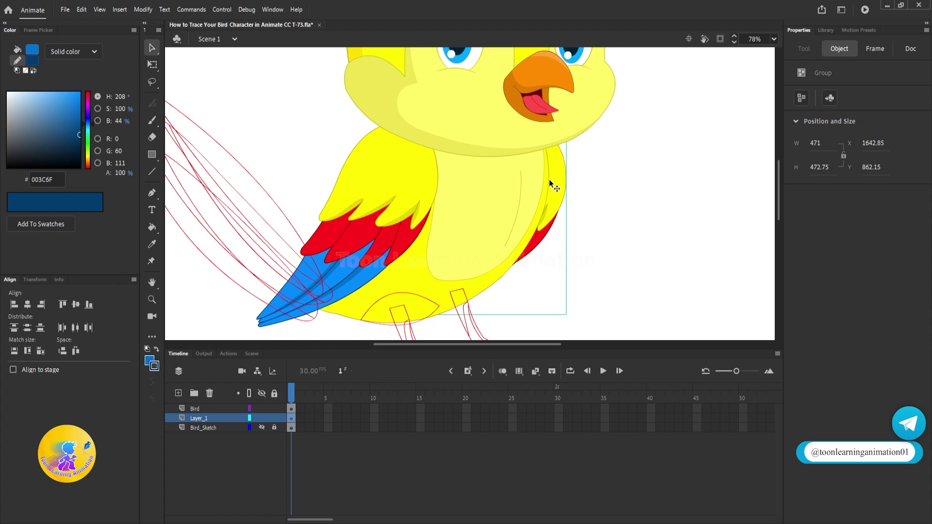
Open the duplicate wing's group of yellow upper feathers for editing
double_click(554, 178)
click(554, 177)
double_click(554, 177)
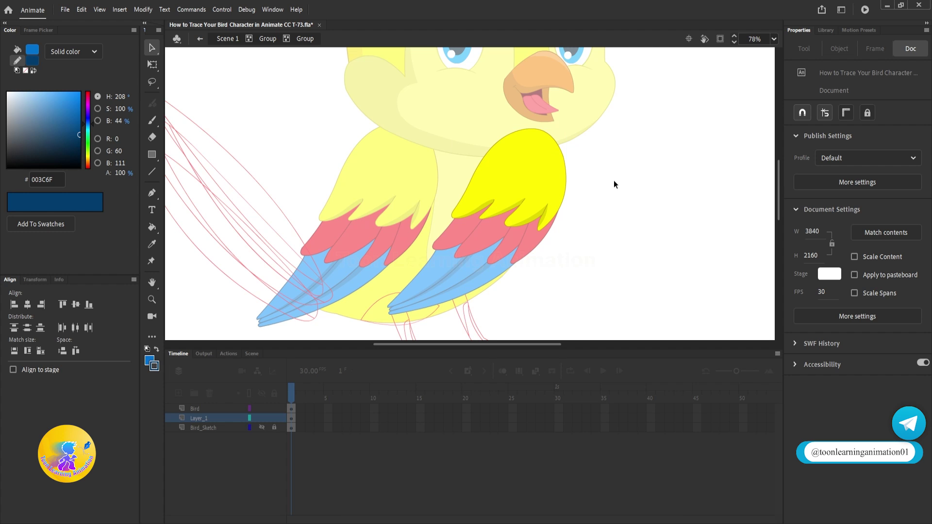
Try darkening the duplicate wing's main yellow fill to E0D600 and undo the change
click(528, 171)
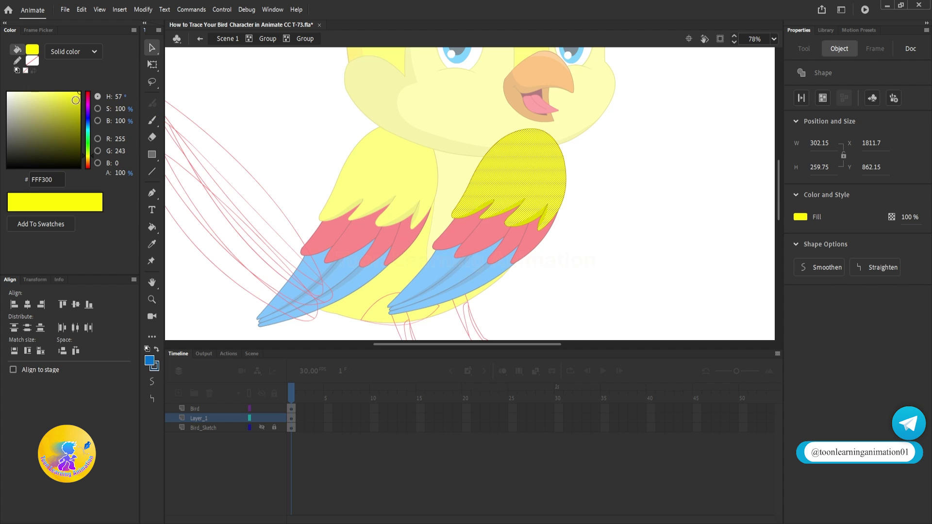
click(80, 98)
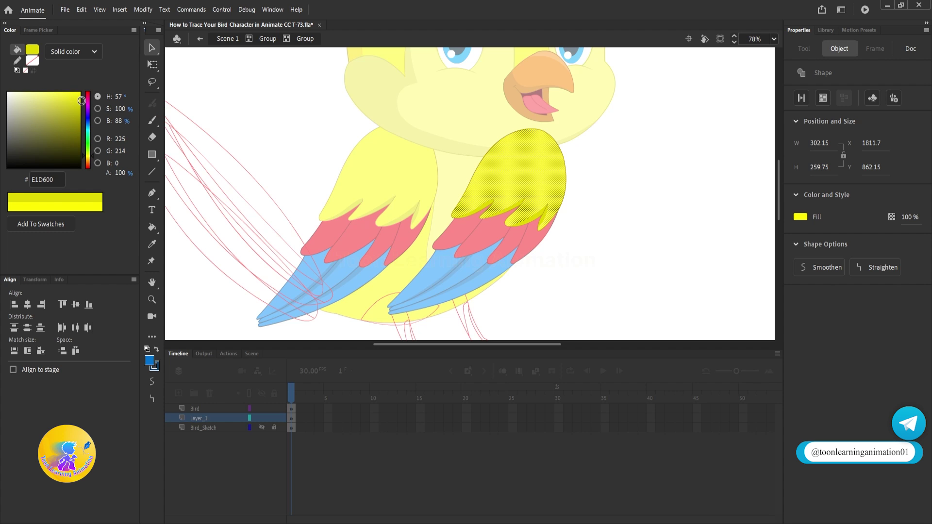
click(81, 101)
scroll(488, 217, up, 3)
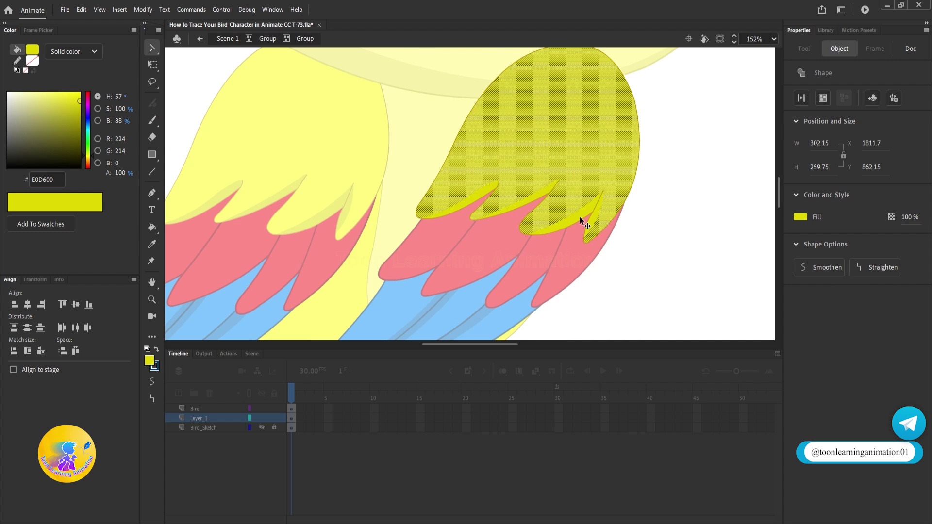
click(594, 214)
click(596, 209)
click(673, 217)
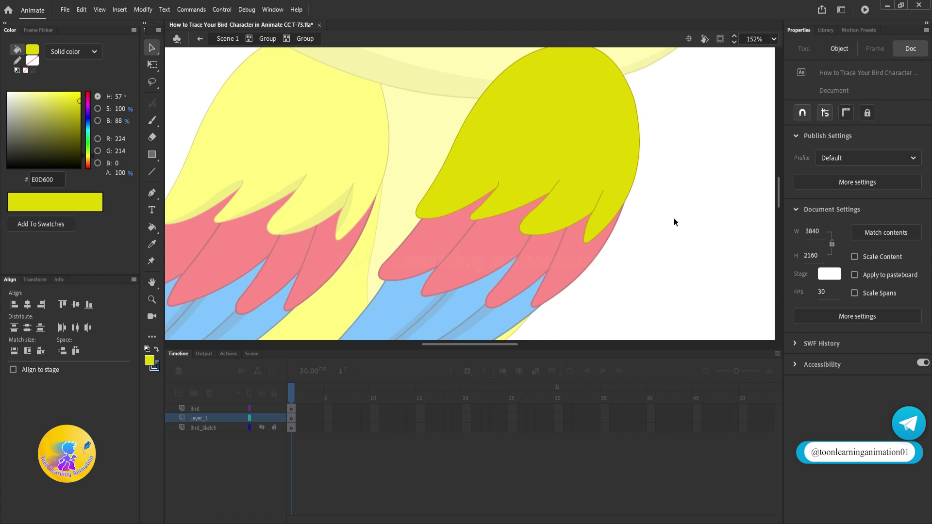
key(ctrl+z)
key(ctrl+z)
Darken the shading strips of the duplicate wing's yellow feathers and give their main fill a darker yellow
click(596, 211)
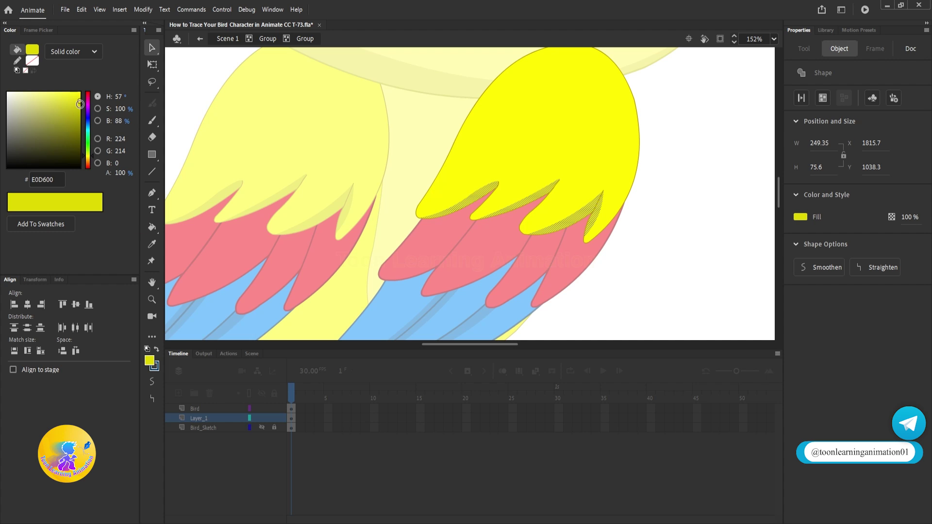
drag(80, 105, 80, 129)
click(572, 169)
click(670, 155)
Recolour the outline of the duplicate wing's yellow feathers to 836C00 and leave their group
double_click(637, 176)
double_click(659, 252)
double_click(611, 201)
key(ctrl+a)
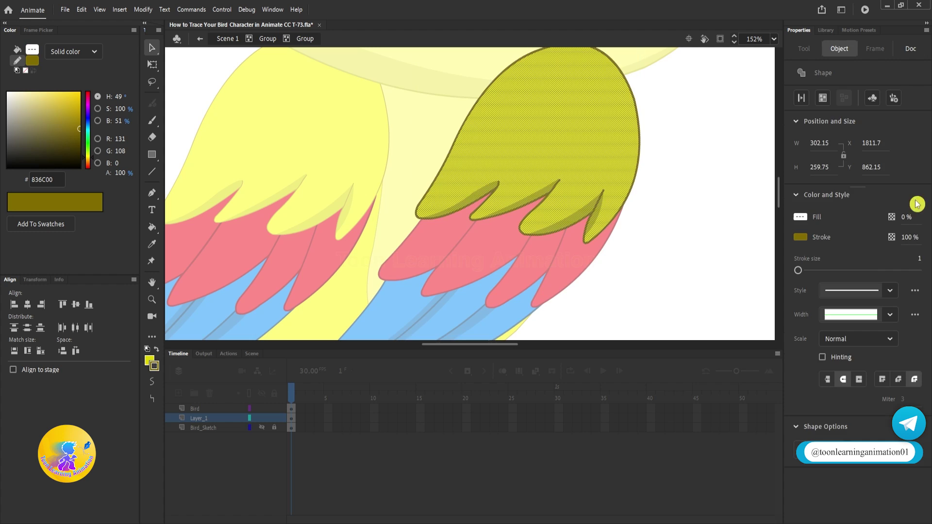
double_click(682, 259)
Open the outermost red feather of the duplicate wing and change its fill to a darker red
double_click(582, 255)
double_click(588, 227)
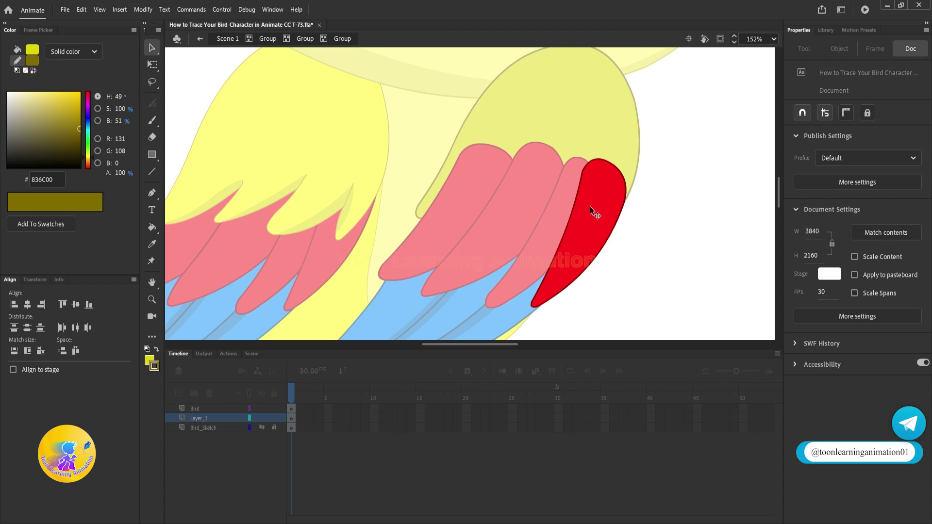
double_click(583, 213)
drag(81, 101, 83, 108)
Recolour the outermost red feather's outline to 760000 and return to the red feathers' group
double_click(539, 289)
click(84, 131)
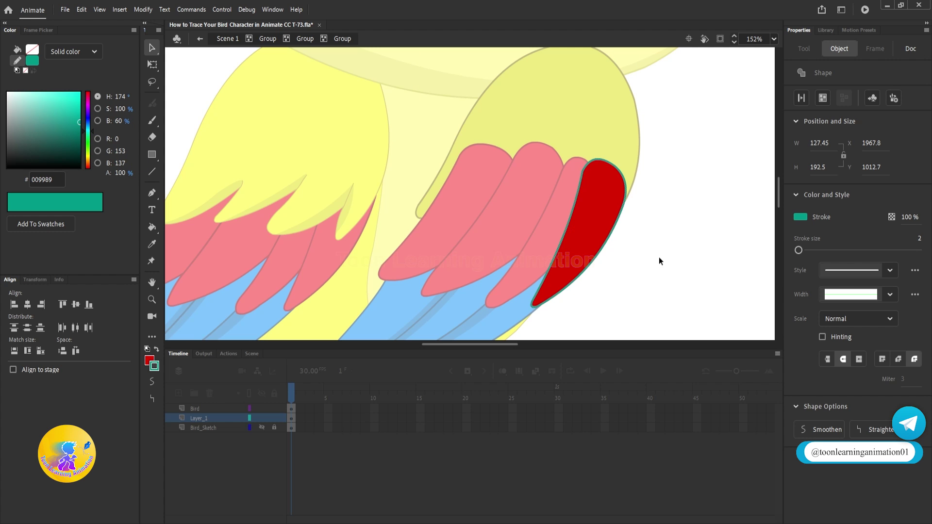
key(k)
key(v)
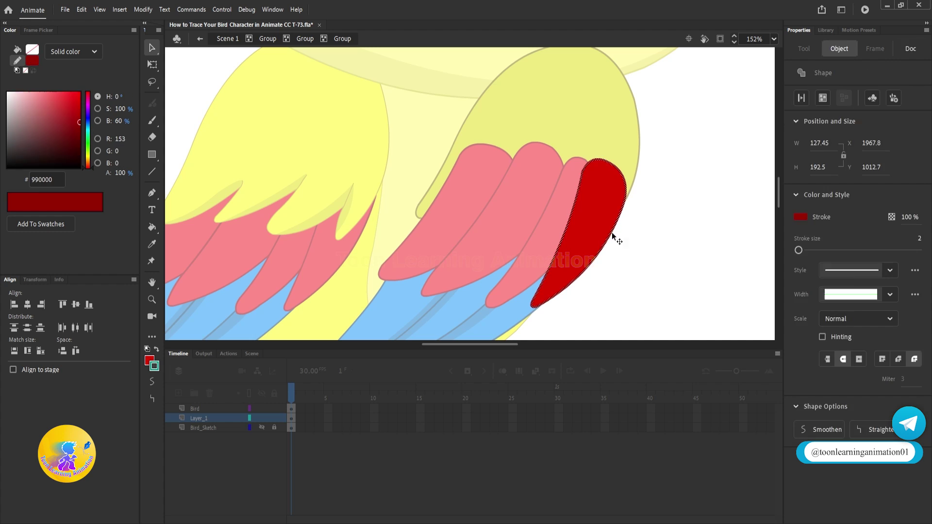
click(613, 233)
click(609, 234)
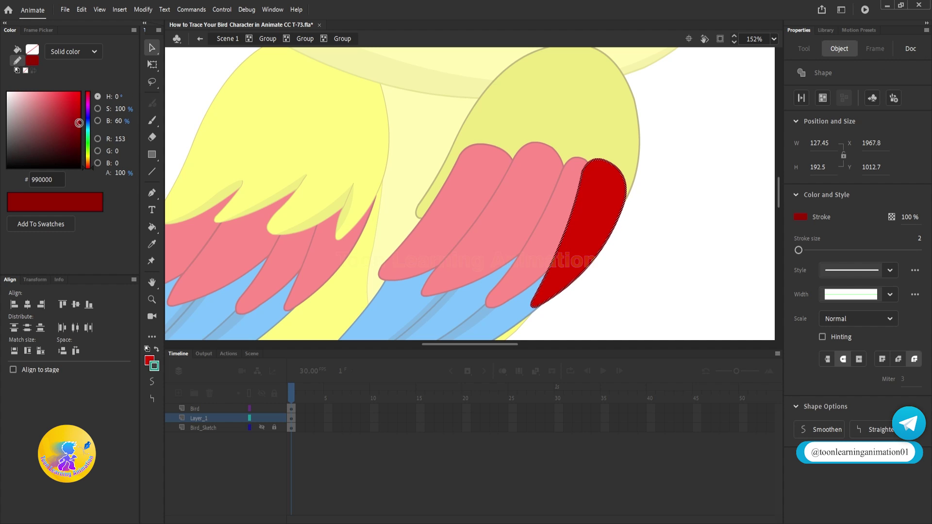
click(634, 266)
double_click(669, 239)
Open the neighbouring red feather, fill it with the same darker red and outline it in 760000 at stroke size 2
double_click(559, 205)
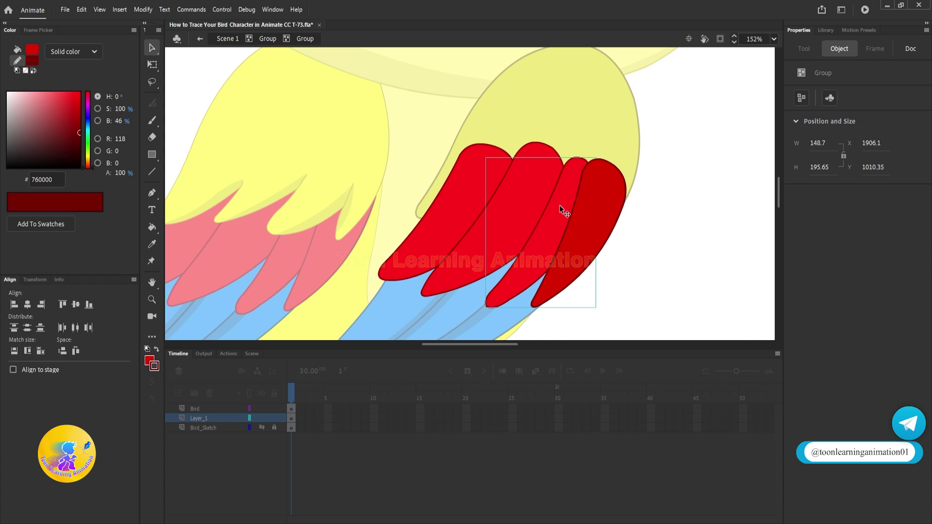
click(151, 231)
click(573, 232)
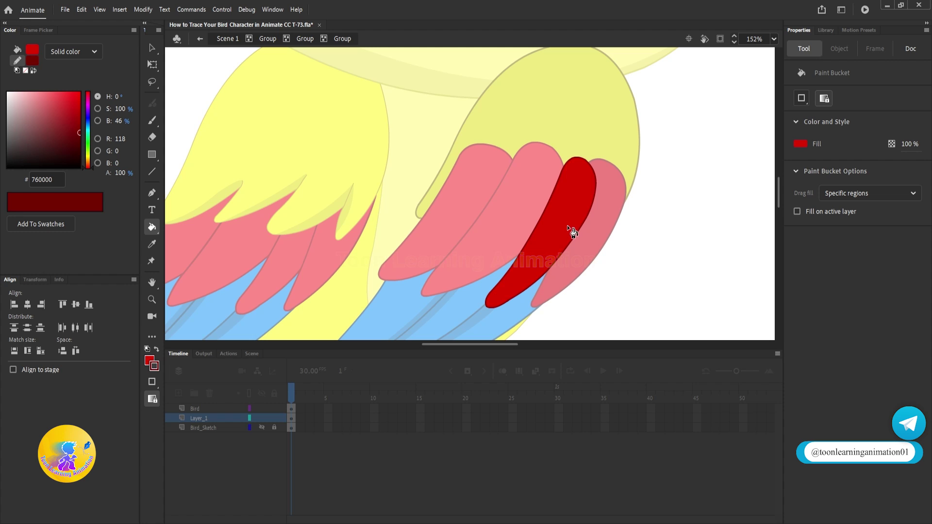
click(152, 227)
click(187, 243)
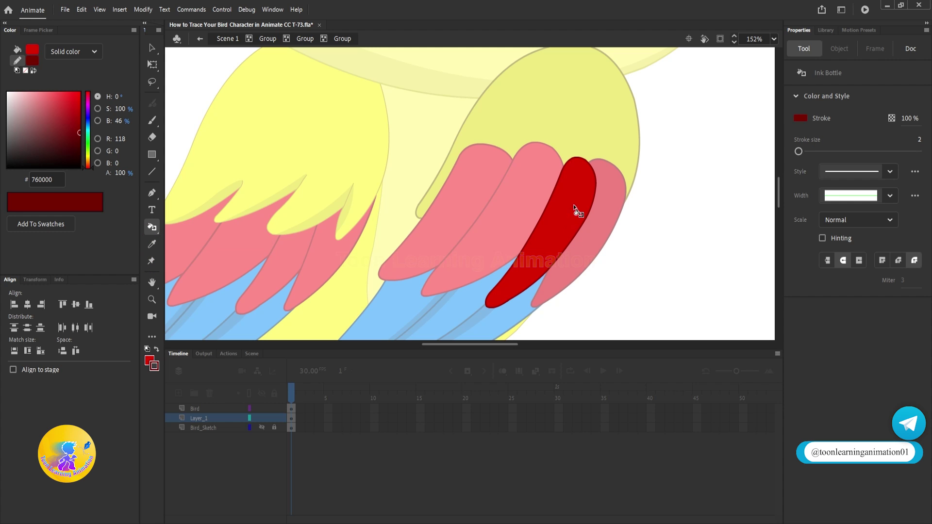
key(v)
Leave the duplicate wing's nested groups and return to the main scene
double_click(629, 238)
double_click(629, 239)
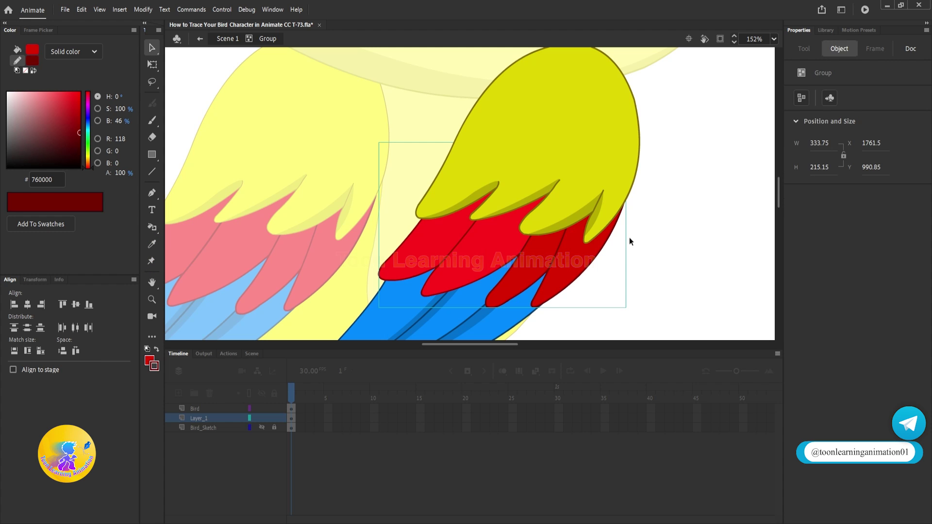
click(629, 239)
scroll(506, 252, down, 4)
double_click(586, 247)
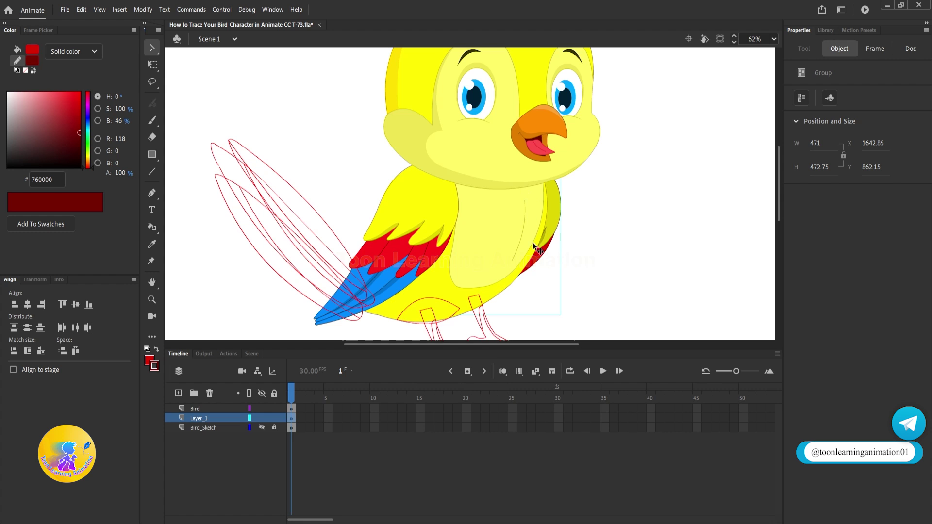
scroll(542, 234, up, 2)
scroll(555, 225, down, 2)
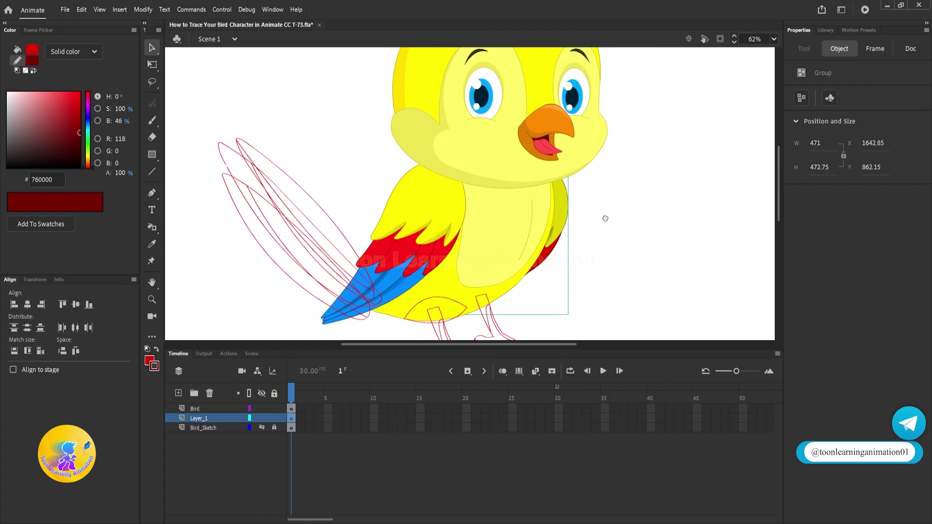
Open the outermost blue feather of the duplicate wing and change its main fill to a darker blue
scroll(528, 273, up, 5)
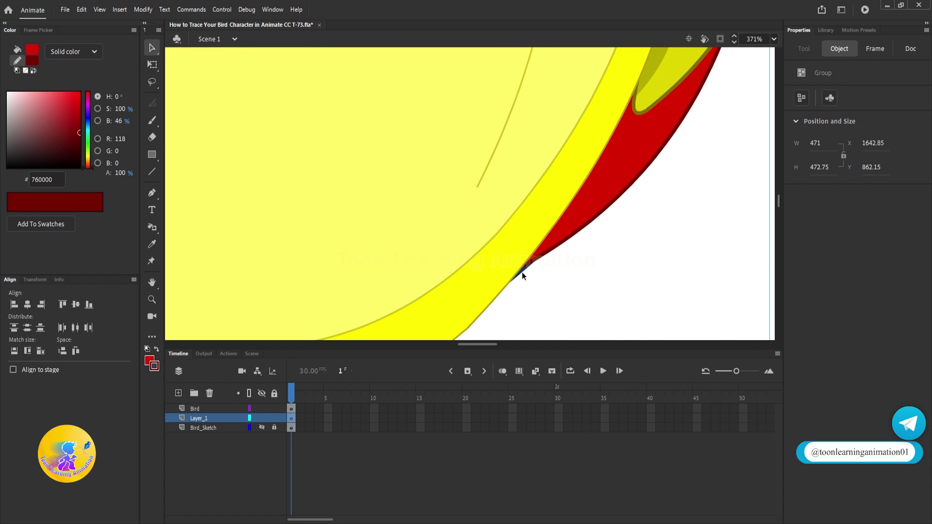
double_click(522, 272)
double_click(519, 272)
click(520, 272)
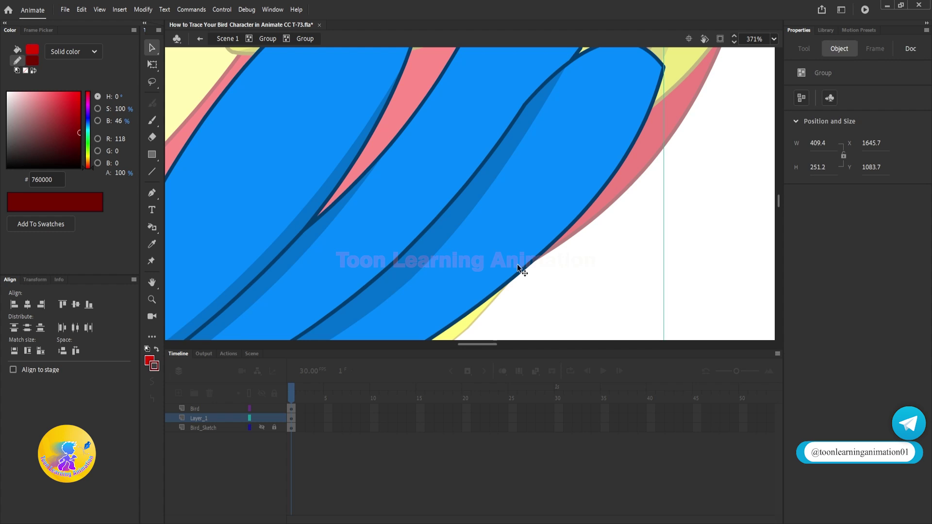
scroll(516, 261, down, 2)
double_click(514, 252)
double_click(514, 252)
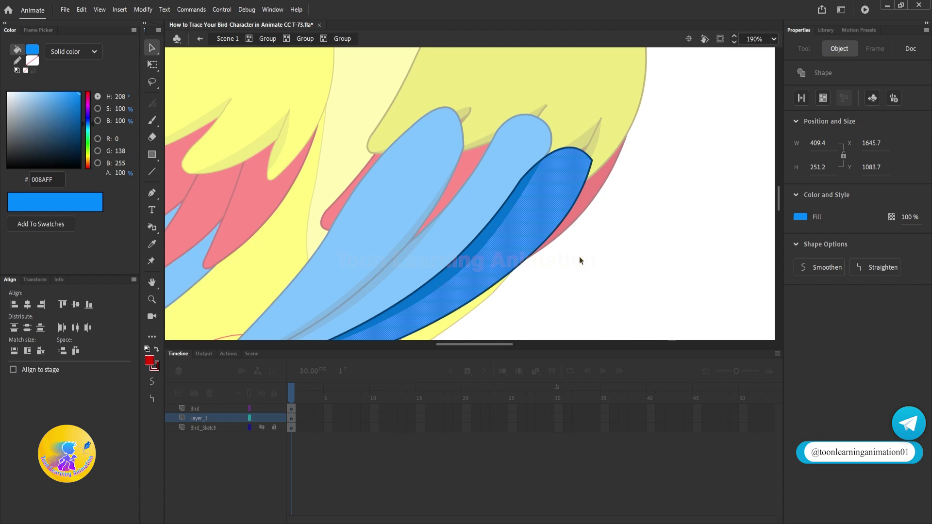
drag(579, 260, 629, 215)
drag(80, 105, 79, 141)
Recolour the blue feather's shading to 0059A5 and its outline to 00315B, and return to the main scene
click(553, 239)
double_click(548, 226)
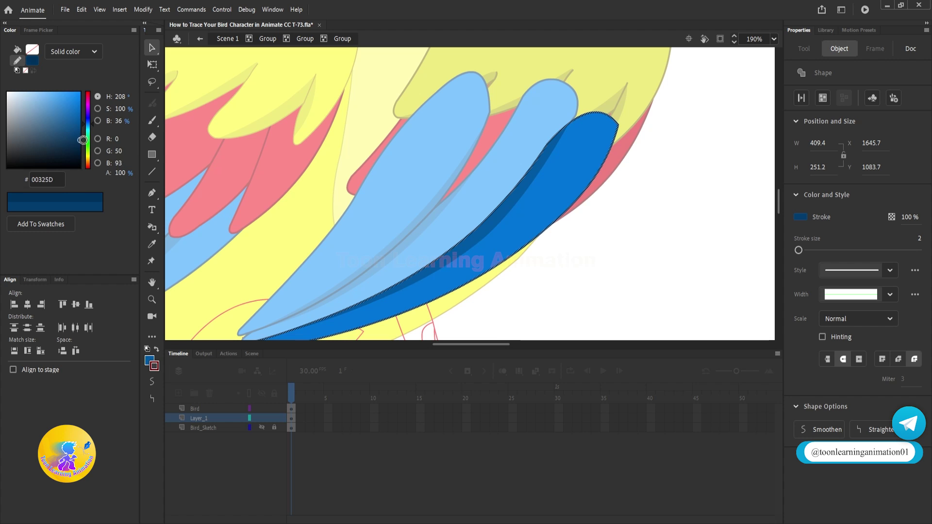
double_click(672, 205)
double_click(671, 205)
click(672, 206)
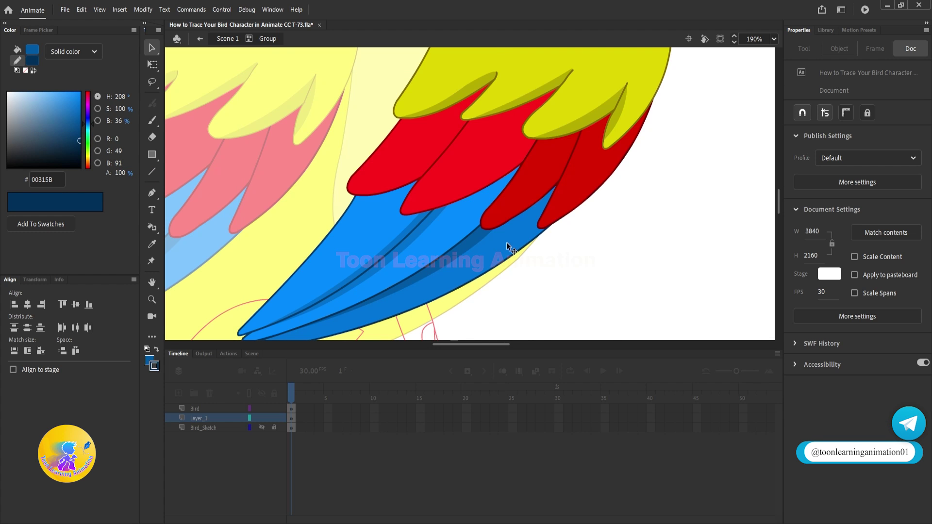
scroll(507, 244, down, 4)
double_click(653, 241)
drag(605, 203, 591, 222)
scroll(541, 218, down, 3)
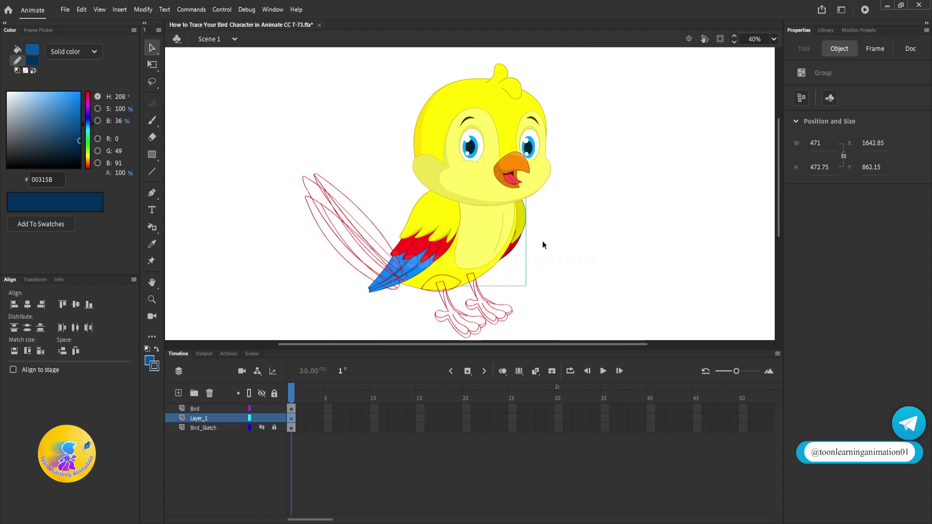
scroll(441, 231, up, 1)
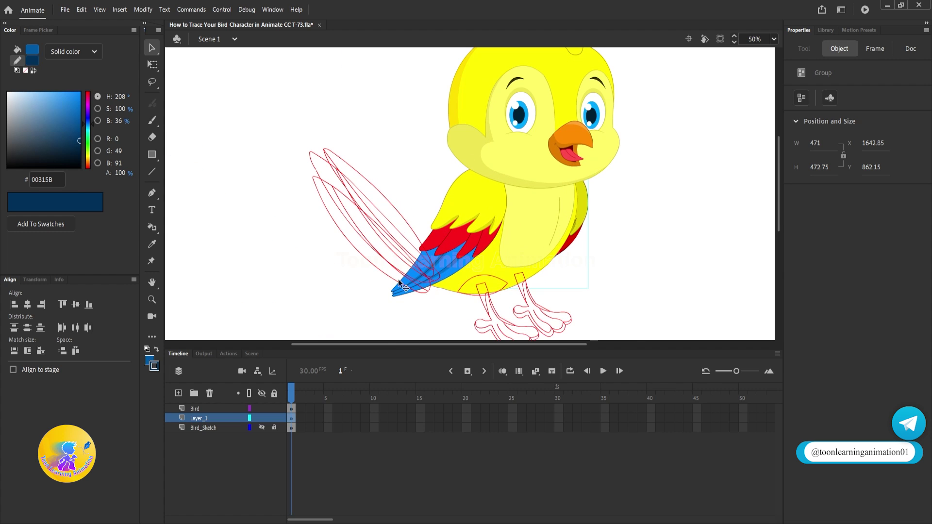
scroll(405, 226, up, 1)
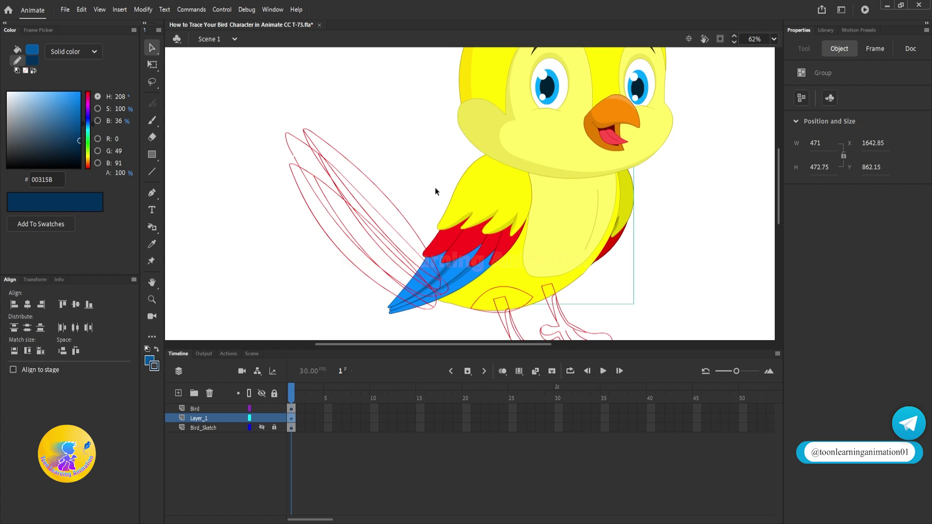
drag(434, 189, 448, 205)
double_click(406, 219)
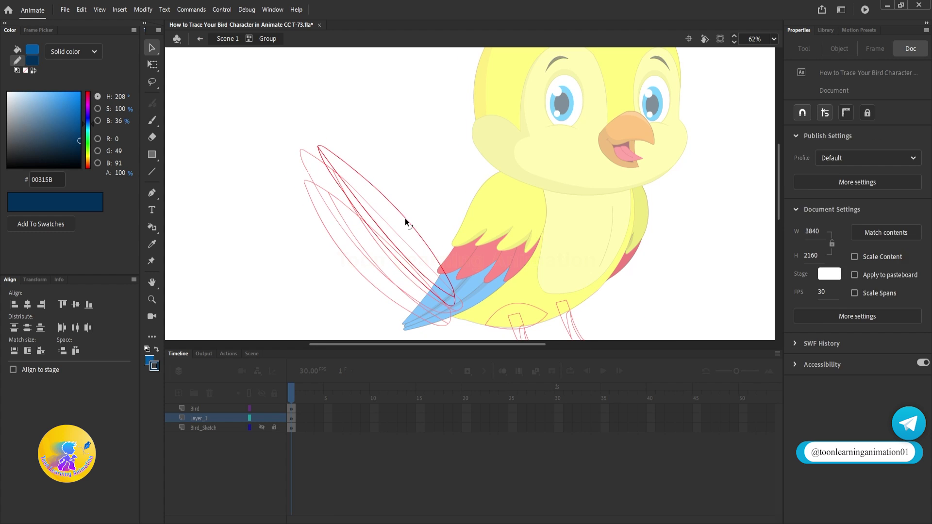
double_click(406, 218)
double_click(420, 188)
drag(440, 200, 426, 179)
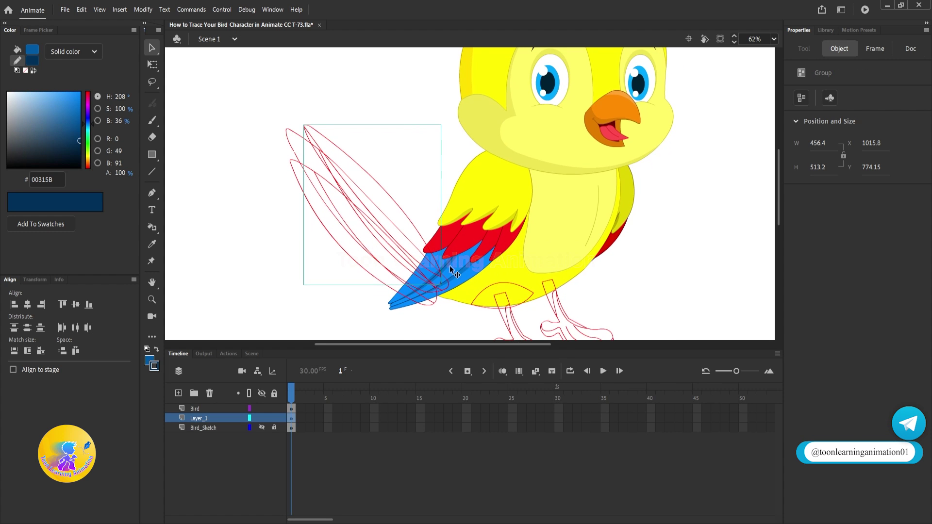
click(423, 182)
Sample the front wing's blue 008AFF as the fill colour and its feather outline 003C6F as the stroke colour
scroll(385, 269, up, 5)
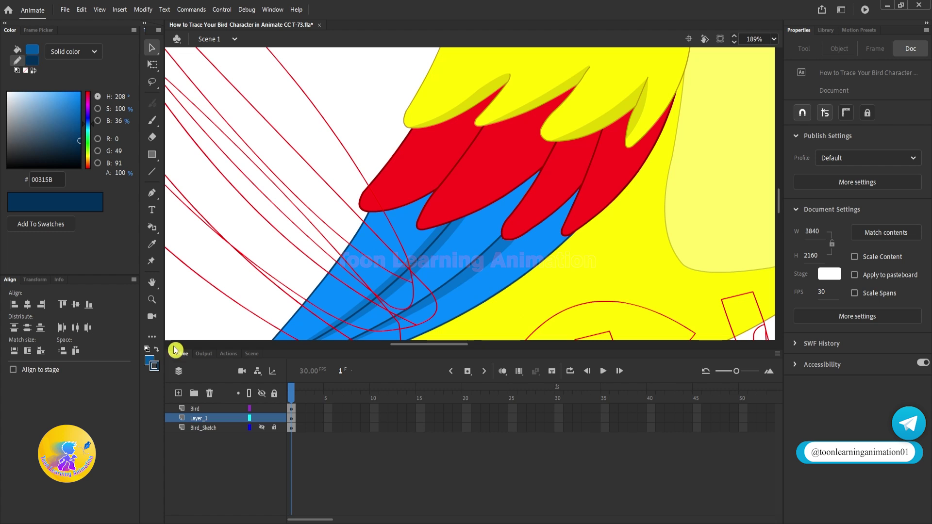
click(149, 362)
click(467, 250)
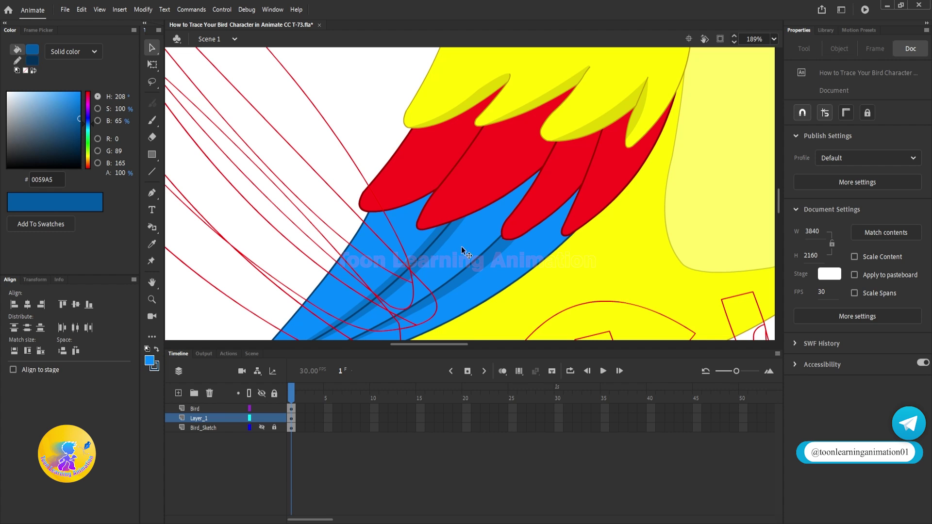
click(156, 363)
scroll(503, 265, up, 3)
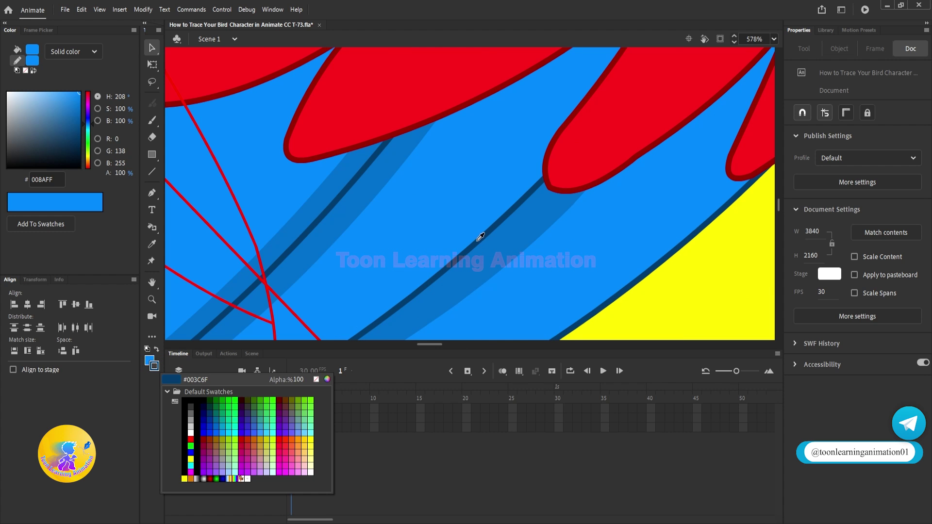
click(479, 241)
Open the uppermost tail feather and fill both of its regions with blue 008AFF
scroll(482, 249, down, 5)
scroll(411, 167, up, 2)
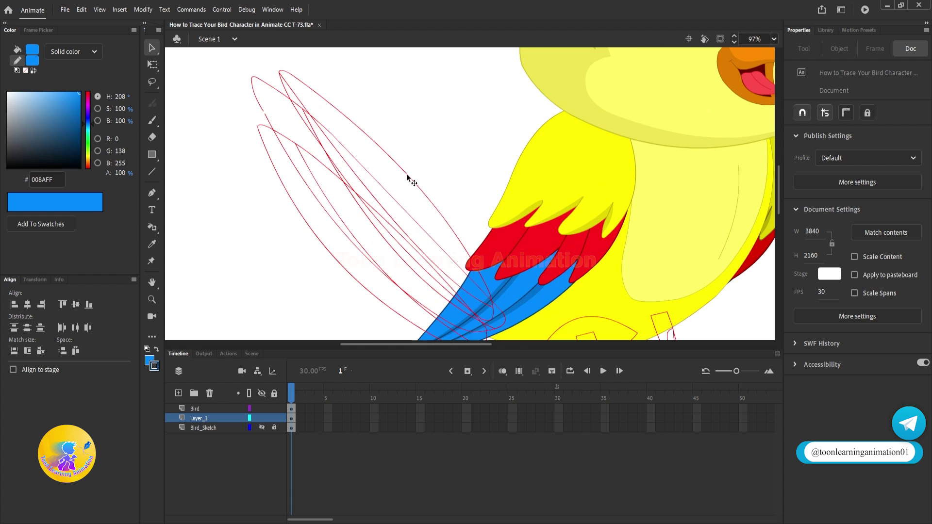
double_click(406, 177)
click(406, 174)
click(206, 306)
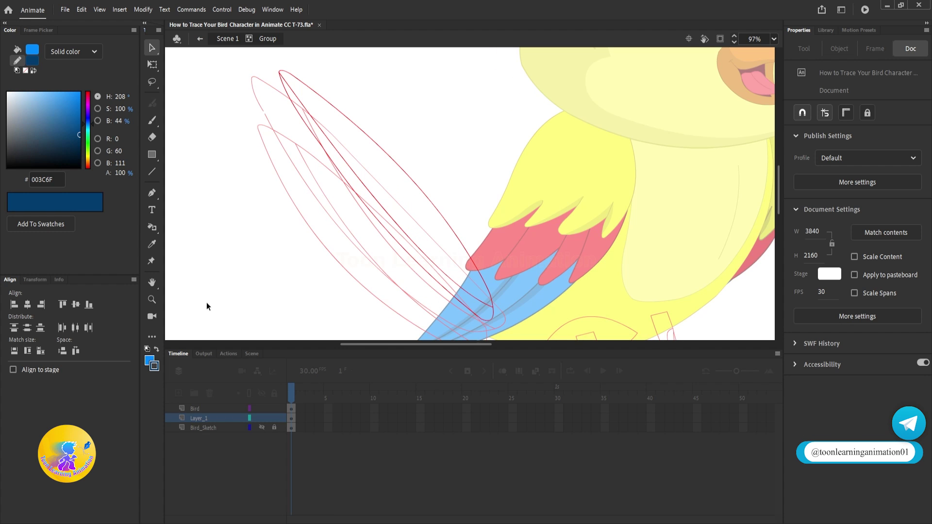
click(155, 232)
click(182, 230)
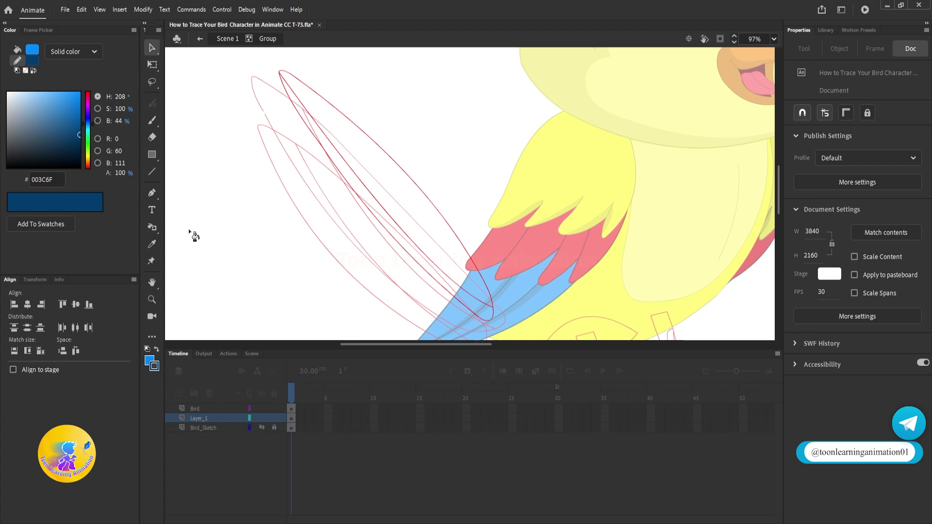
click(403, 192)
drag(421, 196, 484, 187)
Outline the uppermost tail feather in 003C6F at stroke size 2 and return to the main scene
scroll(510, 286, up, 3)
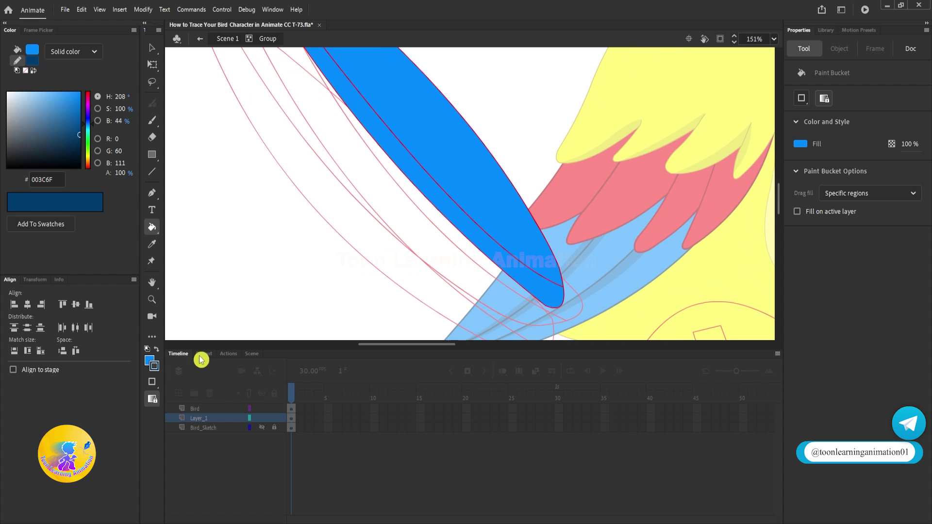
click(153, 233)
click(187, 242)
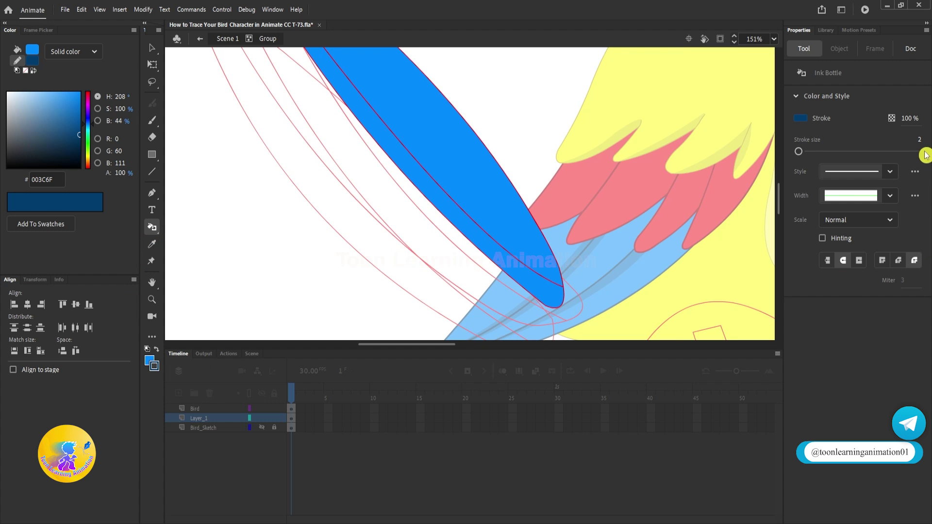
click(463, 161)
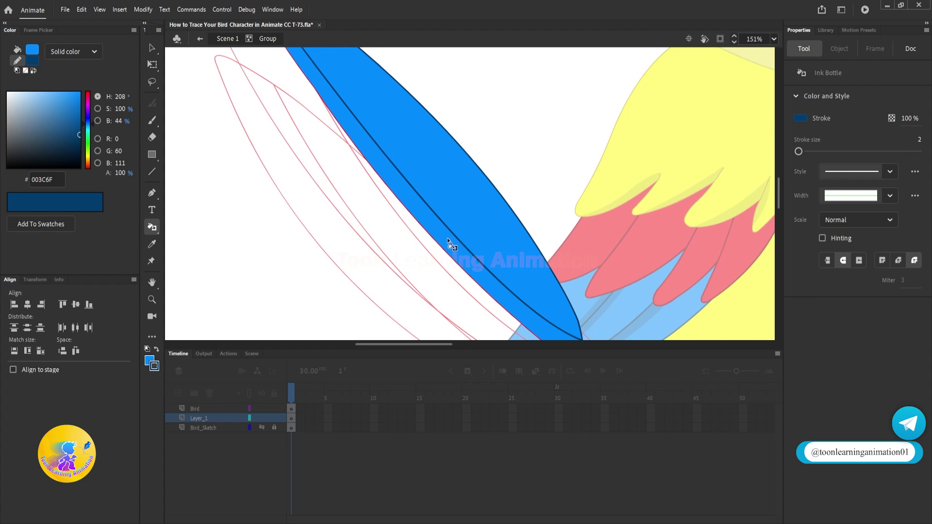
scroll(502, 156, down, 3)
scroll(366, 121, up, 3)
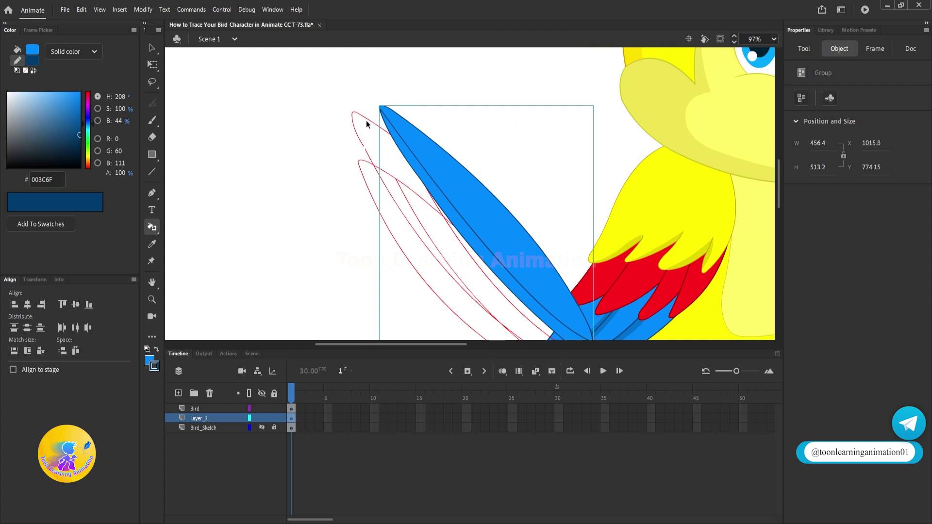
Open the middle tail feather and fill both of its regions with blue 008AFF
scroll(371, 151, up, 3)
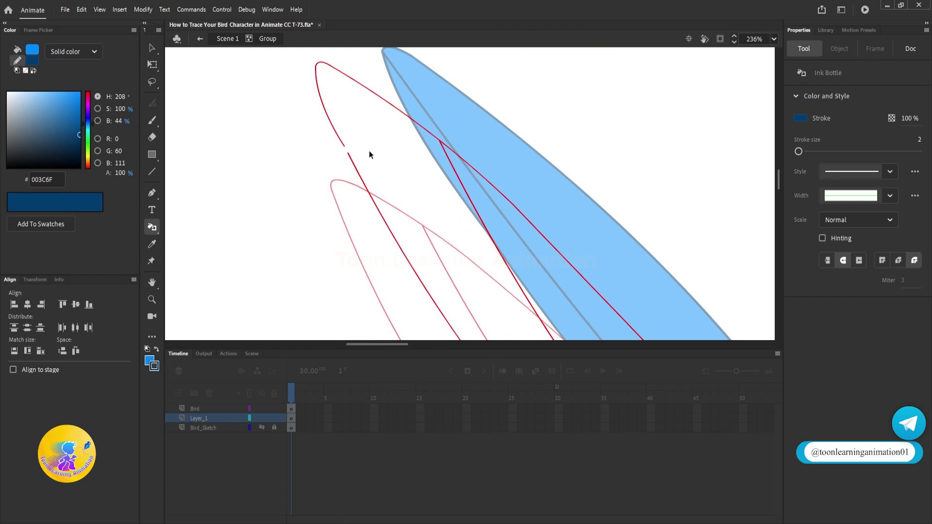
click(153, 229)
click(194, 227)
click(423, 194)
scroll(427, 189, down, 3)
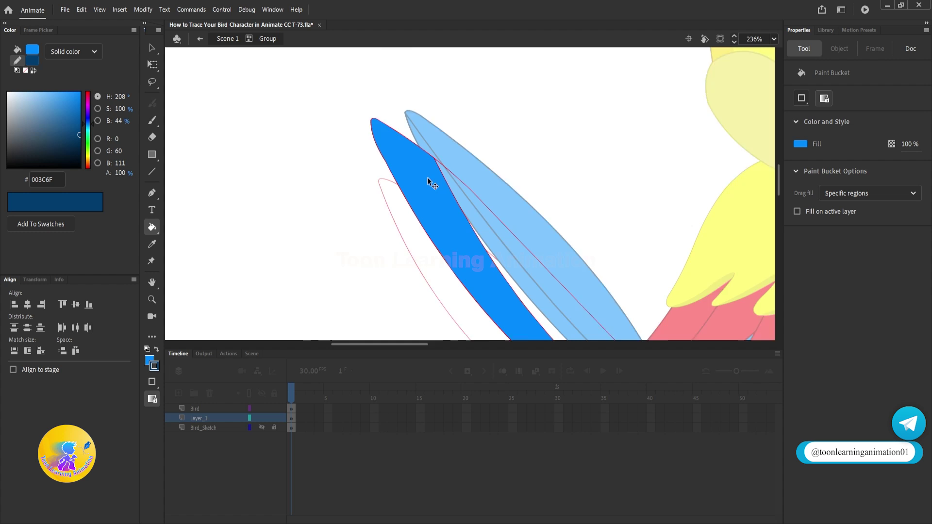
click(514, 255)
drag(516, 195, 478, 156)
Outline the middle tail feather and its inner line in 003C6F at stroke size 2, and leave its group
click(152, 228)
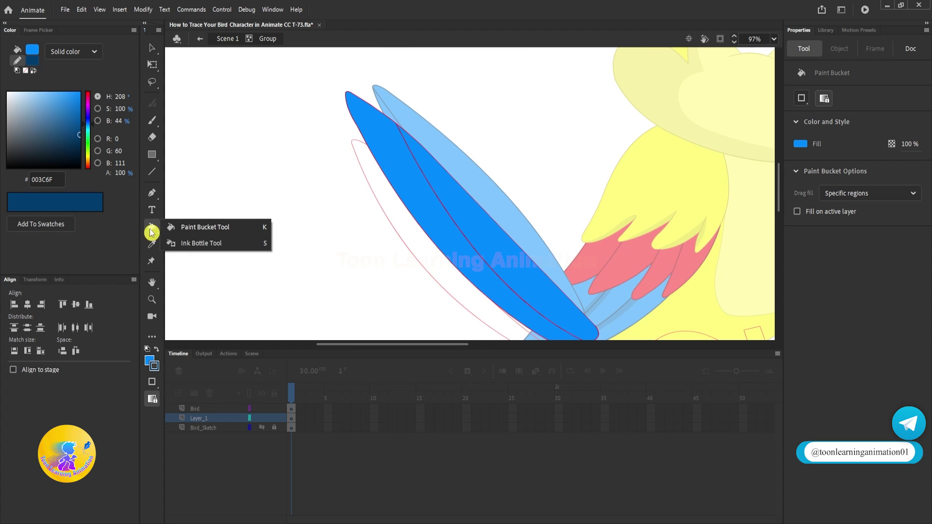
click(200, 243)
click(455, 211)
click(444, 230)
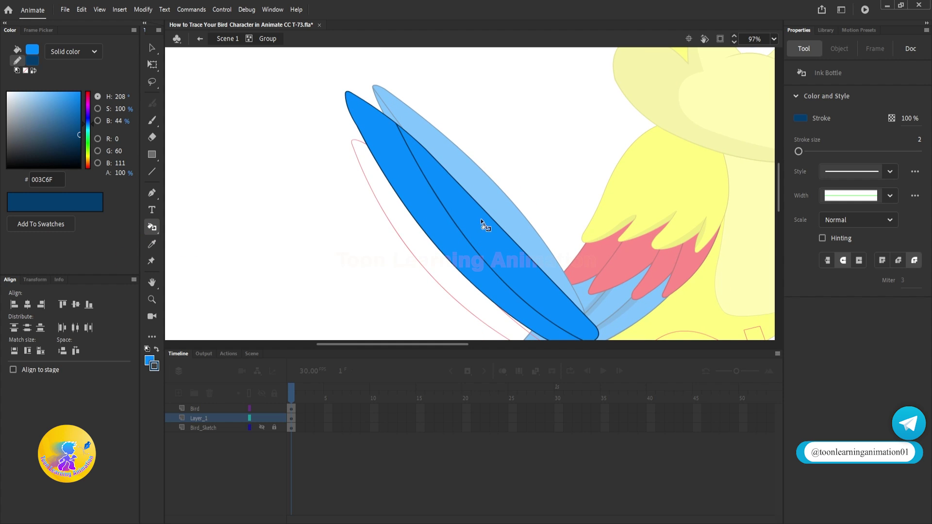
double_click(343, 221)
Open the lowest tail feather and fill both of its regions with blue 008AFF
double_click(366, 182)
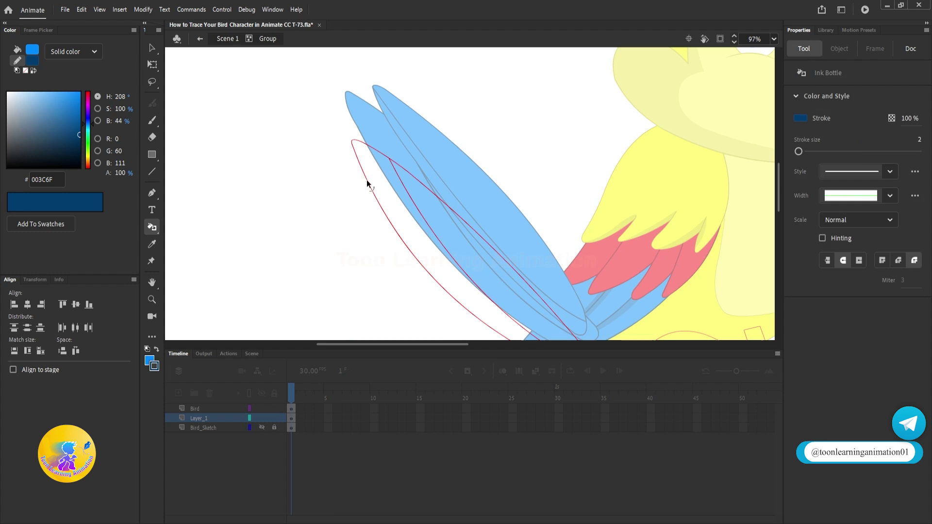
ctrl+click(367, 182)
ctrl+click(396, 203)
click(153, 230)
click(204, 227)
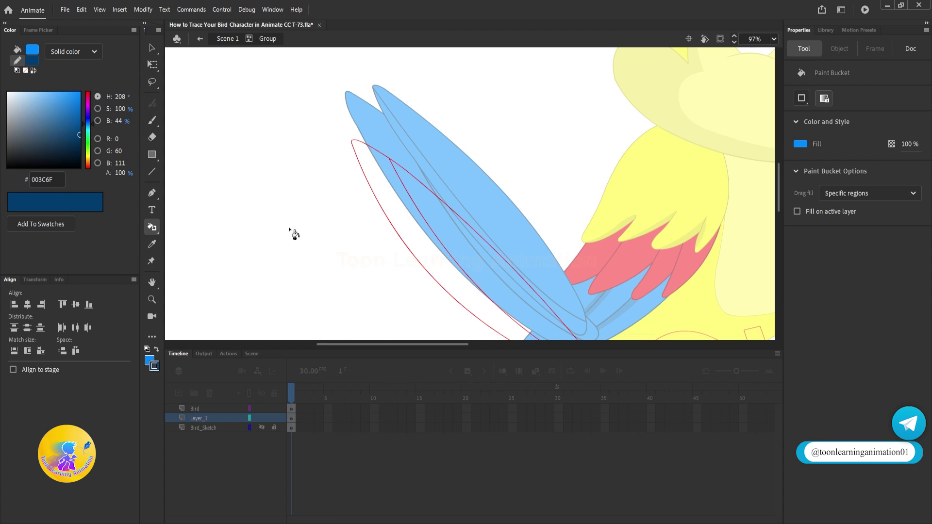
click(391, 190)
click(469, 226)
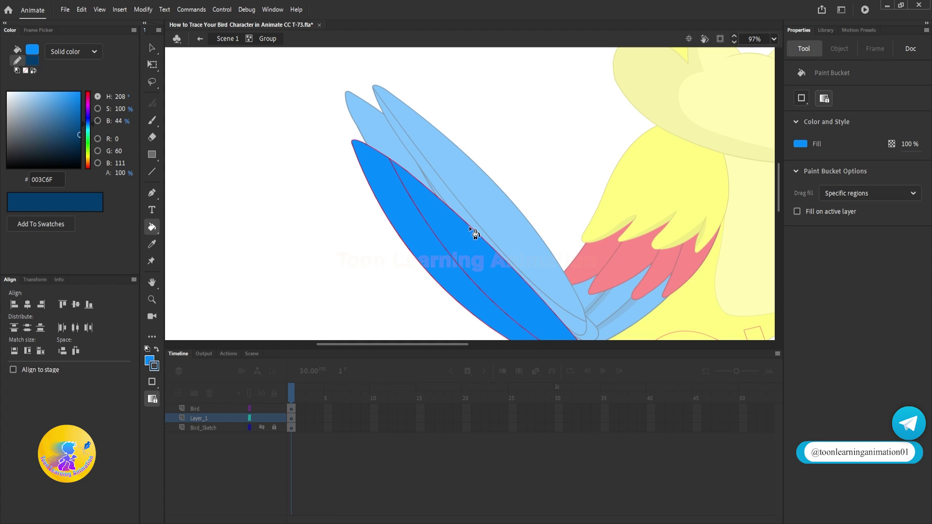
Outline the lowest tail feather and its inner line in 003C6F at stroke size 2, and return to the main scene
click(153, 227)
click(187, 242)
click(432, 244)
click(432, 243)
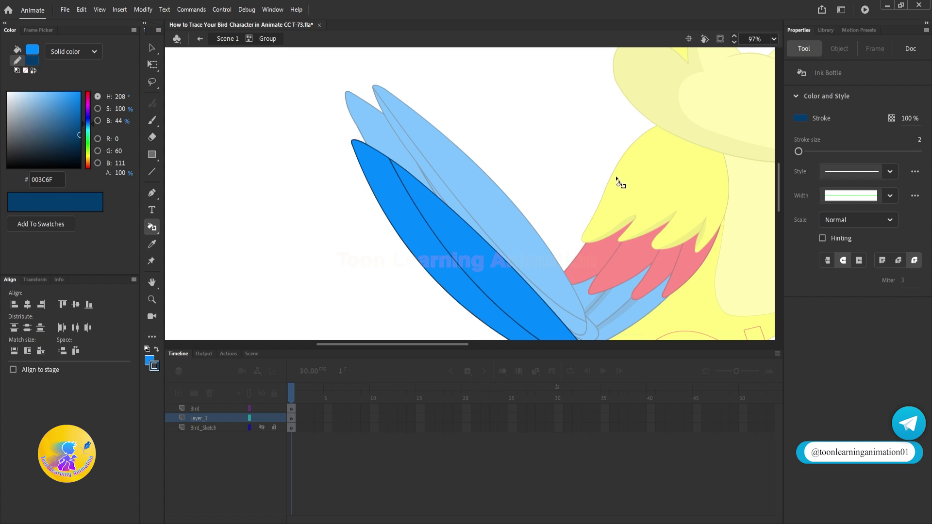
drag(618, 181, 563, 112)
key(v)
double_click(549, 106)
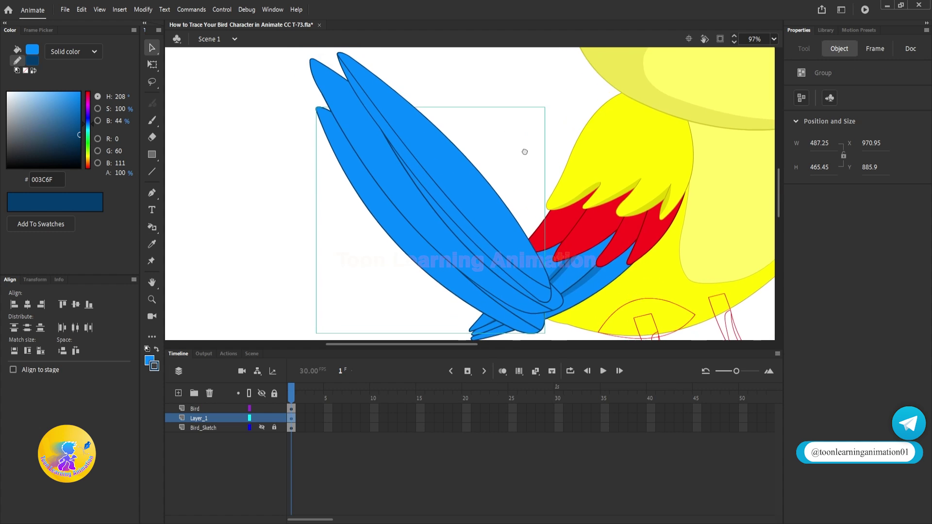
Sample the darker blue 0070CF from the wing feathers' shading as the fill colour
click(496, 194)
scroll(496, 194, up, 5)
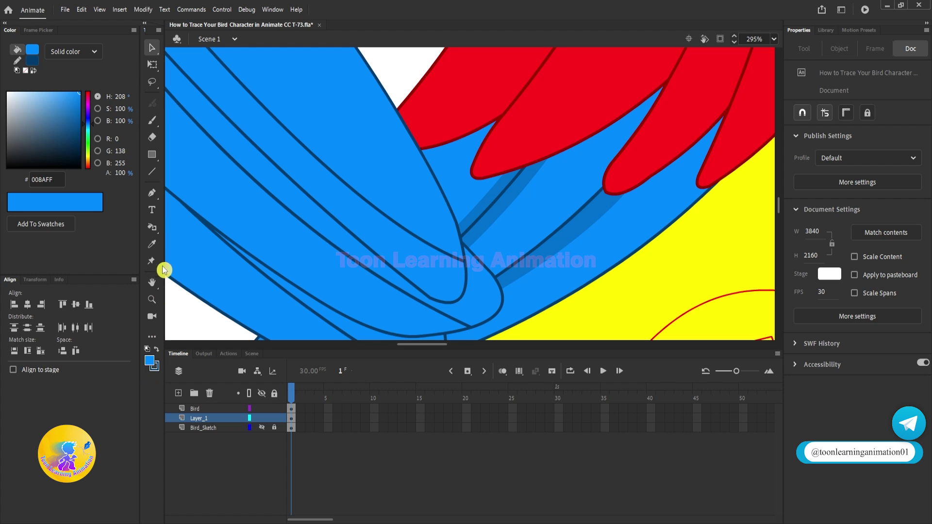
click(154, 244)
click(589, 218)
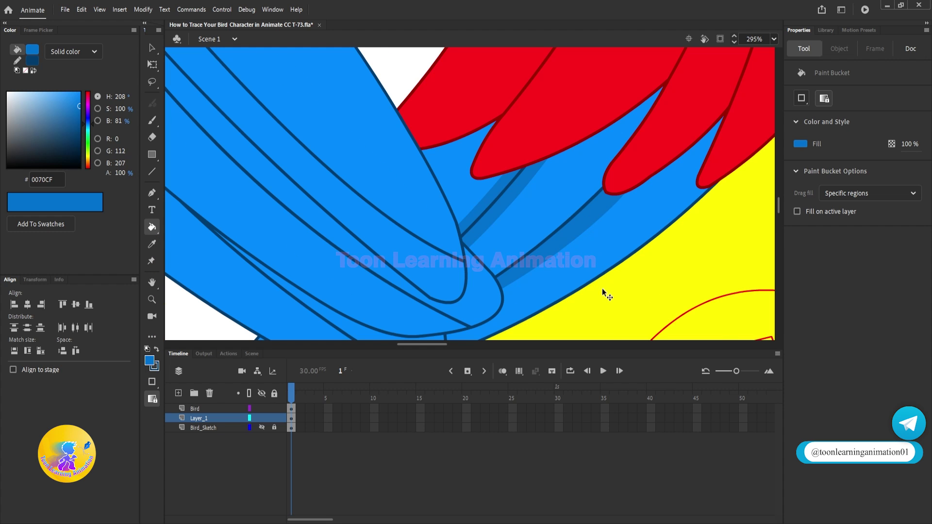
Open the uppermost tail feather and fill the narrow strip along its lower edge with 0070CF
scroll(461, 160, down, 5)
scroll(484, 166, up, 3)
double_click(485, 170)
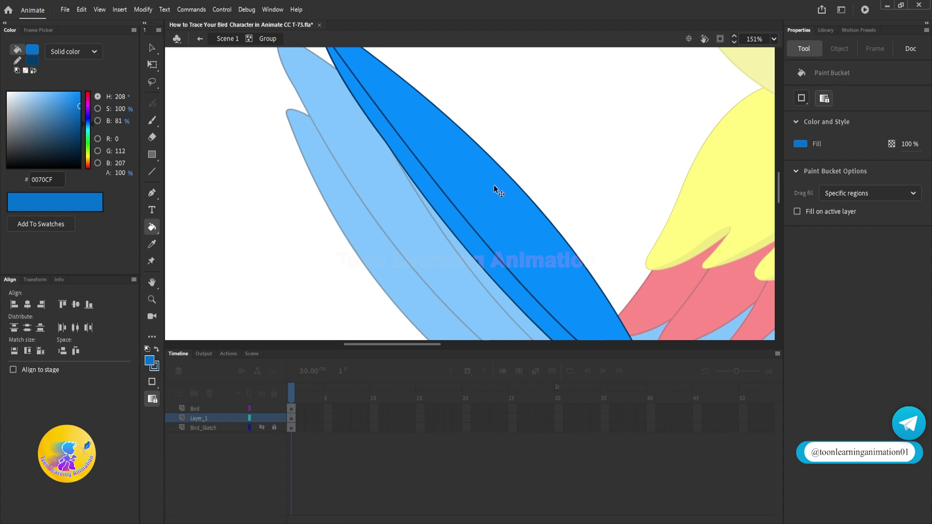
click(467, 236)
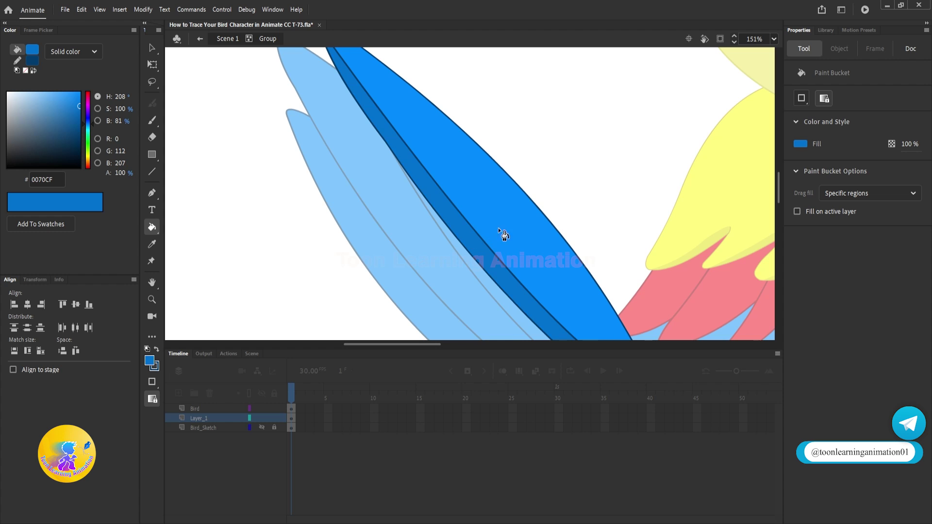
Delete the line dividing the uppermost tail feather's main fill from its shading and return to the main scene
ctrl+click(445, 195)
scroll(490, 187, down, 2)
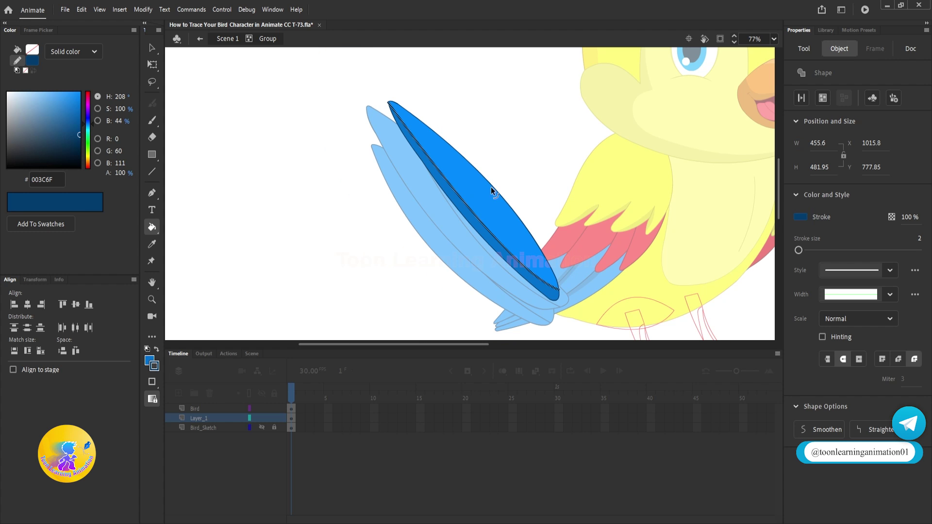
key(Delete)
ctrl+double_click(521, 183)
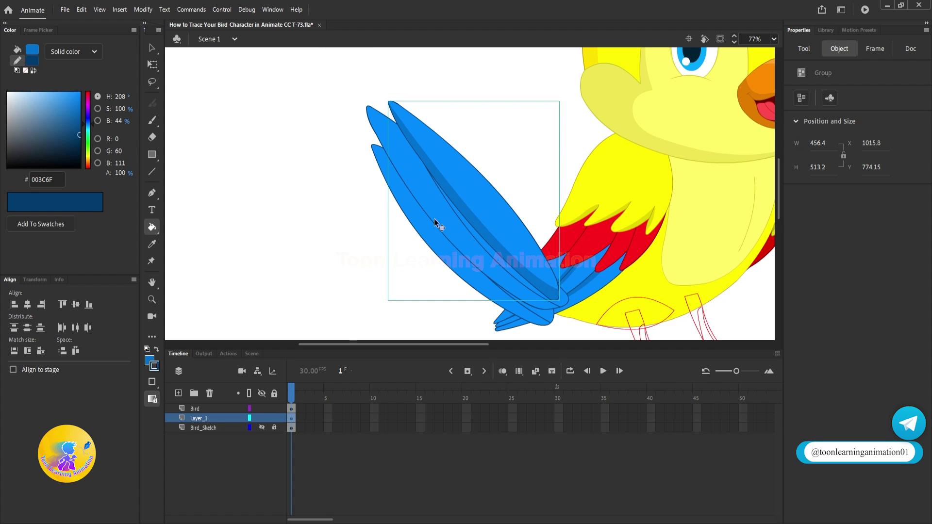
Fill the shading strip along the middle tail feather's upper edge with 0070CF and delete the line dividing it from the main fill
ctrl+double_click(477, 208)
scroll(505, 219, up, 2)
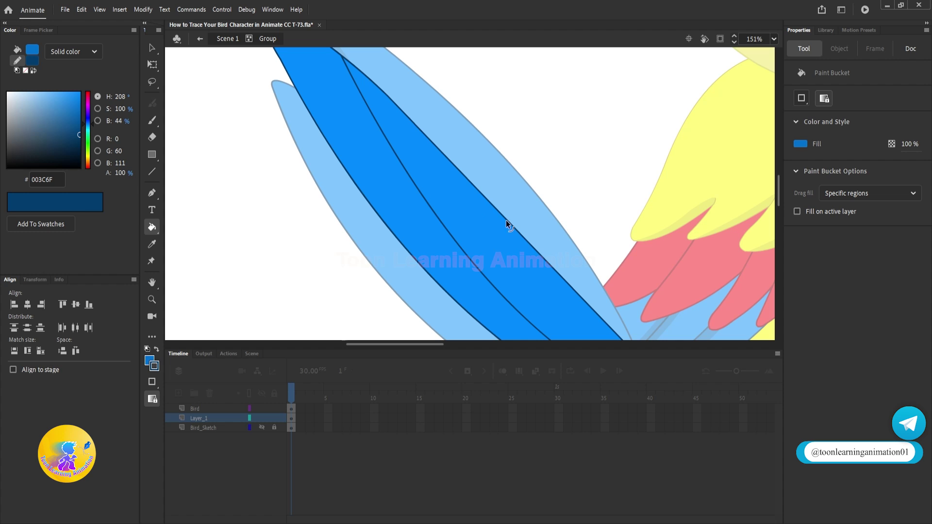
click(481, 228)
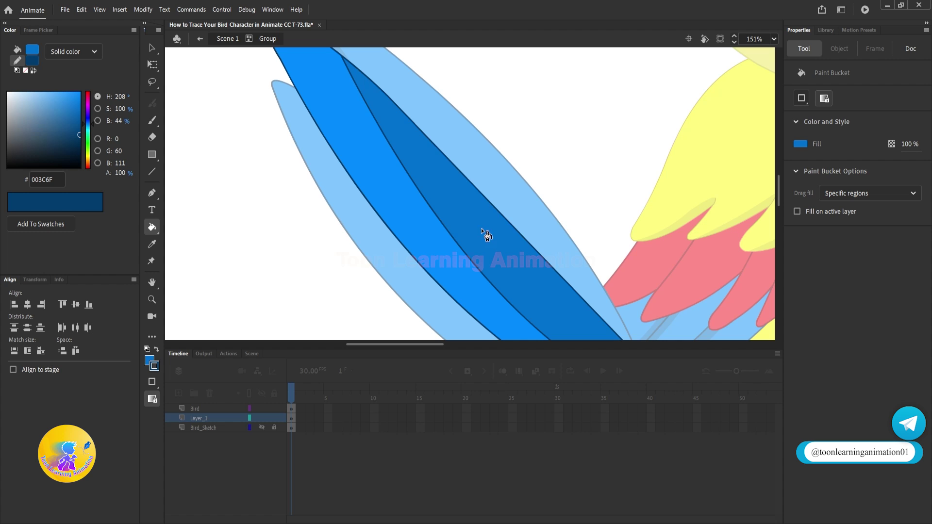
ctrl+click(448, 231)
scroll(452, 196, down, 2)
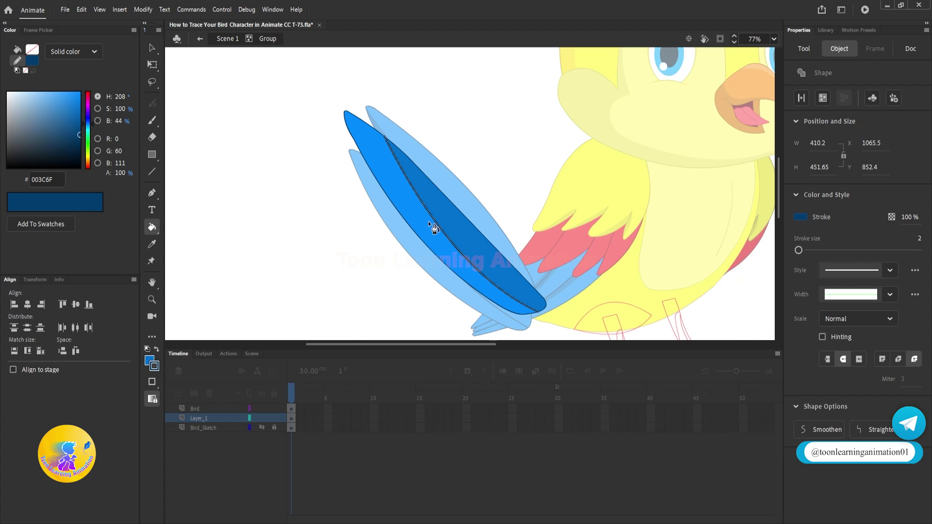
key(Delete)
ctrl+double_click(508, 182)
Fill the lowest tail feather's upper shading area with 0070CF, delete its dividing line and return to the main scene
scroll(409, 256, up, 2)
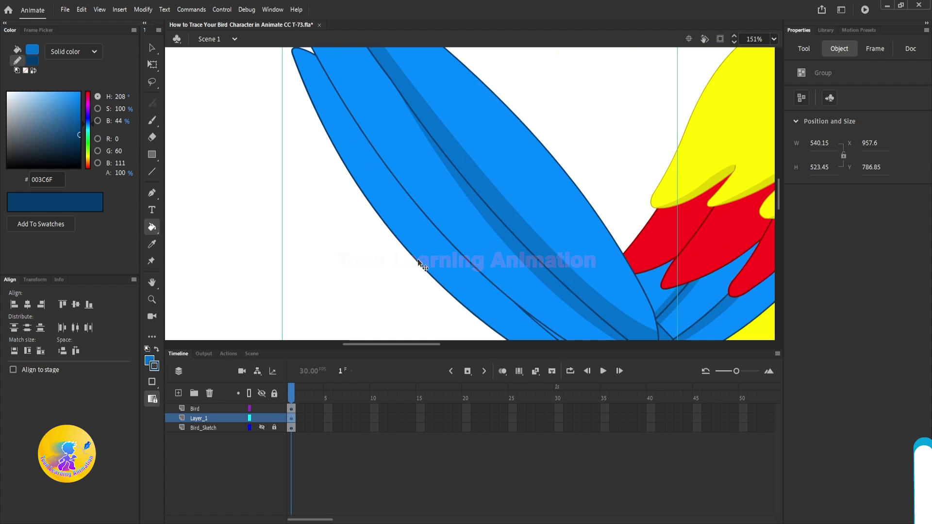
ctrl+double_click(431, 253)
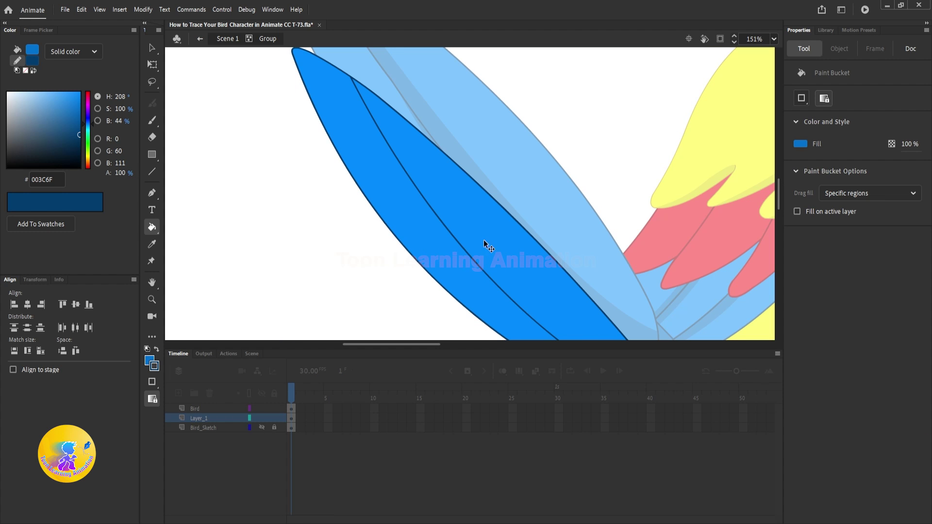
click(500, 219)
scroll(427, 219, down, 1)
scroll(427, 218, right, 1)
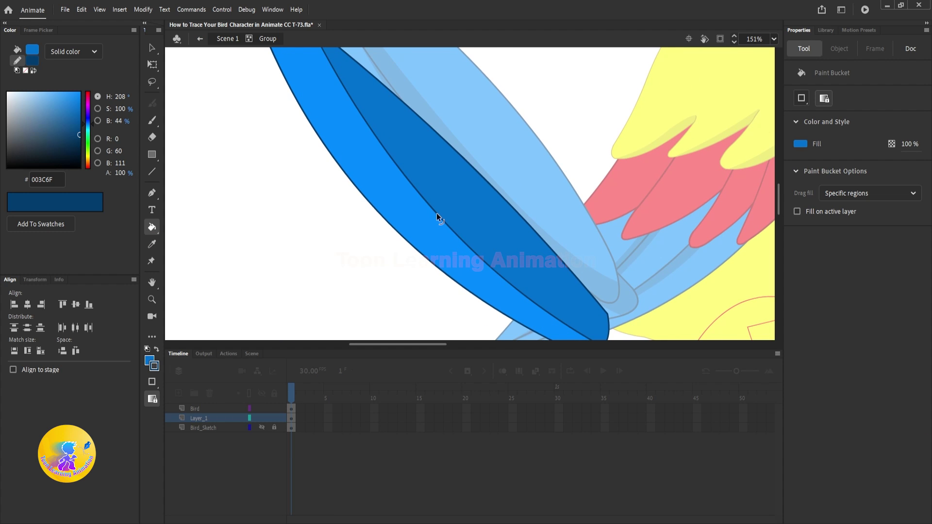
ctrl+click(452, 222)
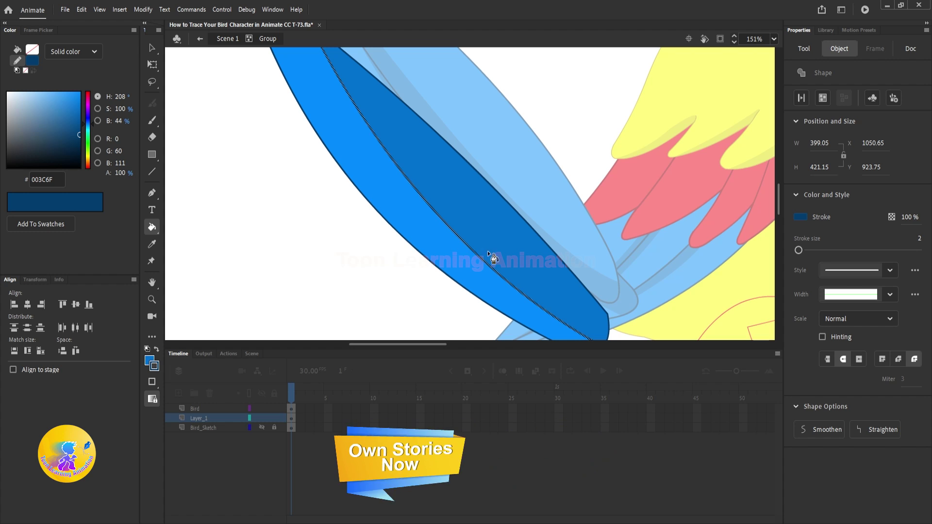
key(Delete)
scroll(503, 240, down, 4)
ctrl+double_click(513, 171)
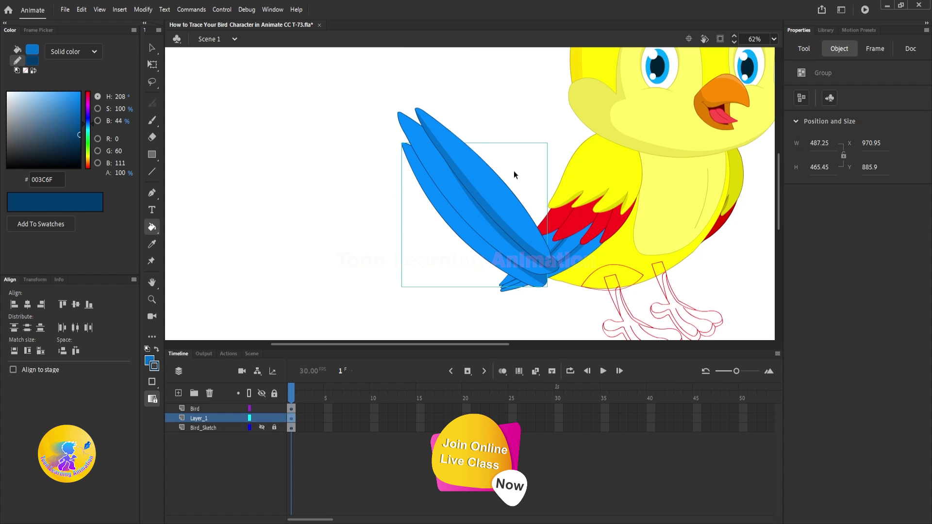
ctrl+click(513, 171)
Rotate the lowest tail feather slightly counterclockwise about a pivot at its base to spread it from the others
scroll(499, 214, up, 2)
key(v)
click(468, 268)
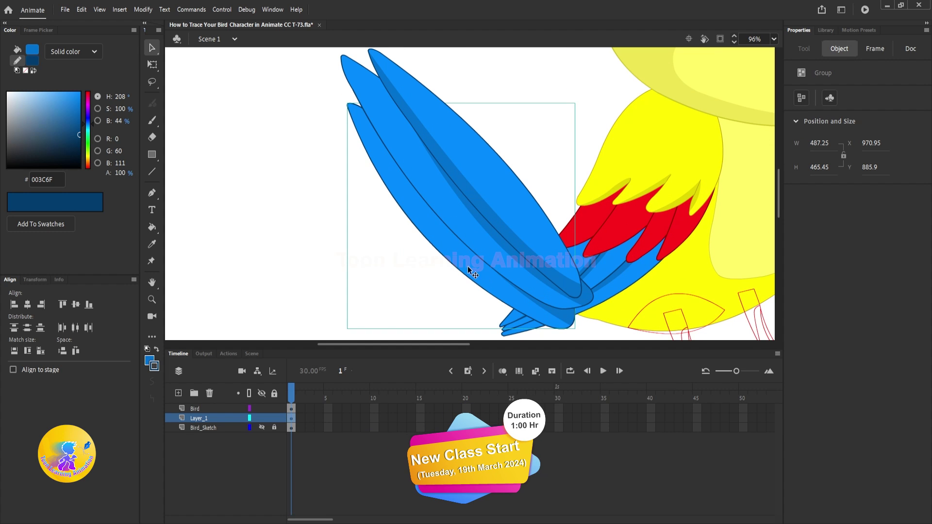
click(160, 66)
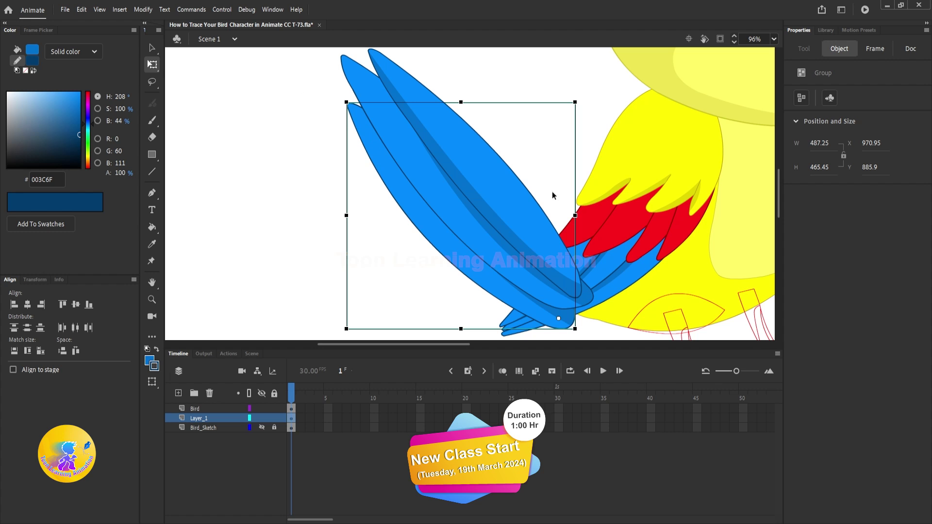
drag(345, 100, 326, 105)
Move the middle tail feather's pivot to its base and rotate the feather slightly counterclockwise
click(372, 81)
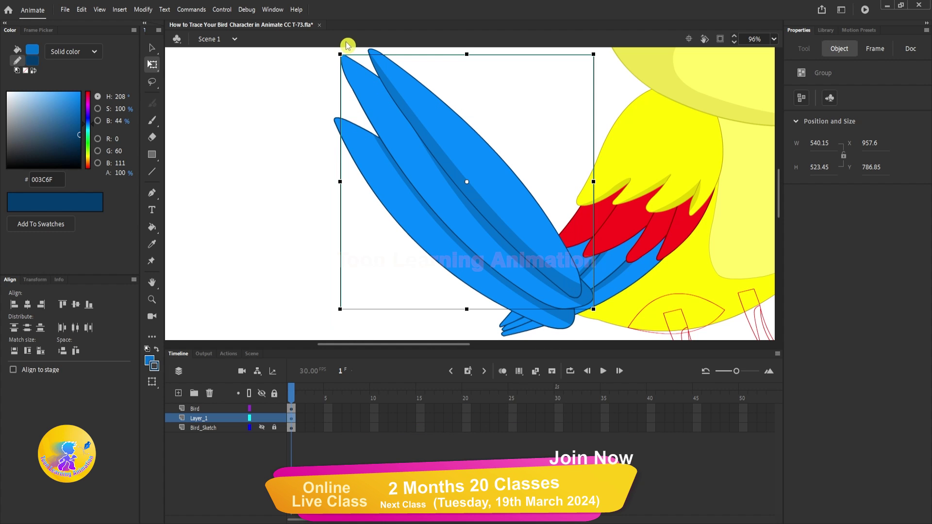
drag(341, 52, 336, 57)
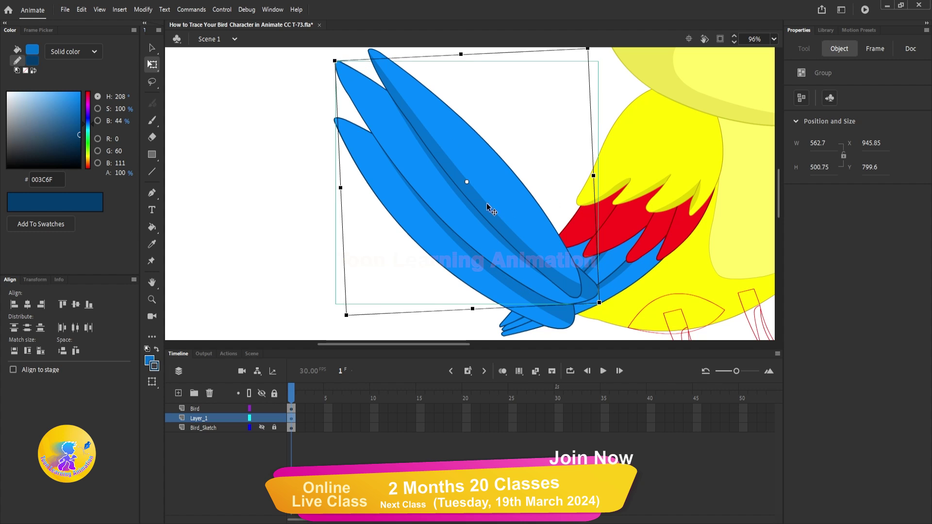
key(ctrl+z)
drag(466, 182, 572, 303)
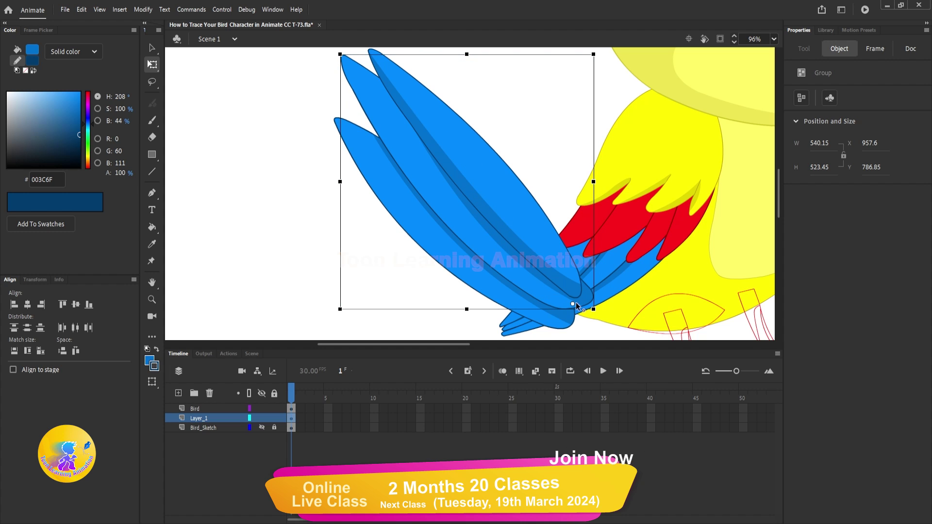
drag(338, 51, 329, 56)
key(ctrl+z)
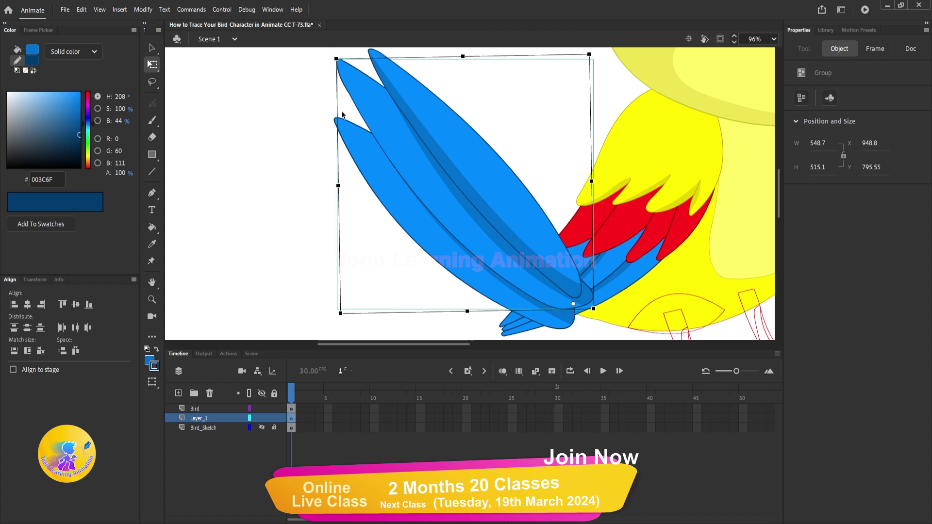
click(283, 161)
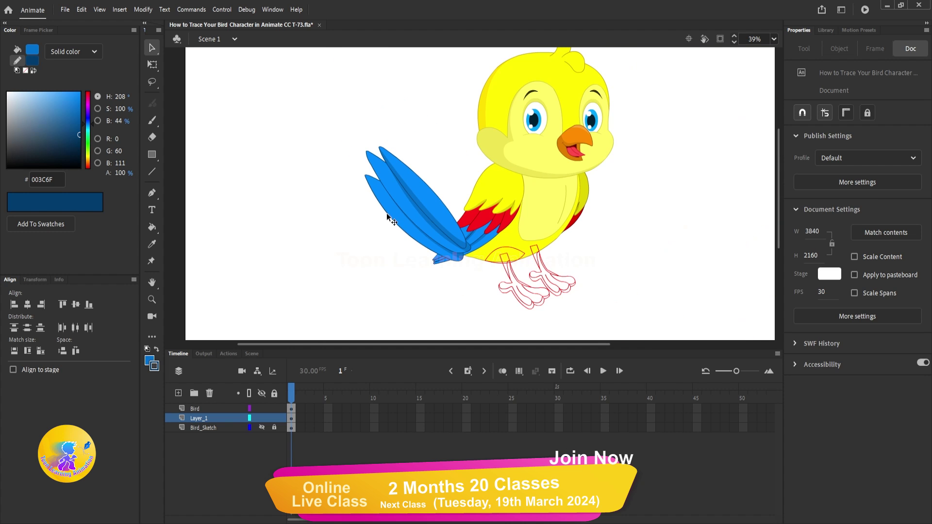
Group the three tail feathers and send the group behind the near wing and body
scroll(388, 214, down, 5)
key(v)
scroll(422, 146, up, 3)
click(387, 205)
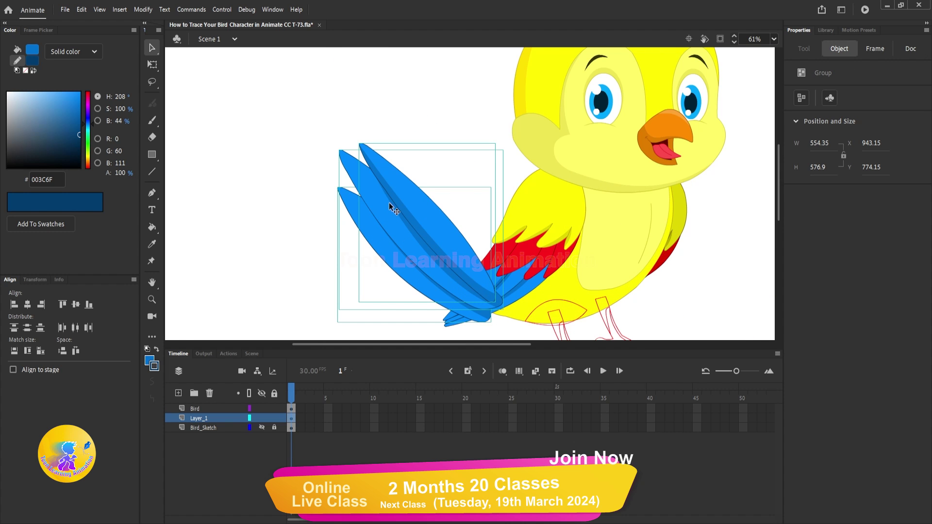
scroll(400, 199, down, 2)
right_click(411, 205)
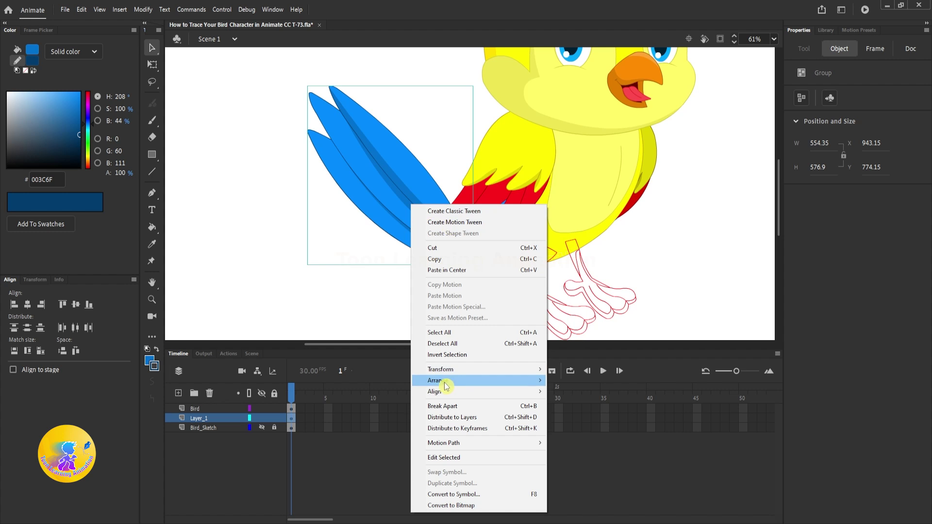
mouse_move(439, 381)
click(577, 402)
Move the tail group up and toward the body so its base tucks behind the wing
scroll(417, 227, up, 3)
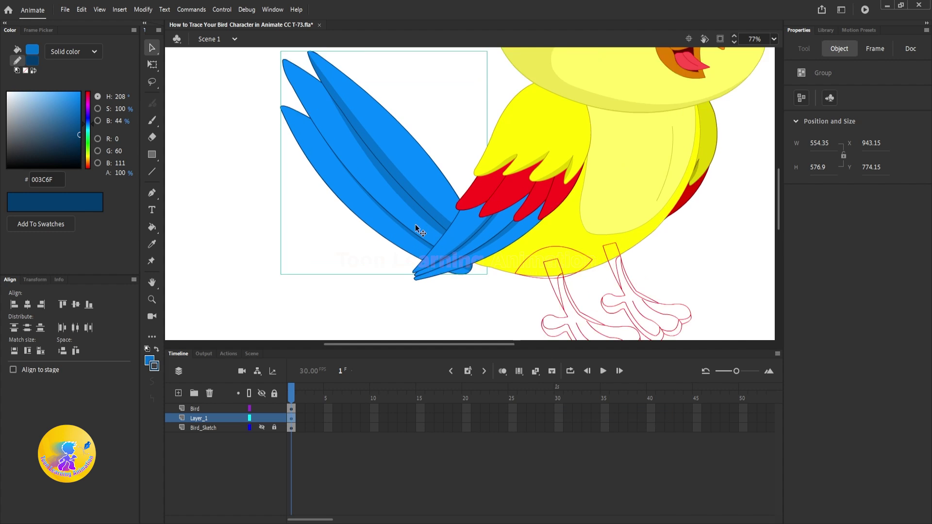
drag(415, 227, 432, 213)
scroll(414, 240, down, 6)
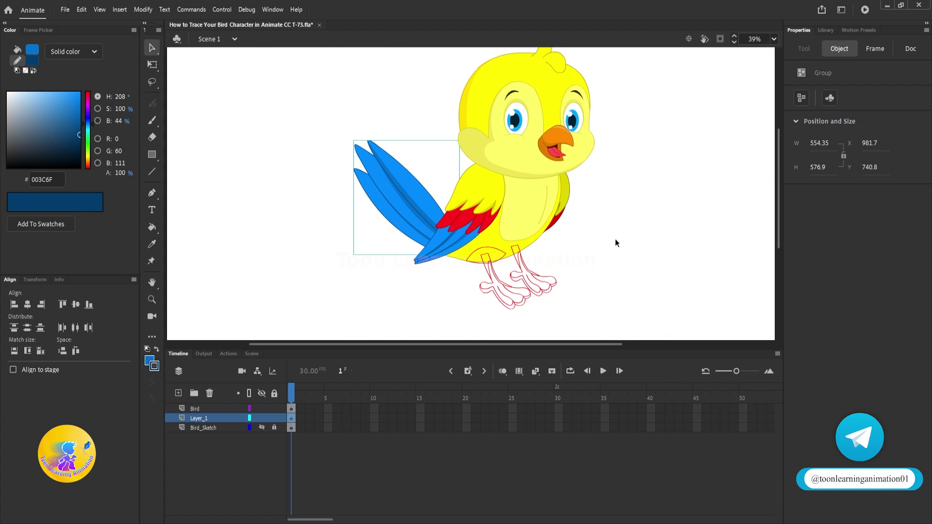
click(616, 243)
Scale the tail group down slightly and reposition it so its base stays tucked behind the wing
scroll(392, 194, up, 3)
click(391, 195)
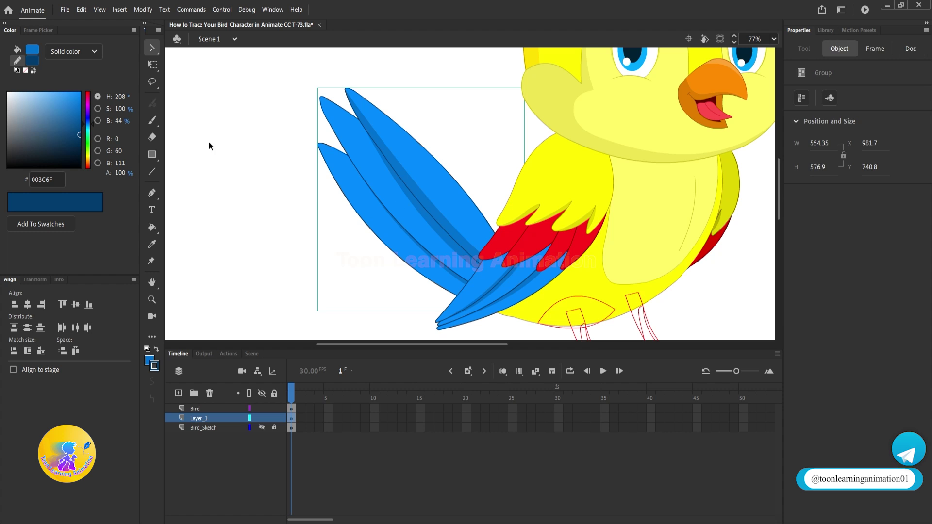
click(154, 65)
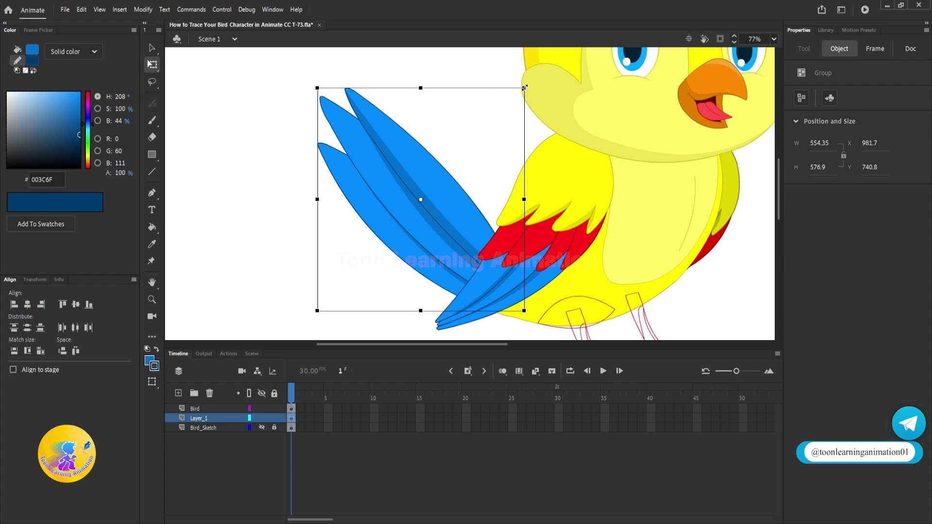
drag(524, 88, 510, 103)
drag(466, 214, 474, 241)
scroll(585, 263, down, 4)
click(592, 268)
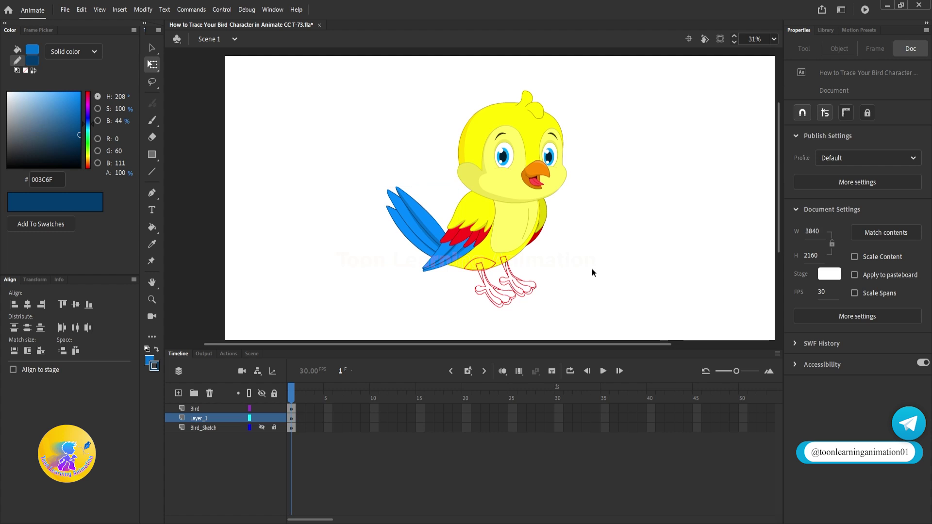
Look over the whole bird, comparing the coloured head, body, wings and tail with the unfilled legs
drag(592, 269, 598, 257)
scroll(540, 285, up, 1)
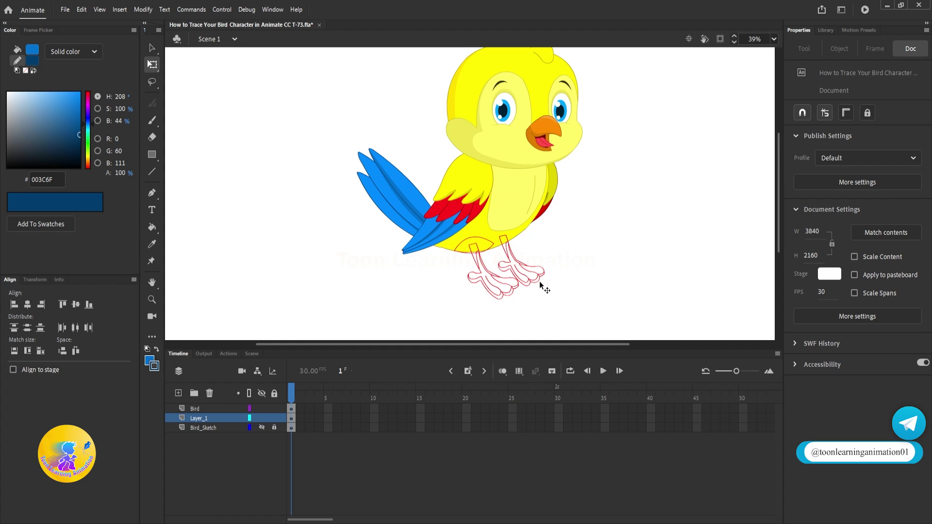
key(v)
scroll(543, 284, right, 2)
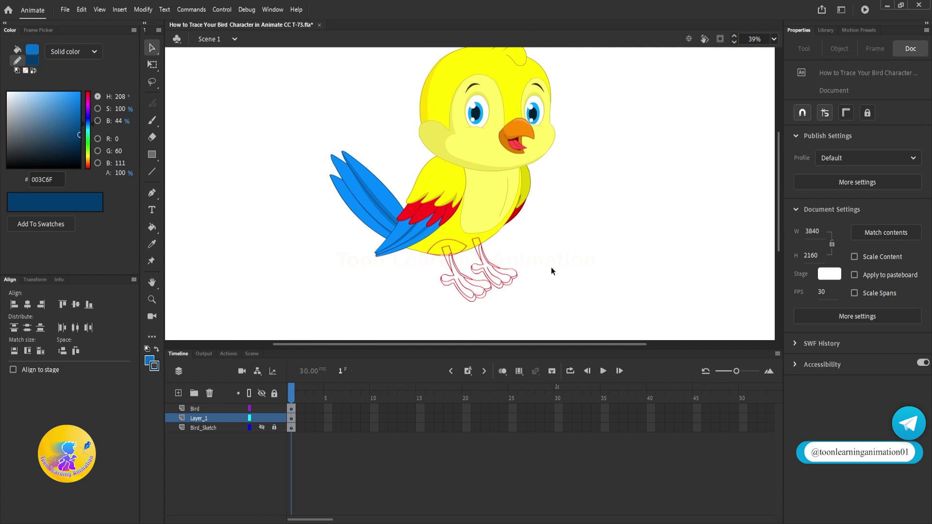
scroll(551, 270, up, 7)
scroll(573, 218, down, 5)
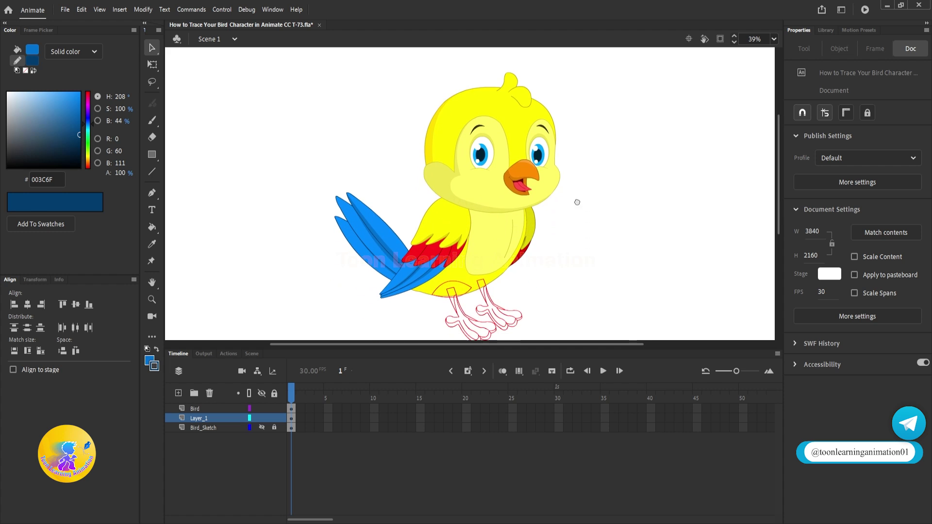
scroll(582, 177, down, 2)
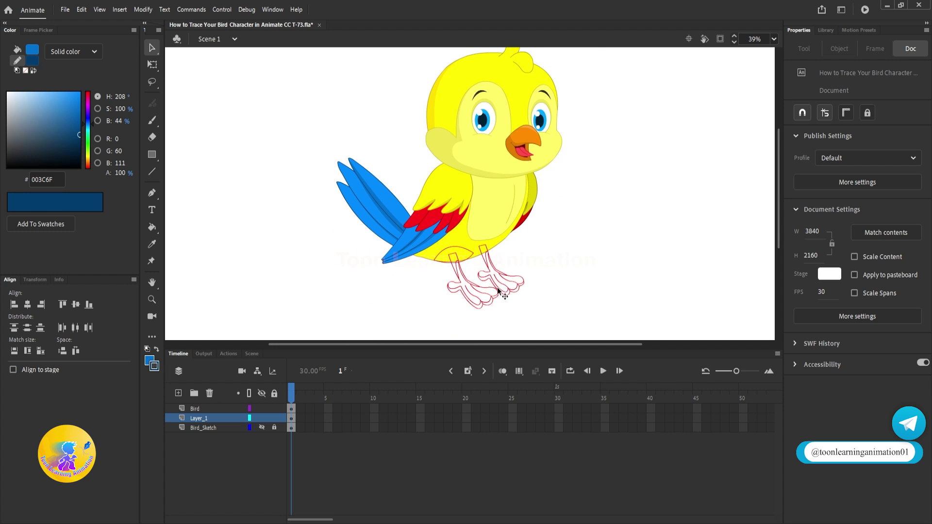
scroll(498, 290, up, 3)
drag(552, 213, 550, 300)
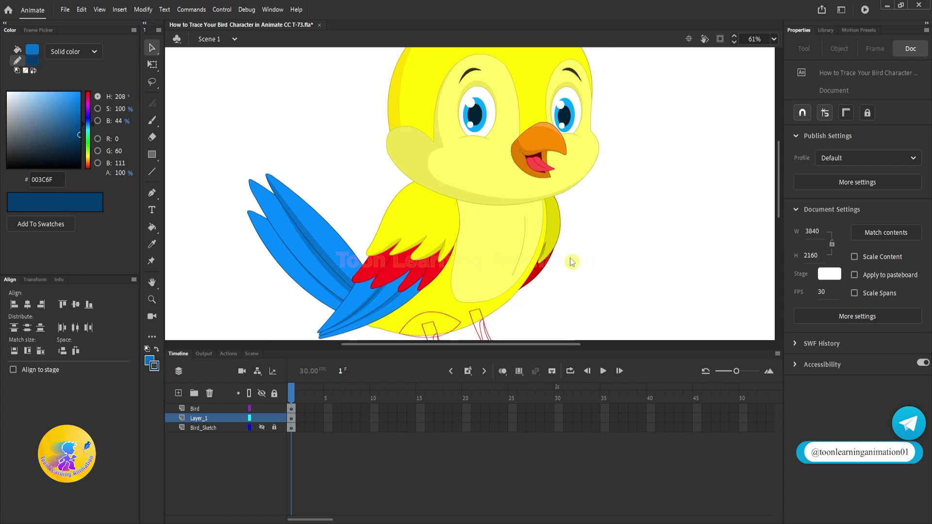
drag(572, 262, 581, 176)
Sample the orange FF8D00 from the upper beak as the Paint Bucket fill colour
click(153, 229)
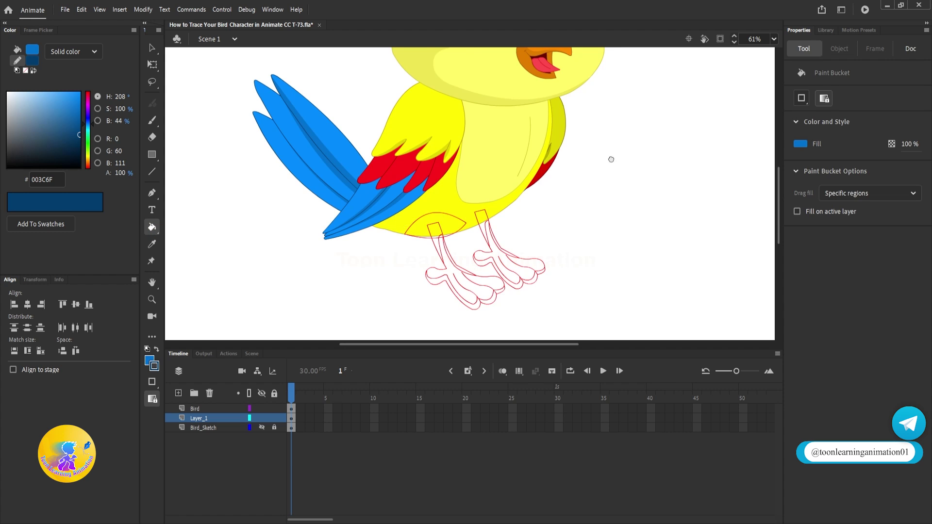
scroll(610, 158, up, 3)
click(150, 361)
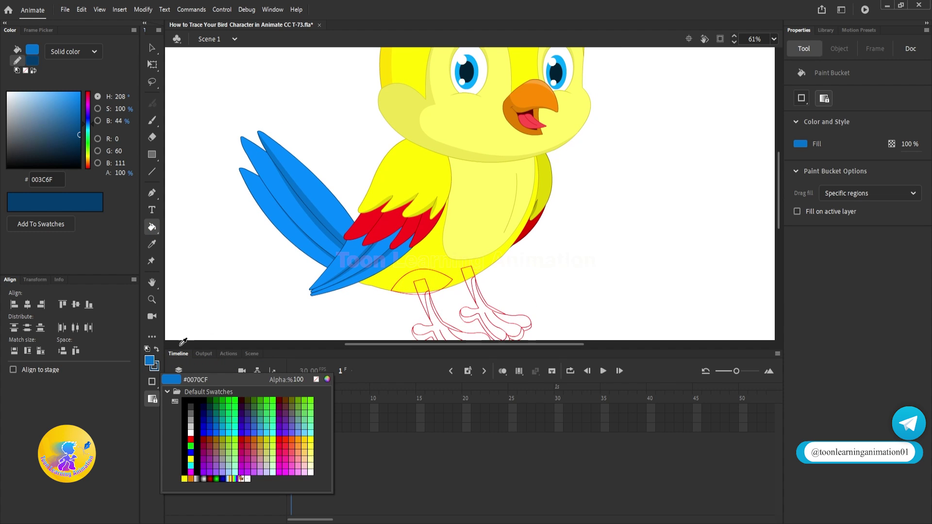
click(533, 99)
drag(583, 174, 594, 133)
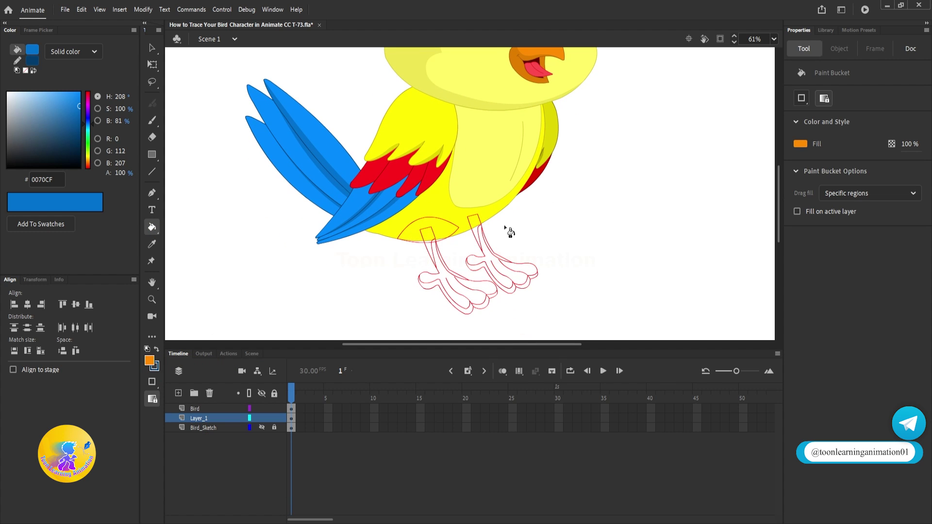
scroll(580, 117, up, 3)
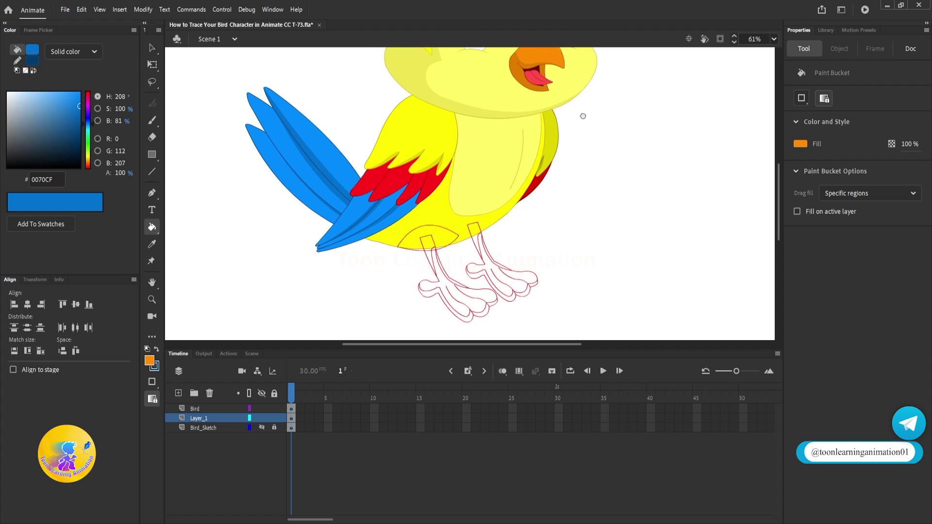
Shift the orange fill colour's hue to 28°, giving FF7800
click(149, 360)
click(326, 379)
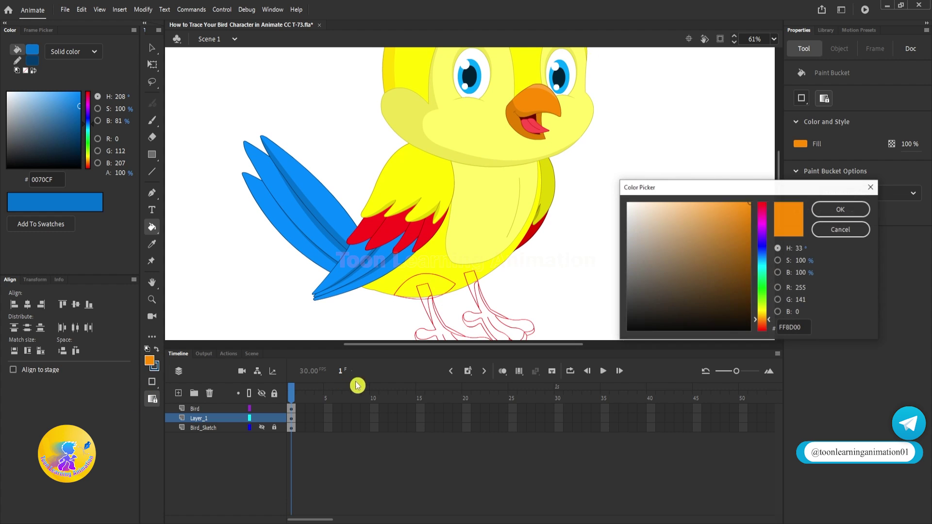
drag(766, 312, 767, 325)
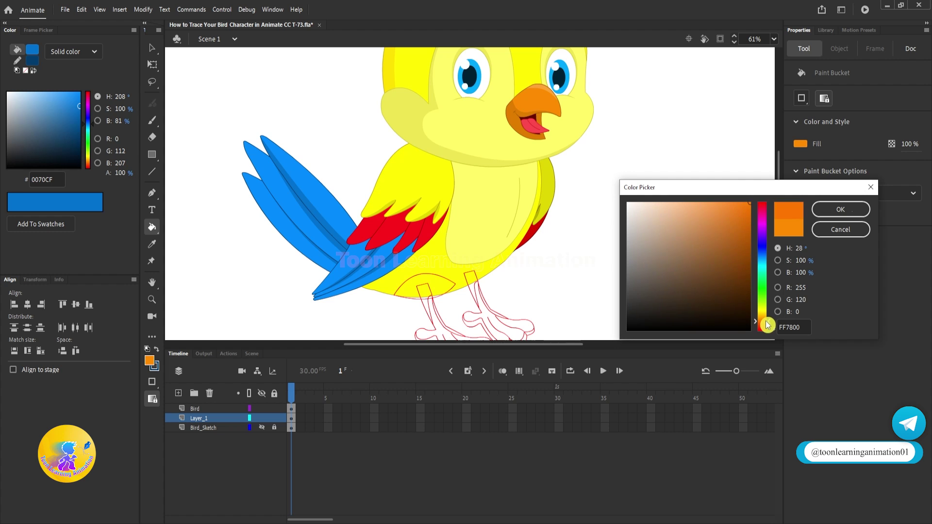
click(839, 209)
Open the far leg's group and fill the main leg, foot and upper rear areas with the prepared orange
drag(521, 320, 519, 257)
scroll(519, 257, up, 3)
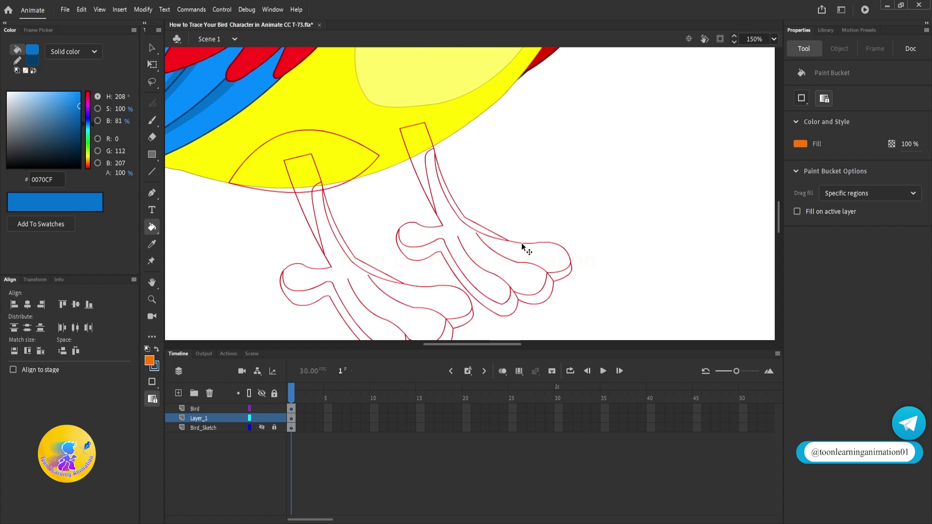
ctrl+double_click(522, 244)
ctrl+double_click(522, 244)
ctrl+click(640, 213)
click(152, 232)
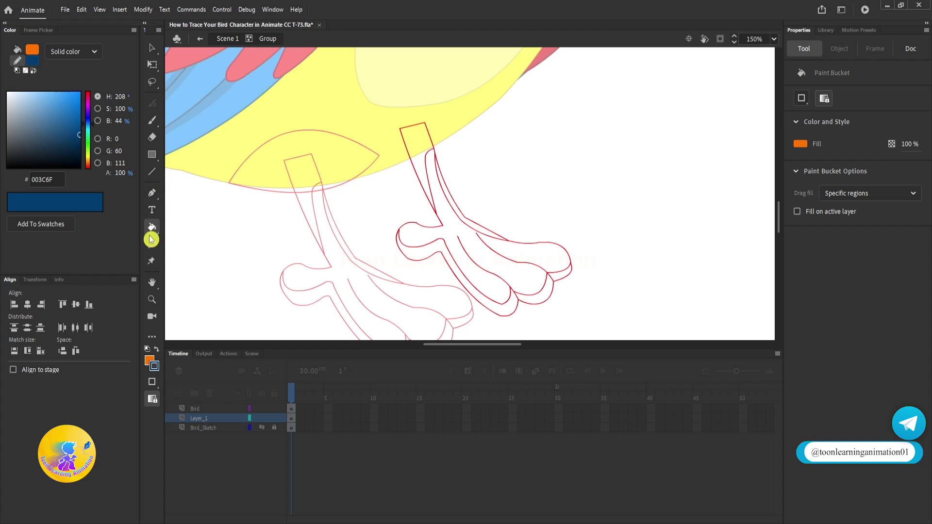
click(515, 247)
click(421, 144)
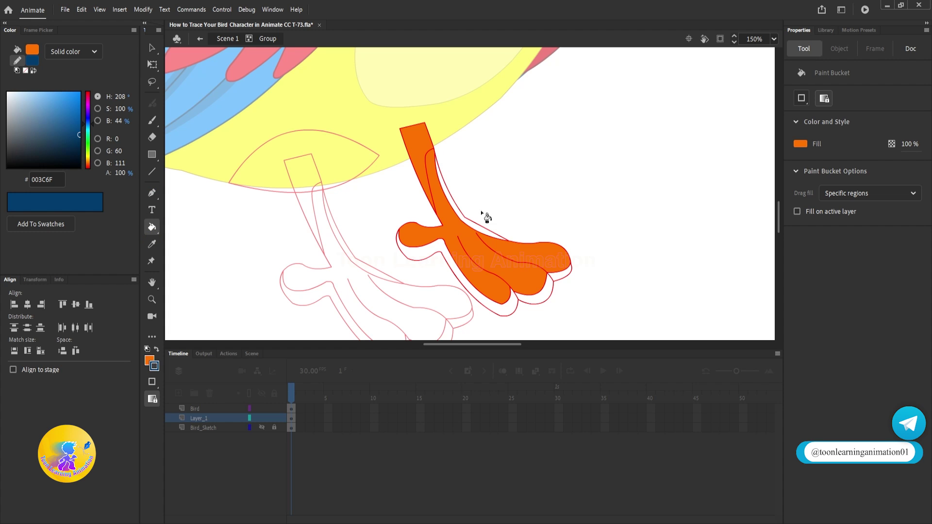
Fill the far leg's front highlight strip and the toes' underside strips with the same orange
click(475, 226)
click(440, 246)
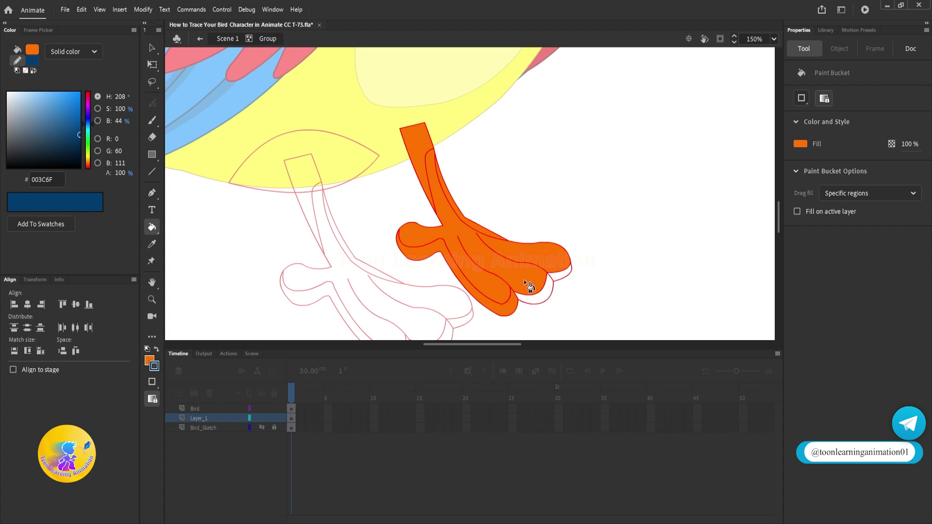
click(548, 289)
scroll(465, 222, up, 2)
scroll(469, 218, down, 4)
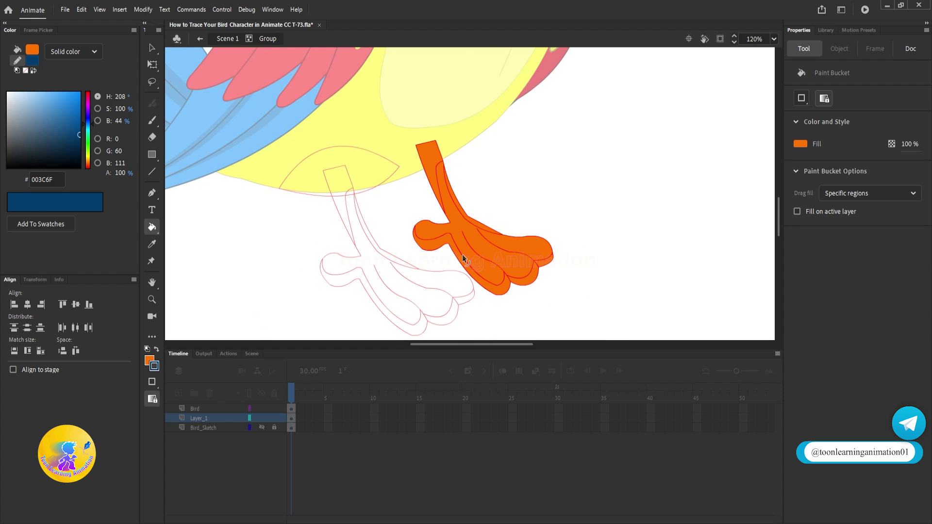
scroll(509, 287, up, 3)
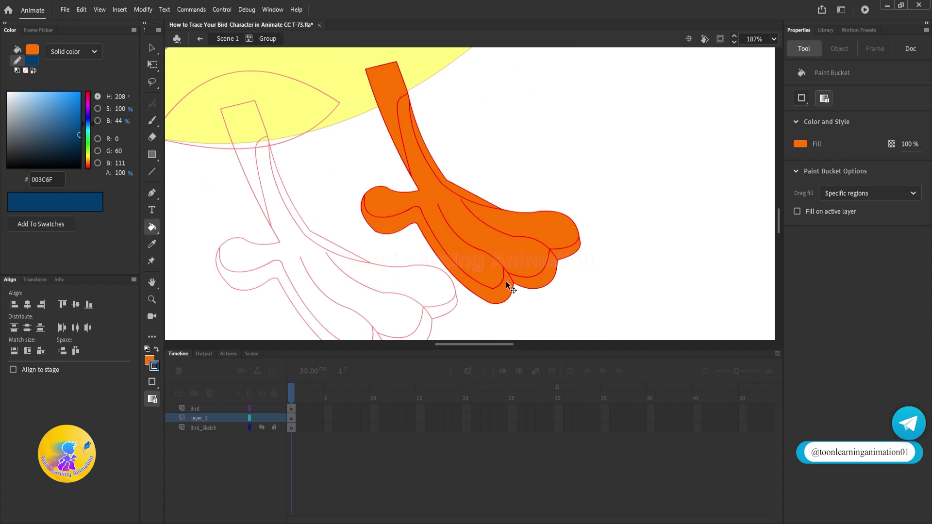
Sample the leg's orange FF7200 as the Ink Bottle stroke colour, try it on the leg, and undo that trial outline
click(149, 361)
click(461, 218)
drag(152, 227, 187, 249)
click(429, 190)
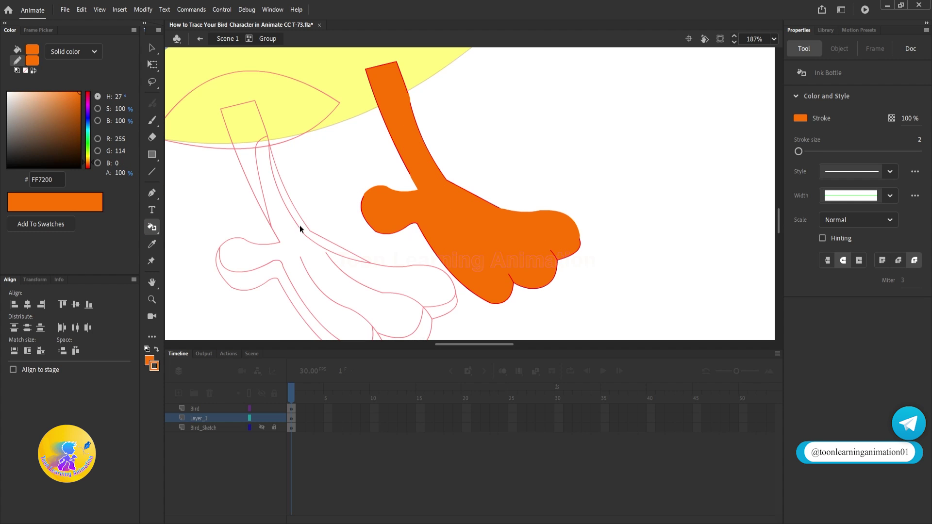
key(ctrl+z)
Darken the stroke colour to brown 984400 and apply it to all of the far leg's outlines with the Ink Bottle
click(154, 366)
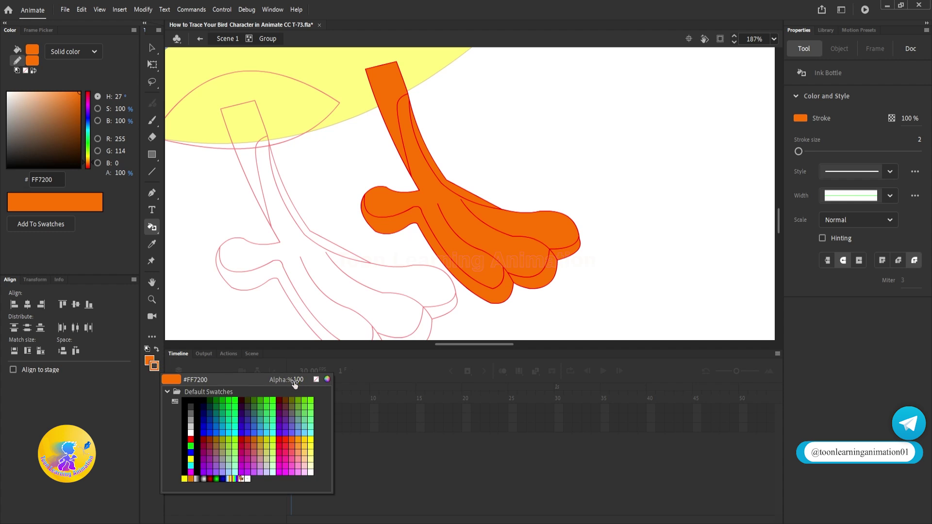
click(327, 379)
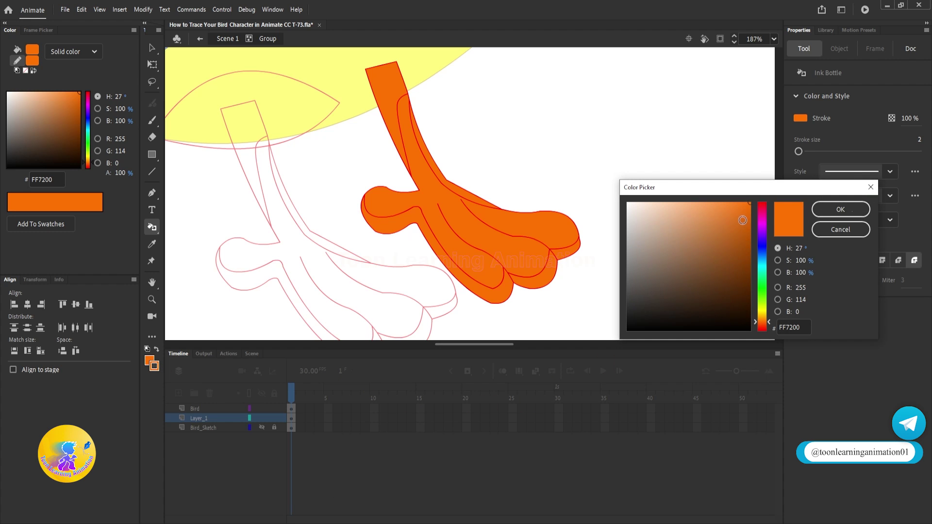
click(750, 254)
click(840, 210)
click(427, 202)
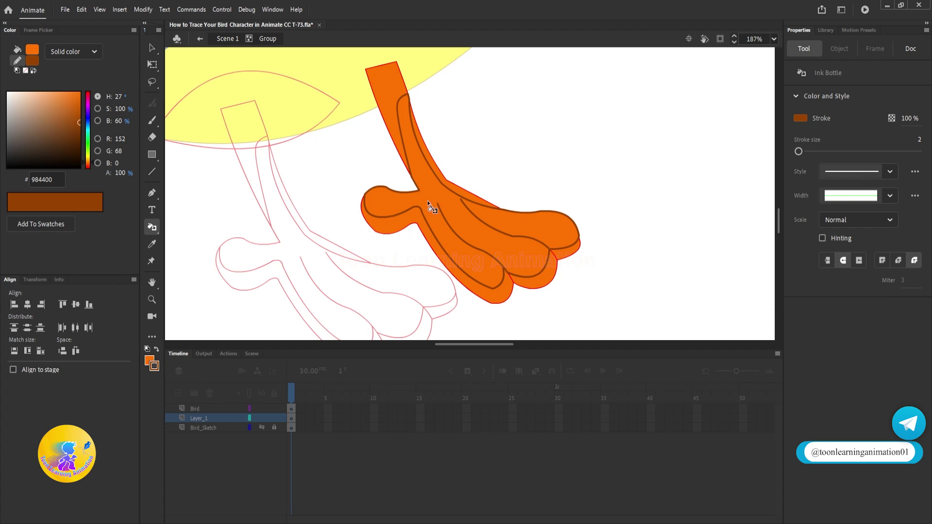
click(411, 222)
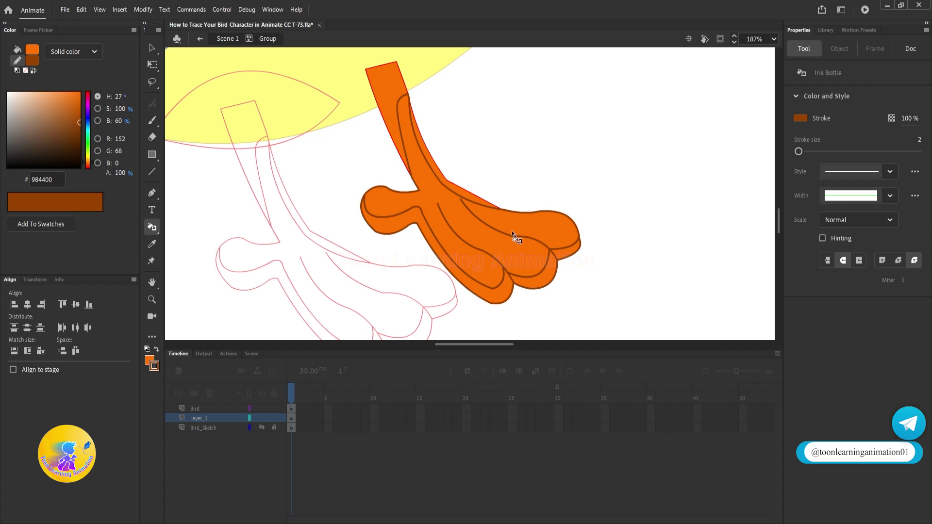
click(424, 151)
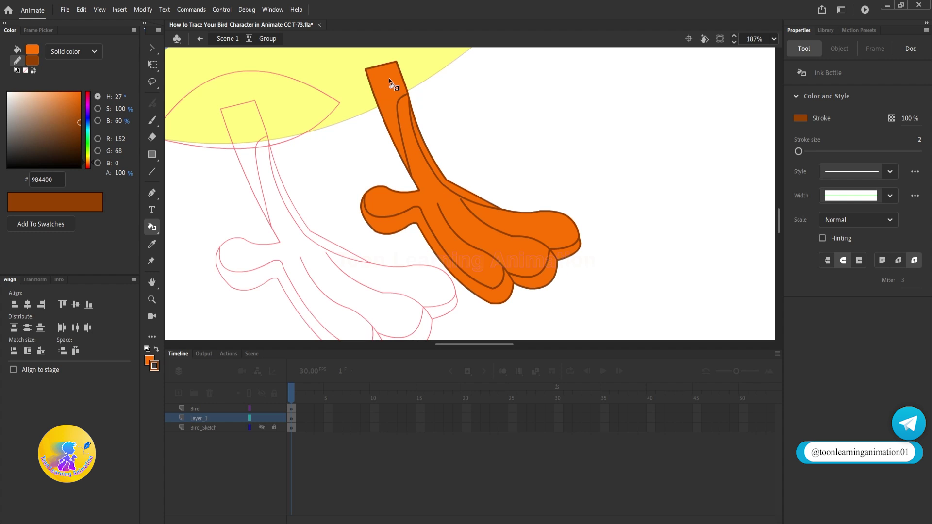
Recolour the shadow strips under the far foot's toes with the darker orange E76700
click(152, 48)
scroll(509, 281, up, 2)
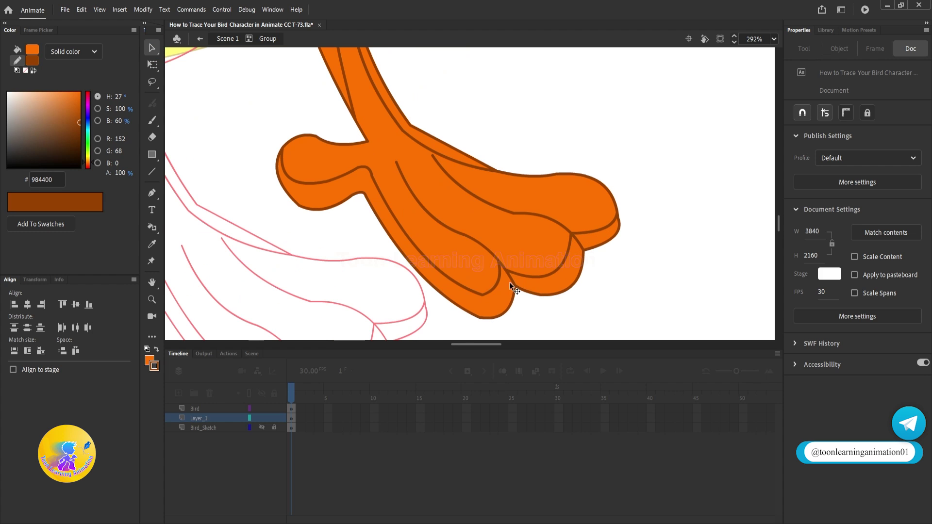
click(508, 282)
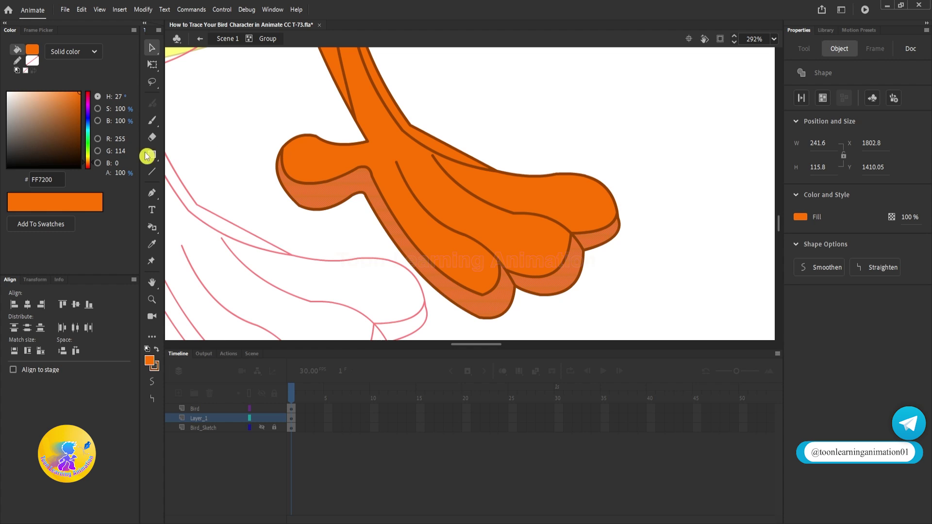
drag(78, 97, 79, 99)
click(665, 180)
drag(620, 117, 663, 185)
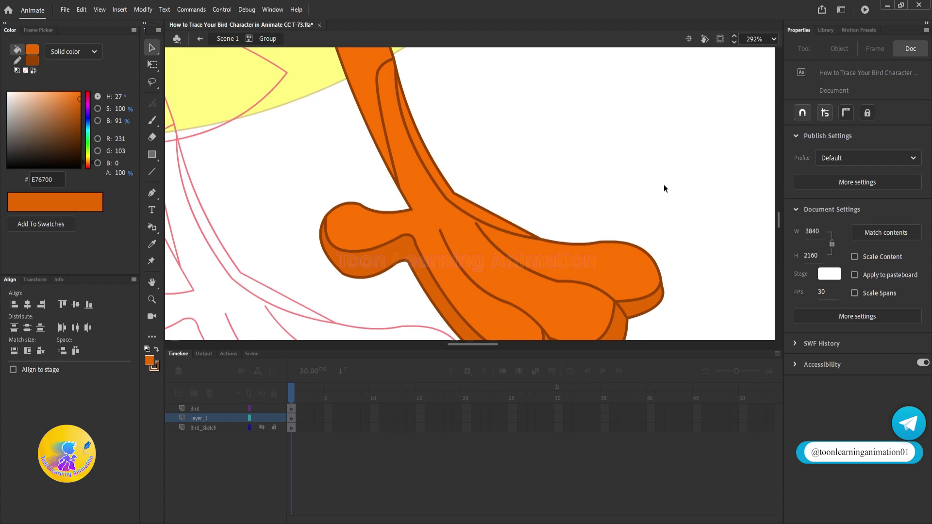
Recolour the highlight strip along the front of the far leg with the light orange FF9743
click(438, 174)
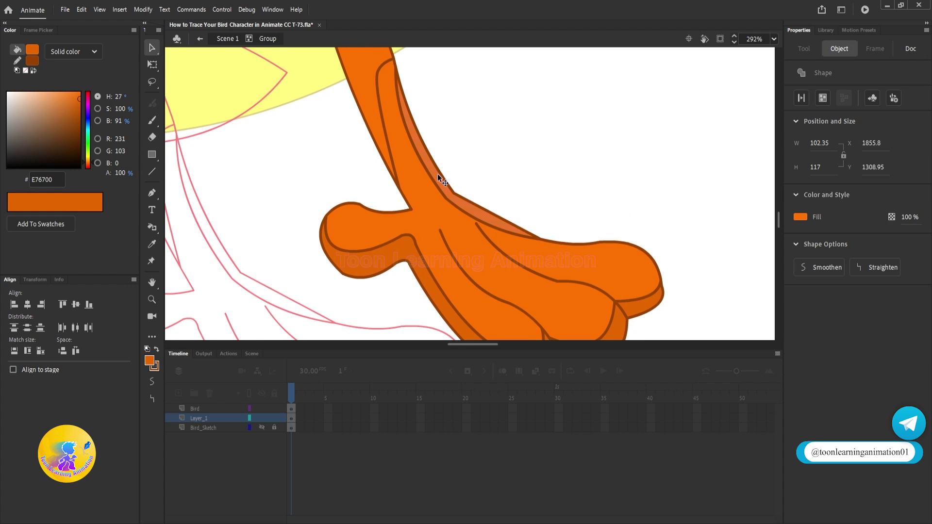
click(70, 92)
drag(70, 92, 61, 93)
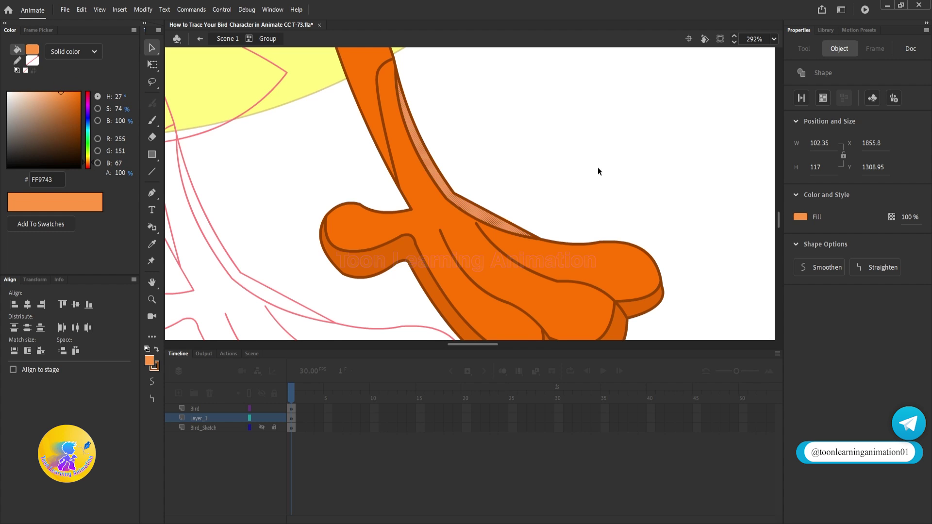
drag(598, 167, 590, 144)
click(590, 145)
Recolour the upper rear area of the far leg with the toe shadow's orange E76700
drag(452, 117, 475, 203)
click(368, 108)
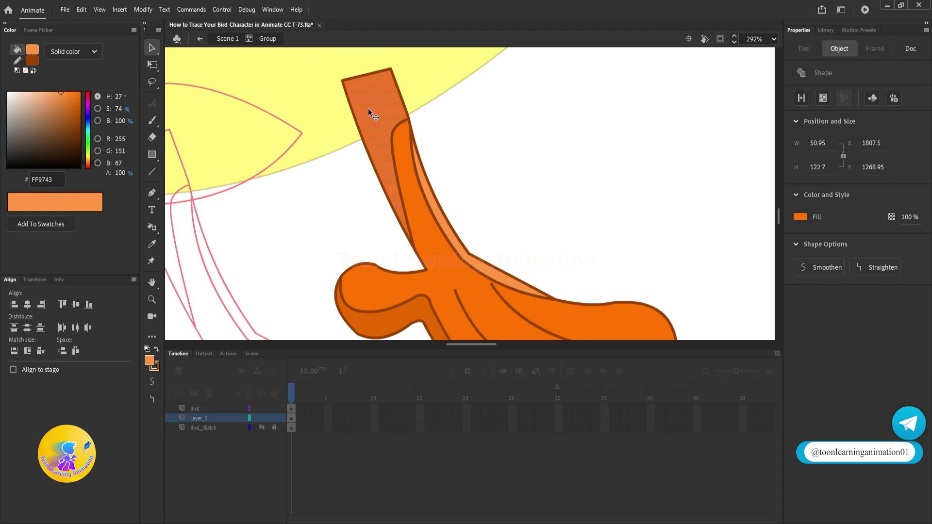
scroll(397, 144, down, 2)
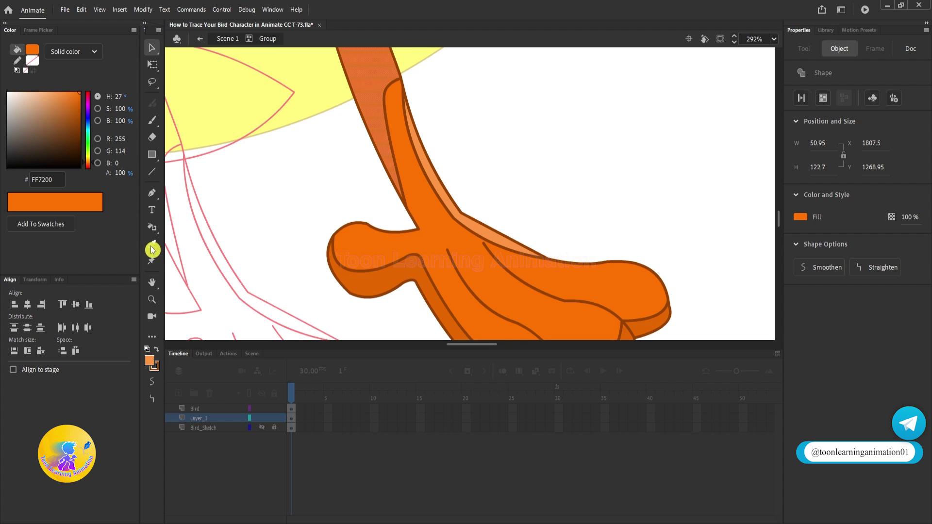
click(152, 227)
alt+click(386, 280)
scroll(558, 196, up, 2)
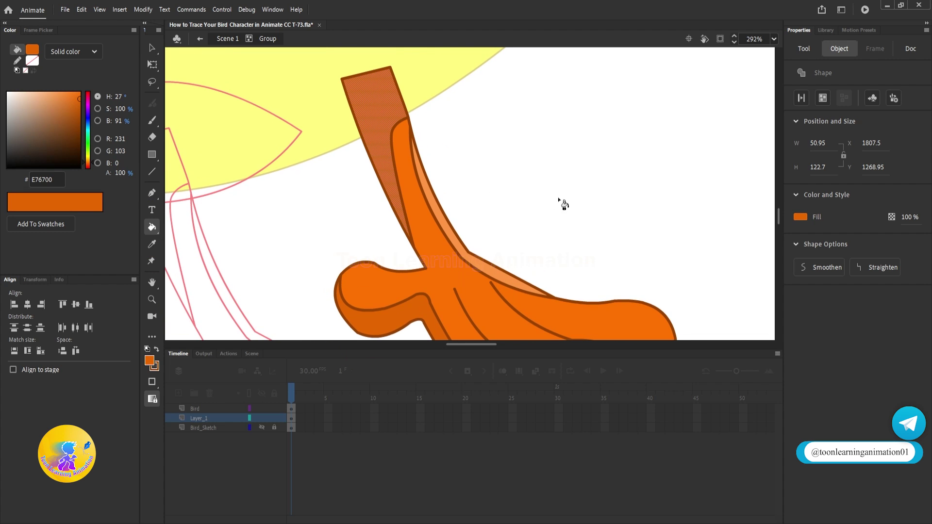
click(153, 48)
key(Escape)
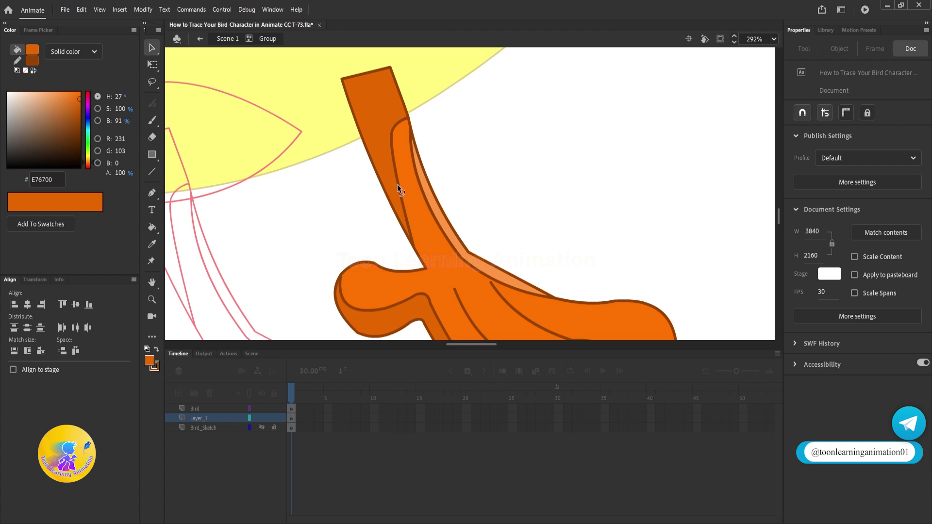
Delete the inner outlines that separate the far leg's shadow and highlight areas from its main fill
click(397, 185)
click(428, 205)
key(Delete)
drag(502, 268, 467, 198)
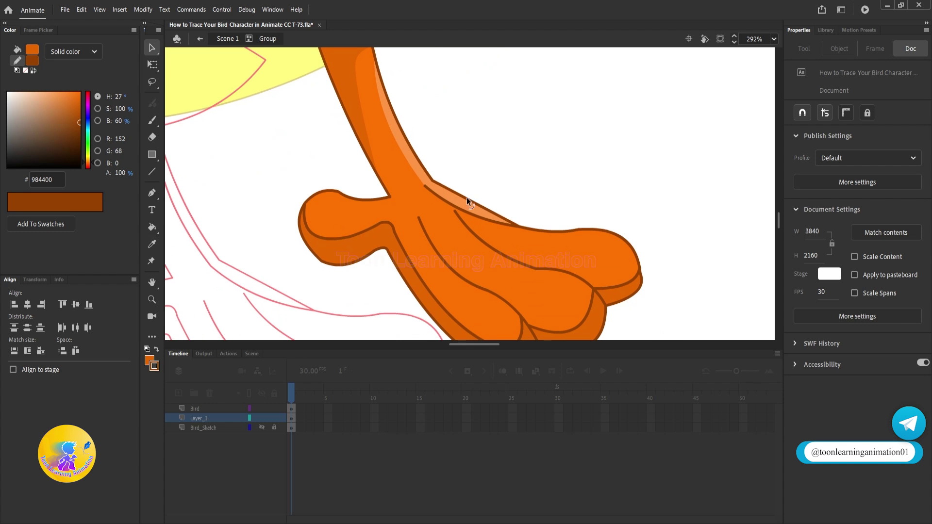
click(447, 202)
key(Delete)
Delete the inner outlines bordering the shadow strips on the far foot's rear and front toes
click(389, 228)
key(Delete)
click(400, 246)
key(Delete)
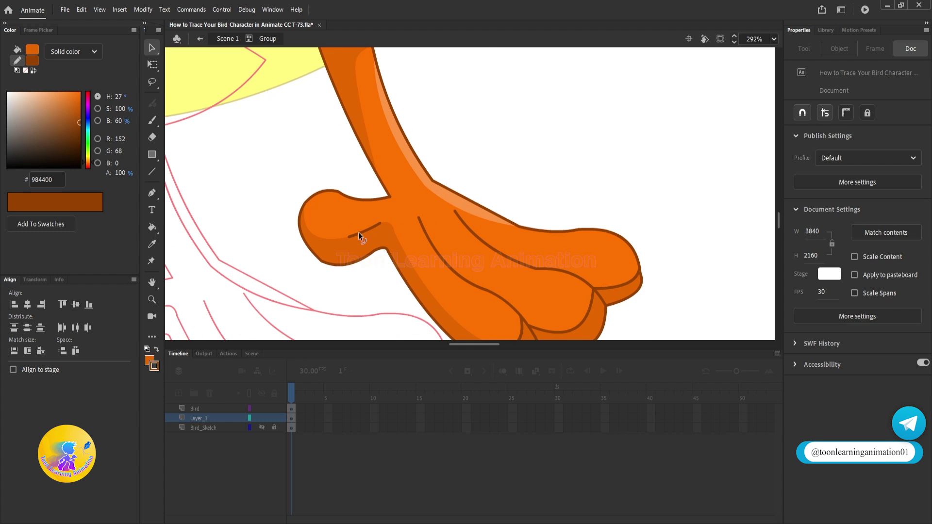
drag(516, 338, 493, 240)
click(493, 240)
key(Delete)
key(ctrl+z)
click(533, 235)
key(Delete)
Examine the far leg's shading and cleaned-up outlines up close and against the whole lower body
drag(650, 206, 689, 310)
scroll(458, 232, up, 4)
drag(464, 231, 452, 203)
drag(389, 170, 388, 179)
scroll(392, 185, down, 4)
scroll(579, 194, down, 2)
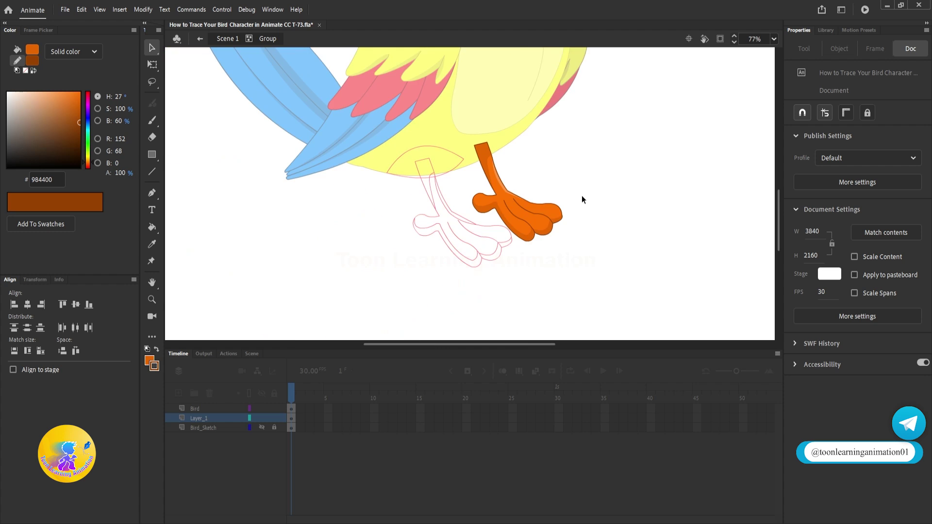
scroll(555, 202, up, 3)
scroll(601, 242, down, 3)
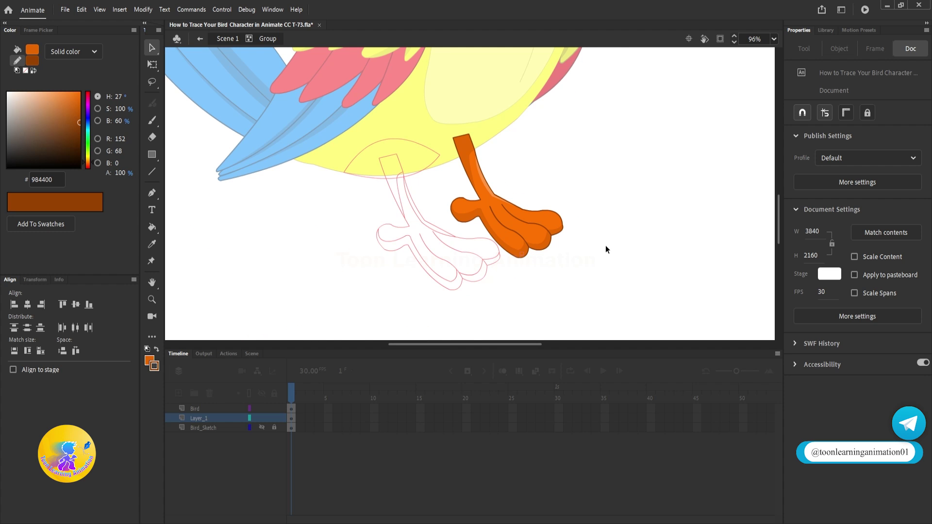
Leave the far leg's group and place a duplicate of the coloured leg over the near leg's line sketch
double_click(605, 246)
drag(597, 264, 644, 270)
scroll(574, 243, up, 1)
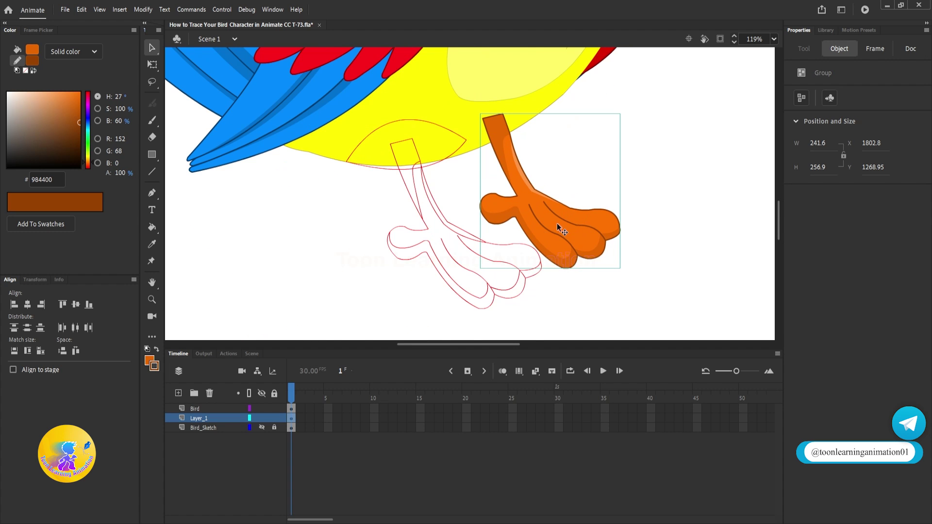
drag(557, 224, 598, 229)
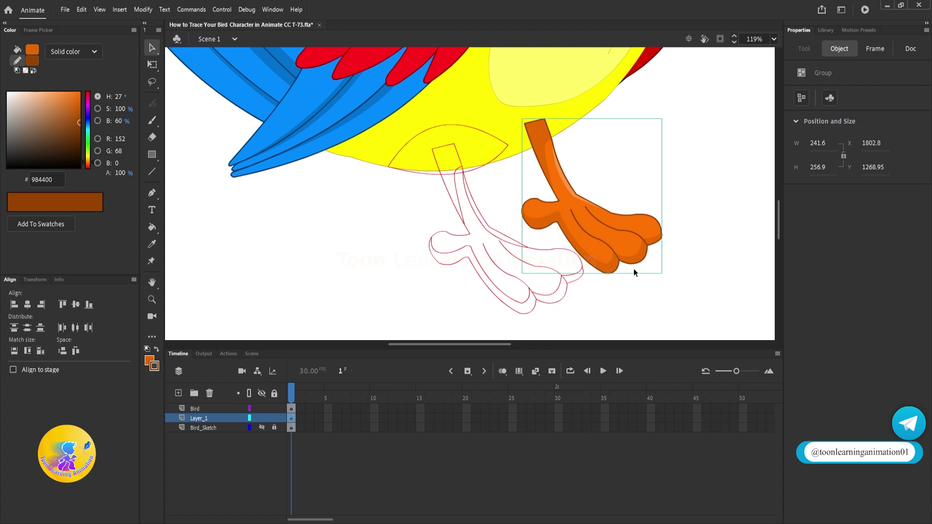
mouse_move(630, 241)
mouse_down()
mouse_move(543, 273)
mouse_move(543, 280)
mouse_up()
key(q)
scroll(554, 285, up, 3)
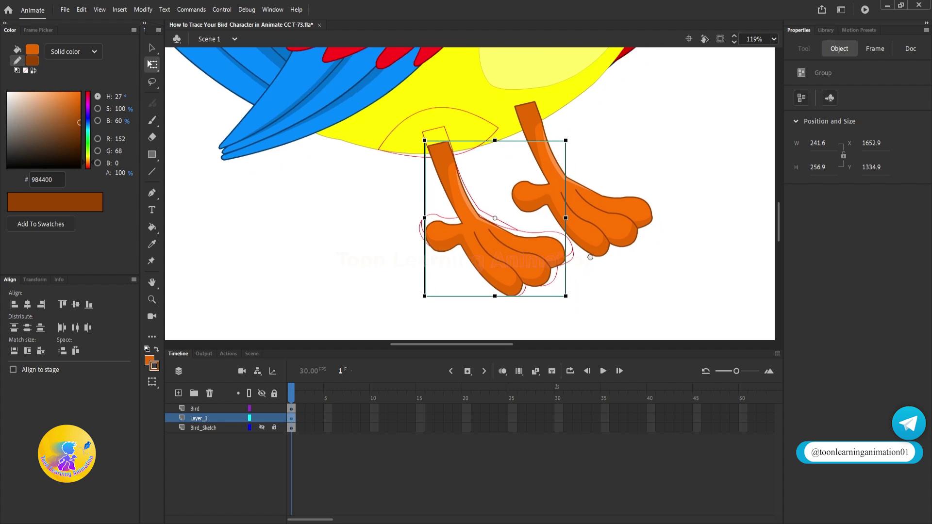
Enlarge the duplicated leg to 264.5 by 281.35 and delete the unfilled near leg sketch behind it
drag(538, 267, 514, 290)
scroll(550, 280, down, 3)
scroll(583, 261, up, 3)
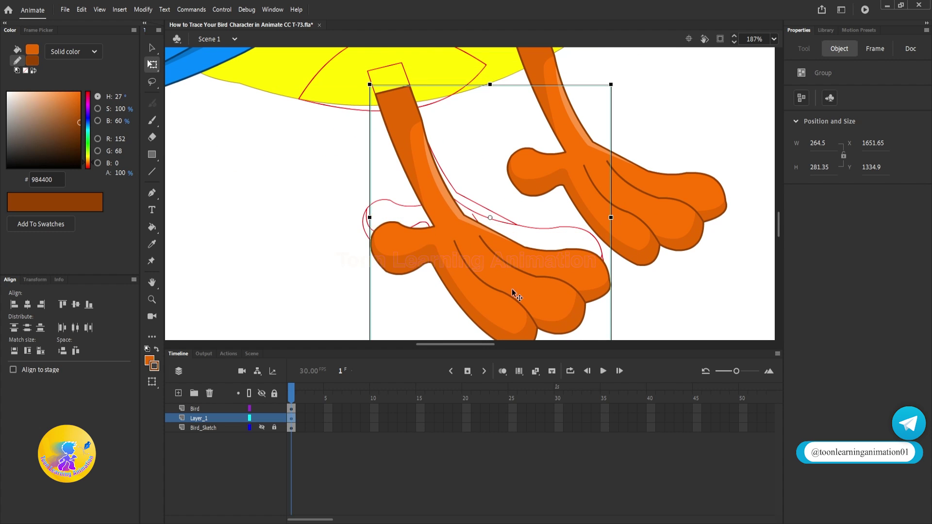
scroll(514, 290, down, 3)
scroll(440, 162, up, 1)
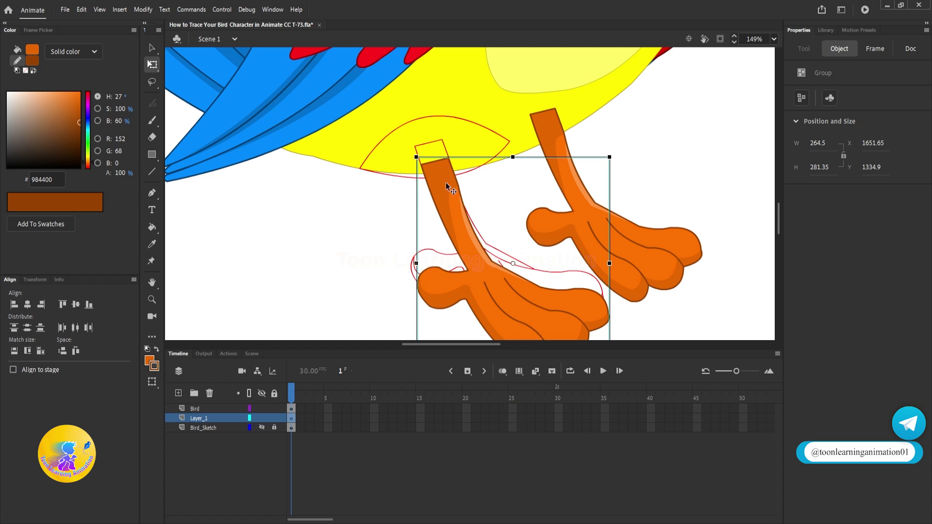
click(538, 267)
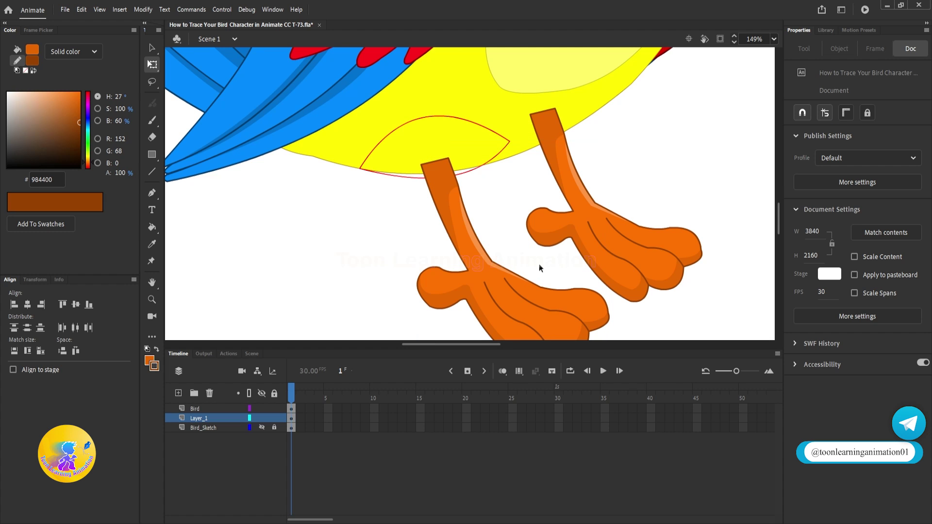
Widen the top end of the near leg by pulling its upper corner outward inside the group, and leave the group
scroll(454, 168, up, 3)
double_click(446, 162)
drag(439, 141, 449, 136)
scroll(470, 193, down, 5)
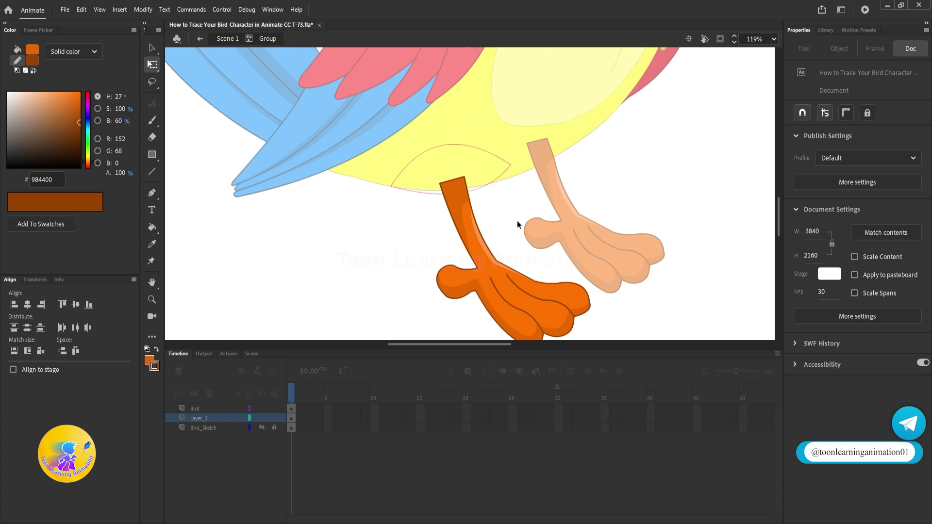
double_click(516, 220)
click(625, 183)
drag(625, 183, 621, 202)
Set the stroke size of everything inside the body group to 2, leave the group and clear the selection
scroll(462, 187, up, 3)
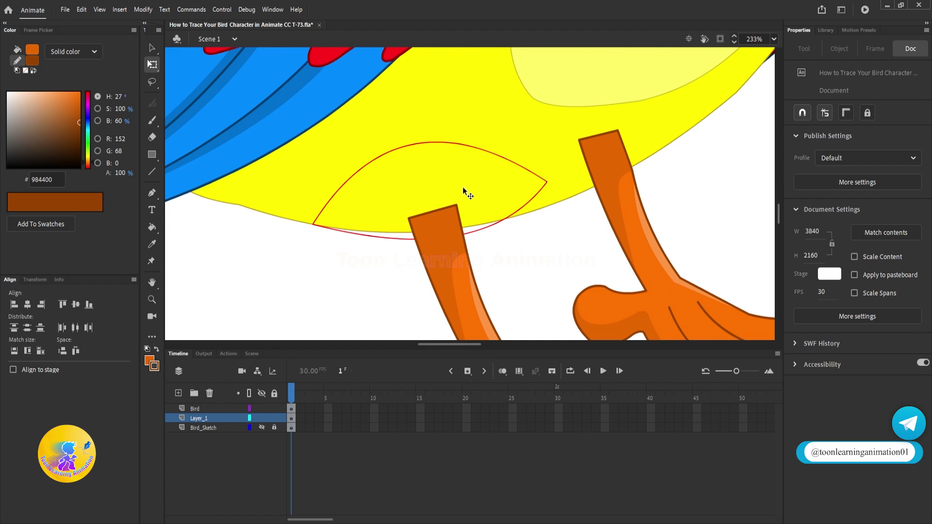
scroll(460, 192, down, 3)
double_click(581, 155)
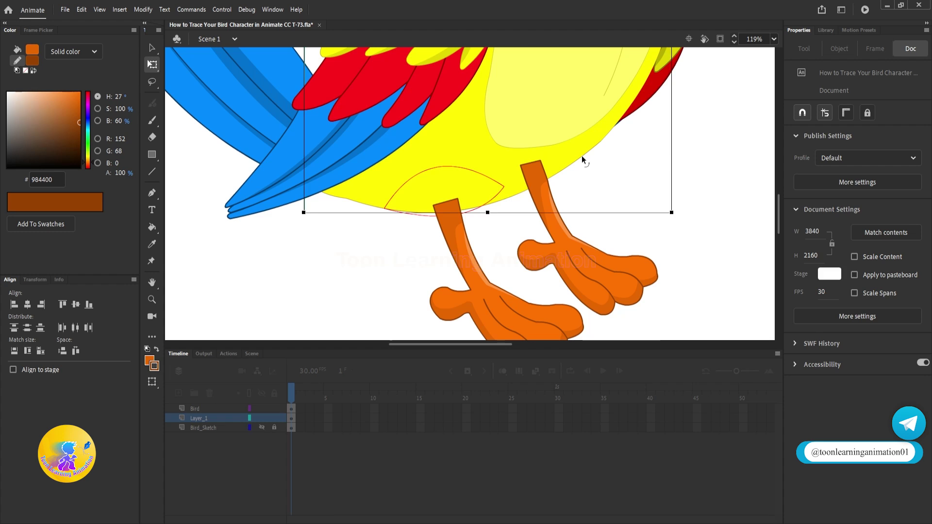
scroll(582, 155, up, 1)
double_click(519, 226)
scroll(522, 231, down, 5)
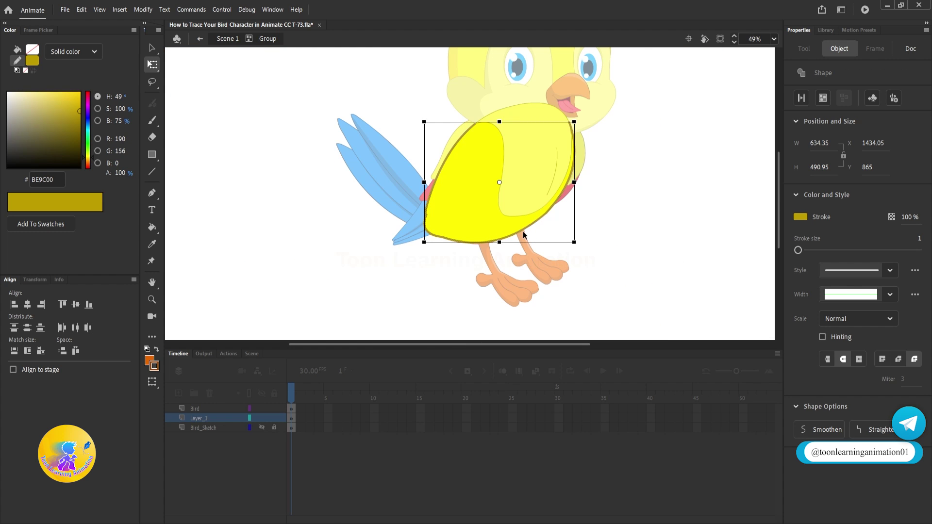
key(ctrl+a)
scroll(523, 233, down, 2)
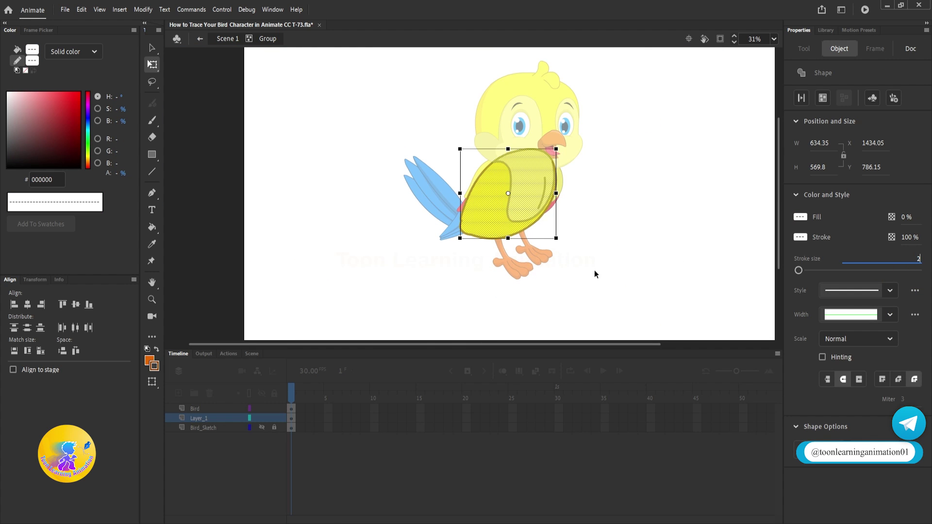
double_click(604, 240)
scroll(493, 234, up, 2)
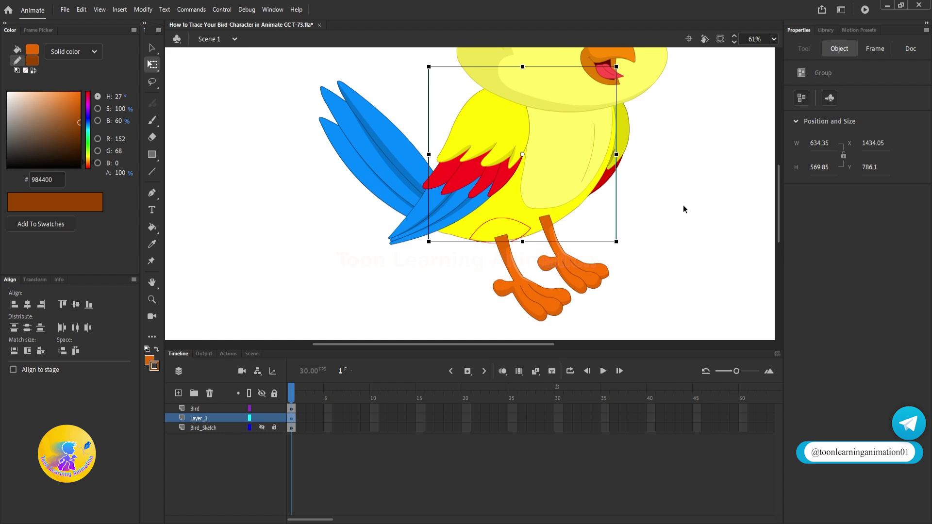
click(684, 209)
Give the outline of the near wing's yellow upper part the same stroke thickness as the body, leaving its nested groups
double_click(494, 115)
double_click(494, 115)
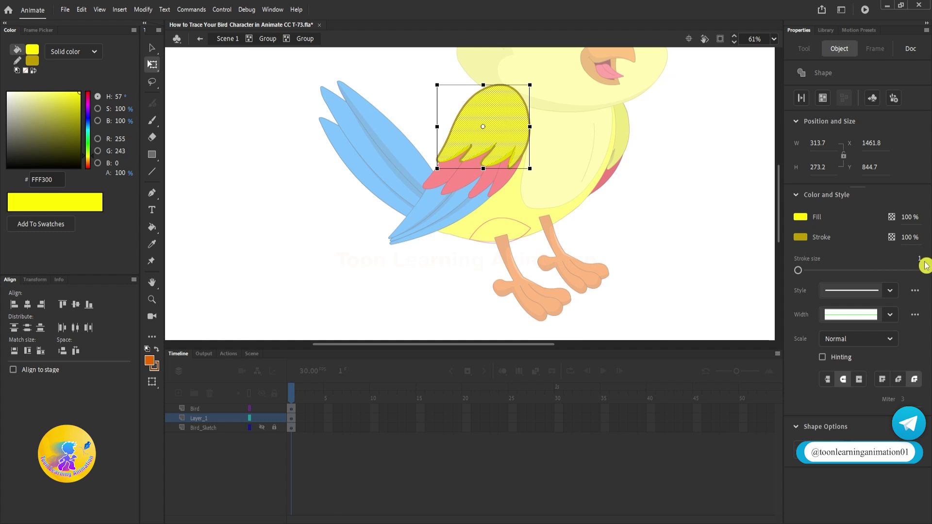
double_click(656, 237)
double_click(656, 237)
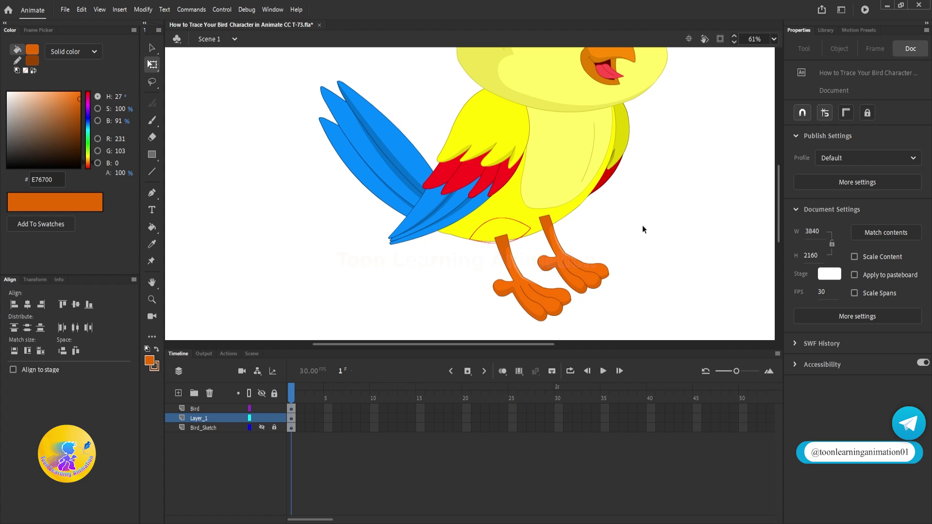
Sample the body's yellow as the fill colour and its outline colour BE9C00 as the stroke colour
key(v)
drag(641, 231, 624, 268)
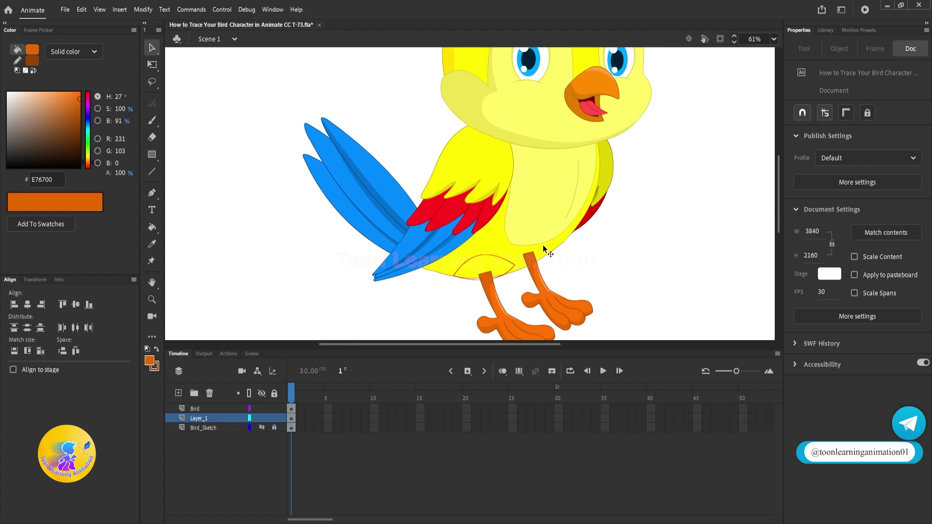
scroll(542, 247, up, 5)
scroll(514, 232, up, 4)
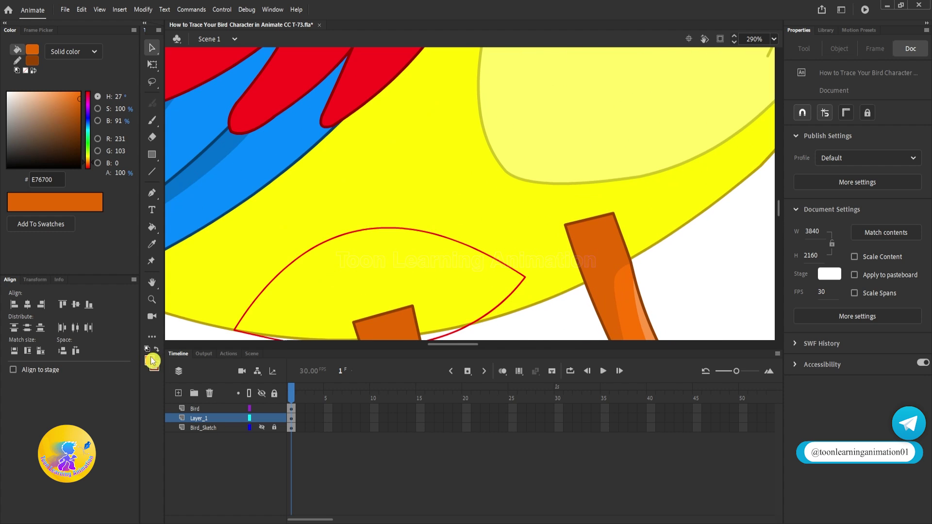
click(150, 360)
click(488, 183)
click(149, 360)
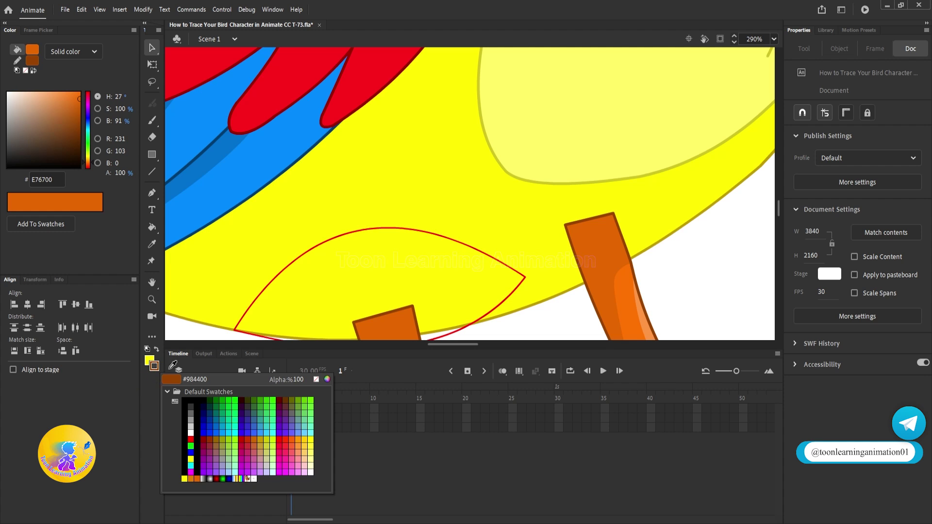
click(537, 301)
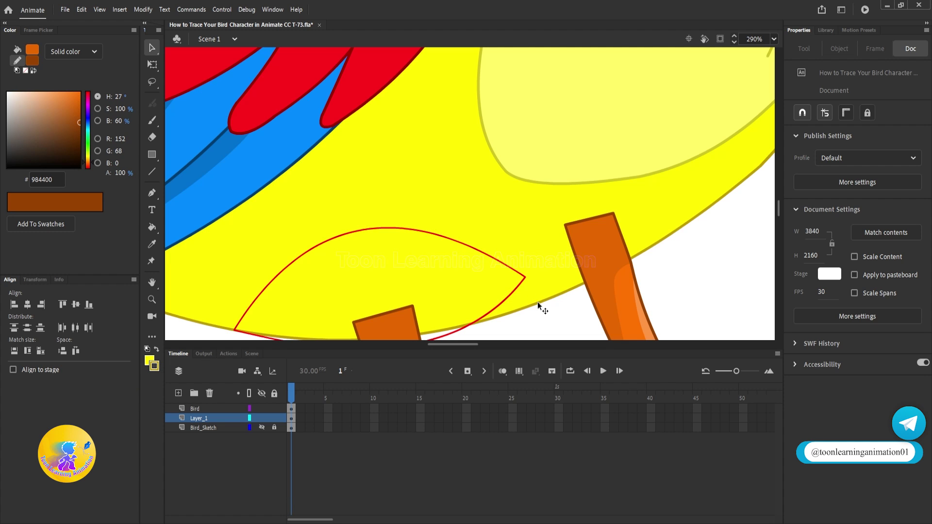
Inside the near thigh's group, fill the shape with the body yellow and recolour its outline to BE9C00
double_click(411, 229)
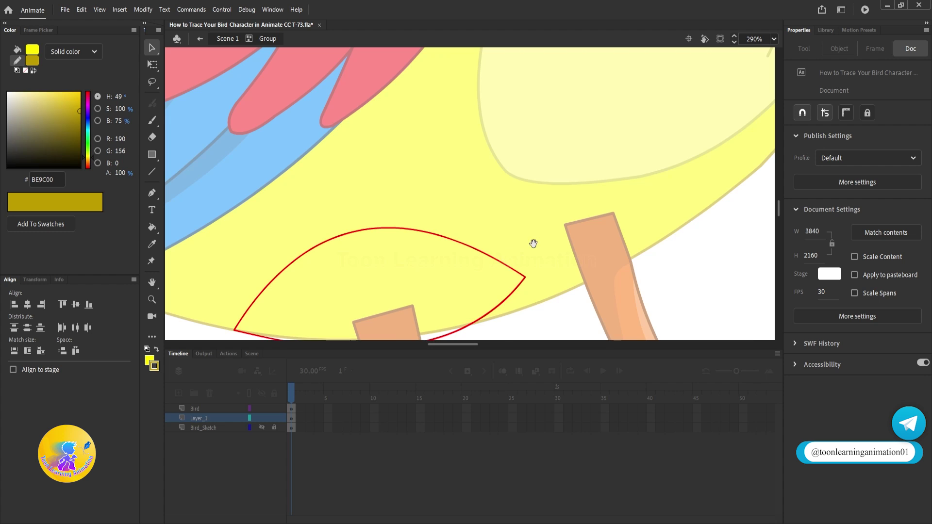
drag(532, 243, 605, 195)
click(152, 226)
click(468, 241)
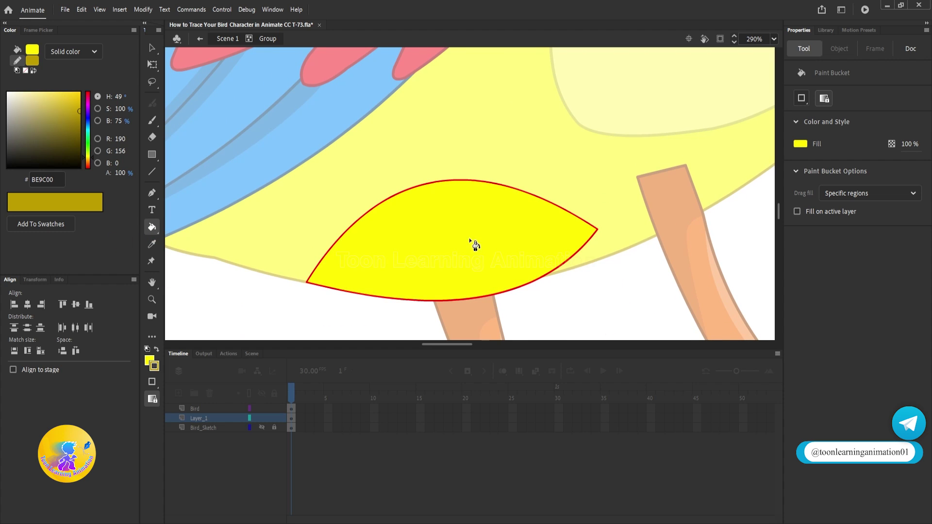
click(151, 227)
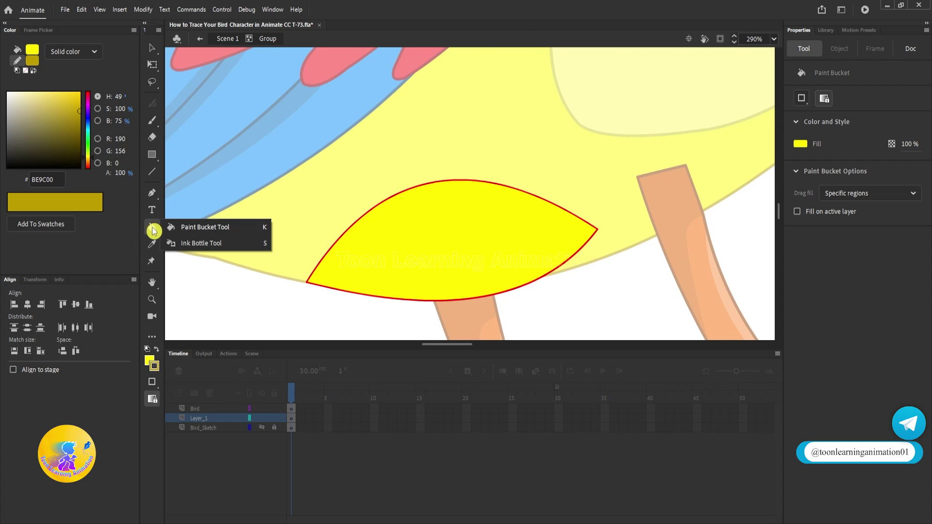
click(196, 242)
click(427, 231)
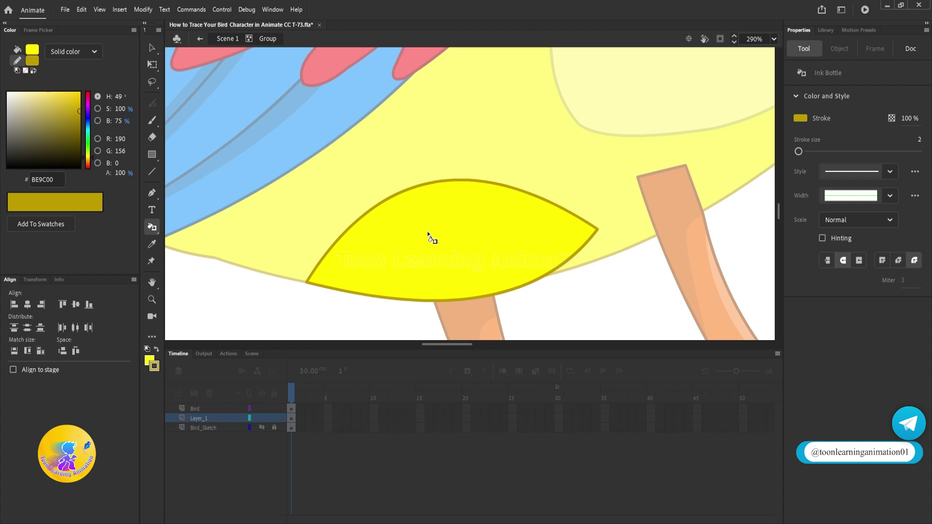
Delete the curved upper outline of the near thigh, keeping its lower edge, and leave the group
click(153, 48)
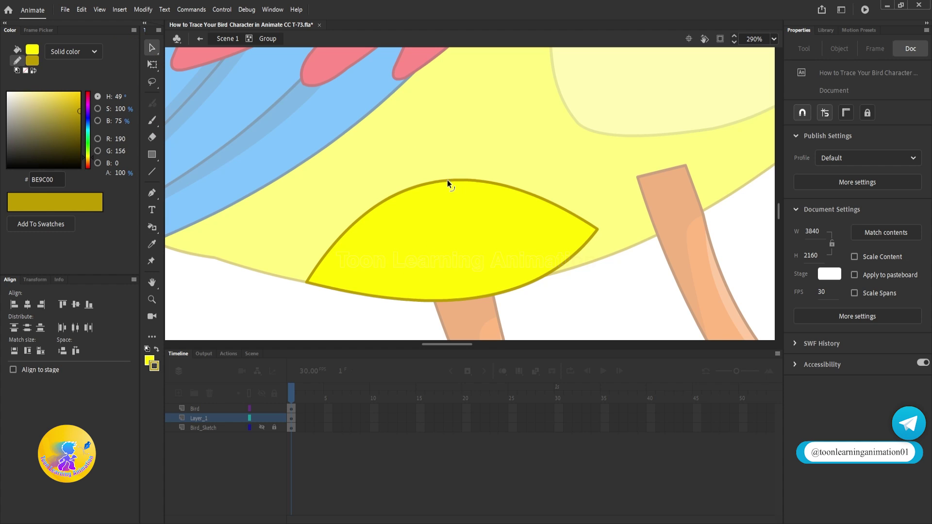
click(447, 180)
key(Delete)
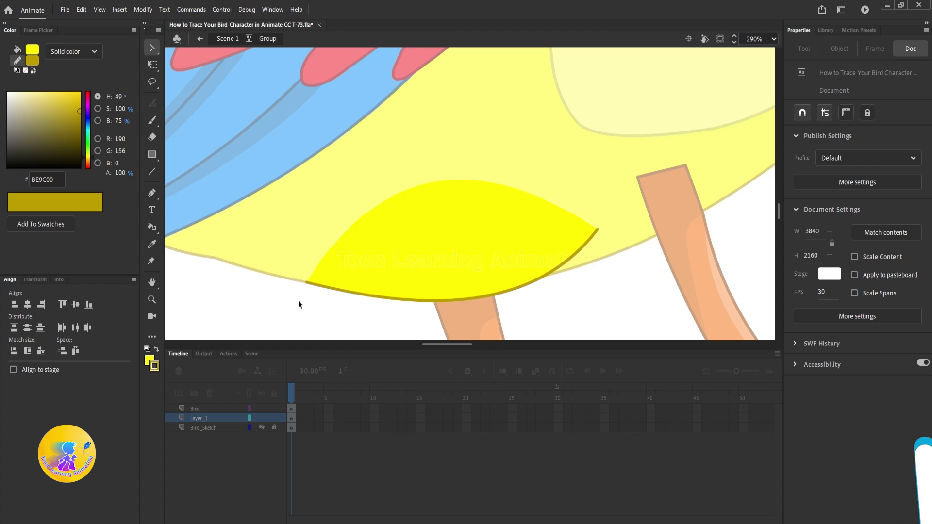
scroll(383, 265, down, 4)
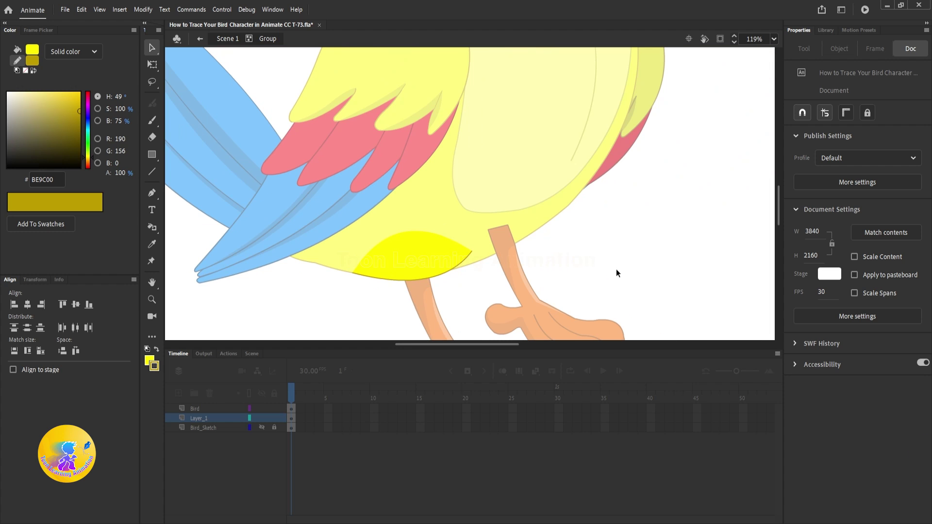
double_click(616, 269)
click(616, 269)
scroll(400, 254, down, 1)
scroll(415, 283, down, 2)
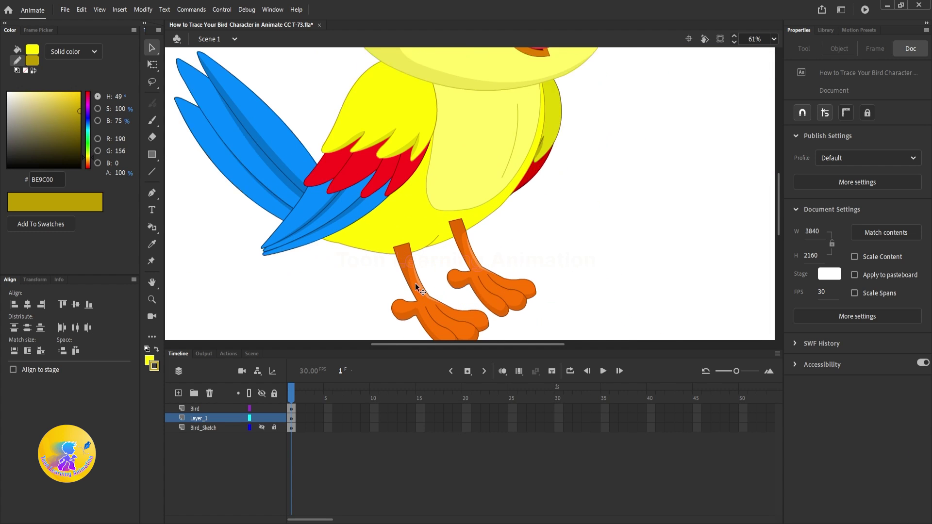
Bring the near thigh's group to the front so it covers the top of the near leg
scroll(393, 233, up, 2)
click(416, 227)
click(402, 248)
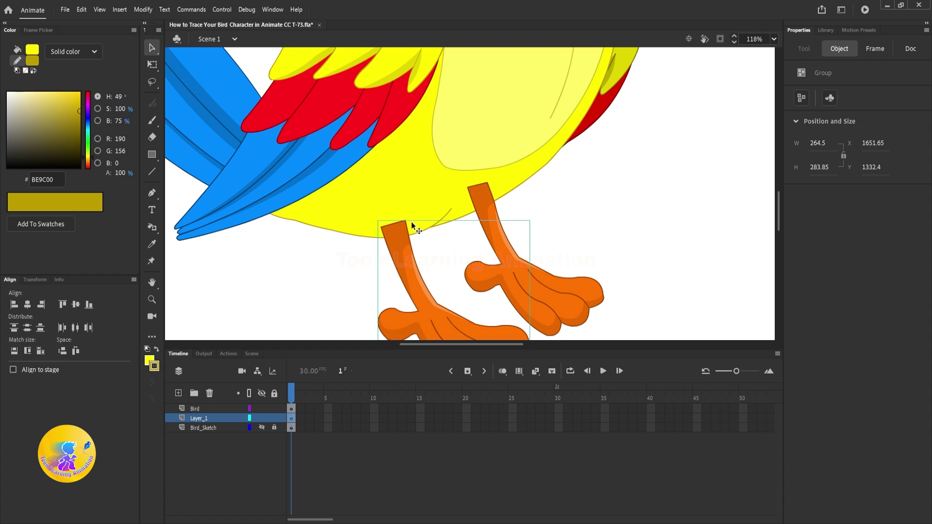
click(415, 220)
right_click(416, 218)
mouse_move(446, 393)
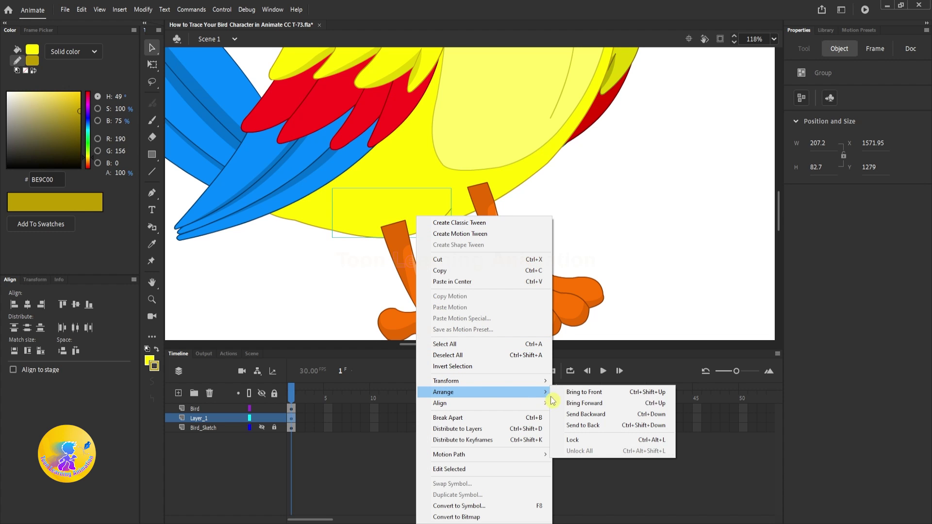
click(587, 391)
click(599, 212)
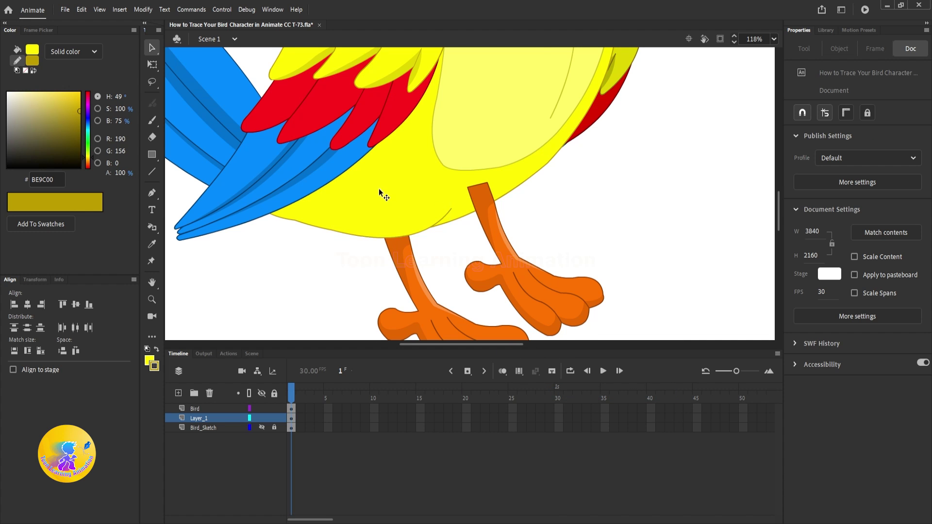
Send the far leg's group to the back so its top end sits behind the body
scroll(380, 189, down, 2)
scroll(437, 189, up, 2)
right_click(474, 199)
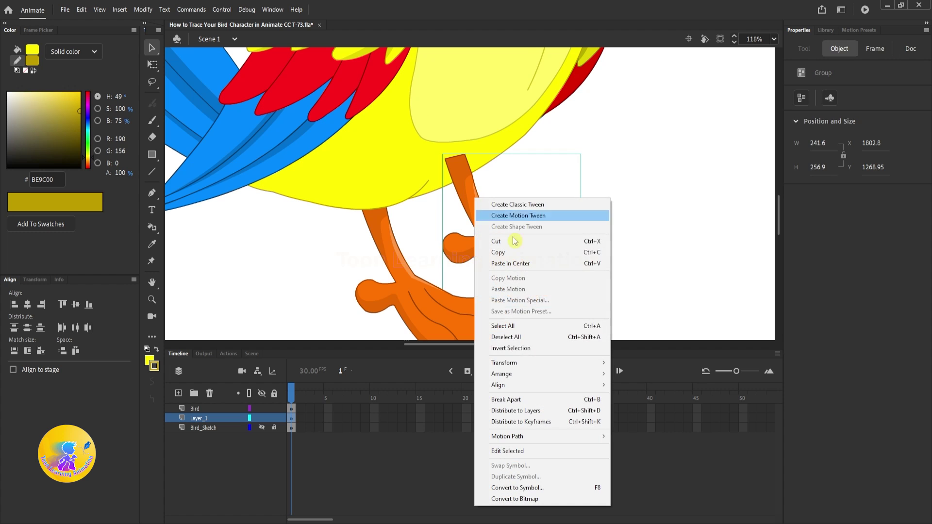
mouse_move(588, 374)
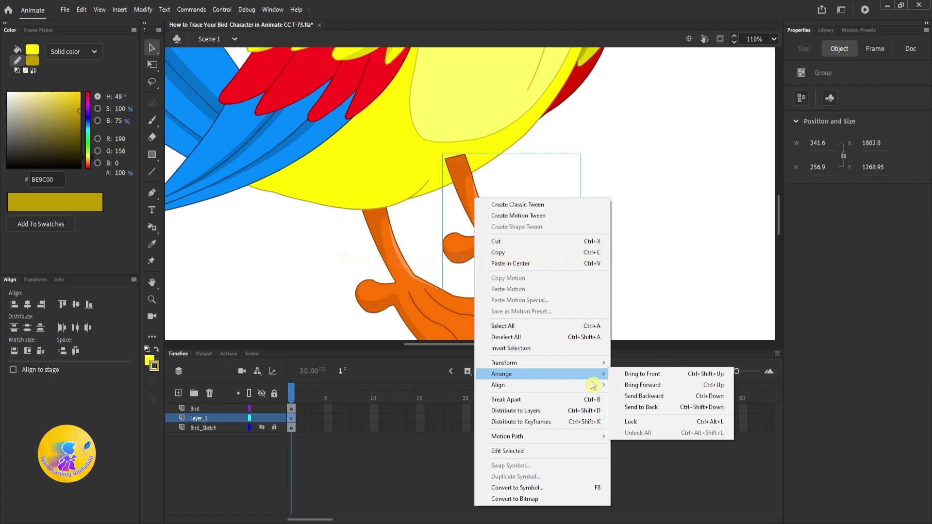
click(646, 408)
click(584, 159)
Examine how both legs and the thigh join the body, up close and against the whole bird
scroll(392, 221, down, 2)
drag(461, 221, 541, 261)
scroll(478, 258, up, 3)
scroll(478, 258, down, 2)
drag(637, 209, 616, 228)
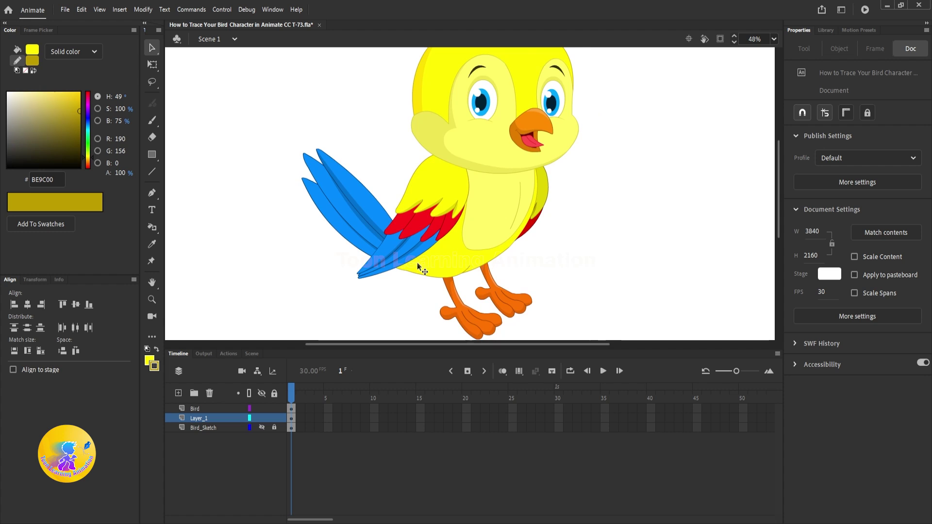
scroll(540, 219, down, 2)
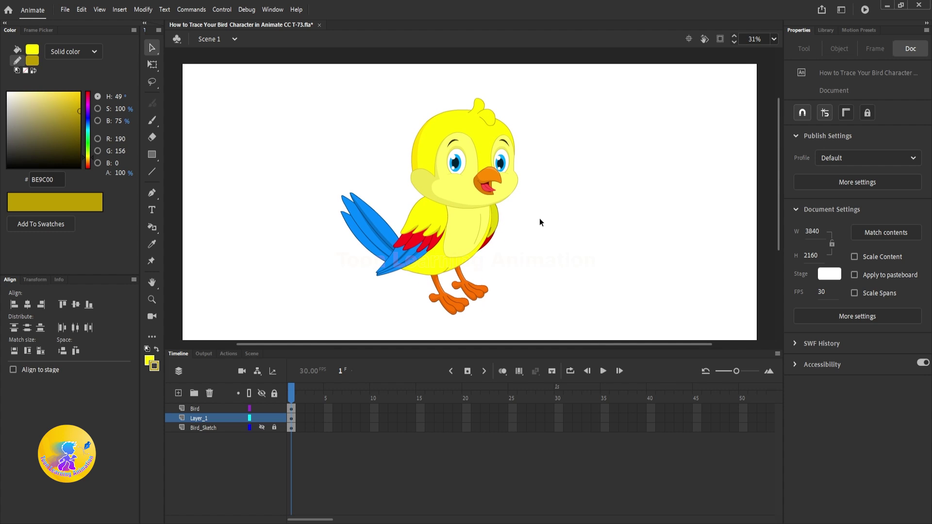
mouse_move(525, 221)
mouse_down()
mouse_move(532, 218)
mouse_move(531, 230)
mouse_up()
Pull the head, near wing, tail and body away from the bird one at a time, undoing each move
drag(476, 192, 519, 125)
key(ctrl+z)
drag(434, 247, 387, 200)
key(ctrl+z)
drag(382, 244, 356, 178)
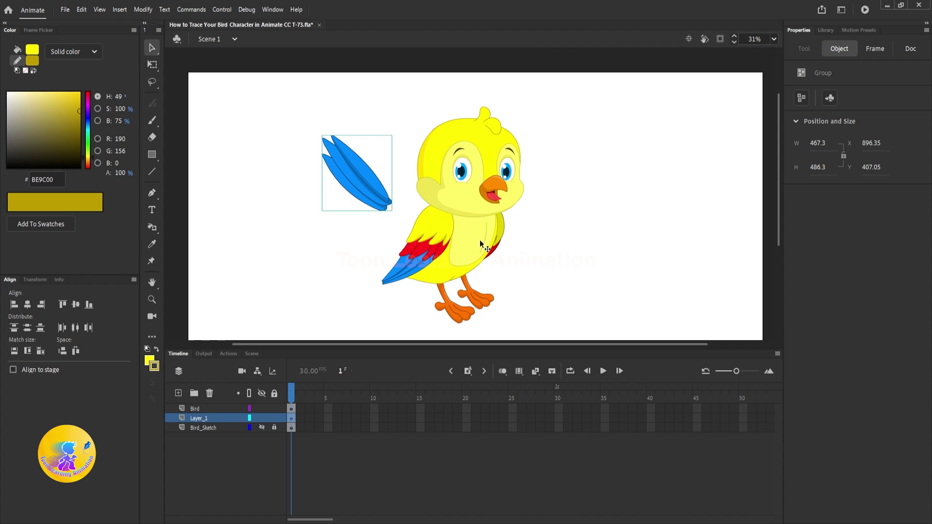
key(ctrl+z)
drag(480, 244, 540, 214)
key(ctrl+z)
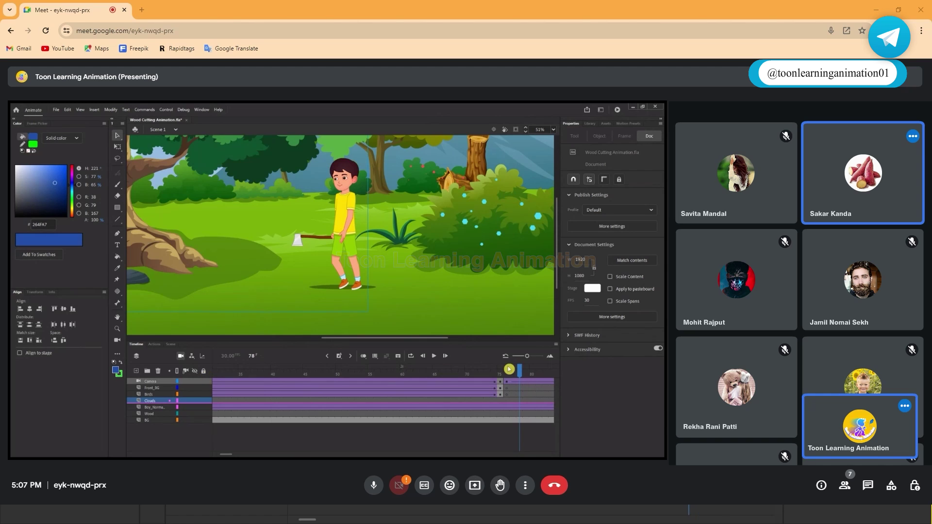
drag(516, 375, 305, 381)
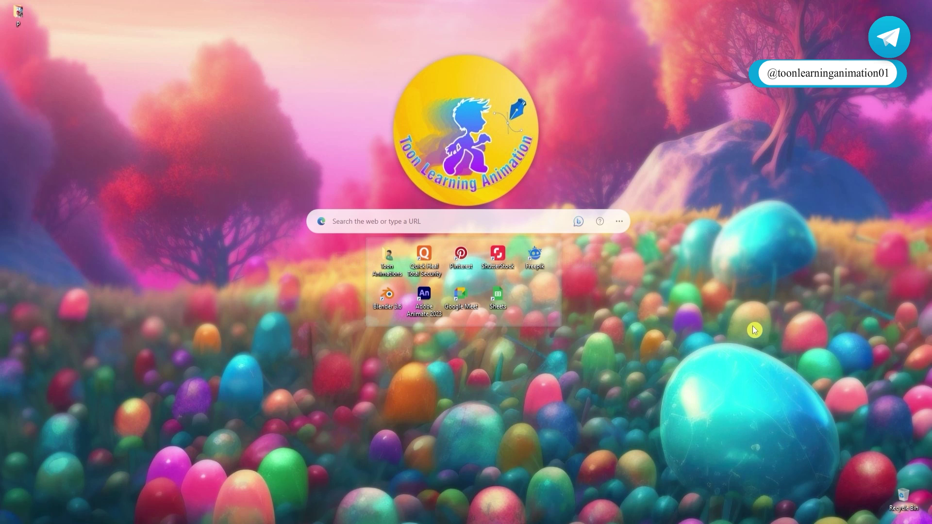